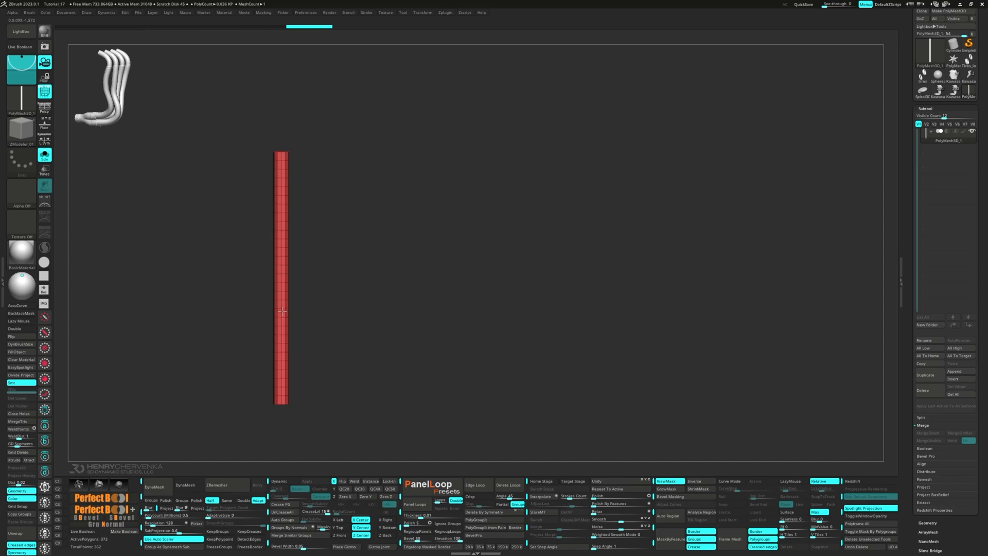
# - Insert evenly spaced edge loops along the straight tube and apply the Bend Curve deformer to it
pyautogui.moveTo(282, 309); pyautogui.dragTo(283, 309)
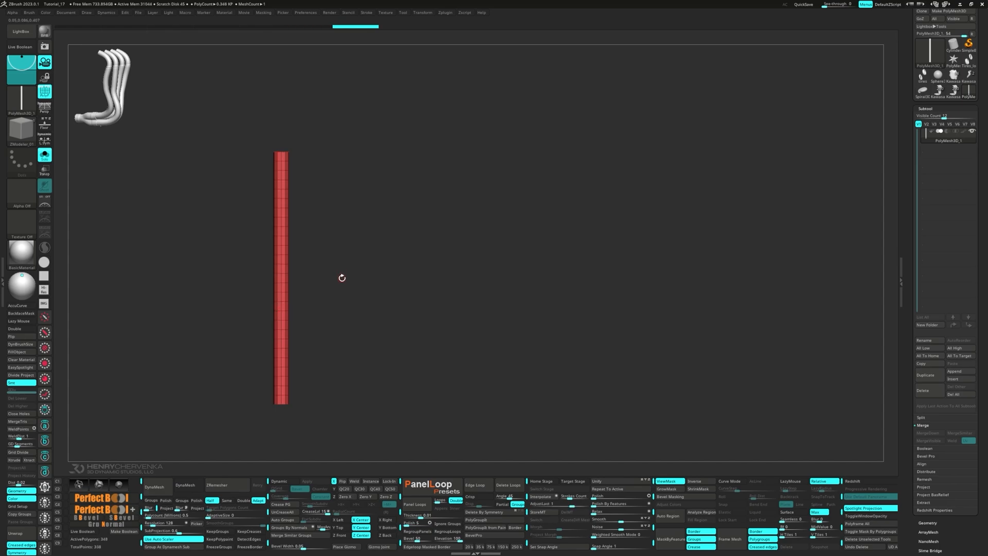
pyautogui.press('w')
pyautogui.click(239, 215)
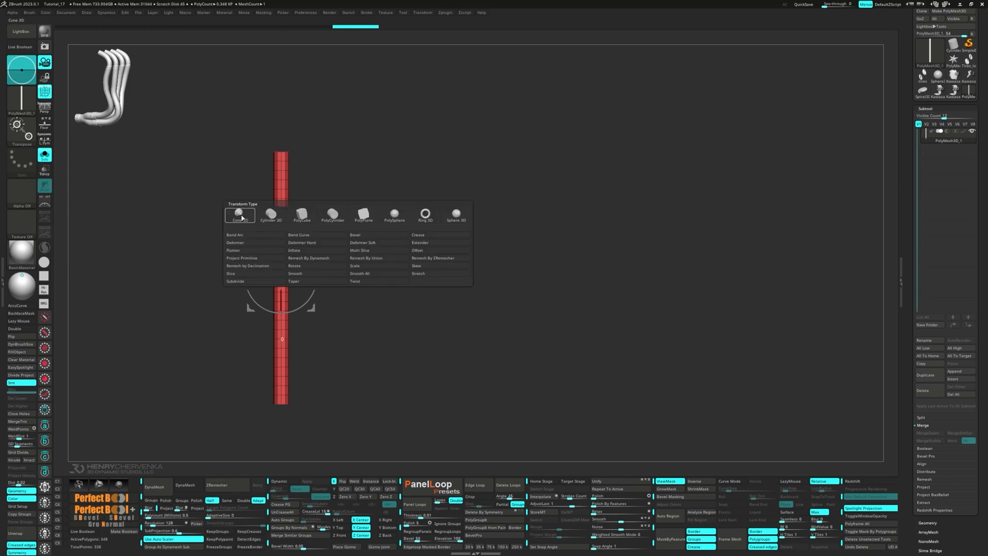
pyautogui.click(321, 236)
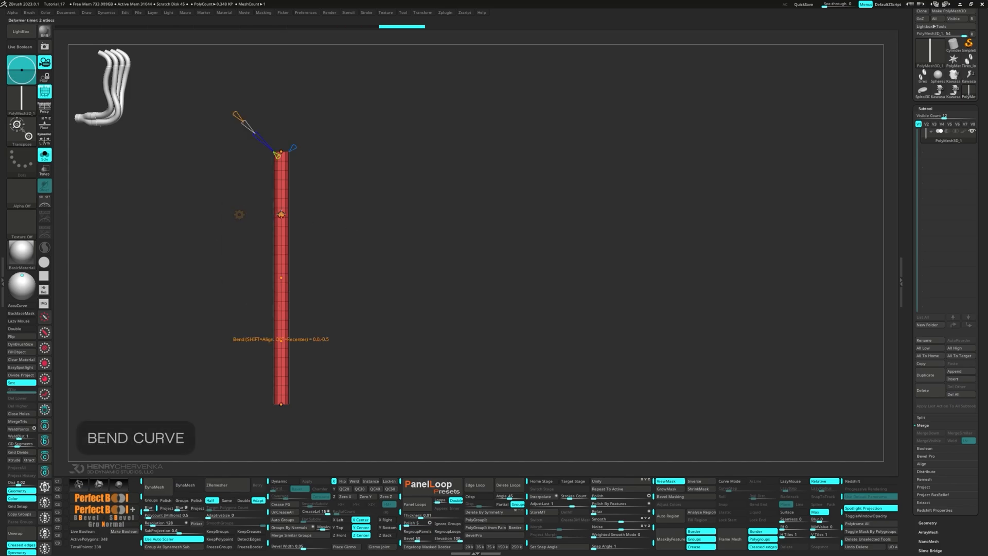
# - Bend the tube into a rough S-shaped exhaust pipe, angling the upper end outward and turning the lower end nearly horizontal
pyautogui.moveTo(280, 214); pyautogui.dragTo(270, 213)
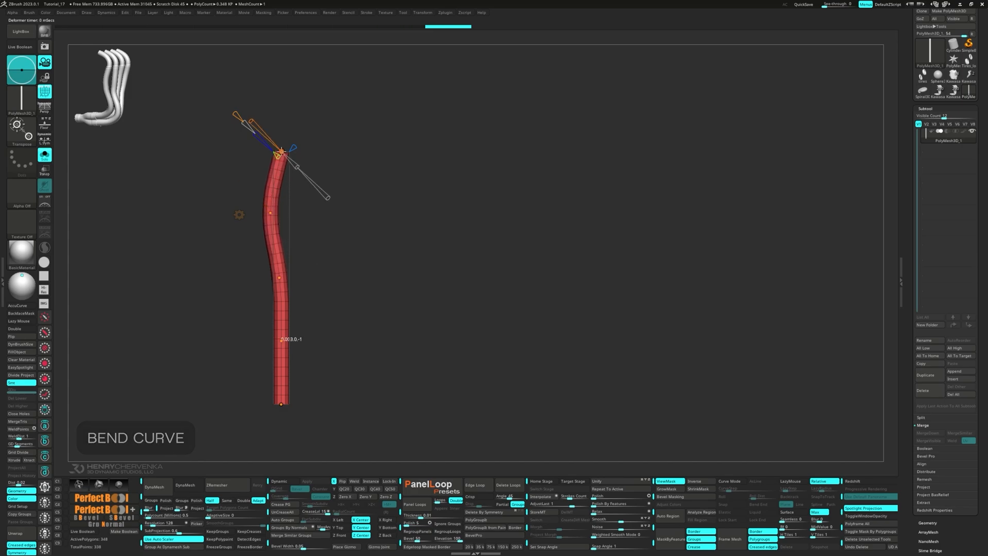
pyautogui.moveTo(281, 151); pyautogui.dragTo(303, 163)
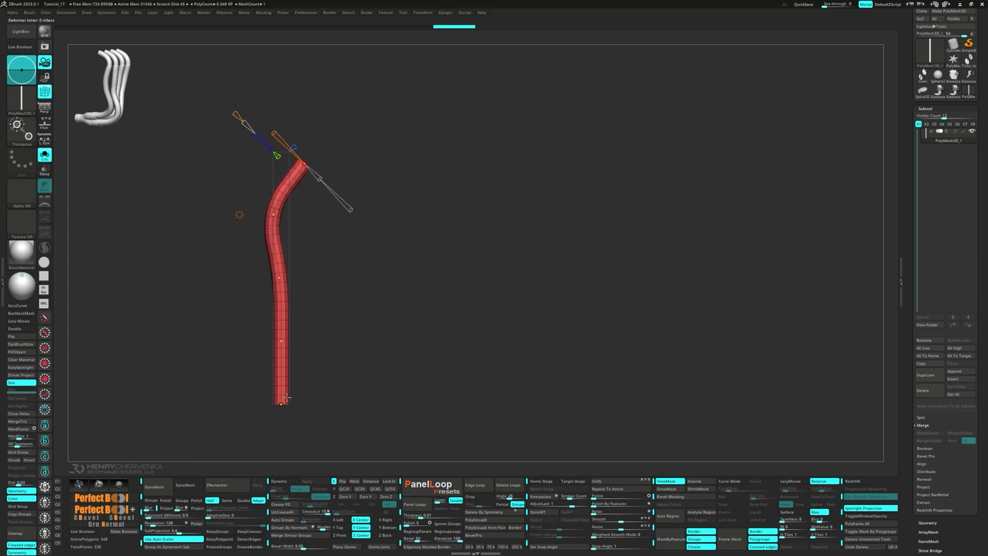
pyautogui.moveTo(280, 403); pyautogui.dragTo(339, 371)
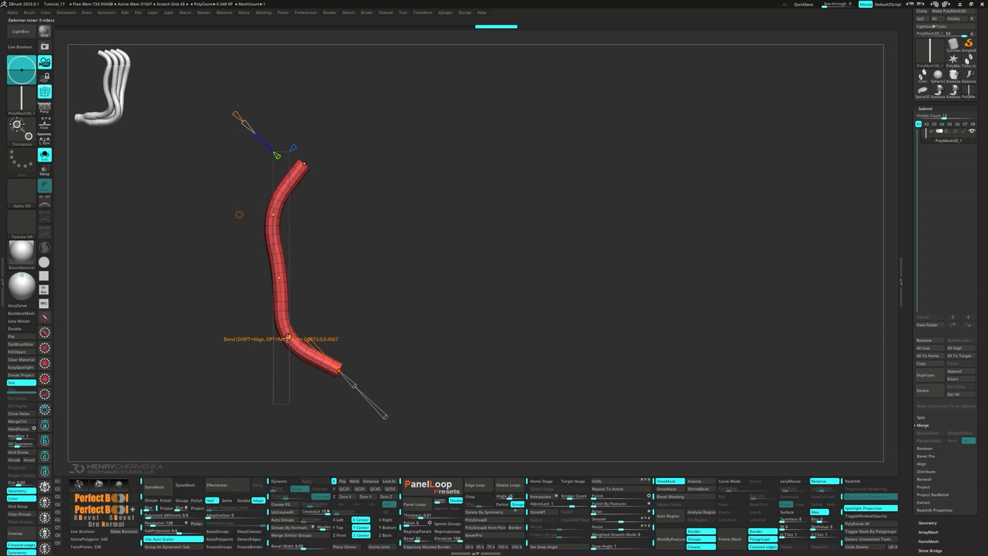
pyautogui.moveTo(288, 337); pyautogui.dragTo(280, 355)
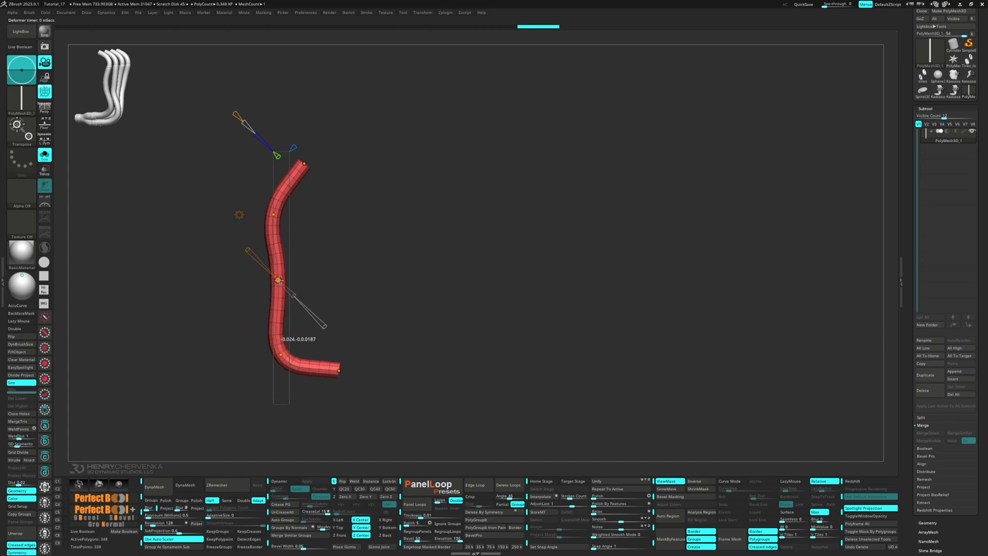
pyautogui.moveTo(278, 281); pyautogui.dragTo(283, 278)
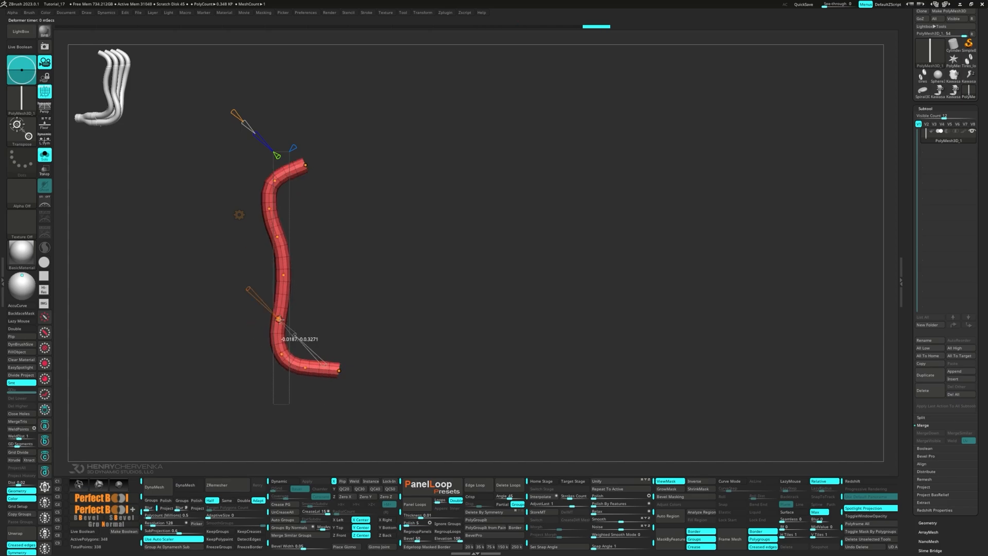
# - Refine the pipe's upper, middle and lower bends with the additional curve points, and accept the Bend Curve deformation
pyautogui.moveTo(276, 319); pyautogui.dragTo(278, 319)
pyautogui.moveTo(280, 353); pyautogui.dragTo(340, 371)
pyautogui.moveTo(283, 274); pyautogui.dragTo(283, 275)
pyautogui.moveTo(278, 236); pyautogui.dragTo(269, 211)
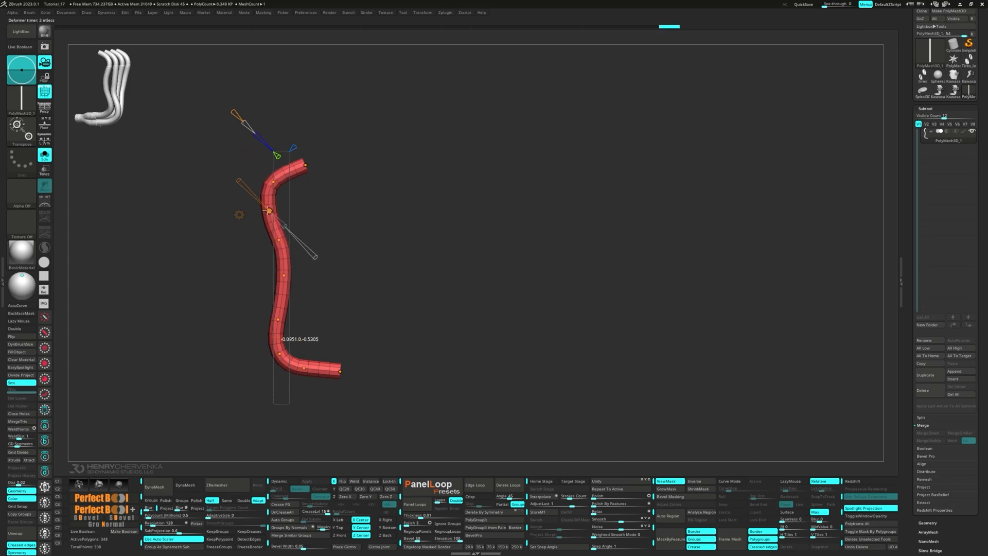
pyautogui.click(239, 214)
pyautogui.click(343, 215)
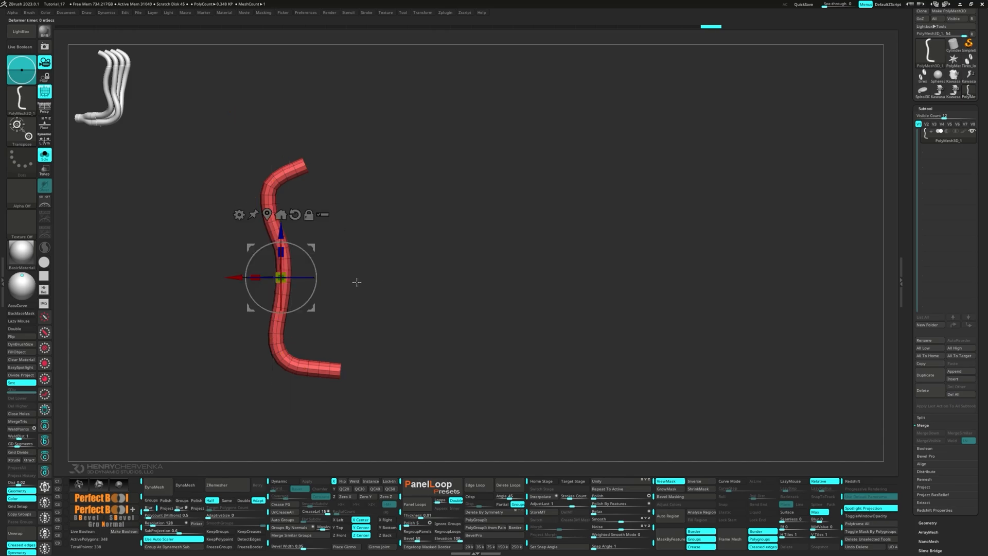
# - Apply Bend Curve in the side view, sweep the pipe's lower end sideways in a smooth arc, and accept the deformation
pyautogui.moveTo(356, 282); pyautogui.dragTo(596, 260)
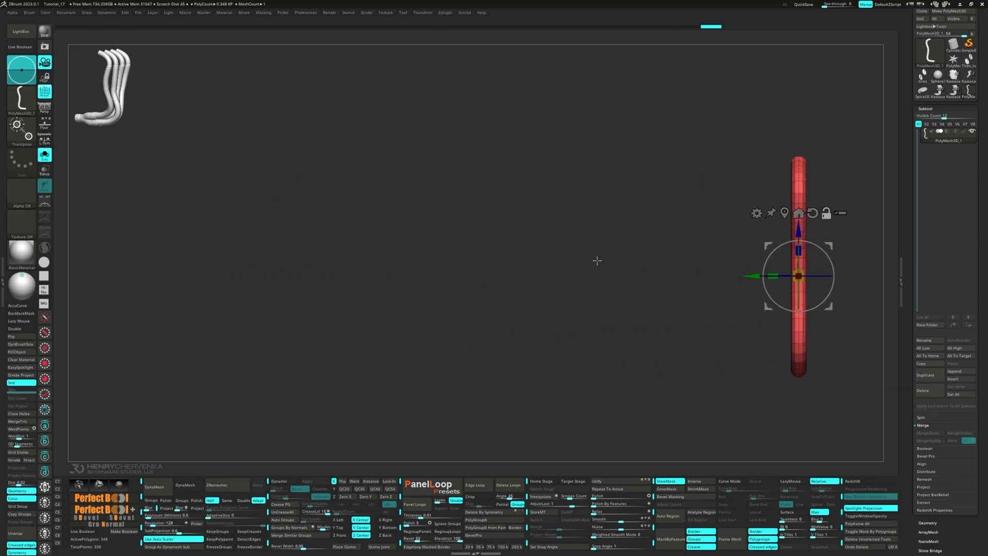
pyautogui.click(756, 213)
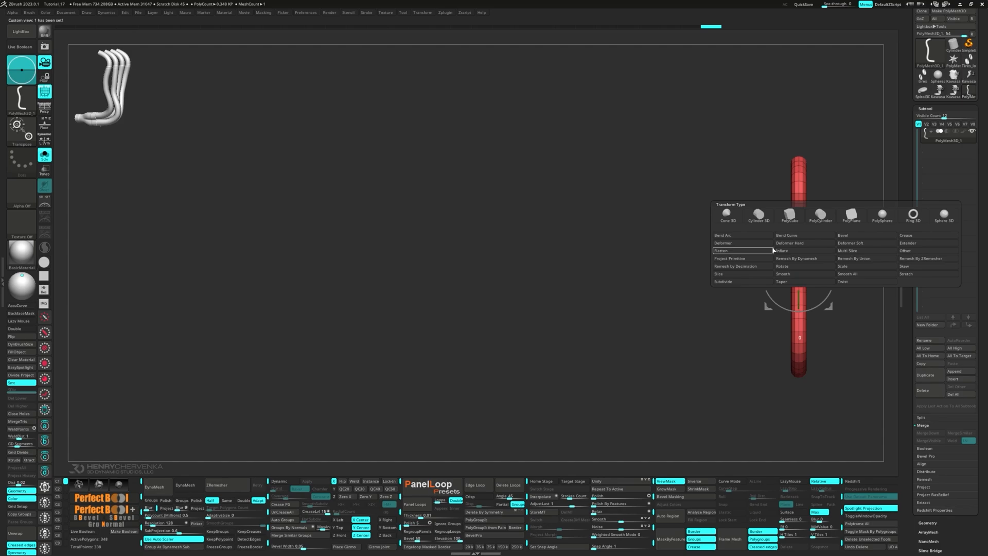
pyautogui.click(789, 237)
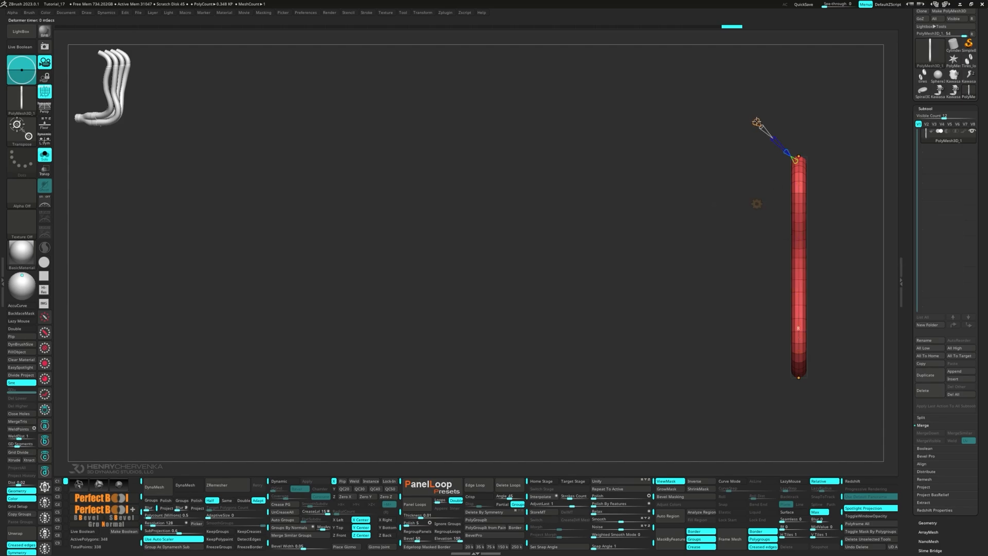
pyautogui.moveTo(799, 379); pyautogui.dragTo(745, 376)
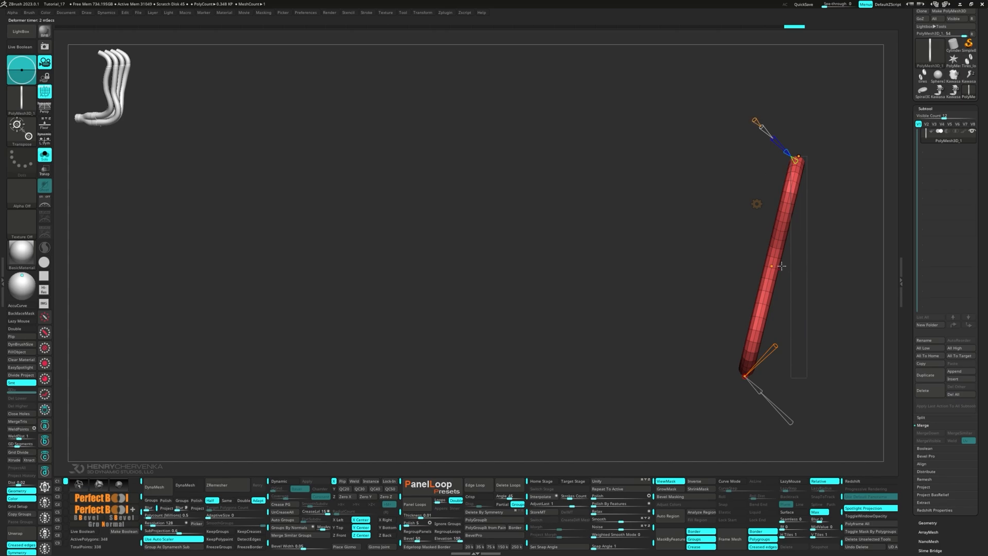
pyautogui.moveTo(781, 265); pyautogui.dragTo(801, 269)
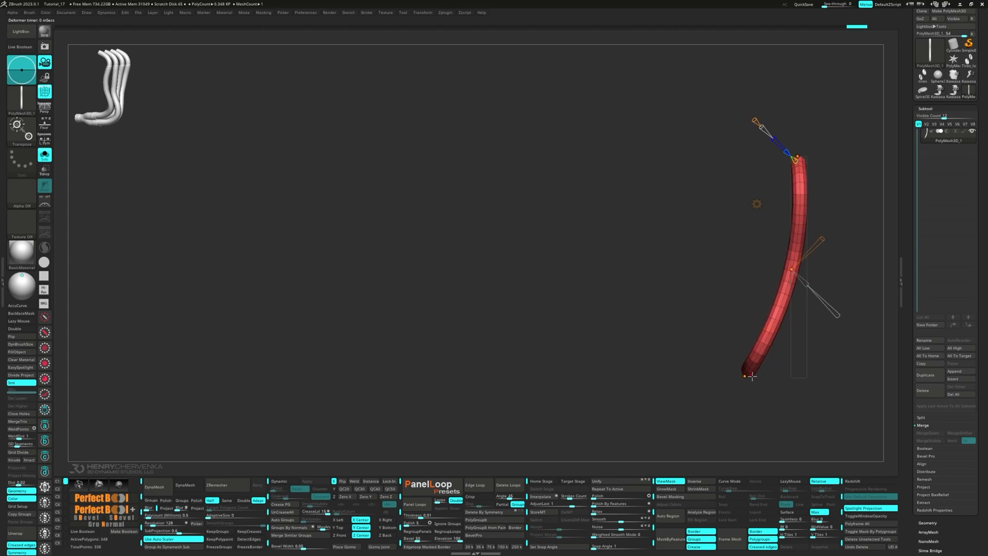
pyautogui.click(749, 376)
pyautogui.click(756, 203)
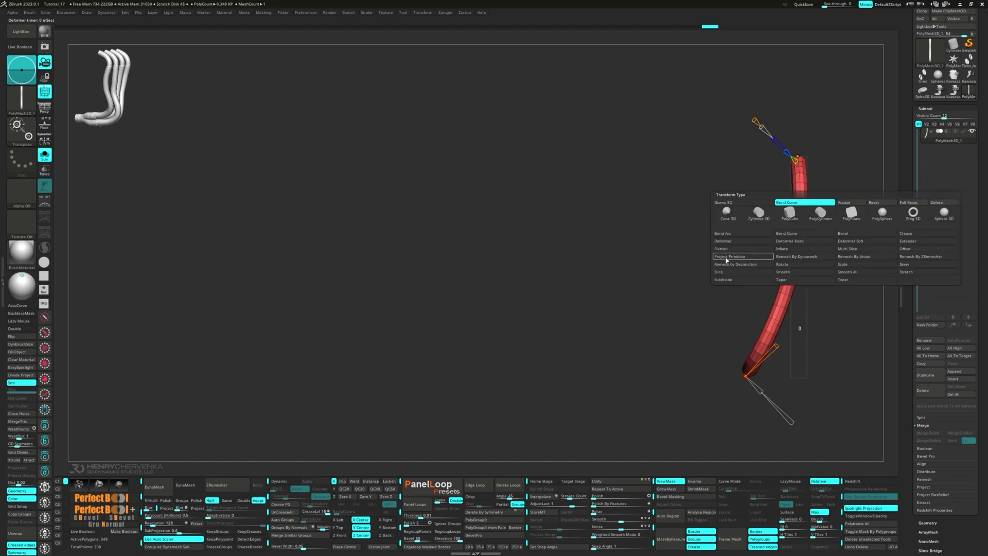
pyautogui.click(847, 202)
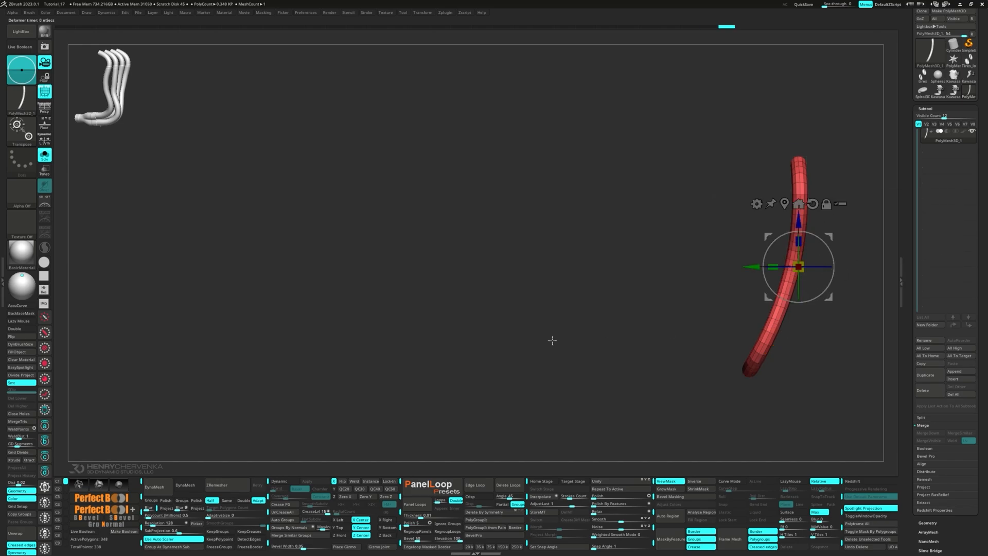
# - Turn off the polyframe display and duplicate the bent pipe as a second subtool
pyautogui.moveTo(666, 346)
pyautogui.mouseDown()
pyautogui.moveTo(640, 350)
pyautogui.moveTo(664, 348)
pyautogui.mouseUp()
pyautogui.hotkey('shift', 'f')
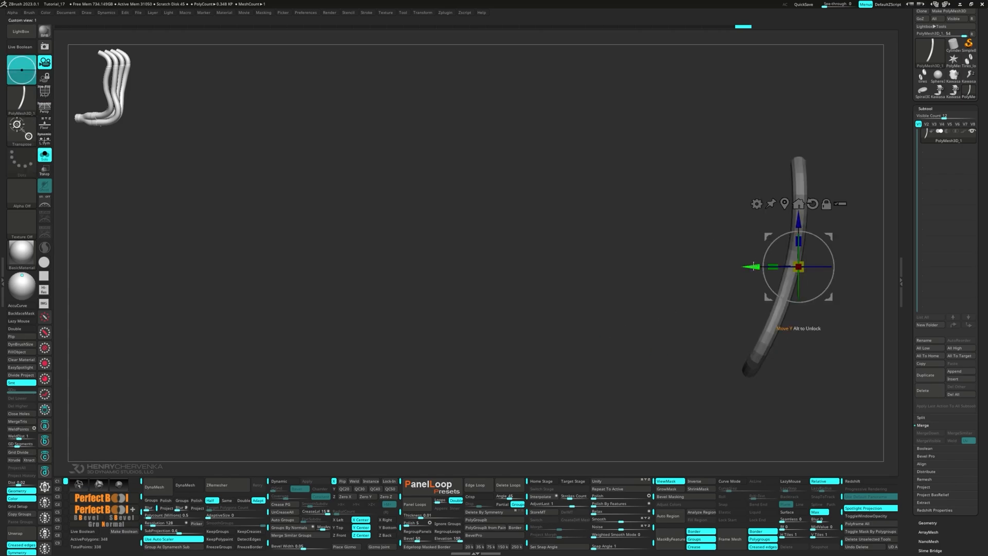
pyautogui.keyDown('alt'); pyautogui.moveTo(752, 266); pyautogui.dragTo(720, 267); pyautogui.keyUp('alt')
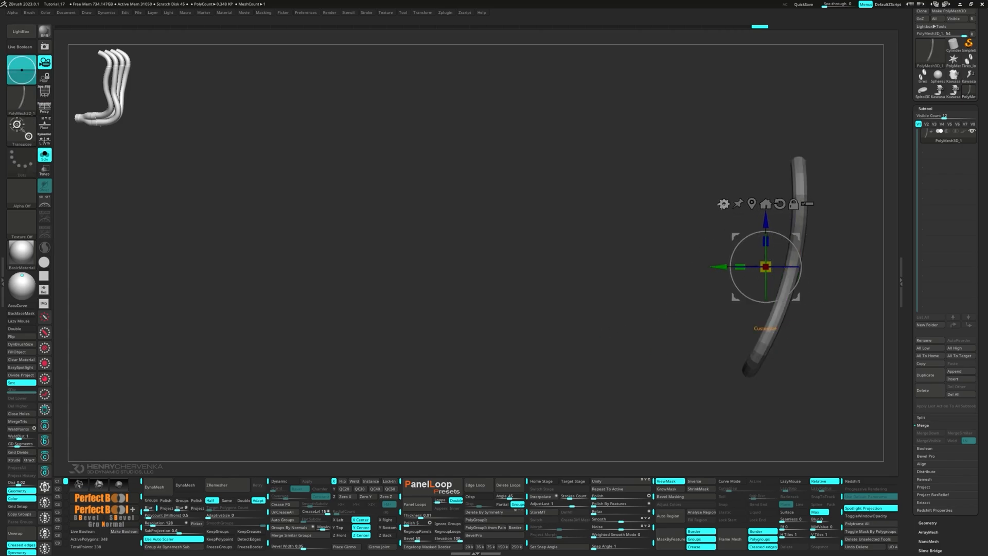
pyautogui.moveTo(720, 266); pyautogui.dragTo(749, 266)
pyautogui.keyDown('ctrl'); pyautogui.click(741, 294); pyautogui.keyUp('ctrl')
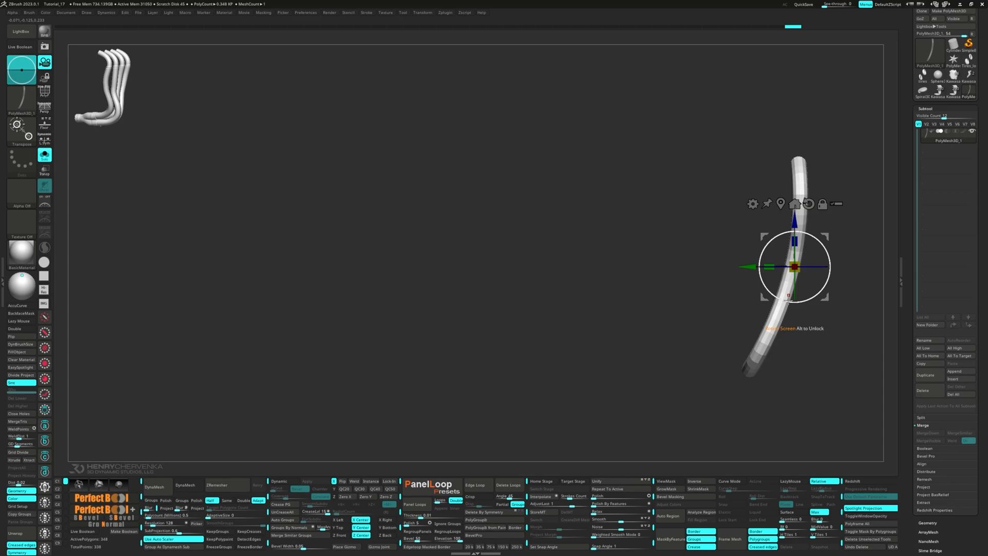
pyautogui.click(919, 380)
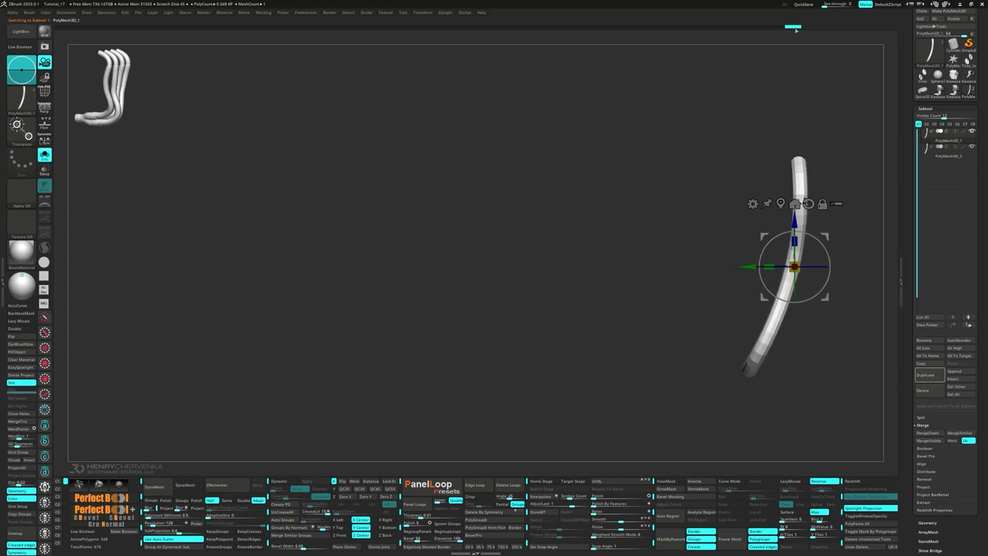
# - Rewind PolyMesh3D_1's undo history to the straight tube and move it sideways about 0.37 along Y, discarding the newer history entries
pyautogui.moveTo(796, 29); pyautogui.dragTo(579, 29)
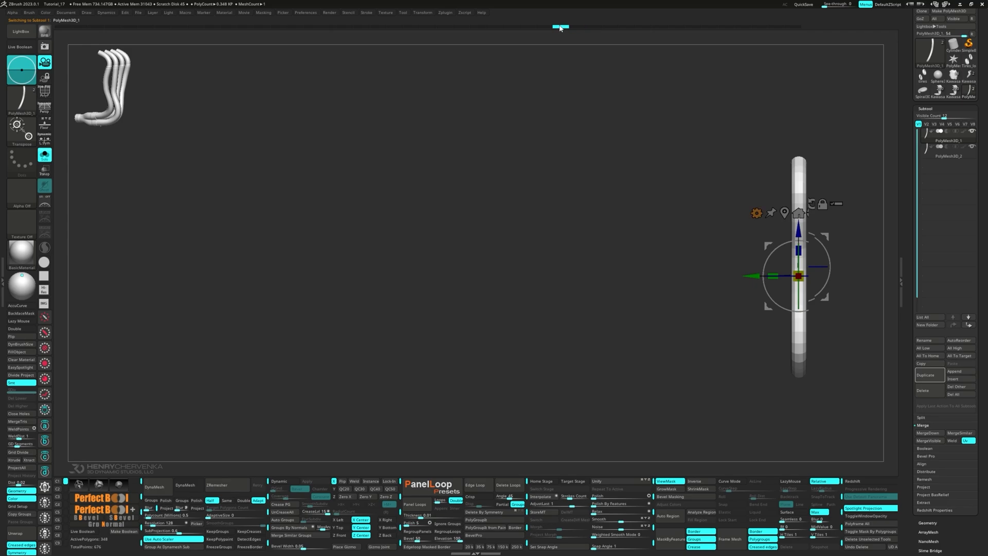
pyautogui.moveTo(358, 27); pyautogui.dragTo(179, 27)
pyautogui.hotkey('shift', 'f')
pyautogui.keyDown('shift'); pyautogui.moveTo(458, 201); pyautogui.dragTo(460, 202); pyautogui.keyUp('shift')
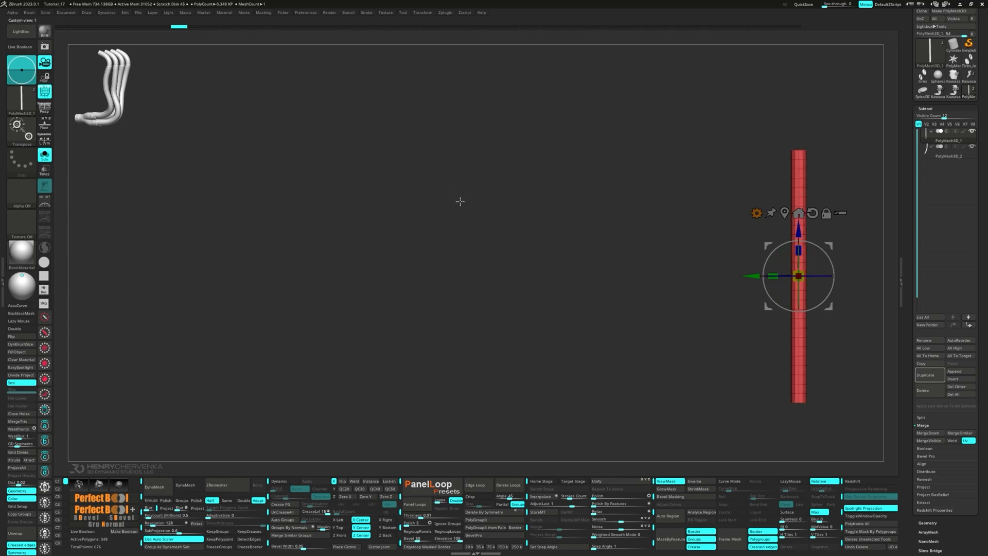
pyautogui.moveTo(746, 277); pyautogui.dragTo(673, 279)
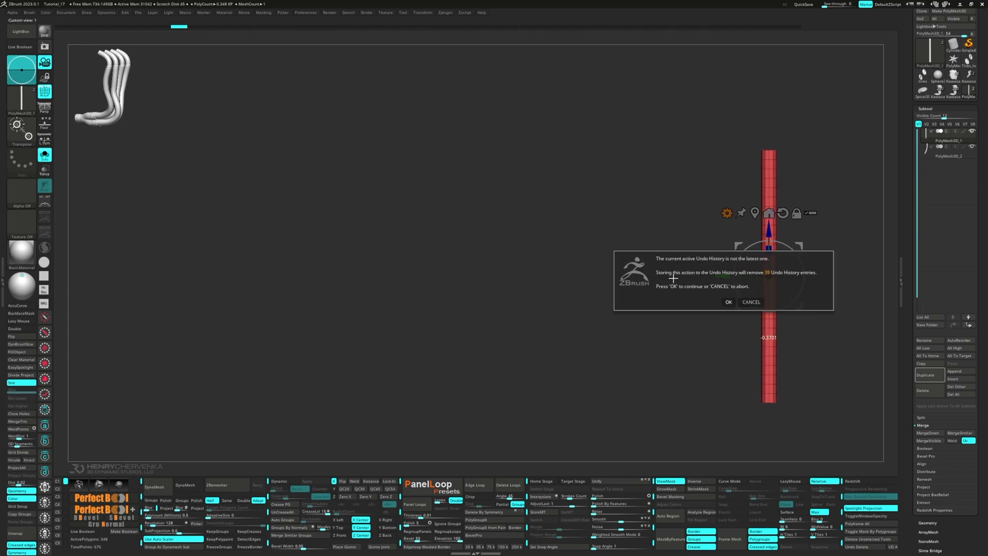
pyautogui.click(728, 302)
# - Shape the straight tube in the front view with Bend Curve into an S with a horizontal lower end, and accept the deformation
pyautogui.keyDown('shift'); pyautogui.moveTo(676, 317); pyautogui.dragTo(500, 313); pyautogui.keyUp('shift')
pyautogui.hotkey('alt', 's')
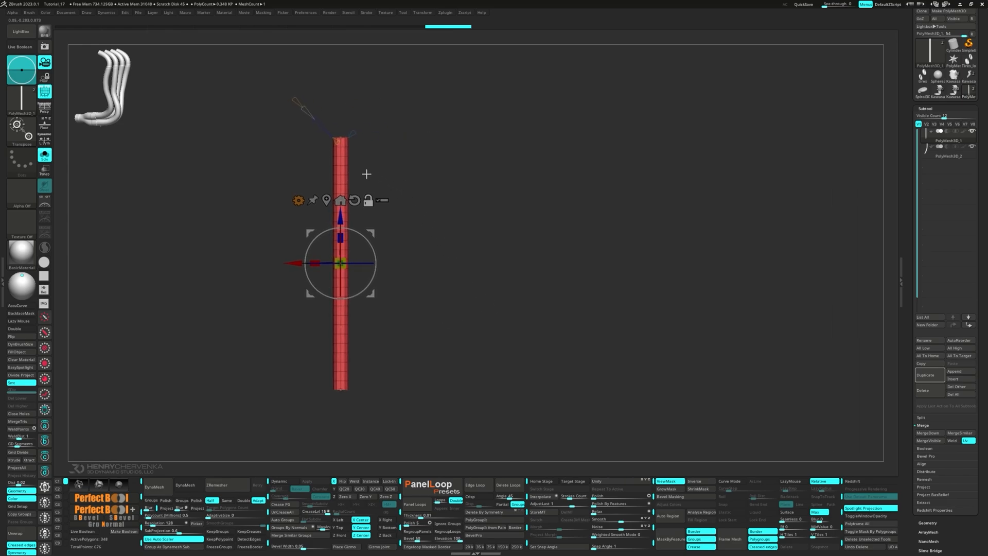
pyautogui.click(298, 200)
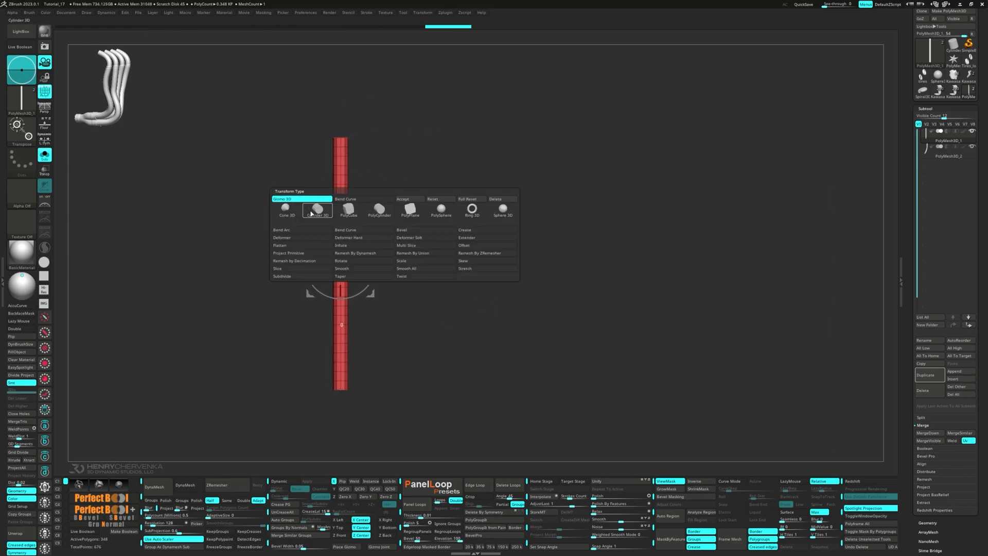
pyautogui.click(365, 199)
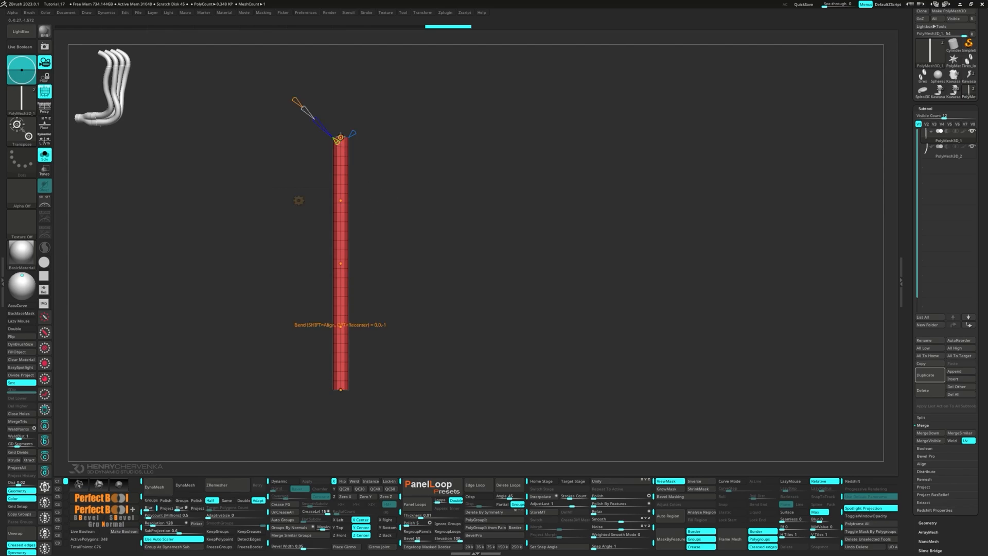
pyautogui.moveTo(340, 138); pyautogui.dragTo(361, 165)
pyautogui.moveTo(344, 202); pyautogui.dragTo(322, 187)
pyautogui.moveTo(344, 384); pyautogui.dragTo(341, 272)
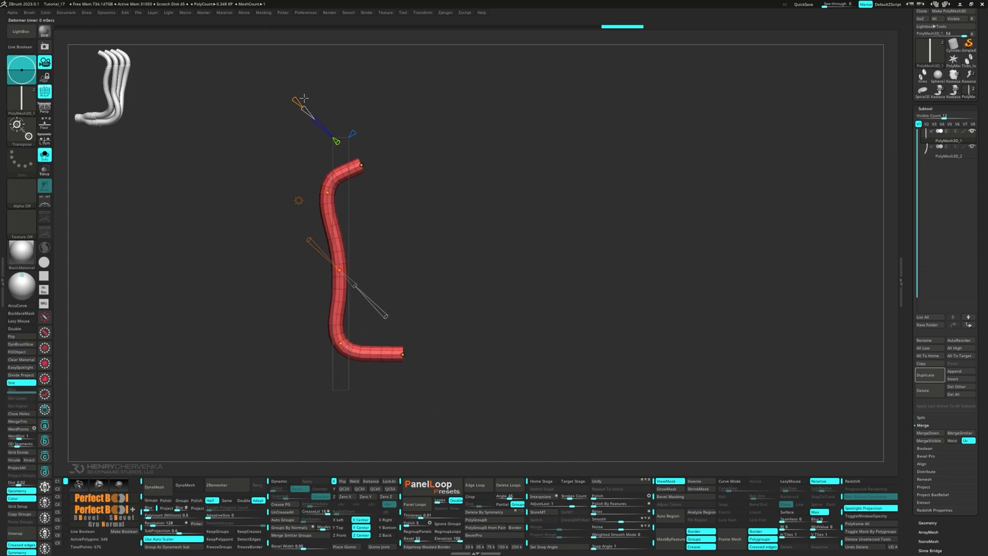
pyautogui.moveTo(342, 172); pyautogui.dragTo(403, 358)
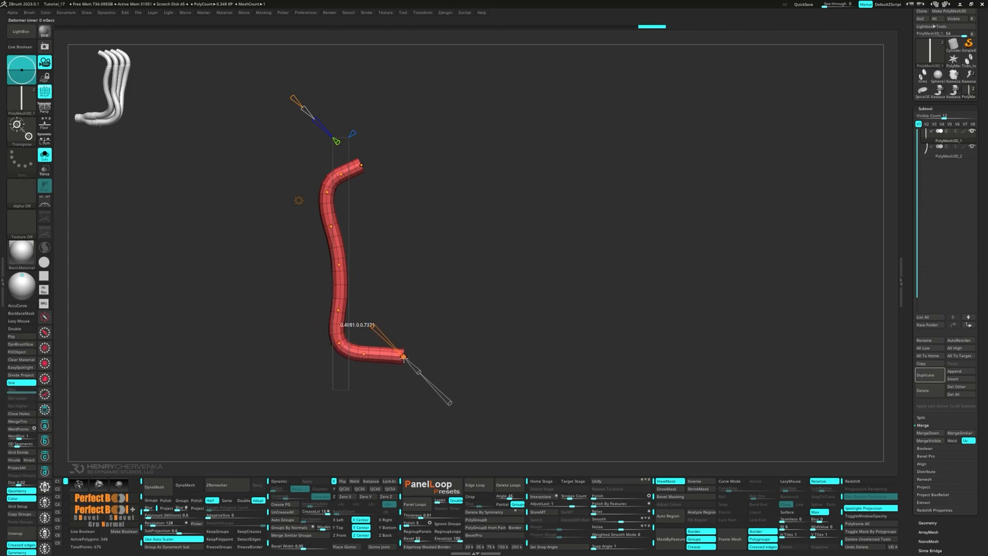
pyautogui.click(298, 201)
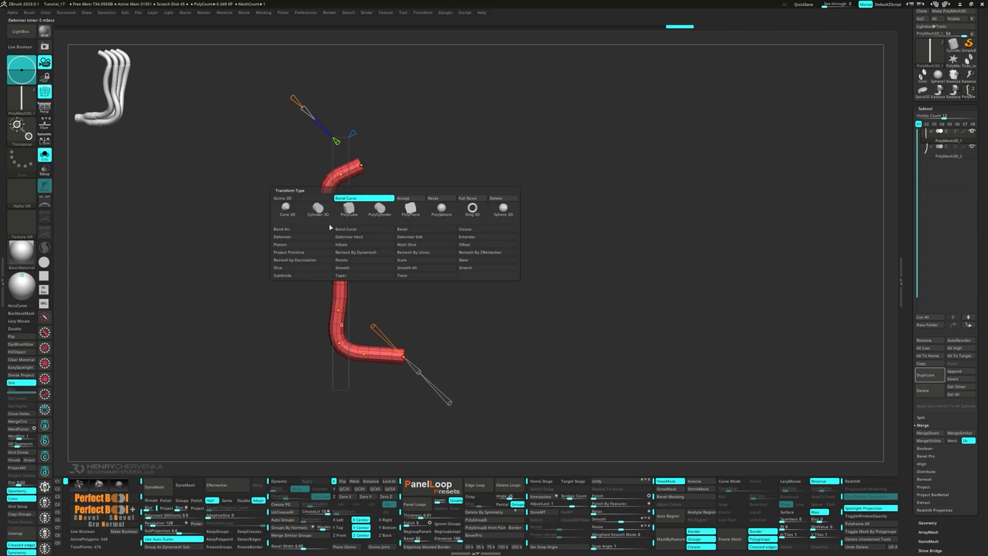
pyautogui.click(409, 201)
# - Show both pipes in the side view and raise the new pipe to level its upper end with the first pipe's
pyautogui.press('1')
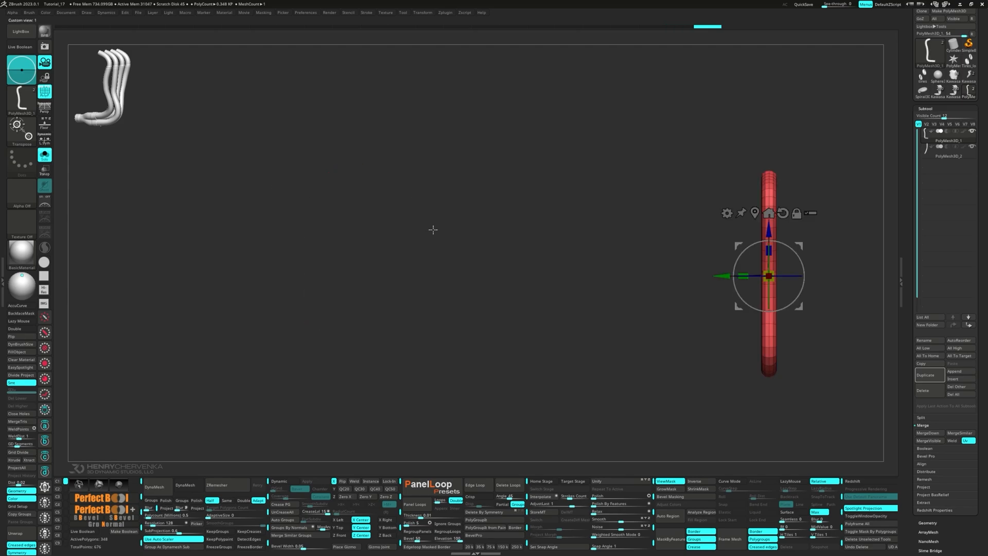
pyautogui.keyDown('shift'); pyautogui.click(817, 318); pyautogui.keyUp('shift')
pyautogui.moveTo(799, 308); pyautogui.dragTo(797, 294)
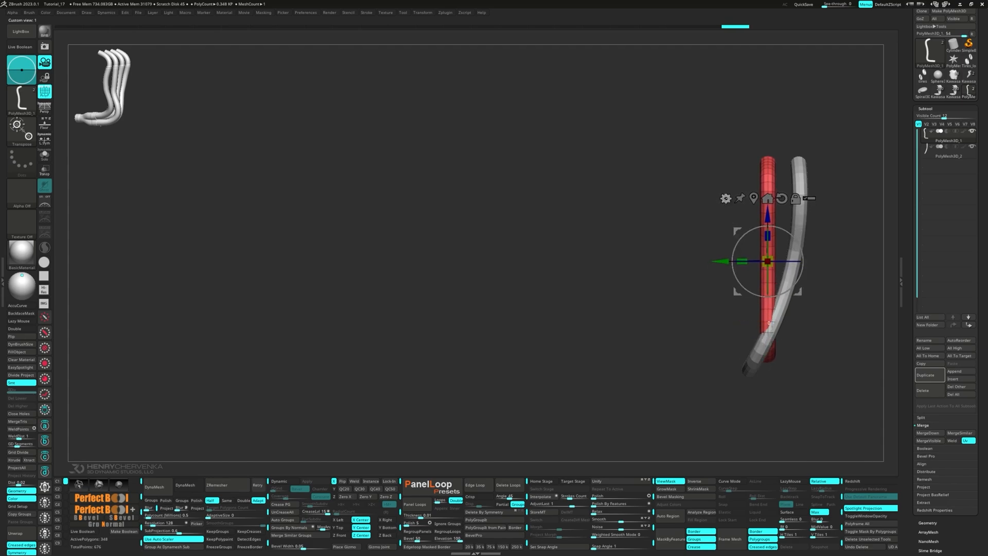
# - Apply Bend Curve to the second pipe in the side view, bowing it so its lower end meets the first pipe's
pyautogui.click(726, 198)
pyautogui.click(809, 218)
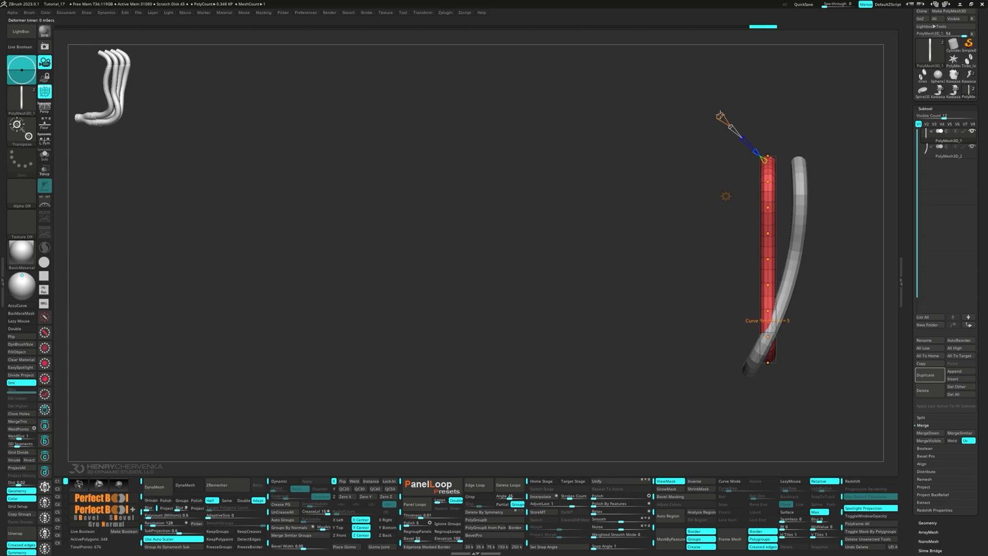
pyautogui.moveTo(768, 362); pyautogui.dragTo(745, 359)
pyautogui.moveTo(763, 259); pyautogui.dragTo(767, 259)
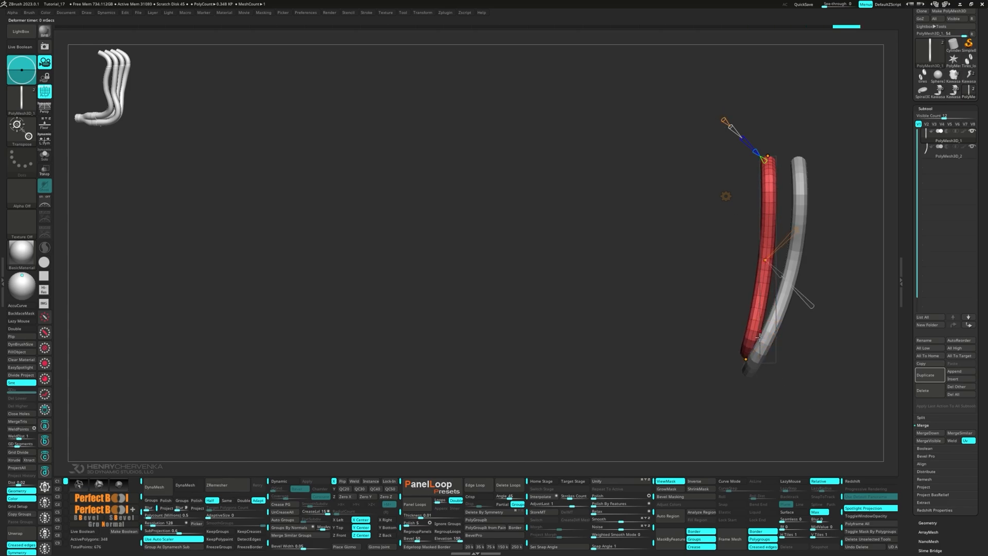
pyautogui.moveTo(745, 359); pyautogui.dragTo(746, 354)
pyautogui.click(767, 155)
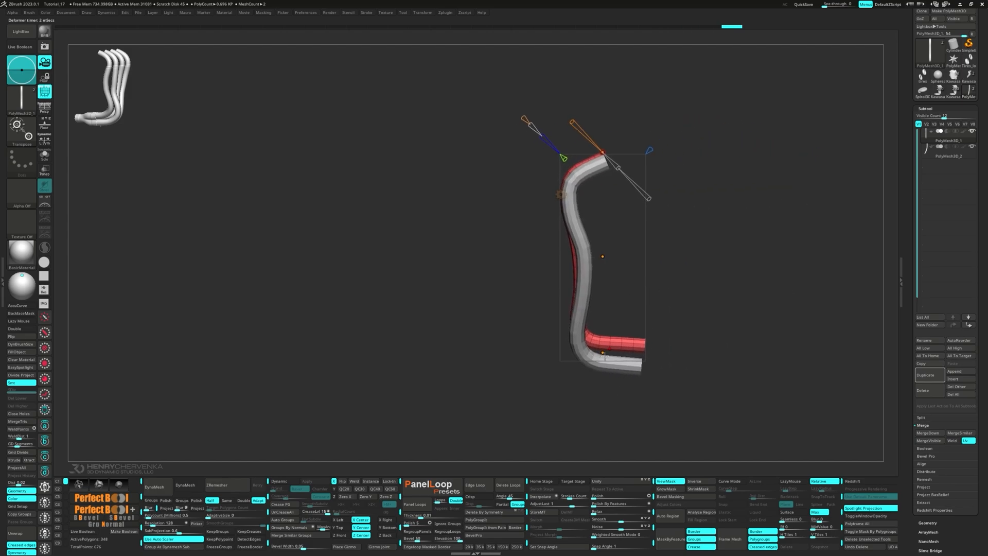
# - Fine-tune the second pipe's middle and end curve points against the first pipe, and accept the Bend Curve deformation
pyautogui.click(597, 358)
pyautogui.click(601, 258)
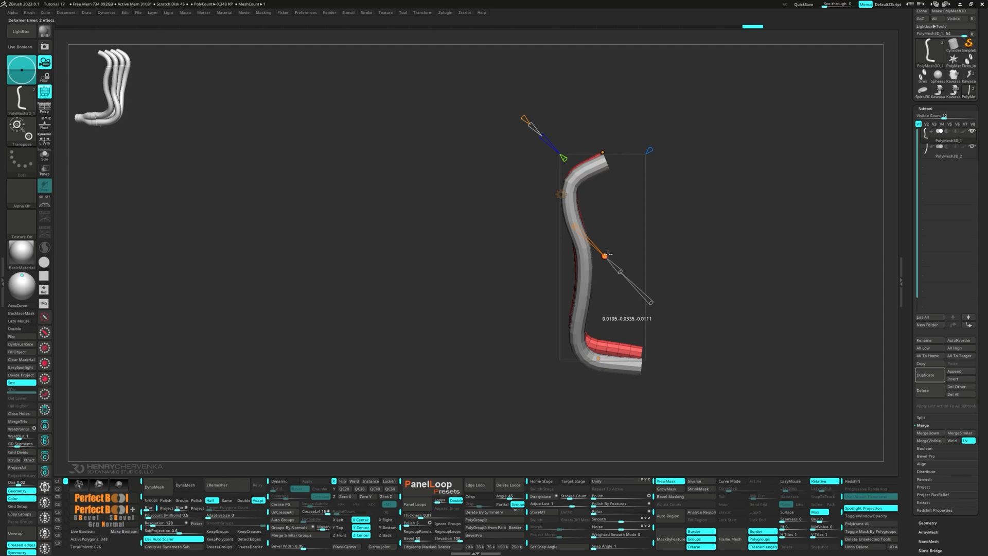
pyautogui.moveTo(603, 153); pyautogui.dragTo(605, 155)
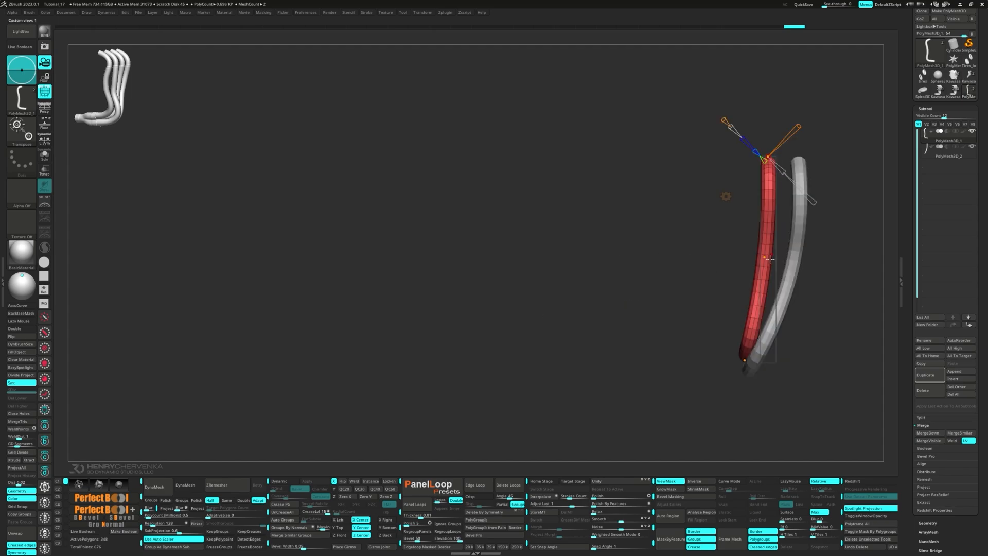
pyautogui.moveTo(768, 257); pyautogui.dragTo(772, 259)
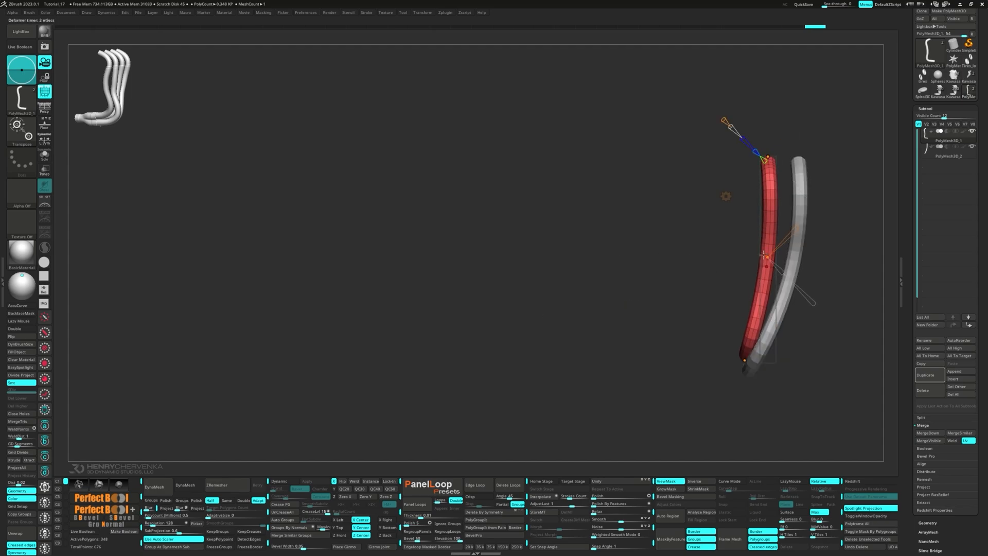
pyautogui.click(743, 359)
pyautogui.click(725, 196)
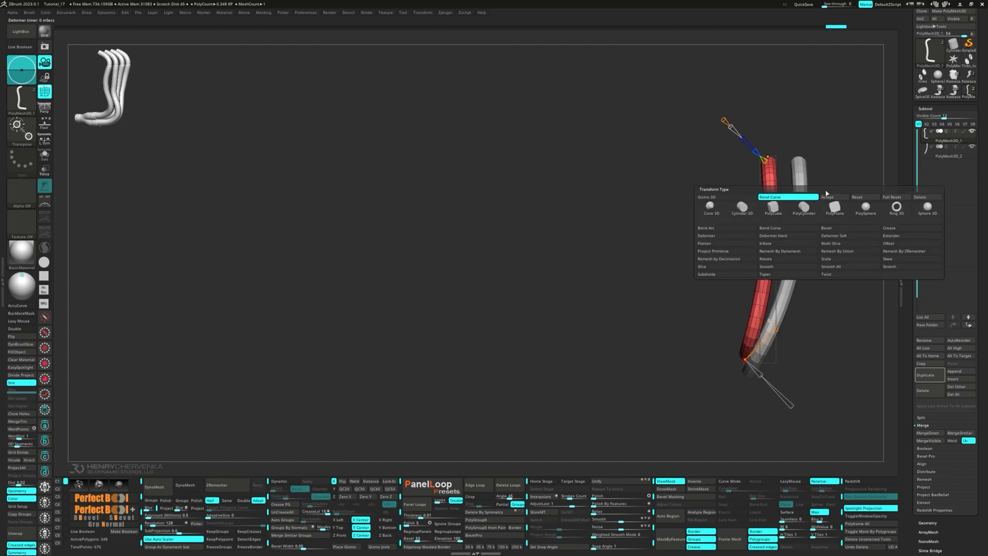
pyautogui.click(830, 197)
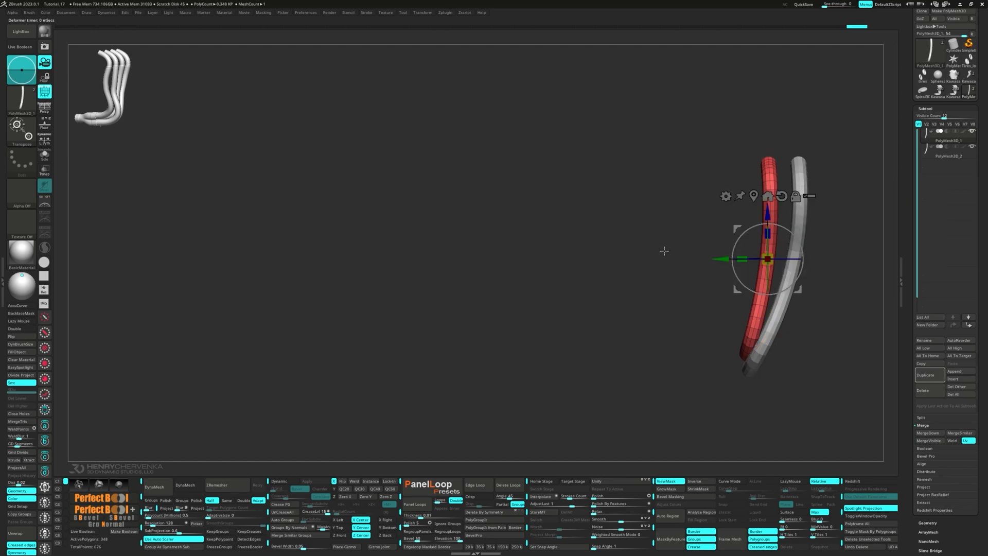
# - Duplicate the second pipe and return PolyMesh3D_1 to a straight tube placed beside the bent pipes, using its undo history
pyautogui.click(925, 375)
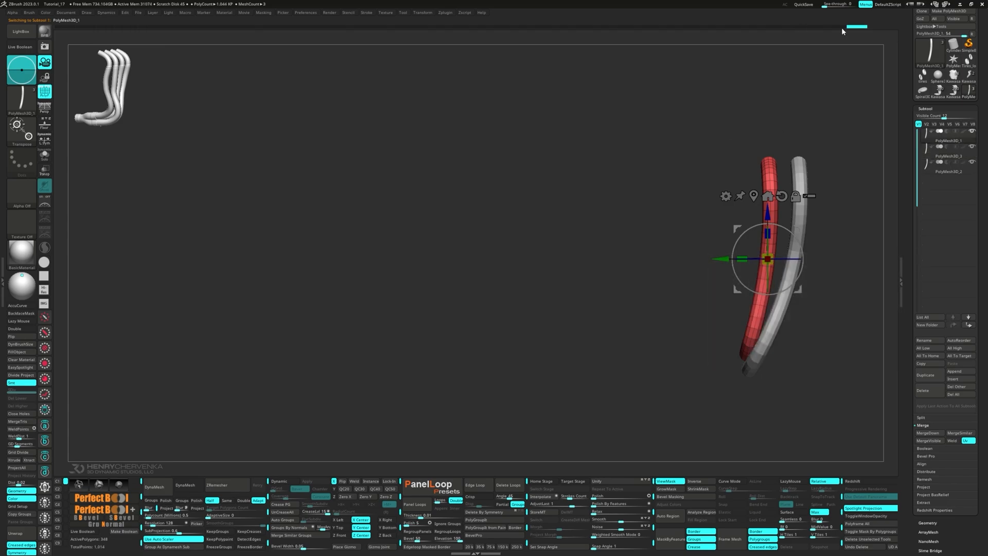
pyautogui.moveTo(856, 26); pyautogui.dragTo(238, 17)
pyautogui.moveTo(356, 91)
pyautogui.mouseDown()
pyautogui.moveTo(497, 204)
pyautogui.moveTo(532, 192)
pyautogui.mouseUp()
pyautogui.moveTo(722, 276); pyautogui.dragTo(340, 306)
# - Apply Bend Curve to the third tube in the front view, roughing out an S with a nearly horizontal lower end
pyautogui.click(380, 204)
pyautogui.click(433, 206)
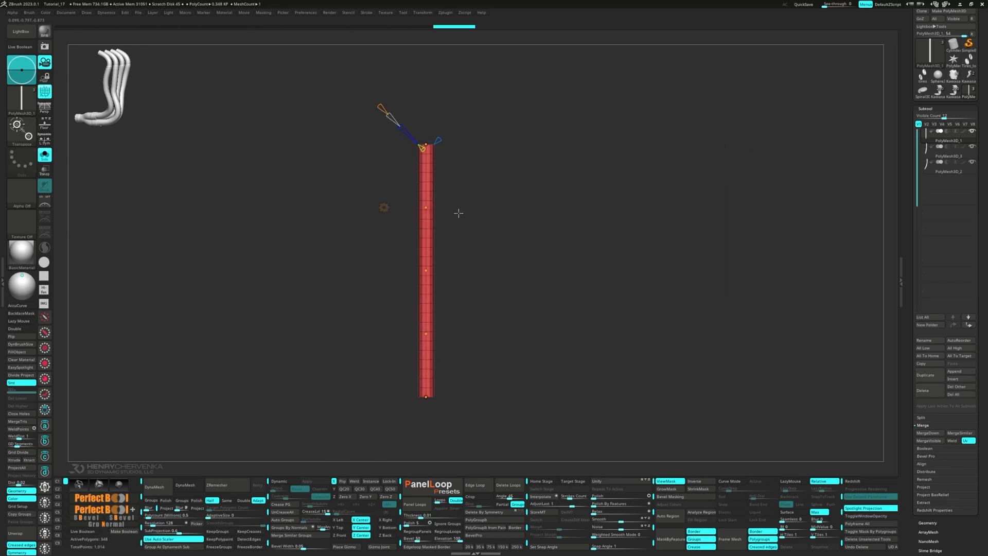
pyautogui.moveTo(426, 146); pyautogui.dragTo(455, 156)
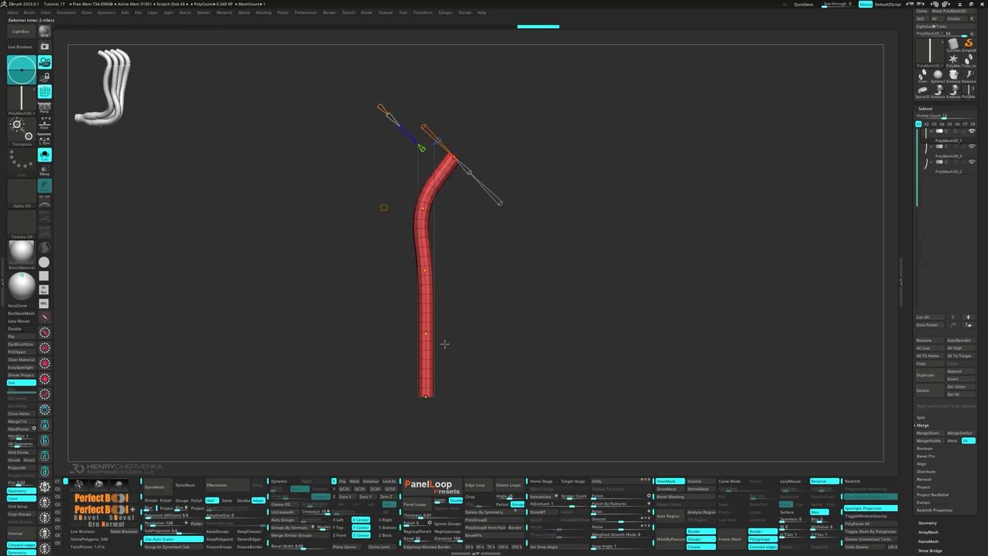
pyautogui.moveTo(426, 397); pyautogui.dragTo(488, 367)
pyautogui.moveTo(422, 272); pyautogui.dragTo(424, 273)
pyautogui.moveTo(419, 347); pyautogui.dragTo(416, 348)
pyautogui.moveTo(488, 367); pyautogui.dragTo(488, 368)
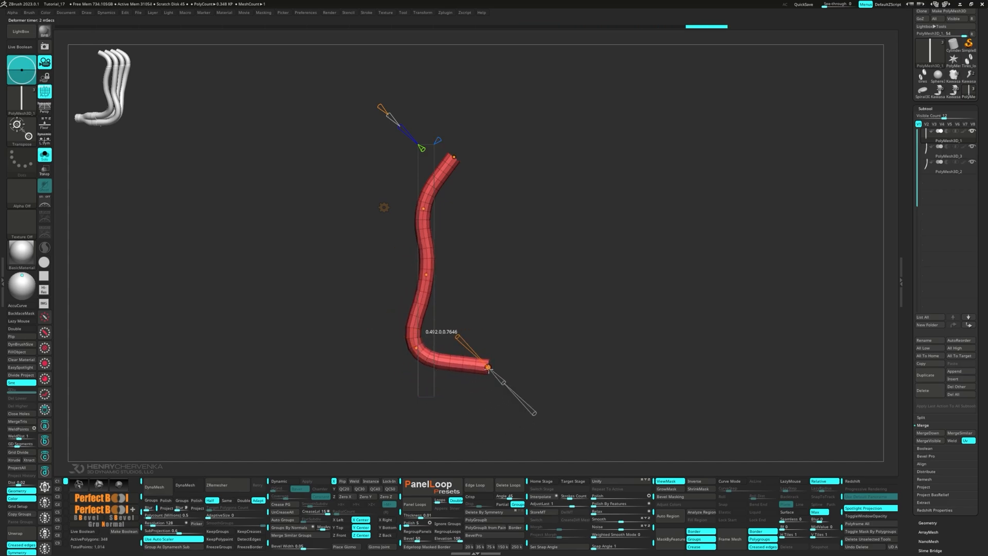
# - Raise the third pipe's curve resolution, tighten its upper bend and level its lower end, and accept the deformation
pyautogui.moveTo(422, 208); pyautogui.dragTo(418, 196)
pyautogui.moveTo(425, 272); pyautogui.dragTo(425, 266)
pyautogui.moveTo(380, 107); pyautogui.dragTo(378, 104)
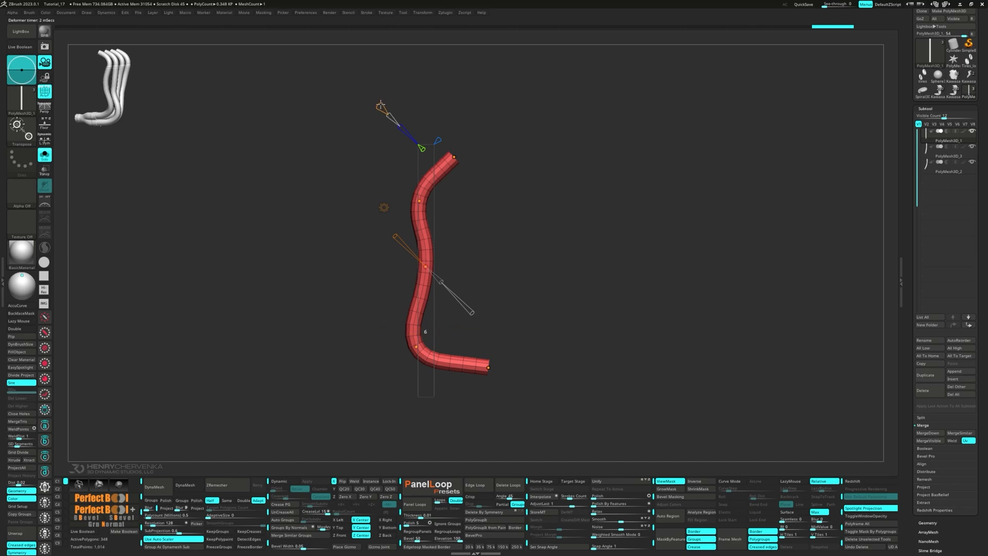
pyautogui.moveTo(429, 175); pyautogui.dragTo(423, 170)
pyautogui.moveTo(454, 156); pyautogui.dragTo(456, 160)
pyautogui.moveTo(426, 267); pyautogui.dragTo(428, 268)
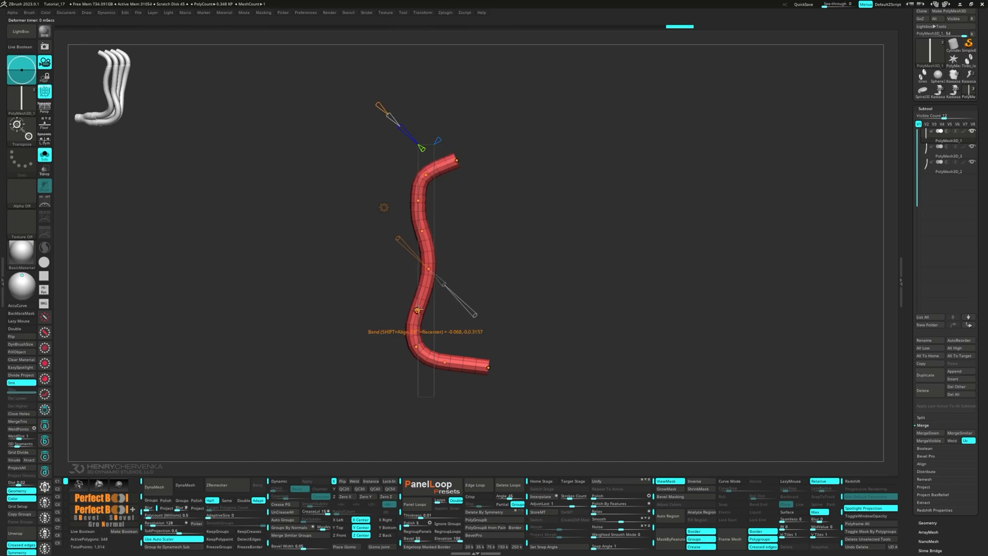
pyautogui.moveTo(420, 346); pyautogui.dragTo(420, 346)
pyautogui.moveTo(488, 367); pyautogui.dragTo(490, 365)
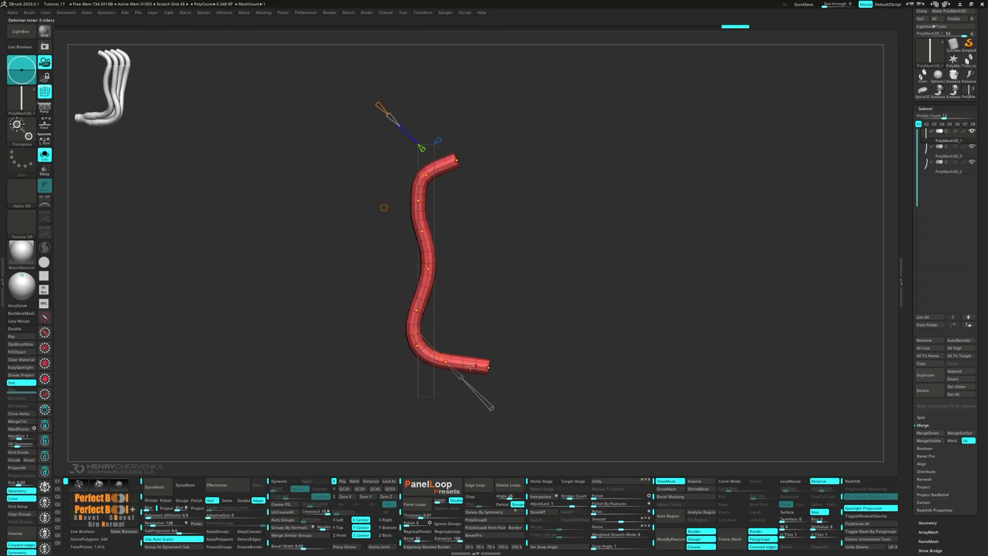
pyautogui.click(383, 207)
pyautogui.click(489, 205)
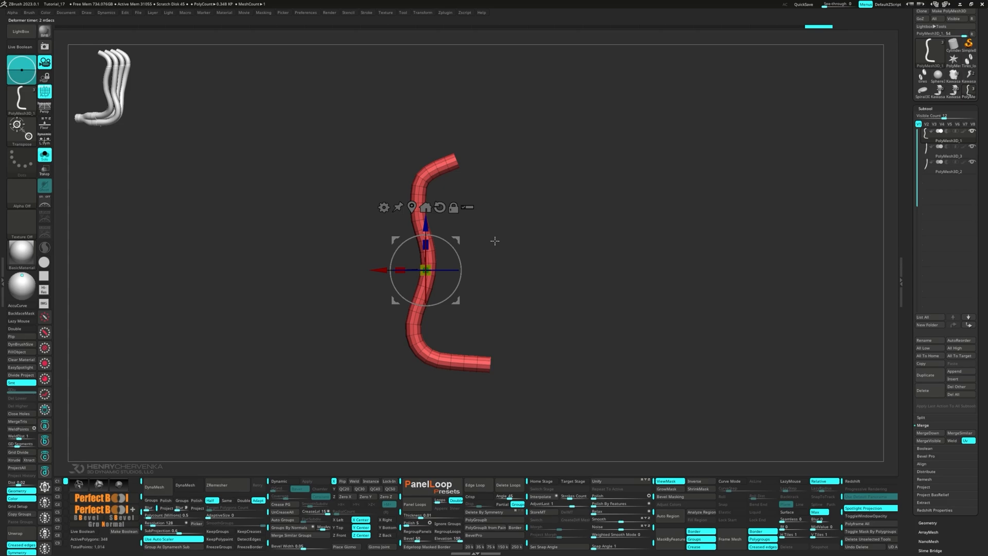
# - Duplicate the third pipe as another subtool in the side view and reselect PolyMesh3D_1
pyautogui.keyDown('shift'); pyautogui.moveTo(494, 241); pyautogui.dragTo(663, 246); pyautogui.keyUp('shift')
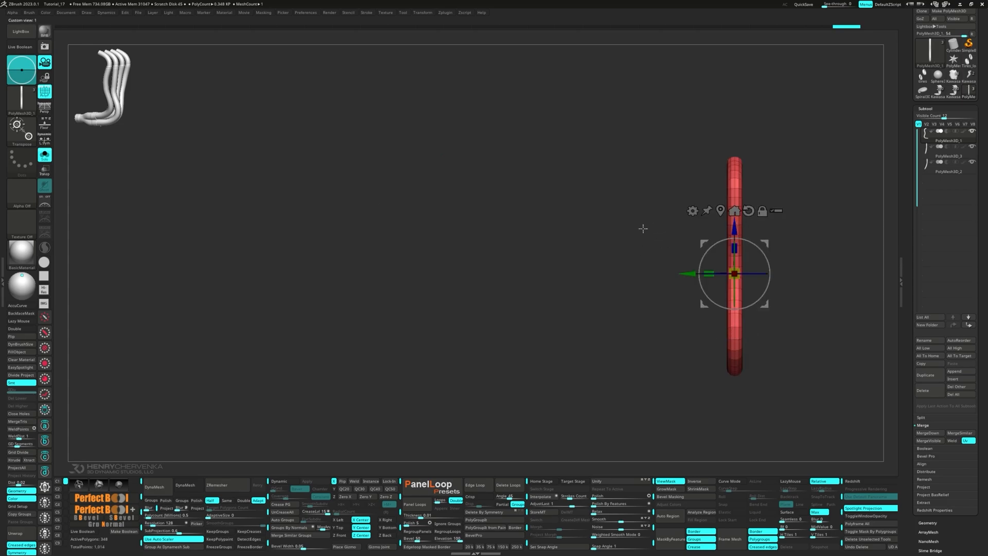
pyautogui.keyDown('shift'); pyautogui.moveTo(631, 280); pyautogui.dragTo(590, 302); pyautogui.keyUp('shift')
pyautogui.press('q')
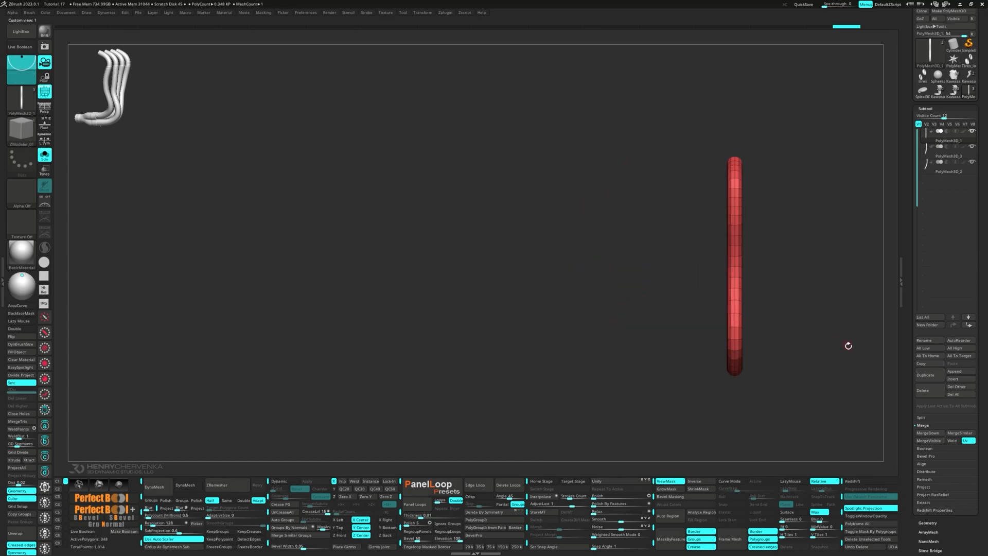
pyautogui.click(930, 375)
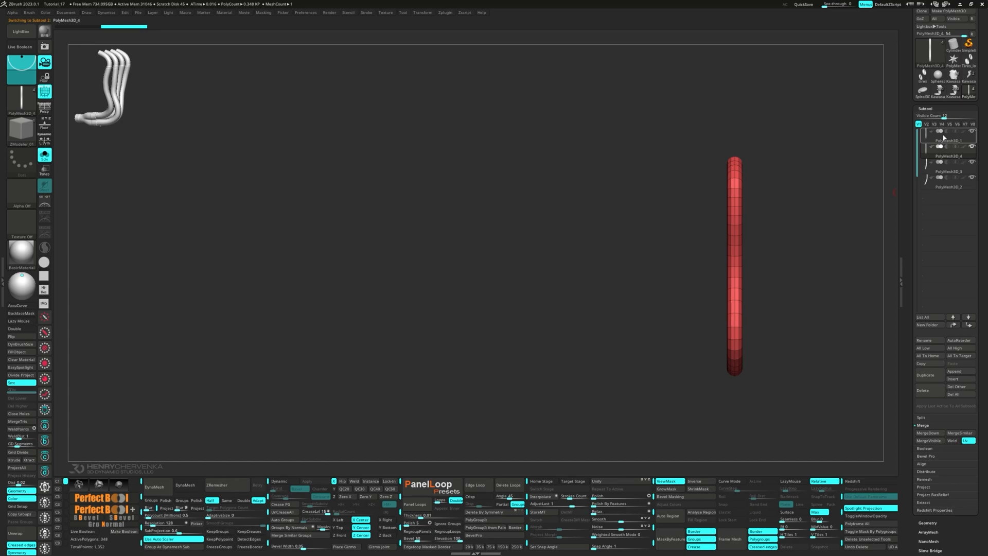
pyautogui.click(937, 138)
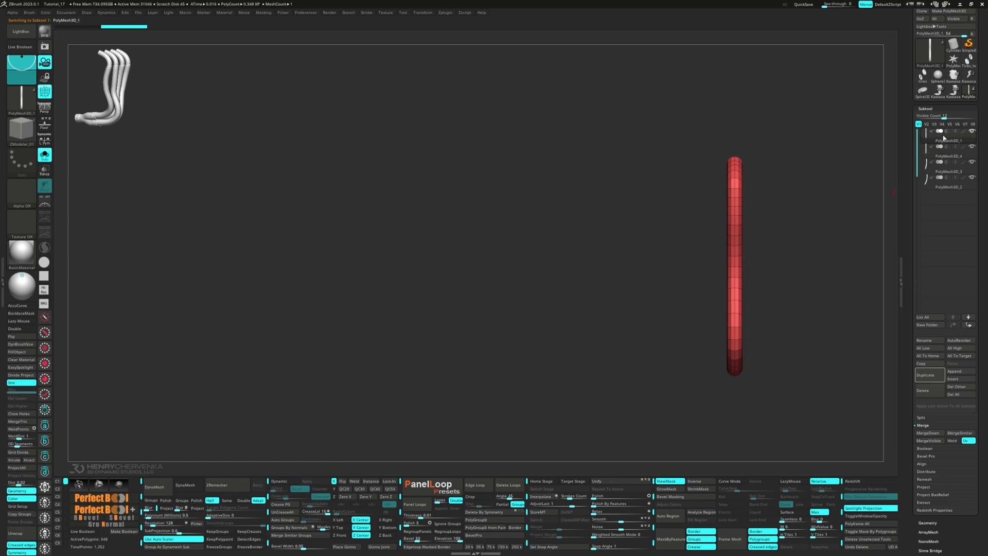
# - Rewind PolyMesh3D_1's undo history to the straight tube and move it sideways about 0.40 along Y, beside the three bent pipes
pyautogui.click(271, 26)
pyautogui.moveTo(533, 219); pyautogui.dragTo(531, 231)
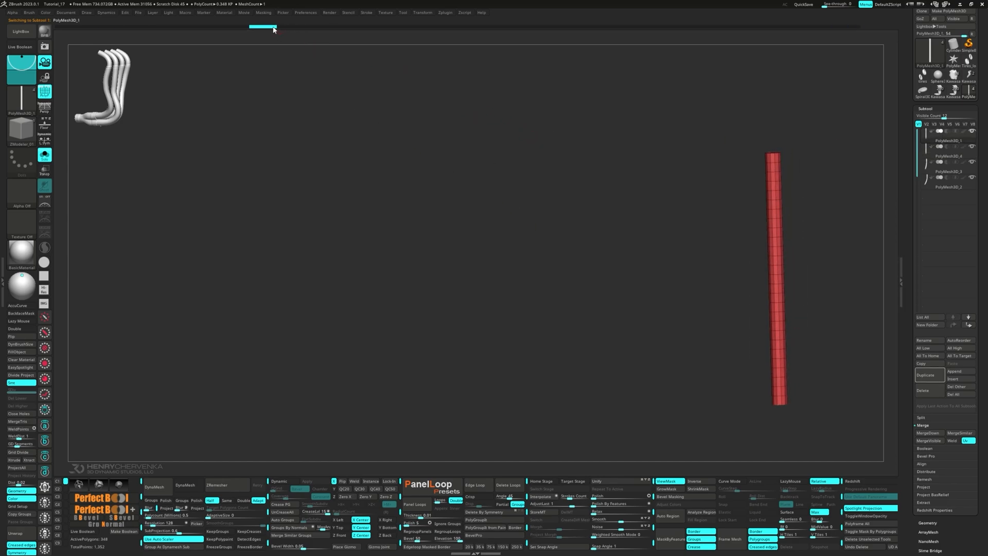
pyautogui.moveTo(273, 30)
pyautogui.mouseDown()
pyautogui.moveTo(346, 29)
pyautogui.moveTo(325, 34)
pyautogui.mouseUp()
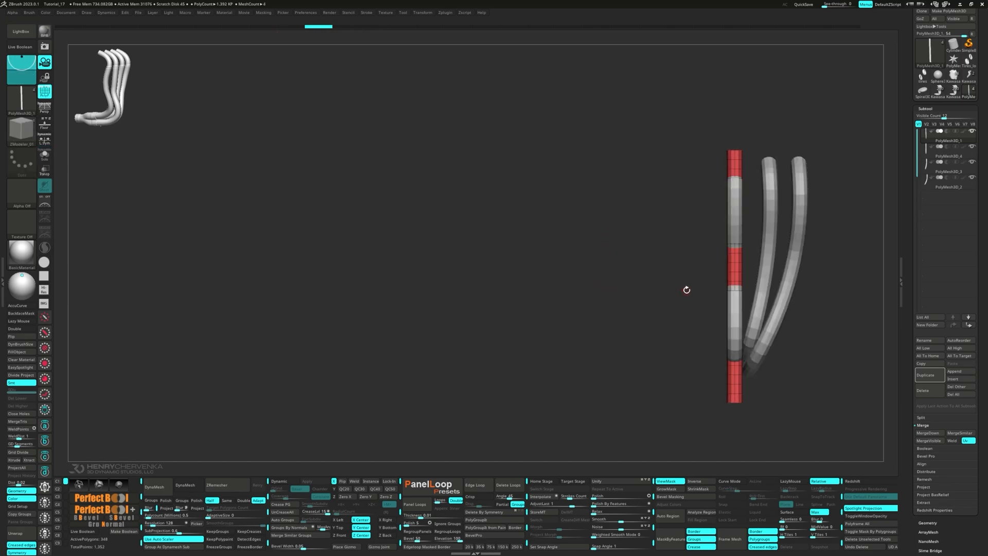
pyautogui.press('w')
pyautogui.moveTo(692, 276); pyautogui.dragTo(659, 278)
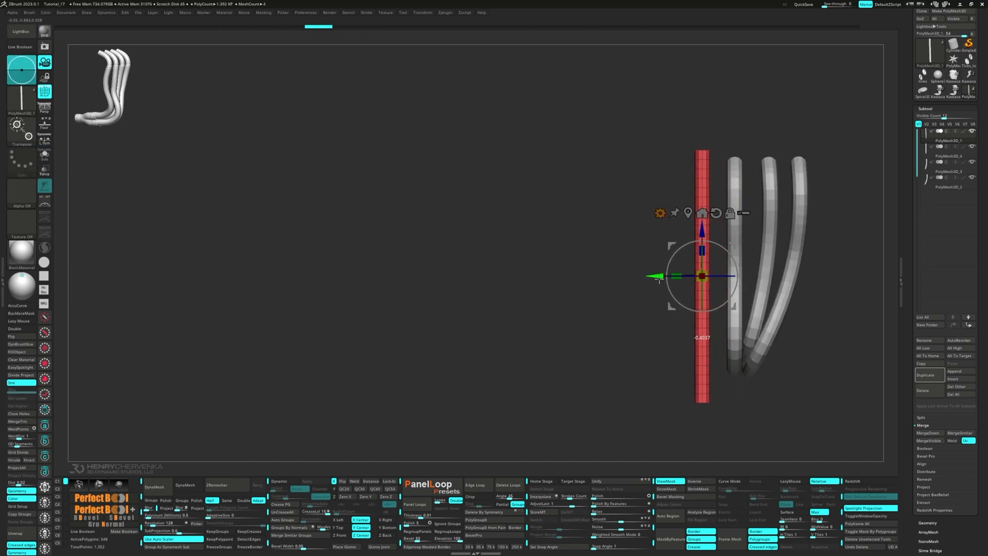
# - Isolate the fourth tube in the front view and use Bend Curve to rough out an S with an outward-bent lower end
pyautogui.moveTo(622, 318)
pyautogui.mouseDown()
pyautogui.moveTo(624, 326)
pyautogui.moveTo(604, 331)
pyautogui.mouseUp()
pyautogui.hotkey('ctrl', 'shift', 's')
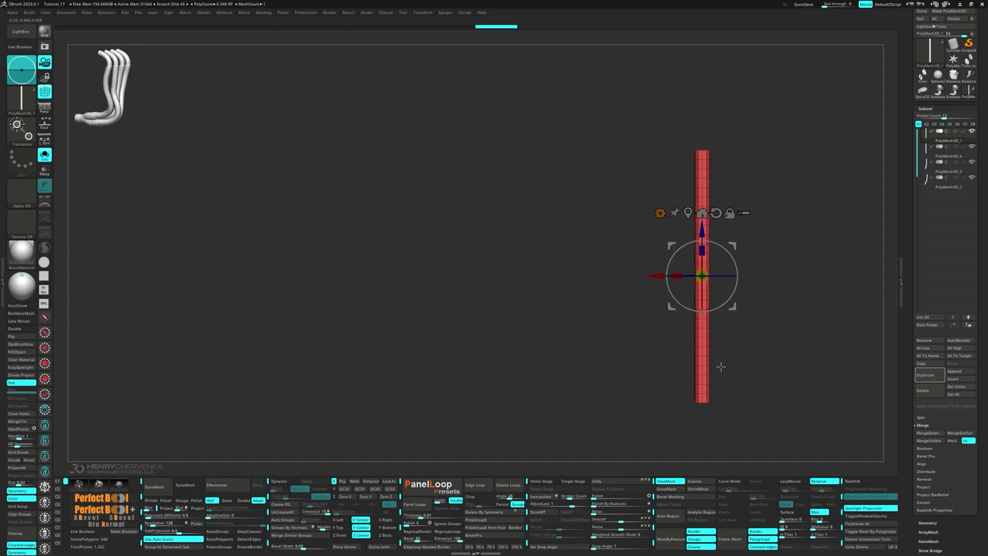
pyautogui.keyDown('alt'); pyautogui.moveTo(787, 353); pyautogui.dragTo(576, 344); pyautogui.keyUp('alt')
pyautogui.click(448, 203)
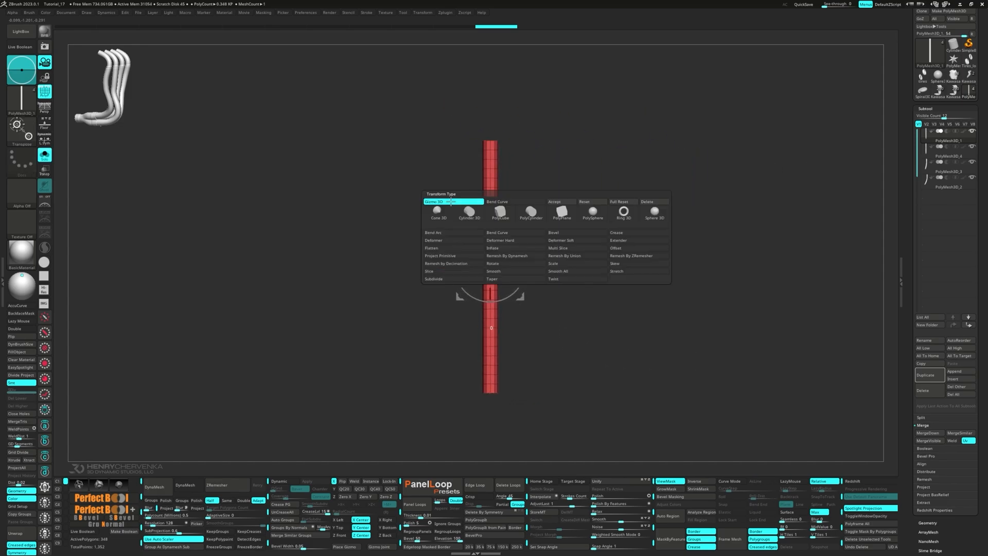
pyautogui.click(499, 201)
pyautogui.moveTo(489, 139); pyautogui.dragTo(513, 160)
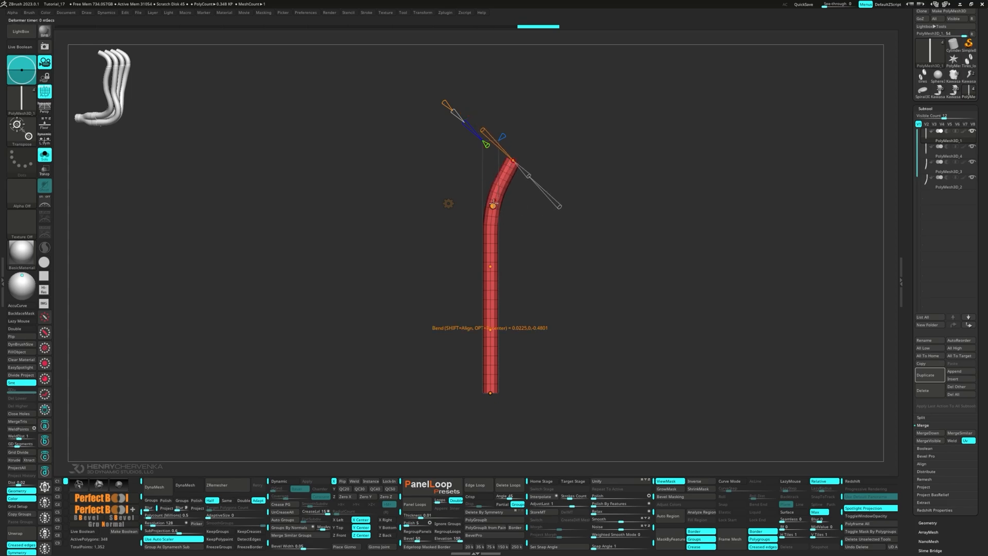
pyautogui.moveTo(491, 204); pyautogui.dragTo(478, 193)
pyautogui.moveTo(490, 261); pyautogui.dragTo(496, 273)
pyautogui.moveTo(491, 329); pyautogui.dragTo(482, 317)
pyautogui.moveTo(490, 393); pyautogui.dragTo(546, 349)
# - Refine the fourth pipe's curve points for a tighter upper bend and horizontal lower end, and accept the deformation
pyautogui.moveTo(513, 160); pyautogui.dragTo(514, 164)
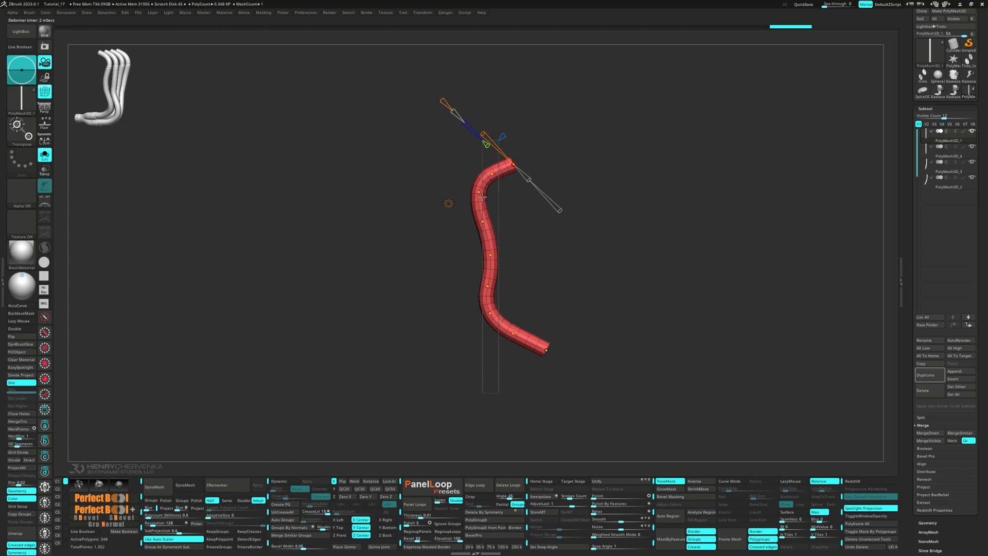
pyautogui.moveTo(482, 221); pyautogui.dragTo(482, 221)
pyautogui.moveTo(490, 313)
pyautogui.mouseDown()
pyautogui.moveTo(484, 325)
pyautogui.moveTo(509, 345)
pyautogui.moveTo(552, 349)
pyautogui.moveTo(486, 324)
pyautogui.mouseUp()
pyautogui.moveTo(486, 287); pyautogui.dragTo(492, 254)
pyautogui.moveTo(483, 220); pyautogui.dragTo(485, 218)
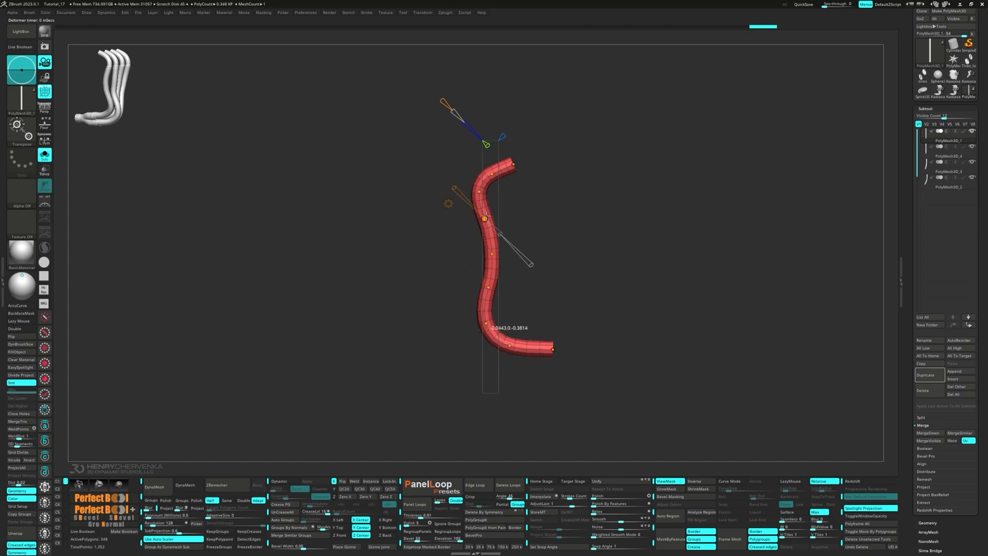
pyautogui.click(448, 203)
pyautogui.click(575, 257)
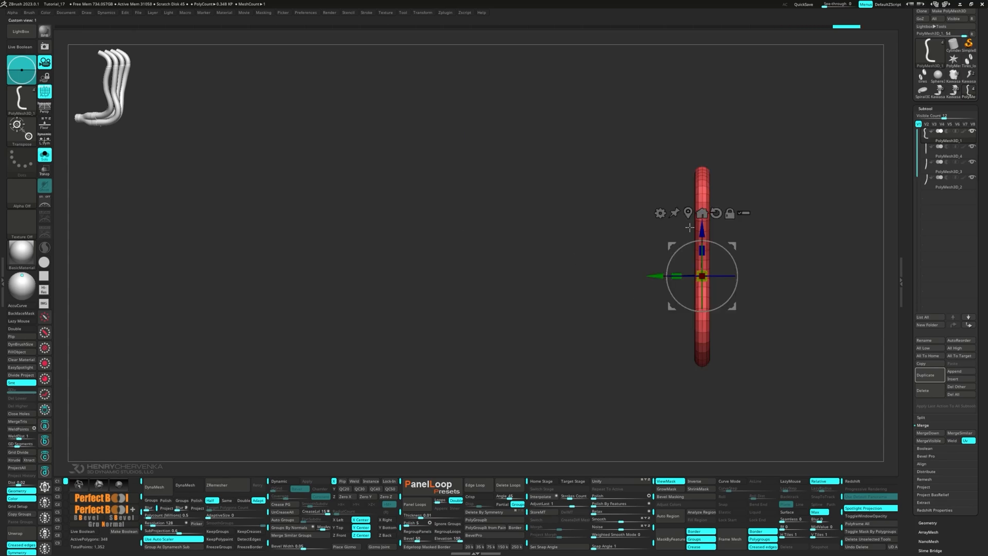
# - Raise the fourth pipe about 0.13 in the side view, and bend its lower end toward the other pipes with Bend Curve, accepting the result
pyautogui.moveTo(701, 228); pyautogui.dragTo(703, 216)
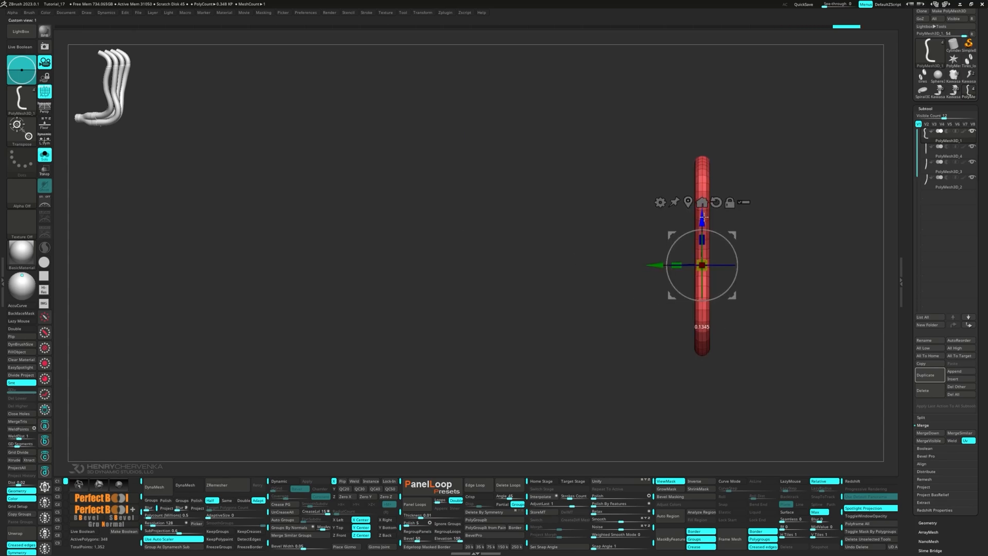
pyautogui.click(660, 202)
pyautogui.click(761, 228)
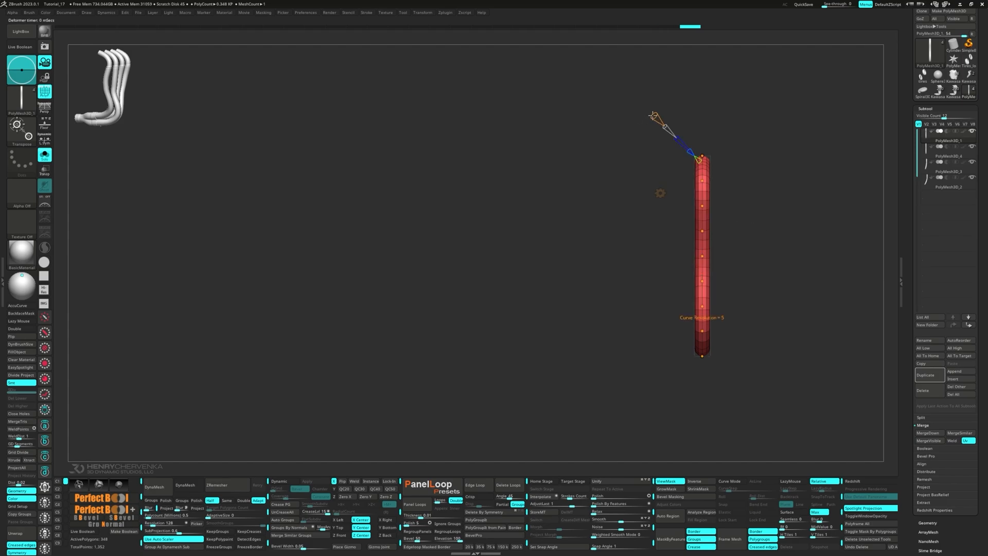
pyautogui.moveTo(701, 356); pyautogui.dragTo(725, 354)
pyautogui.moveTo(702, 256); pyautogui.dragTo(700, 255)
pyautogui.moveTo(726, 353); pyautogui.dragTo(726, 355)
pyautogui.moveTo(702, 155); pyautogui.dragTo(705, 156)
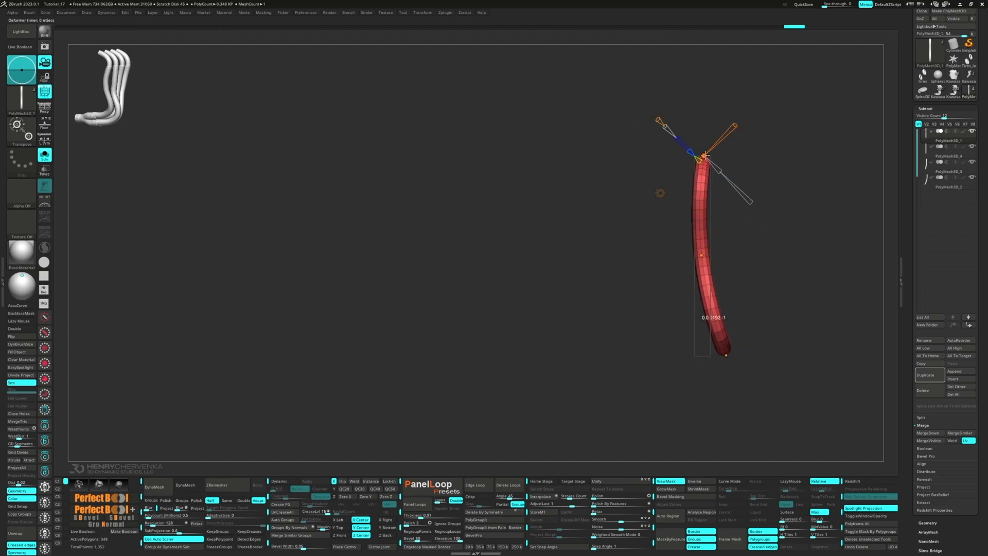
pyautogui.click(660, 193)
pyautogui.click(761, 193)
# - Show all four pipes, bow the fourth pipe's middle slightly outward with a fresh Bend Curve, and return to Gizmo 3D
pyautogui.moveTo(646, 318); pyautogui.dragTo(690, 362)
pyautogui.hotkey('alt', 's')
pyautogui.click(591, 194)
pyautogui.click(646, 217)
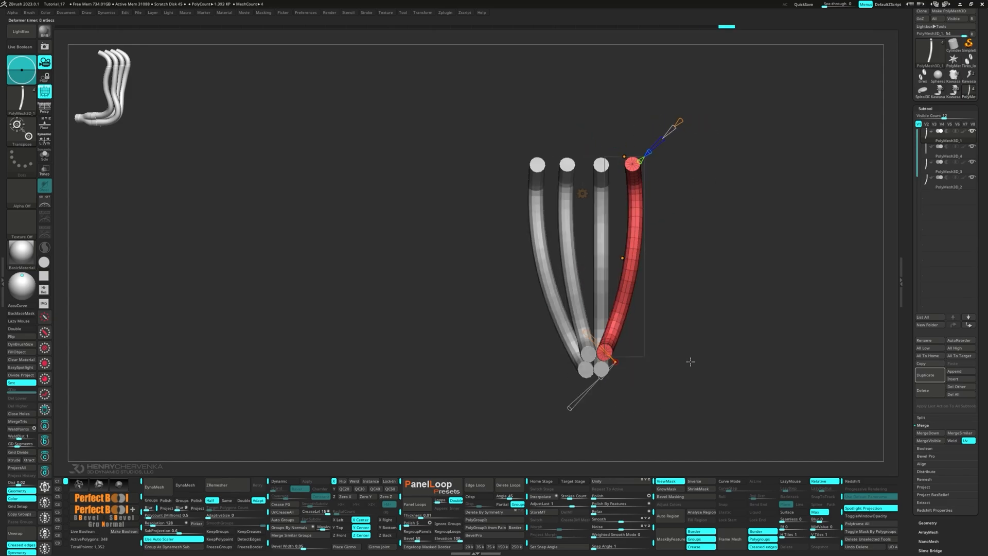
pyautogui.moveTo(622, 258); pyautogui.dragTo(711, 258)
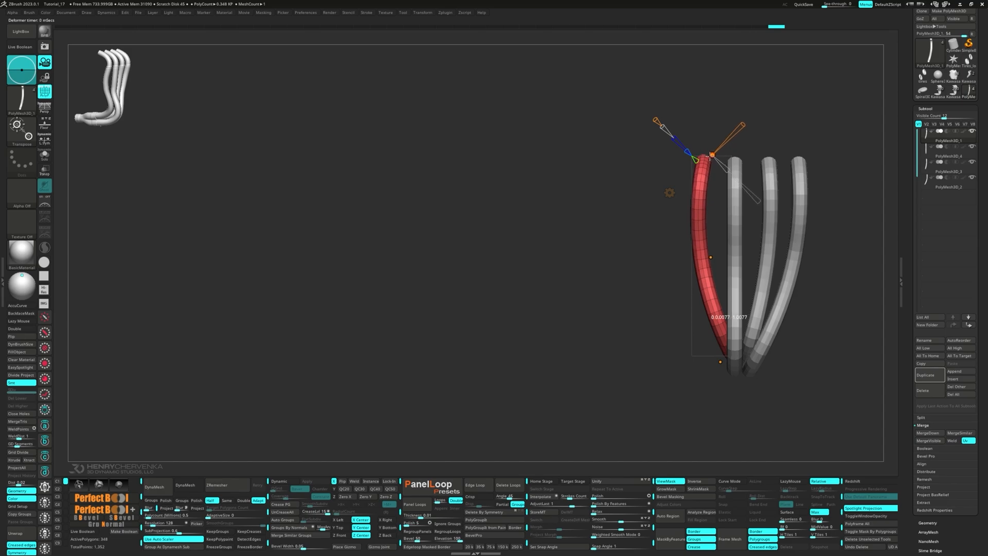
pyautogui.moveTo(649, 258)
pyautogui.mouseDown()
pyautogui.moveTo(546, 325)
pyautogui.moveTo(536, 303)
pyautogui.mouseUp()
pyautogui.click(586, 195)
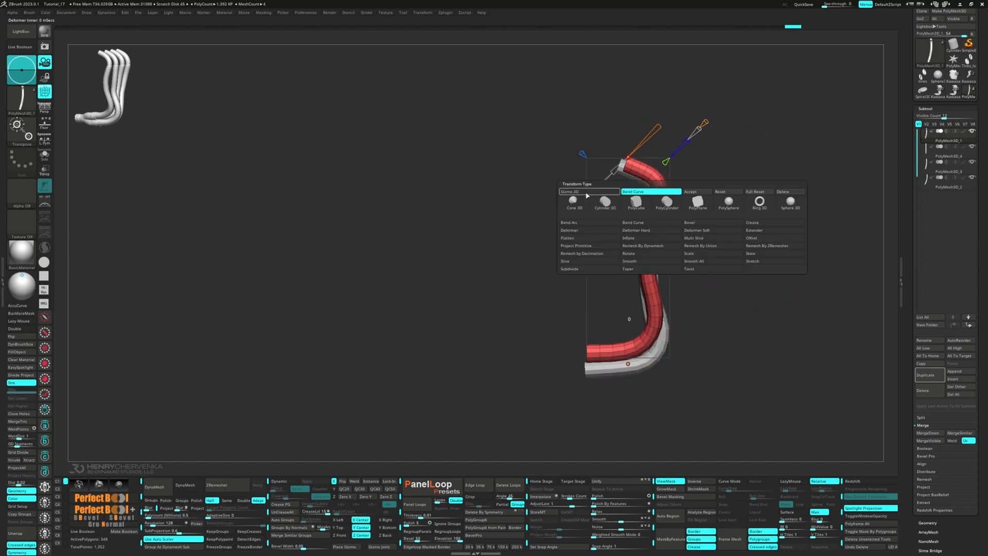
pyautogui.click(587, 193)
pyautogui.press('q')
pyautogui.moveTo(745, 309)
pyautogui.mouseDown()
pyautogui.moveTo(533, 318)
pyautogui.moveTo(669, 325)
pyautogui.mouseUp()
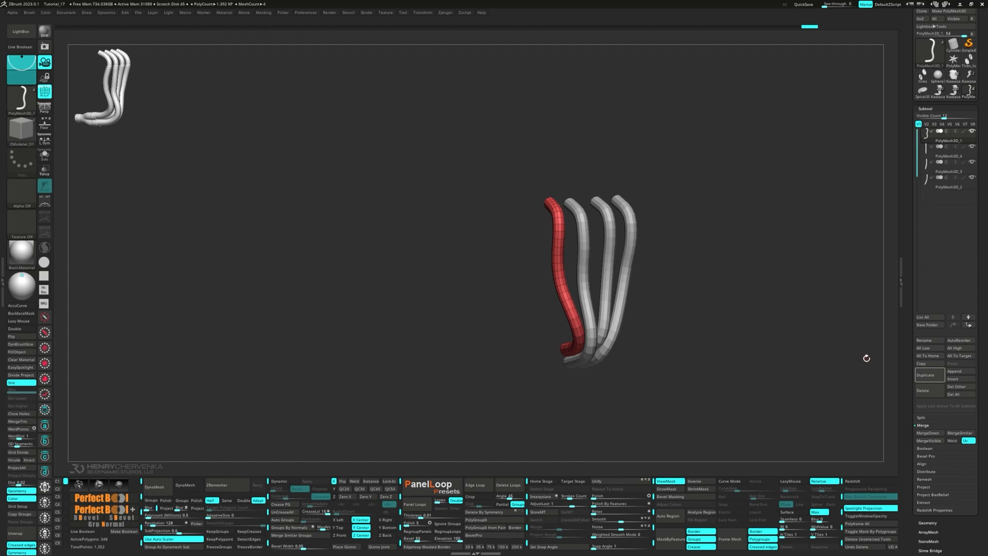
# - Merge the four separate pipe subtools into a single subtool with MergeDown
pyautogui.click(928, 433)
pyautogui.click(928, 433)
pyautogui.click(928, 433)
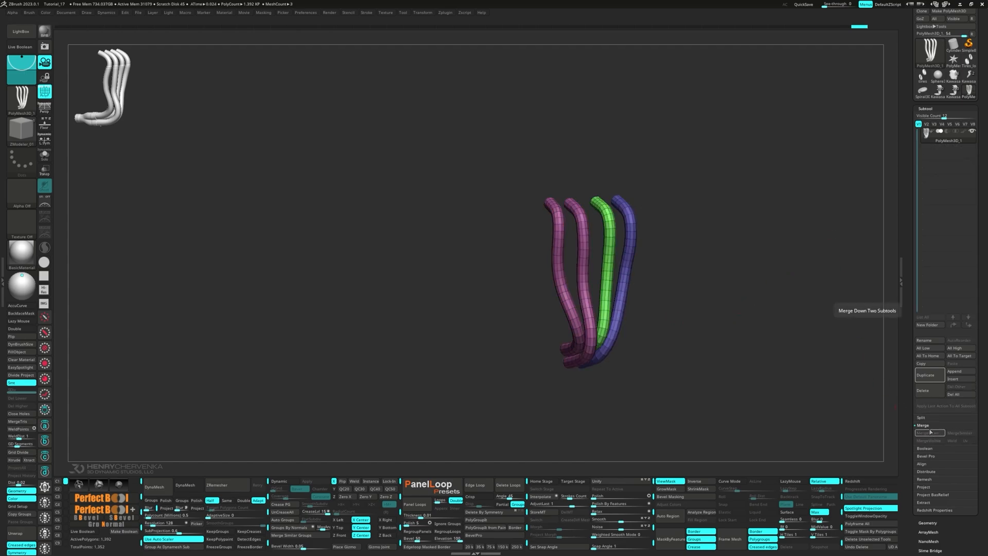
# - Preview the merged pipes smoothed with Dynamic Subdivision and without the polyframe, and restore the low-poly wireframe display
pyautogui.moveTo(690, 302); pyautogui.dragTo(622, 309)
pyautogui.press('d')
pyautogui.hotkey('shift', 'f')
pyautogui.press('f')
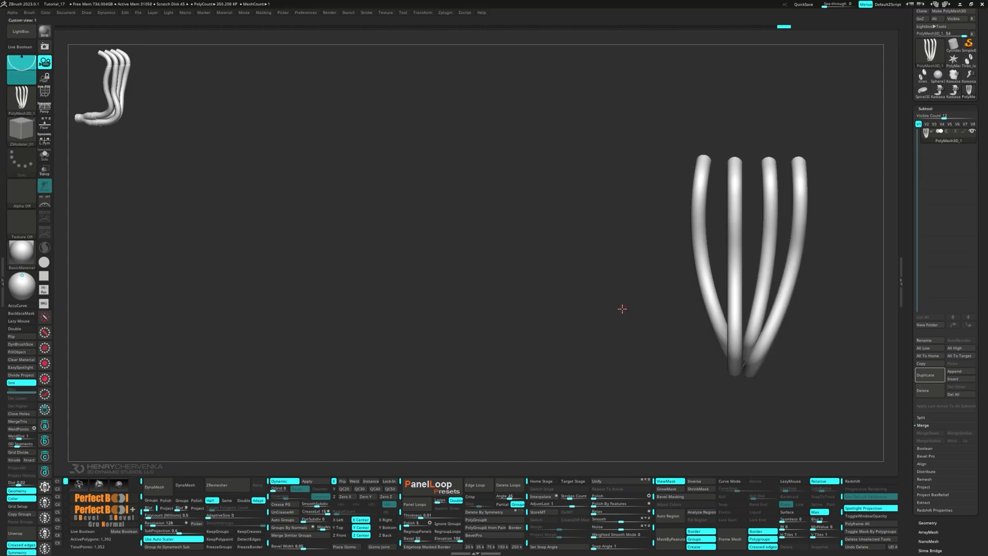
pyautogui.hotkey('shift', 'd')
pyautogui.hotkey('shift', 'f')
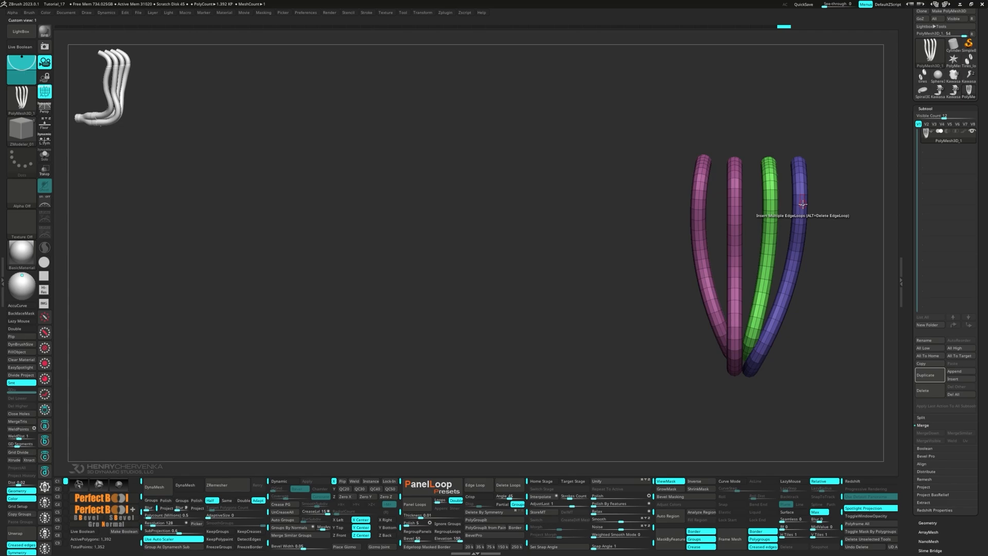
# - Assign all pipes to one polygroup and cut them horizontally with SliceCurve just below their upper bends
pyautogui.press('space')
pyautogui.click(852, 219)
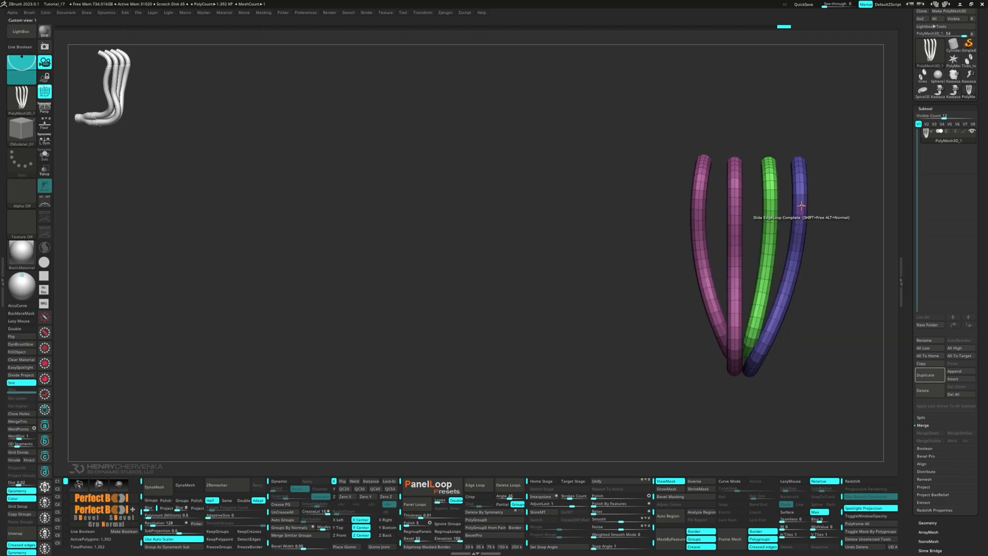
pyautogui.hotkey('ctrl', 'w')
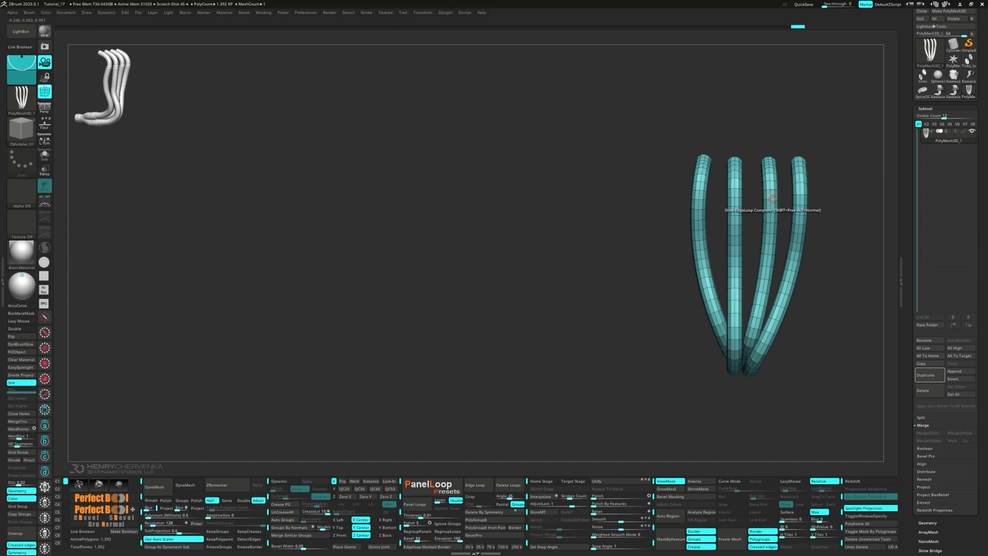
pyautogui.press('m')
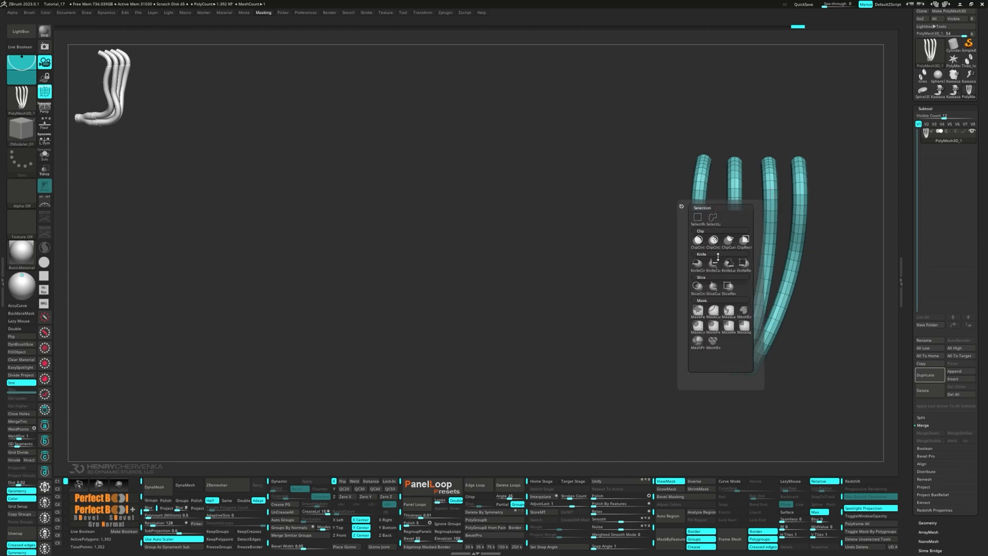
pyautogui.click(713, 286)
pyautogui.moveTo(649, 202); pyautogui.dragTo(874, 202)
# - Bevel the complete edge loop at the slice on each of the four pipes into a narrow band with ZModeler
pyautogui.keyDown('ctrl'); pyautogui.moveTo(690, 206); pyautogui.dragTo(700, 238, button='right'); pyautogui.keyUp('ctrl')
pyautogui.keyDown('alt'); pyautogui.moveTo(699, 238); pyautogui.dragTo(612, 235, button='right'); pyautogui.keyUp('alt')
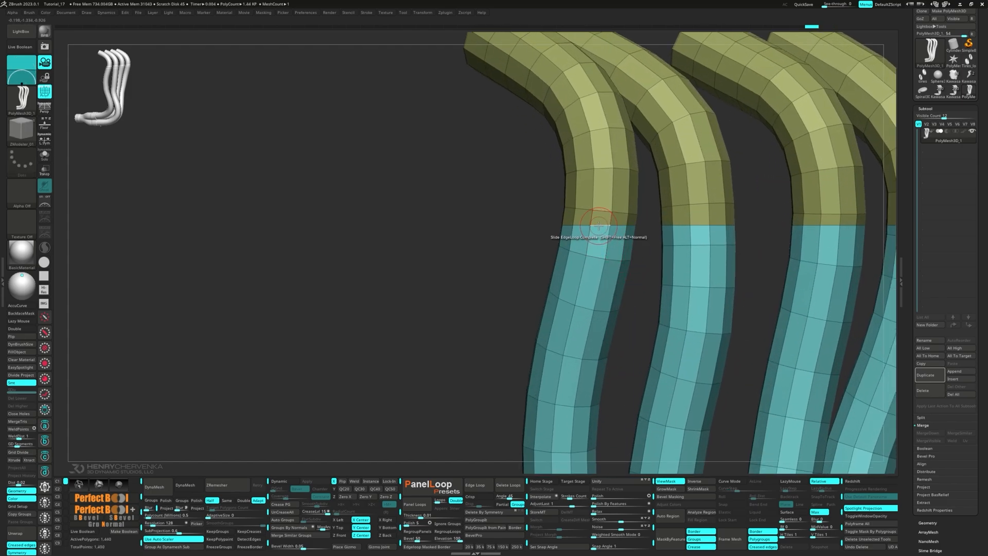
pyautogui.press('space')
pyautogui.click(525, 240)
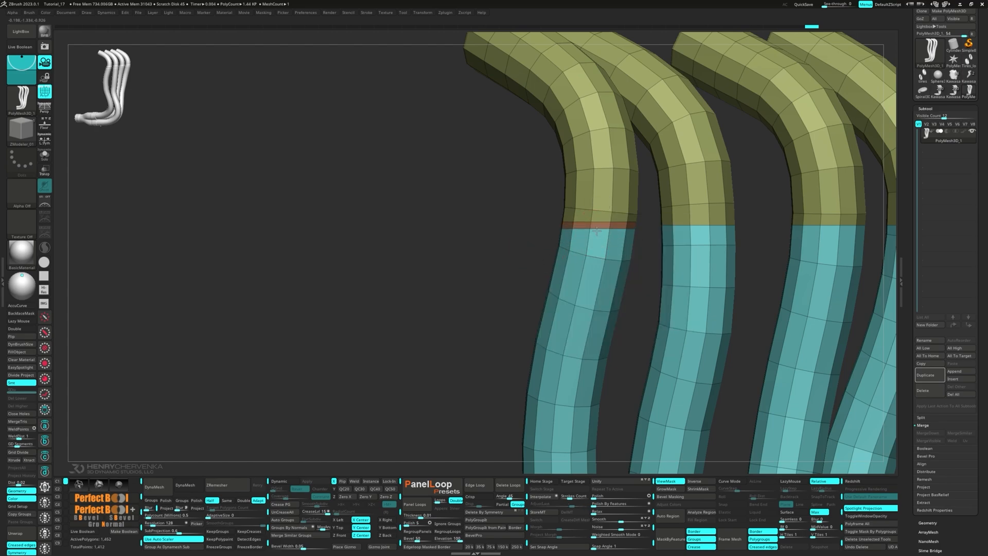
pyautogui.click(596, 226)
pyautogui.keyDown('ctrl'); pyautogui.moveTo(710, 257); pyautogui.dragTo(611, 226, button='right'); pyautogui.keyUp('ctrl')
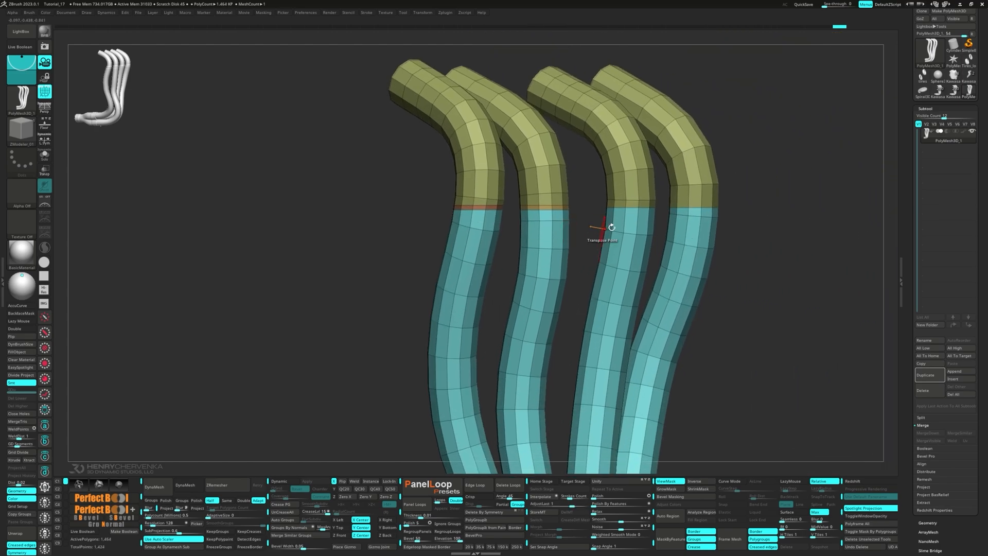
pyautogui.click(634, 205)
pyautogui.click(704, 211)
# - Isolate the four narrow bevel bands, give them one shared polygroup, and show the whole mesh again
pyautogui.moveTo(703, 214); pyautogui.dragTo(659, 216, button='right')
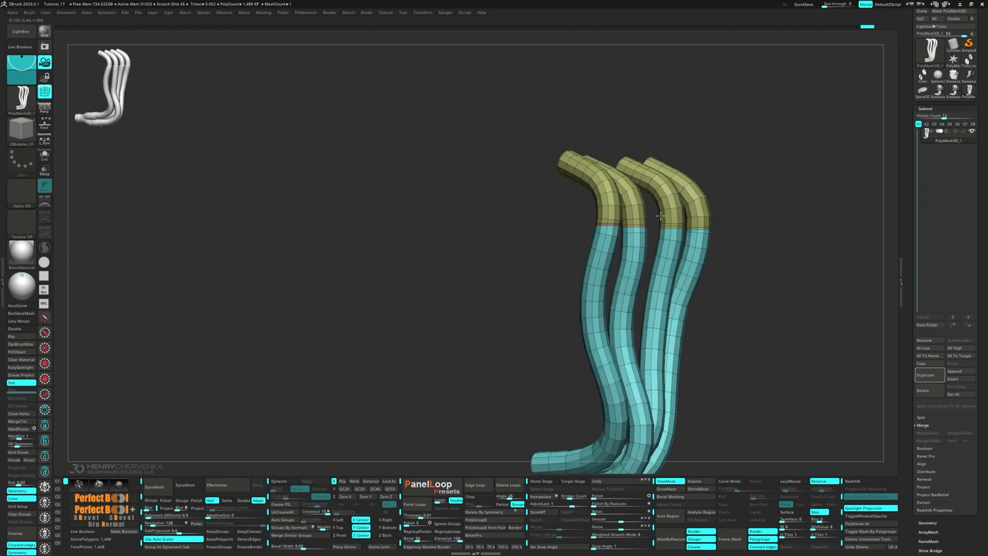
pyautogui.keyDown('ctrl'); pyautogui.keyDown('shift'); pyautogui.click(621, 200); pyautogui.keyUp('shift'); pyautogui.keyUp('ctrl')
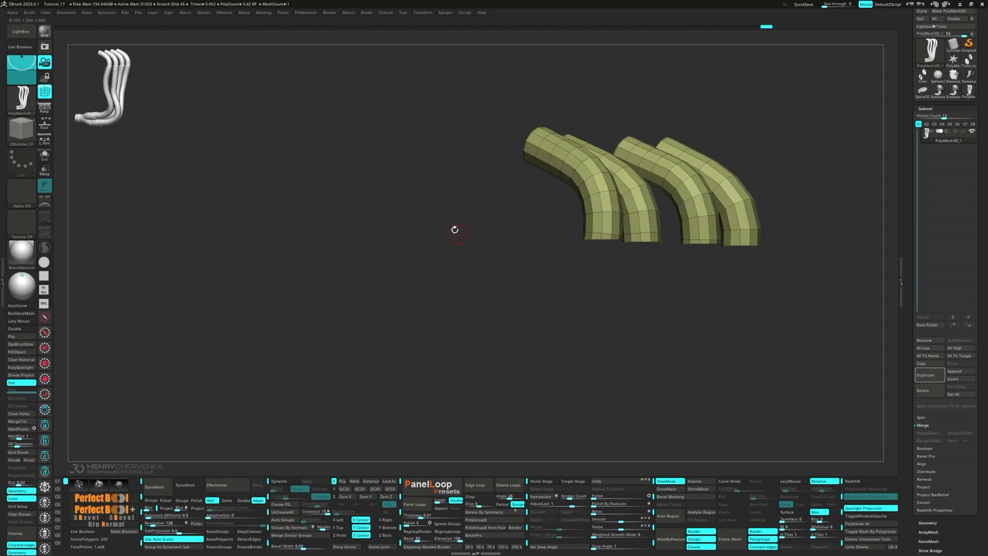
pyautogui.keyDown('ctrl'); pyautogui.keyDown('shift'); pyautogui.moveTo(451, 230); pyautogui.dragTo(472, 261); pyautogui.keyUp('shift'); pyautogui.keyUp('ctrl')
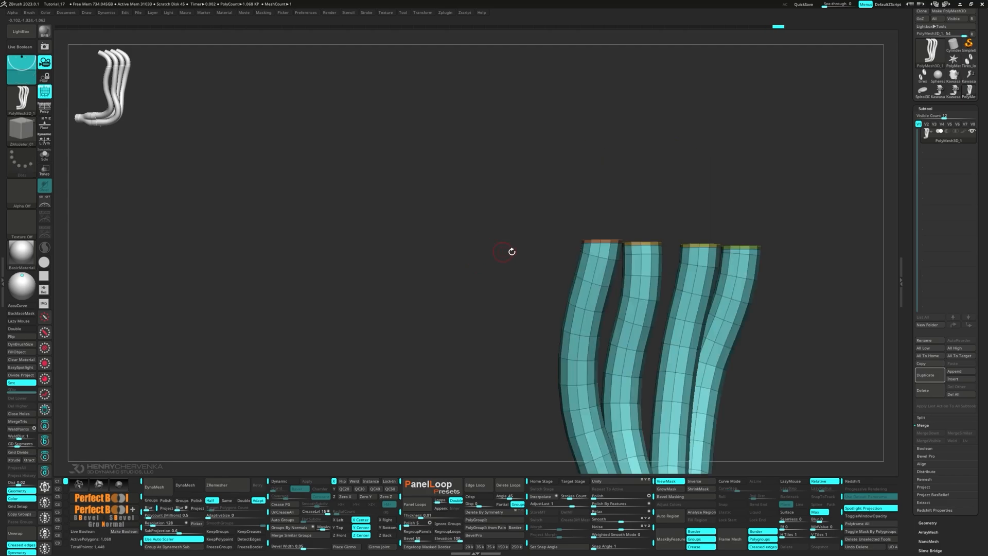
pyautogui.moveTo(512, 251); pyautogui.dragTo(462, 225, button='right')
pyautogui.press('ctrl')
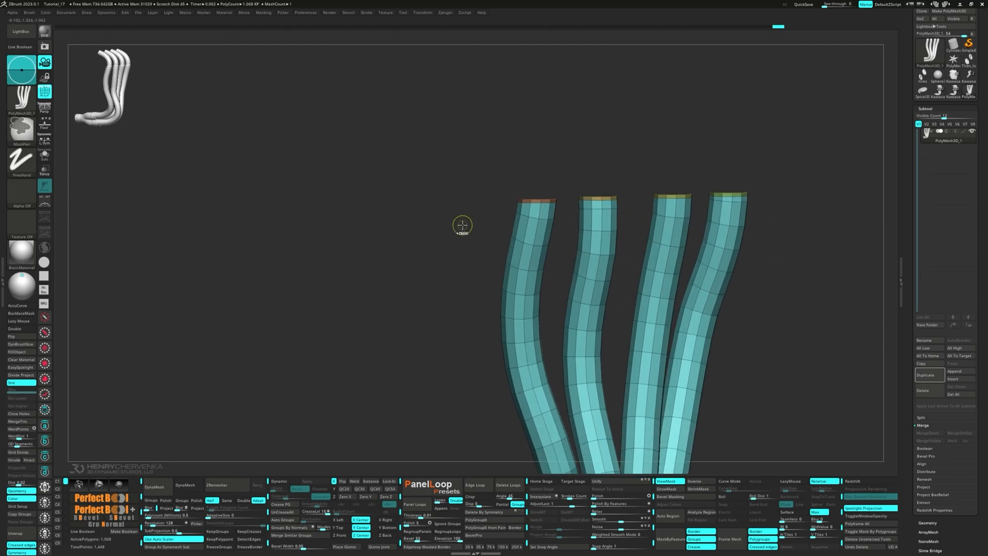
pyautogui.keyDown('ctrl'); pyautogui.keyDown('alt'); pyautogui.keyDown('shift'); pyautogui.click(532, 245); pyautogui.keyUp('shift'); pyautogui.keyUp('alt'); pyautogui.keyUp('ctrl')
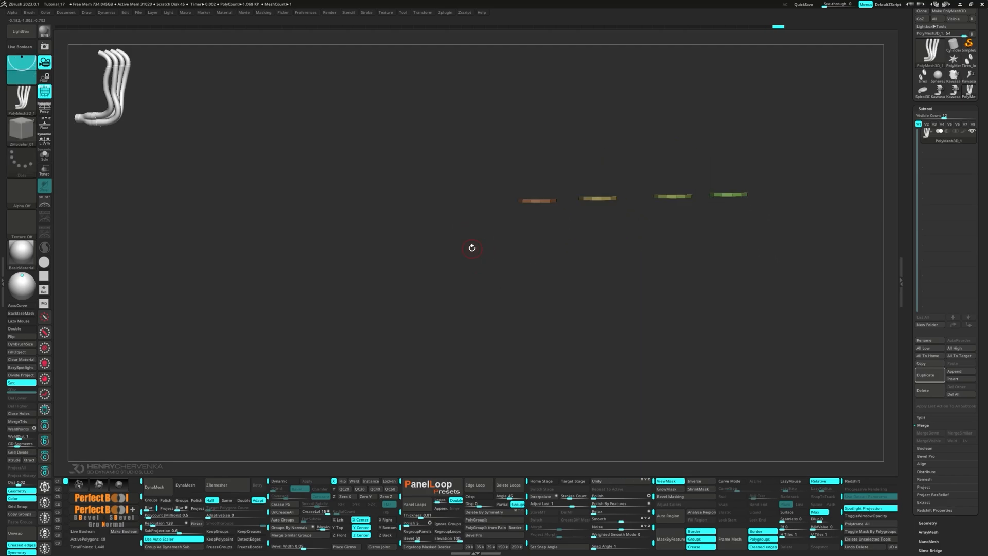
pyautogui.keyDown('ctrl'); pyautogui.keyDown('shift'); pyautogui.click(456, 233); pyautogui.keyUp('shift'); pyautogui.keyUp('ctrl')
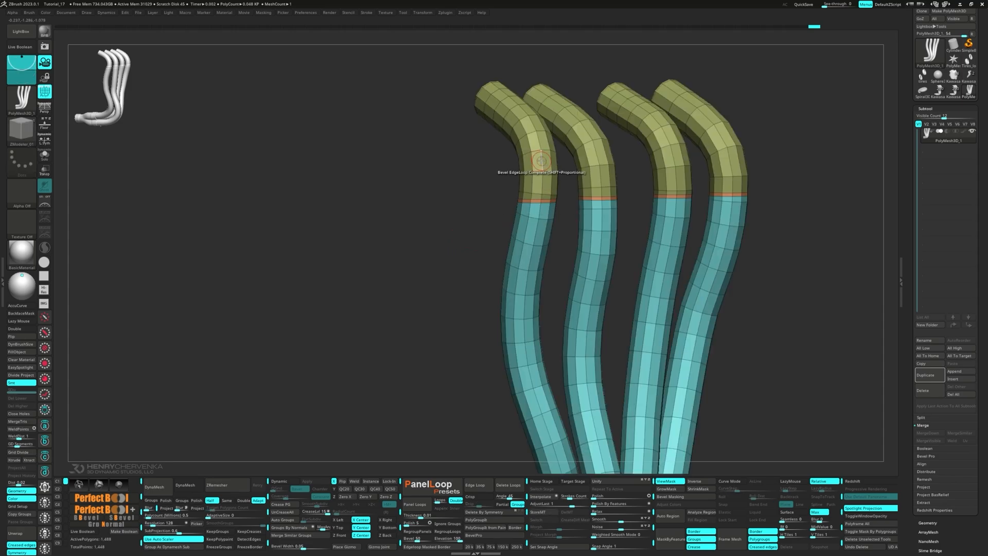
# - Shrink the pipes' upper polygroup slightly inward using ZModeler Extrude with the Polygroup All target, without adding polygons
pyautogui.moveTo(542, 175); pyautogui.dragTo(545, 219, button='right')
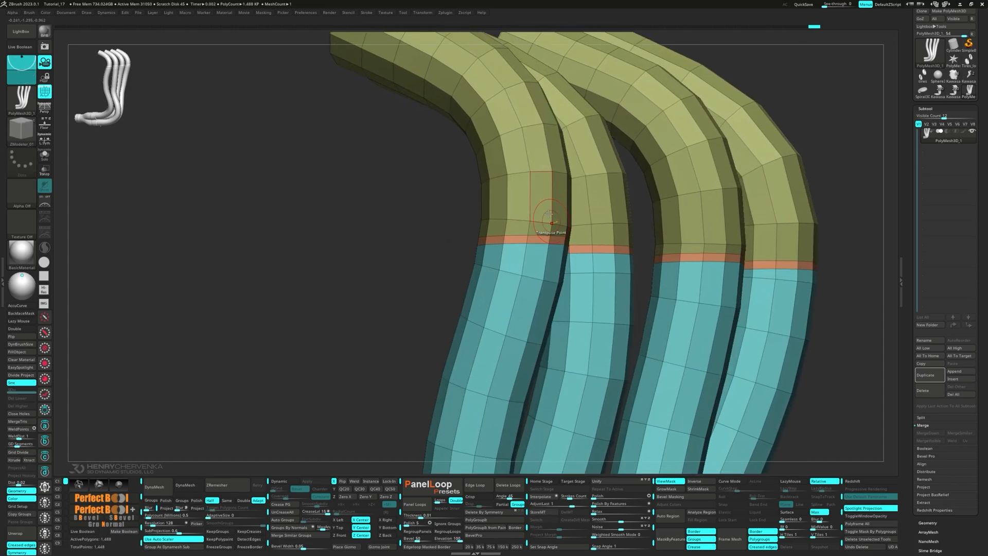
pyautogui.press('space')
pyautogui.click(461, 248)
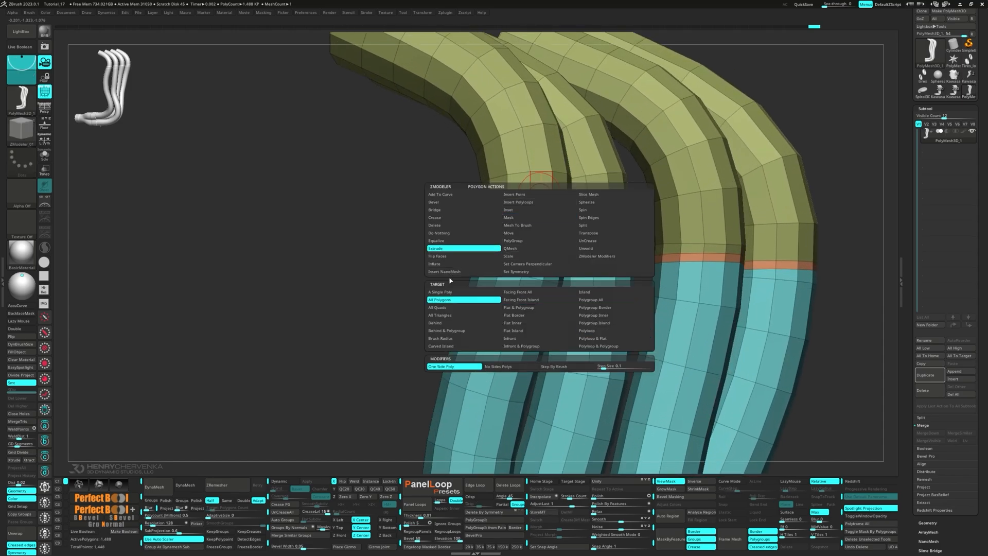
pyautogui.click(591, 300)
pyautogui.moveTo(540, 172); pyautogui.dragTo(545, 192, button='right')
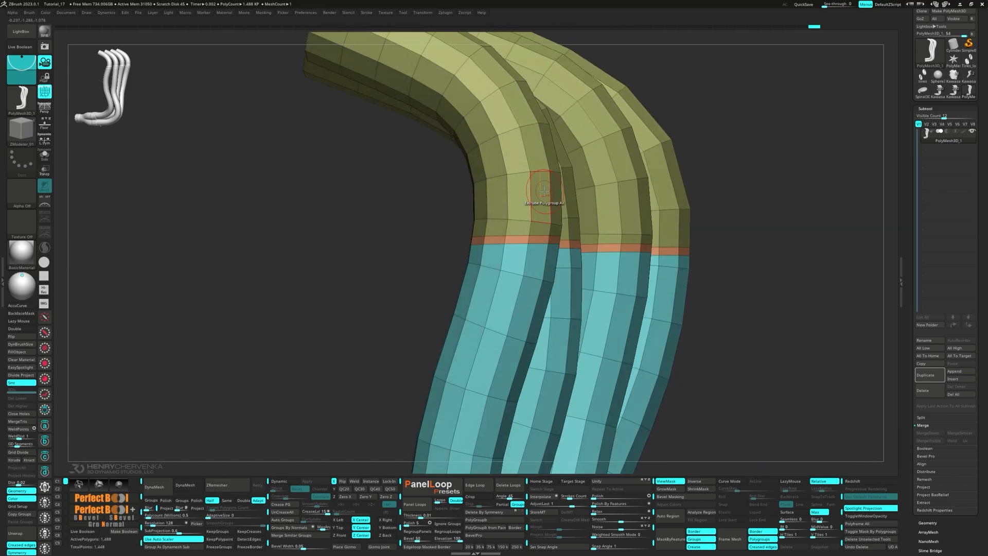
pyautogui.moveTo(544, 190); pyautogui.dragTo(540, 190)
pyautogui.press('shift')
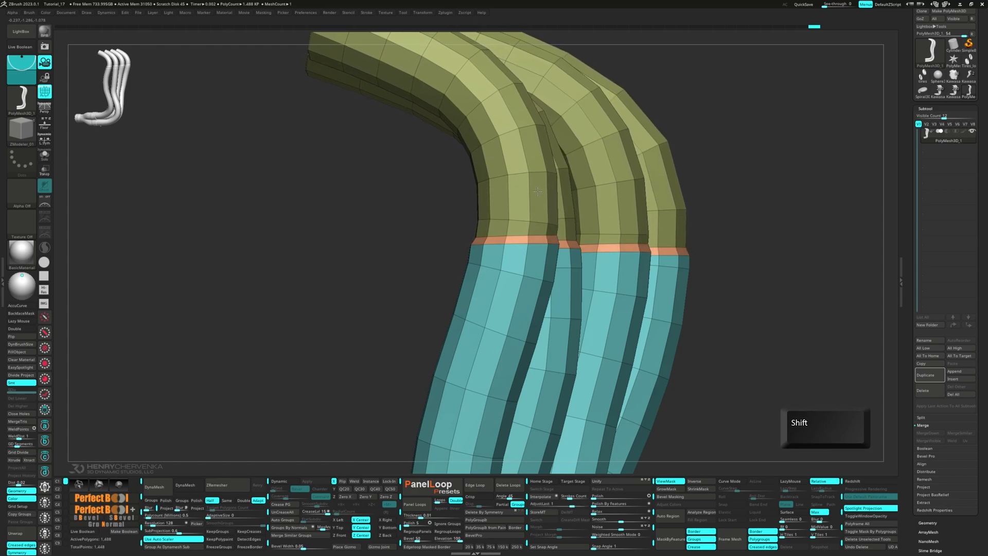
pyautogui.keyDown('ctrl'); pyautogui.moveTo(538, 237); pyautogui.dragTo(553, 222, button='right'); pyautogui.keyUp('ctrl')
pyautogui.keyDown('ctrl'); pyautogui.moveTo(553, 221); pyautogui.dragTo(556, 278, button='right'); pyautogui.keyUp('ctrl')
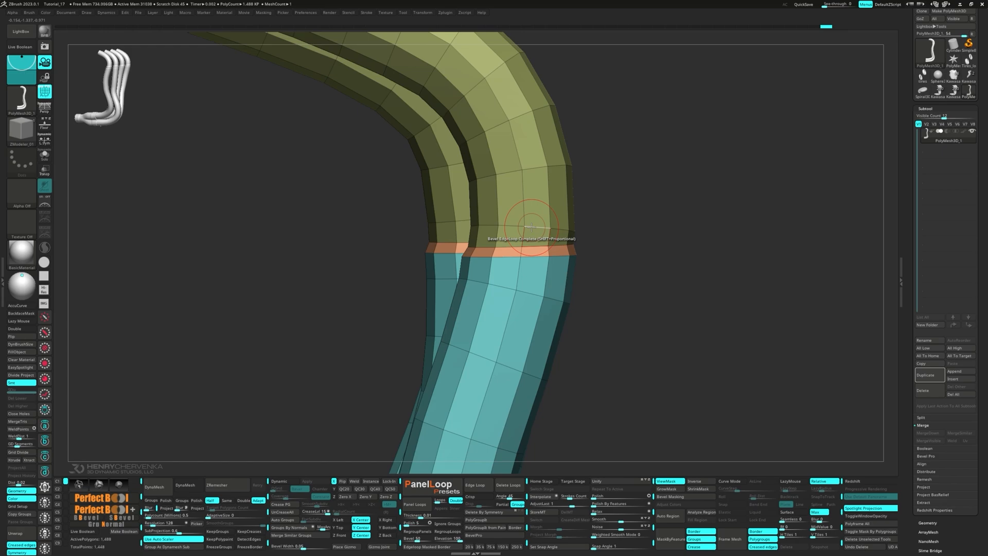
pyautogui.press('space')
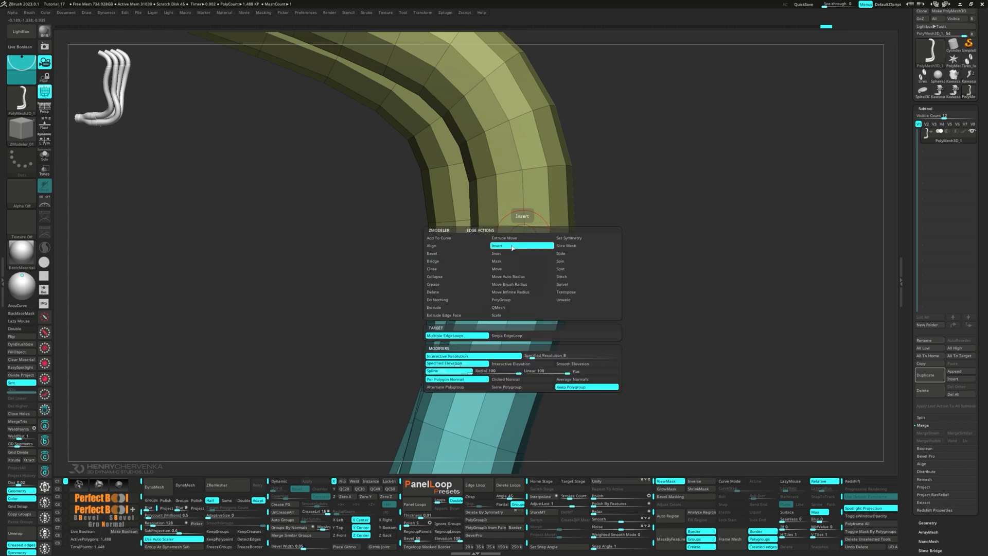
pyautogui.click(512, 248)
pyautogui.keyDown('ctrl'); pyautogui.moveTo(514, 248); pyautogui.dragTo(517, 221, button='right'); pyautogui.keyUp('ctrl')
pyautogui.moveTo(517, 221); pyautogui.dragTo(530, 275, button='right')
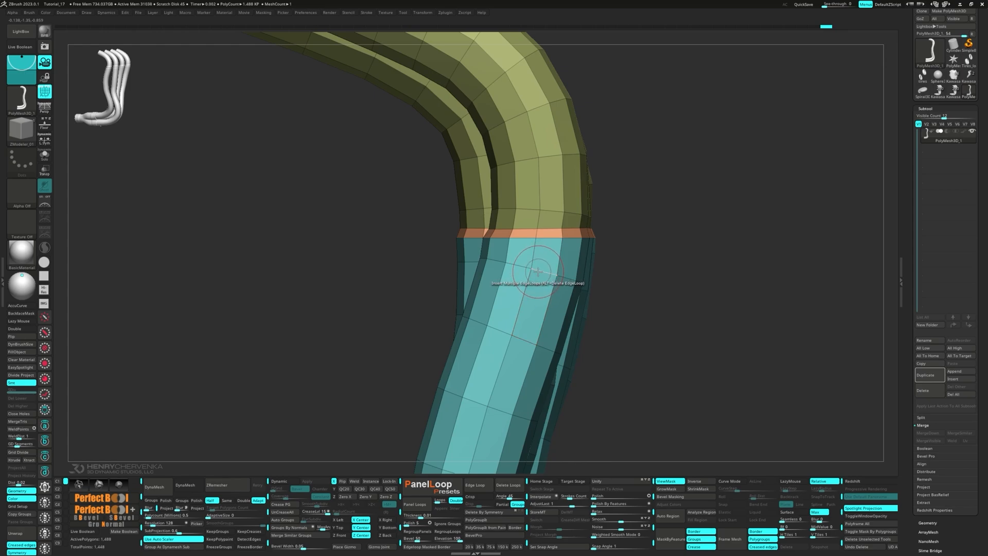
# - Slide the complete edge loops beside the joint bands on the pipes with ZModeler, and check the spacing from several sides
pyautogui.press('space')
pyautogui.click(581, 290)
pyautogui.moveTo(545, 271); pyautogui.dragTo(550, 252)
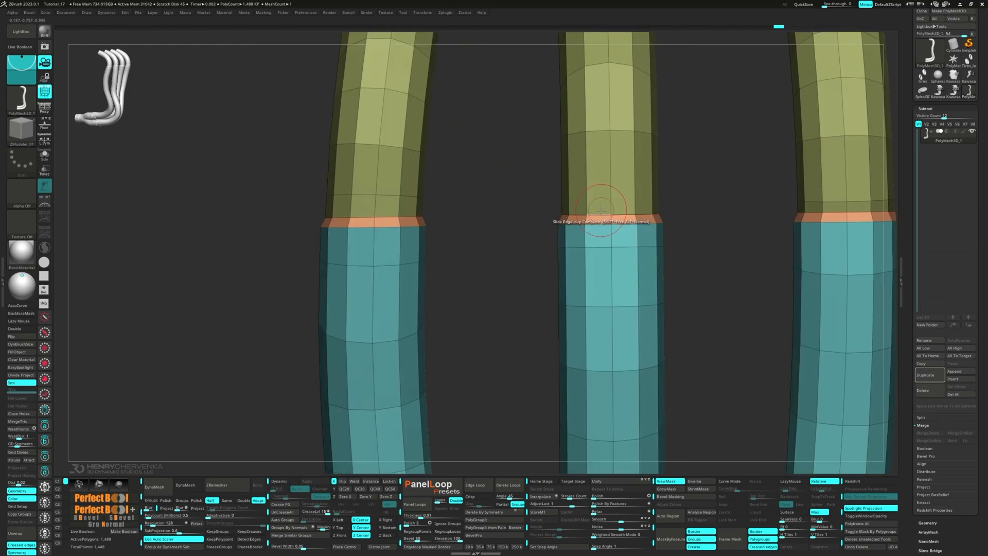
pyautogui.moveTo(494, 218); pyautogui.dragTo(553, 223)
pyautogui.moveTo(573, 244); pyautogui.dragTo(574, 230)
pyautogui.moveTo(574, 239); pyautogui.dragTo(575, 256)
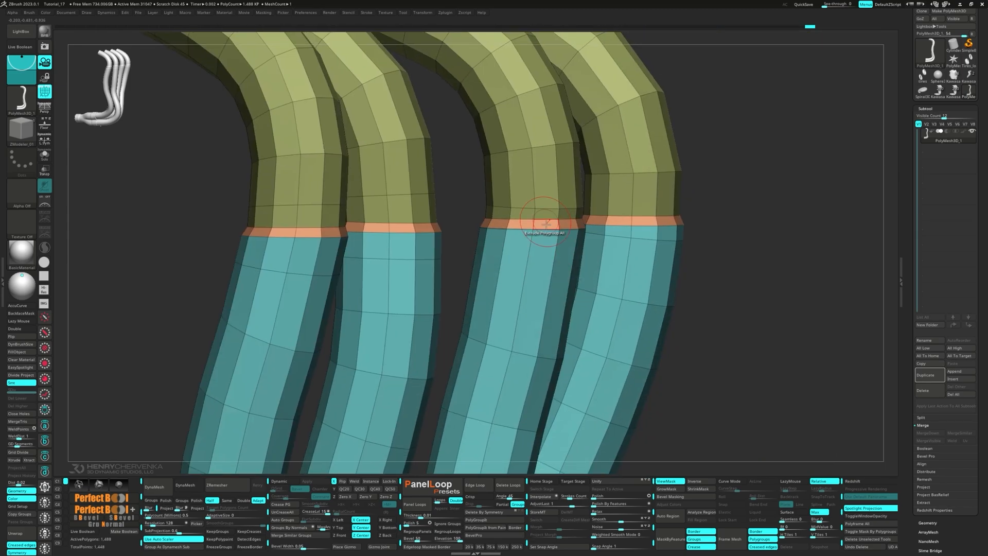
pyautogui.moveTo(545, 203); pyautogui.dragTo(562, 213)
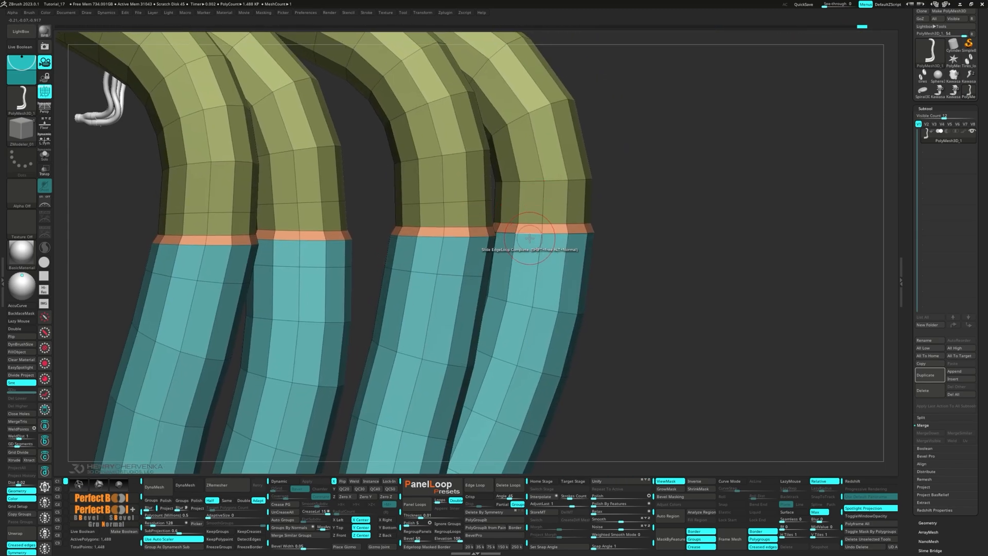
pyautogui.moveTo(530, 238); pyautogui.dragTo(531, 255)
pyautogui.moveTo(530, 252)
pyautogui.mouseDown(button='right')
pyautogui.moveTo(516, 218)
pyautogui.moveTo(502, 226)
pyautogui.moveTo(550, 232)
pyautogui.moveTo(508, 248)
pyautogui.mouseUp(button='right')
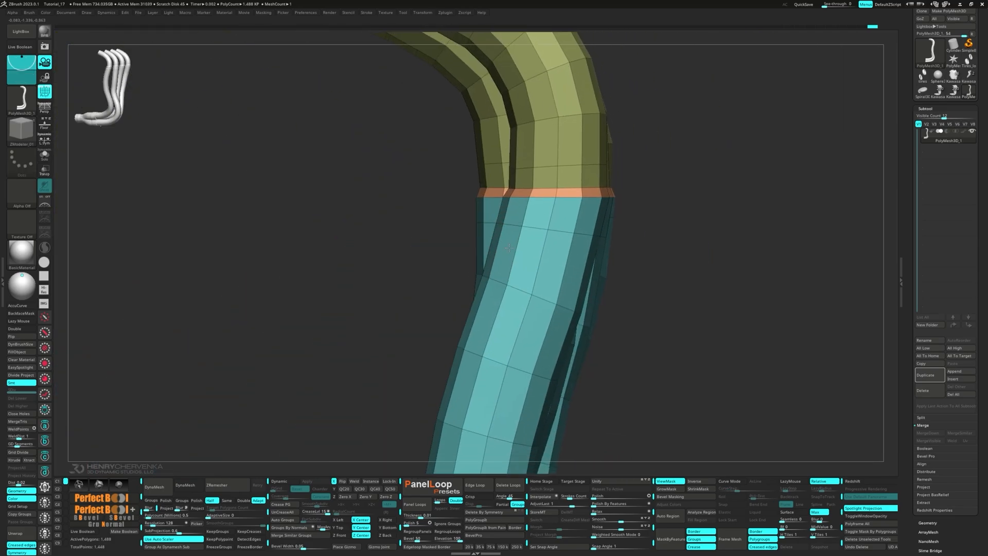
pyautogui.press('space')
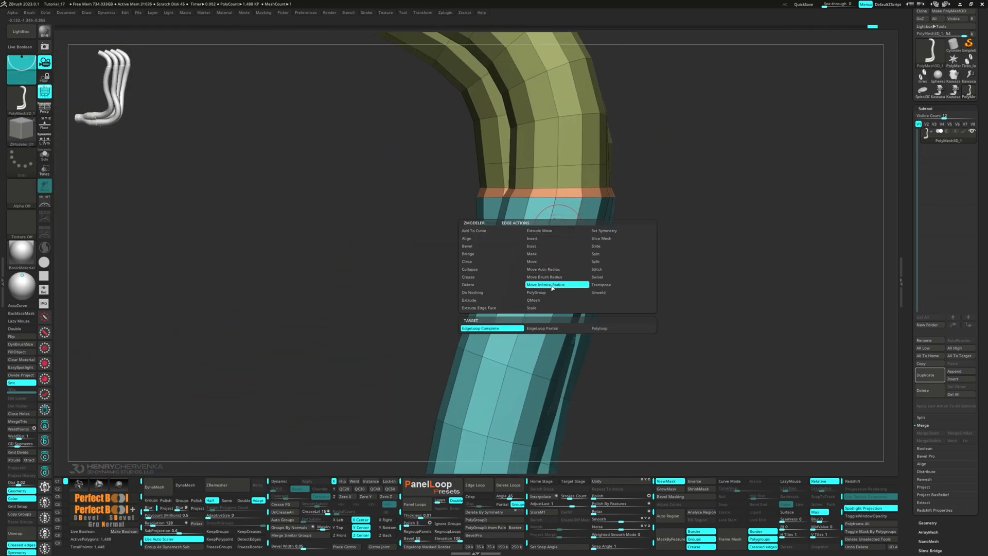
pyautogui.moveTo(579, 244); pyautogui.dragTo(507, 235, button='right')
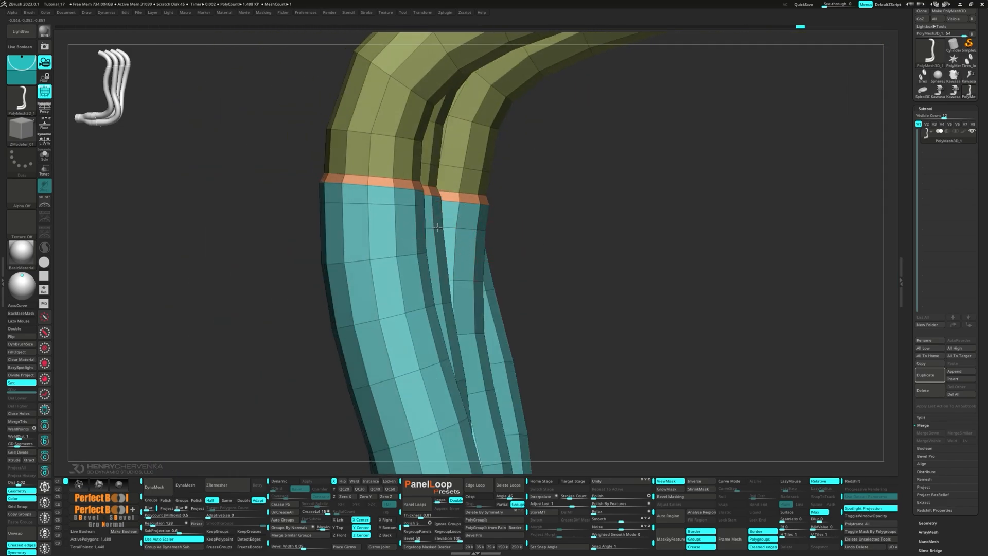
pyautogui.keyDown('ctrl'); pyautogui.moveTo(440, 227); pyautogui.dragTo(470, 242, button='right'); pyautogui.keyUp('ctrl')
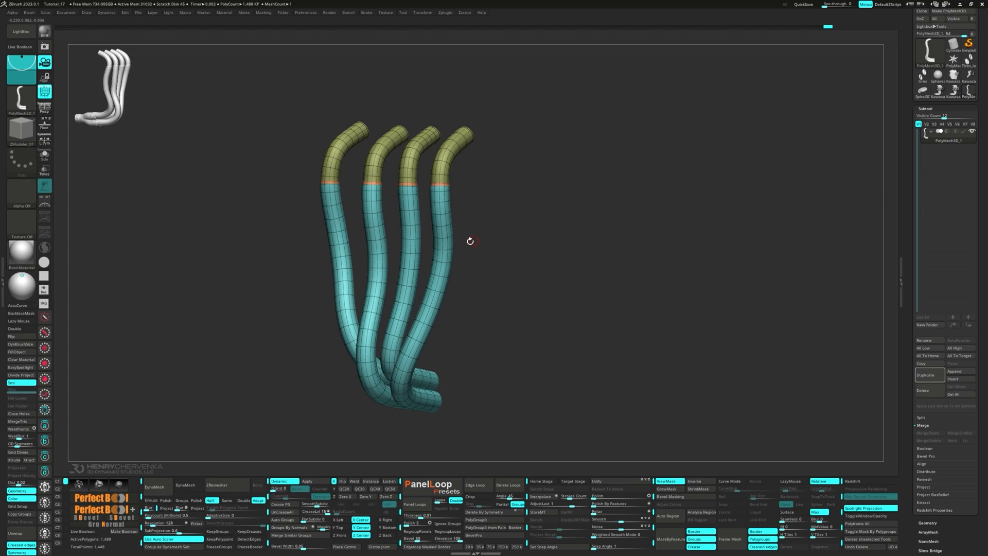
# - Crease the pipes' polygroup borders and hide the polyframe in the Dynamic Subdivision preview
pyautogui.click(287, 506)
pyautogui.hotkey('shift', 'f')
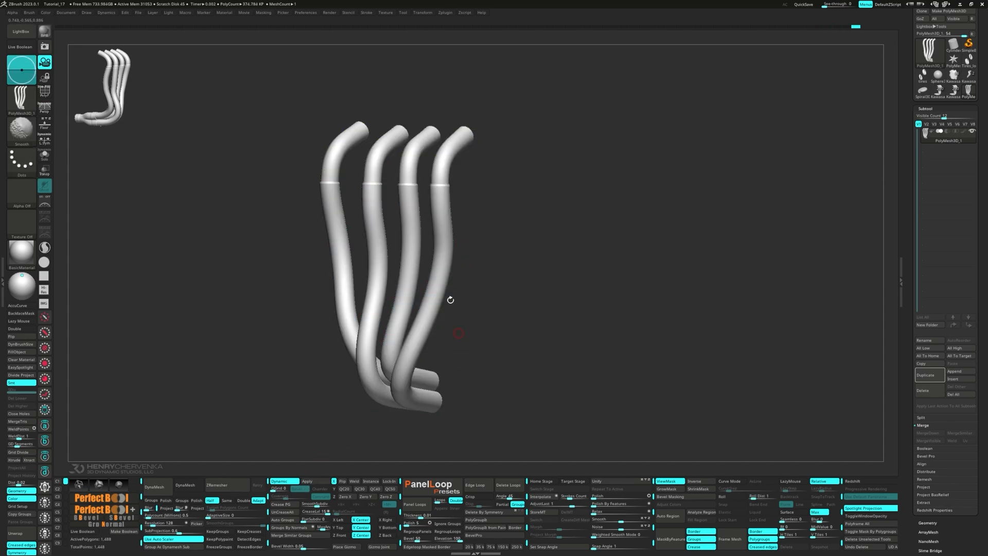
pyautogui.keyDown('ctrl'); pyautogui.moveTo(447, 300); pyautogui.dragTo(419, 355, button='right'); pyautogui.keyUp('ctrl')
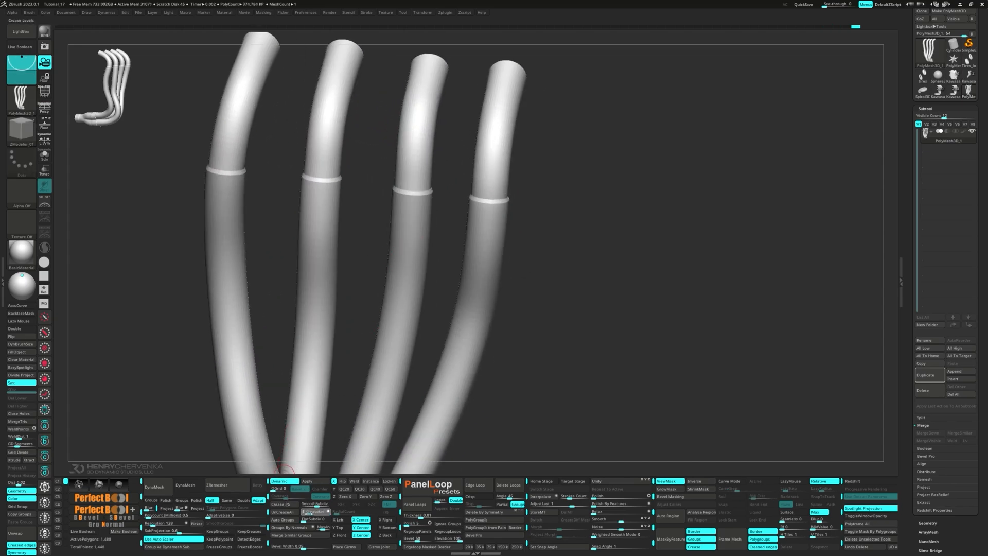
# - Mask all but the pipes' lower open ends and flatten those ends into one plane with the gizmo's X scale clip
pyautogui.hotkey('shift', 'f')
pyautogui.moveTo(578, 335); pyautogui.dragTo(497, 300, button='right')
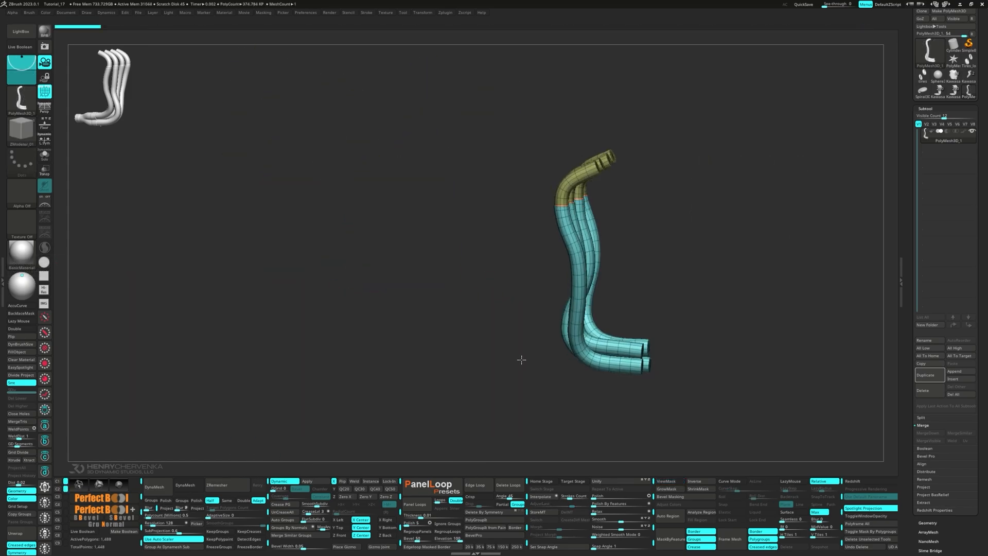
pyautogui.keyDown('ctrl'); pyautogui.moveTo(705, 311); pyautogui.dragTo(633, 398); pyautogui.keyUp('ctrl')
pyautogui.keyDown('ctrl'); pyautogui.click(636, 412); pyautogui.keyUp('ctrl')
pyautogui.press('w')
pyautogui.click(631, 295)
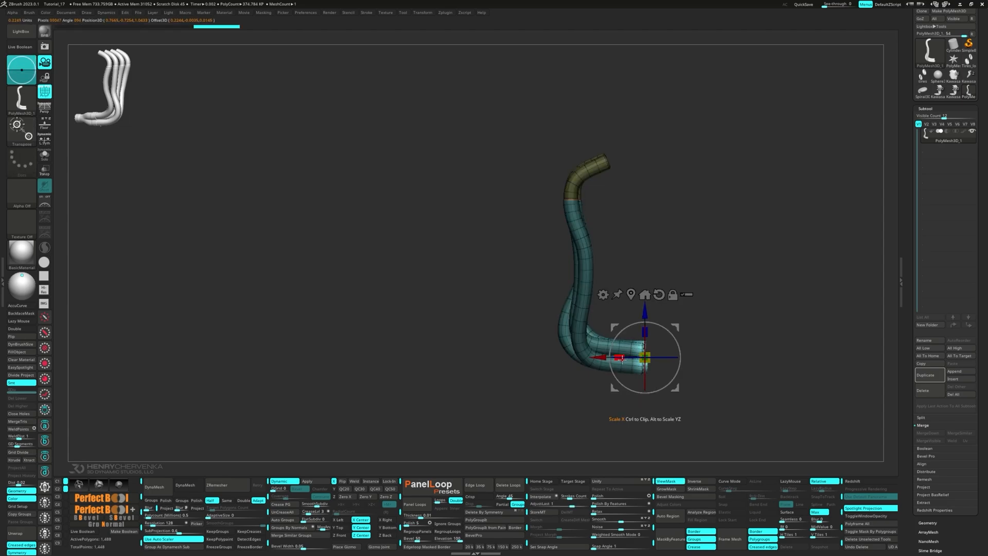
pyautogui.keyDown('ctrl'); pyautogui.moveTo(758, 362); pyautogui.dragTo(652, 432); pyautogui.keyUp('ctrl')
pyautogui.press('q')
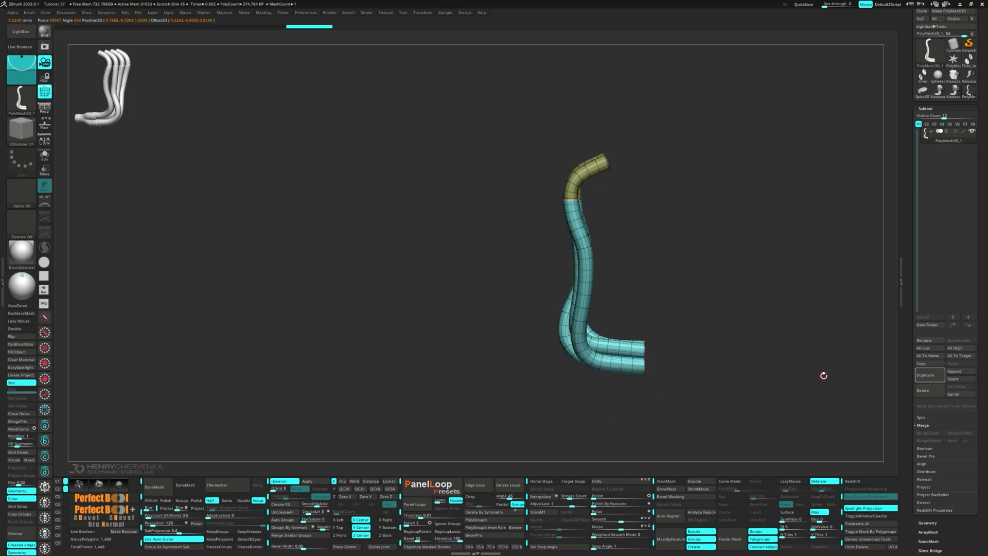
# - Duplicate the pipe subtool as a single-polygroup copy and show only that copy in Solo mode
pyautogui.click(929, 374)
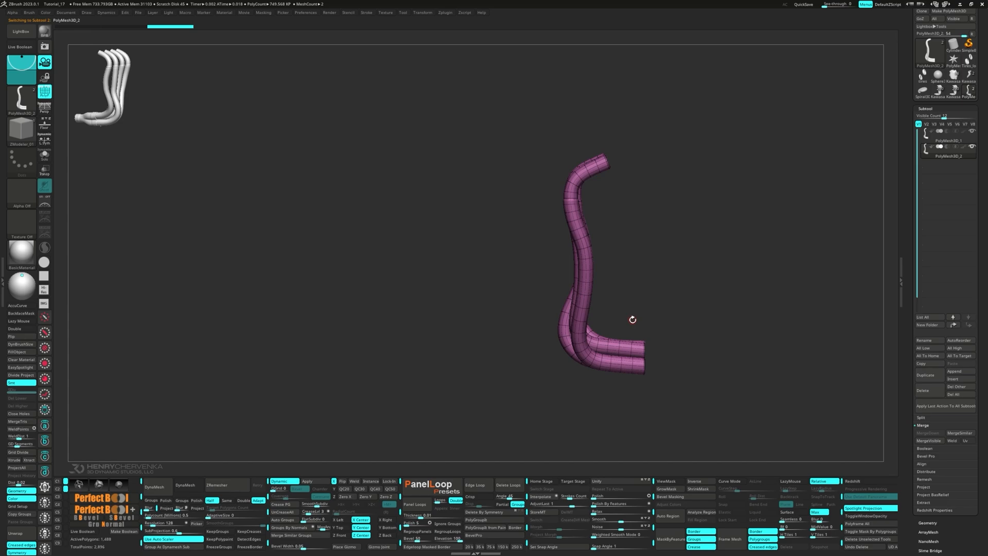
pyautogui.press('m')
pyautogui.click(648, 433)
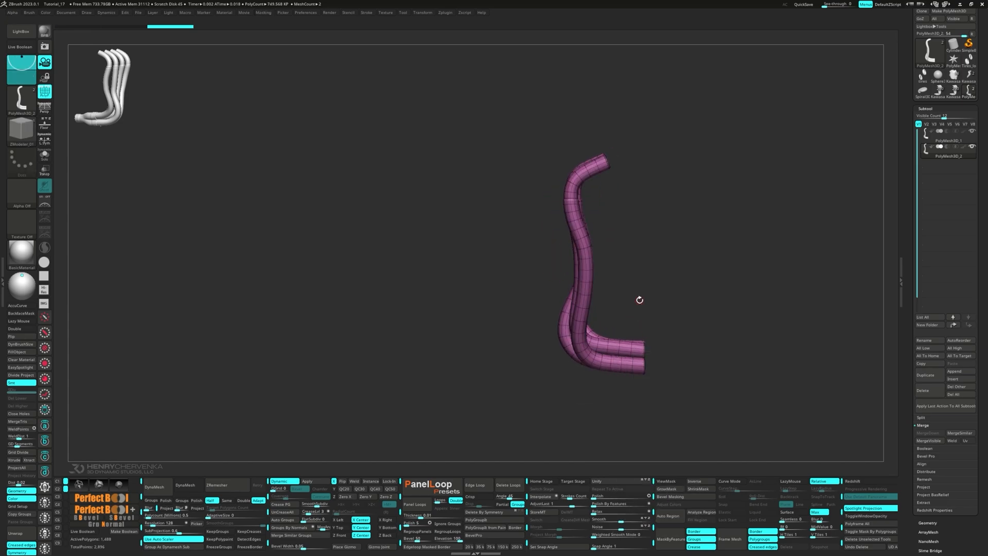
pyautogui.keyDown('ctrl'); pyautogui.moveTo(639, 300); pyautogui.dragTo(674, 404, button='right'); pyautogui.keyUp('ctrl')
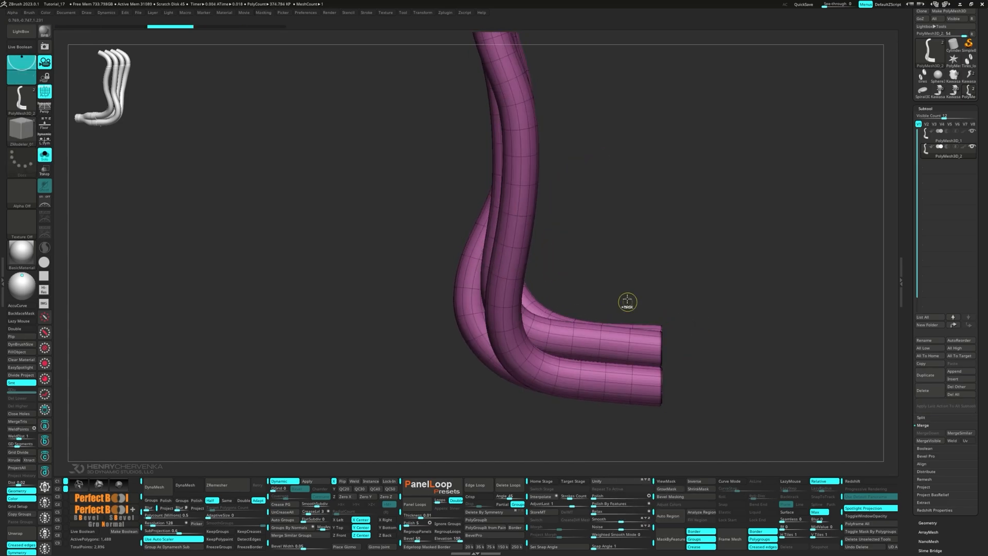
pyautogui.keyDown('ctrl'); pyautogui.moveTo(623, 294); pyautogui.dragTo(648, 423); pyautogui.keyUp('ctrl')
pyautogui.keyDown('ctrl'); pyautogui.click(682, 411); pyautogui.keyUp('ctrl')
pyautogui.press('m')
pyautogui.click(726, 411)
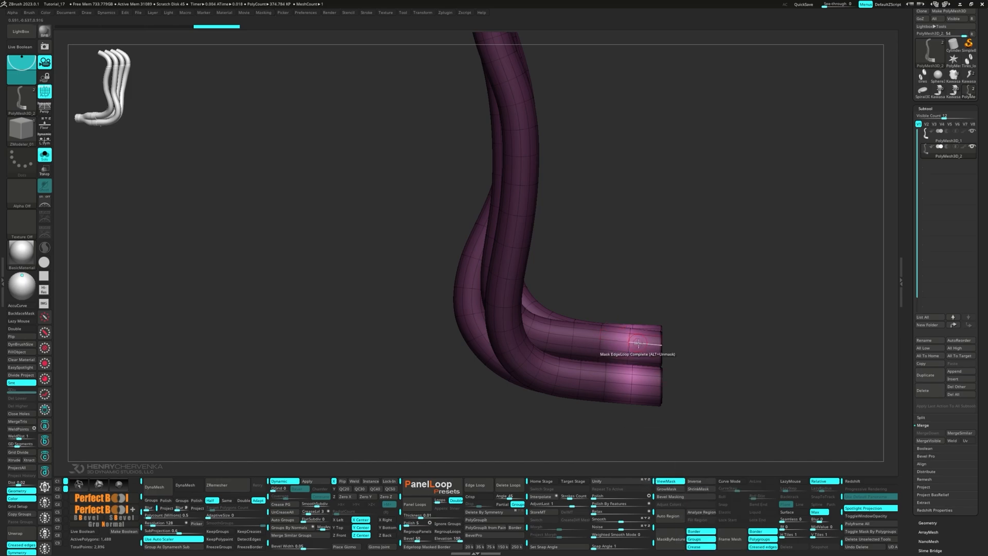
pyautogui.keyDown('ctrl'); pyautogui.keyDown('shift'); pyautogui.moveTo(622, 286); pyautogui.dragTo(626, 437); pyautogui.keyUp('shift'); pyautogui.keyUp('ctrl')
pyautogui.moveTo(635, 423)
pyautogui.mouseDown(button='right')
pyautogui.moveTo(615, 418)
pyautogui.moveTo(635, 421)
pyautogui.mouseUp(button='right')
pyautogui.keyDown('ctrl'); pyautogui.moveTo(662, 424); pyautogui.dragTo(670, 429); pyautogui.keyUp('ctrl')
# - Turn off the Dynamic Subdivision preview and use SelectRect to keep only the short lower end sections of the copied pipes
pyautogui.press('m')
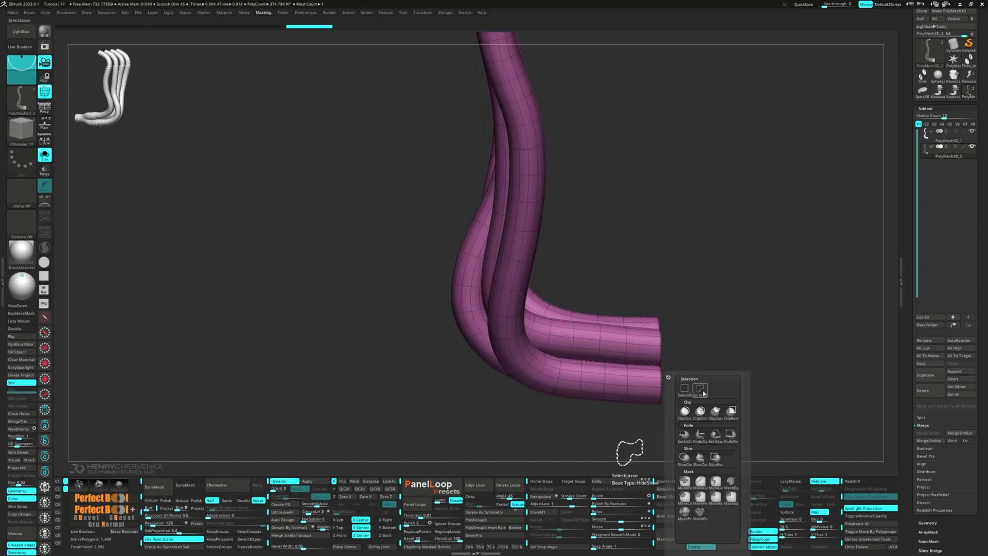
pyautogui.click(685, 389)
pyautogui.moveTo(680, 359); pyautogui.dragTo(701, 344, button='right')
pyautogui.hotkey('shift', 'd')
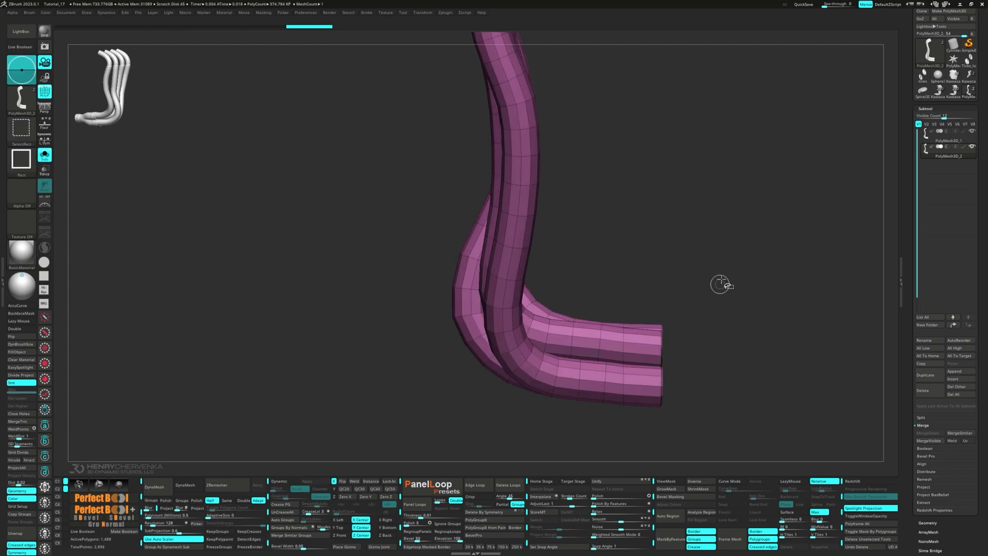
pyautogui.keyDown('ctrl'); pyautogui.keyDown('shift'); pyautogui.moveTo(720, 277); pyautogui.dragTo(616, 435); pyautogui.keyUp('shift'); pyautogui.keyUp('ctrl')
pyautogui.press('b')
pyautogui.press('z')
pyautogui.press('m')
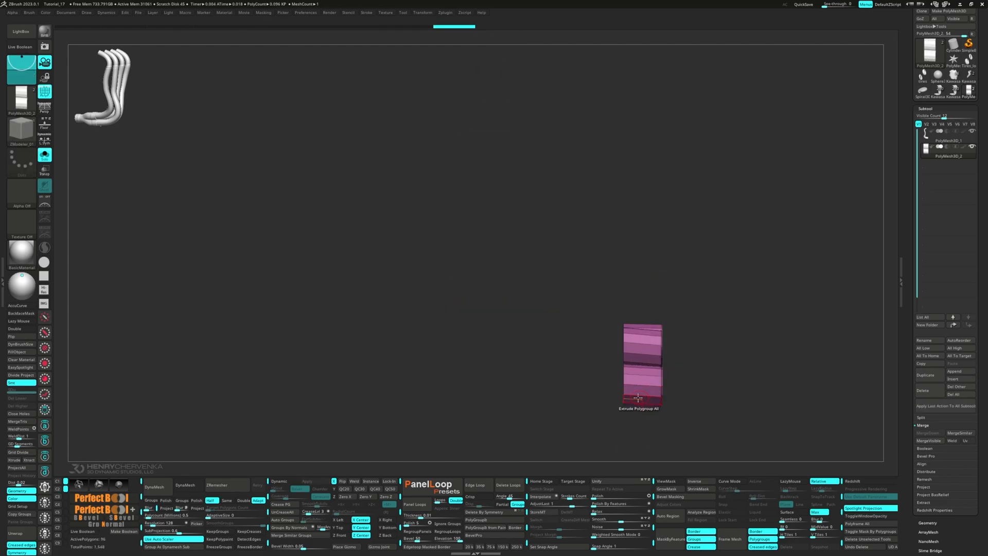
pyautogui.moveTo(638, 398)
pyautogui.mouseDown(button='right')
pyautogui.moveTo(626, 404)
pyautogui.moveTo(663, 392)
pyautogui.moveTo(638, 379)
pyautogui.moveTo(633, 394)
pyautogui.moveTo(648, 393)
pyautogui.moveTo(655, 368)
pyautogui.moveTo(650, 402)
pyautogui.moveTo(661, 383)
pyautogui.mouseUp(button='right')
# - Close the holes on the four pipe end sections and mask everything except their outer caps
pyautogui.click(25, 414)
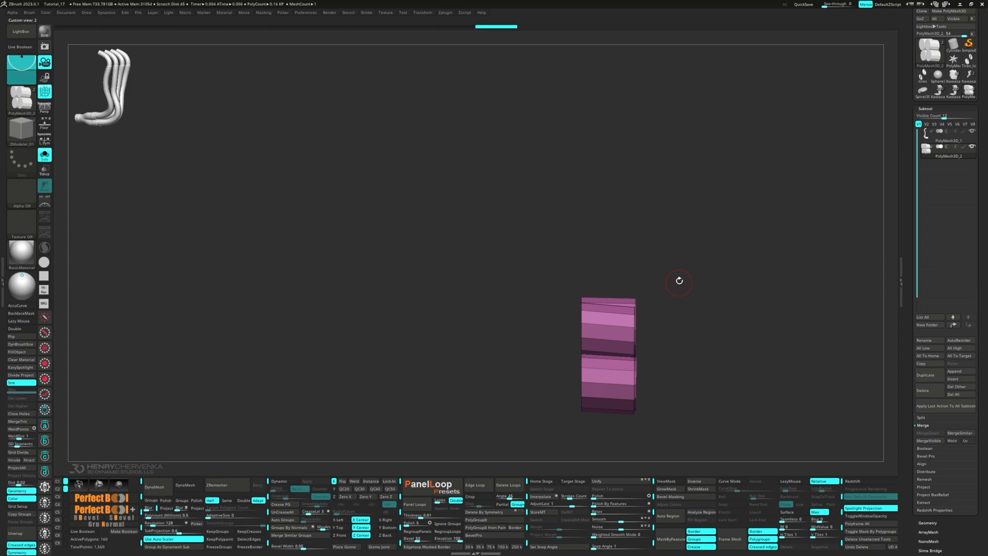
pyautogui.keyDown('ctrl'); pyautogui.moveTo(682, 264); pyautogui.dragTo(617, 440); pyautogui.keyUp('ctrl')
pyautogui.moveTo(617, 440)
pyautogui.mouseDown(button='right')
pyautogui.moveTo(624, 419)
pyautogui.moveTo(681, 384)
pyautogui.moveTo(628, 385)
pyautogui.moveTo(671, 388)
pyautogui.mouseUp(button='right')
pyautogui.keyDown('ctrl'); pyautogui.keyDown('shift'); pyautogui.click(635, 387); pyautogui.keyUp('shift'); pyautogui.keyUp('ctrl')
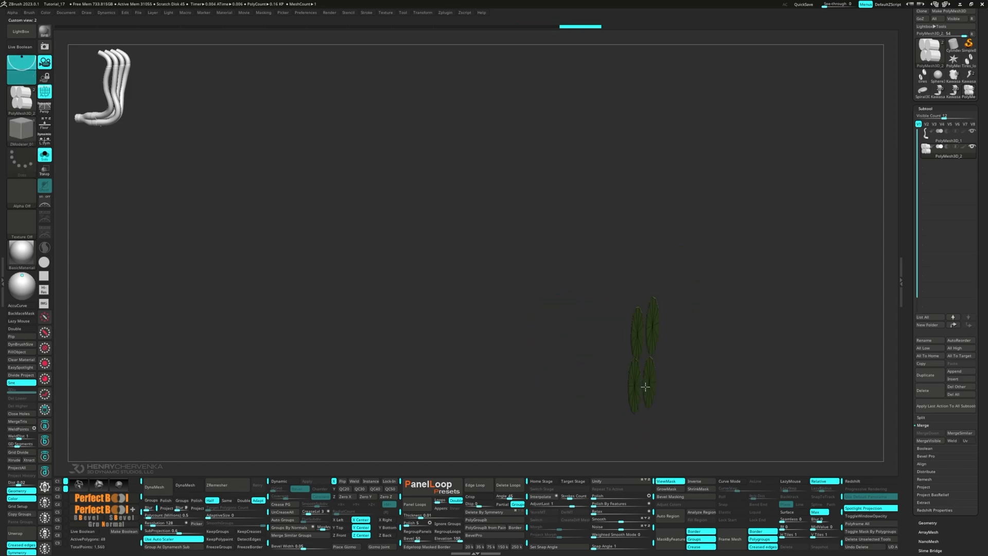
pyautogui.keyDown('ctrl'); pyautogui.keyDown('shift'); pyautogui.click(708, 404); pyautogui.keyUp('shift'); pyautogui.keyUp('ctrl')
# - Extrude the four outer caps about 0.10 outward with the gizmo and scale them together so the sections converge
pyautogui.press('w')
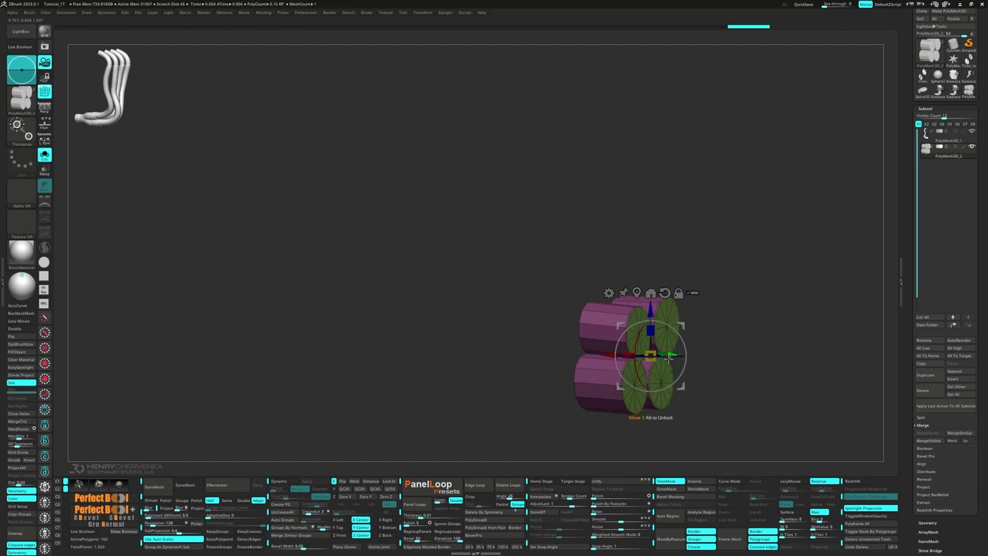
pyautogui.moveTo(669, 359); pyautogui.dragTo(716, 373, button='right')
pyautogui.press('1')
pyautogui.press('2')
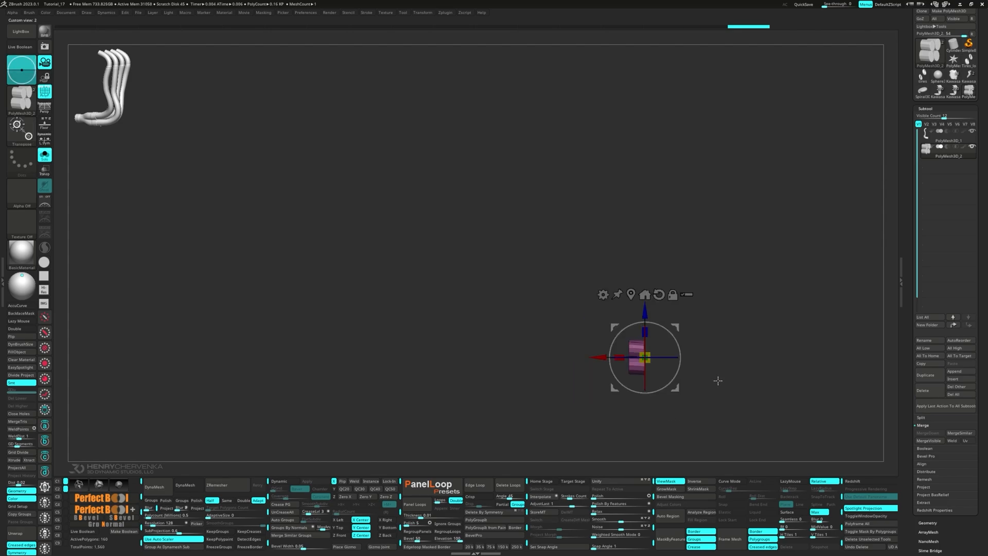
pyautogui.keyDown('ctrl'); pyautogui.moveTo(598, 359); pyautogui.dragTo(681, 363); pyautogui.keyUp('ctrl')
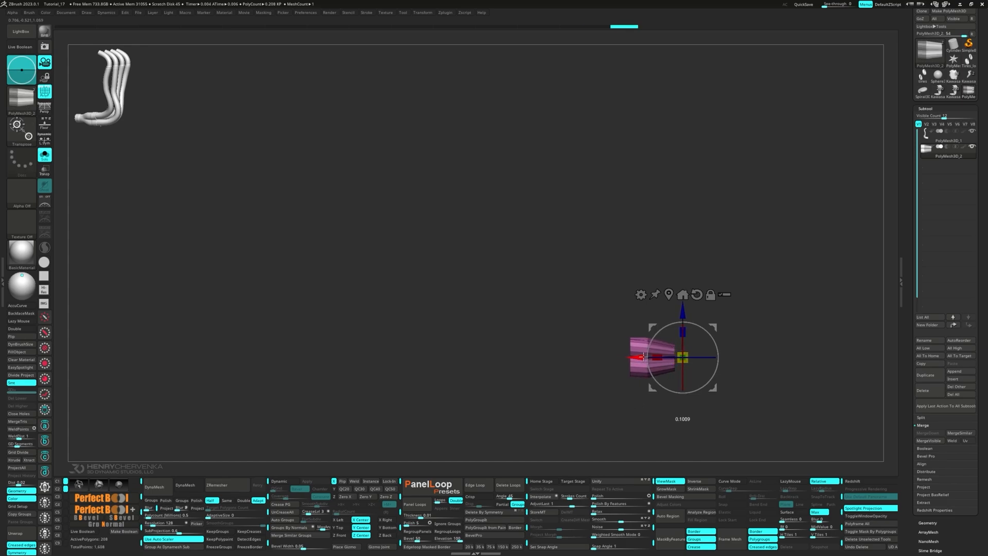
pyautogui.hotkey('ctrl', 'z')
pyautogui.hotkey('ctrl', 'z')
pyautogui.hotkey('ctrl', 'shift', 'z')
pyautogui.hotkey('ctrl', 'shift', 'z')
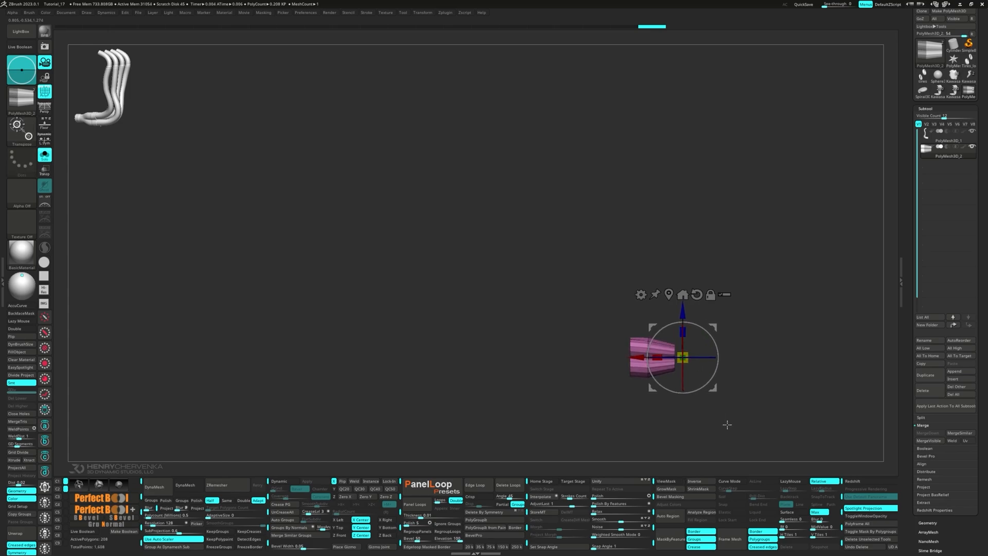
# - Mask the converging pipes, insert a cylinder through the gizmo's Customize options, and scale and align it with their narrow ends
pyautogui.keyDown('ctrl'); pyautogui.click(721, 421); pyautogui.keyUp('ctrl')
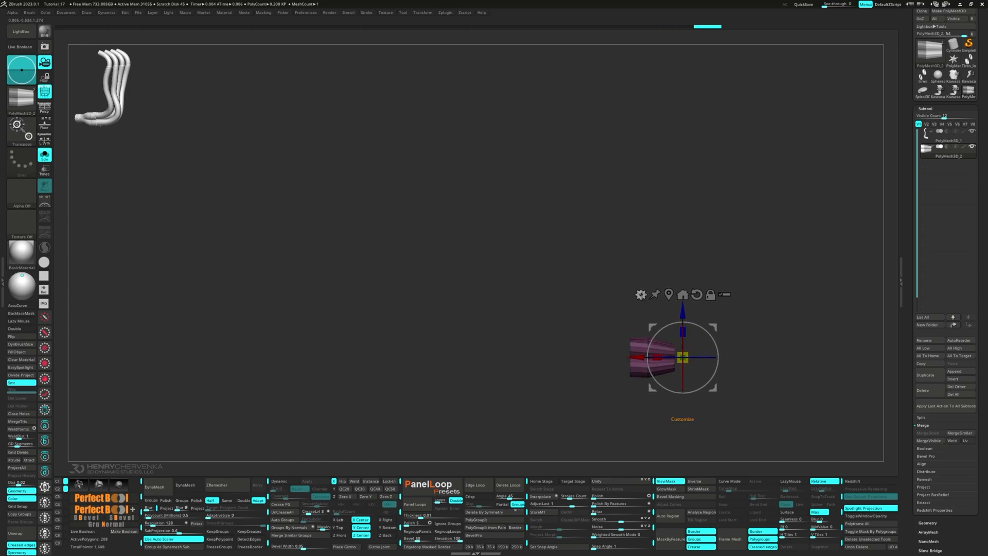
pyautogui.click(640, 294)
pyautogui.click(677, 289)
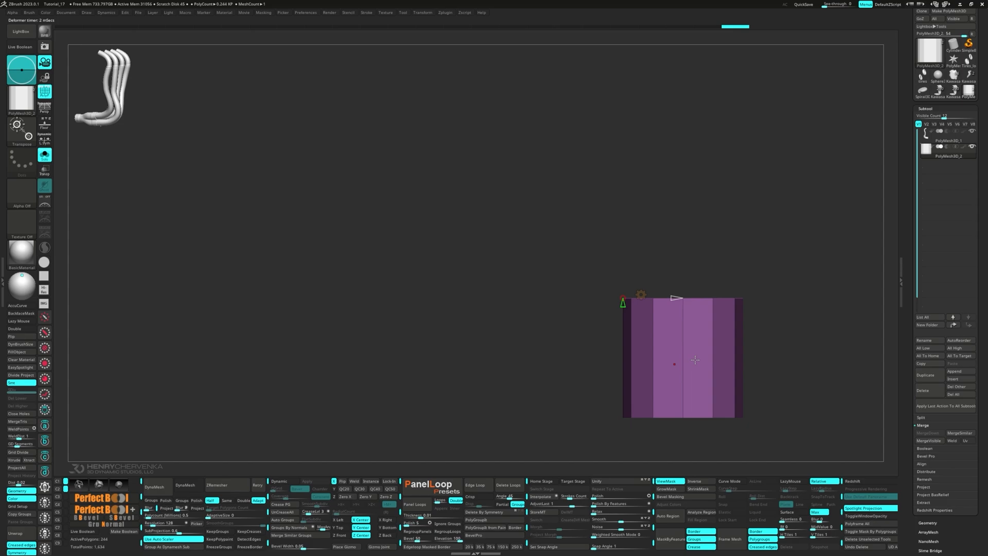
pyautogui.moveTo(686, 393); pyautogui.dragTo(630, 395)
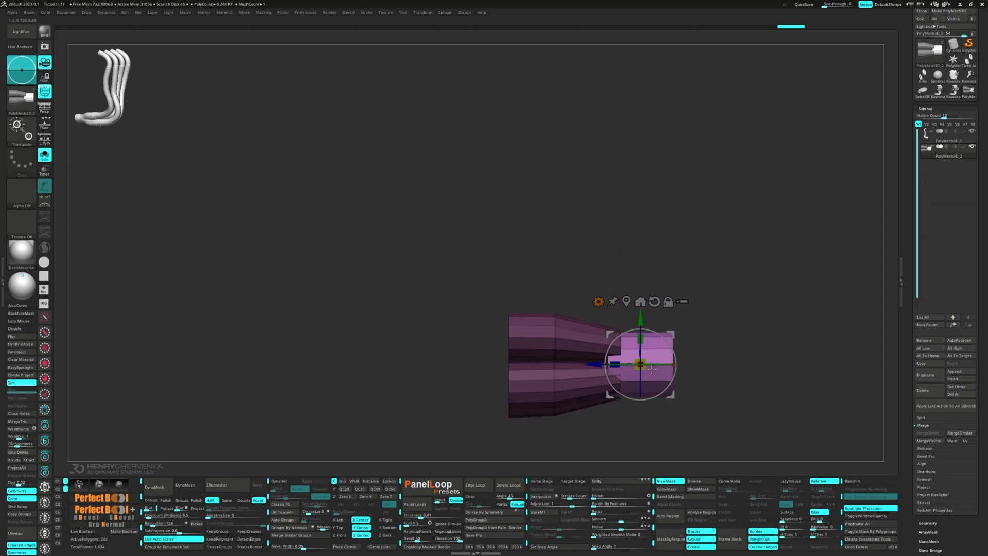
pyautogui.press('2')
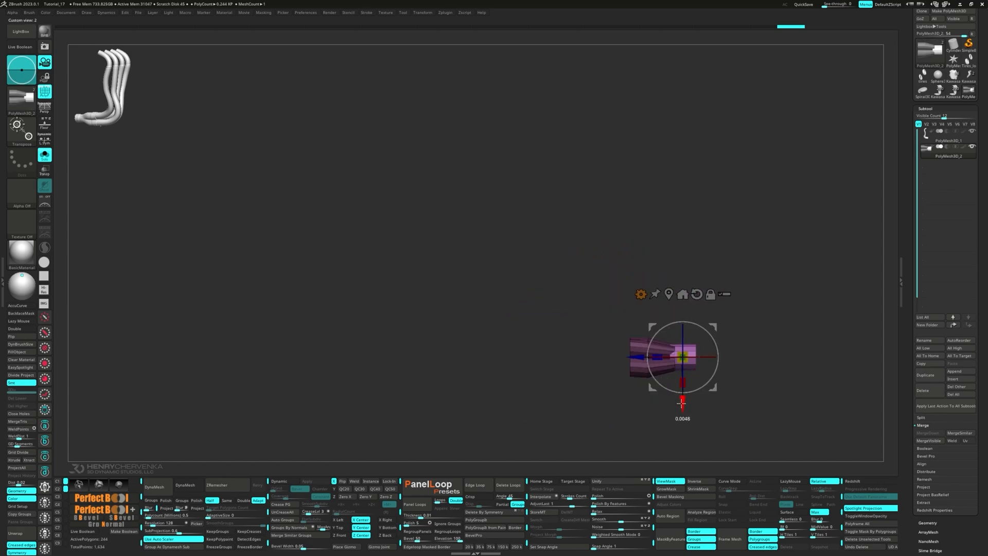
pyautogui.moveTo(682, 404); pyautogui.dragTo(682, 405)
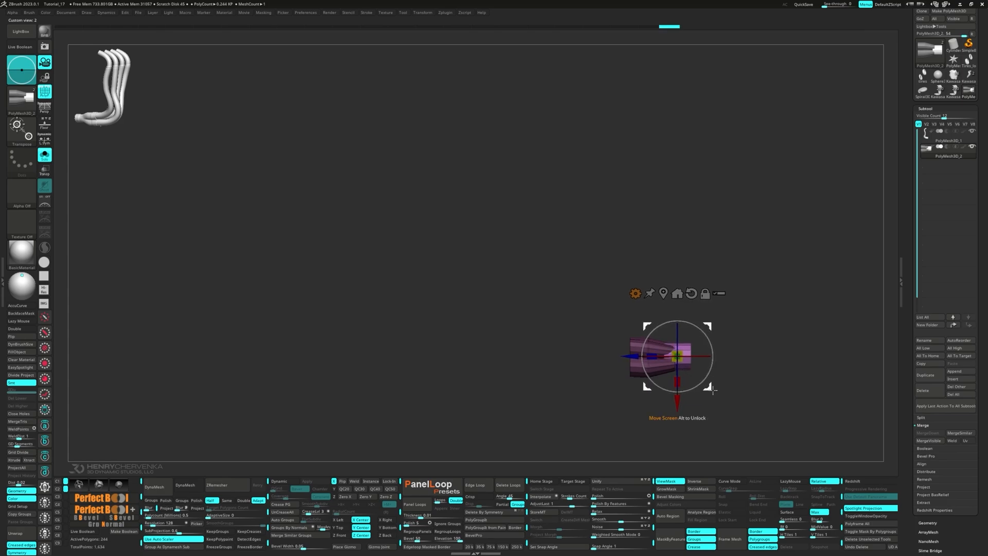
# - Reshape the cylinder edge and the adjoining narrow pipe ends with the MoveInfiniteDepth brush so the parts overlap neatly
pyautogui.press('q')
pyautogui.press('space')
pyautogui.click(781, 315)
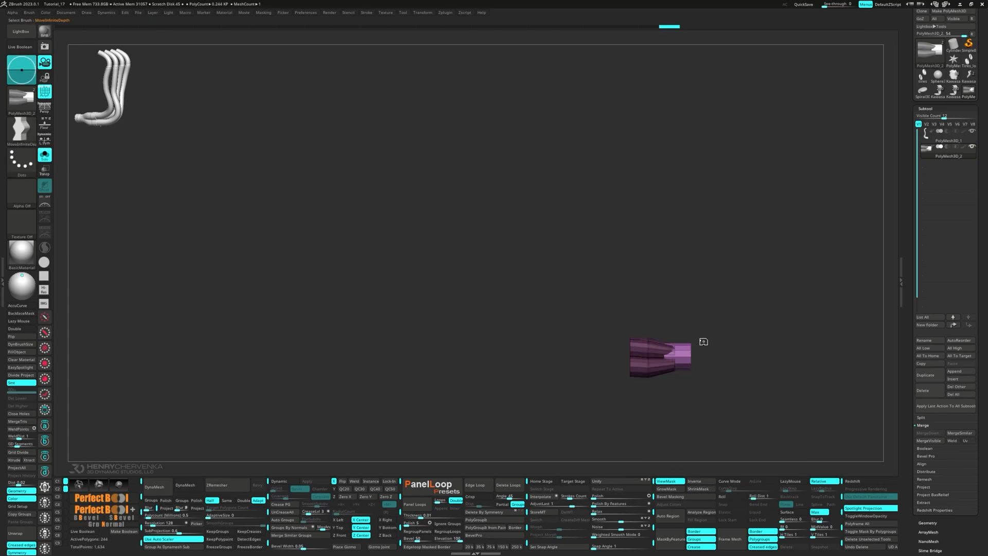
pyautogui.press('s')
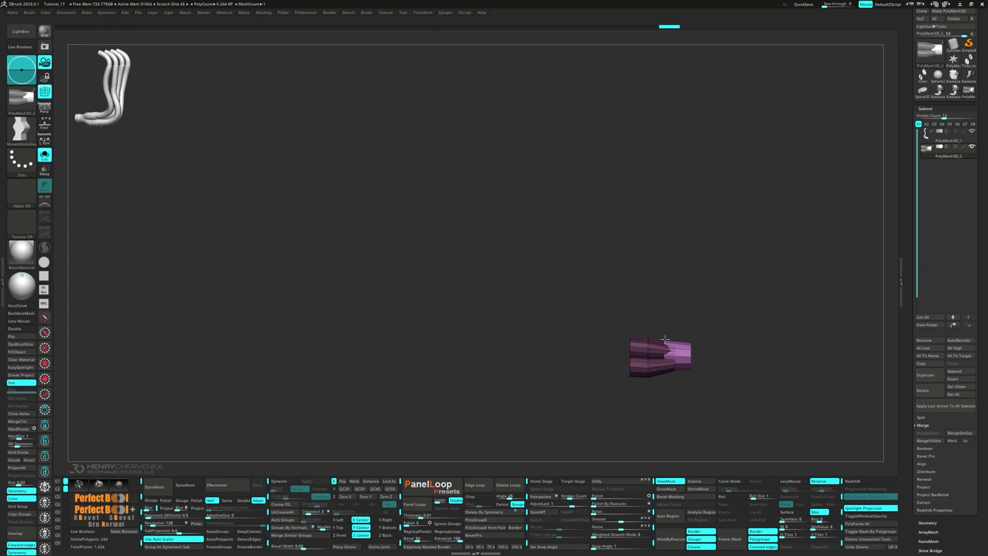
pyautogui.moveTo(665, 339); pyautogui.dragTo(665, 342)
pyautogui.moveTo(677, 394)
pyautogui.keyDown('ctrl'); pyautogui.mouseDown()
pyautogui.moveTo(642, 389)
pyautogui.moveTo(610, 399)
pyautogui.moveTo(618, 412)
pyautogui.mouseUp(); pyautogui.keyUp('ctrl')
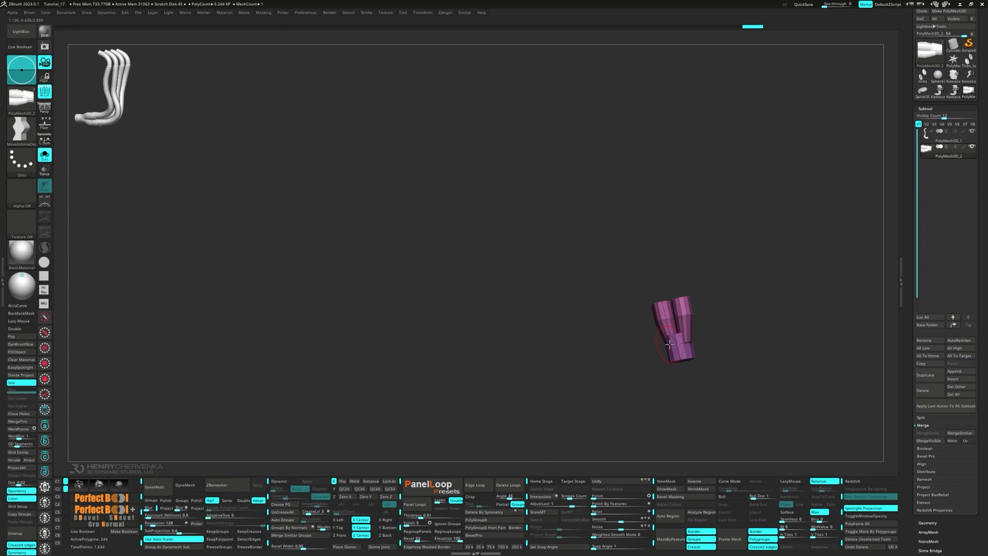
pyautogui.moveTo(667, 335); pyautogui.dragTo(687, 340)
pyautogui.moveTo(706, 342)
pyautogui.mouseDown()
pyautogui.moveTo(695, 335)
pyautogui.moveTo(694, 311)
pyautogui.mouseUp()
pyautogui.moveTo(695, 311)
pyautogui.keyDown('alt'); pyautogui.mouseDown()
pyautogui.moveTo(710, 388)
pyautogui.moveTo(683, 364)
pyautogui.mouseUp(); pyautogui.keyUp('alt')
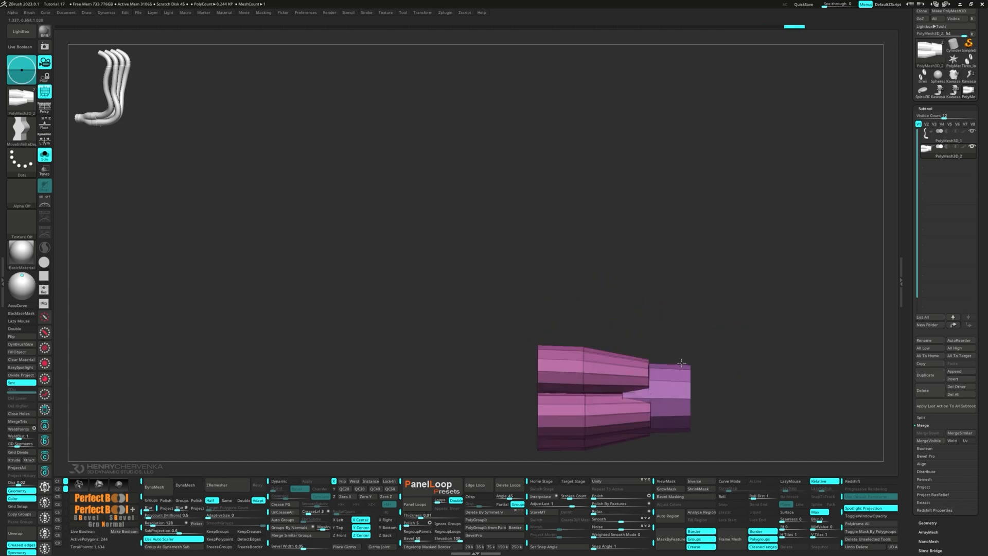
pyautogui.moveTo(693, 397)
pyautogui.mouseDown()
pyautogui.moveTo(663, 383)
pyautogui.moveTo(742, 388)
pyautogui.moveTo(720, 339)
pyautogui.mouseUp()
pyautogui.keyDown('ctrl'); pyautogui.keyDown('shift'); pyautogui.click(682, 393); pyautogui.keyUp('shift'); pyautogui.keyUp('ctrl')
pyautogui.keyDown('ctrl'); pyautogui.click(747, 393); pyautogui.keyUp('ctrl')
pyautogui.keyDown('ctrl'); pyautogui.keyDown('shift'); pyautogui.click(745, 395); pyautogui.keyUp('shift'); pyautogui.keyUp('ctrl')
pyautogui.keyDown('ctrl'); pyautogui.click(744, 397); pyautogui.keyUp('ctrl')
pyautogui.keyDown('ctrl'); pyautogui.click(739, 399); pyautogui.keyUp('ctrl')
pyautogui.press('shift')
pyautogui.hotkey('shift', '`')
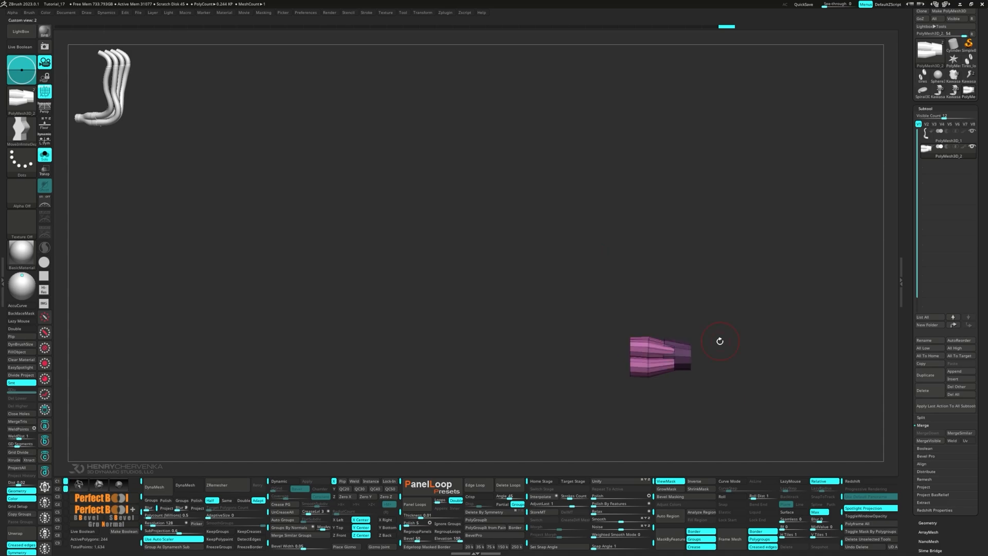
pyautogui.moveTo(715, 393)
pyautogui.mouseDown()
pyautogui.moveTo(697, 418)
pyautogui.moveTo(715, 413)
pyautogui.mouseUp()
pyautogui.keyDown('ctrl'); pyautogui.click(697, 415); pyautogui.keyUp('ctrl')
pyautogui.hotkey('ctrl', 'z')
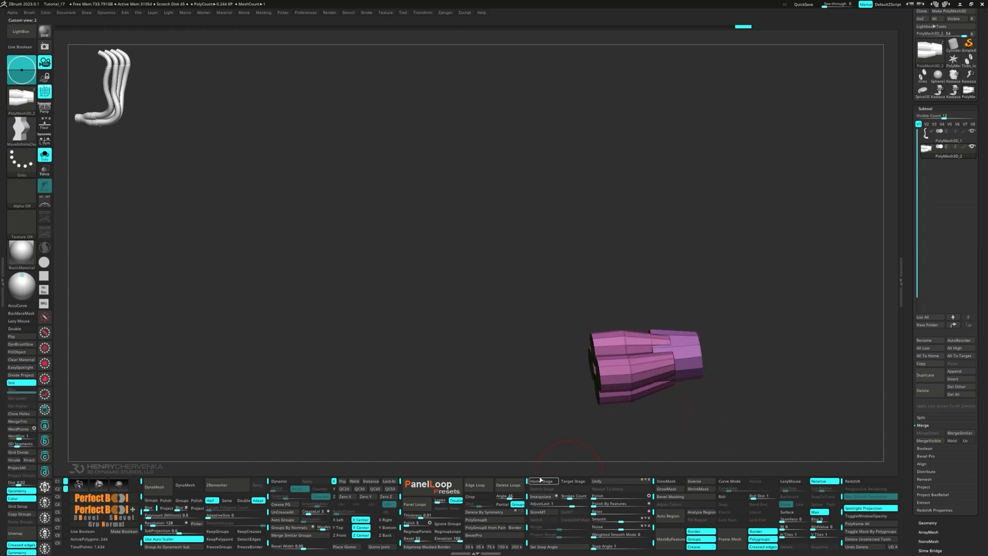
# - Assign each pipe section and the cylinder its own polygroup with Auto Groups, and enable masking by polygroup for the brush
pyautogui.click(284, 520)
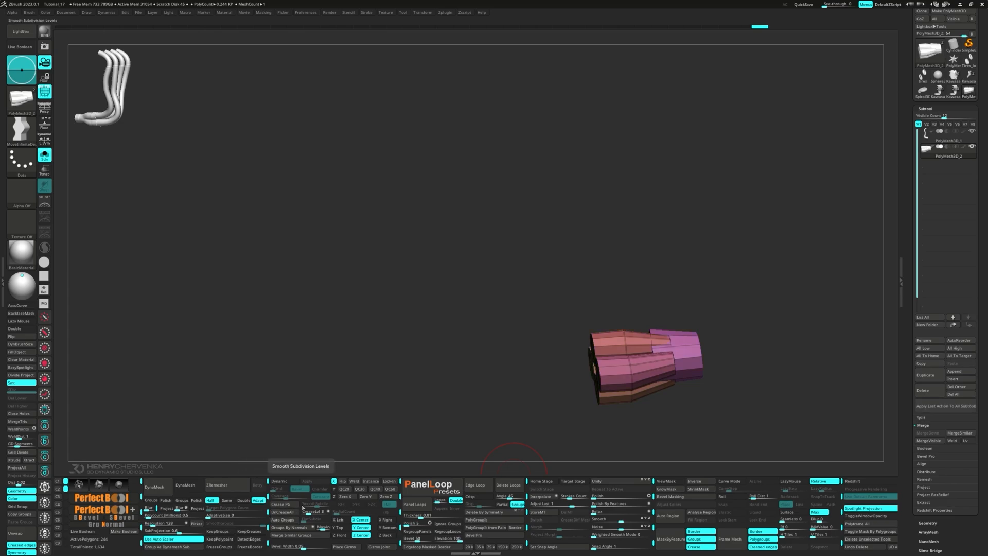
pyautogui.moveTo(600, 423); pyautogui.dragTo(596, 423)
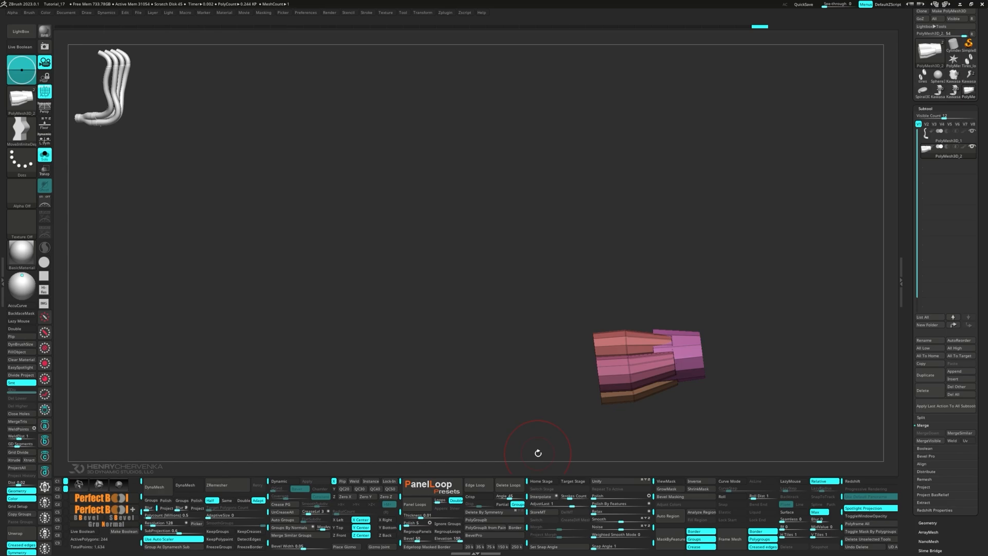
pyautogui.moveTo(631, 437); pyautogui.dragTo(635, 432)
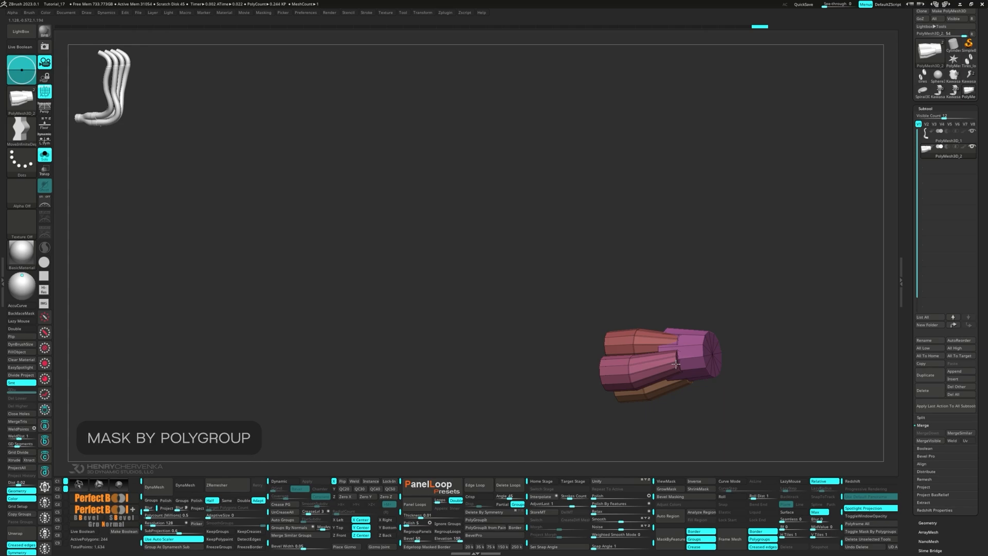
# - Push the narrow pipe ends in against the cylinder one polygroup at a time, working around all sides
pyautogui.moveTo(676, 366); pyautogui.dragTo(637, 327, button='right')
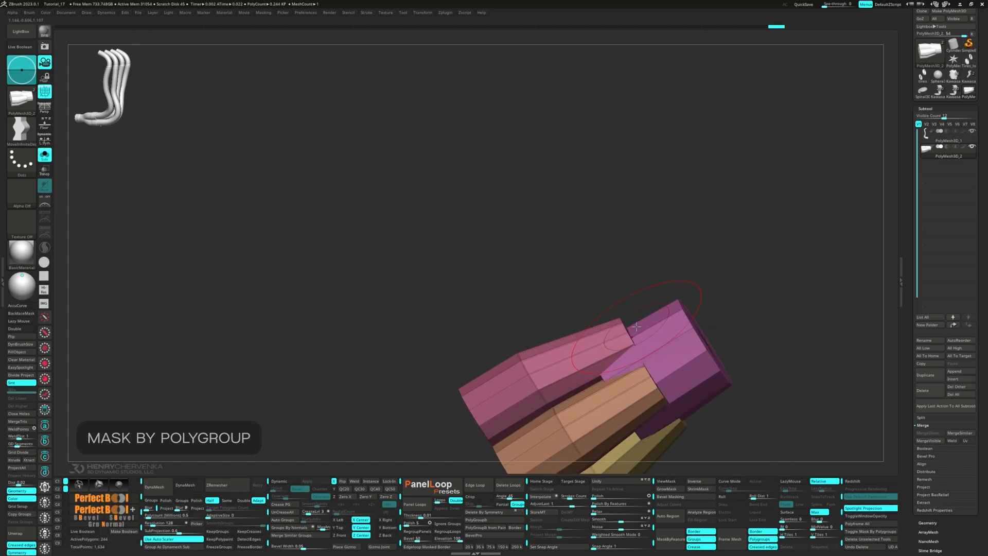
pyautogui.moveTo(627, 325); pyautogui.dragTo(639, 342)
pyautogui.moveTo(642, 343)
pyautogui.mouseDown(button='right')
pyautogui.moveTo(622, 344)
pyautogui.moveTo(635, 365)
pyautogui.moveTo(625, 367)
pyautogui.mouseUp(button='right')
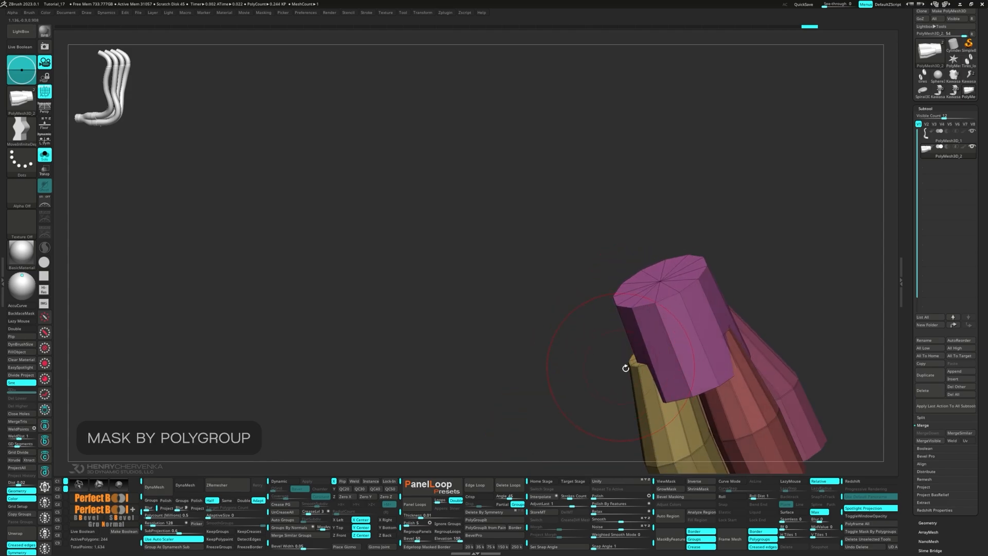
pyautogui.moveTo(634, 366); pyautogui.dragTo(642, 367)
pyautogui.keyDown('alt'); pyautogui.moveTo(644, 369); pyautogui.dragTo(595, 348, button='right'); pyautogui.keyUp('alt')
pyautogui.moveTo(526, 377); pyautogui.dragTo(499, 276, button='right')
pyautogui.hotkey('shift', '2')
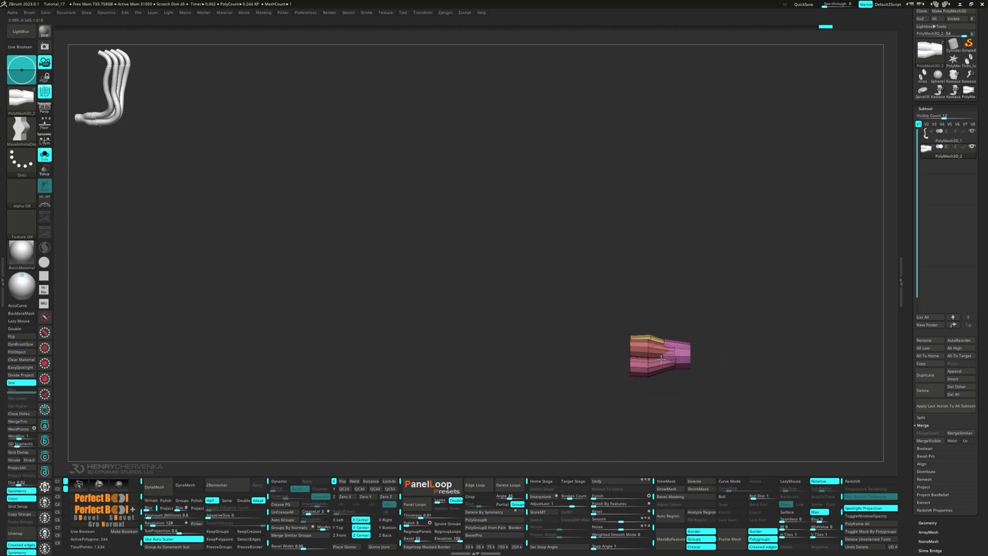
# - Mask everything but the cylinder's outer end, extrude that end further outward with the gizmo, and clear the mask
pyautogui.moveTo(668, 357); pyautogui.dragTo(692, 365, button='right')
pyautogui.keyDown('ctrl'); pyautogui.moveTo(716, 315); pyautogui.dragTo(653, 404); pyautogui.keyUp('ctrl')
pyautogui.press('w')
pyautogui.click(621, 300)
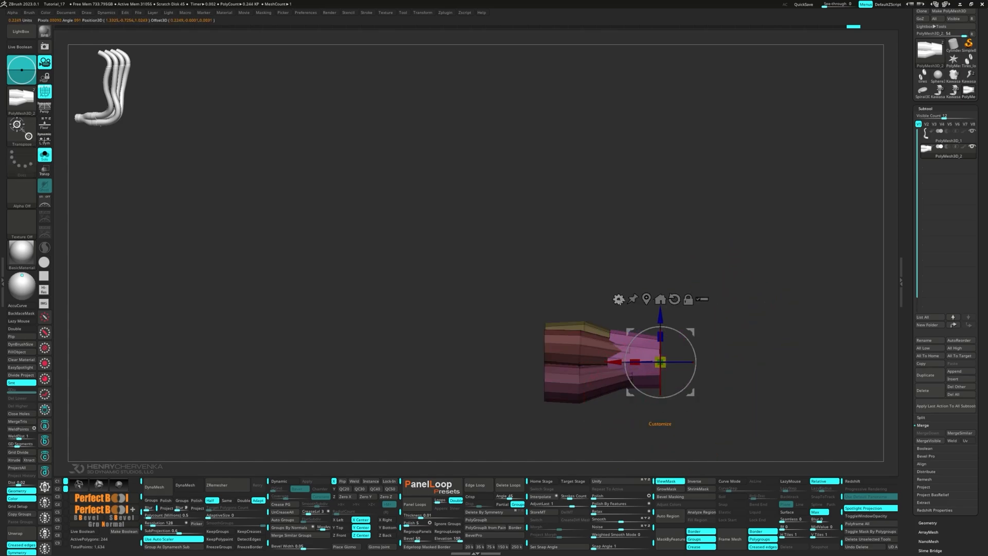
pyautogui.press('f')
pyautogui.moveTo(647, 356); pyautogui.dragTo(660, 356)
pyautogui.keyDown('ctrl'); pyautogui.moveTo(699, 419); pyautogui.dragTo(705, 427); pyautogui.keyUp('ctrl')
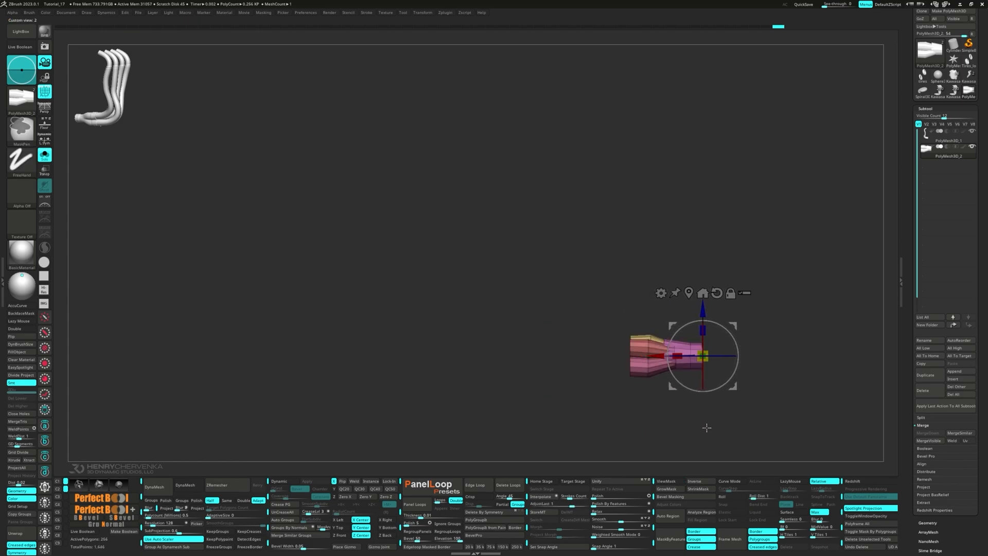
# - Extrude the polyloop at the cylinder's outer end slightly outward with ZModeler to form a raised outlet band
pyautogui.press('q')
pyautogui.keyDown('ctrl'); pyautogui.moveTo(703, 343); pyautogui.dragTo(700, 407, button='right'); pyautogui.keyUp('ctrl')
pyautogui.moveTo(700, 406)
pyautogui.keyDown('alt'); pyautogui.mouseDown(button='right')
pyautogui.moveTo(619, 334)
pyautogui.moveTo(633, 357)
pyautogui.mouseUp(button='right'); pyautogui.keyUp('alt')
pyautogui.press('space')
pyautogui.click(616, 247)
pyautogui.press('space')
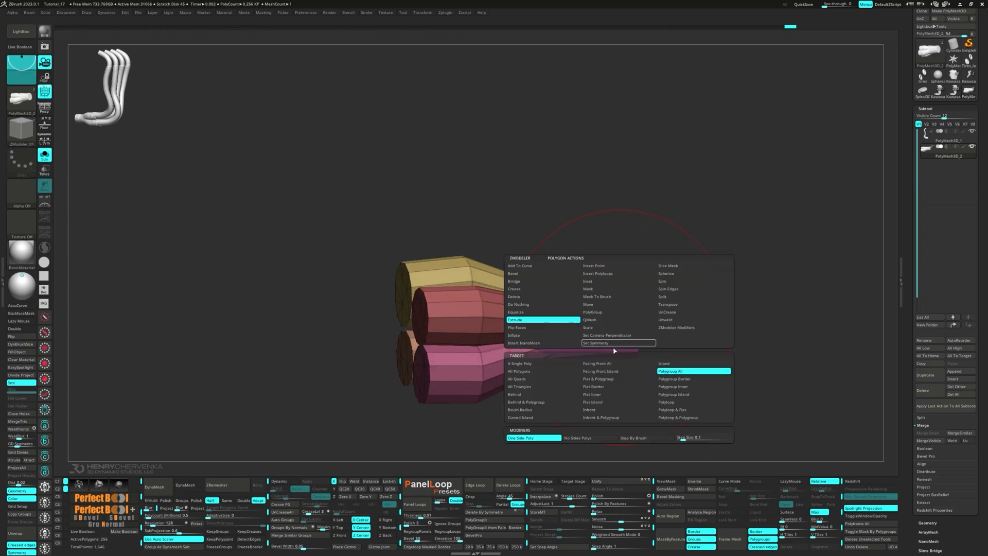
pyautogui.click(667, 402)
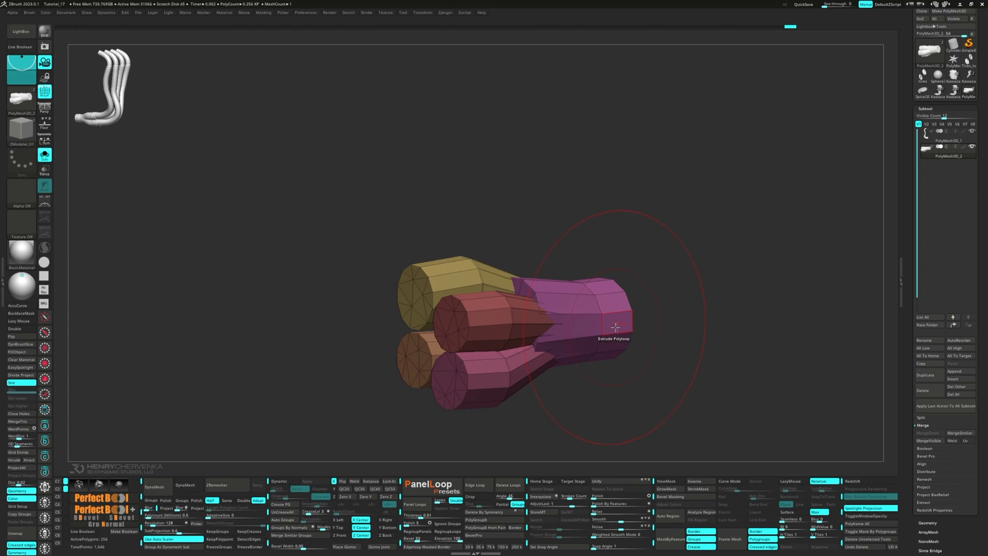
pyautogui.moveTo(616, 328); pyautogui.dragTo(621, 328)
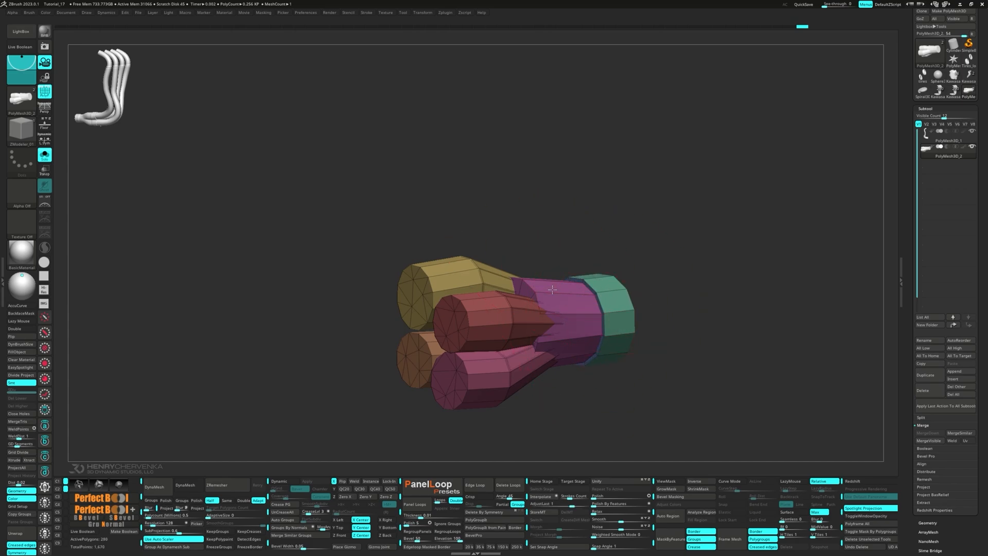
# - Extrude the cylinder's inner cap out between the four pipe mouths with ZModeler, using Flat Island as target
pyautogui.moveTo(552, 289); pyautogui.dragTo(498, 329, button='right')
pyautogui.press('space')
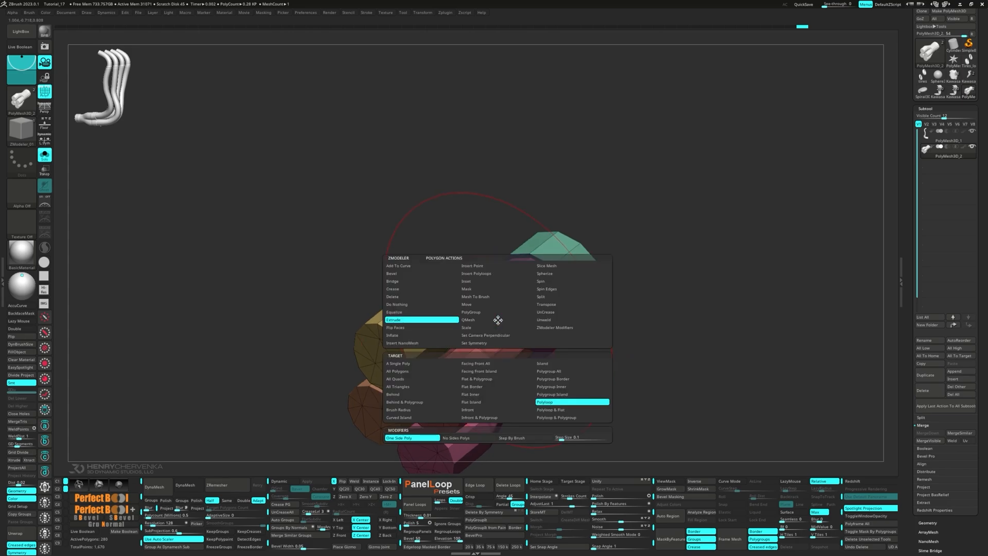
pyautogui.click(478, 402)
pyautogui.moveTo(499, 322); pyautogui.dragTo(354, 410)
pyautogui.moveTo(354, 411); pyautogui.dragTo(452, 337, button='right')
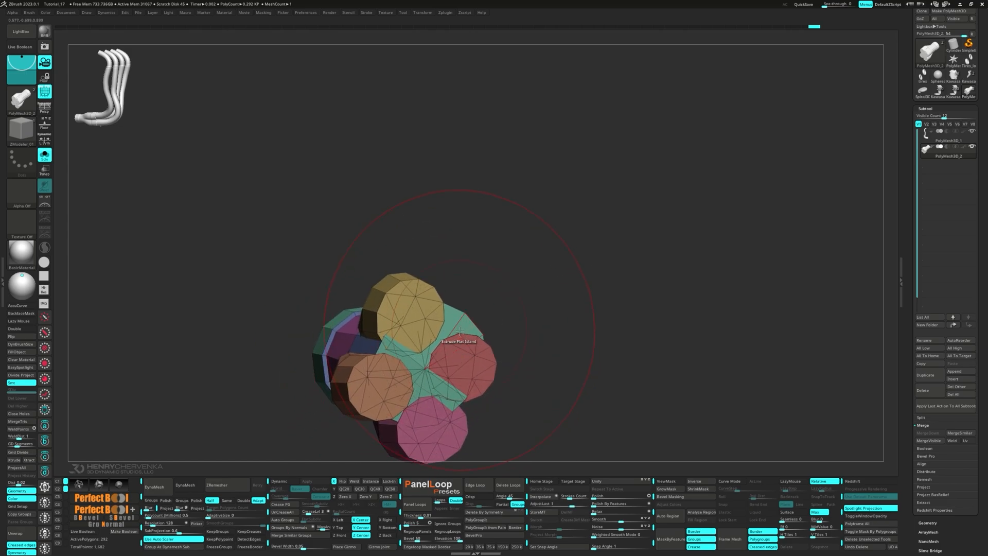
# - Isolate the polygroup shared by the outlet band and inner cap, and split it into separate polygroups with Auto Groups
pyautogui.keyDown('ctrl'); pyautogui.keyDown('shift'); pyautogui.click(427, 371); pyautogui.keyUp('shift'); pyautogui.keyUp('ctrl')
pyautogui.keyDown('ctrl'); pyautogui.click(550, 383); pyautogui.keyUp('ctrl')
pyautogui.keyDown('ctrl'); pyautogui.moveTo(551, 384); pyautogui.dragTo(619, 304, button='right'); pyautogui.keyUp('ctrl')
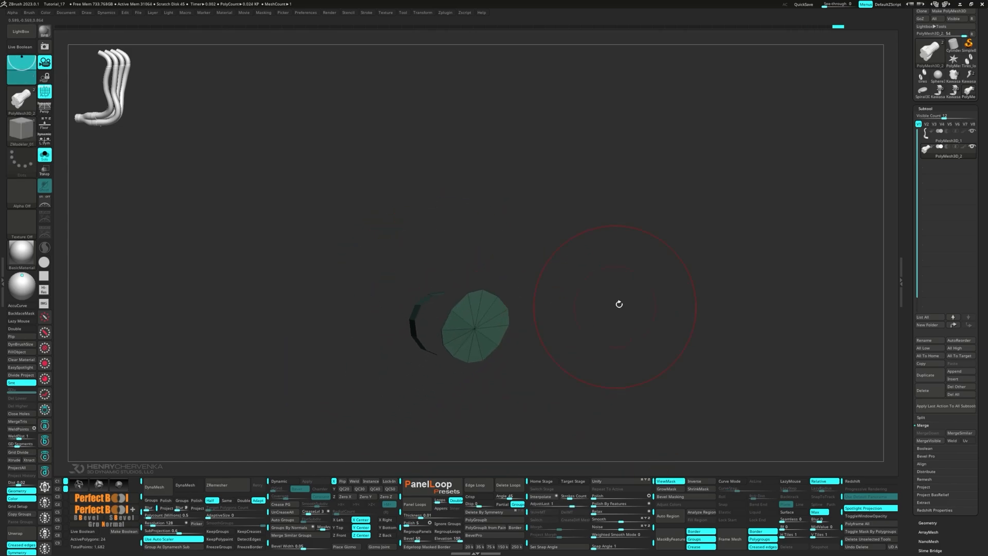
pyautogui.keyDown('ctrl'); pyautogui.click(623, 322); pyautogui.keyUp('ctrl')
pyautogui.moveTo(625, 352); pyautogui.dragTo(501, 418, button='right')
pyautogui.click(285, 520)
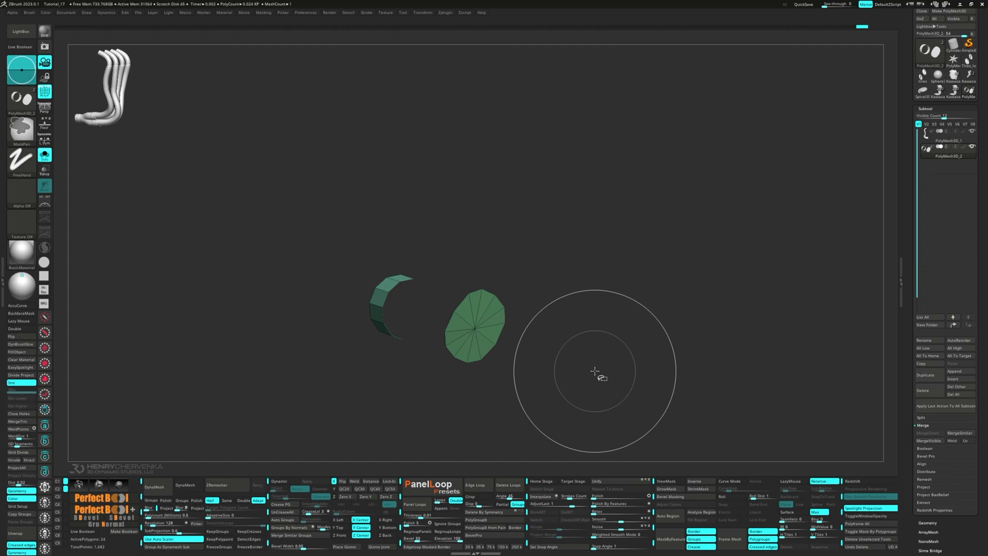
pyautogui.keyDown('ctrl'); pyautogui.keyDown('shift'); pyautogui.click(593, 372); pyautogui.keyUp('shift'); pyautogui.keyUp('ctrl')
# - Mask everything except the extruded inner cap, then scale and shift the cap with the gizmo to fit between the pipe mouths
pyautogui.keyDown('ctrl'); pyautogui.keyDown('shift'); pyautogui.click(480, 338); pyautogui.keyUp('shift'); pyautogui.keyUp('ctrl')
pyautogui.keyDown('ctrl'); pyautogui.click(571, 362); pyautogui.keyUp('ctrl')
pyautogui.keyDown('ctrl'); pyautogui.keyDown('shift'); pyautogui.click(572, 363); pyautogui.keyUp('shift'); pyautogui.keyUp('ctrl')
pyautogui.keyDown('ctrl'); pyautogui.click(572, 363); pyautogui.keyUp('ctrl')
pyautogui.press('w')
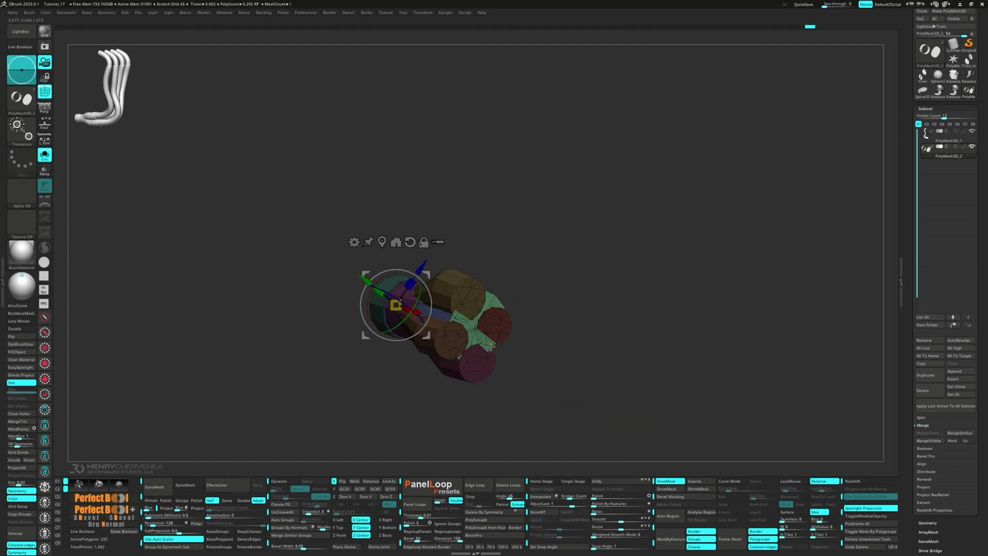
pyautogui.keyDown('alt'); pyautogui.click(382, 242); pyautogui.keyUp('alt')
pyautogui.moveTo(387, 246); pyautogui.dragTo(478, 270, button='right')
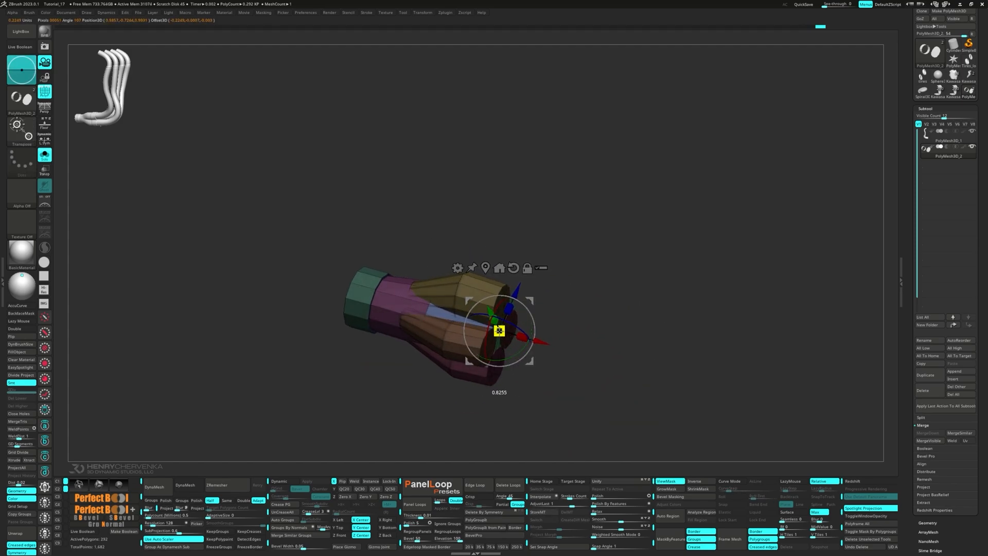
pyautogui.moveTo(499, 331); pyautogui.dragTo(500, 331)
pyautogui.moveTo(628, 389); pyautogui.dragTo(531, 340, button='right')
pyautogui.moveTo(521, 295); pyautogui.dragTo(516, 298)
pyautogui.moveTo(620, 368); pyautogui.dragTo(610, 320, button='right')
# - Smooth the collector with dynamic subdivision, apply it to the mesh, and fuse all parts with DynaMesh
pyautogui.press('d')
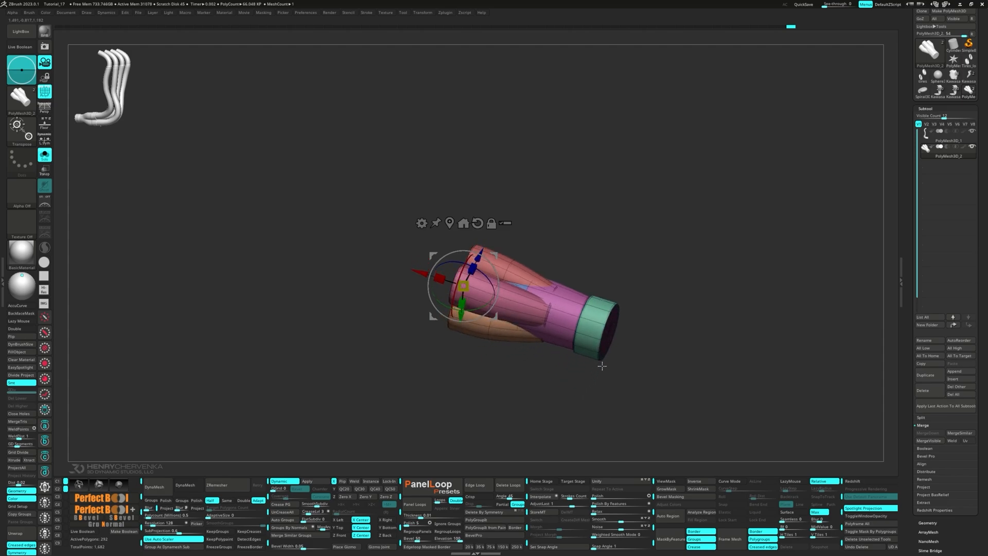
pyautogui.press('`')
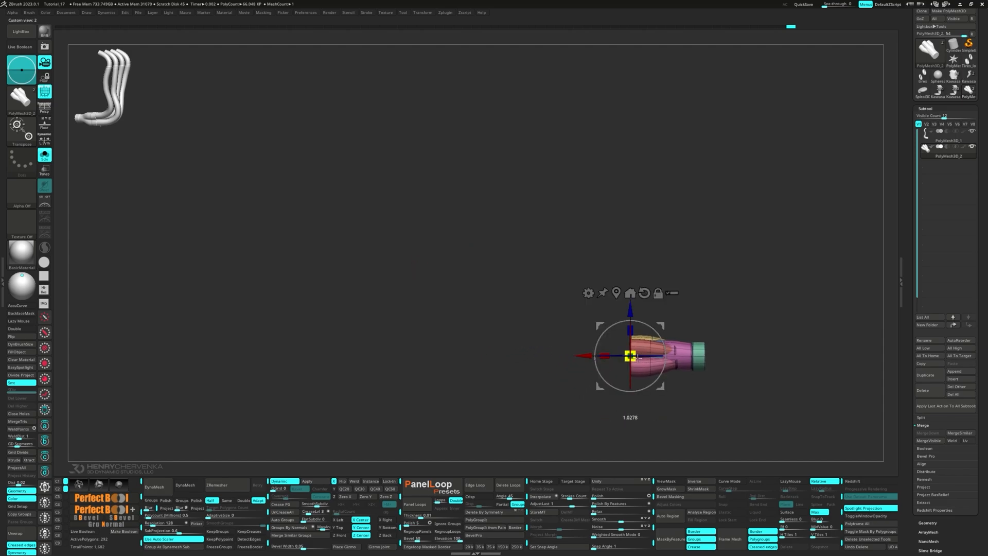
pyautogui.press('q')
pyautogui.moveTo(682, 406)
pyautogui.mouseDown(button='right')
pyautogui.moveTo(604, 399)
pyautogui.moveTo(637, 407)
pyautogui.moveTo(631, 394)
pyautogui.mouseUp(button='right')
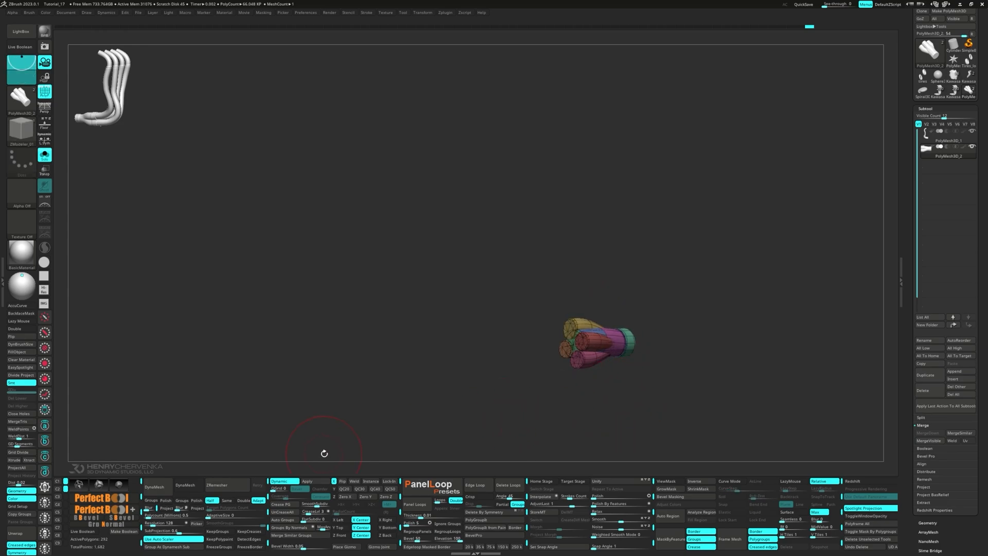
pyautogui.click(307, 481)
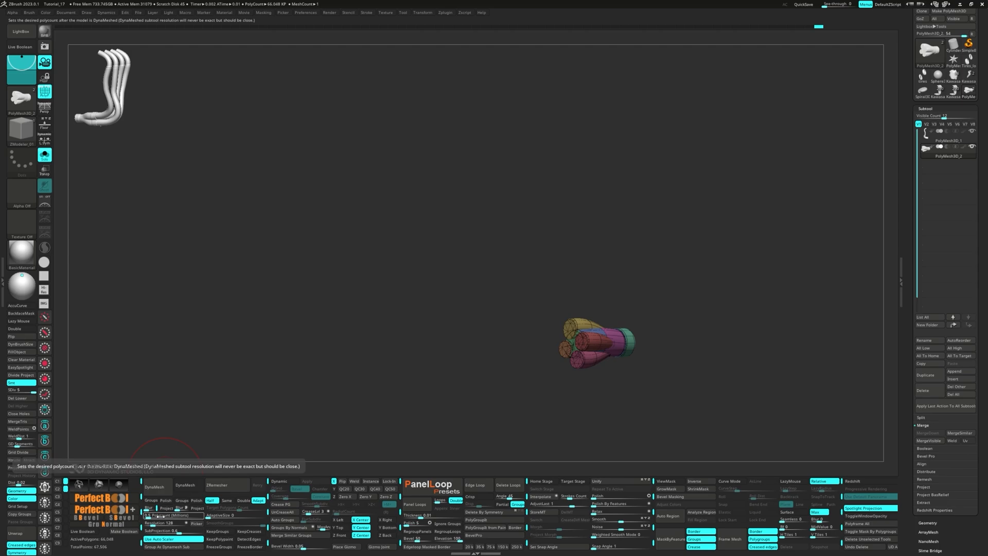
pyautogui.click(165, 488)
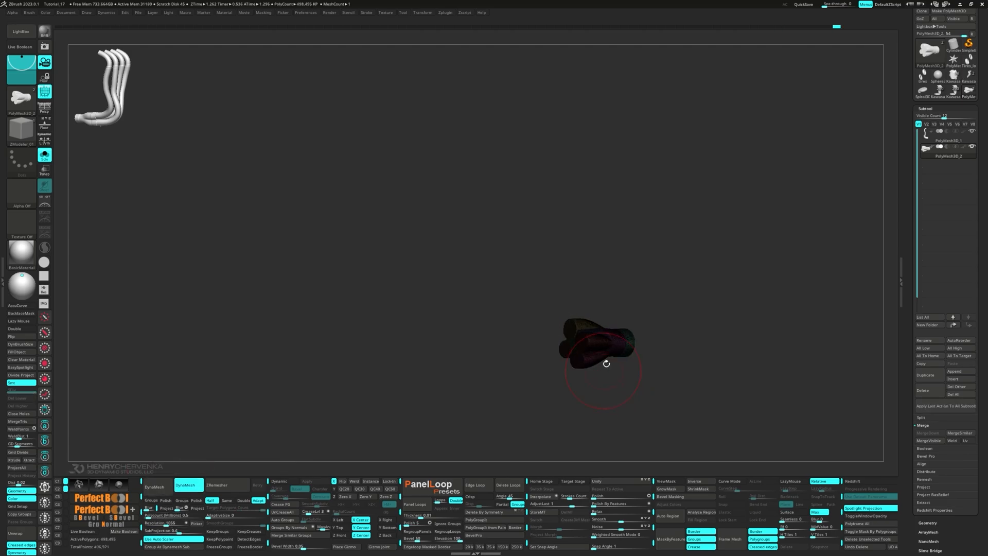
# - Turn off the polyframe and smooth the seams where the pipes meet each other and the cylinder, working around all sides
pyautogui.hotkey('shift', 'f')
pyautogui.moveTo(606, 364)
pyautogui.mouseDown(button='right')
pyautogui.moveTo(610, 372)
pyautogui.moveTo(584, 344)
pyautogui.moveTo(485, 332)
pyautogui.moveTo(533, 339)
pyautogui.mouseUp(button='right')
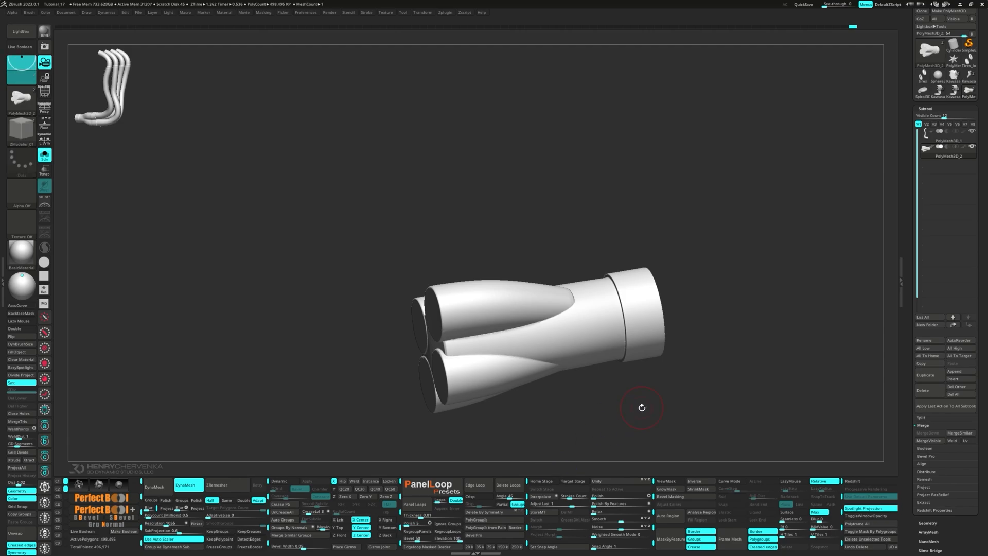
pyautogui.press('space')
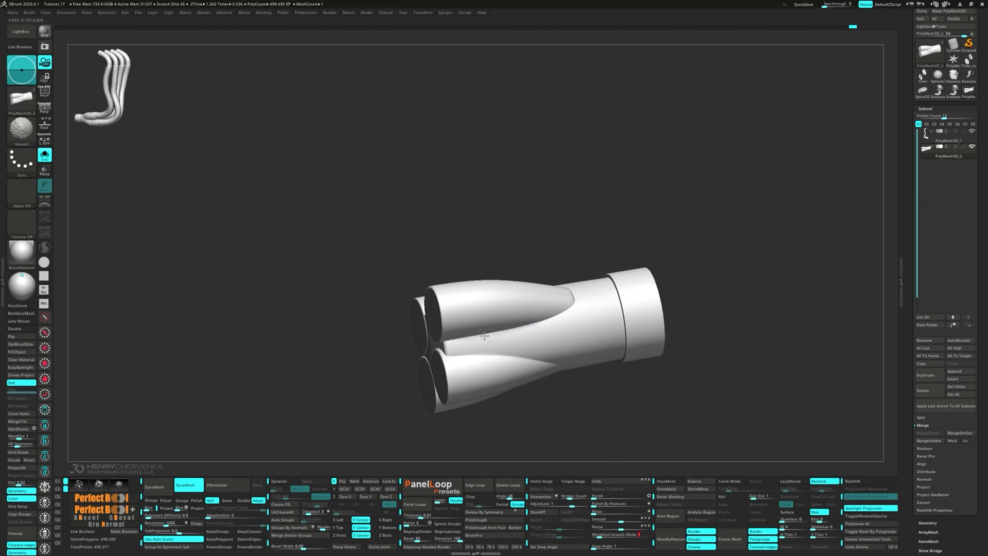
pyautogui.moveTo(485, 337); pyautogui.dragTo(476, 314, button='right')
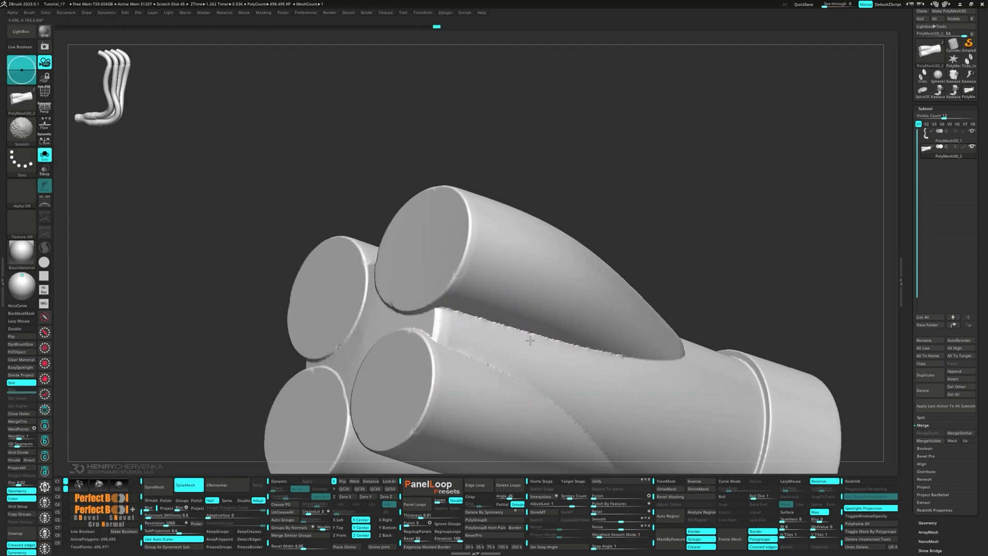
pyautogui.moveTo(530, 340); pyautogui.dragTo(507, 353, button='right')
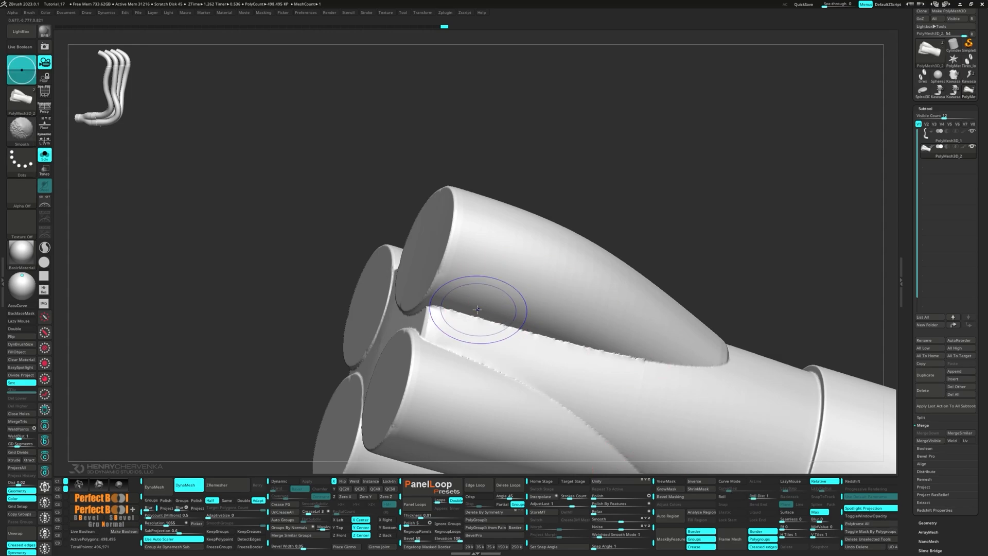
pyautogui.moveTo(643, 342); pyautogui.dragTo(404, 264, button='right')
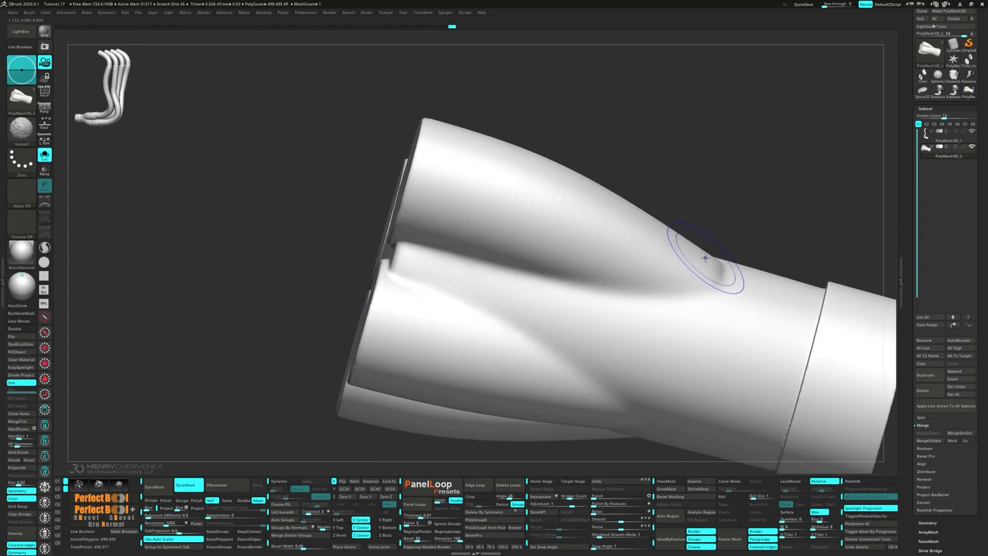
pyautogui.moveTo(706, 258); pyautogui.dragTo(679, 288, button='right')
pyautogui.keyDown('shift'); pyautogui.moveTo(675, 252); pyautogui.dragTo(453, 149); pyautogui.keyUp('shift')
pyautogui.moveTo(463, 170); pyautogui.dragTo(549, 302, button='right')
pyautogui.keyDown('shift'); pyautogui.moveTo(553, 303); pyautogui.dragTo(612, 244); pyautogui.keyUp('shift')
pyautogui.moveTo(612, 244)
pyautogui.mouseDown(button='right')
pyautogui.moveTo(569, 343)
pyautogui.moveTo(558, 329)
pyautogui.mouseUp(button='right')
pyautogui.keyDown('shift'); pyautogui.moveTo(530, 252); pyautogui.dragTo(463, 126); pyautogui.keyUp('shift')
pyautogui.moveTo(463, 126)
pyautogui.mouseDown(button='right')
pyautogui.moveTo(524, 286)
pyautogui.moveTo(576, 299)
pyautogui.mouseUp(button='right')
pyautogui.keyDown('shift'); pyautogui.moveTo(576, 298); pyautogui.dragTo(628, 209); pyautogui.keyUp('shift')
pyautogui.moveTo(628, 209); pyautogui.dragTo(515, 343, button='right')
pyautogui.keyDown('shift'); pyautogui.moveTo(515, 342); pyautogui.dragTo(563, 136); pyautogui.keyUp('shift')
pyautogui.moveTo(492, 390); pyautogui.dragTo(491, 380, button='right')
pyautogui.moveTo(630, 242)
pyautogui.mouseDown(button='right')
pyautogui.moveTo(624, 311)
pyautogui.moveTo(619, 274)
pyautogui.moveTo(578, 293)
pyautogui.mouseUp(button='right')
# - Trim the pipe mouths to one flat plane with a straight ClipCurve cut and update the DynaMesh
pyautogui.hotkey('ctrl', 'shift', 'm')
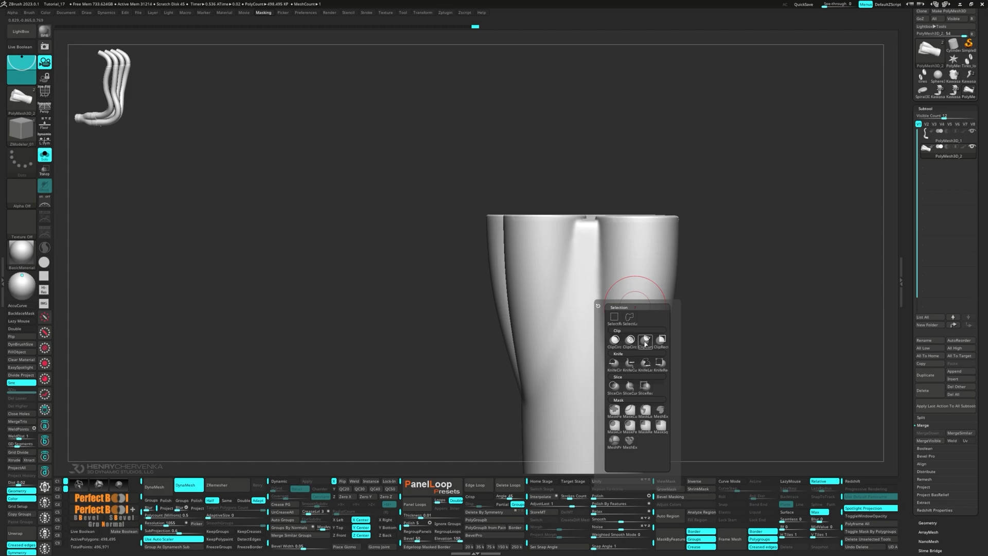
pyautogui.click(645, 341)
pyautogui.keyDown('ctrl'); pyautogui.keyDown('shift'); pyautogui.moveTo(398, 221); pyautogui.dragTo(776, 212); pyautogui.keyUp('shift'); pyautogui.keyUp('ctrl')
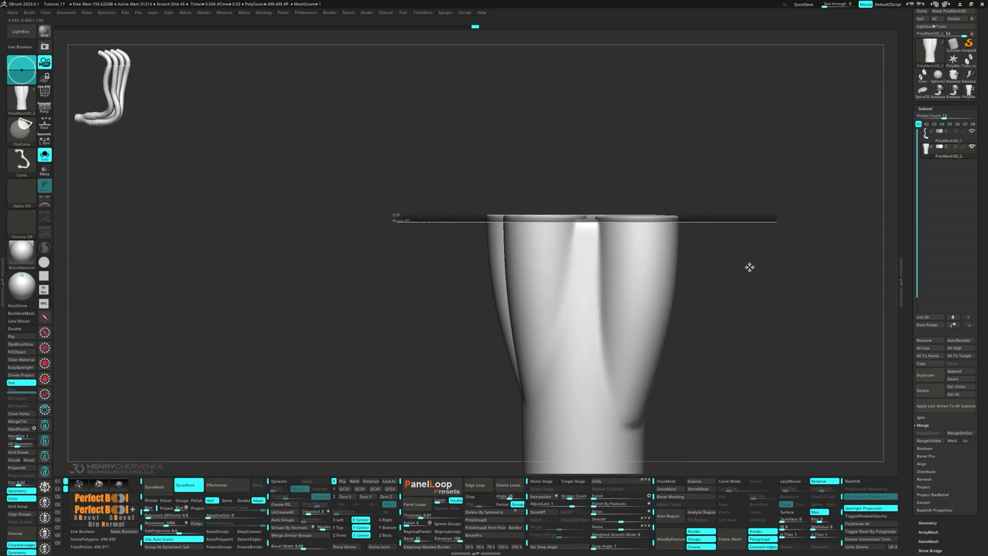
pyautogui.moveTo(739, 281); pyautogui.dragTo(736, 315, button='right')
pyautogui.keyDown('ctrl'); pyautogui.moveTo(725, 267); pyautogui.dragTo(758, 309); pyautogui.keyUp('ctrl')
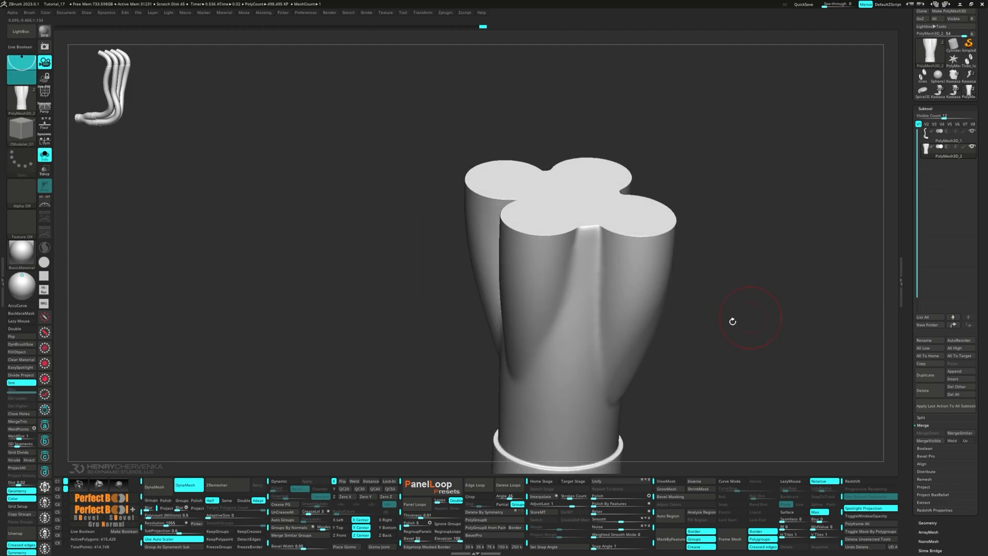
# - Select the V_PINCH brush, enlarge it, and pinch the crease between two adjoining pipes near their mouths
pyautogui.keyDown('alt'); pyautogui.moveTo(732, 323); pyautogui.dragTo(765, 224, button='right'); pyautogui.keyUp('alt')
pyautogui.moveTo(765, 224); pyautogui.dragTo(757, 196, button='right')
pyautogui.keyDown('alt'); pyautogui.moveTo(637, 285); pyautogui.dragTo(481, 230, button='right'); pyautogui.keyUp('alt')
pyautogui.keyDown('alt'); pyautogui.moveTo(481, 230); pyautogui.dragTo(378, 159, button='right'); pyautogui.keyUp('alt')
pyautogui.keyDown('alt'); pyautogui.moveTo(378, 160); pyautogui.dragTo(504, 202, button='right'); pyautogui.keyUp('alt')
pyautogui.press('space')
pyautogui.click(563, 277)
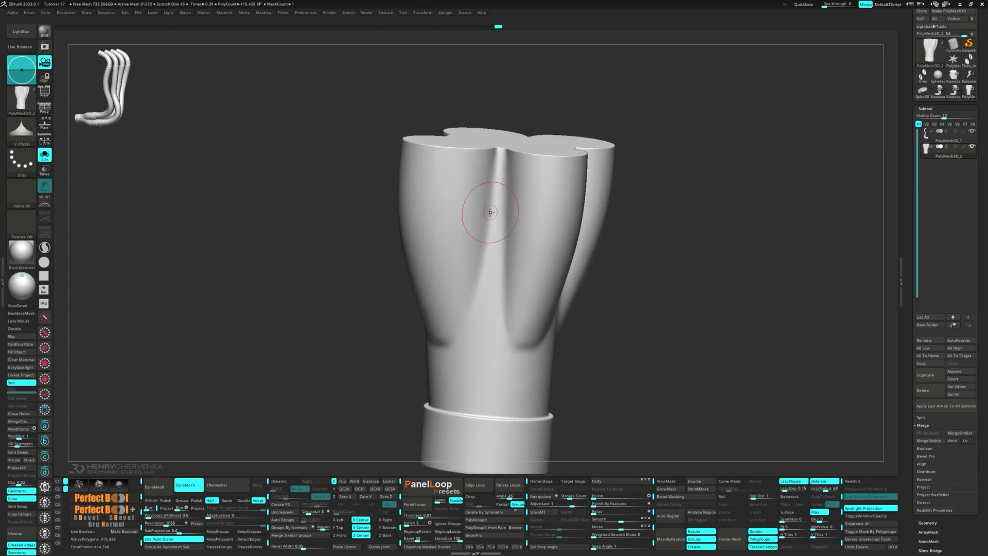
pyautogui.press('space')
pyautogui.press('s')
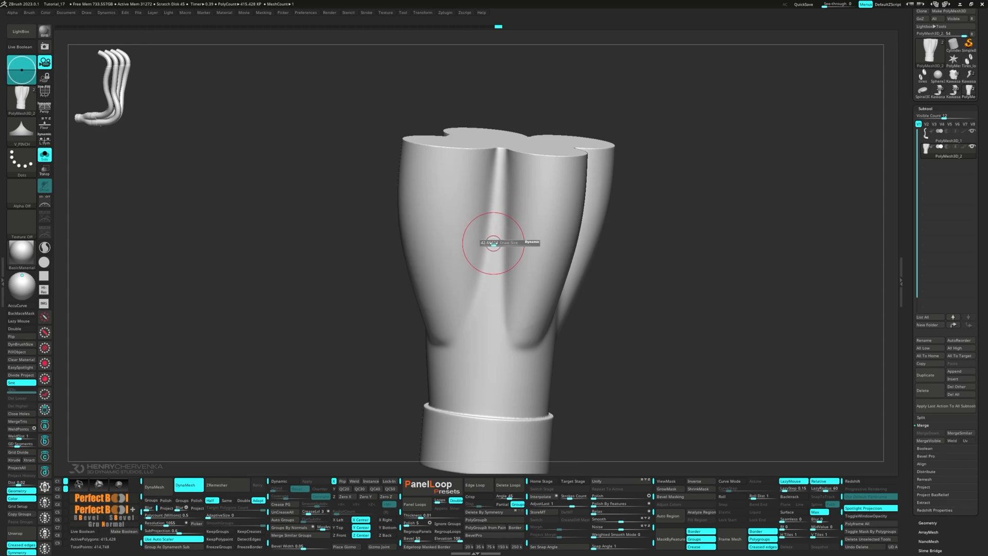
pyautogui.moveTo(491, 245); pyautogui.dragTo(497, 223)
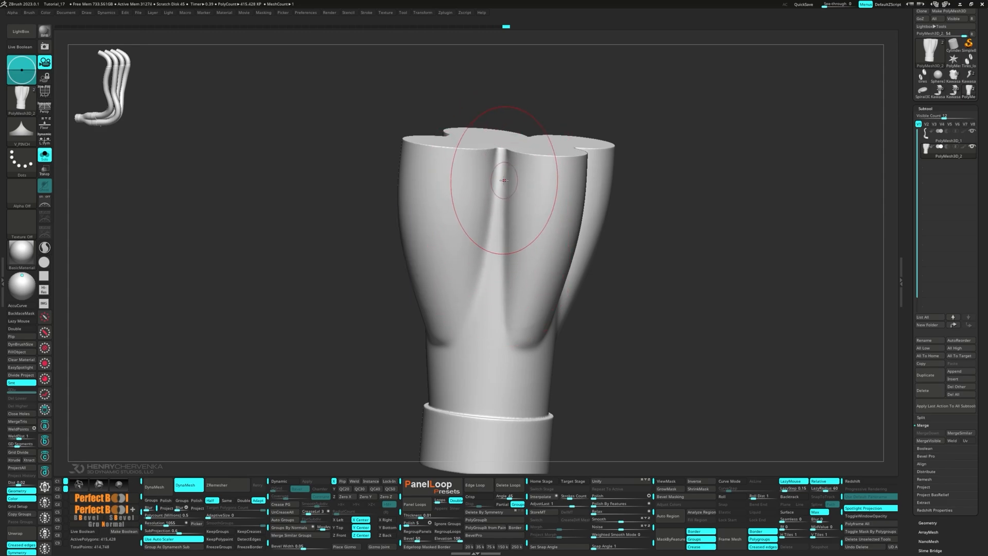
pyautogui.press('space')
pyautogui.moveTo(502, 160); pyautogui.dragTo(502, 184)
# - Switch to the inflate brush and puff up the pipe surfaces beside the creases around the collector
pyautogui.moveTo(477, 302)
pyautogui.mouseDown(button='right')
pyautogui.moveTo(494, 260)
pyautogui.moveTo(485, 229)
pyautogui.moveTo(459, 228)
pyautogui.mouseUp(button='right')
pyautogui.press('b')
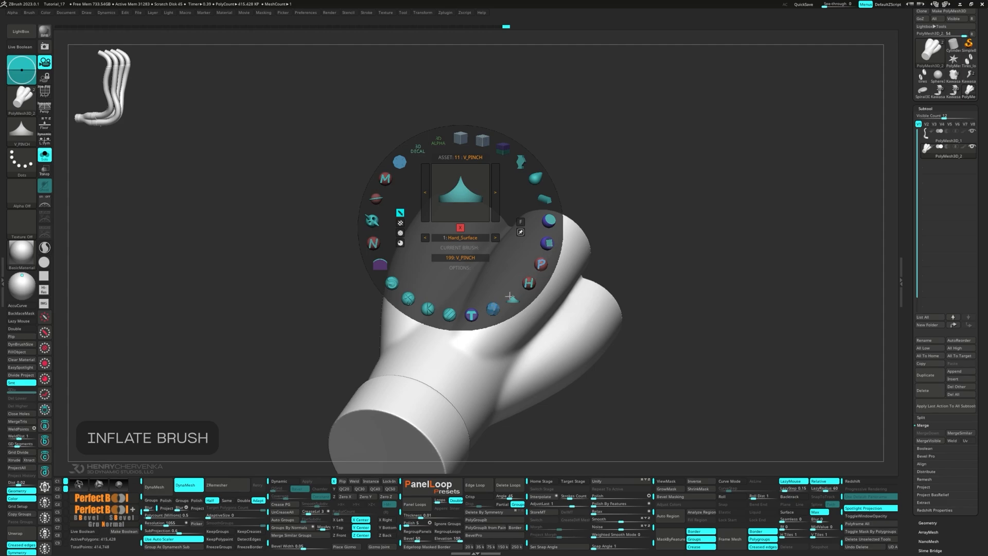
pyautogui.click(380, 265)
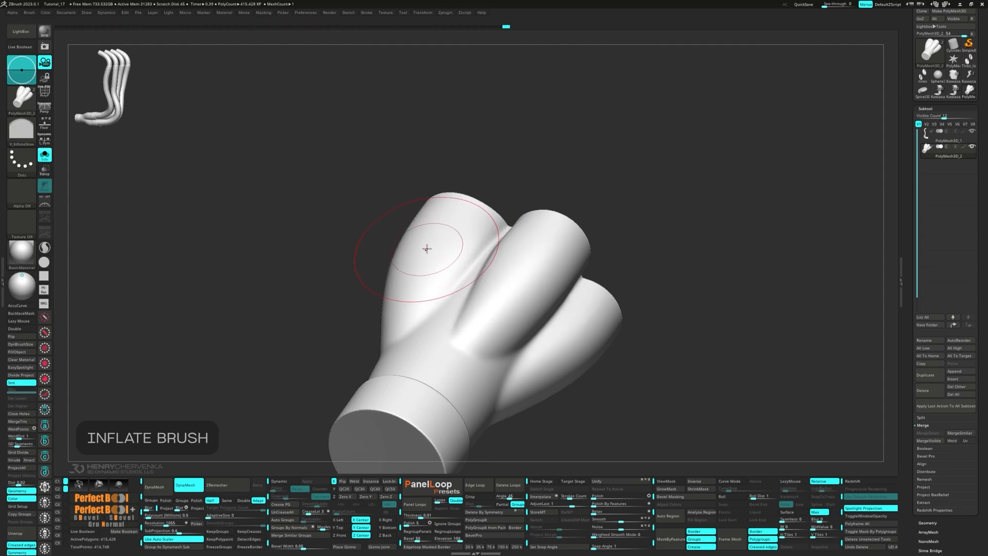
pyautogui.moveTo(450, 222); pyautogui.dragTo(425, 258, button='right')
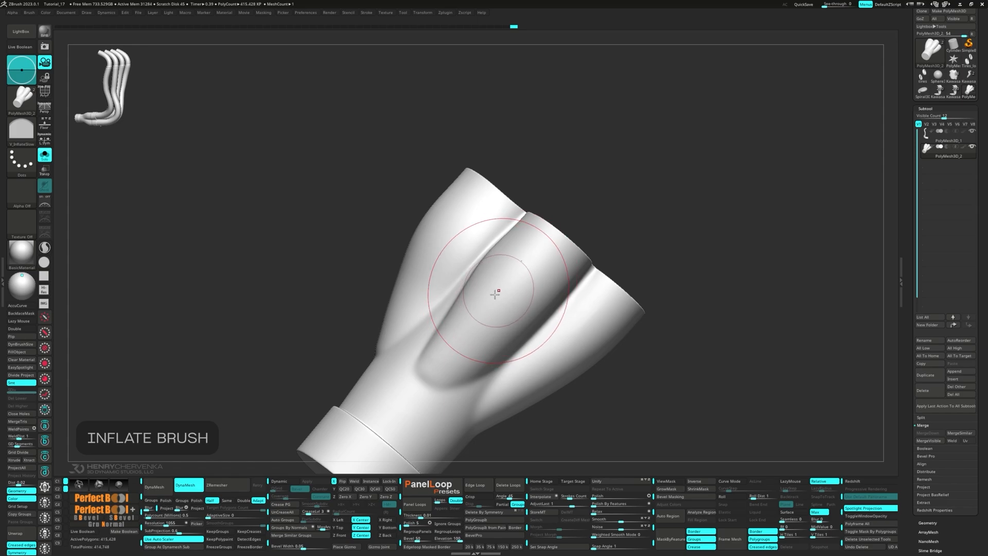
pyautogui.moveTo(495, 294)
pyautogui.mouseDown(button='right')
pyautogui.moveTo(512, 269)
pyautogui.moveTo(481, 286)
pyautogui.moveTo(487, 247)
pyautogui.moveTo(472, 205)
pyautogui.moveTo(452, 264)
pyautogui.mouseUp(button='right')
pyautogui.moveTo(523, 293)
pyautogui.mouseDown(button='right')
pyautogui.moveTo(511, 307)
pyautogui.moveTo(469, 283)
pyautogui.moveTo(480, 294)
pyautogui.mouseUp(button='right')
pyautogui.moveTo(529, 303); pyautogui.dragTo(534, 299)
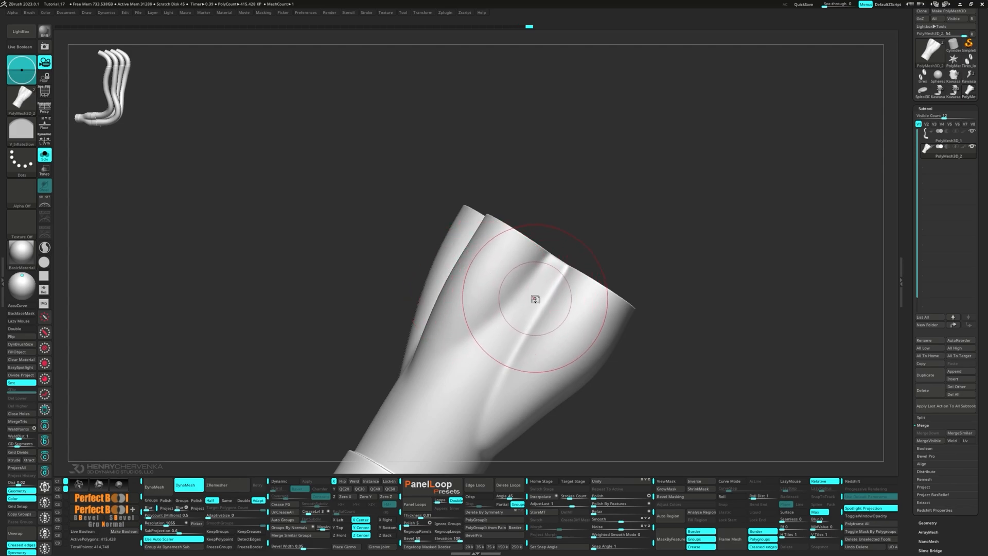
# - Return to the V_PINCH brush and sharpen the creases between the pipes down toward the cylinder
pyautogui.press('space')
pyautogui.click(591, 368)
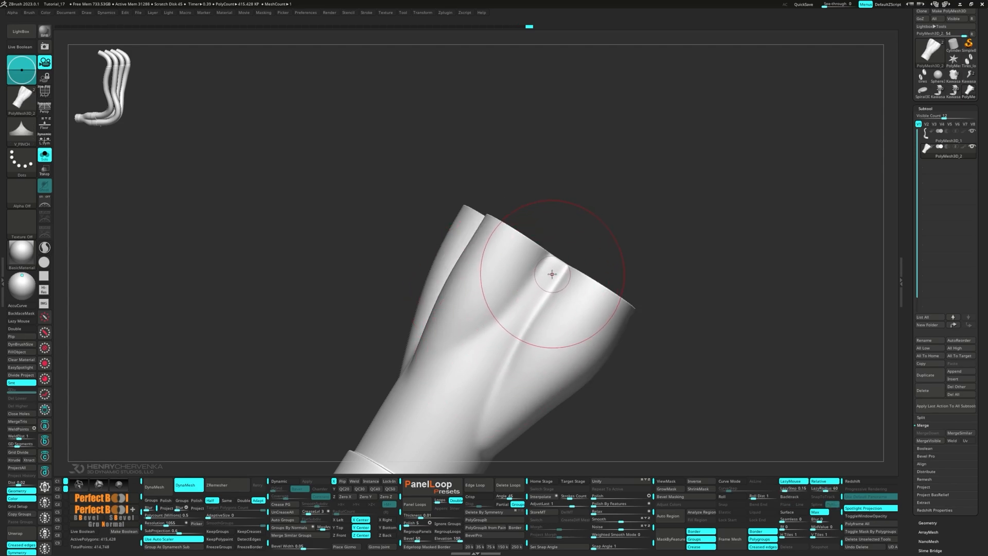
pyautogui.keyDown('alt'); pyautogui.moveTo(469, 384); pyautogui.dragTo(511, 314, button='right'); pyautogui.keyUp('alt')
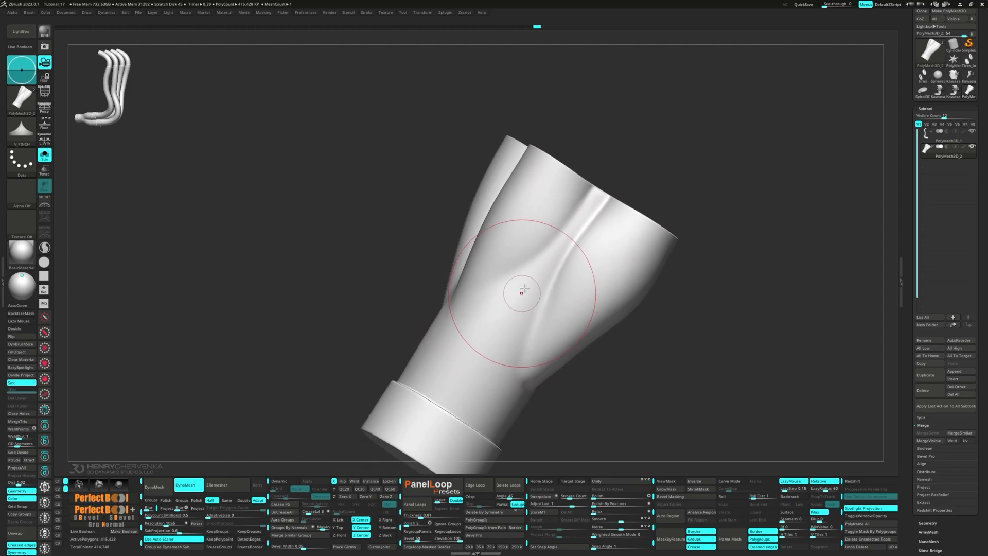
pyautogui.moveTo(535, 276)
pyautogui.mouseDown()
pyautogui.moveTo(500, 307)
pyautogui.moveTo(507, 319)
pyautogui.mouseUp()
pyautogui.moveTo(529, 281)
pyautogui.keyDown('alt'); pyautogui.mouseDown(button='right')
pyautogui.moveTo(439, 267)
pyautogui.moveTo(461, 267)
pyautogui.moveTo(453, 282)
pyautogui.moveTo(459, 233)
pyautogui.moveTo(494, 179)
pyautogui.mouseUp(button='right'); pyautogui.keyUp('alt')
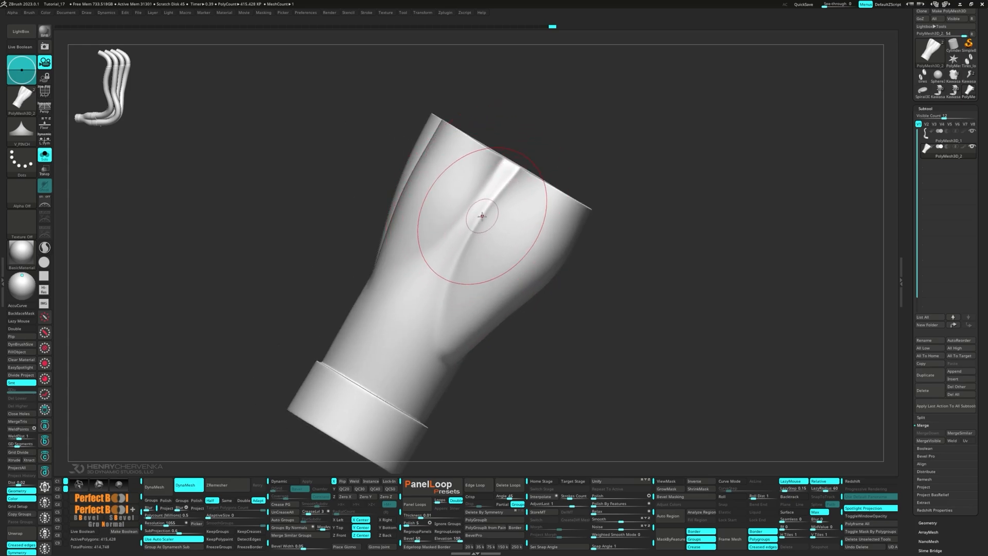
pyautogui.moveTo(481, 216); pyautogui.dragTo(461, 253, button='right')
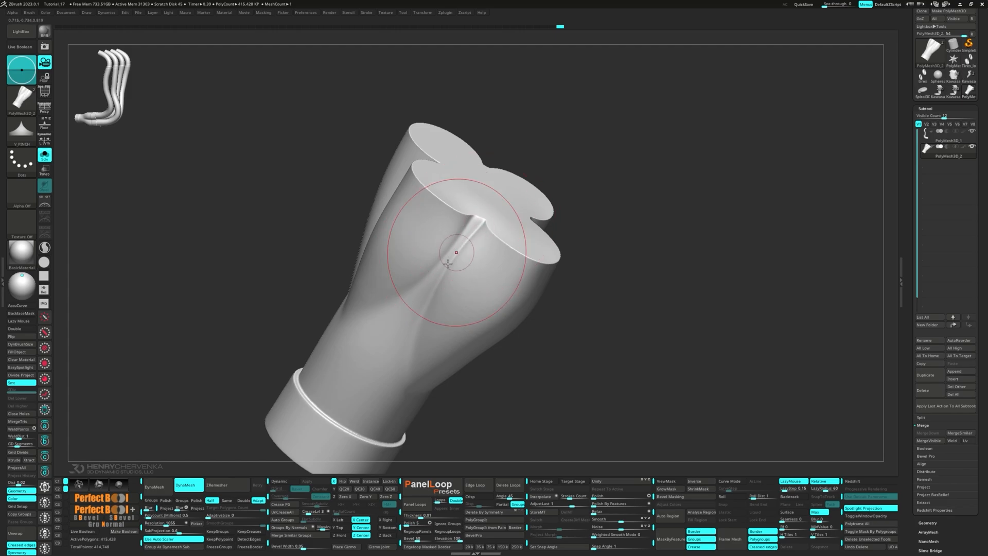
pyautogui.moveTo(448, 263); pyautogui.dragTo(426, 268, button='right')
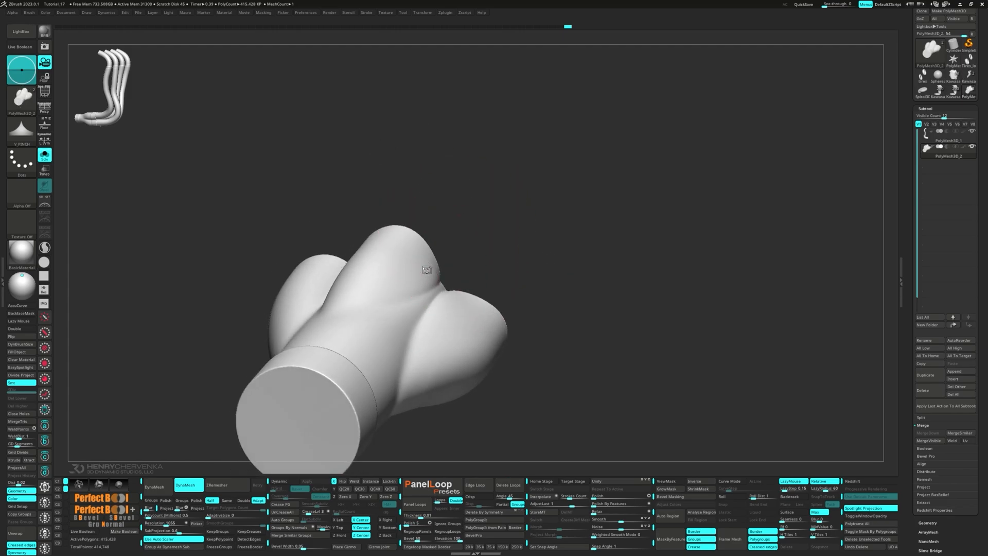
# - Switch to the MoveInfiniteDepth brush, inspect the collector from several angles, and smooth the pinched surface between the pipes
pyautogui.middleClick(426, 270)
pyautogui.click(488, 205)
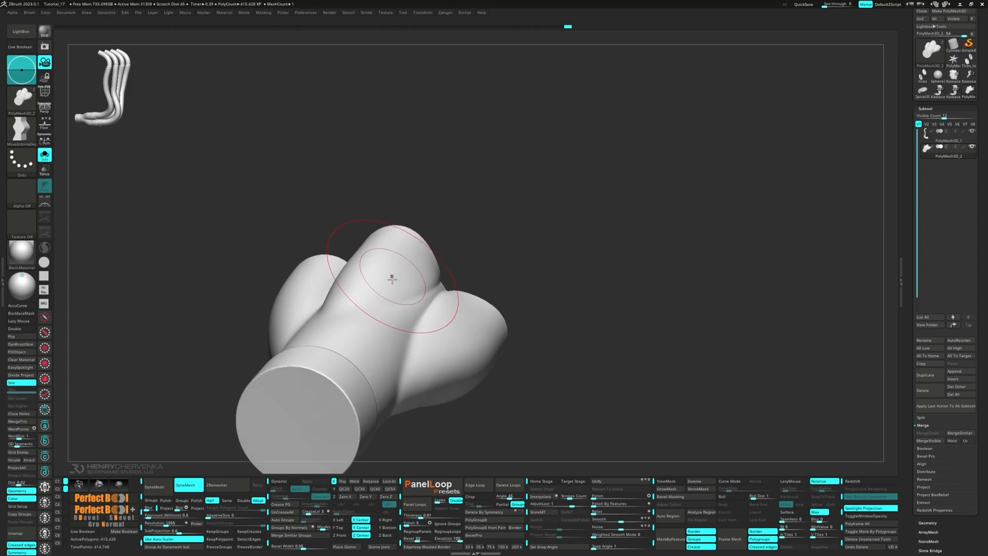
pyautogui.moveTo(392, 278); pyautogui.dragTo(399, 267, button='right')
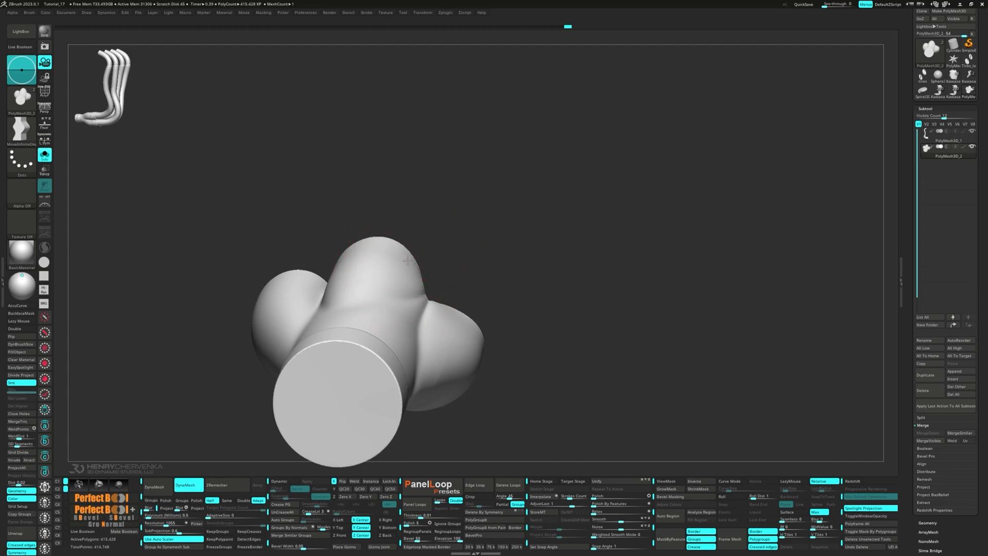
pyautogui.keyDown('alt'); pyautogui.moveTo(454, 320); pyautogui.dragTo(412, 288, button='right'); pyautogui.keyUp('alt')
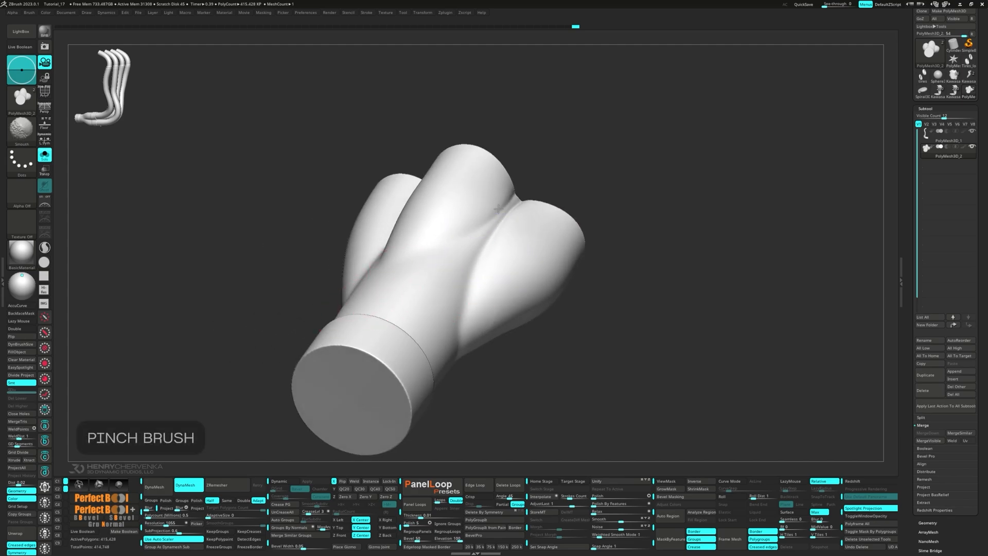
pyautogui.moveTo(495, 229)
pyautogui.mouseDown(button='right')
pyautogui.moveTo(408, 260)
pyautogui.moveTo(387, 235)
pyautogui.moveTo(404, 231)
pyautogui.moveTo(408, 265)
pyautogui.moveTo(441, 228)
pyautogui.moveTo(397, 262)
pyautogui.moveTo(419, 229)
pyautogui.moveTo(474, 269)
pyautogui.moveTo(548, 289)
pyautogui.moveTo(508, 276)
pyautogui.moveTo(572, 313)
pyautogui.mouseUp(button='right')
pyautogui.moveTo(492, 340)
pyautogui.keyDown('shift'); pyautogui.mouseDown()
pyautogui.moveTo(514, 350)
pyautogui.moveTo(434, 355)
pyautogui.moveTo(490, 353)
pyautogui.mouseUp(); pyautogui.keyUp('shift')
pyautogui.moveTo(547, 350)
pyautogui.mouseDown(button='right')
pyautogui.moveTo(489, 291)
pyautogui.moveTo(574, 287)
pyautogui.moveTo(410, 287)
pyautogui.moveTo(470, 265)
pyautogui.moveTo(504, 286)
pyautogui.moveTo(583, 286)
pyautogui.mouseUp(button='right')
# - Trim the pipe mouths and the outlet end of the collector flat with straight ClipCurve cuts
pyautogui.hotkey('shift', 'f')
pyautogui.press('ctrl')
pyautogui.hotkey('shift', 'f')
pyautogui.keyDown('alt'); pyautogui.moveTo(382, 287); pyautogui.dragTo(529, 271, button='right'); pyautogui.keyUp('alt')
pyautogui.moveTo(417, 284); pyautogui.dragTo(455, 280, button='right')
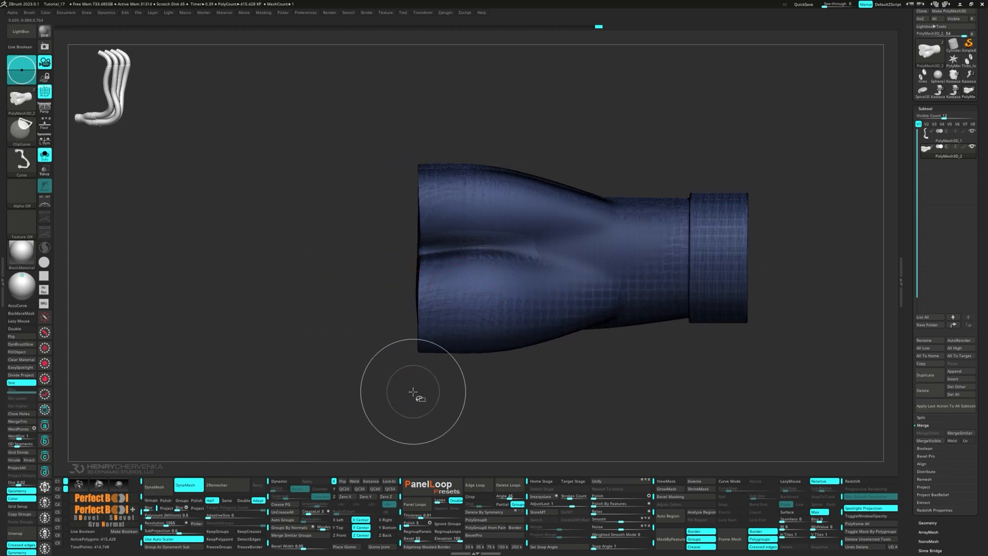
pyautogui.moveTo(413, 398)
pyautogui.keyDown('ctrl'); pyautogui.keyDown('shift'); pyautogui.mouseDown()
pyautogui.moveTo(401, 146)
pyautogui.moveTo(411, 144)
pyautogui.mouseUp(); pyautogui.keyUp('shift'); pyautogui.keyUp('ctrl')
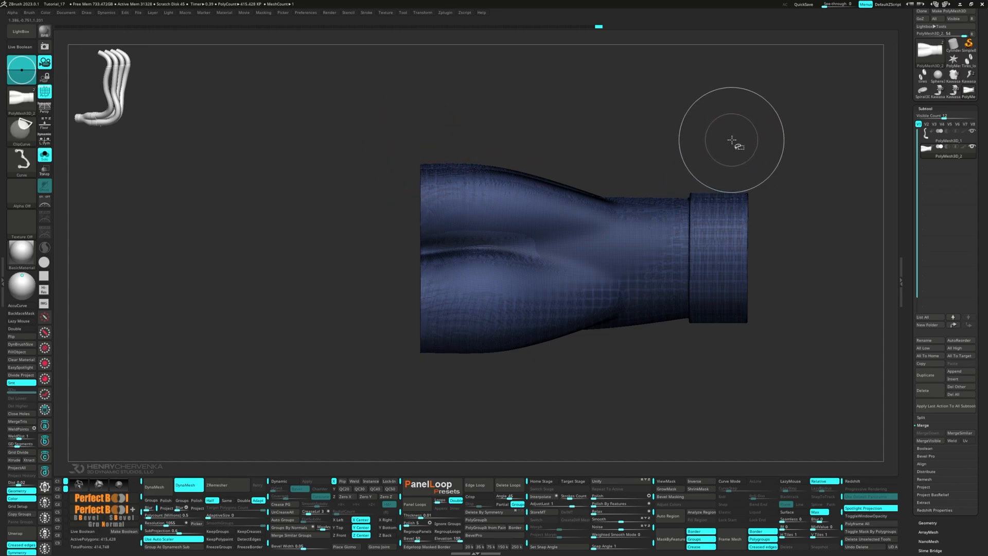
pyautogui.moveTo(728, 145)
pyautogui.keyDown('ctrl'); pyautogui.keyDown('shift'); pyautogui.mouseDown()
pyautogui.moveTo(750, 348)
pyautogui.moveTo(727, 379)
pyautogui.moveTo(752, 384)
pyautogui.mouseUp(); pyautogui.keyUp('shift'); pyautogui.keyUp('ctrl')
# - Choose SliceCurve as the cutting brush, update the collector's DynaMesh, and duplicate its subtool
pyautogui.moveTo(674, 252)
pyautogui.mouseDown(button='right')
pyautogui.moveTo(688, 249)
pyautogui.moveTo(699, 279)
pyautogui.moveTo(681, 260)
pyautogui.moveTo(585, 254)
pyautogui.mouseUp(button='right')
pyautogui.press('2')
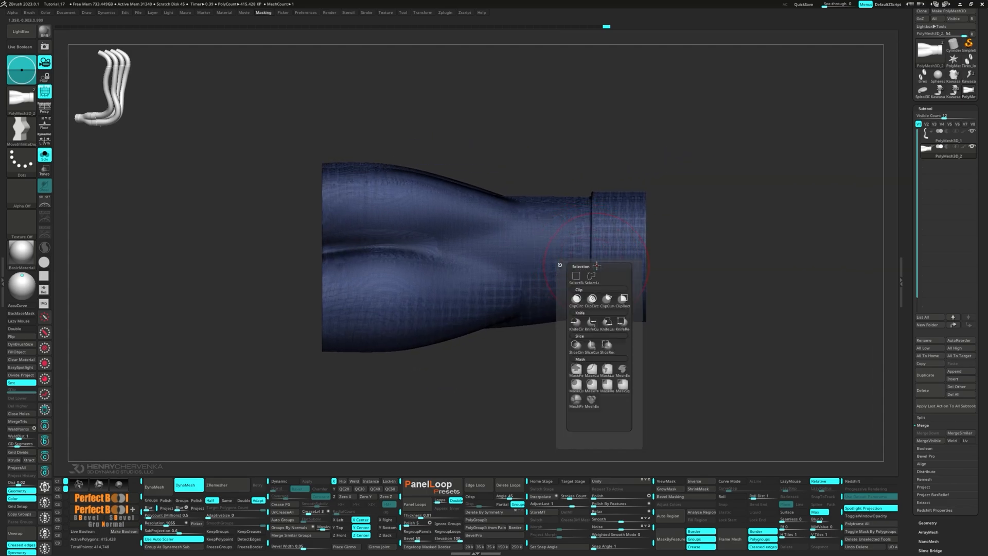
pyautogui.click(592, 348)
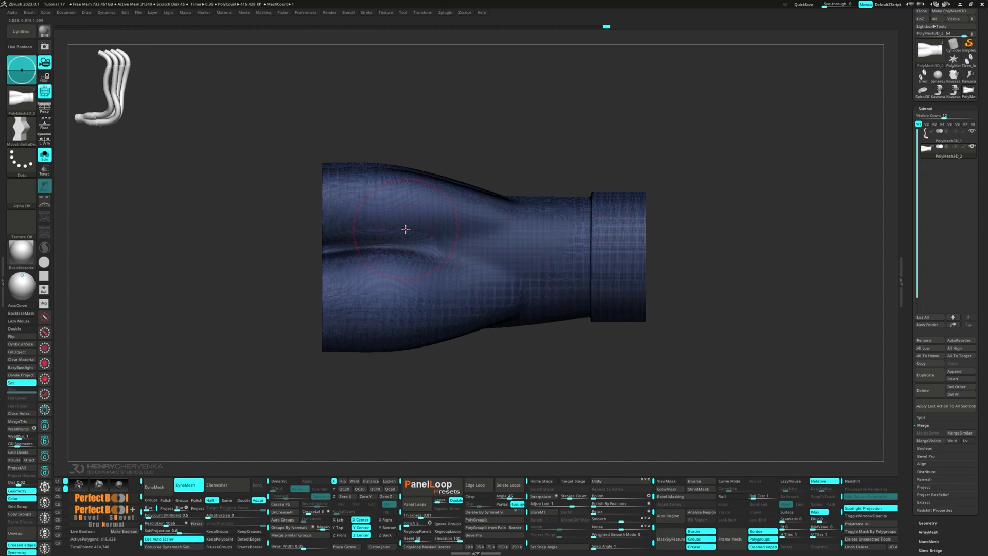
pyautogui.moveTo(332, 246); pyautogui.dragTo(393, 258, button='right')
pyautogui.keyDown('ctrl'); pyautogui.moveTo(605, 256); pyautogui.dragTo(646, 315); pyautogui.keyUp('ctrl')
pyautogui.moveTo(412, 249); pyautogui.dragTo(368, 239, button='right')
pyautogui.moveTo(661, 276); pyautogui.dragTo(652, 275, button='right')
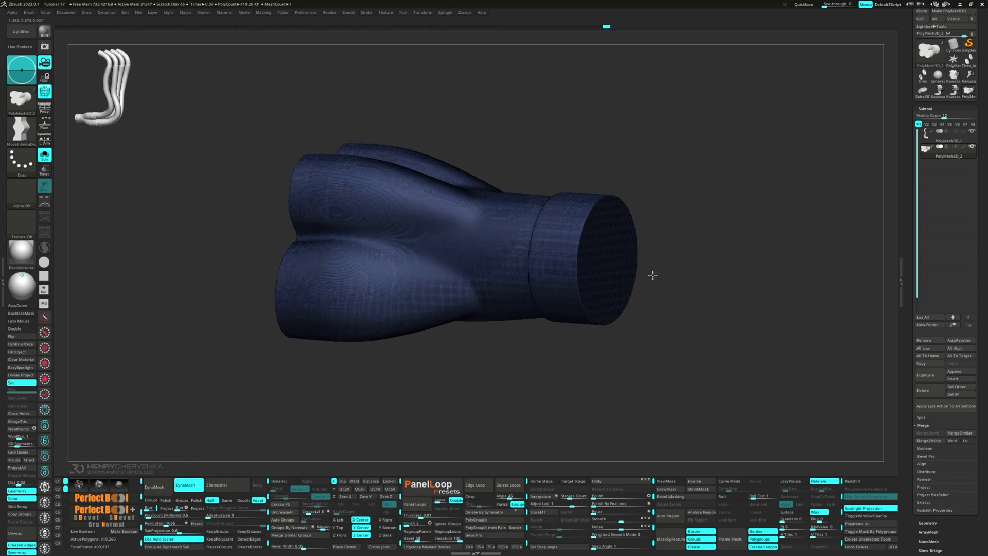
pyautogui.hotkey('shift', 'f')
pyautogui.hotkey('shift', 'f')
pyautogui.click(933, 379)
# - Slice the flat end faces off the duplicate collector with SliceCurve, and slice the outlet band into its own polygroup
pyautogui.moveTo(547, 259)
pyautogui.mouseDown(button='right')
pyautogui.moveTo(556, 249)
pyautogui.moveTo(601, 267)
pyautogui.mouseUp(button='right')
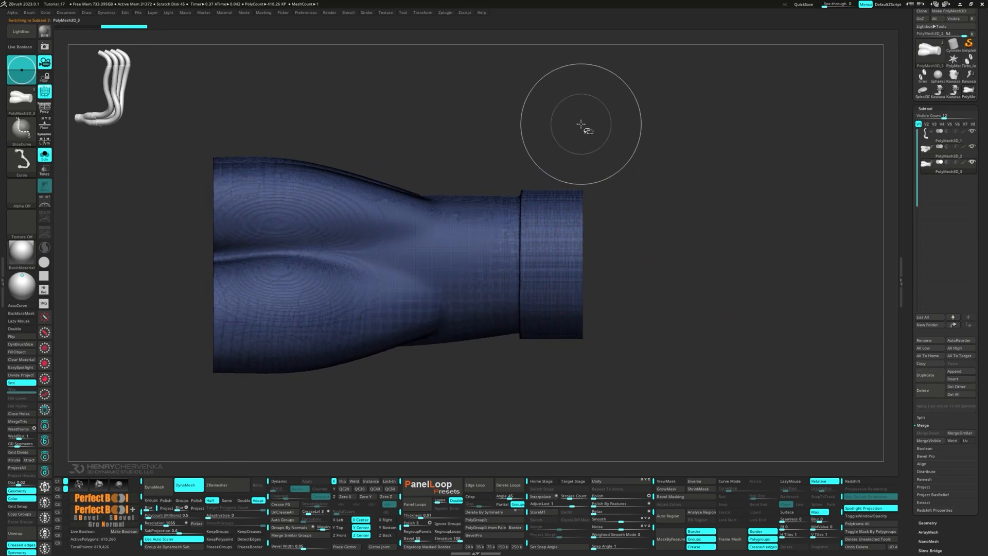
pyautogui.moveTo(580, 127)
pyautogui.keyDown('ctrl'); pyautogui.keyDown('shift'); pyautogui.mouseDown()
pyautogui.moveTo(560, 412)
pyautogui.moveTo(594, 412)
pyautogui.moveTo(574, 418)
pyautogui.mouseUp(); pyautogui.keyUp('shift'); pyautogui.keyUp('ctrl')
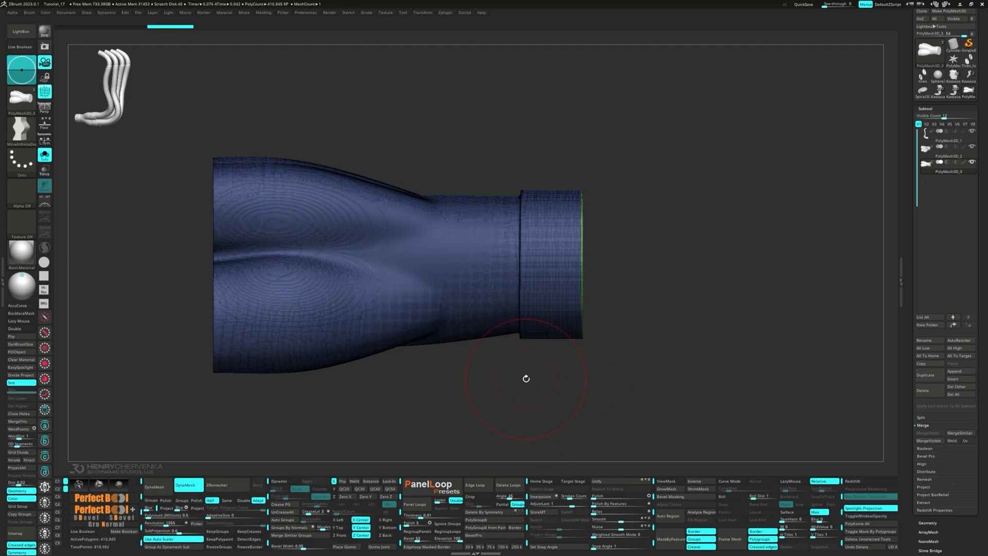
pyautogui.keyDown('ctrl'); pyautogui.keyDown('shift'); pyautogui.moveTo(216, 421); pyautogui.dragTo(226, 96); pyautogui.keyUp('shift'); pyautogui.keyUp('ctrl')
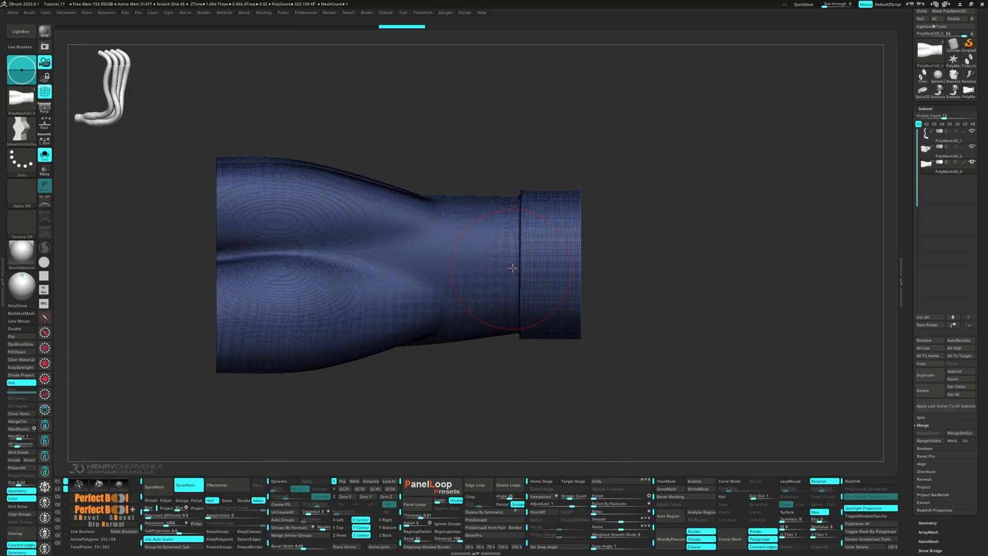
pyautogui.keyDown('ctrl'); pyautogui.keyDown('shift'); pyautogui.moveTo(519, 136); pyautogui.dragTo(514, 432); pyautogui.keyUp('shift'); pyautogui.keyUp('ctrl')
# - Try remeshing the duplicate collector with the Remesh By ZRemesher deformer at a target of 1000 polygons
pyautogui.moveTo(419, 298); pyautogui.dragTo(400, 286, button='right')
pyautogui.keyDown('ctrl'); pyautogui.moveTo(400, 286); pyautogui.dragTo(436, 260, button='right'); pyautogui.keyUp('ctrl')
pyautogui.moveTo(435, 260); pyautogui.dragTo(510, 299, button='right')
pyautogui.press('w')
pyautogui.click(340, 199)
pyautogui.keyDown('shift'); pyautogui.moveTo(340, 199); pyautogui.dragTo(355, 238, button='right'); pyautogui.keyUp('shift')
pyautogui.click(425, 229)
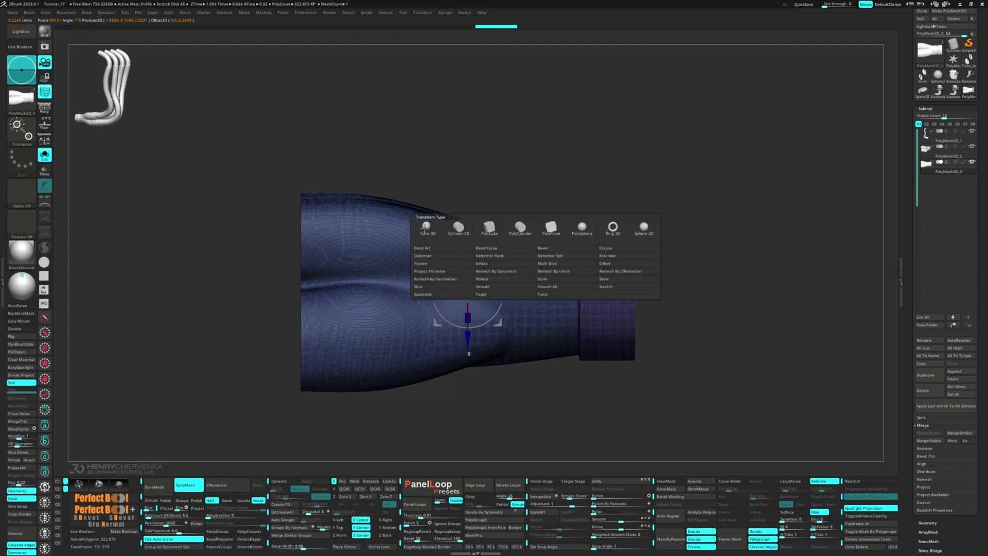
pyautogui.click(617, 271)
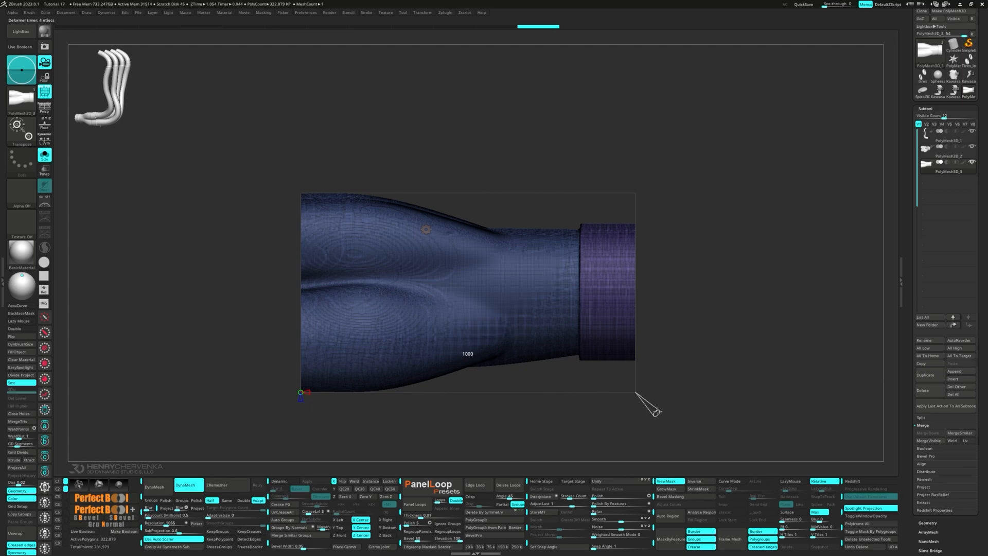
pyautogui.click(657, 411)
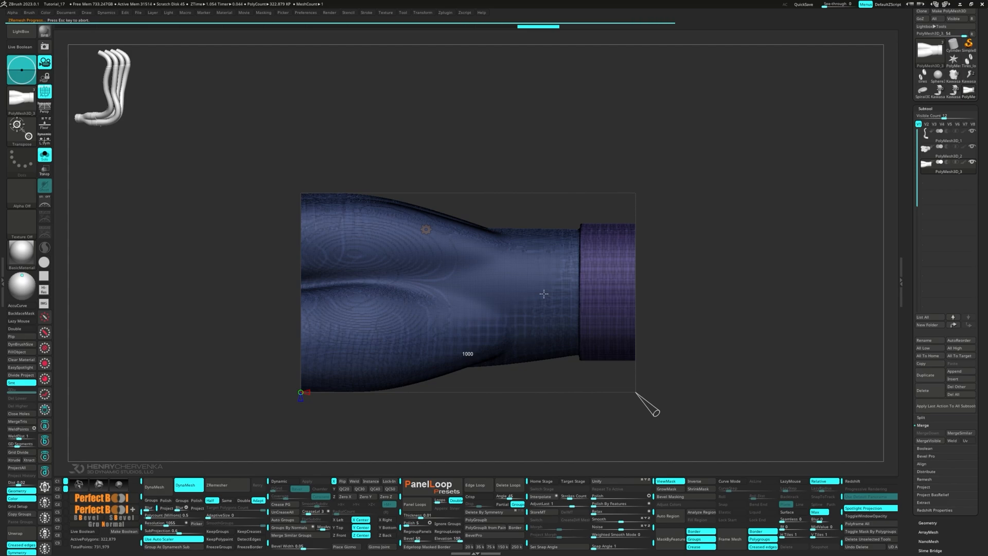
pyautogui.moveTo(533, 294)
pyautogui.mouseDown(button='right')
pyautogui.moveTo(556, 301)
pyautogui.moveTo(530, 336)
pyautogui.moveTo(486, 307)
pyautogui.moveTo(555, 256)
pyautogui.moveTo(525, 256)
pyautogui.moveTo(523, 337)
pyautogui.moveTo(554, 313)
pyautogui.moveTo(509, 339)
pyautogui.mouseUp(button='right')
pyautogui.hotkey('ctrl', 'z')
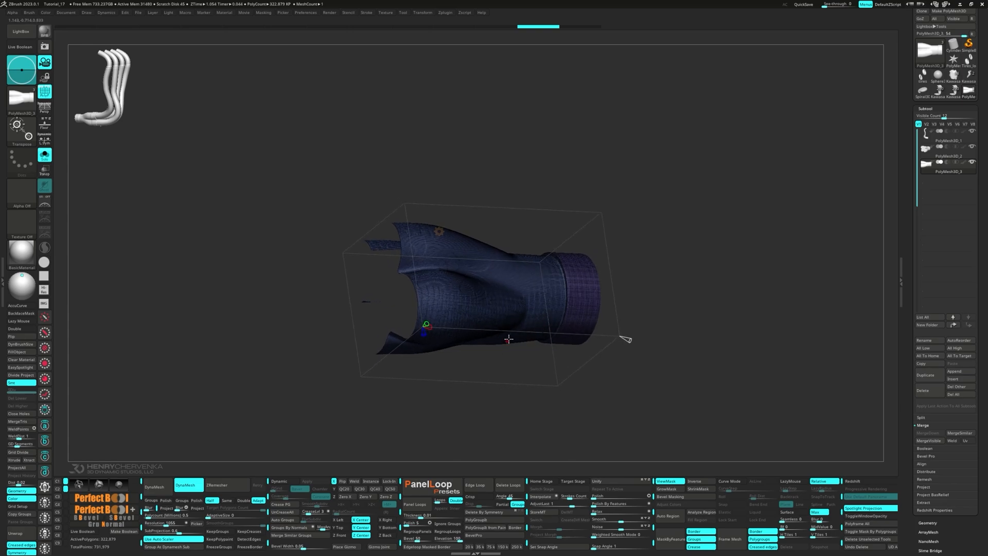
pyautogui.click(438, 231)
pyautogui.click(647, 230)
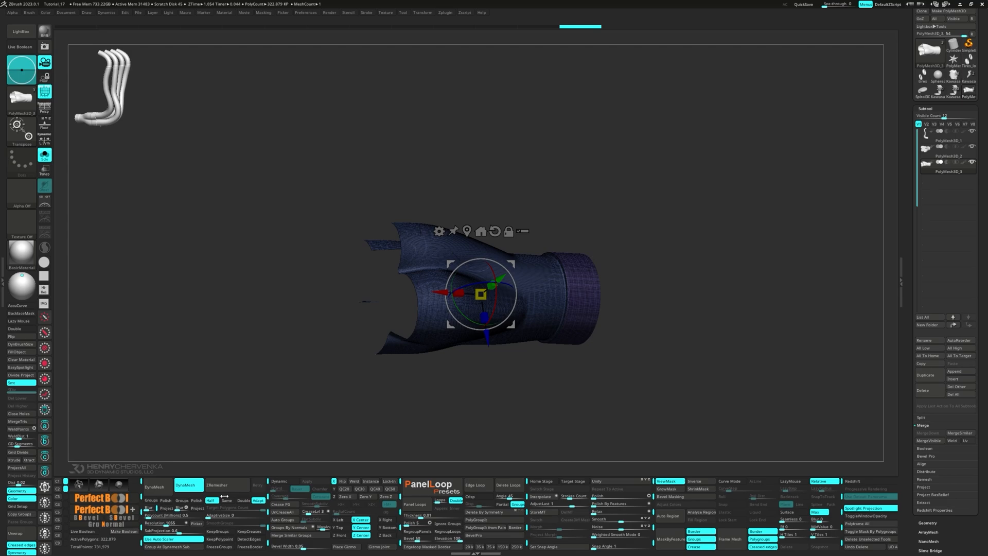
# - Enable KeepGroups, remesh the collector with the Remesh By ZRemesher deformer at 1000 target polygons, and accept the result
pyautogui.click(217, 531)
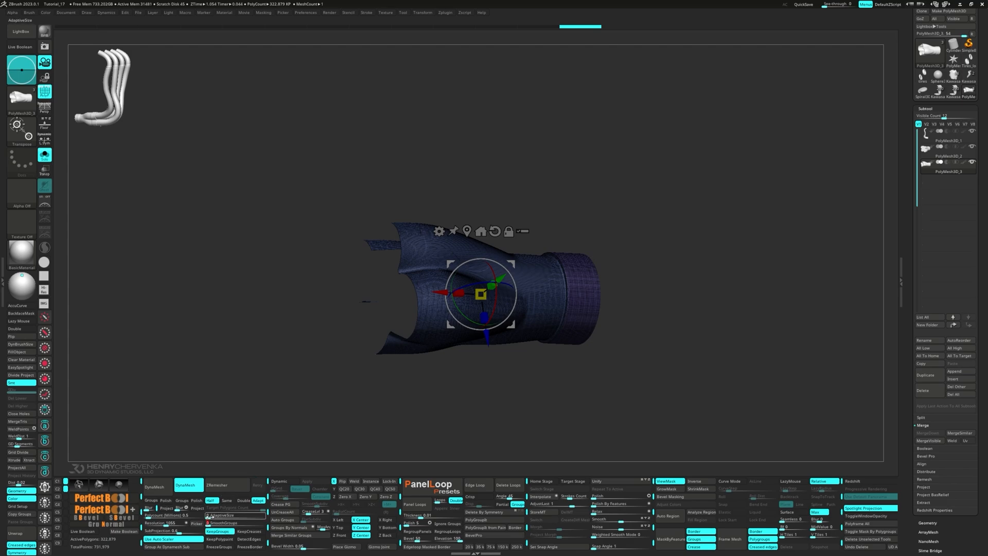
pyautogui.keyDown('ctrl'); pyautogui.moveTo(540, 371); pyautogui.dragTo(546, 375); pyautogui.keyUp('ctrl')
pyautogui.click(439, 231)
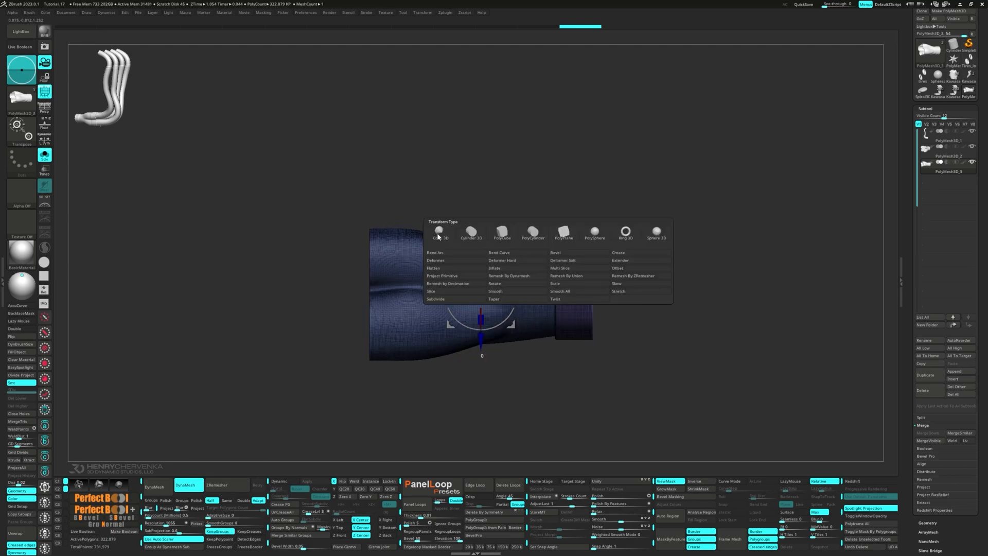
pyautogui.click(641, 276)
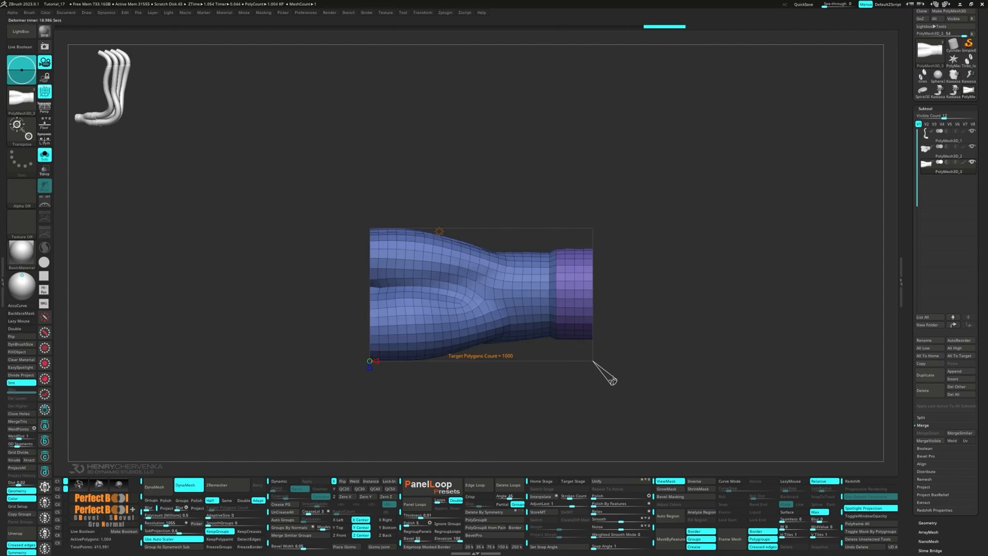
pyautogui.moveTo(551, 324); pyautogui.dragTo(551, 370, button='right')
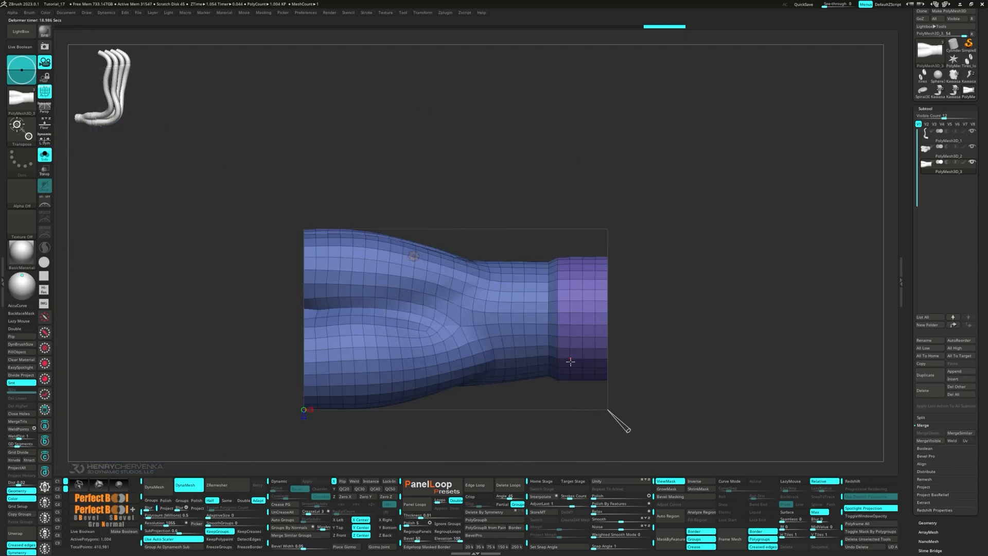
pyautogui.click(414, 256)
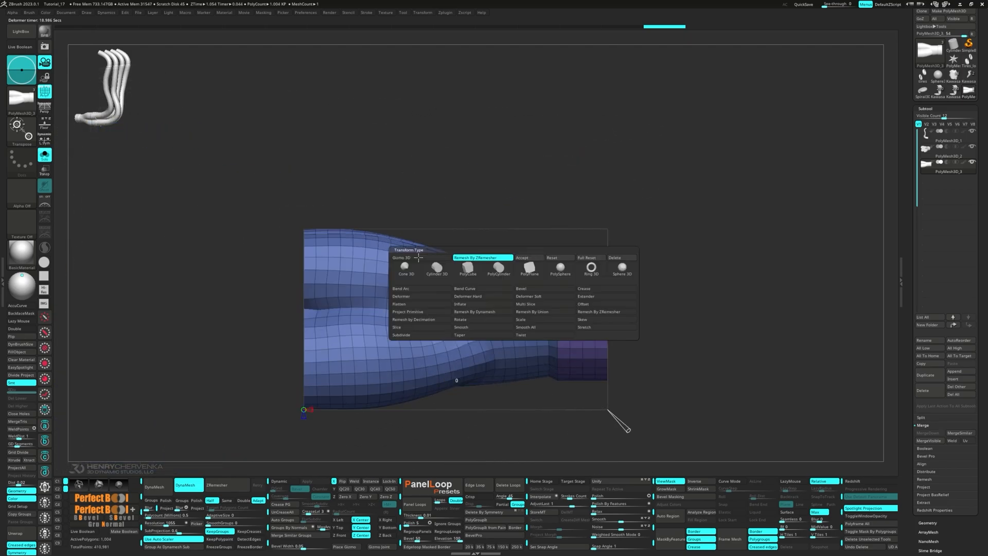
pyautogui.click(529, 259)
# - Mask everything except the edge loop at the outlet band's shoulder, shift that loop slightly toward the pipes, and clear the mask
pyautogui.moveTo(520, 325)
pyautogui.keyDown('ctrl'); pyautogui.mouseDown(button='right')
pyautogui.moveTo(579, 355)
pyautogui.moveTo(545, 337)
pyautogui.moveTo(569, 353)
pyautogui.moveTo(549, 207)
pyautogui.mouseUp(button='right'); pyautogui.keyUp('ctrl')
pyautogui.press('q')
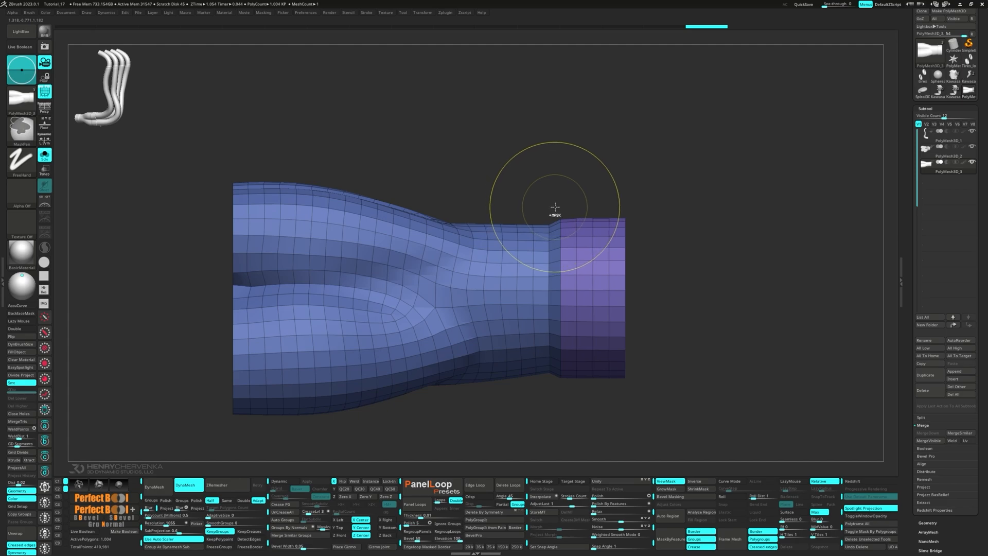
pyautogui.keyDown('ctrl'); pyautogui.moveTo(555, 207); pyautogui.dragTo(562, 398); pyautogui.keyUp('ctrl')
pyautogui.press('w')
pyautogui.click(428, 236)
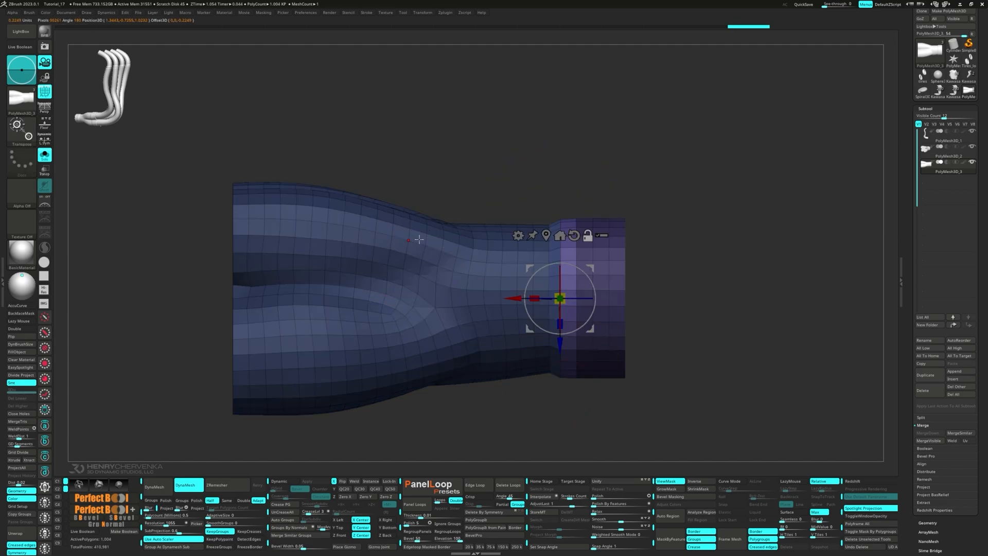
pyautogui.moveTo(515, 299); pyautogui.dragTo(510, 298)
pyautogui.keyDown('ctrl'); pyautogui.moveTo(690, 318); pyautogui.dragTo(710, 334); pyautogui.keyUp('ctrl')
pyautogui.press('q')
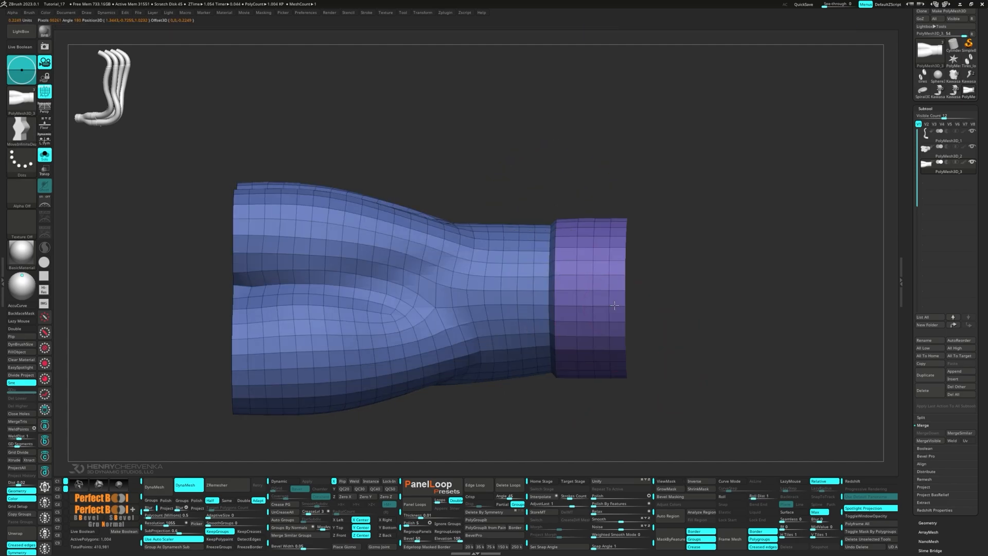
# - Merge the whole collector into a single polygroup and switch to the ZModeler brush
pyautogui.moveTo(690, 319); pyautogui.dragTo(630, 332, button='right')
pyautogui.keyDown('ctrl'); pyautogui.moveTo(630, 332); pyautogui.dragTo(628, 304, button='right'); pyautogui.keyUp('ctrl')
pyautogui.hotkey('ctrl', 'w')
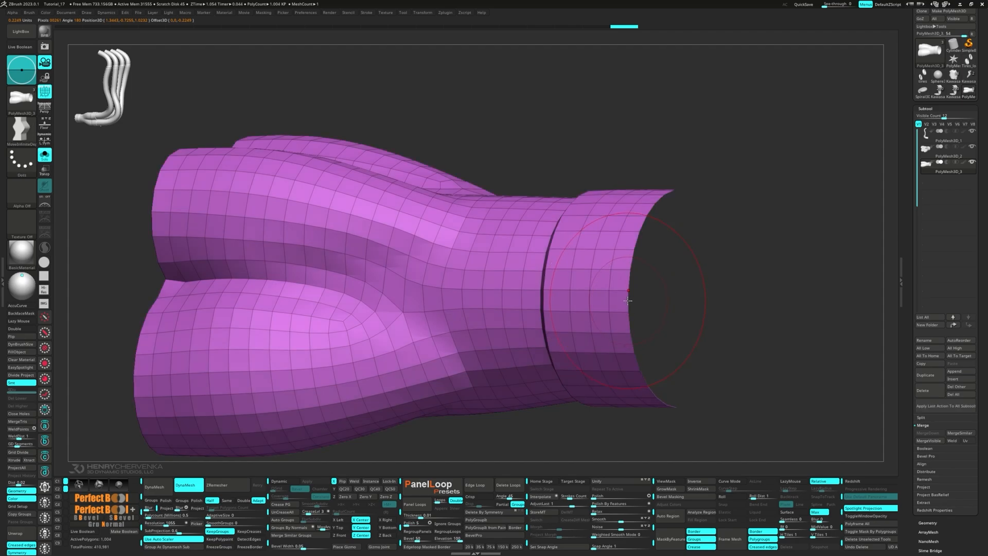
pyautogui.press('space')
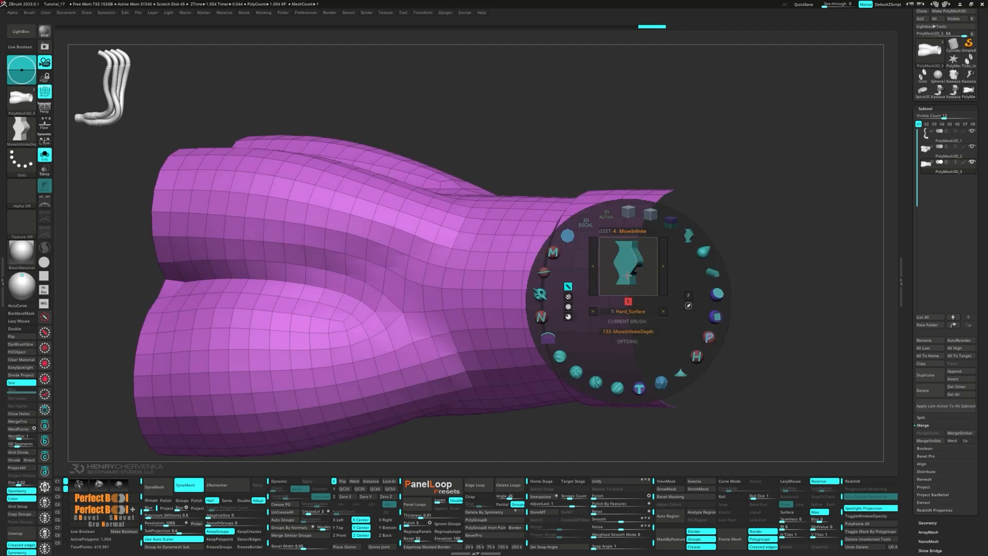
pyautogui.click(628, 212)
# - Try capping the open outlet with the ZModeler edge action Close set to Convex Hole
pyautogui.press('space')
pyautogui.click(547, 315)
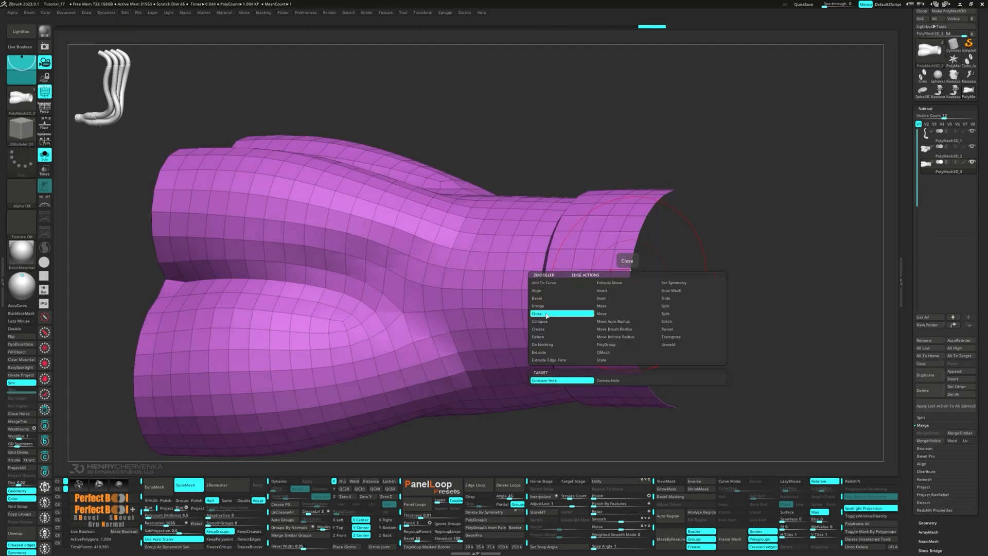
pyautogui.click(607, 381)
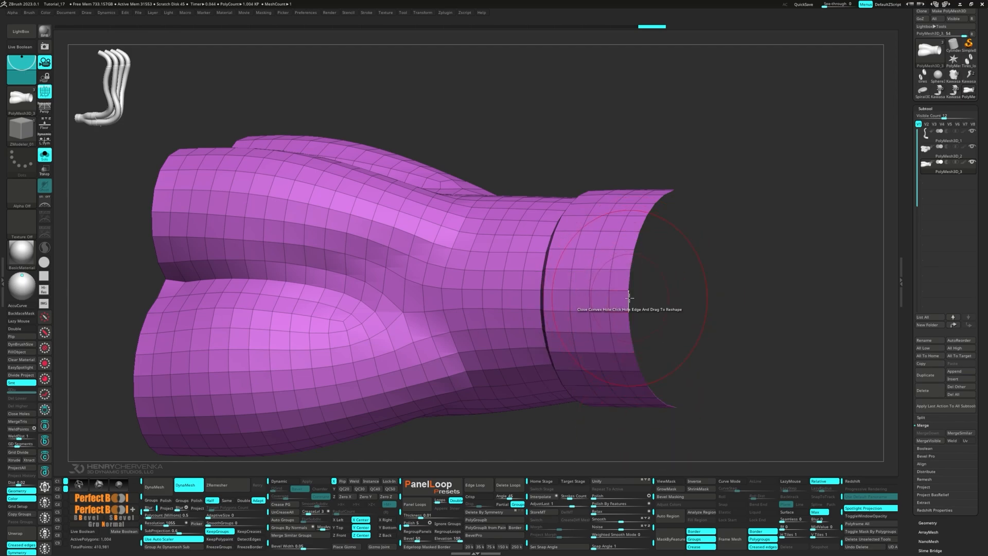
pyautogui.click(629, 296)
pyautogui.keyDown('shift'); pyautogui.moveTo(627, 305); pyautogui.dragTo(411, 289, button='right'); pyautogui.keyUp('shift')
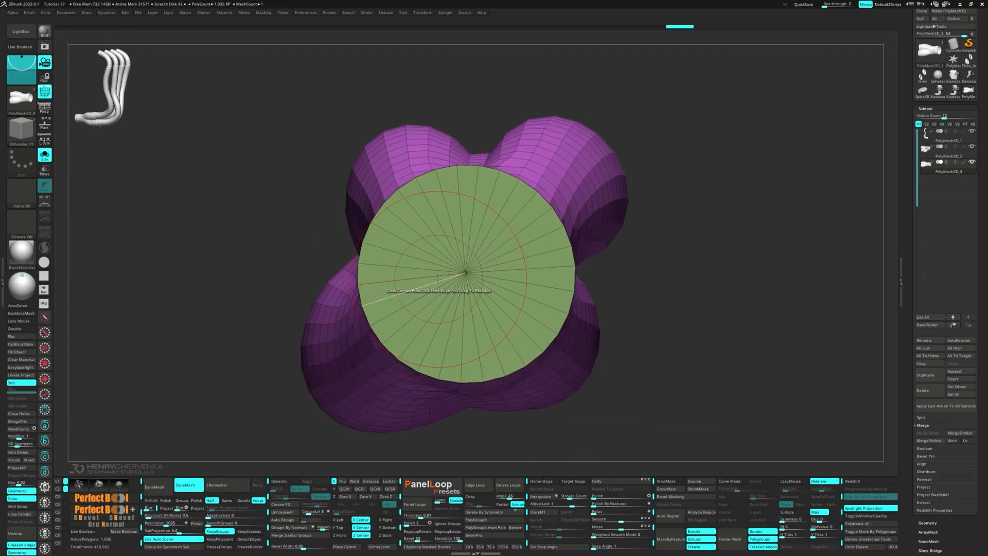
pyautogui.hotkey('alt', 's')
pyautogui.hotkey('alt', 's')
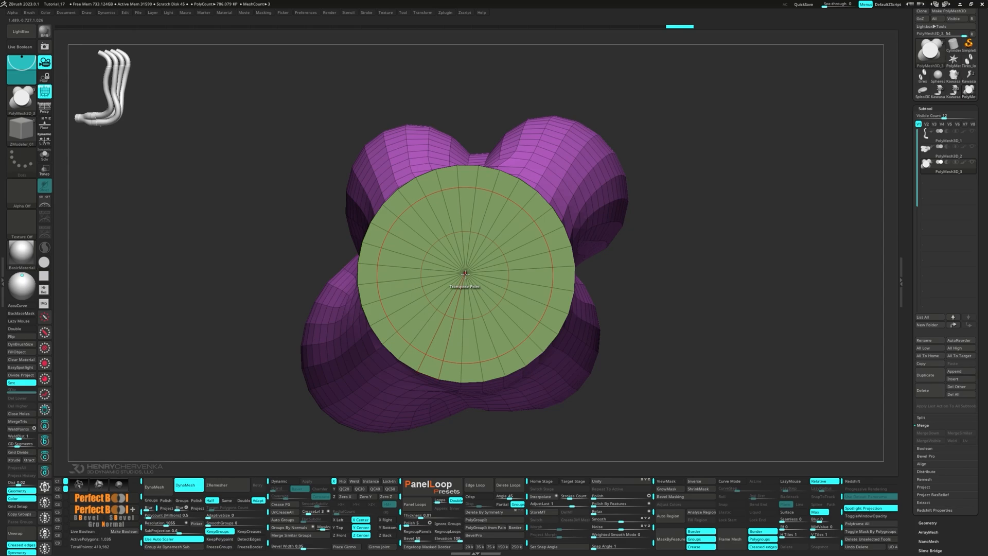
pyautogui.press('m')
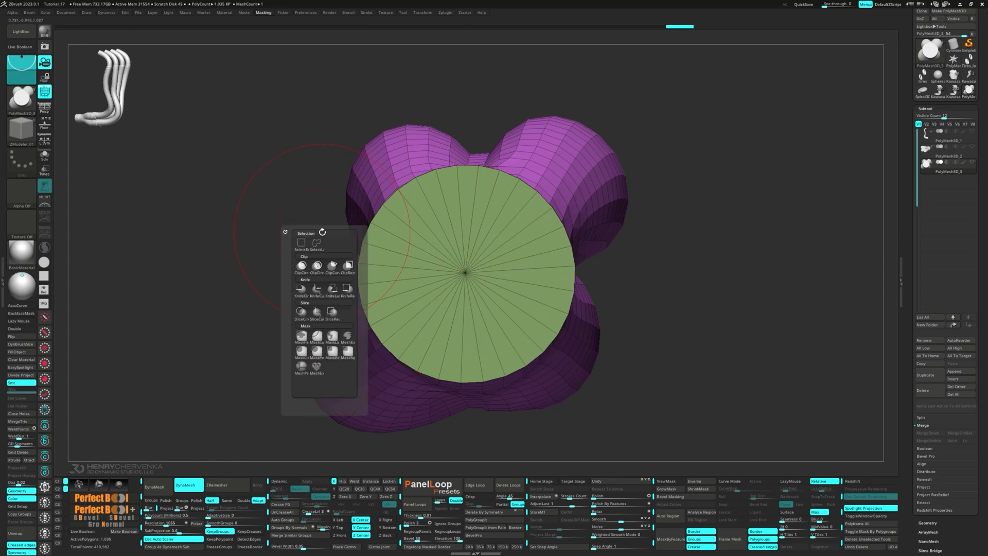
pyautogui.hotkey('ctrl', 'z')
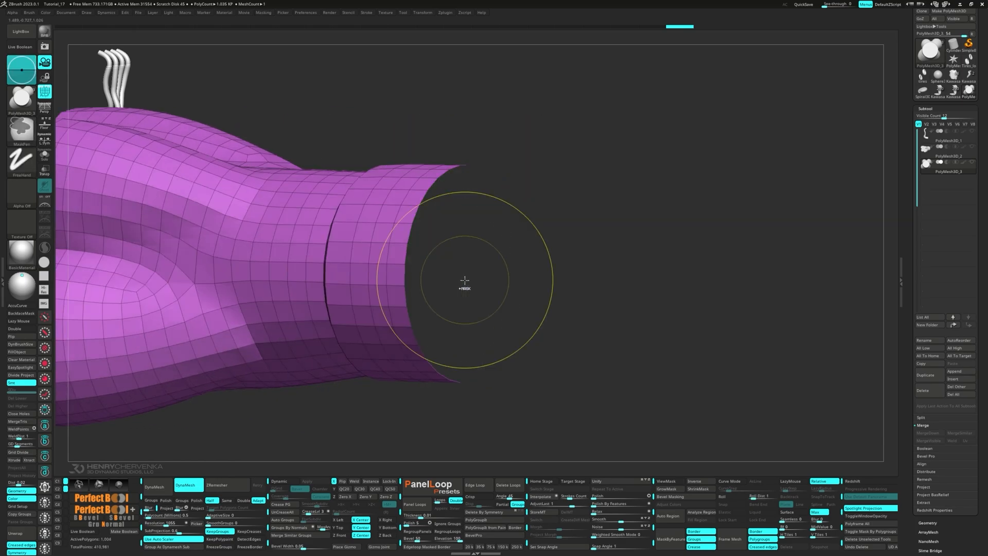
# - Extrude all polygons with ZModeler to give the collector shell a thin wall, and flip its faces
pyautogui.keyDown('ctrl'); pyautogui.moveTo(465, 281); pyautogui.dragTo(420, 263, button='right'); pyautogui.keyUp('ctrl')
pyautogui.press('space')
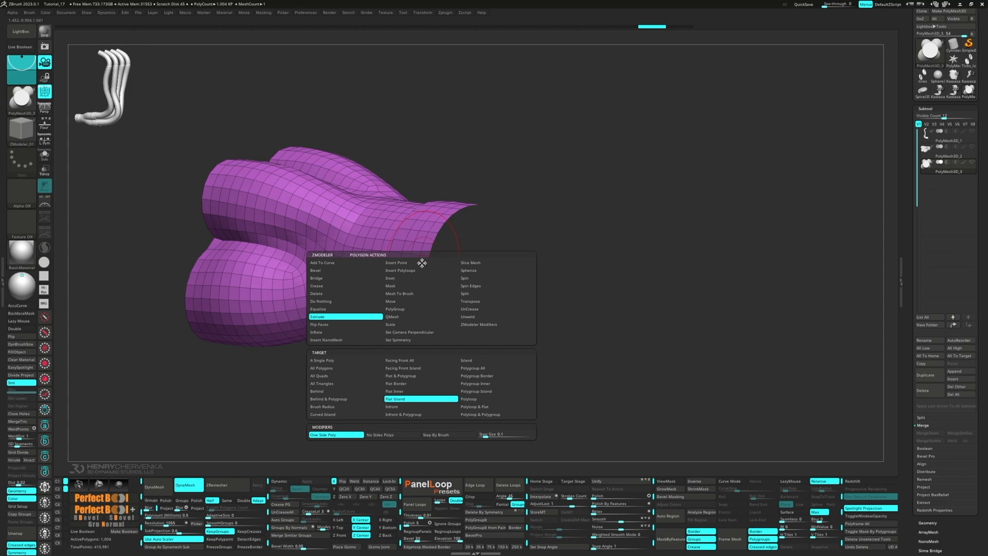
pyautogui.click(328, 371)
pyautogui.keyDown('ctrl'); pyautogui.moveTo(438, 247); pyautogui.dragTo(434, 219, button='right'); pyautogui.keyUp('ctrl')
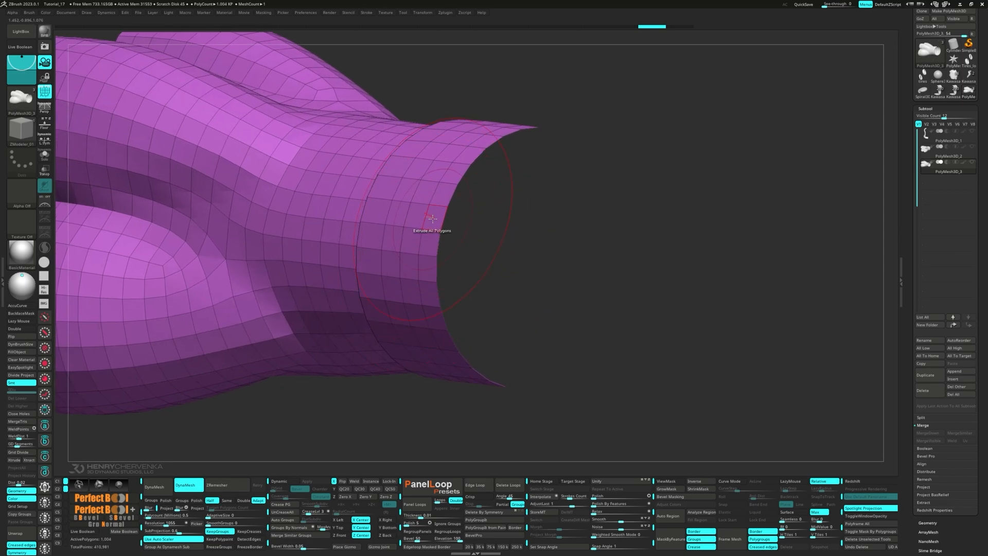
pyautogui.moveTo(433, 219); pyautogui.dragTo(438, 224)
pyautogui.click(35, 336)
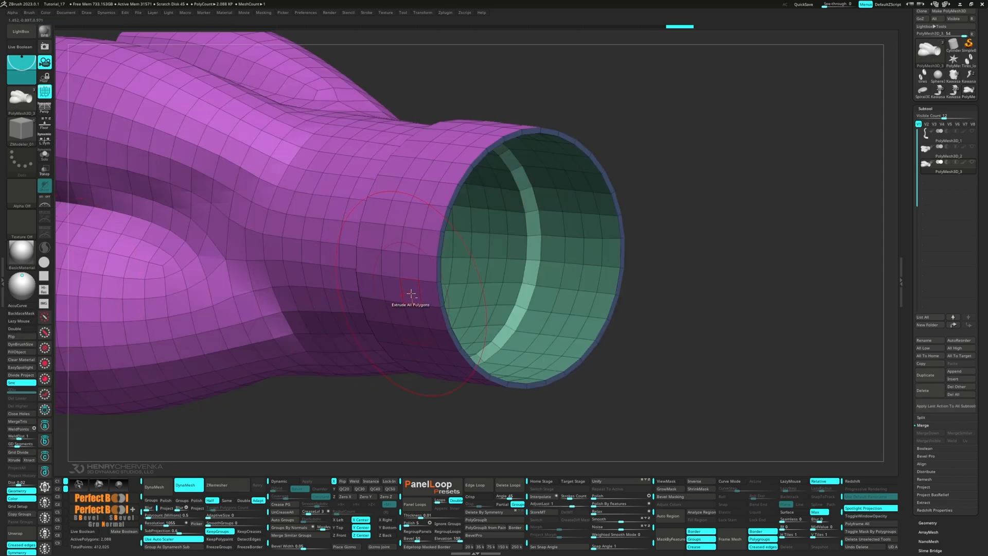
# - Crease the collector shell's edges along its polygroup borders
pyautogui.keyDown('ctrl'); pyautogui.moveTo(410, 297); pyautogui.dragTo(393, 298, button='right'); pyautogui.keyUp('ctrl')
pyautogui.moveTo(394, 298); pyautogui.dragTo(350, 389, button='right')
pyautogui.click(291, 506)
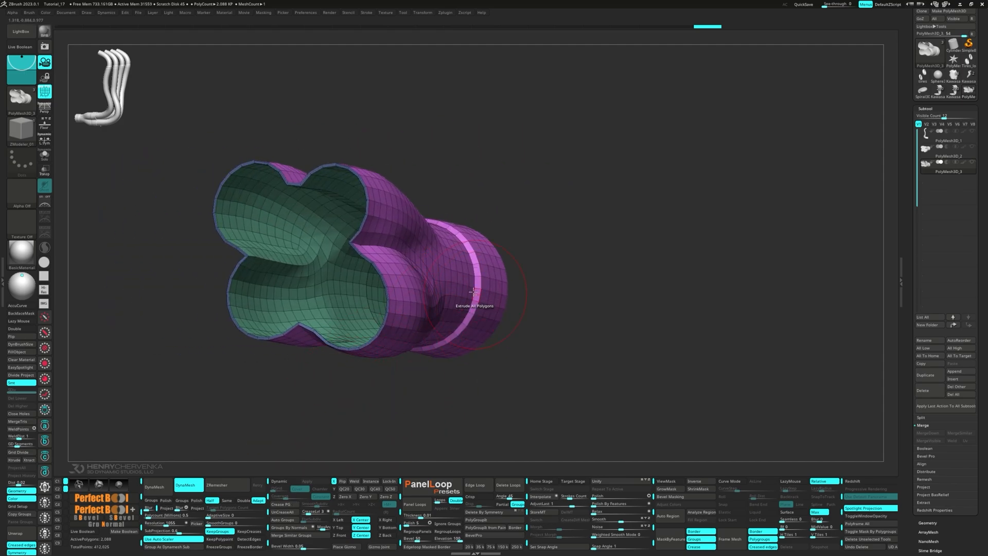
# - Crease the narrow polygon loop at the outlet band's shoulder with the ZModeler polygon action Crease, targeting Polyloop with Outer Targets
pyautogui.keyDown('ctrl'); pyautogui.moveTo(470, 282); pyautogui.dragTo(471, 320, button='right'); pyautogui.keyUp('ctrl')
pyautogui.moveTo(471, 320); pyautogui.dragTo(482, 318, button='right')
pyautogui.press('space')
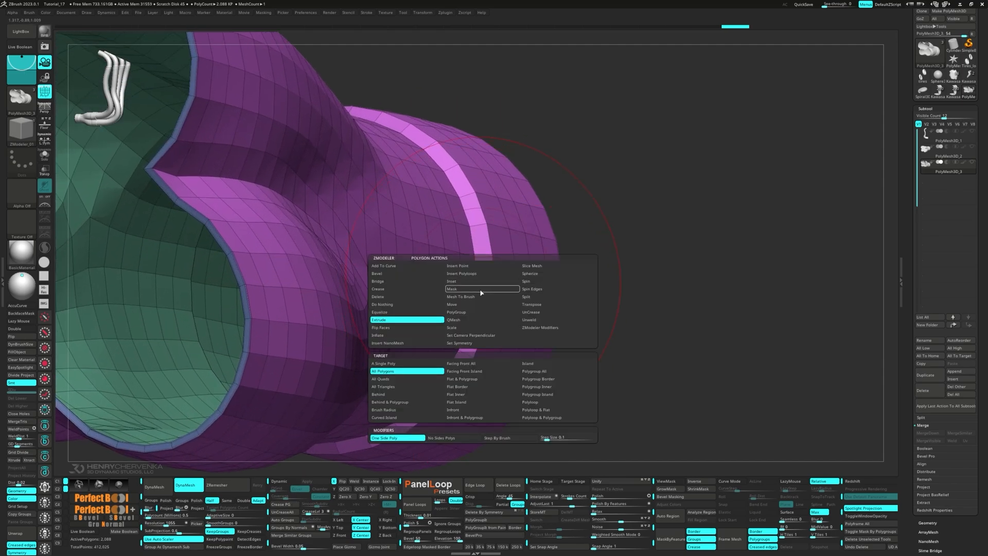
pyautogui.click(381, 289)
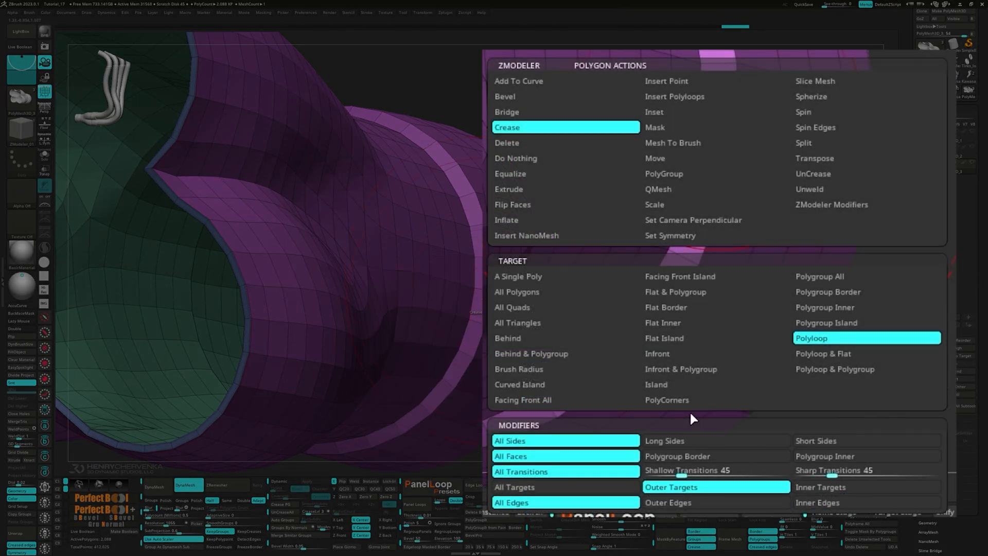
pyautogui.moveTo(445, 285)
pyautogui.mouseDown(button='right')
pyautogui.moveTo(412, 291)
pyautogui.moveTo(474, 308)
pyautogui.mouseUp(button='right')
pyautogui.click(411, 291)
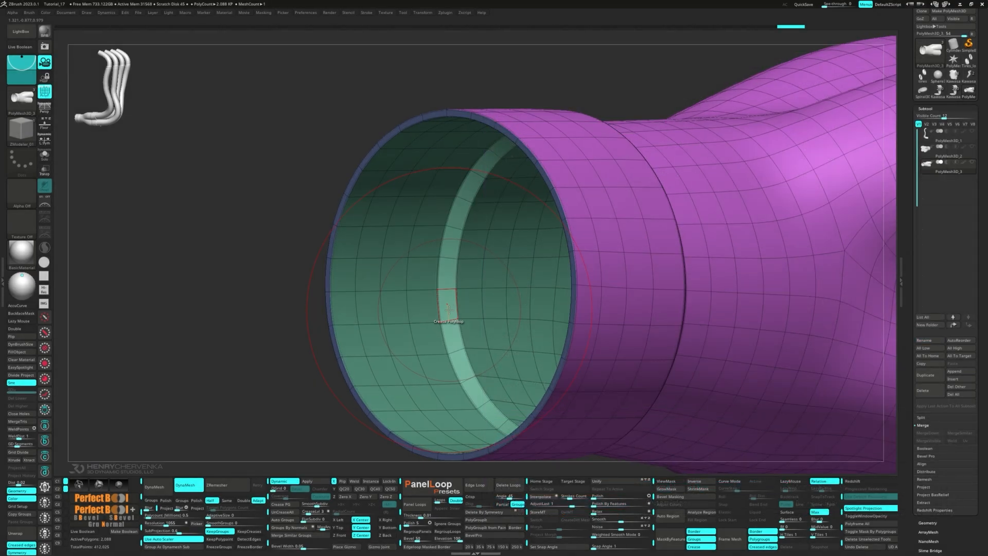
# - Hide the collector's wireframe and preview its surface with dynamic subdivision
pyautogui.hotkey('shift', 'f')
pyautogui.press('f')
pyautogui.moveTo(421, 278)
pyautogui.mouseDown(button='right')
pyautogui.moveTo(451, 319)
pyautogui.moveTo(449, 346)
pyautogui.moveTo(430, 364)
pyautogui.moveTo(401, 339)
pyautogui.moveTo(398, 399)
pyautogui.moveTo(405, 327)
pyautogui.moveTo(460, 281)
pyautogui.moveTo(438, 252)
pyautogui.mouseUp(button='right')
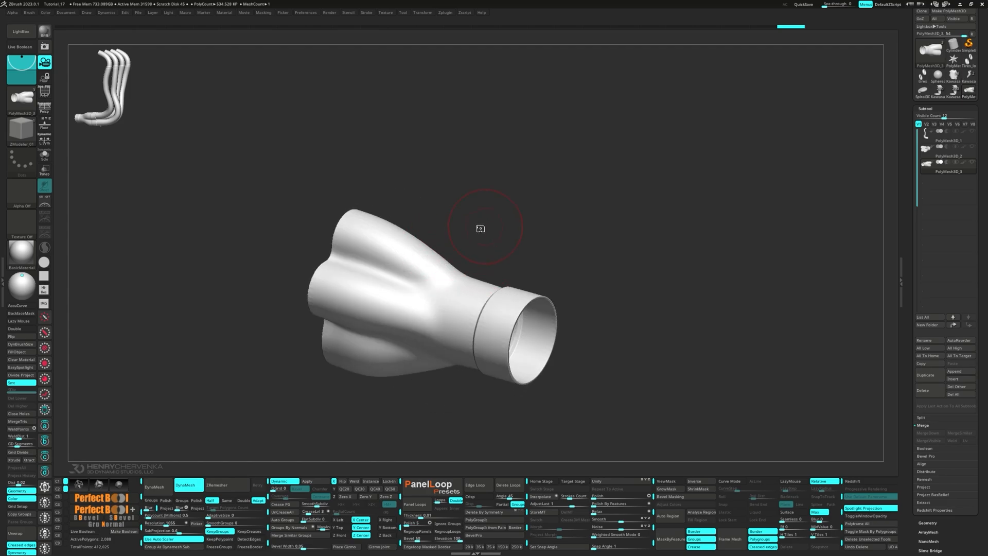
# - Reshape the collector's lobes toward the four-lobed opening with the Move brush, comparing the surface with and without dynamic subdivision
pyautogui.press('space')
pyautogui.click(565, 177)
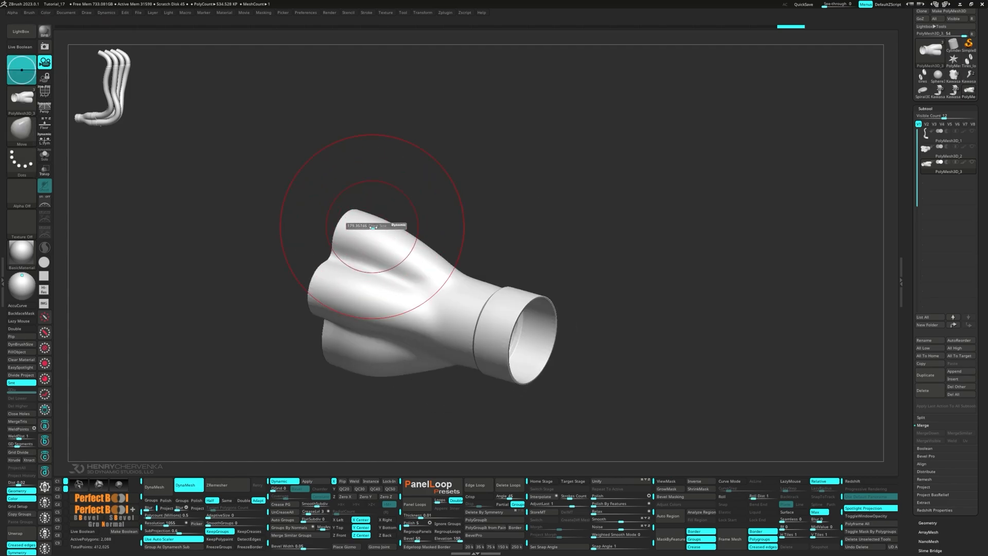
pyautogui.moveTo(374, 226); pyautogui.dragTo(359, 245, button='right')
pyautogui.hotkey('shift', 'd')
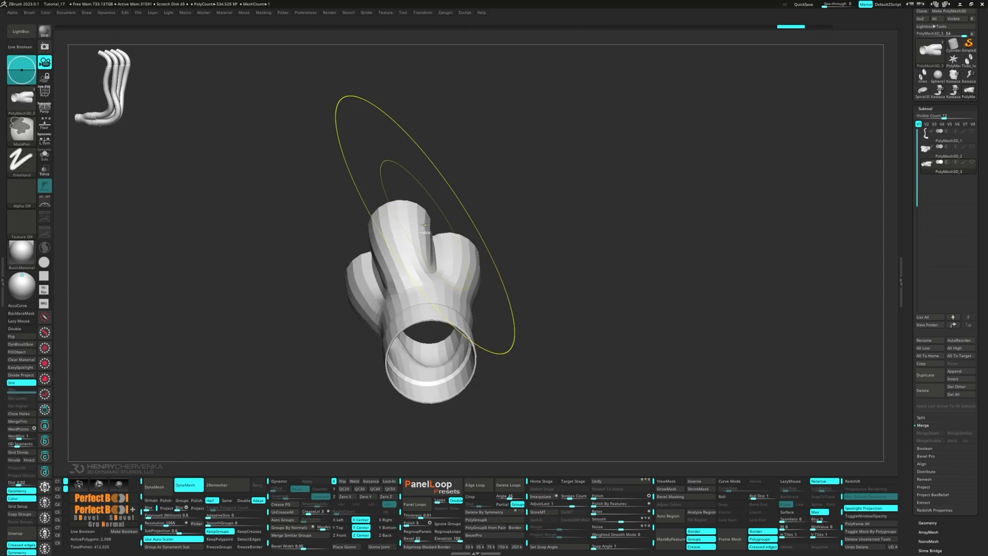
pyautogui.hotkey('shift', 'd')
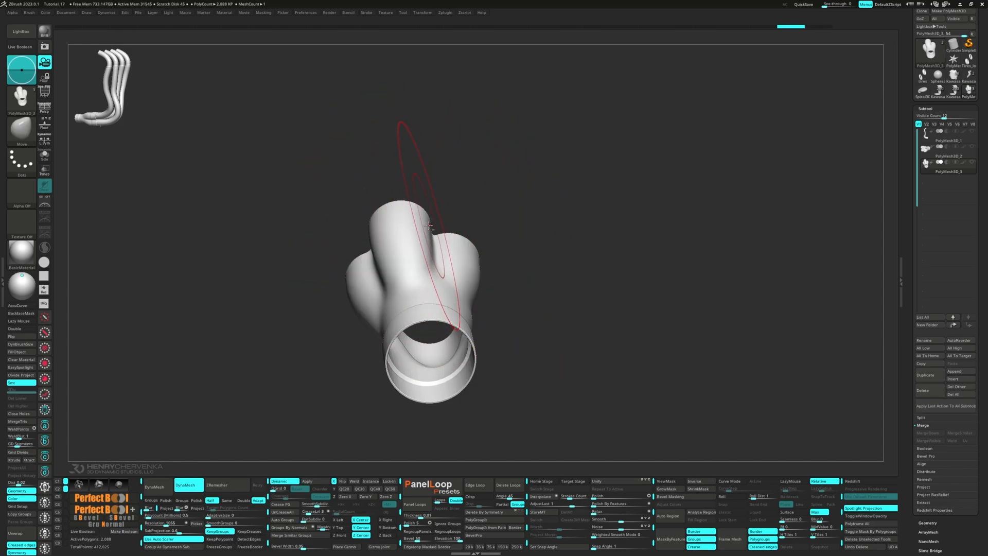
pyautogui.moveTo(430, 225); pyautogui.dragTo(494, 228, button='right')
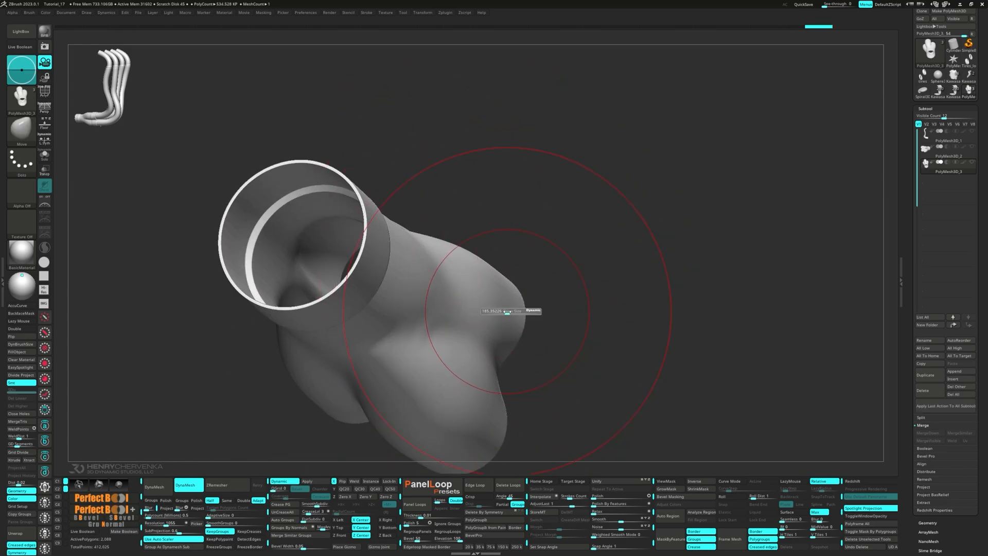
pyautogui.moveTo(517, 325)
pyautogui.mouseDown(button='right')
pyautogui.moveTo(476, 326)
pyautogui.moveTo(479, 288)
pyautogui.moveTo(489, 315)
pyautogui.mouseUp(button='right')
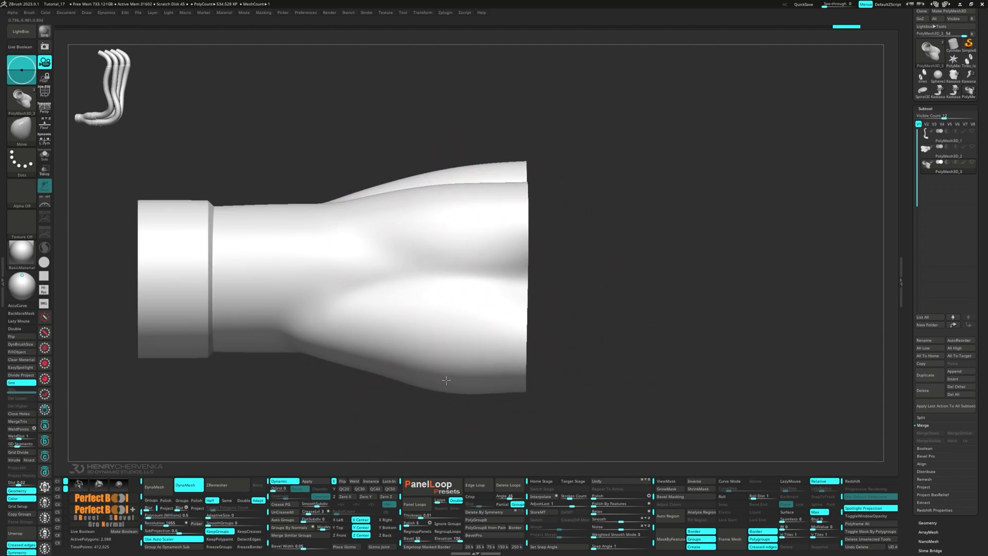
pyautogui.moveTo(448, 383)
pyautogui.mouseDown(button='right')
pyautogui.moveTo(447, 346)
pyautogui.moveTo(498, 326)
pyautogui.moveTo(512, 335)
pyautogui.mouseUp(button='right')
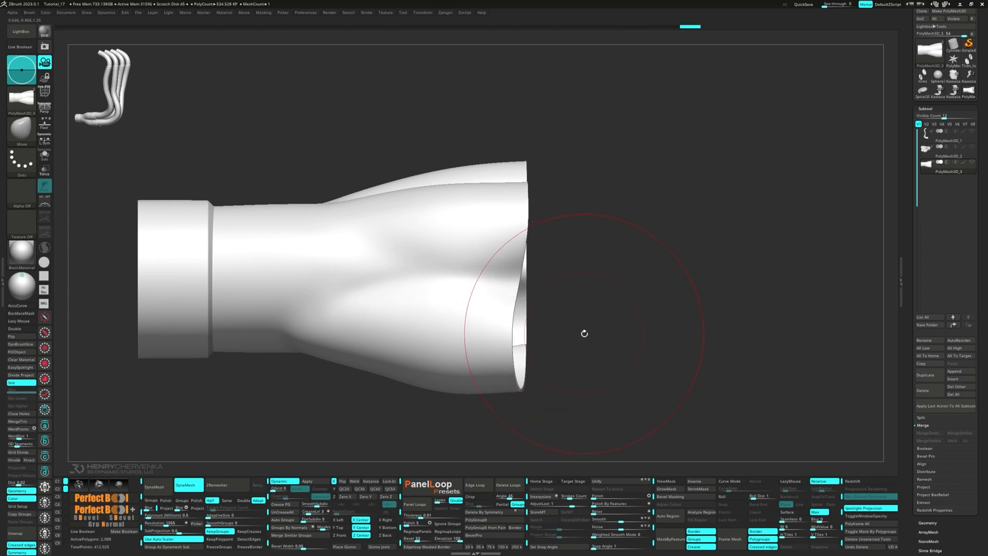
# - Mask the rim polyloop of the four-lobed opening with the ZModeler polygon action Mask, and invert the mask
pyautogui.hotkey('shift', 'f')
pyautogui.moveTo(555, 319)
pyautogui.mouseDown(button='right')
pyautogui.moveTo(475, 331)
pyautogui.moveTo(526, 268)
pyautogui.mouseUp(button='right')
pyautogui.press('space')
pyautogui.click(528, 178)
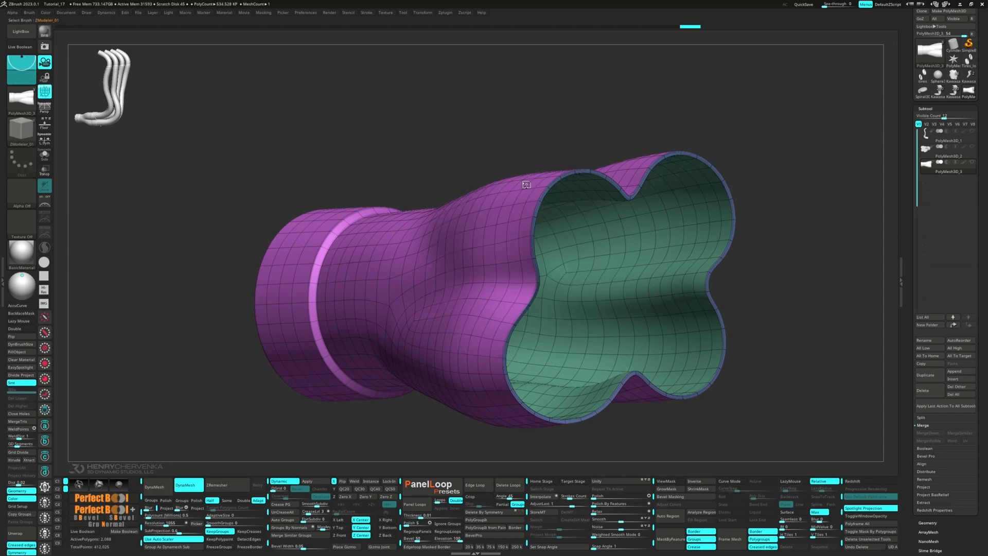
pyautogui.moveTo(550, 193)
pyautogui.mouseDown(button='right')
pyautogui.moveTo(587, 226)
pyautogui.moveTo(523, 205)
pyautogui.moveTo(536, 204)
pyautogui.mouseUp(button='right')
pyautogui.press('space')
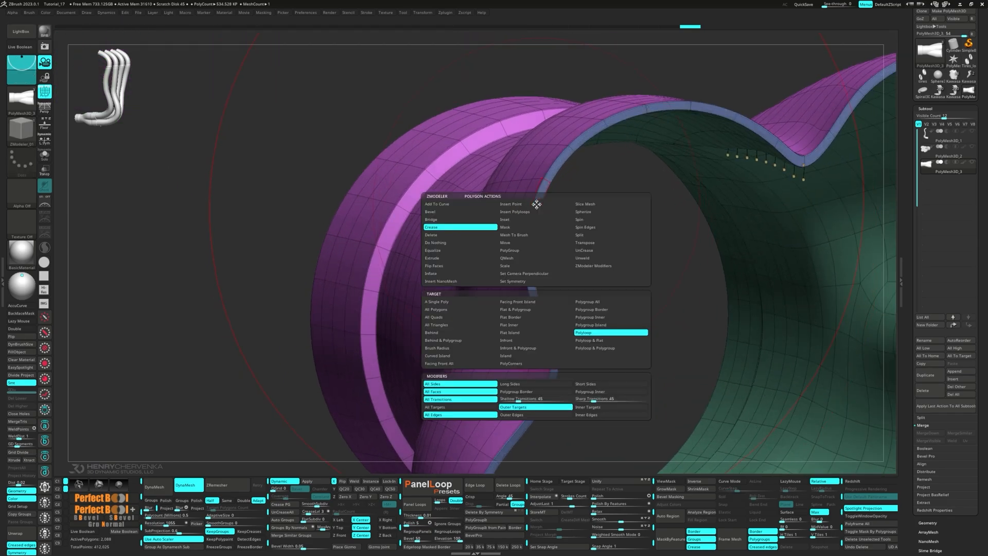
pyautogui.click(504, 265)
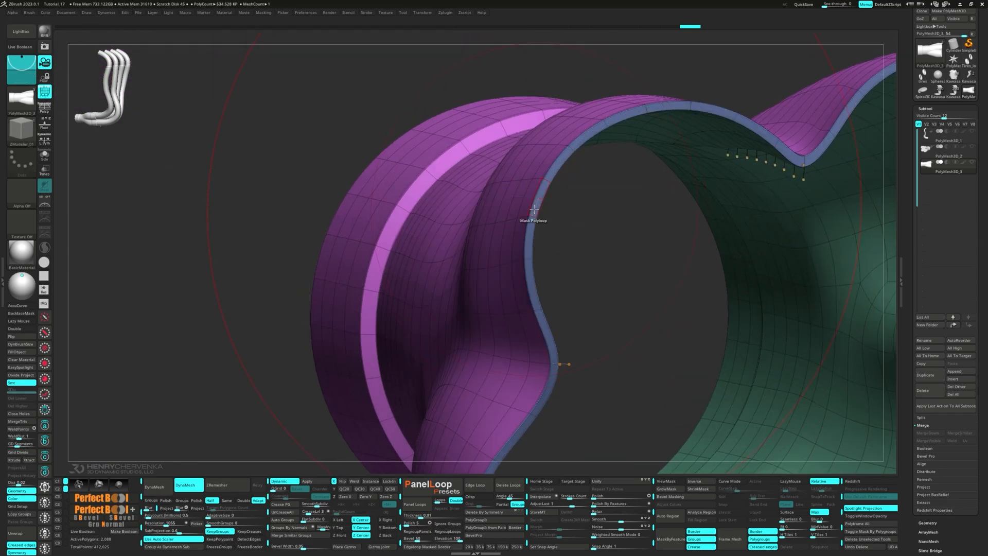
pyautogui.click(533, 220)
pyautogui.keyDown('ctrl'); pyautogui.moveTo(532, 226); pyautogui.dragTo(452, 314, button='right'); pyautogui.keyUp('ctrl')
pyautogui.keyDown('ctrl'); pyautogui.click(414, 276); pyautogui.keyUp('ctrl')
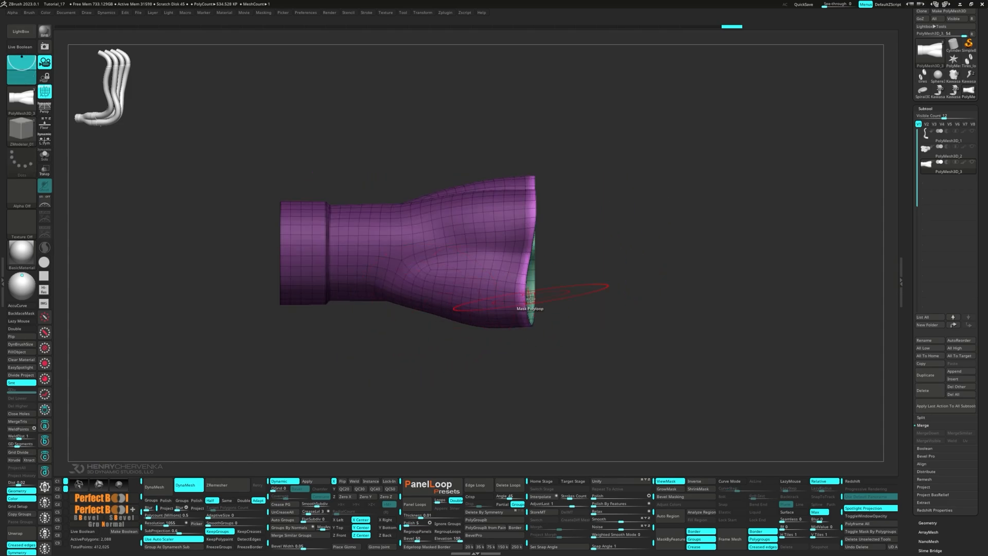
# - Flatten the unmasked rim of the four-lobed opening with a straight vertical ClipCurve cut, and clear the mask
pyautogui.hotkey('ctrl', 'shift')
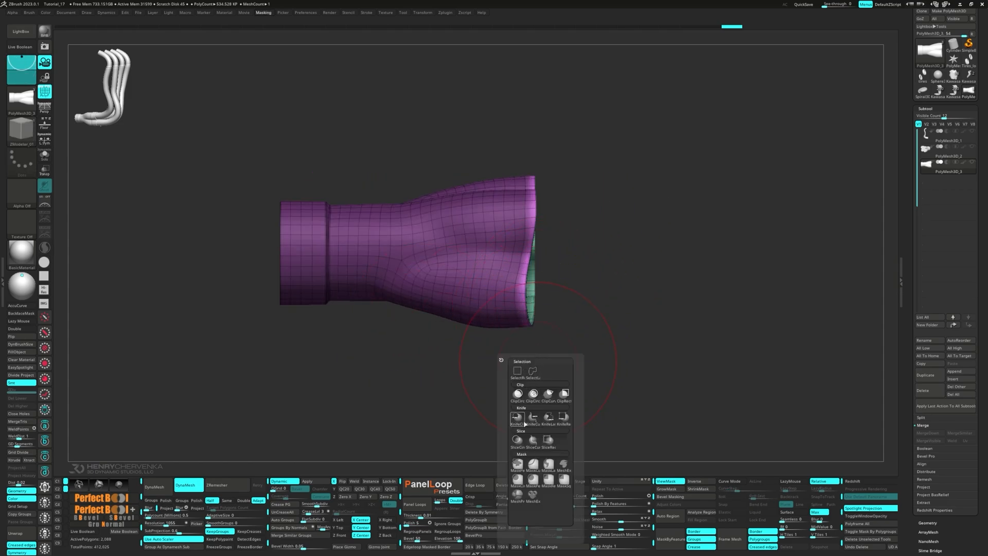
pyautogui.click(551, 400)
pyautogui.moveTo(529, 379)
pyautogui.keyDown('ctrl'); pyautogui.keyDown('shift'); pyautogui.mouseDown()
pyautogui.moveTo(535, 330)
pyautogui.moveTo(510, 128)
pyautogui.moveTo(532, 127)
pyautogui.mouseUp(); pyautogui.keyUp('shift'); pyautogui.keyUp('ctrl')
pyautogui.keyDown('ctrl'); pyautogui.moveTo(567, 246); pyautogui.dragTo(583, 287); pyautogui.keyUp('ctrl')
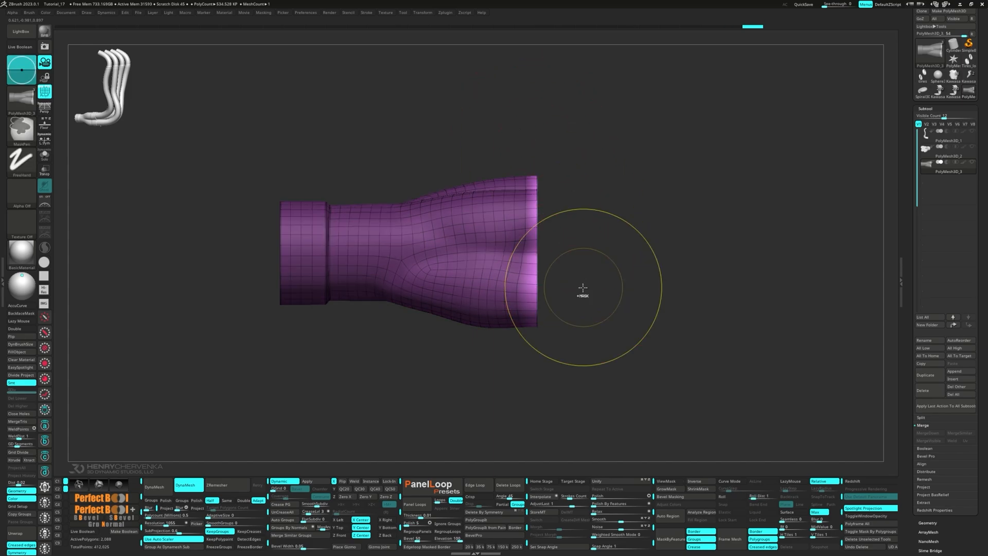
# - Mask the edge loops just behind the four-lobed opening with the ZModeler edge action Mask set to EdgeLoop Complete, and invert the mask
pyautogui.keyDown('ctrl'); pyautogui.moveTo(527, 288); pyautogui.dragTo(593, 319, button='right'); pyautogui.keyUp('ctrl')
pyautogui.keyDown('ctrl'); pyautogui.click(613, 304); pyautogui.keyUp('ctrl')
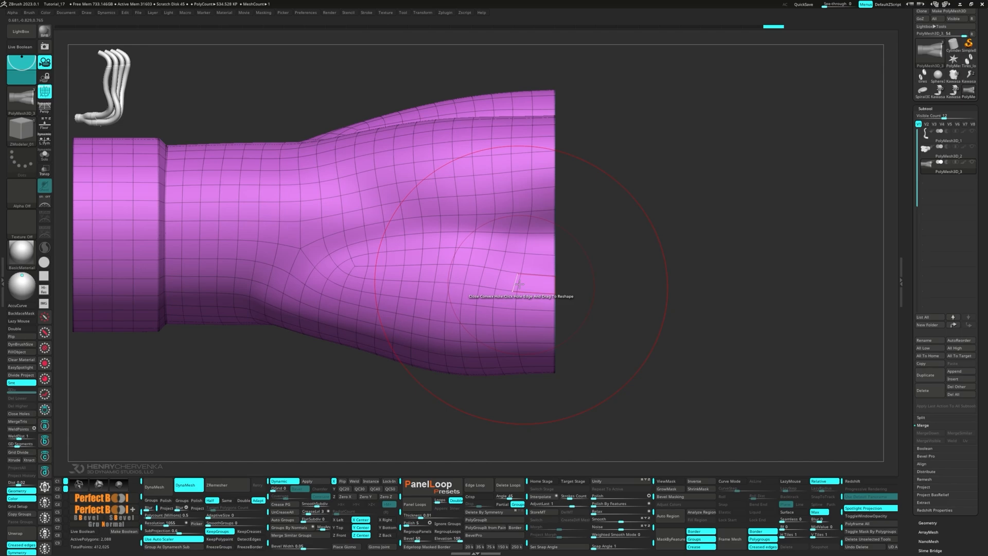
pyautogui.press('space')
pyautogui.click(508, 307)
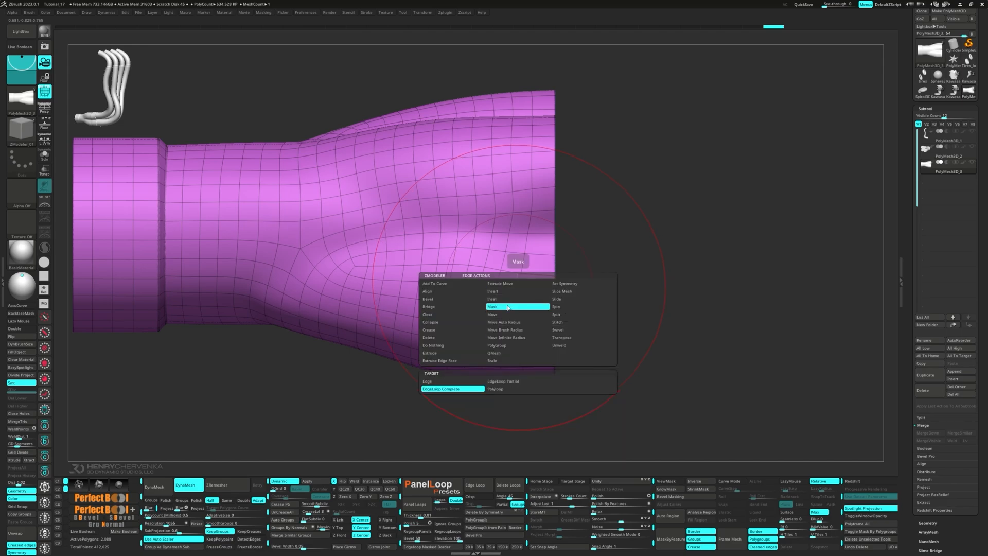
pyautogui.click(517, 383)
pyautogui.click(516, 282)
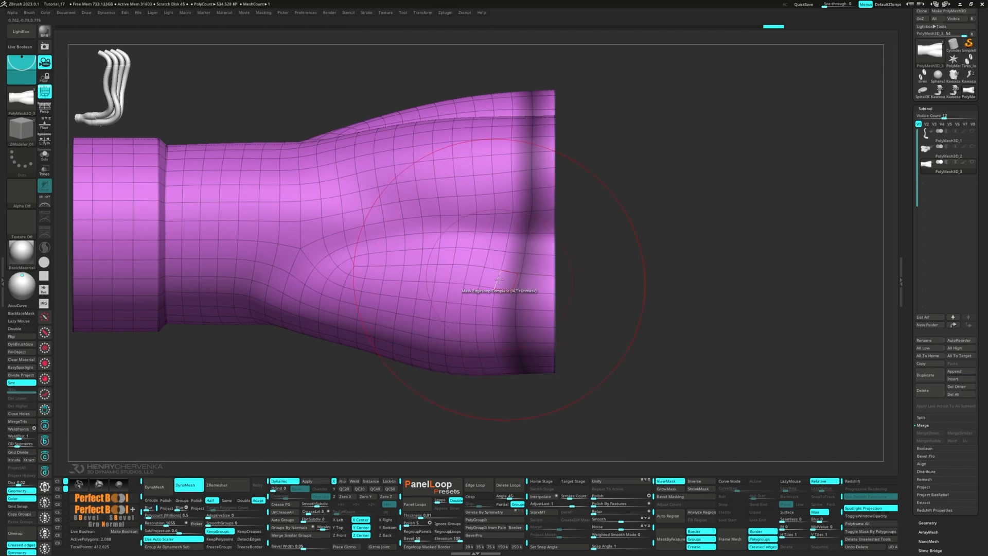
pyautogui.moveTo(506, 281); pyautogui.dragTo(455, 298, button='right')
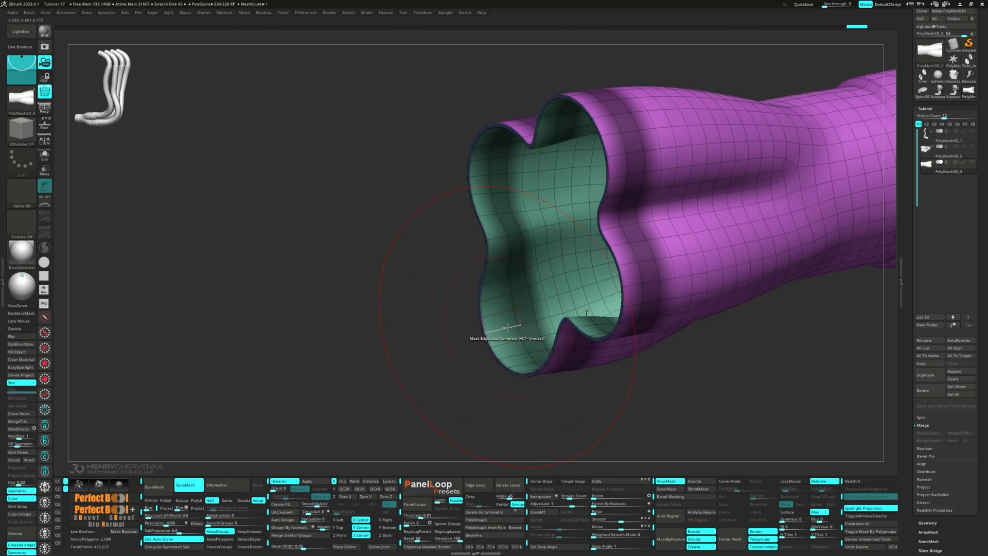
pyautogui.keyDown('ctrl'); pyautogui.moveTo(438, 378); pyautogui.dragTo(664, 294, button='right'); pyautogui.keyUp('ctrl')
pyautogui.keyDown('ctrl'); pyautogui.click(424, 356); pyautogui.keyUp('ctrl')
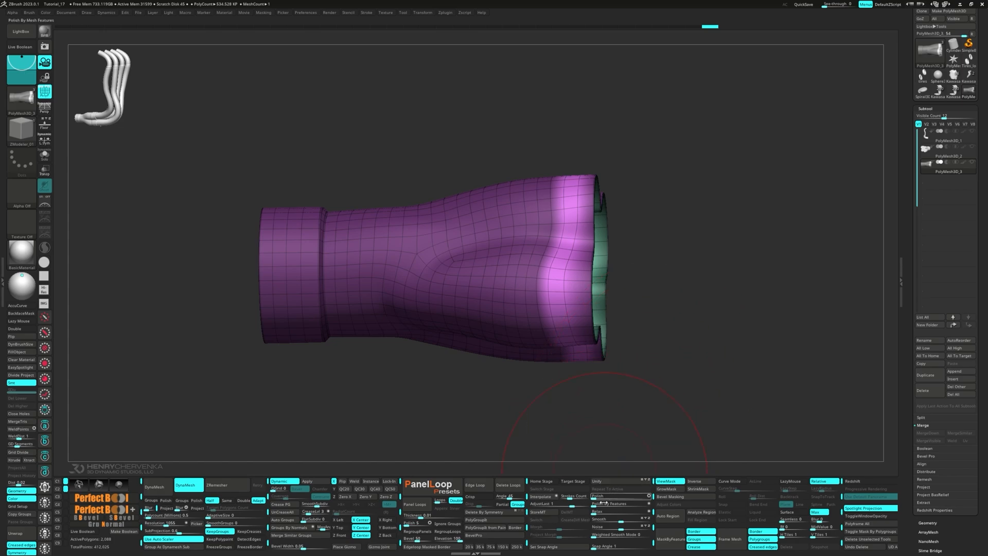
# - Polish the unmasked band behind the four-lobed opening by features, and clear the mask
pyautogui.moveTo(601, 504); pyautogui.dragTo(601, 504)
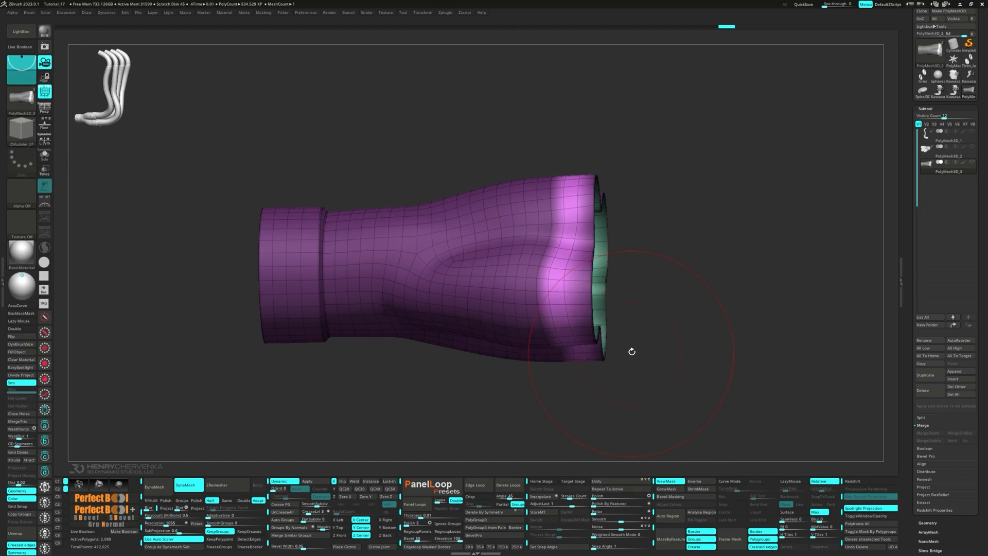
pyautogui.keyDown('shift'); pyautogui.moveTo(631, 350); pyautogui.dragTo(615, 364, button='right'); pyautogui.keyUp('shift')
pyautogui.keyDown('ctrl'); pyautogui.moveTo(608, 339); pyautogui.dragTo(623, 356); pyautogui.keyUp('ctrl')
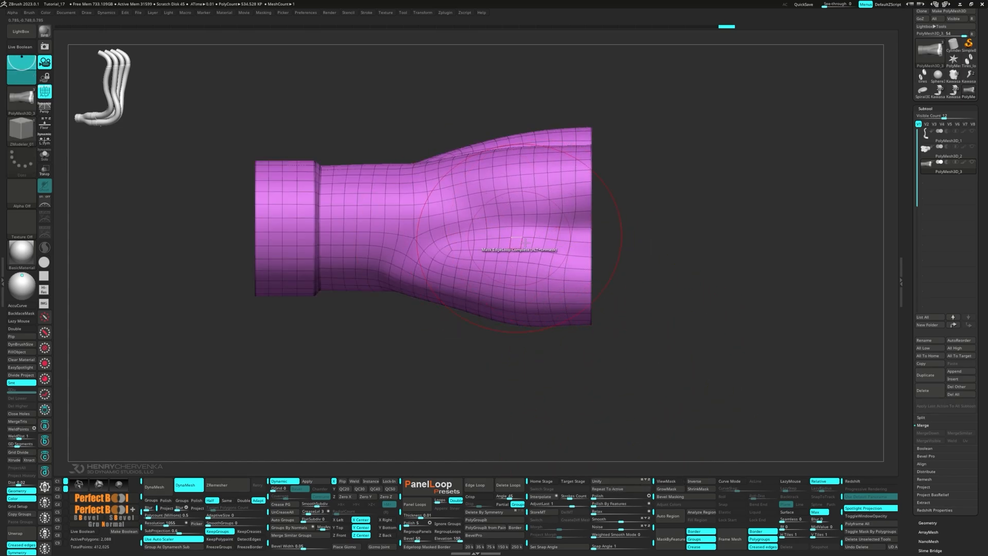
# - Store a morph target and mask the collector's neck, outlet and opening rim, leaving the lobed section unmasked
pyautogui.moveTo(574, 331); pyautogui.dragTo(556, 319, button='right')
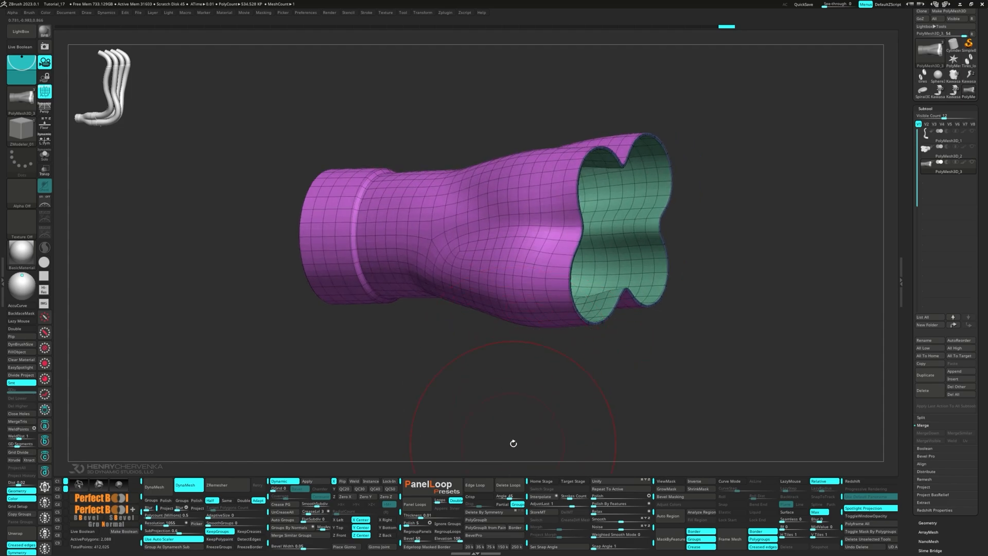
pyautogui.moveTo(549, 364); pyautogui.dragTo(554, 396, button='right')
pyautogui.keyDown('ctrl'); pyautogui.moveTo(481, 100); pyautogui.dragTo(585, 392); pyautogui.keyUp('ctrl')
pyautogui.keyDown('ctrl'); pyautogui.click(635, 367); pyautogui.keyUp('ctrl')
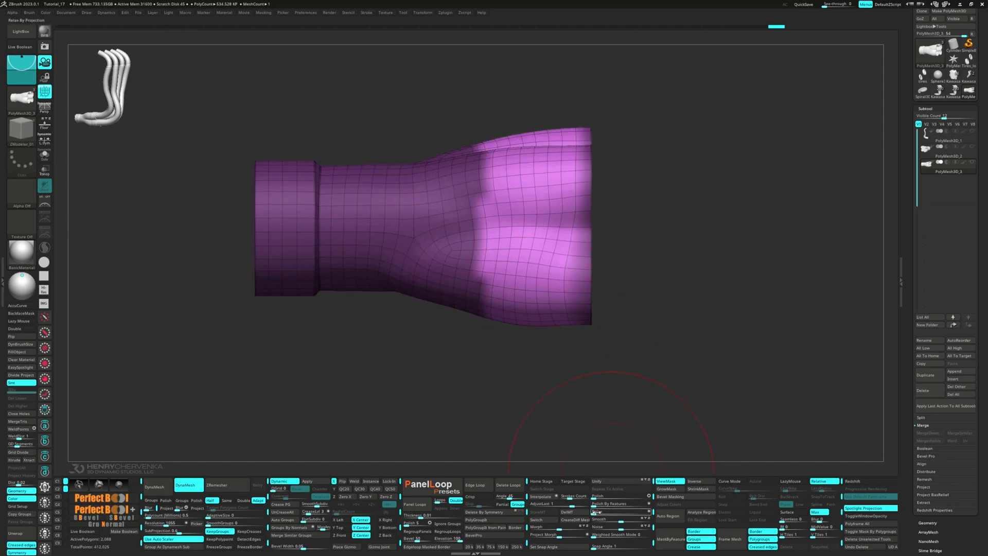
# - Even out the lobed section's topology with Relax and Polish By Features, and project the unmasked collector back onto the stored morph target
pyautogui.click(624, 512)
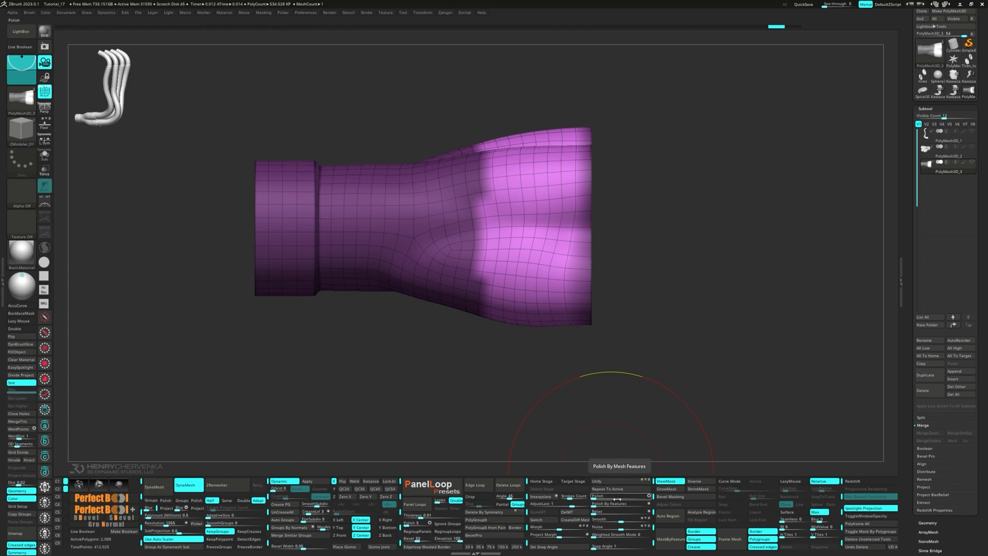
pyautogui.click(624, 504)
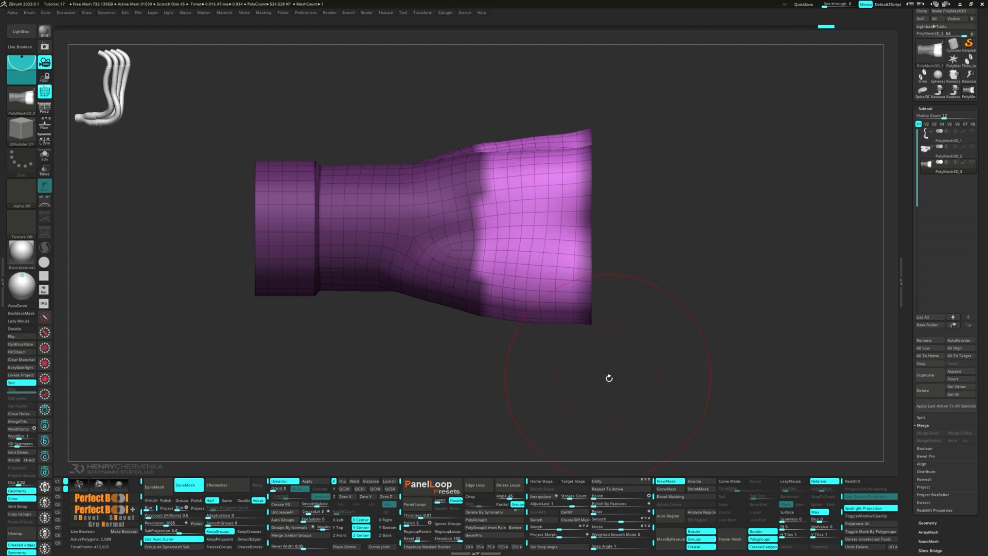
pyautogui.keyDown('ctrl'); pyautogui.moveTo(595, 372); pyautogui.dragTo(622, 390); pyautogui.keyUp('ctrl')
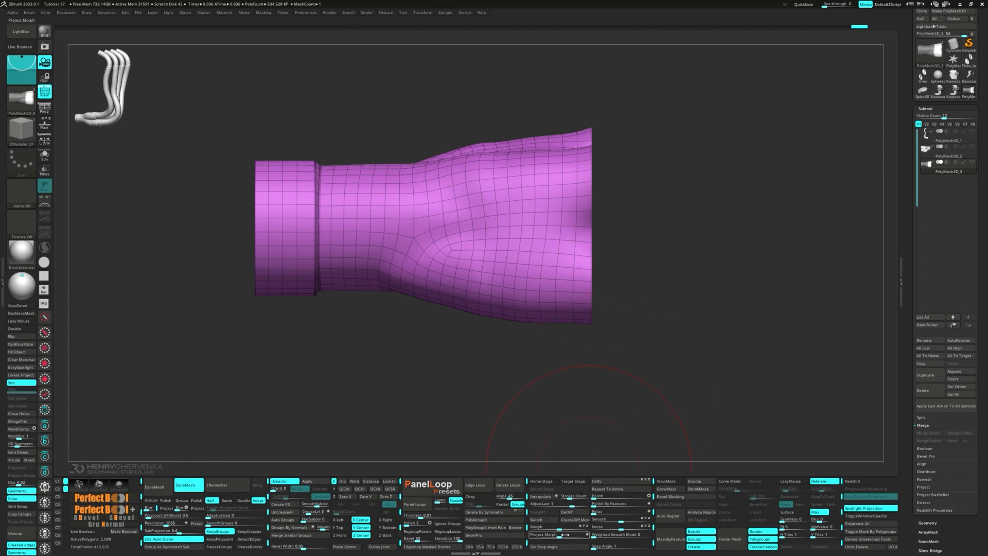
pyautogui.moveTo(560, 535); pyautogui.dragTo(590, 537)
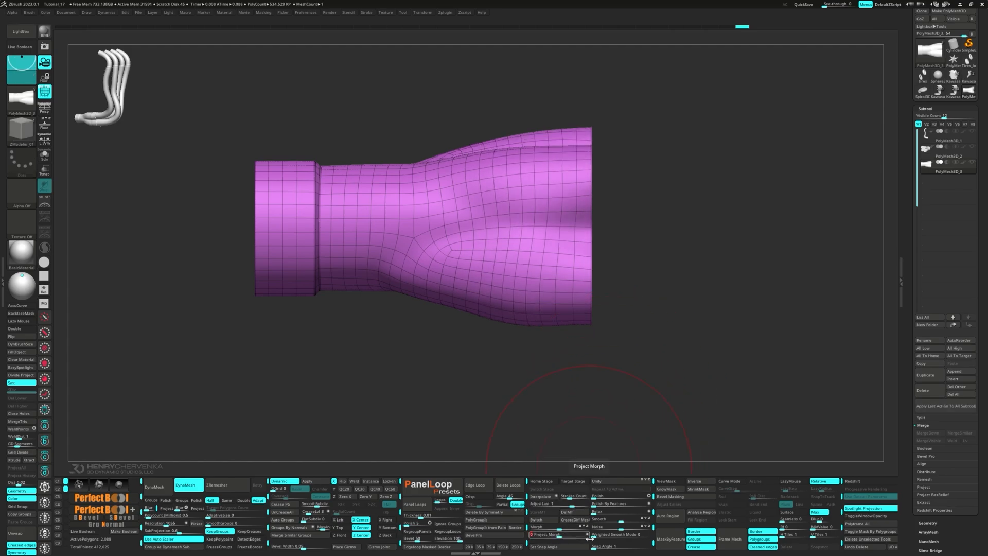
# - Compare the collector's topology before and after the polishing by scrubbing through the undo history
pyautogui.moveTo(507, 363); pyautogui.dragTo(509, 318)
pyautogui.moveTo(736, 29); pyautogui.dragTo(627, 31)
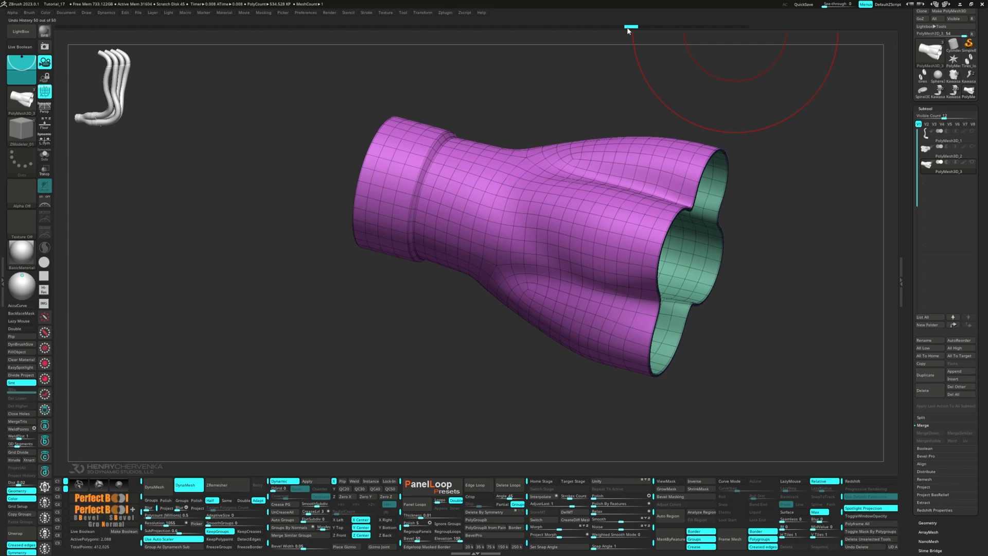
pyautogui.moveTo(611, 110); pyautogui.dragTo(622, 68)
pyautogui.keyDown('alt'); pyautogui.moveTo(719, 177); pyautogui.dragTo(481, 66); pyautogui.keyUp('alt')
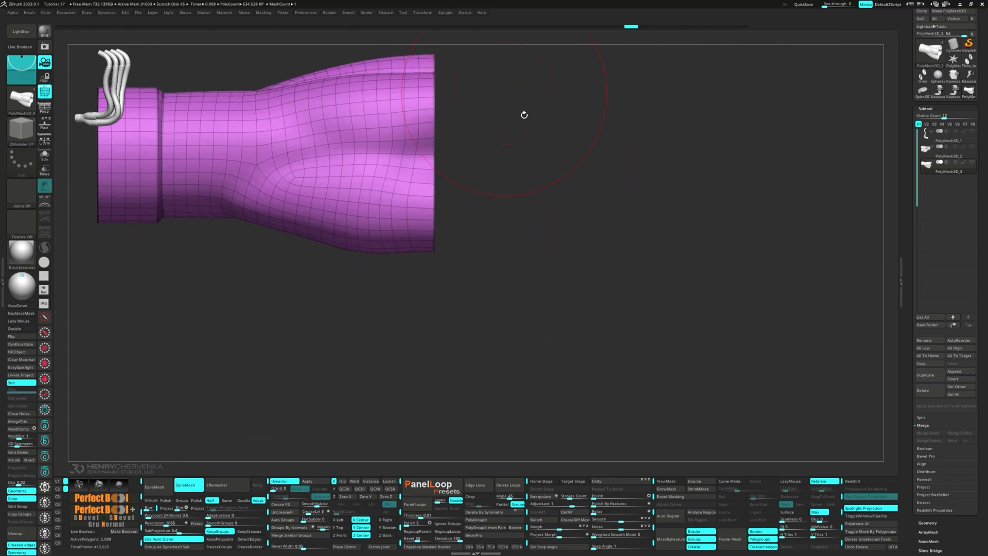
pyautogui.moveTo(631, 28); pyautogui.dragTo(770, 34)
pyautogui.keyDown('alt'); pyautogui.moveTo(739, 152); pyautogui.dragTo(522, 302); pyautogui.keyUp('alt')
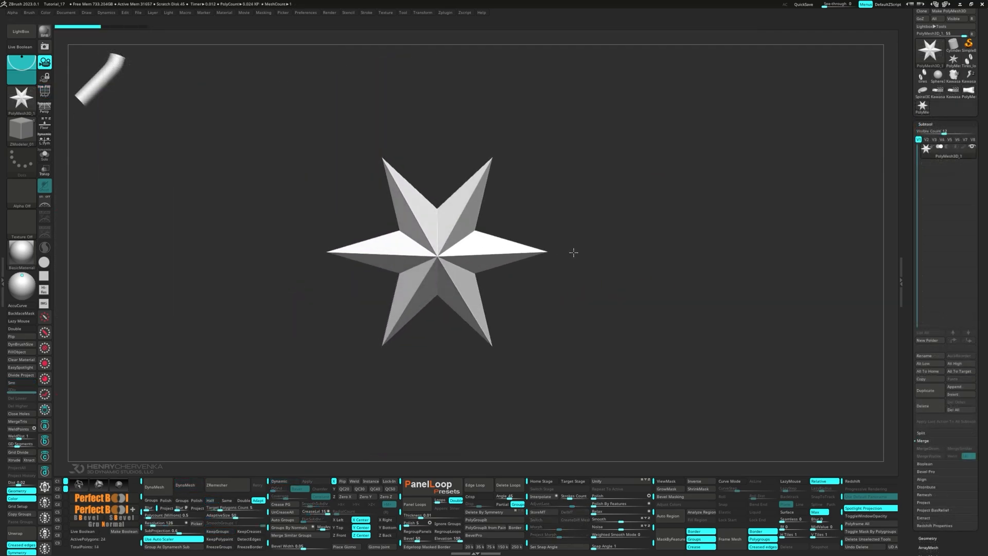
# - Convert the new PolyMesh3D star into a Cylinder 3D primitive using the gizmo's transform types
pyautogui.press('w')
pyautogui.moveTo(583, 250); pyautogui.dragTo(523, 239)
pyautogui.click(395, 188)
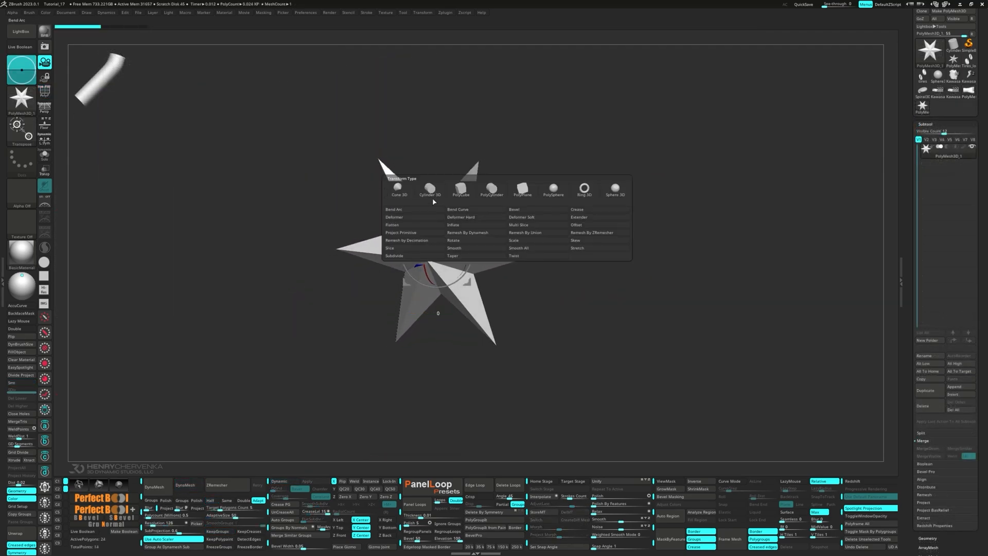
pyautogui.click(431, 193)
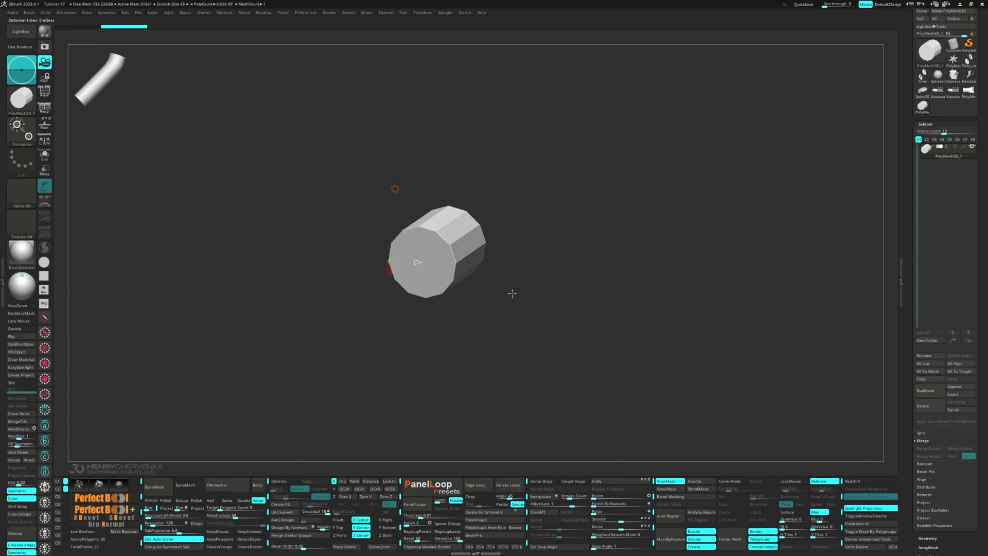
# - Mask the cylinder except for one end, place the gizmo at that end's upper edge, and extrude the end a short distance
pyautogui.moveTo(512, 293); pyautogui.dragTo(507, 295)
pyautogui.moveTo(412, 252); pyautogui.dragTo(320, 259)
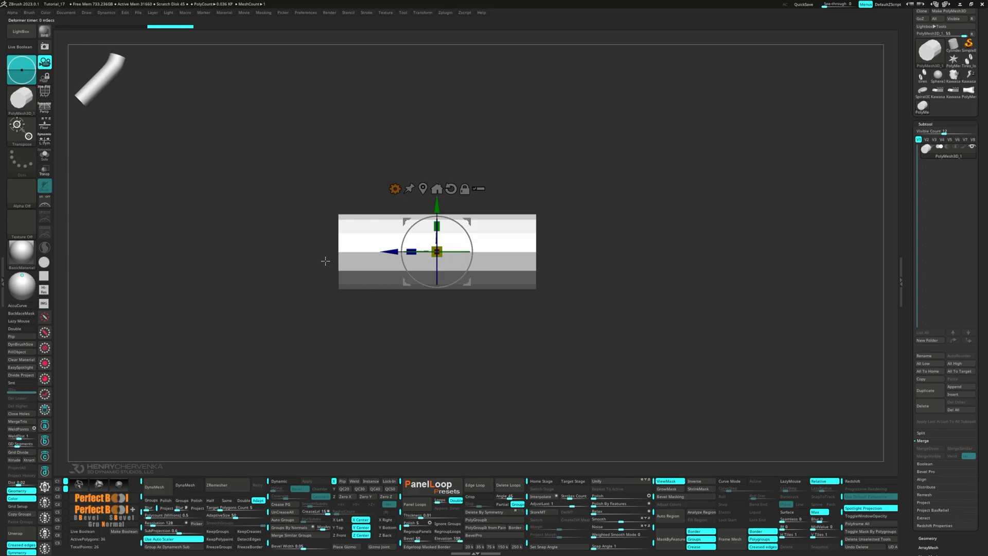
pyautogui.hotkey('shift', 'f')
pyautogui.keyDown('alt'); pyautogui.moveTo(591, 283); pyautogui.dragTo(513, 312); pyautogui.keyUp('alt')
pyautogui.keyDown('ctrl'); pyautogui.moveTo(541, 206); pyautogui.dragTo(443, 362); pyautogui.keyUp('ctrl')
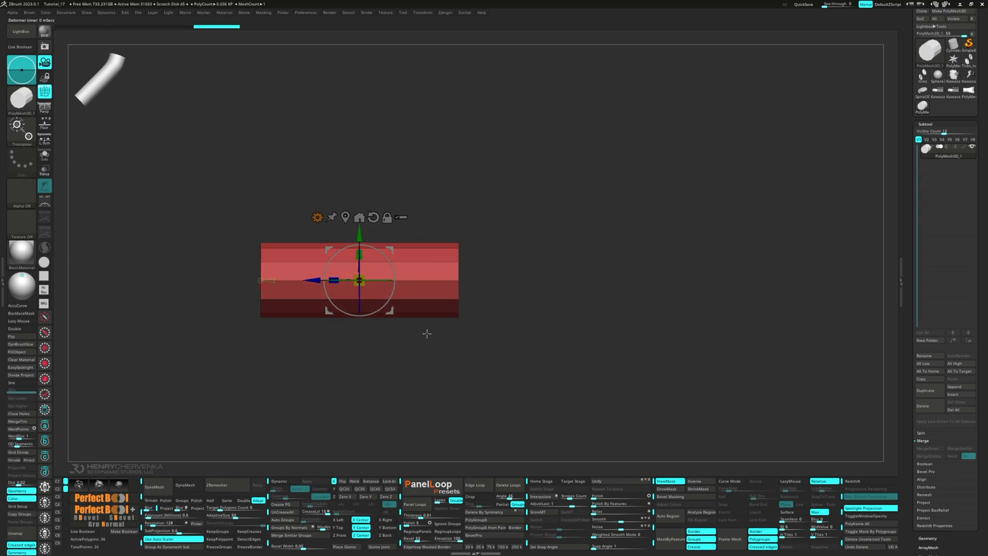
pyautogui.keyDown('alt'); pyautogui.moveTo(391, 312); pyautogui.dragTo(488, 274); pyautogui.keyUp('alt')
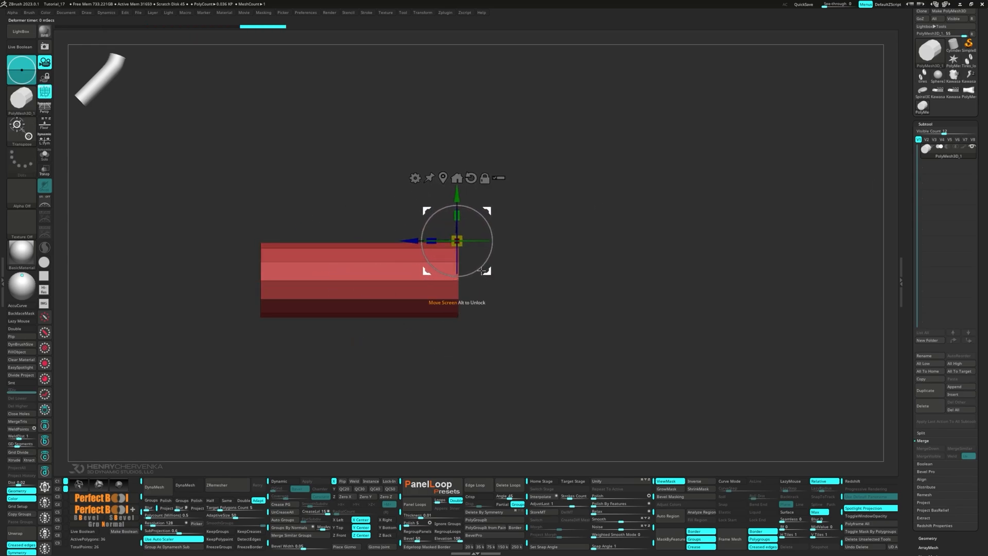
pyautogui.keyDown('ctrl'); pyautogui.moveTo(416, 240); pyautogui.dragTo(428, 241); pyautogui.keyUp('ctrl')
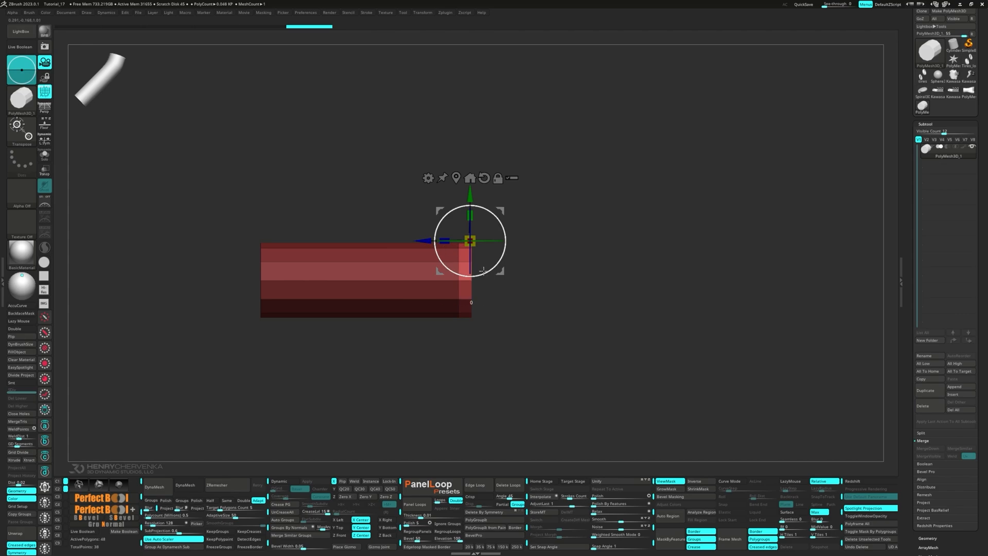
# - Rotate the extruded end and extrude further angled segments from it to form an upward bend
pyautogui.moveTo(485, 273); pyautogui.dragTo(491, 267)
pyautogui.keyDown('ctrl'); pyautogui.moveTo(422, 251); pyautogui.dragTo(444, 245); pyautogui.keyUp('ctrl')
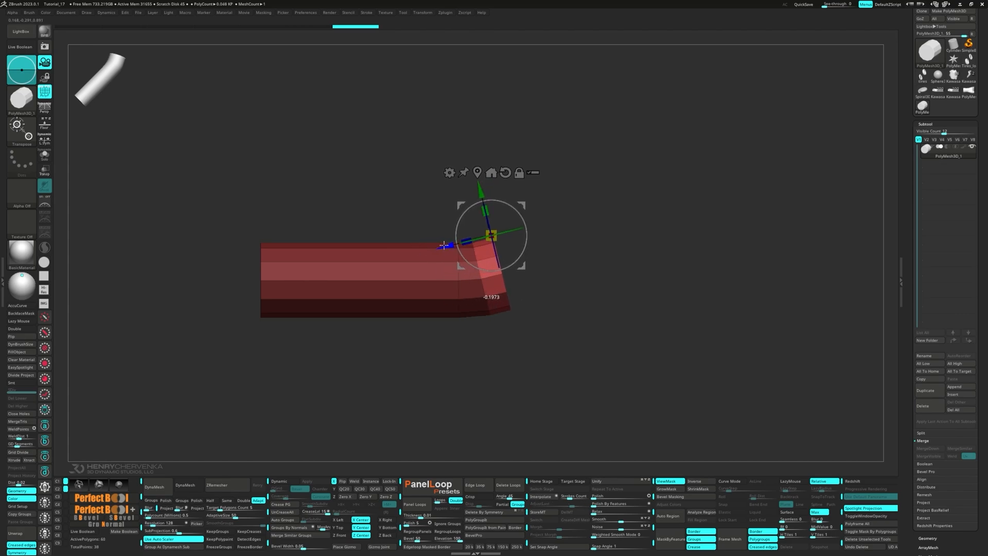
pyautogui.moveTo(516, 262)
pyautogui.mouseDown()
pyautogui.moveTo(523, 254)
pyautogui.moveTo(518, 265)
pyautogui.mouseUp()
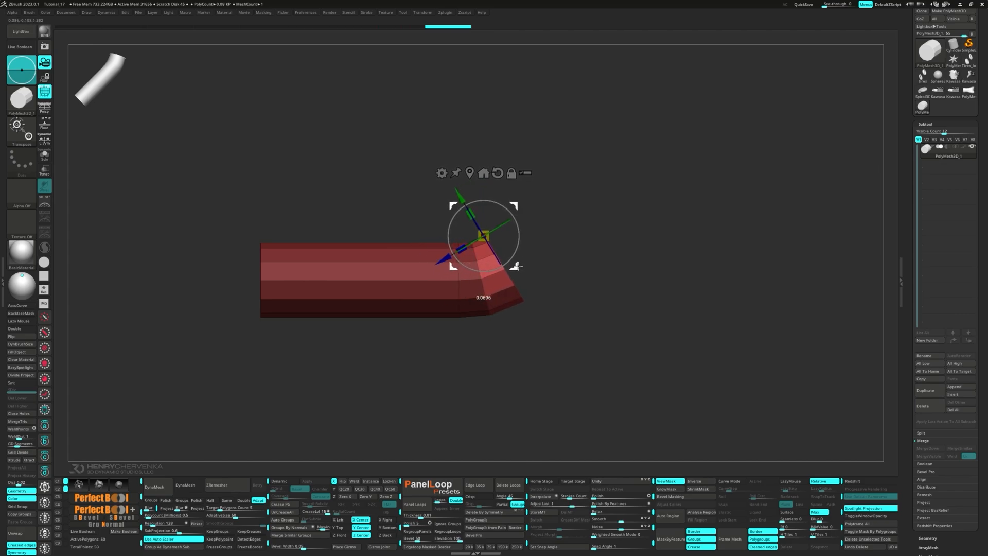
pyautogui.moveTo(446, 265); pyautogui.dragTo(465, 250)
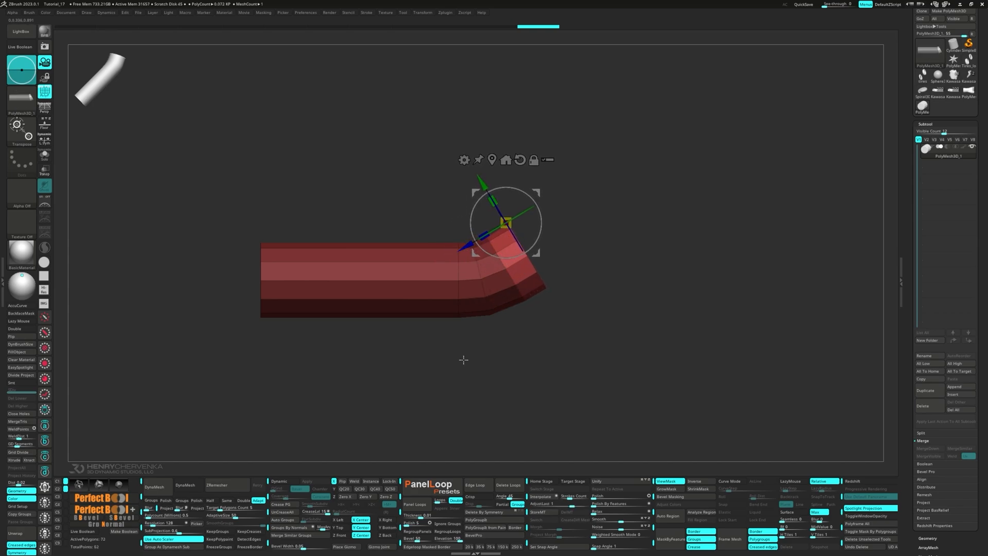
pyautogui.press('q')
pyautogui.click(366, 287)
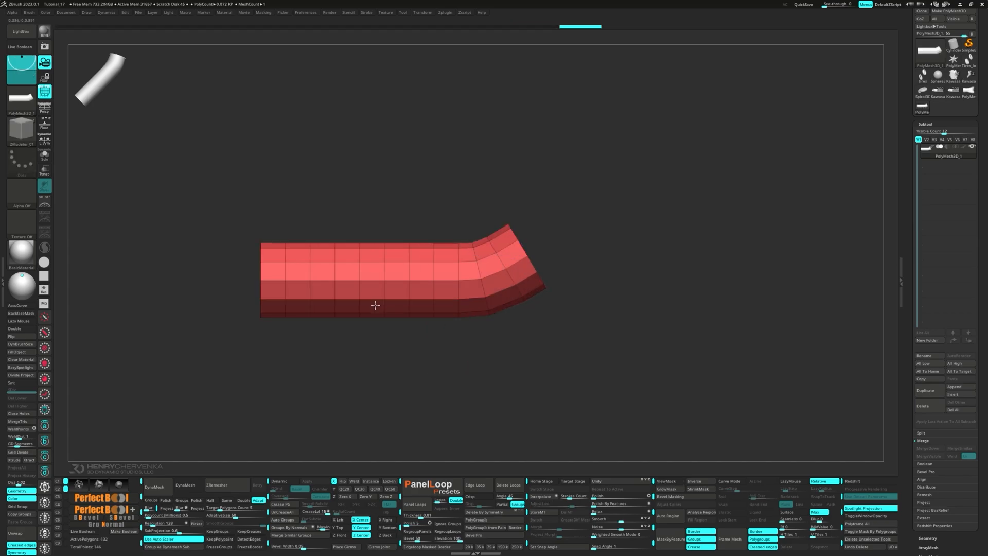
pyautogui.hotkey('ctrl', 'z')
# - Mask everything except the straight end of the pipe and move that end outward along the pipe's axis to lengthen it
pyautogui.keyDown('ctrl'); pyautogui.moveTo(211, 212); pyautogui.dragTo(295, 359); pyautogui.keyUp('ctrl')
pyautogui.keyDown('ctrl'); pyautogui.click(291, 356); pyautogui.keyUp('ctrl')
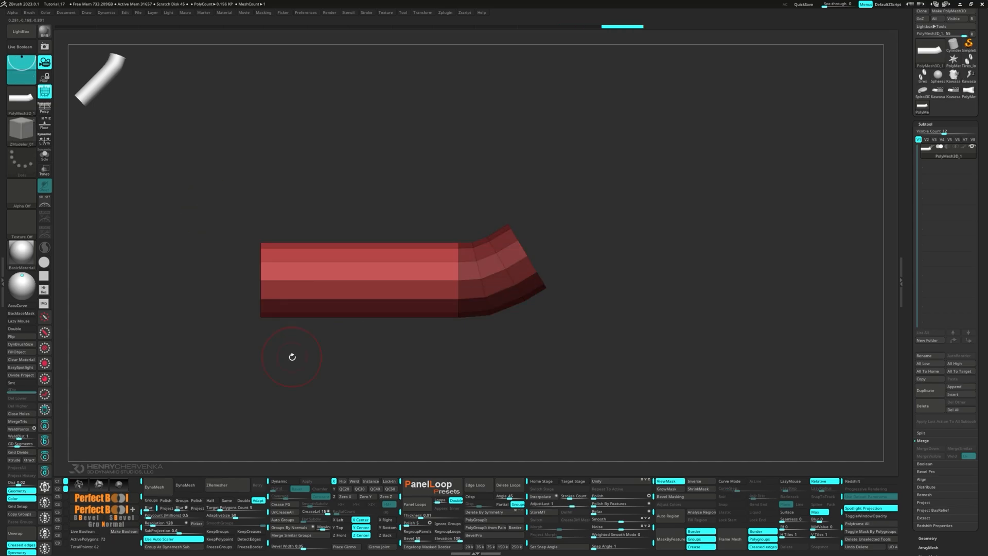
pyautogui.press('w')
pyautogui.moveTo(334, 272); pyautogui.dragTo(281, 280, button='right')
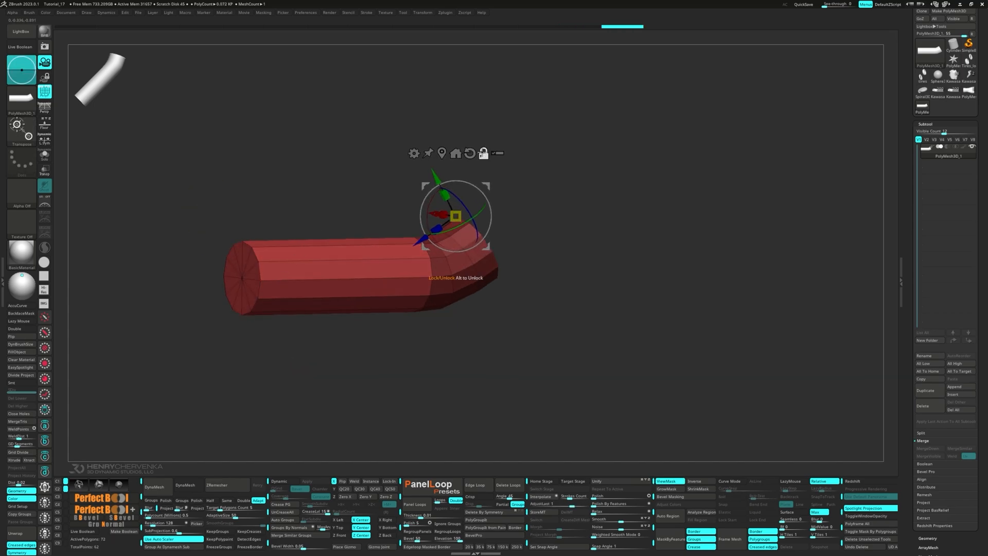
pyautogui.keyDown('alt'); pyautogui.click(470, 153); pyautogui.keyUp('alt')
pyautogui.moveTo(415, 218); pyautogui.dragTo(385, 220)
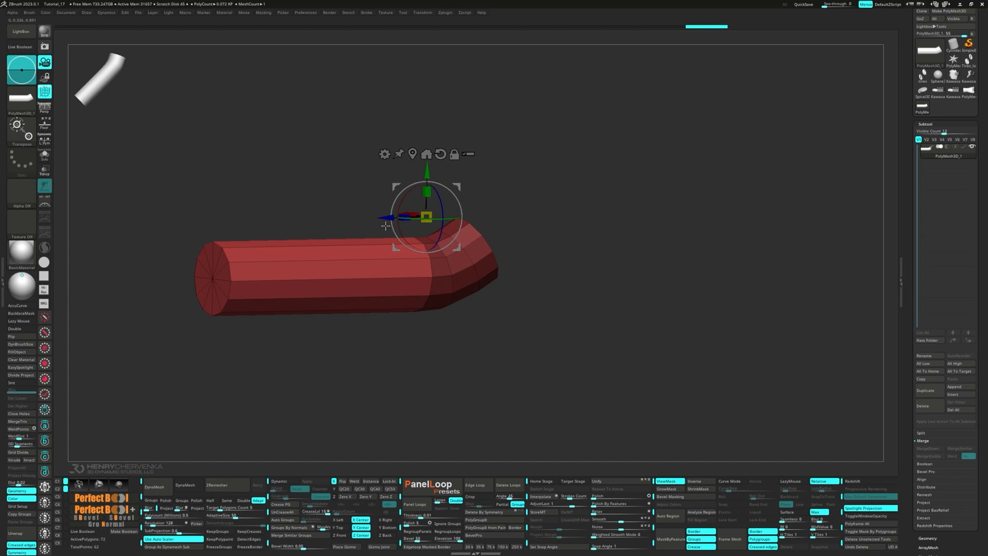
# - Clear the mask and insert multiple evenly spaced edge loops along the straight section with ZModeler
pyautogui.moveTo(386, 225)
pyautogui.keyDown('shift'); pyautogui.mouseDown(button='right')
pyautogui.moveTo(364, 243)
pyautogui.moveTo(361, 229)
pyautogui.mouseUp(button='right'); pyautogui.keyUp('shift')
pyautogui.keyDown('alt'); pyautogui.moveTo(361, 229); pyautogui.dragTo(438, 238, button='right'); pyautogui.keyUp('alt')
pyautogui.keyDown('ctrl'); pyautogui.moveTo(389, 342); pyautogui.dragTo(411, 354); pyautogui.keyUp('ctrl')
pyautogui.press('q')
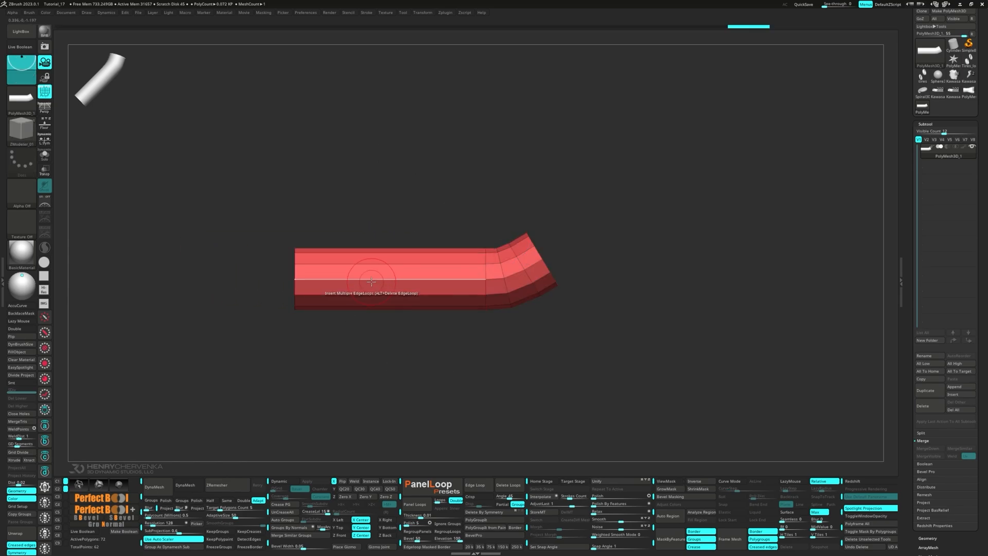
pyautogui.moveTo(381, 280); pyautogui.dragTo(389, 304)
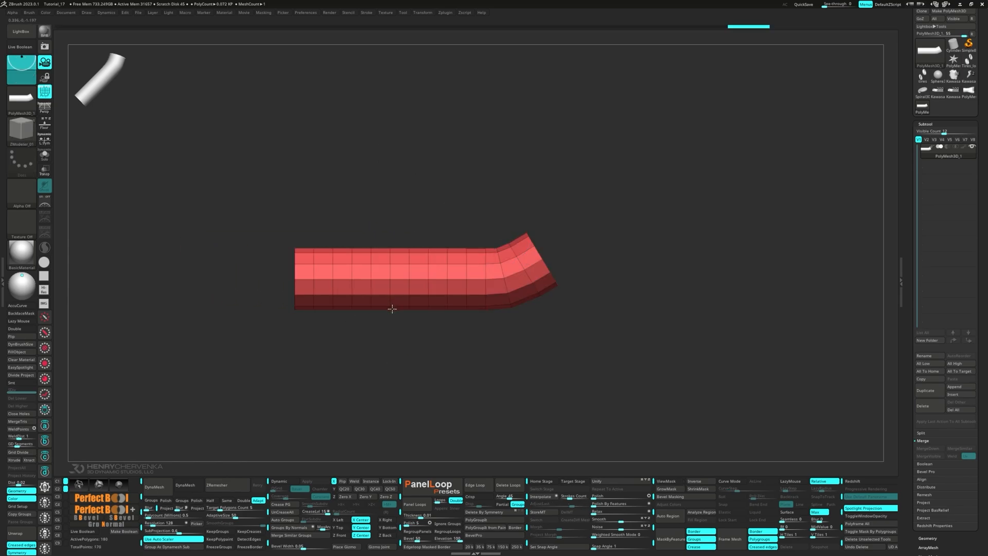
# - Assign separate polygroups to the pipe wall and its end caps with Groups By Normals
pyautogui.moveTo(351, 277); pyautogui.dragTo(327, 293, button='right')
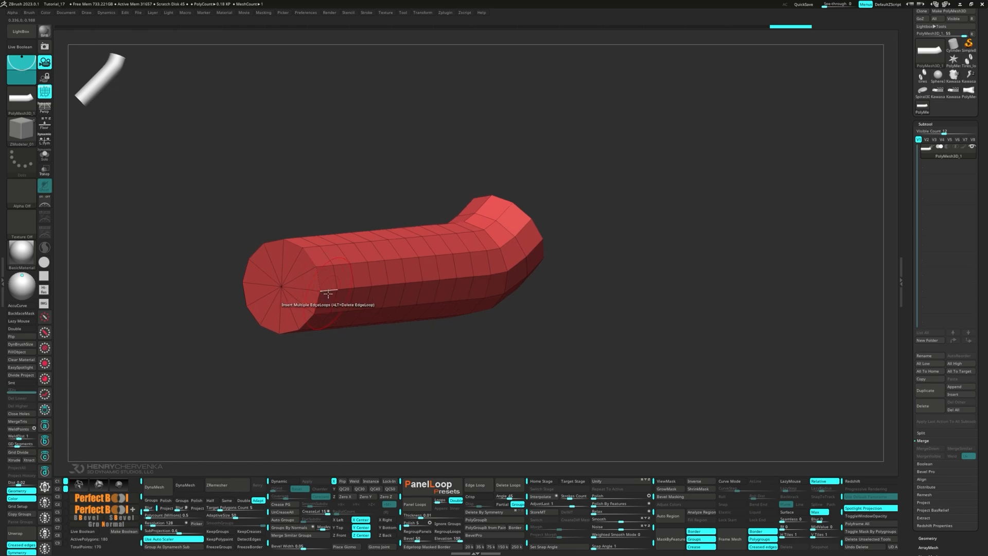
pyautogui.click(288, 527)
pyautogui.moveTo(337, 377); pyautogui.dragTo(464, 359, button='right')
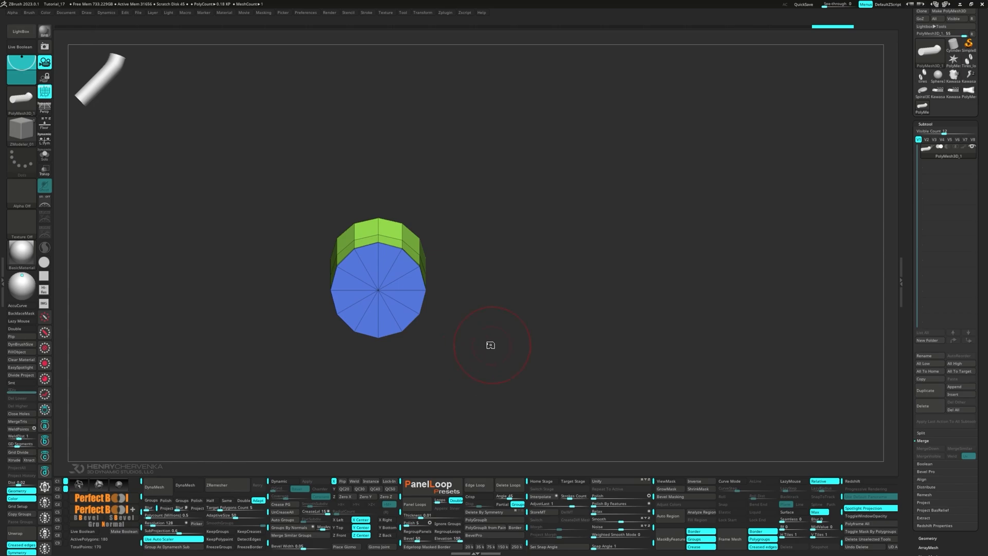
# - Replace the triangulated centres of both end caps with quad topology using the Quad_Fill insert mesh brush
pyautogui.press('space')
pyautogui.click(433, 283)
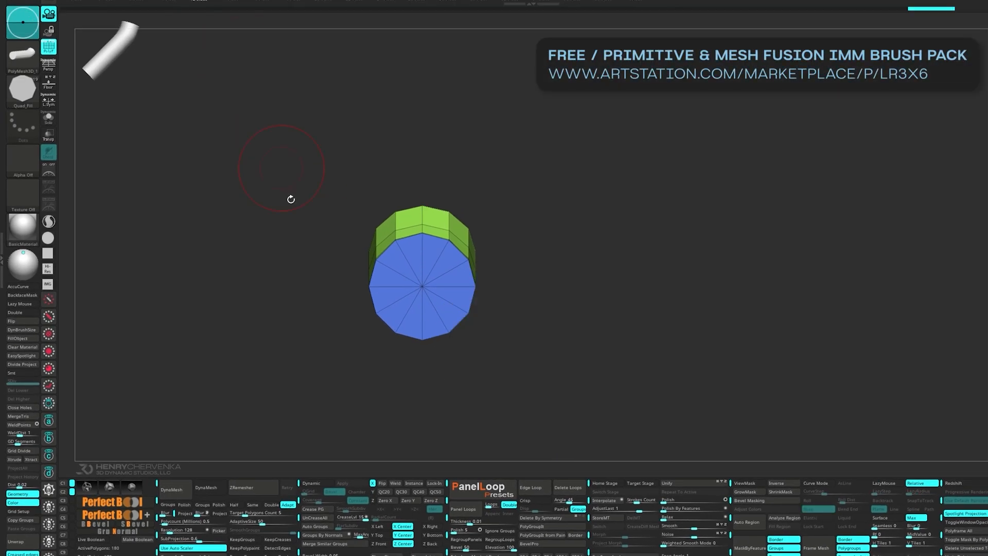
pyautogui.moveTo(271, 339); pyautogui.dragTo(198, 365, button='right')
pyautogui.keyDown('shift'); pyautogui.moveTo(337, 377); pyautogui.dragTo(360, 367, button='right'); pyautogui.keyUp('shift')
pyautogui.moveTo(421, 286); pyautogui.dragTo(443, 324)
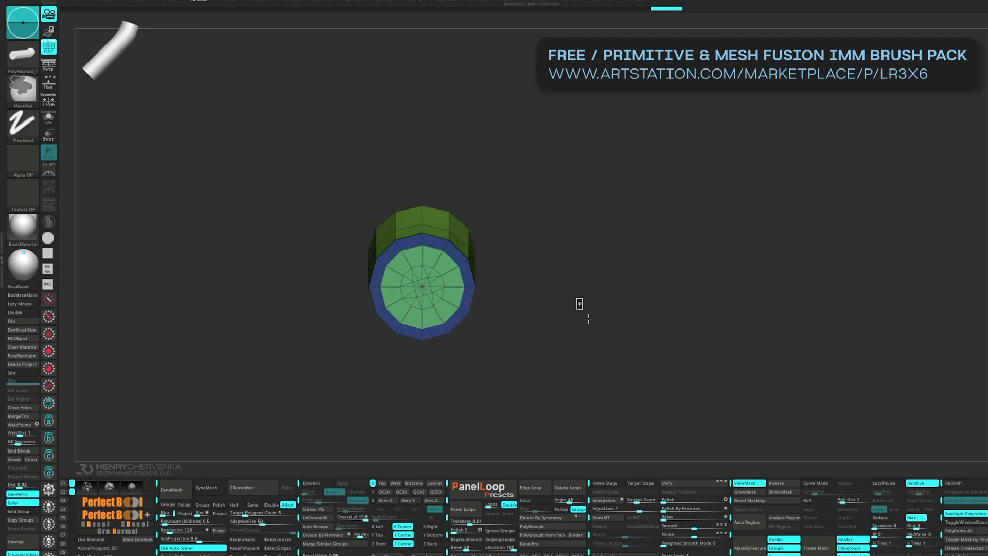
pyautogui.keyDown('ctrl'); pyautogui.moveTo(587, 318); pyautogui.dragTo(619, 364); pyautogui.keyUp('ctrl')
pyautogui.moveTo(619, 366); pyautogui.dragTo(461, 254, button='right')
pyautogui.moveTo(463, 254); pyautogui.dragTo(489, 285)
pyautogui.keyDown('ctrl'); pyautogui.moveTo(583, 320); pyautogui.dragTo(633, 366); pyautogui.keyUp('ctrl')
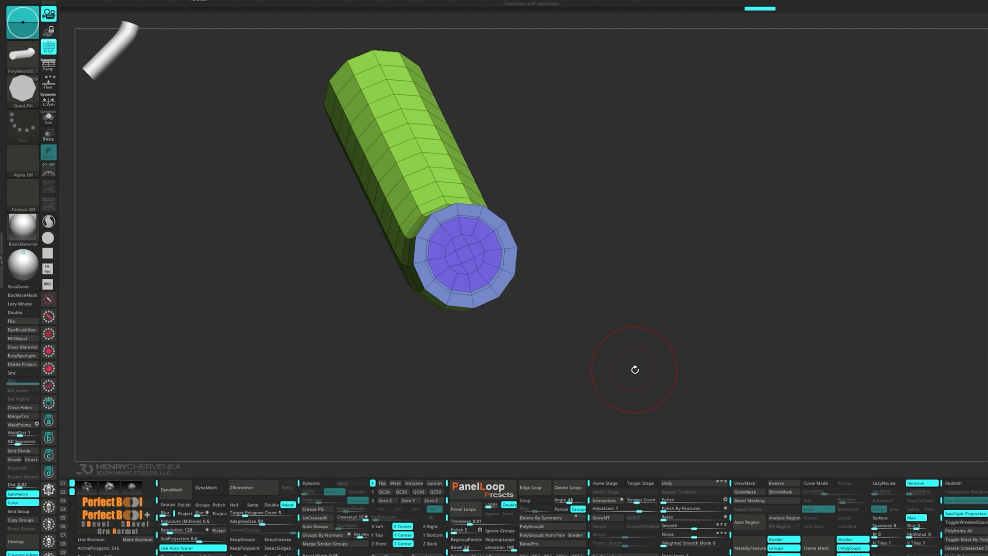
# - Switch back to ZModeler and delete the extra edge loop around each end cap
pyautogui.press('space')
pyautogui.click(514, 288)
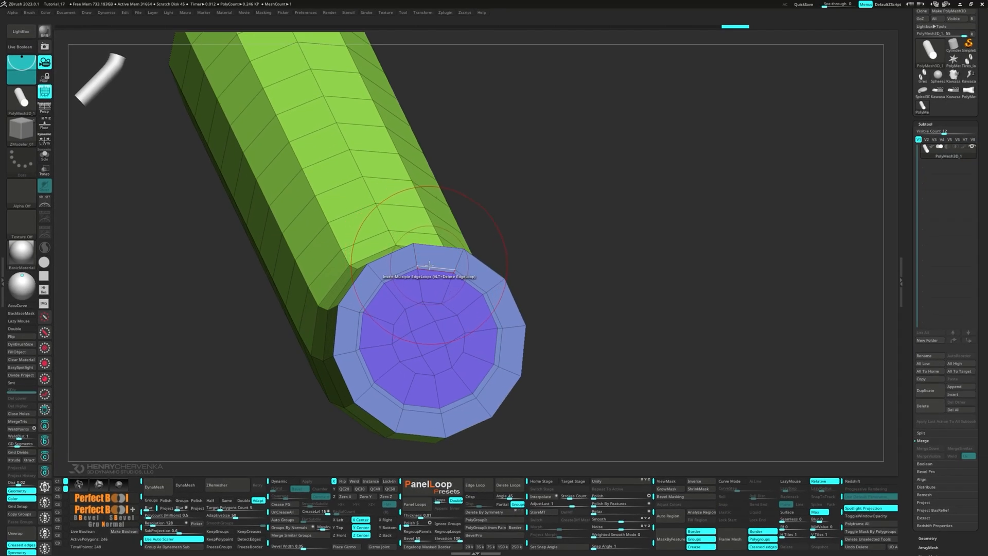
pyautogui.keyDown('ctrl'); pyautogui.moveTo(430, 267); pyautogui.dragTo(357, 241, button='right'); pyautogui.keyUp('ctrl')
pyautogui.keyDown('alt'); pyautogui.click(349, 234); pyautogui.keyUp('alt')
pyautogui.keyDown('ctrl'); pyautogui.moveTo(445, 273); pyautogui.dragTo(437, 247, button='right'); pyautogui.keyUp('ctrl')
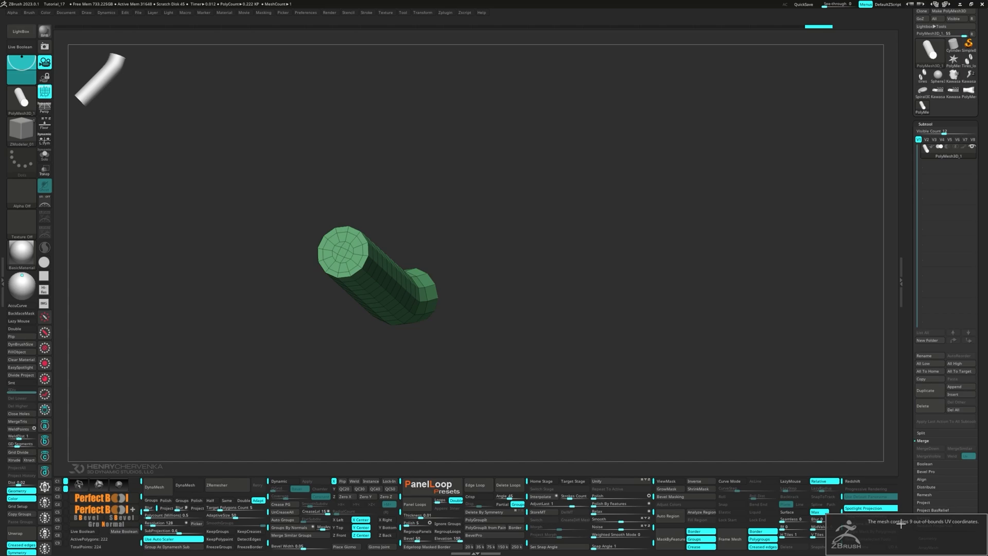
# - Turn on Dynamic Subdivision for the pipe, hide the polyframe and inspect the smoothed angled end
pyautogui.press('d')
pyautogui.moveTo(516, 323); pyautogui.dragTo(481, 314, button='right')
pyautogui.keyDown('ctrl'); pyautogui.moveTo(481, 315); pyautogui.dragTo(538, 354, button='right'); pyautogui.keyUp('ctrl')
pyautogui.keyDown('ctrl'); pyautogui.moveTo(538, 354); pyautogui.dragTo(379, 439, button='right'); pyautogui.keyUp('ctrl')
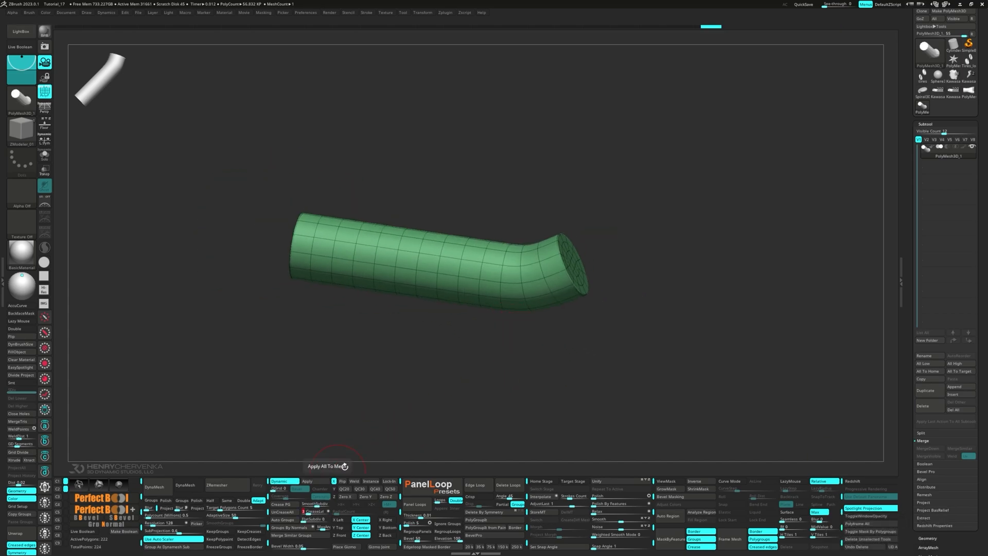
pyautogui.hotkey('shift', 'f')
pyautogui.moveTo(509, 395); pyautogui.dragTo(526, 356, button='right')
pyautogui.keyDown('ctrl'); pyautogui.moveTo(548, 286); pyautogui.dragTo(587, 372, button='right'); pyautogui.keyUp('ctrl')
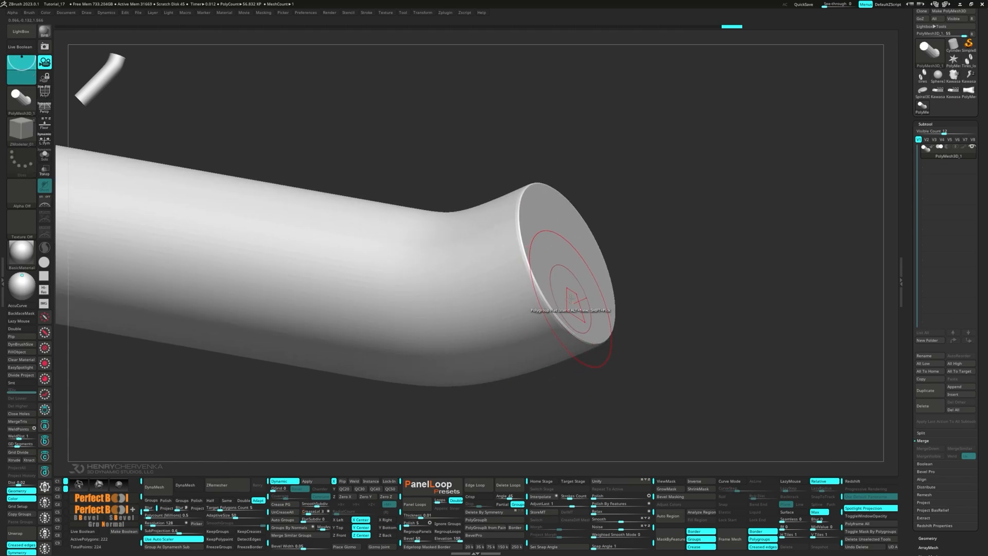
# - Set ZModeler's polygon action to QMesh with the Flat Island target and move the pipe's angled end cap without adding geometry
pyautogui.press('space')
pyautogui.click(563, 320)
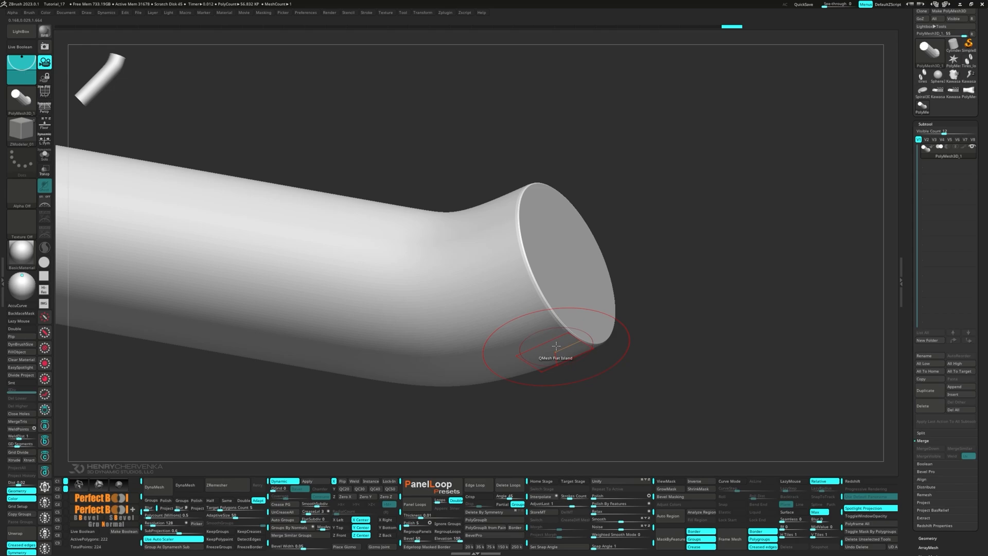
pyautogui.moveTo(556, 345); pyautogui.dragTo(568, 298, button='right')
pyautogui.keyDown('shift'); pyautogui.moveTo(562, 291); pyautogui.dragTo(582, 282); pyautogui.keyUp('shift')
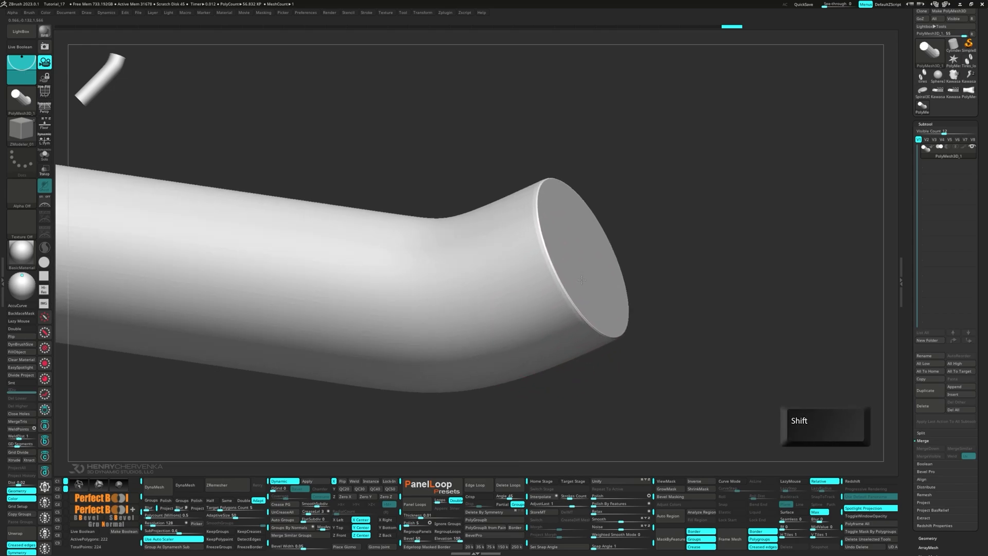
pyautogui.keyDown('ctrl'); pyautogui.moveTo(592, 329); pyautogui.dragTo(560, 308, button='right'); pyautogui.keyUp('ctrl')
pyautogui.keyDown('alt'); pyautogui.moveTo(560, 324); pyautogui.dragTo(467, 278, button='right'); pyautogui.keyUp('alt')
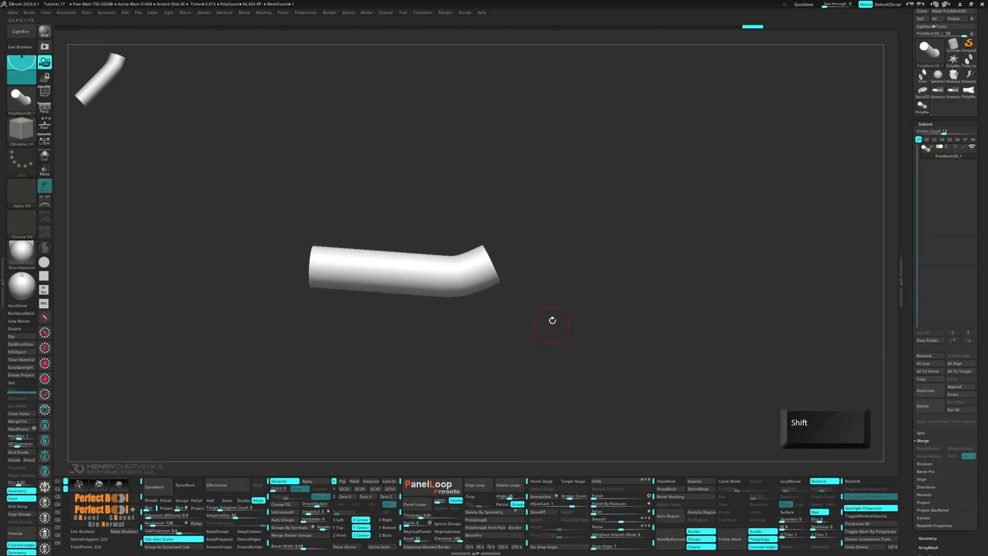
pyautogui.keyDown('ctrl'); pyautogui.moveTo(552, 320); pyautogui.dragTo(620, 347, button='right'); pyautogui.keyUp('ctrl')
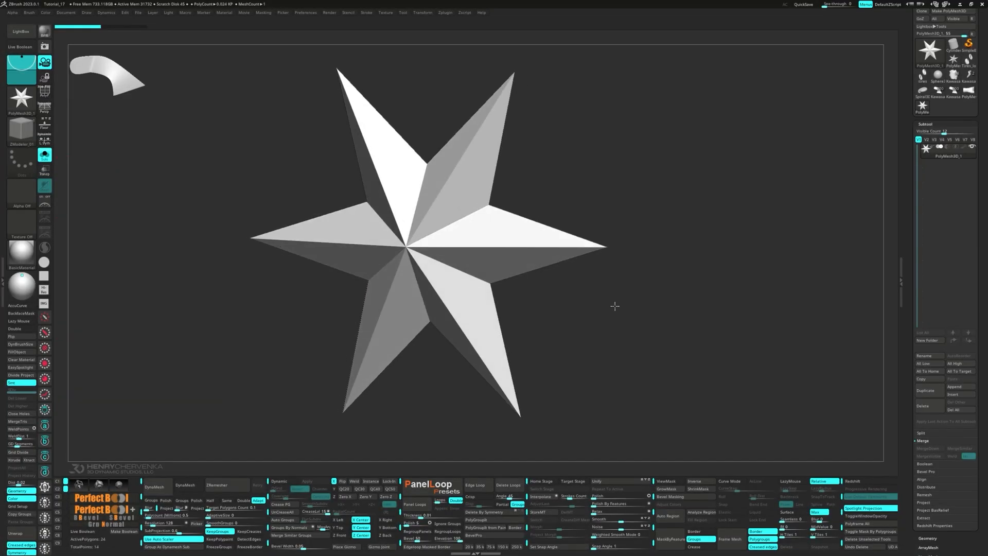
# - Convert the new PolyMesh3D star into a PolyPlane primitive, show its polyframe and apply Unify
pyautogui.moveTo(614, 306); pyautogui.dragTo(616, 309)
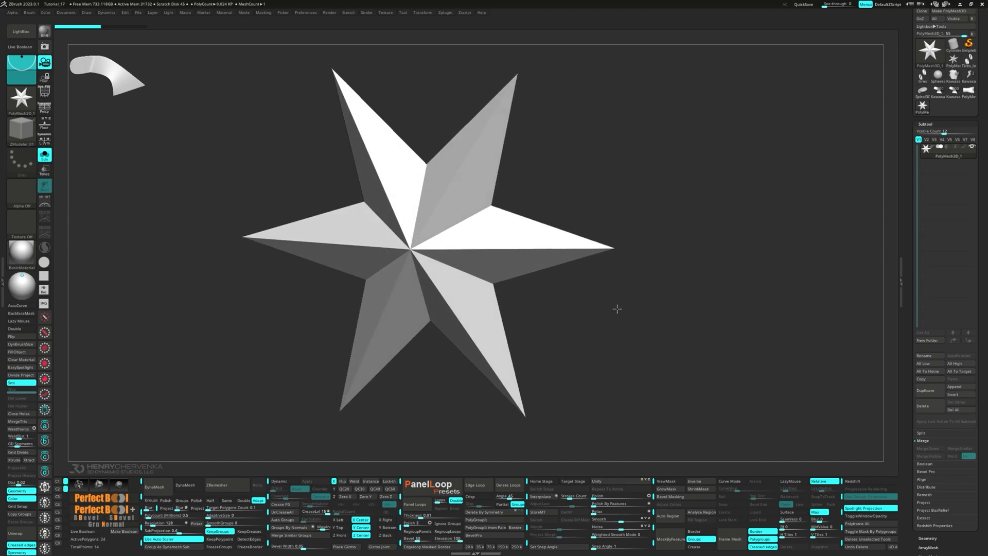
pyautogui.press('w')
pyautogui.keyDown('shift'); pyautogui.moveTo(610, 200); pyautogui.dragTo(508, 197); pyautogui.keyUp('shift')
pyautogui.click(387, 180)
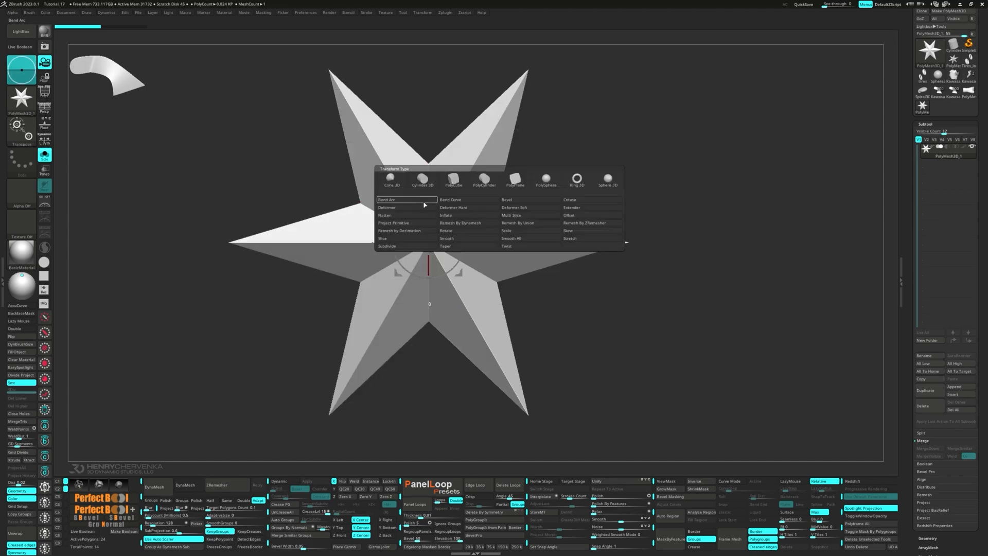
pyautogui.click(515, 180)
pyautogui.hotkey('shift', 'f')
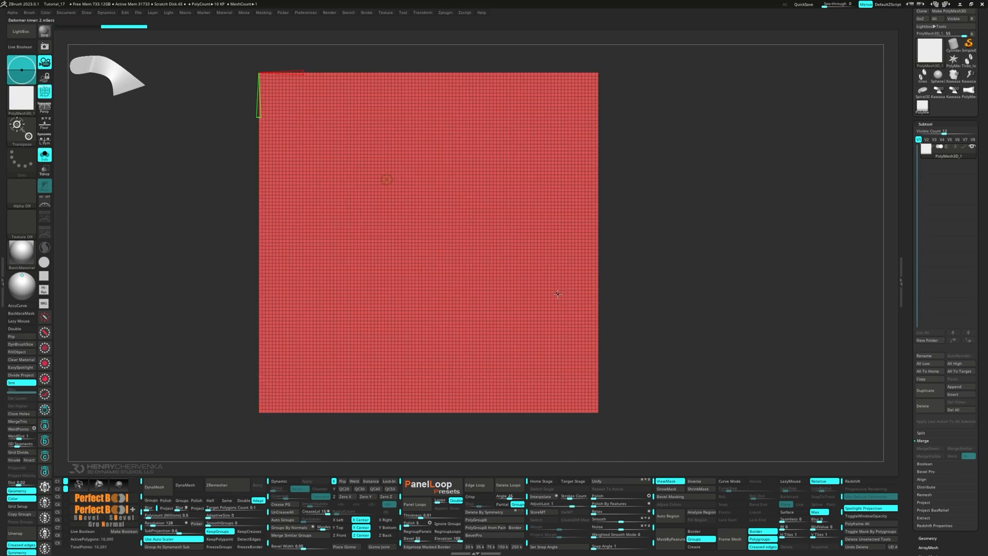
pyautogui.click(611, 481)
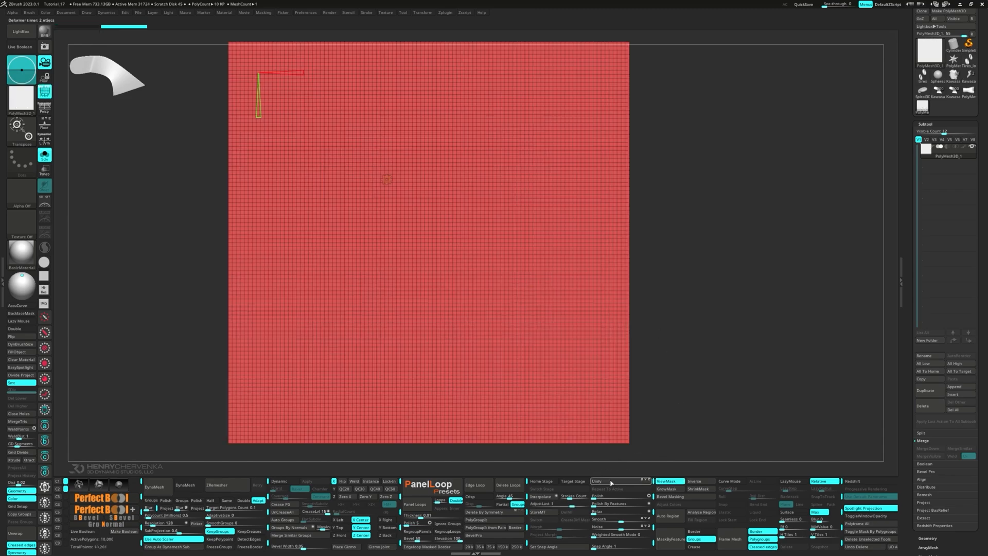
pyautogui.keyDown('alt'); pyautogui.moveTo(660, 371); pyautogui.dragTo(631, 358); pyautogui.keyUp('alt')
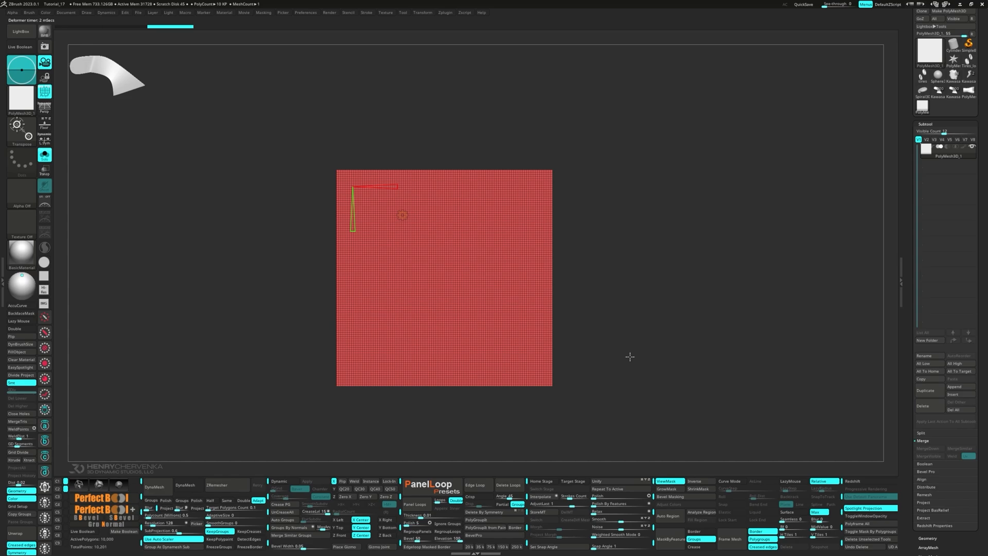
# - Divide the plane three times and delete its lower subdivision levels
pyautogui.hotkey('ctrl', 'd')
pyautogui.hotkey('ctrl', 'd')
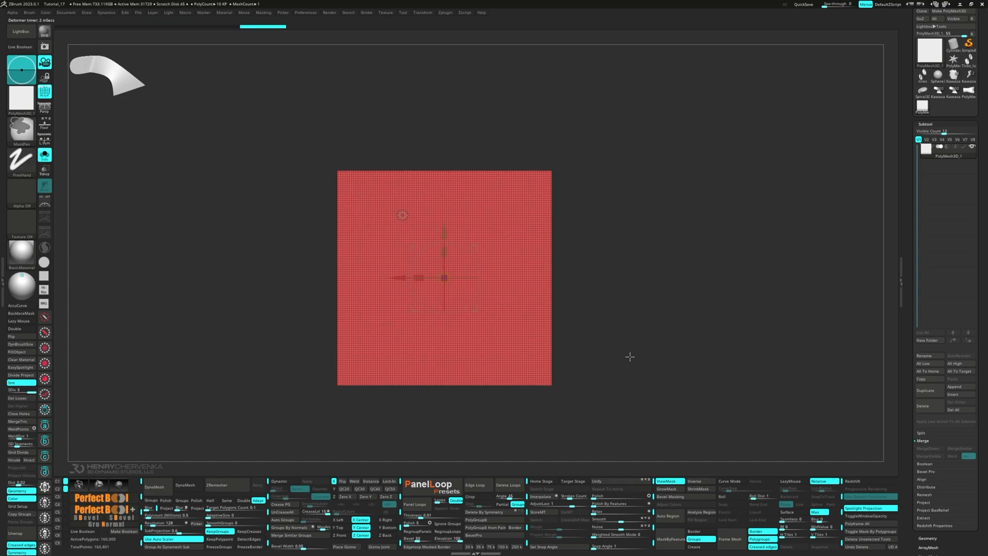
pyautogui.hotkey('ctrl', 'd')
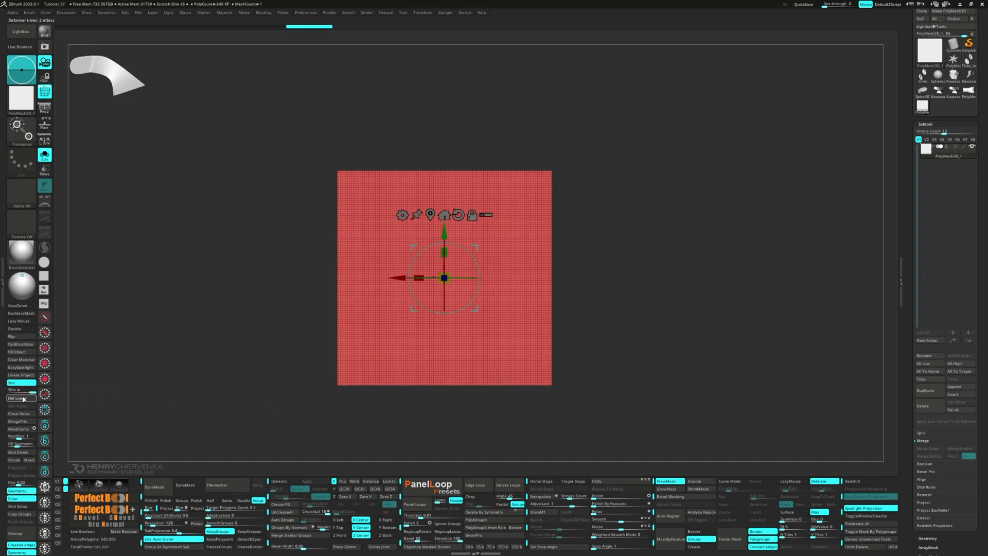
pyautogui.click(22, 398)
# - Choose the MaskCurve brush and mask the plane outside the pipe profile's upper edge, rounded shoulder and sloping outer side
pyautogui.press('q')
pyautogui.moveTo(435, 254)
pyautogui.keyDown('ctrl'); pyautogui.mouseDown(button='right')
pyautogui.moveTo(454, 280)
pyautogui.moveTo(469, 243)
pyautogui.moveTo(478, 268)
pyautogui.mouseUp(button='right'); pyautogui.keyUp('ctrl')
pyautogui.hotkey('shift', 'f')
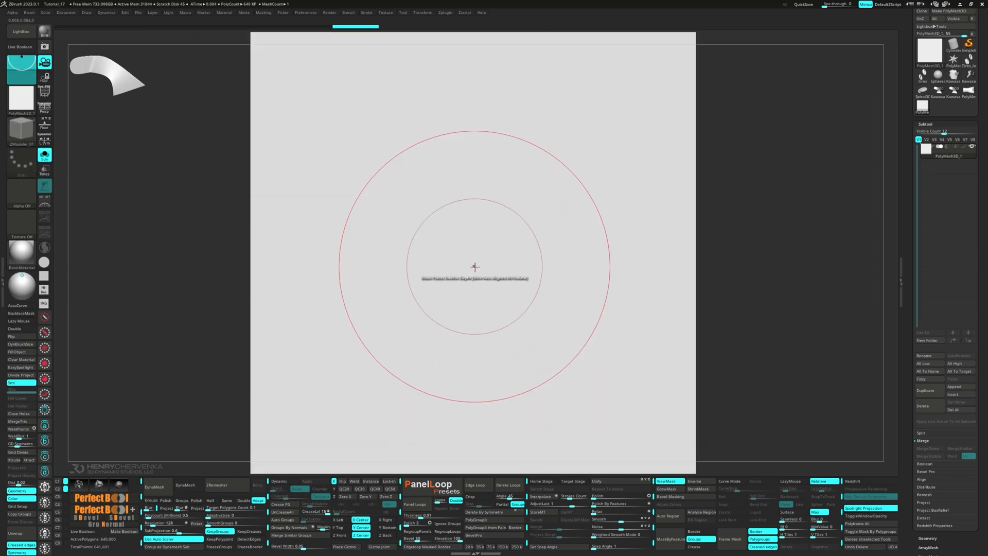
pyautogui.hotkey('ctrl', '1')
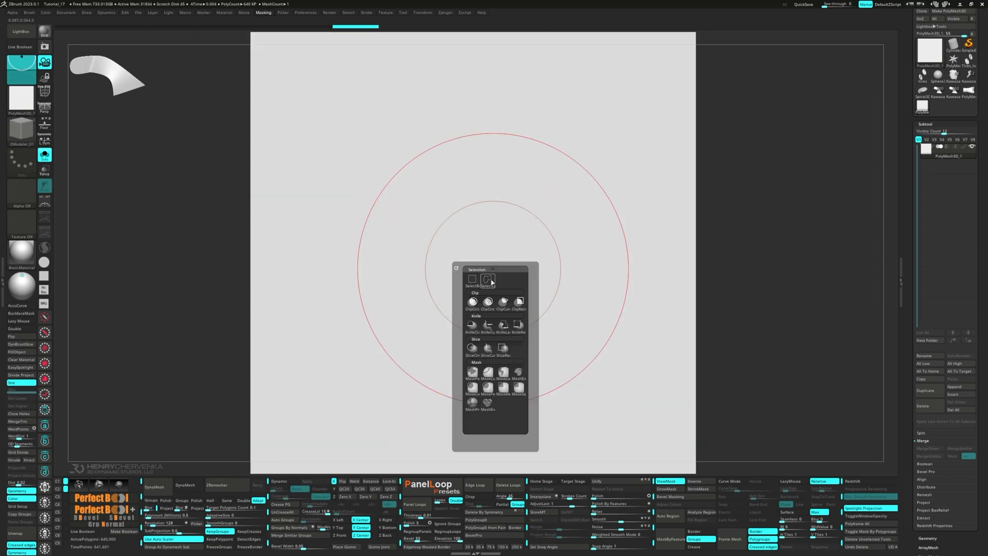
pyautogui.click(489, 373)
pyautogui.moveTo(444, 78)
pyautogui.mouseDown()
pyautogui.moveTo(571, 278)
pyautogui.moveTo(702, 427)
pyautogui.moveTo(705, 419)
pyautogui.mouseUp()
pyautogui.moveTo(211, 72); pyautogui.dragTo(688, 192)
pyautogui.moveTo(443, 126); pyautogui.dragTo(554, 211)
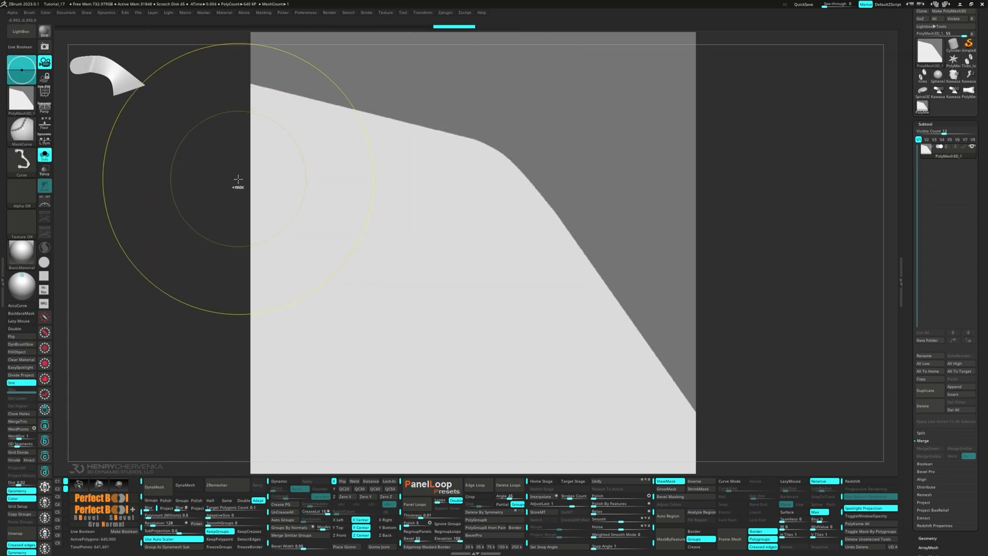
# - Extend the curve mask around the profile's rounded end, its underside and the area inside the bend
pyautogui.moveTo(226, 185); pyautogui.dragTo(365, 100)
pyautogui.keyDown('ctrl'); pyautogui.moveTo(295, 111); pyautogui.dragTo(399, 120); pyautogui.keyUp('ctrl')
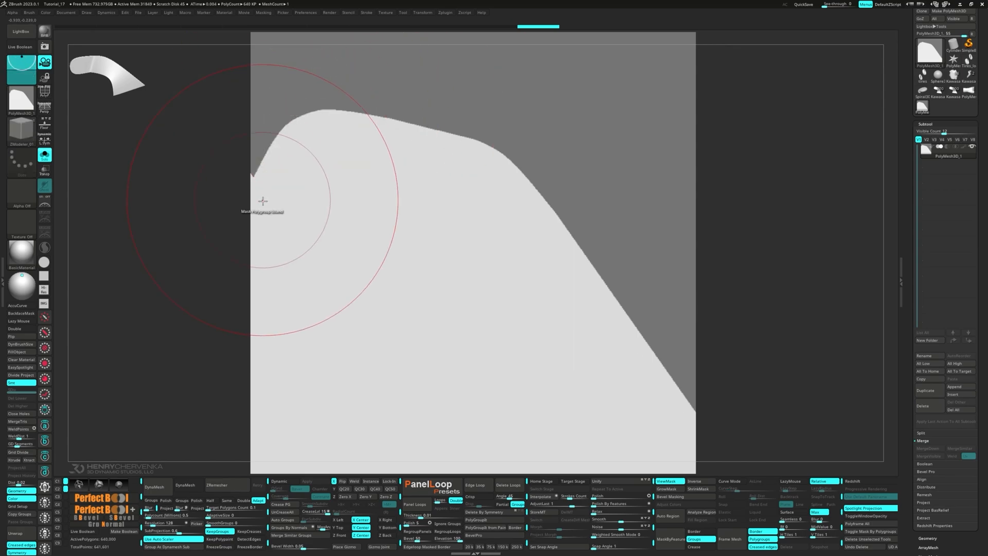
pyautogui.moveTo(280, 218)
pyautogui.keyDown('ctrl'); pyautogui.mouseDown()
pyautogui.moveTo(259, 155)
pyautogui.moveTo(275, 125)
pyautogui.moveTo(317, 106)
pyautogui.mouseUp(); pyautogui.keyUp('ctrl')
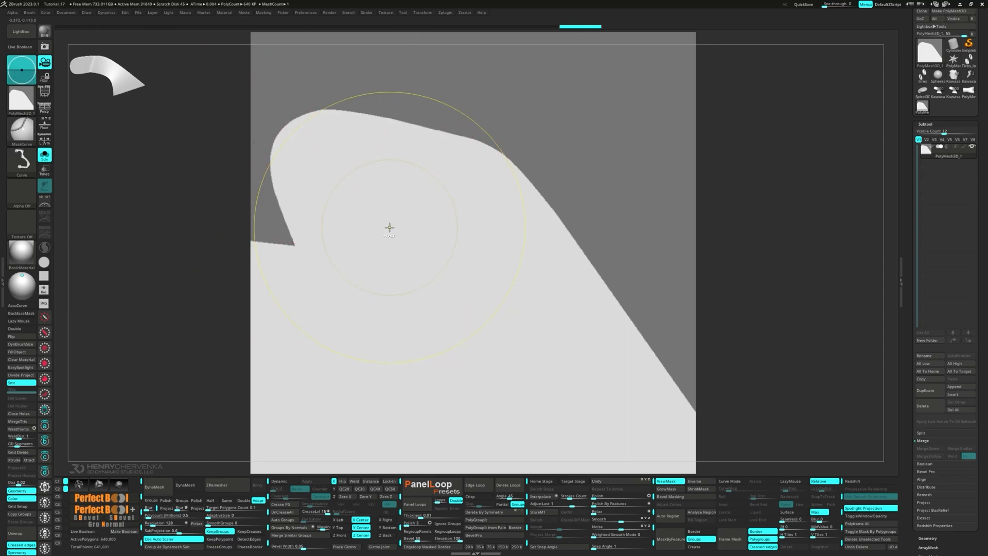
pyautogui.keyDown('ctrl'); pyautogui.moveTo(389, 227); pyautogui.dragTo(203, 196); pyautogui.keyUp('ctrl')
pyautogui.keyDown('ctrl'); pyautogui.moveTo(314, 216); pyautogui.dragTo(285, 205); pyautogui.keyUp('ctrl')
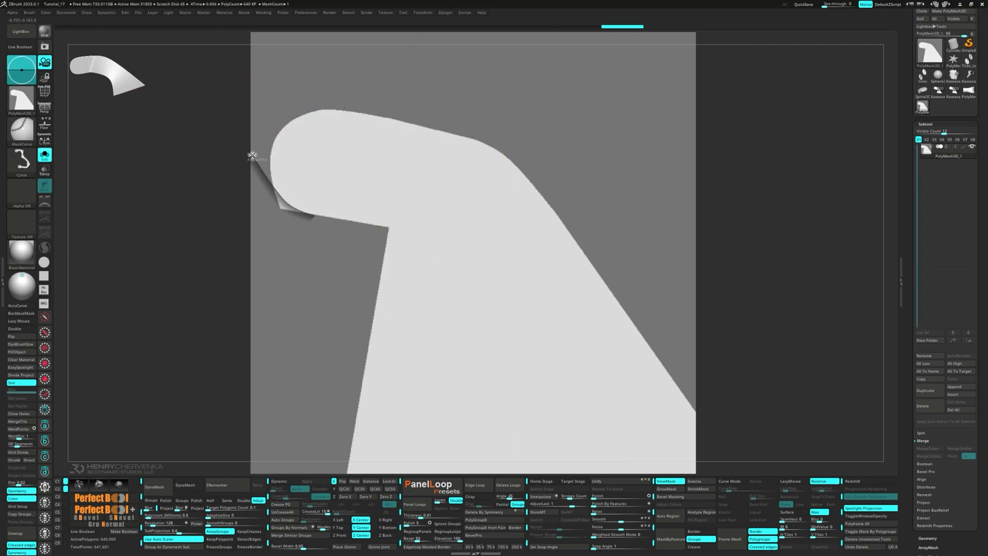
pyautogui.keyDown('ctrl'); pyautogui.moveTo(251, 145); pyautogui.dragTo(252, 144); pyautogui.keyUp('ctrl')
# - Mask a rounded inner bend and a straight horizontal base to close the pipe silhouette
pyautogui.keyDown('alt'); pyautogui.moveTo(346, 257); pyautogui.dragTo(322, 233, button='right'); pyautogui.keyUp('alt')
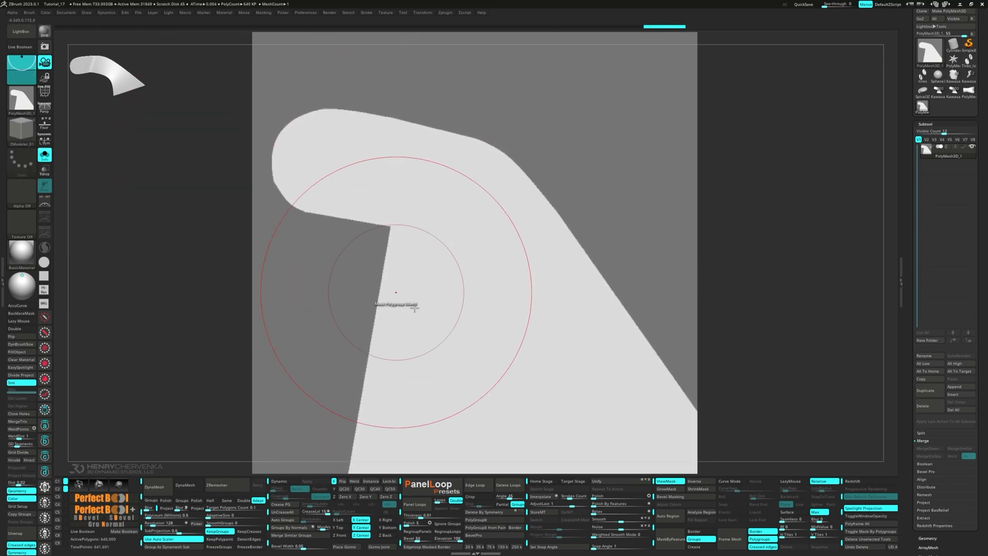
pyautogui.moveTo(453, 426)
pyautogui.keyDown('ctrl'); pyautogui.mouseDown()
pyautogui.moveTo(472, 329)
pyautogui.moveTo(466, 268)
pyautogui.moveTo(379, 225)
pyautogui.mouseUp(); pyautogui.keyUp('ctrl')
pyautogui.keyDown('ctrl'); pyautogui.moveTo(781, 403); pyautogui.dragTo(170, 388); pyautogui.keyUp('ctrl')
pyautogui.keyDown('alt'); pyautogui.moveTo(288, 389); pyautogui.dragTo(360, 231, button='right'); pyautogui.keyUp('alt')
pyautogui.moveTo(441, 329); pyautogui.dragTo(566, 363, button='right')
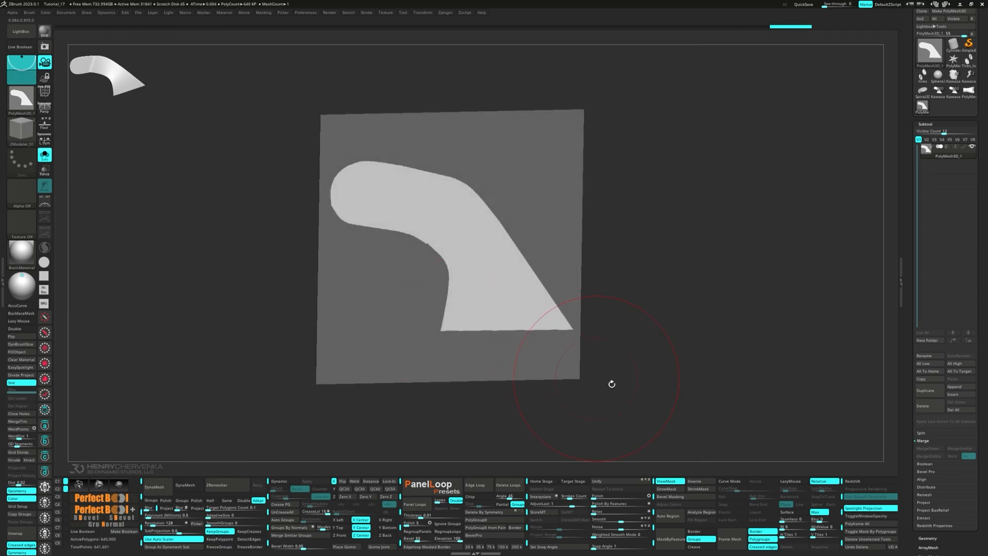
# - Invert the mask, make the silhouette its own polygroup, isolate it and delete the hidden surrounding faces
pyautogui.keyDown('ctrl'); pyautogui.click(638, 401); pyautogui.keyUp('ctrl')
pyautogui.keyDown('ctrl'); pyautogui.click(494, 343); pyautogui.keyUp('ctrl')
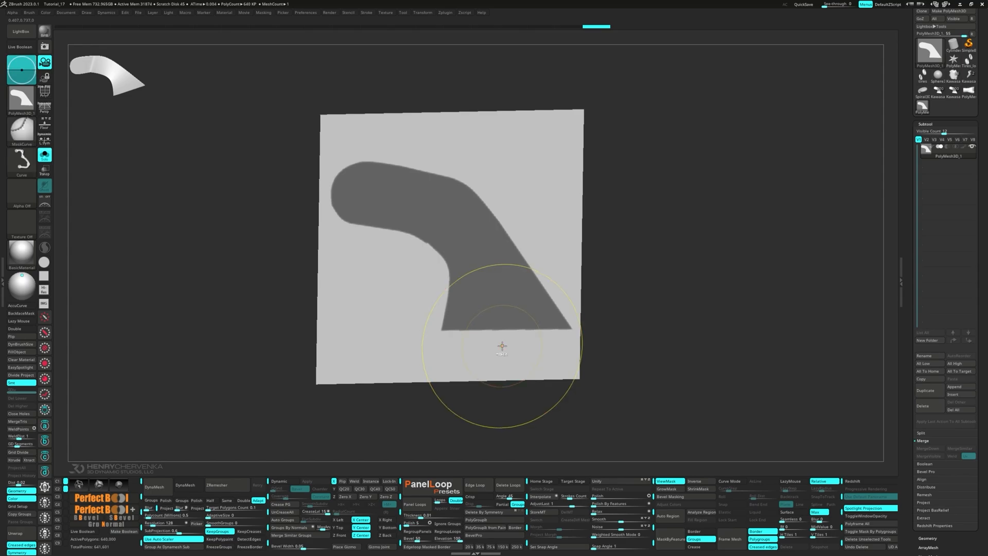
pyautogui.hotkey('ctrl', 'w')
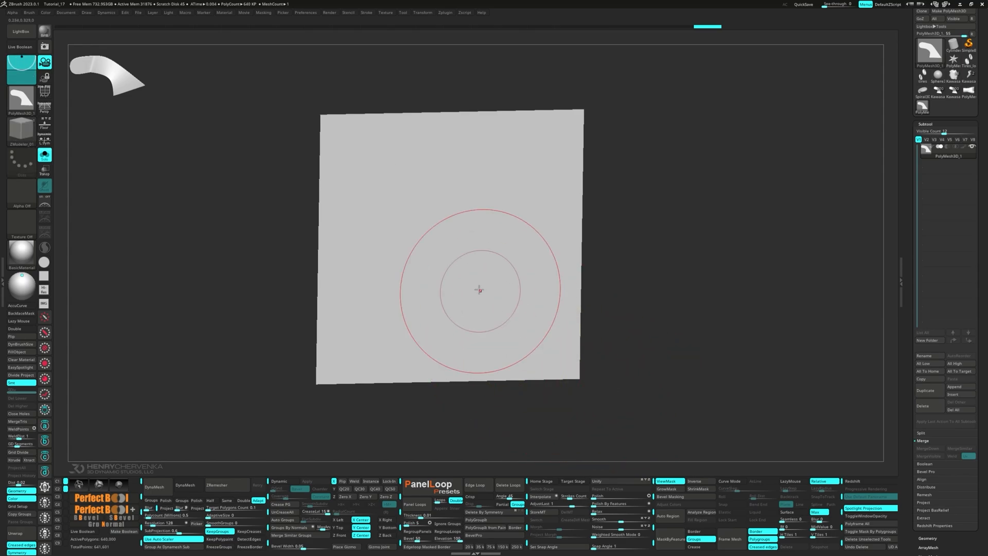
pyautogui.keyDown('ctrl'); pyautogui.keyDown('shift'); pyautogui.click(506, 299); pyautogui.keyUp('shift'); pyautogui.keyUp('ctrl')
pyautogui.hotkey('ctrl', 'Delete')
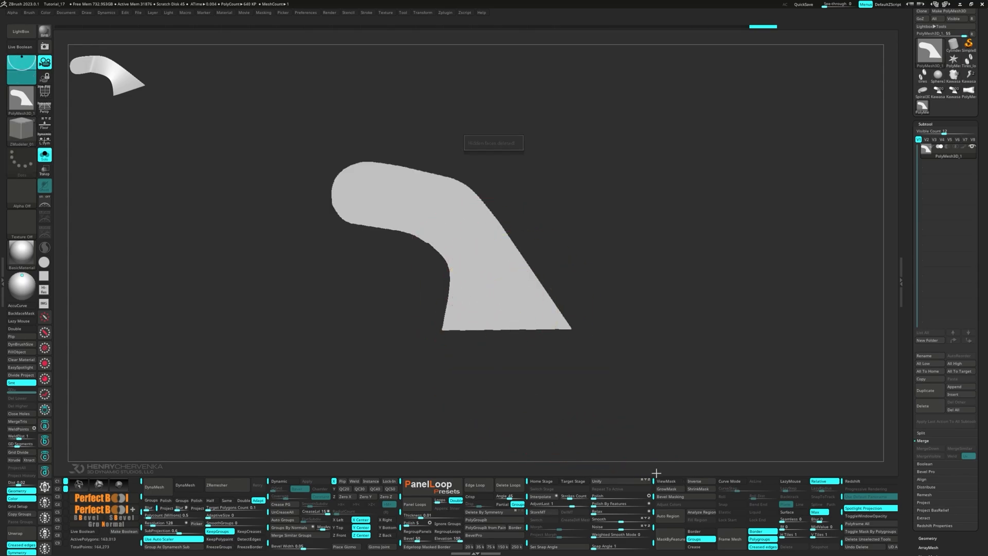
# - Mask the silhouette by features with Border, Groups and Crease enabled, invert the mask and blur it along the outline
pyautogui.click(703, 532)
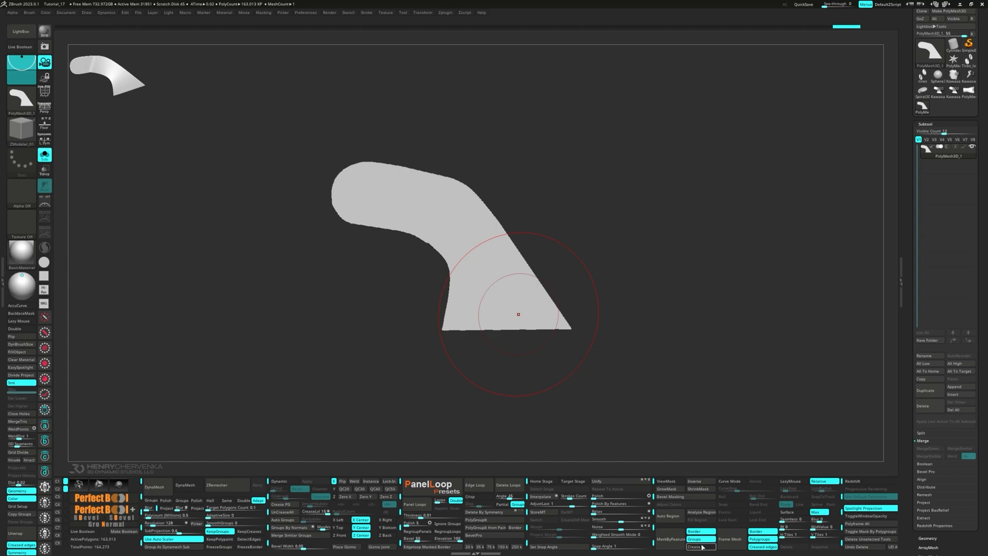
pyautogui.click(703, 547)
pyautogui.click(670, 538)
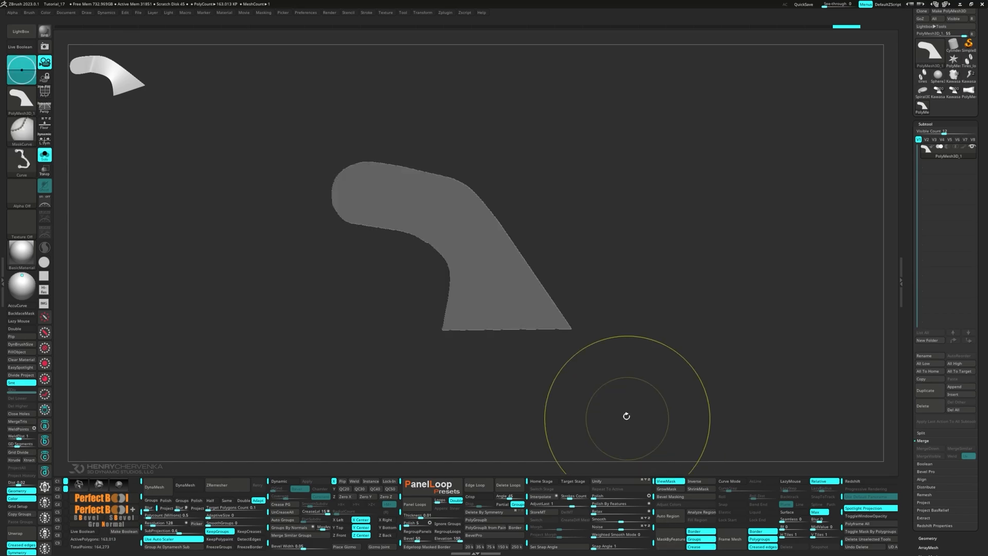
pyautogui.keyDown('ctrl'); pyautogui.click(489, 297); pyautogui.keyUp('ctrl')
pyautogui.keyDown('ctrl'); pyautogui.click(489, 298); pyautogui.keyUp('ctrl')
pyautogui.keyDown('ctrl'); pyautogui.click(489, 298); pyautogui.keyUp('ctrl')
pyautogui.keyDown('ctrl'); pyautogui.click(489, 298); pyautogui.keyUp('ctrl')
pyautogui.keyDown('ctrl'); pyautogui.click(489, 297); pyautogui.keyUp('ctrl')
pyautogui.keyDown('ctrl'); pyautogui.click(489, 297); pyautogui.keyUp('ctrl')
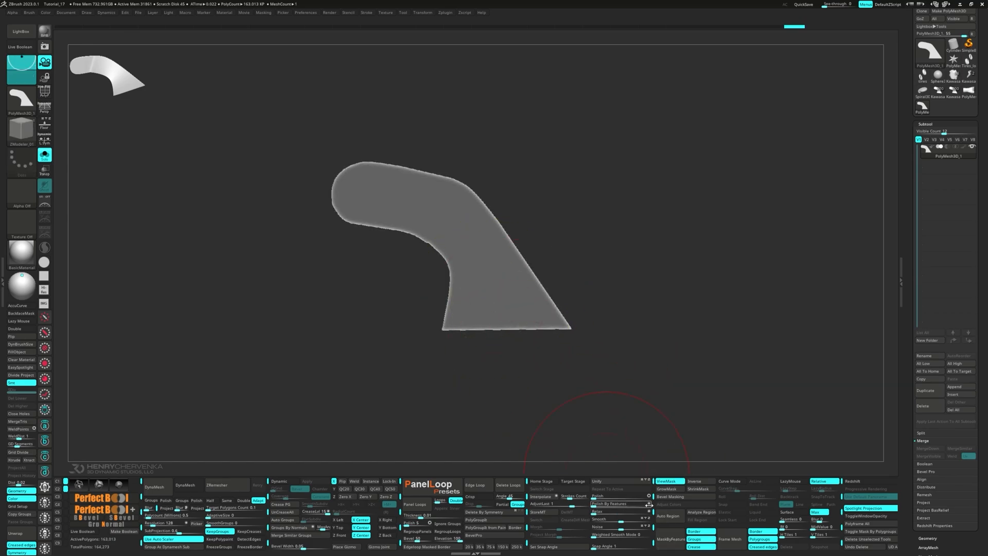
# - Smooth the silhouette's jagged outline with Polish By Features, clear the mask and return to a straight front view
pyautogui.click(613, 504)
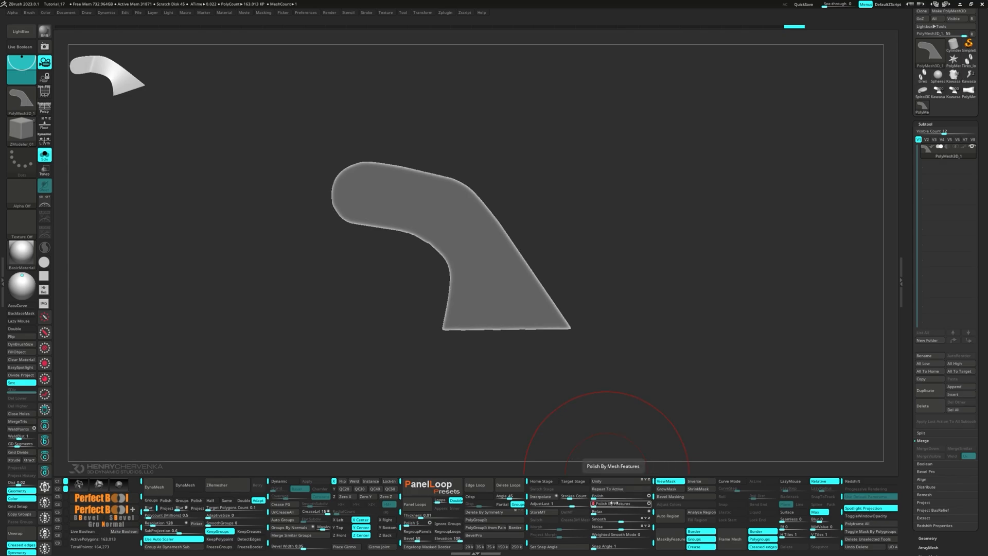
pyautogui.click(614, 502)
pyautogui.keyDown('ctrl'); pyautogui.moveTo(522, 365); pyautogui.dragTo(494, 322, button='right'); pyautogui.keyUp('ctrl')
pyautogui.keyDown('alt'); pyautogui.moveTo(495, 322); pyautogui.dragTo(524, 354, button='right'); pyautogui.keyUp('alt')
pyautogui.keyDown('ctrl'); pyautogui.moveTo(412, 379); pyautogui.dragTo(440, 380); pyautogui.keyUp('ctrl')
pyautogui.moveTo(496, 260)
pyautogui.mouseDown(button='right')
pyautogui.moveTo(523, 254)
pyautogui.moveTo(536, 298)
pyautogui.mouseUp(button='right')
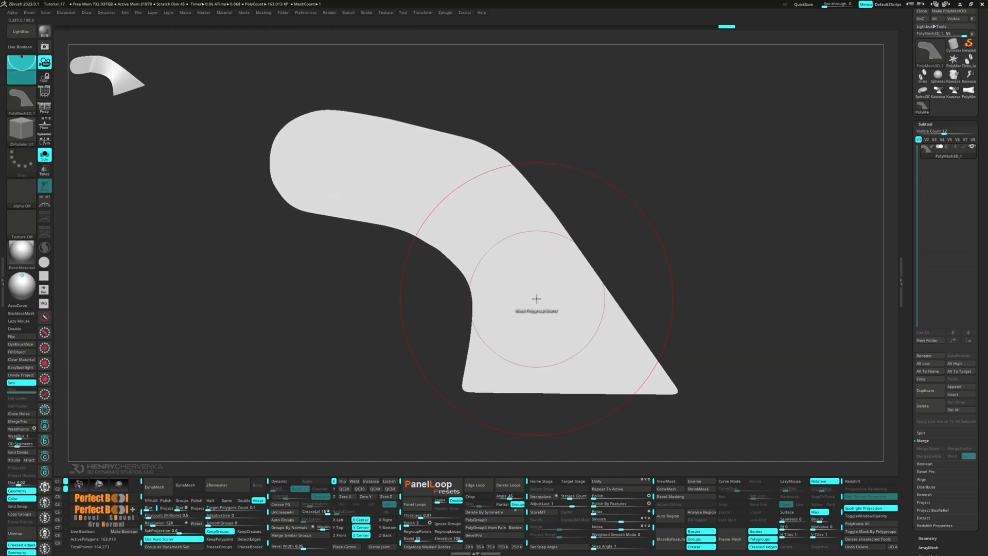
# - Slice the silhouette diagonally with SliceCurve where the rounded end meets the bend, and return to the ZModeler brush
pyautogui.keyDown('ctrl'); pyautogui.click(536, 298); pyautogui.keyUp('ctrl')
pyautogui.hotkey('ctrl', 'shift', 'space')
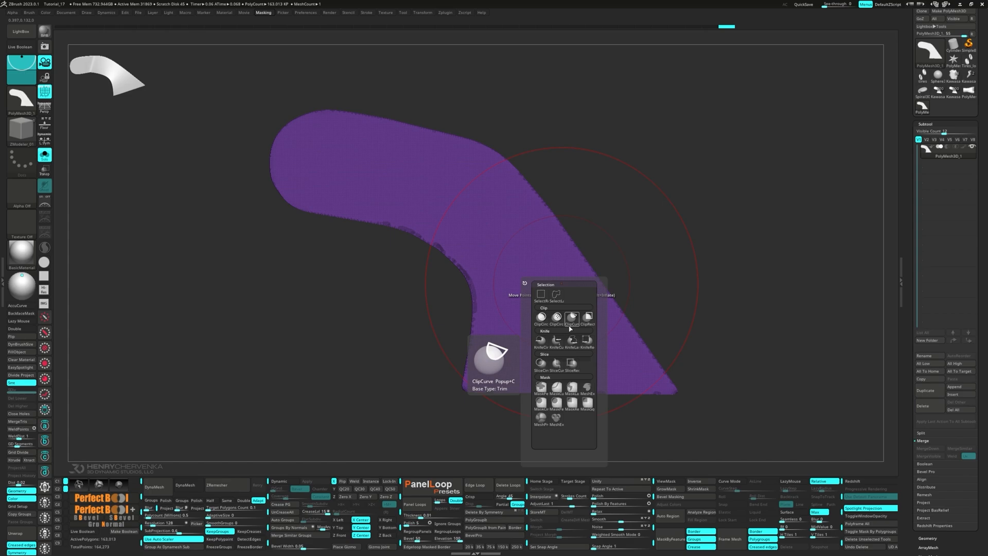
pyautogui.click(556, 362)
pyautogui.moveTo(355, 269)
pyautogui.keyDown('ctrl'); pyautogui.keyDown('shift'); pyautogui.mouseDown()
pyautogui.moveTo(489, 99)
pyautogui.moveTo(476, 87)
pyautogui.mouseUp(); pyautogui.keyUp('shift'); pyautogui.keyUp('ctrl')
pyautogui.press('b')
pyautogui.press('z')
pyautogui.press('m')
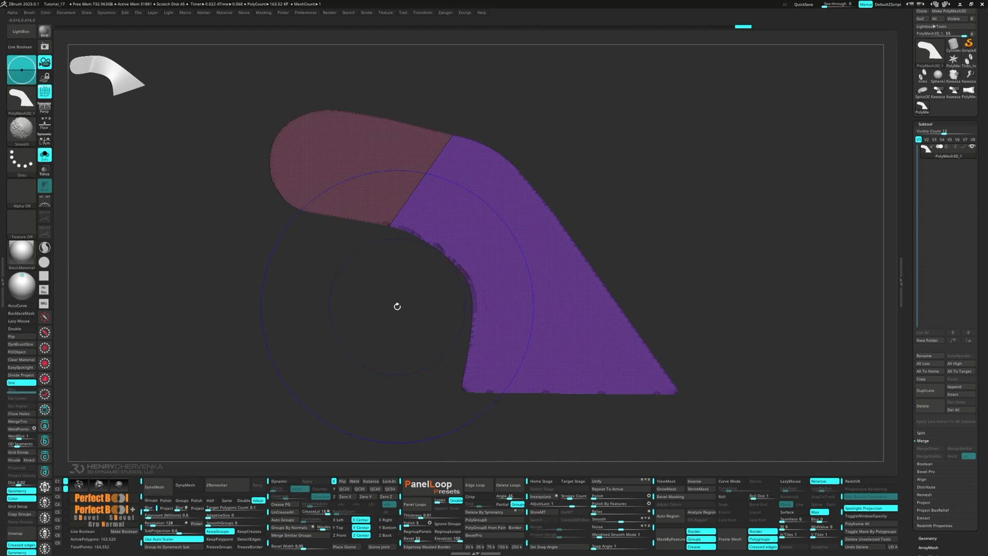
# - ZRemesh the silhouette with KeepGroups on at a target polygons count of 0.5, and retry the remesh at 0.1
pyautogui.hotkey('shift', 'f')
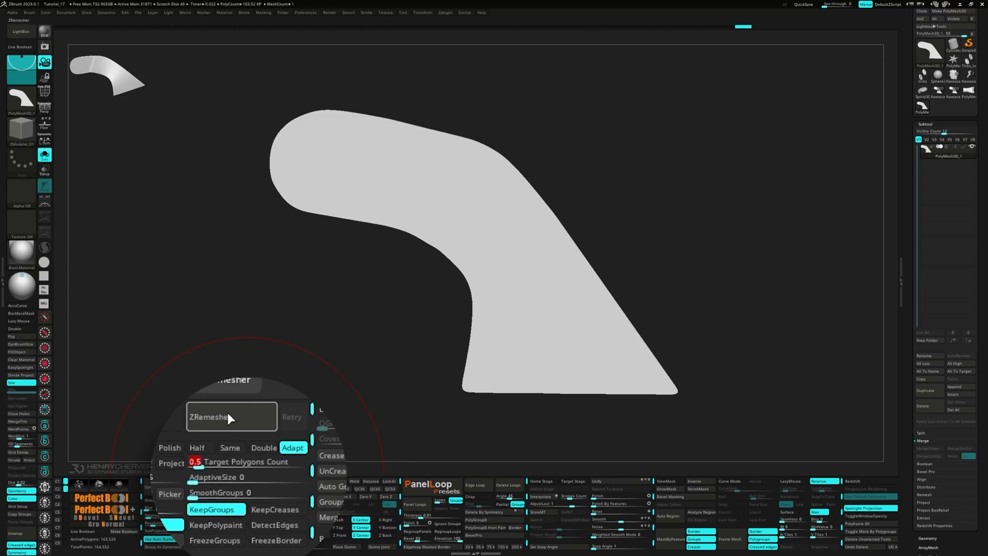
pyautogui.click(226, 486)
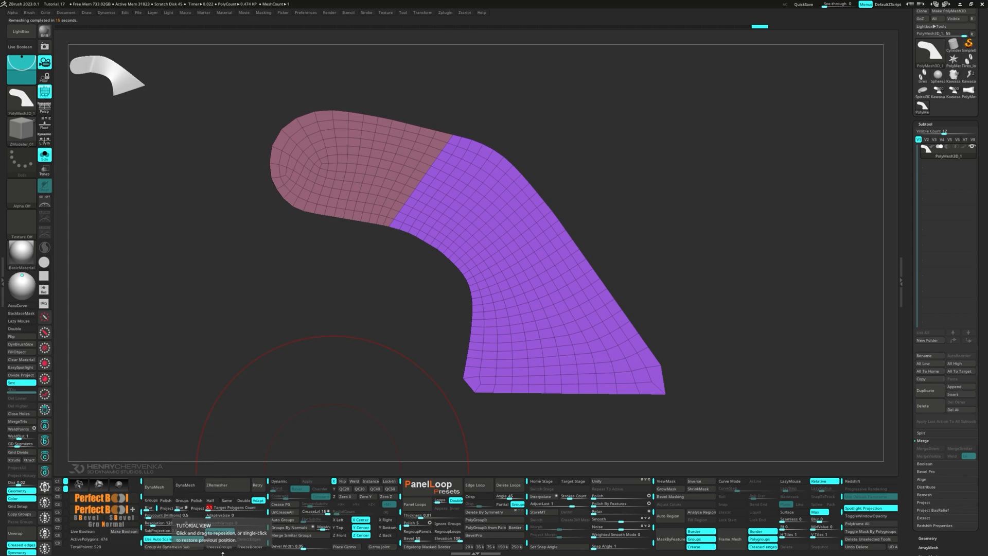
pyautogui.click(257, 485)
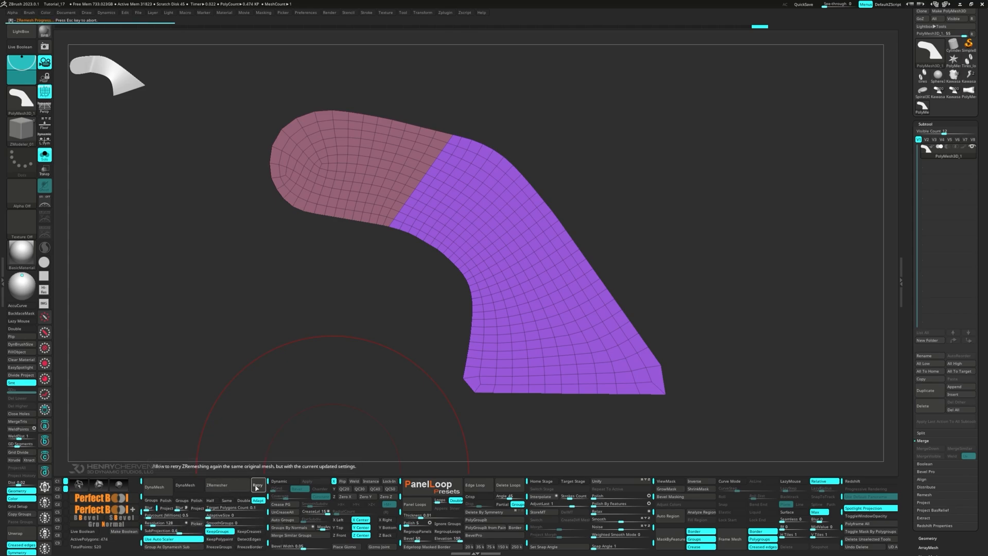
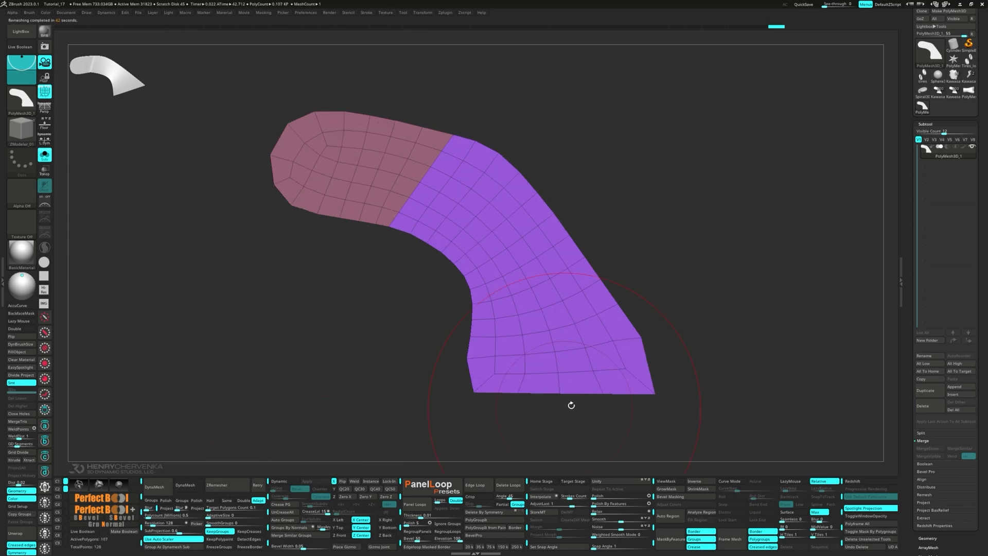
# - With a small Move brush, pull the two base corners outward to restore the straight sides and sharp corners
pyautogui.press('space')
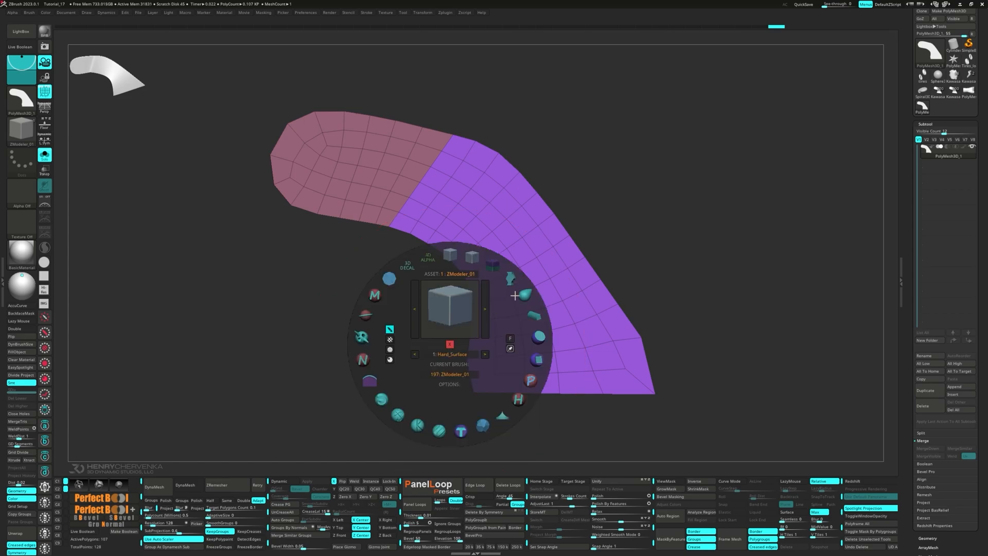
pyautogui.click(515, 296)
pyautogui.press('s')
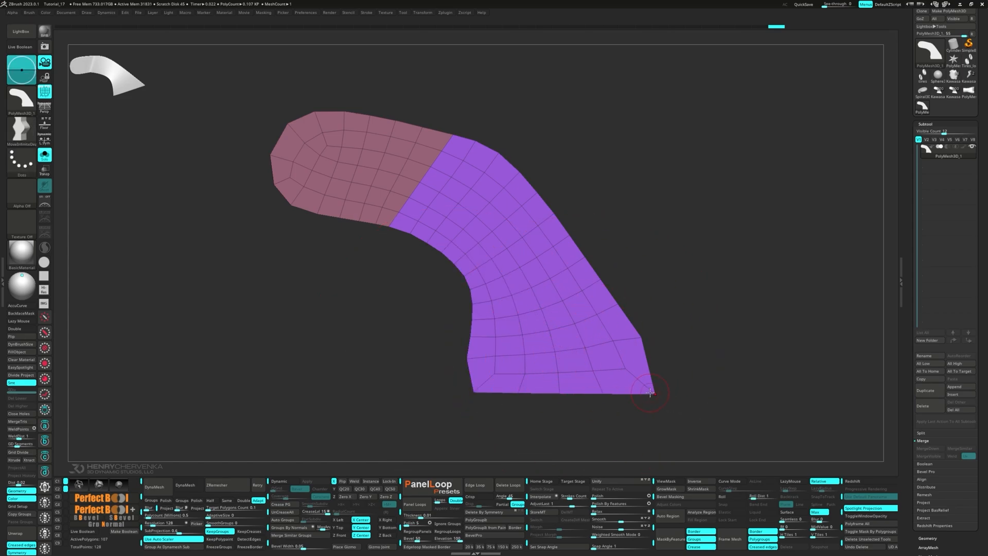
pyautogui.moveTo(653, 393); pyautogui.dragTo(681, 395)
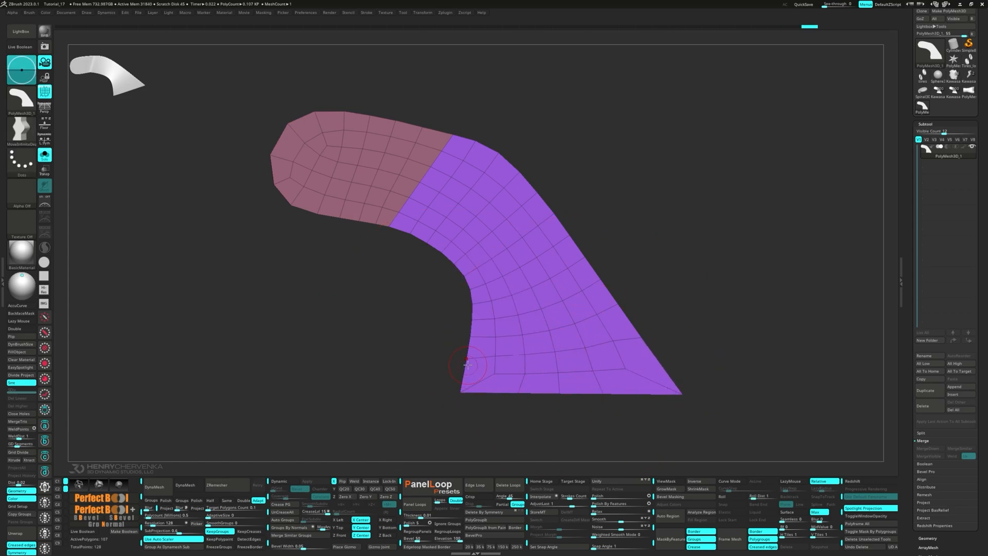
# - Delete the row of polygons along the base between the two bottom corners using ZModeler
pyautogui.moveTo(633, 430)
pyautogui.keyDown('ctrl'); pyautogui.keyDown('shift'); pyautogui.mouseDown()
pyautogui.moveTo(537, 399)
pyautogui.moveTo(558, 421)
pyautogui.moveTo(544, 422)
pyautogui.mouseUp(); pyautogui.keyUp('shift'); pyautogui.keyUp('ctrl')
pyautogui.press('space')
pyautogui.click(525, 392)
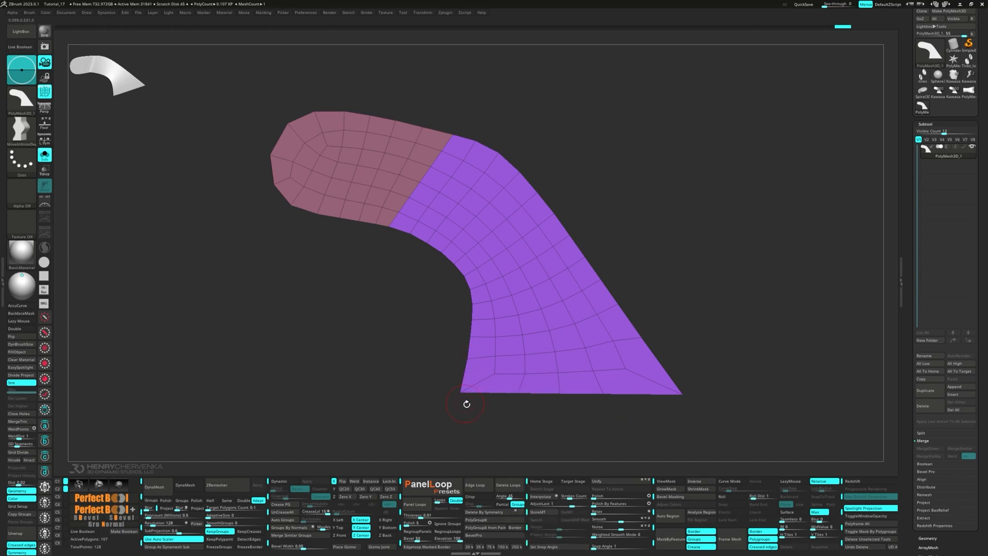
pyautogui.keyDown('ctrl'); pyautogui.keyDown('alt'); pyautogui.keyDown('shift'); pyautogui.moveTo(627, 436); pyautogui.dragTo(501, 386); pyautogui.keyUp('shift'); pyautogui.keyUp('alt'); pyautogui.keyUp('ctrl')
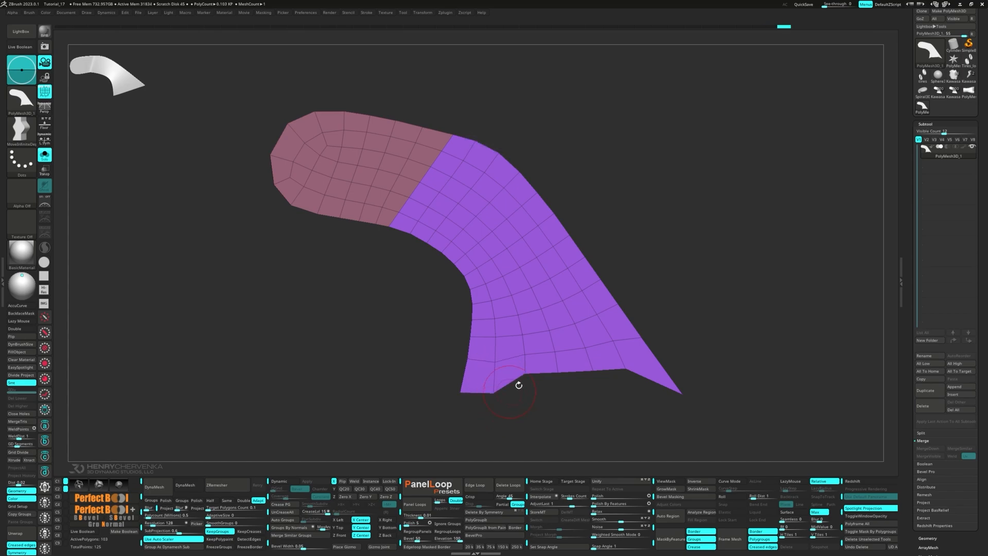
# - Pull the inner vertices along the notched base down until they line up in a straight bottom edge
pyautogui.moveTo(527, 378); pyautogui.dragTo(524, 413)
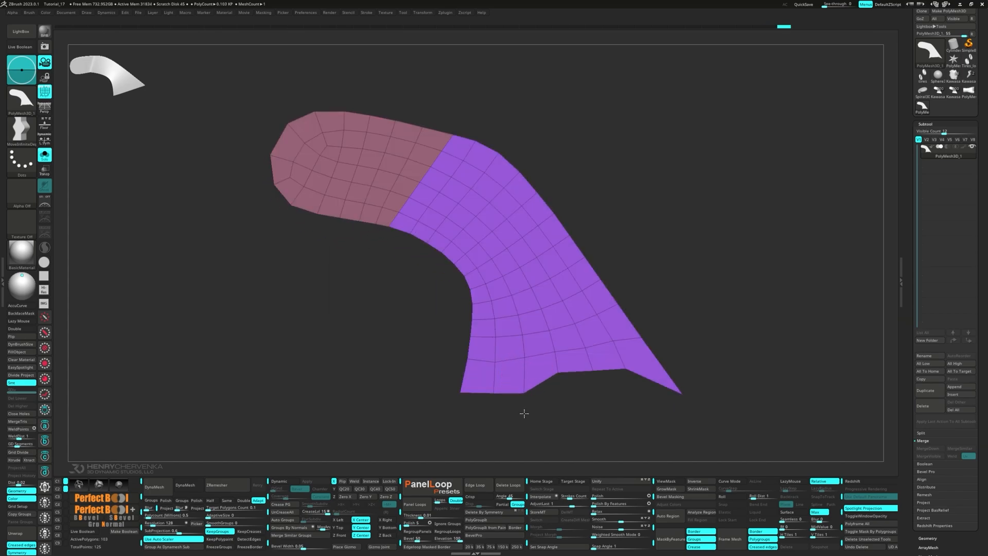
pyautogui.moveTo(560, 373); pyautogui.dragTo(556, 416)
pyautogui.moveTo(593, 370); pyautogui.dragTo(593, 416)
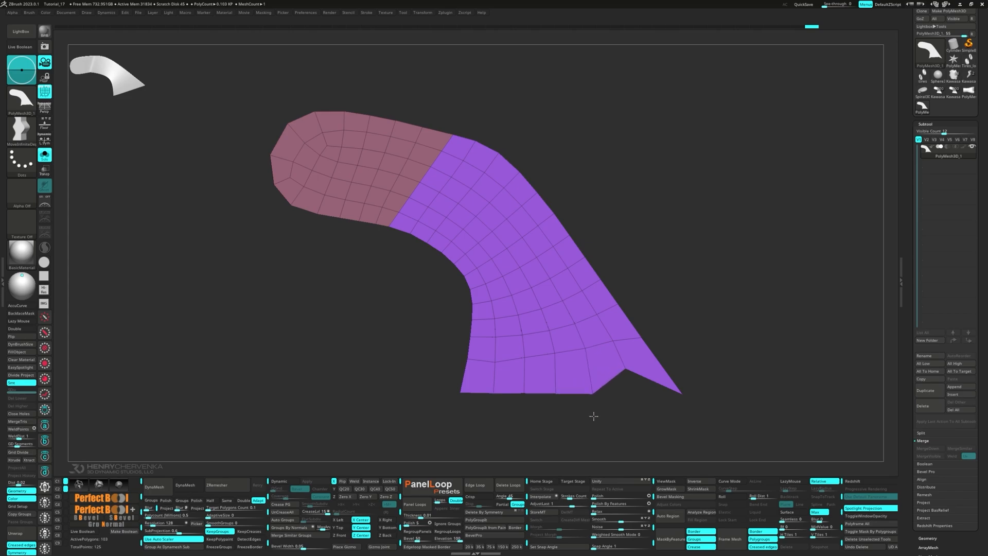
pyautogui.moveTo(625, 371); pyautogui.dragTo(634, 420)
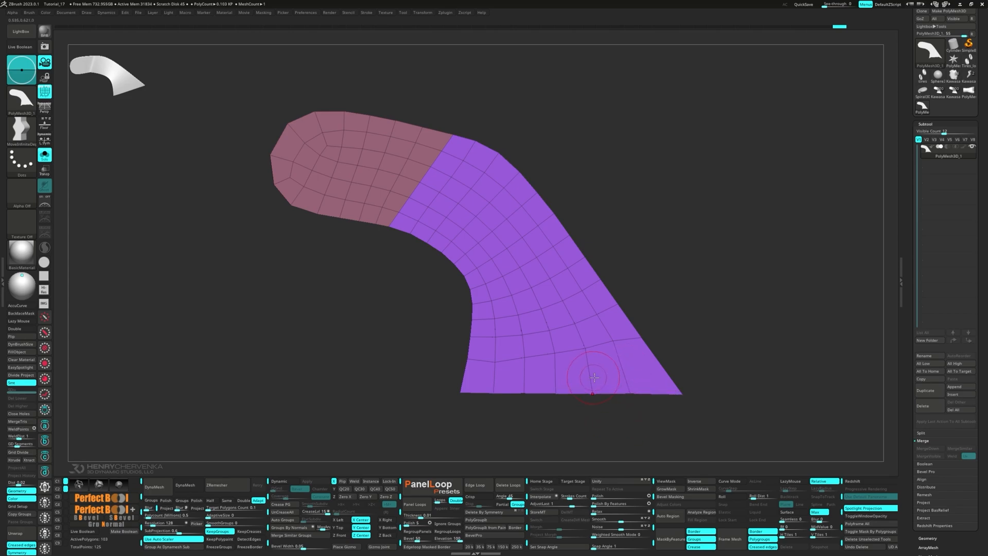
# - Insert an edge loop across the polygon row above the base, mask the mesh by features to check it and clear the mask
pyautogui.rightClick(615, 377)
pyautogui.click(620, 290)
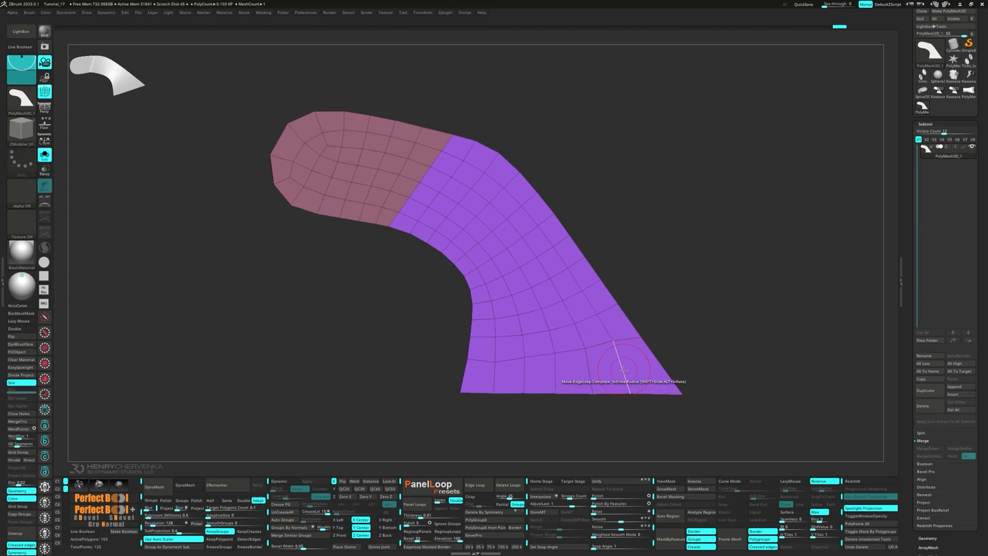
pyautogui.press('space')
pyautogui.click(619, 374)
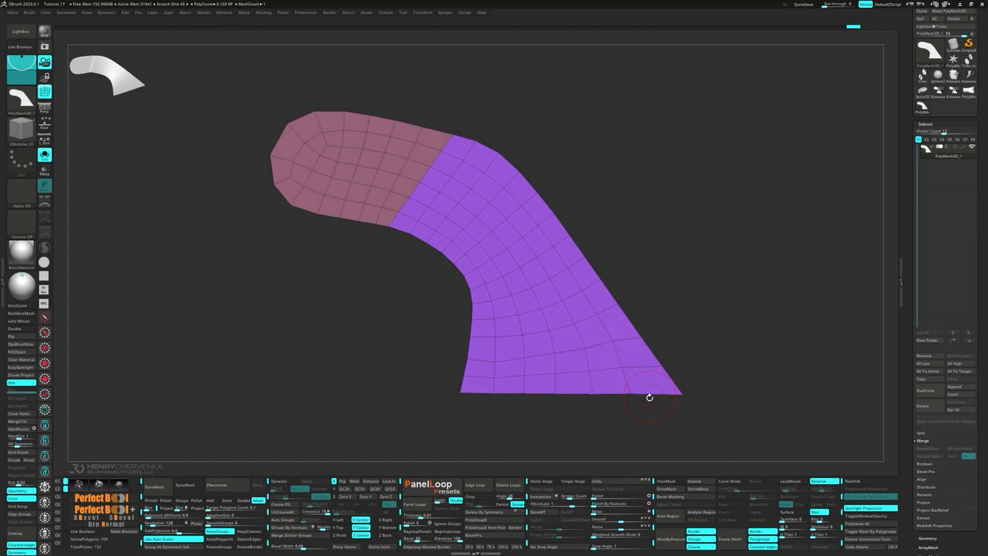
pyautogui.click(670, 539)
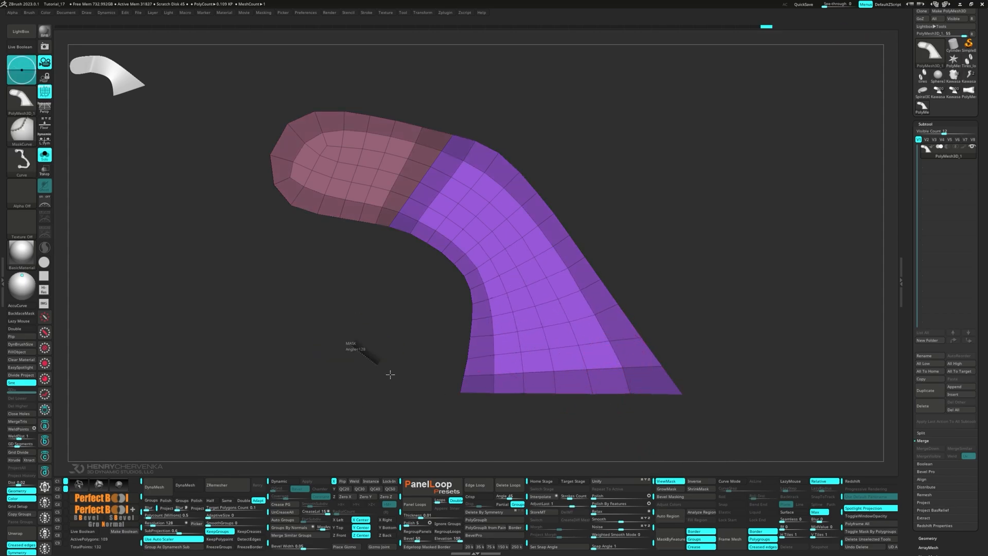
pyautogui.keyDown('ctrl'); pyautogui.click(397, 318); pyautogui.keyUp('ctrl')
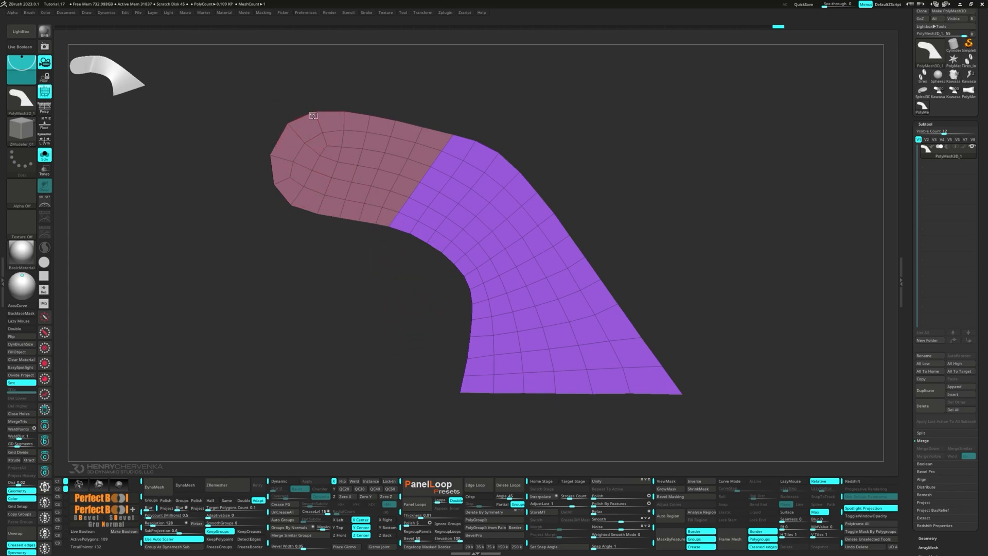
# - Round out the lower corner of the pipe's rounded end with the MoveInfiniteDepth brush and even out the nearby vertices by smoothing
pyautogui.press('space')
pyautogui.click(376, 52)
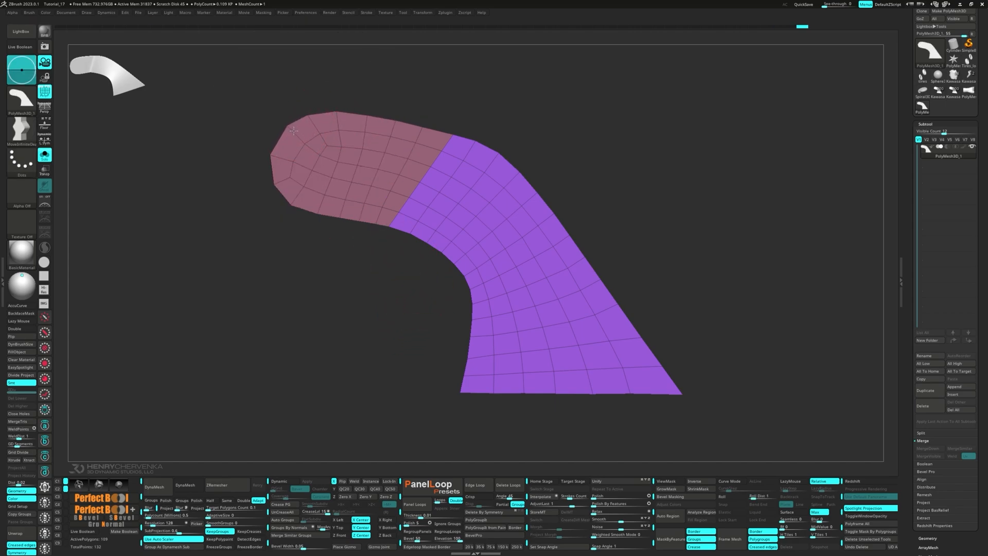
pyautogui.moveTo(290, 203)
pyautogui.mouseDown()
pyautogui.moveTo(284, 200)
pyautogui.moveTo(327, 217)
pyautogui.mouseUp()
pyautogui.keyDown('shift'); pyautogui.moveTo(329, 180); pyautogui.dragTo(317, 159); pyautogui.keyUp('shift')
pyautogui.keyDown('shift'); pyautogui.moveTo(319, 216); pyautogui.dragTo(337, 184); pyautogui.keyUp('shift')
pyautogui.moveTo(358, 221); pyautogui.dragTo(354, 221)
pyautogui.moveTo(395, 121); pyautogui.dragTo(392, 120)
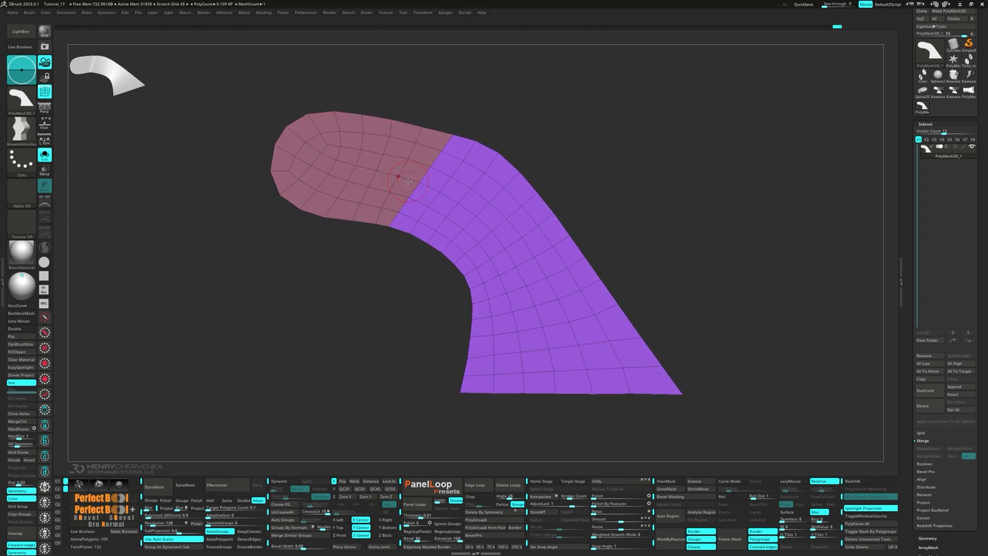
# - Extrude all polygons of the flat pipe silhouette with ZModeler to give it a thin, even thickness
pyautogui.press('space')
pyautogui.click(406, 91)
pyautogui.moveTo(430, 181); pyautogui.dragTo(381, 183, button='right')
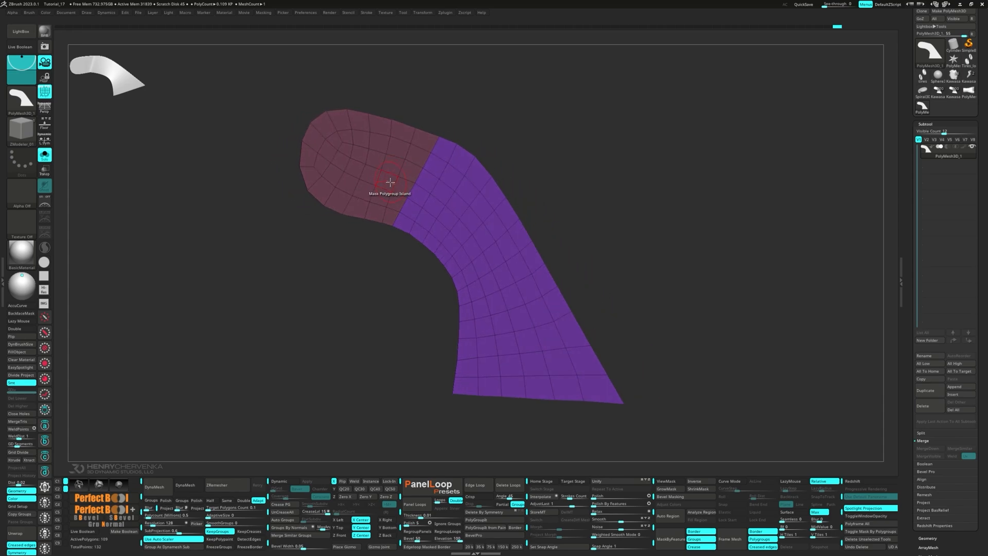
pyautogui.press('space')
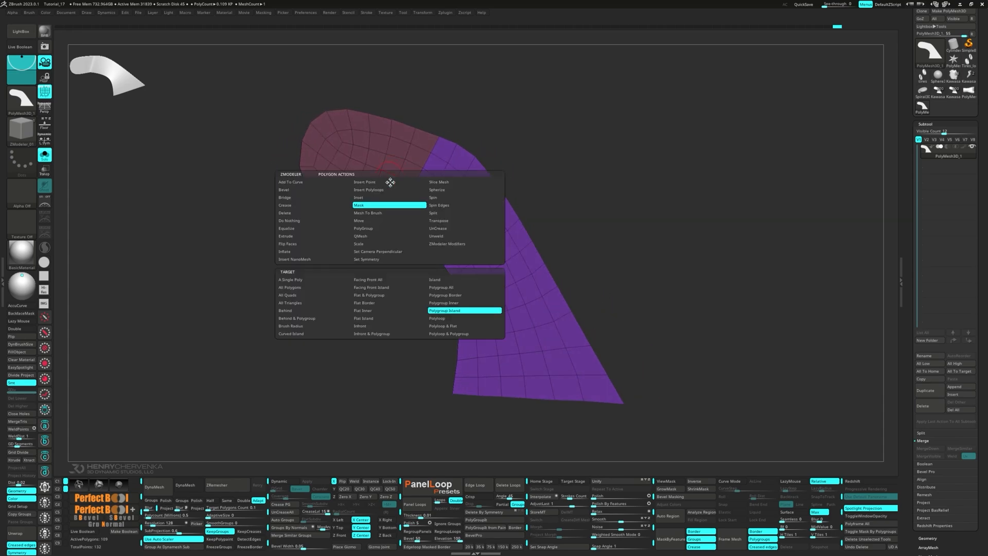
pyautogui.click(297, 252)
pyautogui.click(296, 237)
pyautogui.click(293, 287)
pyautogui.moveTo(455, 166); pyautogui.dragTo(411, 163, button='right')
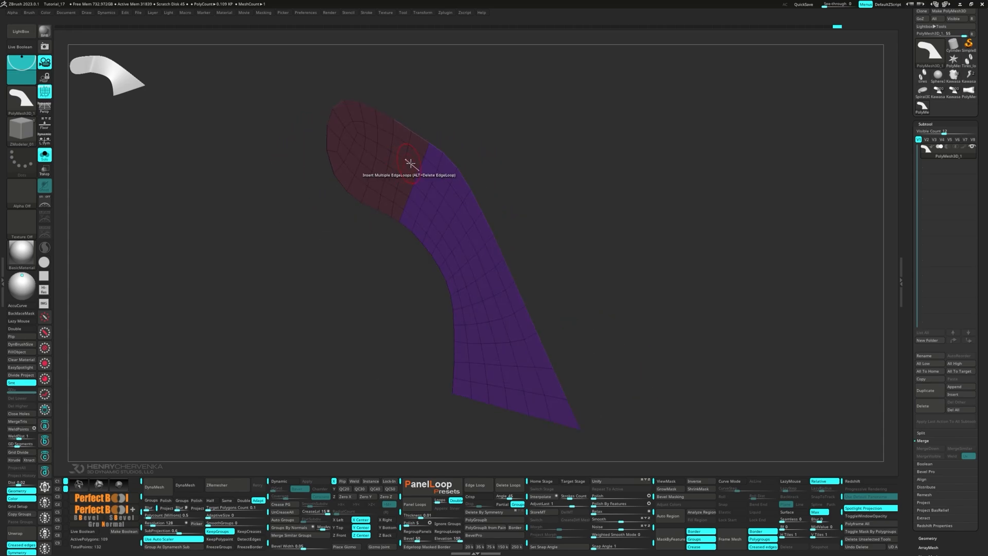
pyautogui.moveTo(410, 164); pyautogui.dragTo(436, 155)
# - Centre the transform gizmo on the extruded pipe and apply a Deformer lattice around it
pyautogui.moveTo(61, 327); pyautogui.dragTo(365, 300)
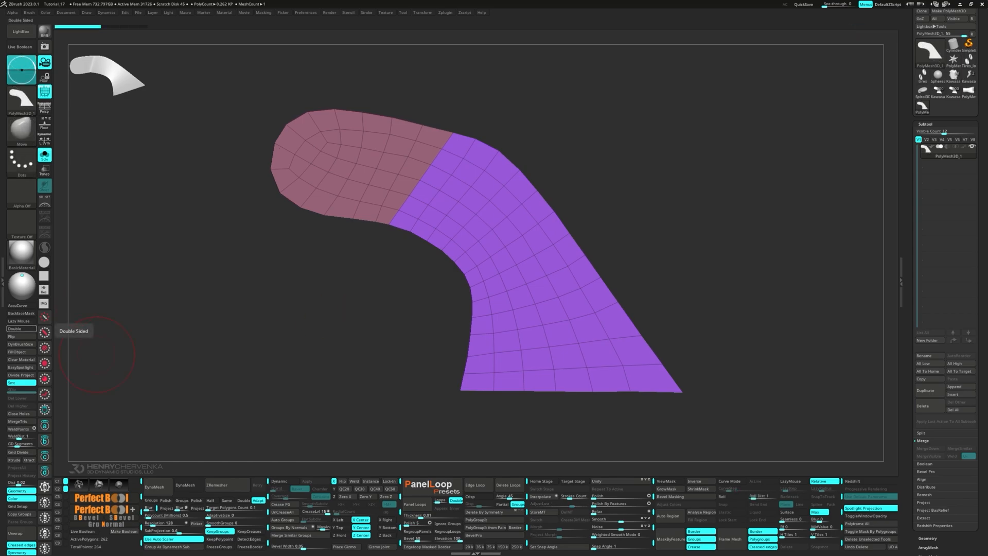
pyautogui.moveTo(304, 299); pyautogui.dragTo(397, 282)
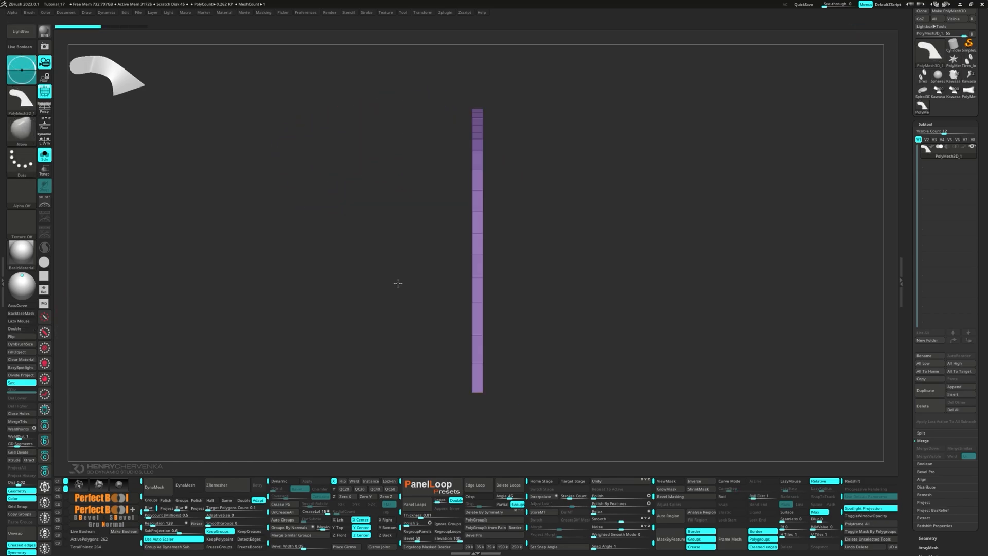
pyautogui.press('w')
pyautogui.keyDown('alt'); pyautogui.click(458, 188); pyautogui.keyUp('alt')
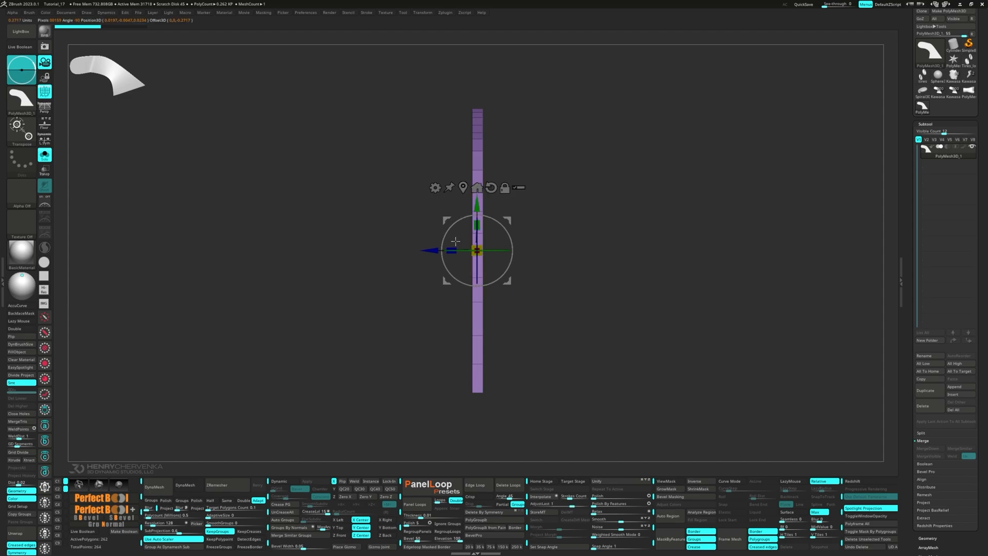
pyautogui.moveTo(451, 250); pyautogui.dragTo(434, 261)
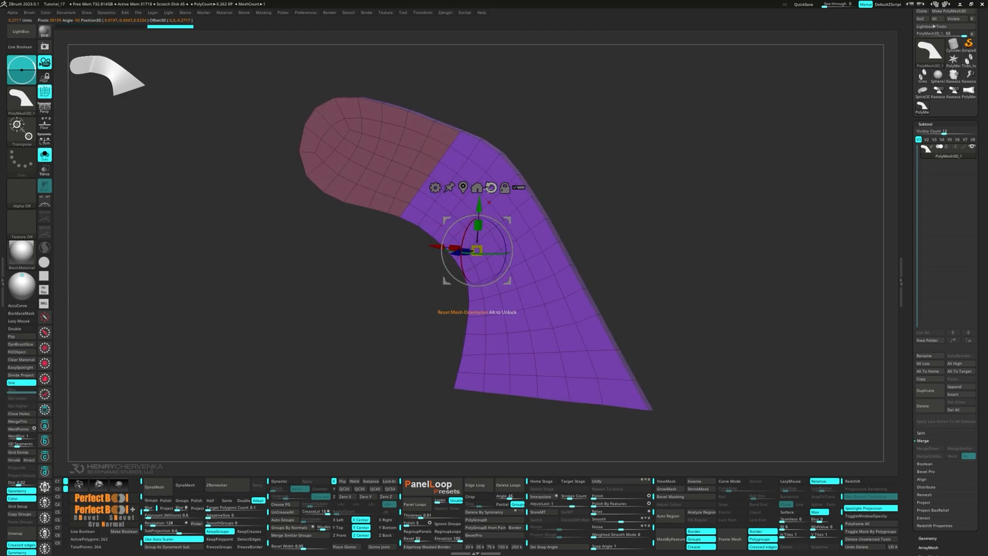
pyautogui.click(434, 187)
pyautogui.click(586, 218)
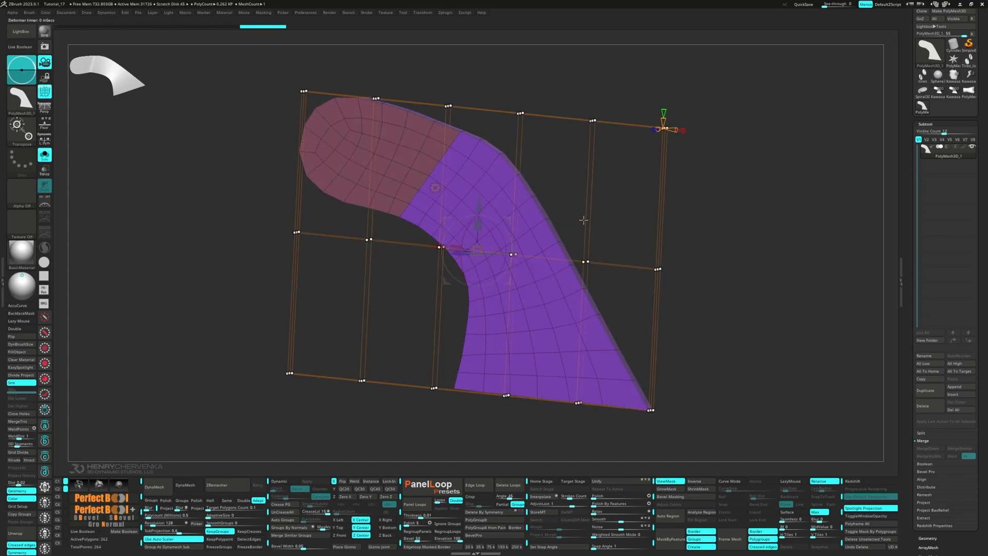
# - Select the two lattice columns at the rounded end and move them along Z to offset that end from the base
pyautogui.keyDown('shift'); pyautogui.moveTo(408, 286); pyautogui.dragTo(411, 292); pyautogui.keyUp('shift')
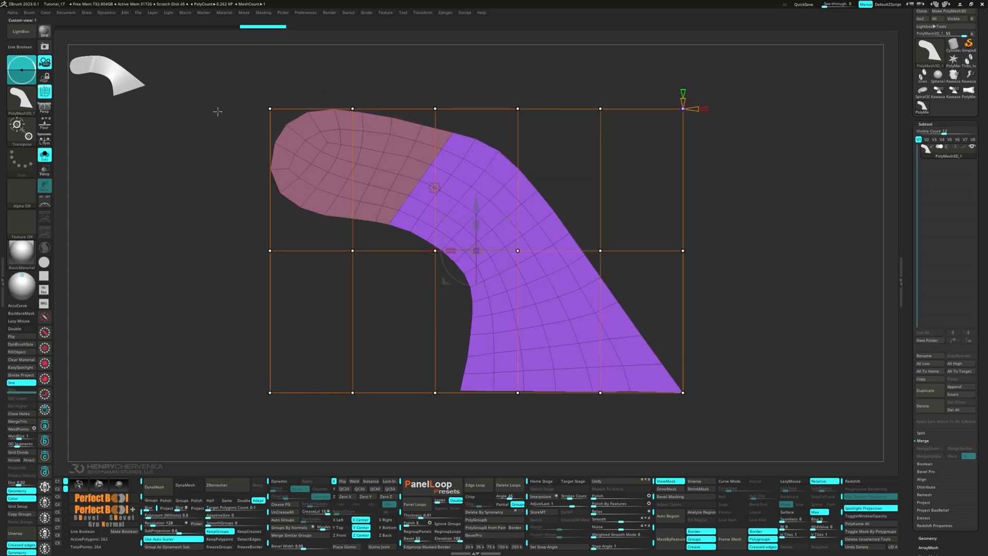
pyautogui.moveTo(227, 88); pyautogui.dragTo(391, 406)
pyautogui.moveTo(397, 316); pyautogui.dragTo(599, 185)
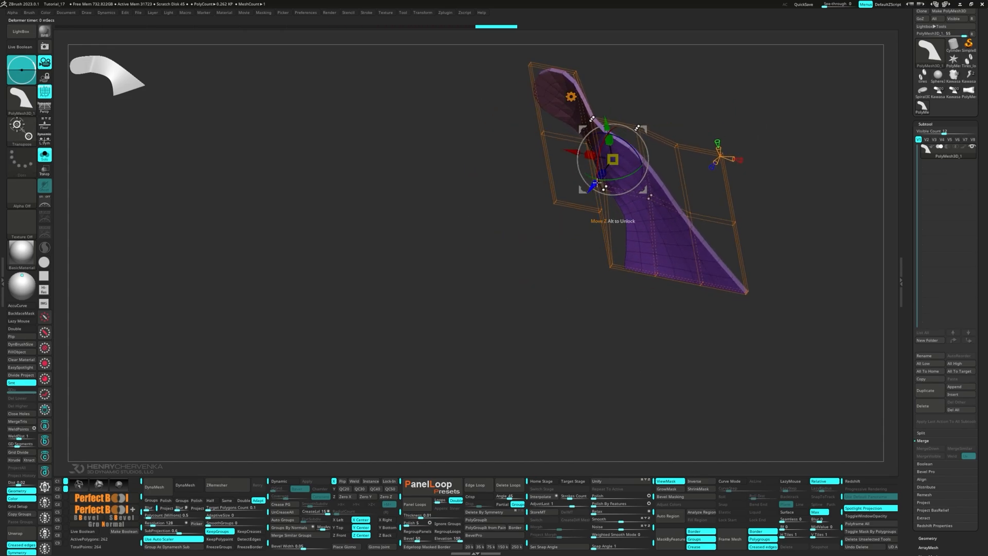
# - Shape the pipe's bend by moving the middle lattice points along Z and rotating them about 15 degrees
pyautogui.moveTo(519, 241); pyautogui.dragTo(684, 189)
pyautogui.moveTo(689, 119); pyautogui.dragTo(633, 92)
pyautogui.moveTo(585, 147); pyautogui.dragTo(618, 165)
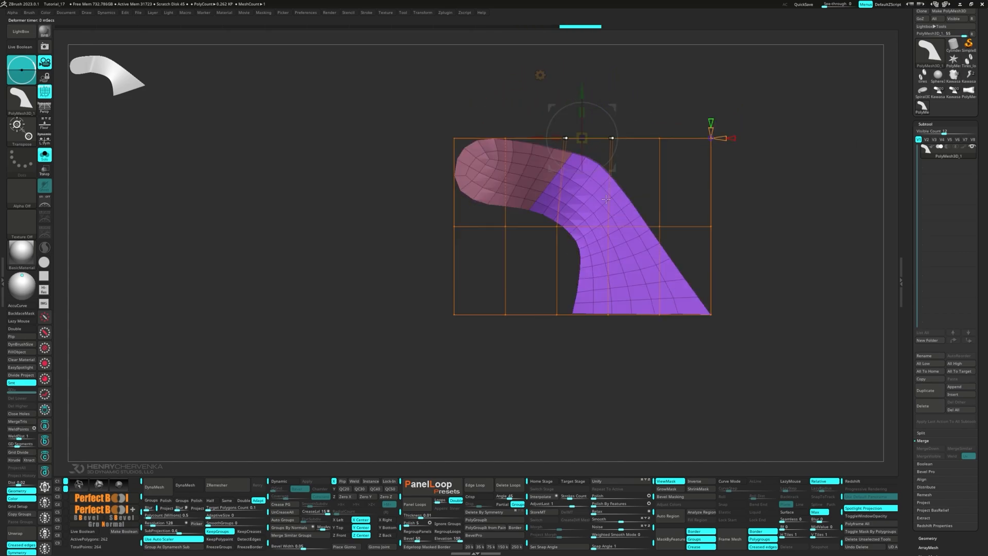
pyautogui.keyDown('ctrl'); pyautogui.moveTo(540, 244); pyautogui.dragTo(630, 178); pyautogui.keyUp('ctrl')
pyautogui.moveTo(612, 213); pyautogui.dragTo(617, 211)
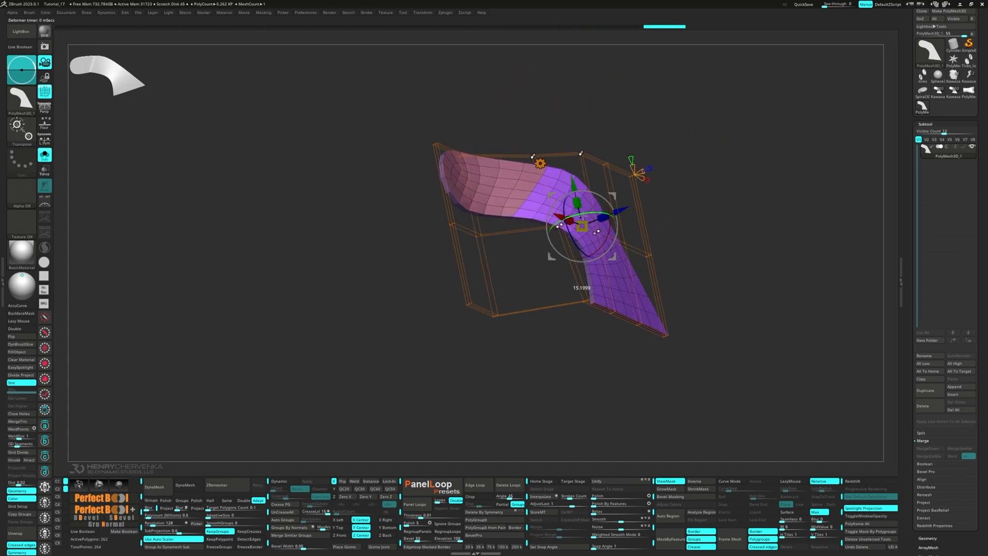
pyautogui.moveTo(715, 221); pyautogui.dragTo(727, 192)
# - Adjust the depth of the lattice points at the rounded end and of the third column's top and middle points along Z
pyautogui.keyDown('ctrl'); pyautogui.moveTo(431, 217); pyautogui.dragTo(477, 128); pyautogui.keyUp('ctrl')
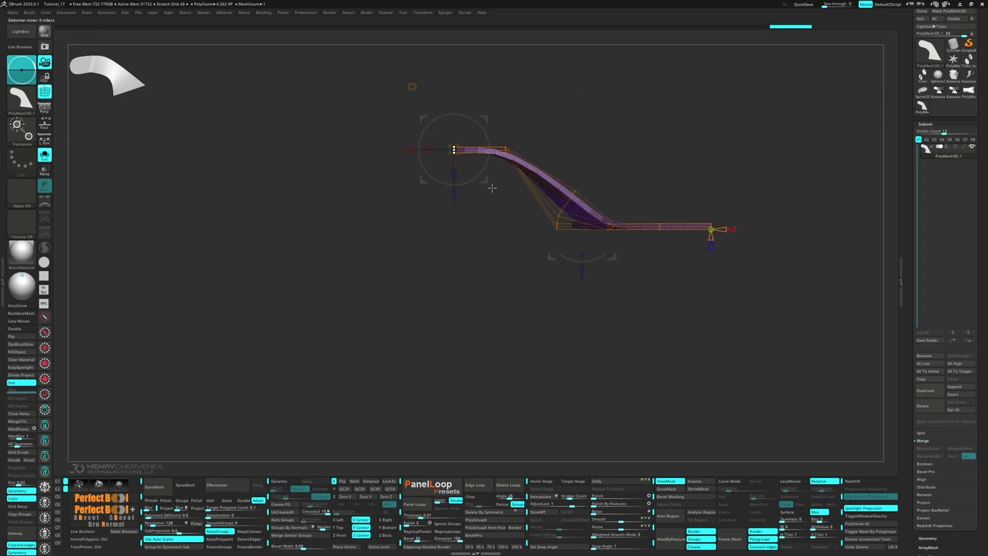
pyautogui.moveTo(493, 194); pyautogui.dragTo(521, 155)
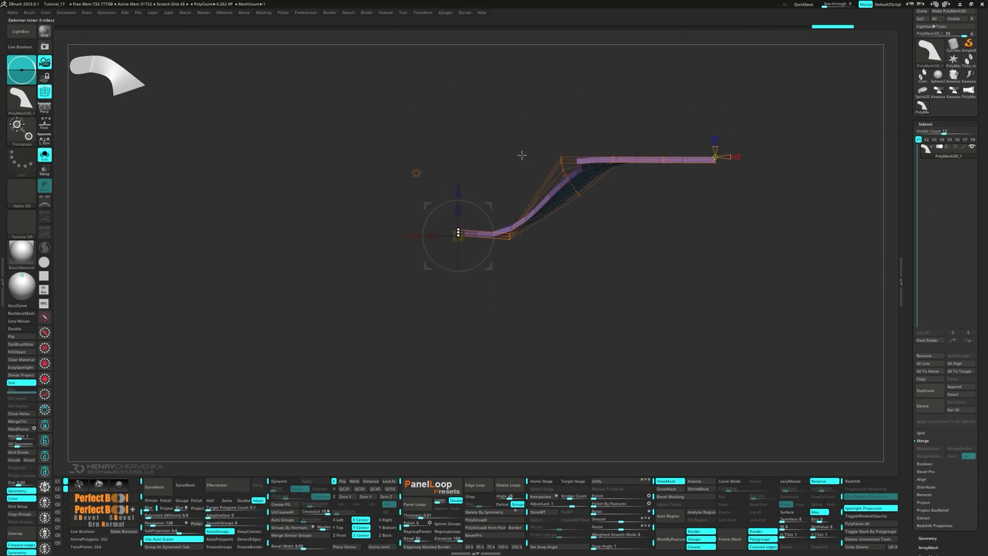
pyautogui.keyDown('ctrl'); pyautogui.moveTo(587, 239); pyautogui.dragTo(545, 138); pyautogui.keyUp('ctrl')
pyautogui.moveTo(572, 334); pyautogui.dragTo(547, 251)
pyautogui.moveTo(577, 298); pyautogui.dragTo(569, 239)
pyautogui.keyDown('alt'); pyautogui.moveTo(522, 265); pyautogui.dragTo(549, 212); pyautogui.keyUp('alt')
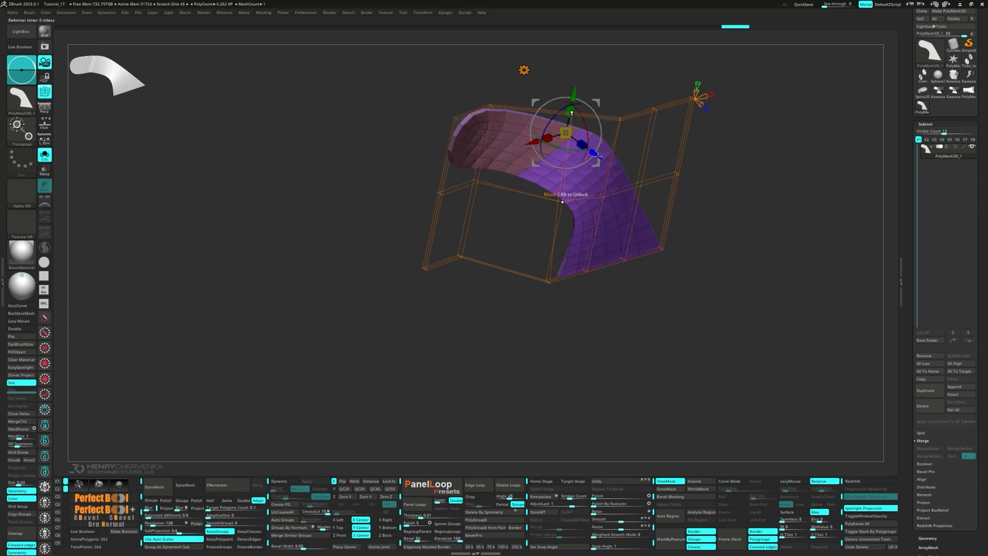
pyautogui.moveTo(598, 157); pyautogui.dragTo(593, 221)
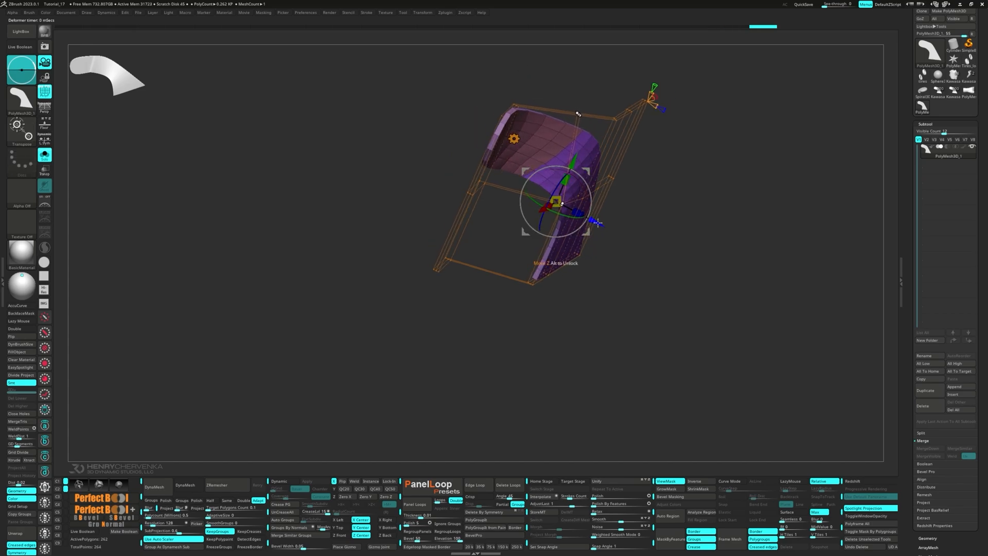
pyautogui.moveTo(598, 222); pyautogui.dragTo(524, 229, button='right')
# - Rotate the upper and middle lattice points around the rounded end by about 14 degrees and accept the deformation
pyautogui.keyDown('ctrl'); pyautogui.moveTo(478, 83); pyautogui.dragTo(514, 215); pyautogui.keyUp('ctrl')
pyautogui.moveTo(514, 214); pyautogui.dragTo(495, 201, button='right')
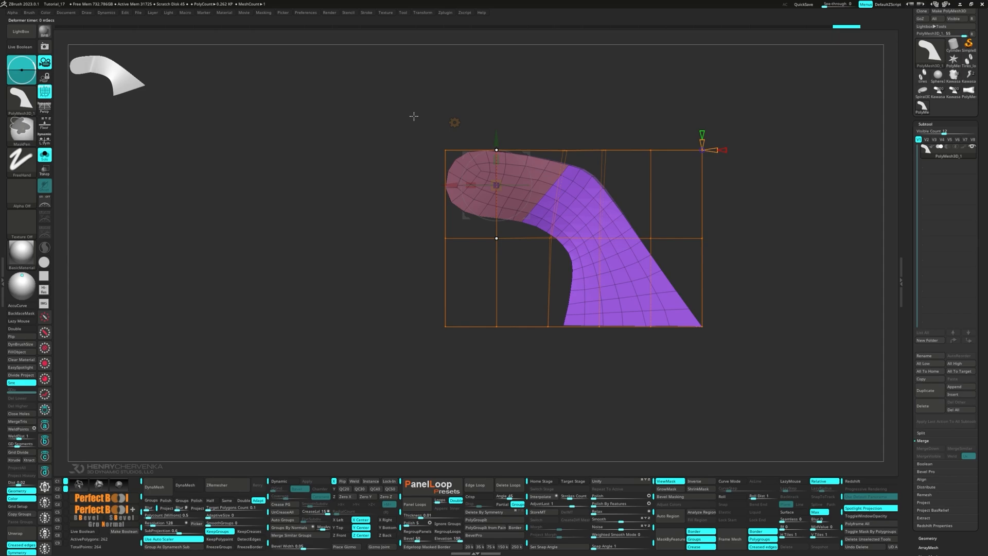
pyautogui.keyDown('ctrl'); pyautogui.moveTo(411, 148); pyautogui.dragTo(578, 255); pyautogui.keyUp('ctrl')
pyautogui.moveTo(578, 255); pyautogui.dragTo(515, 222, button='right')
pyautogui.moveTo(507, 221); pyautogui.dragTo(530, 219)
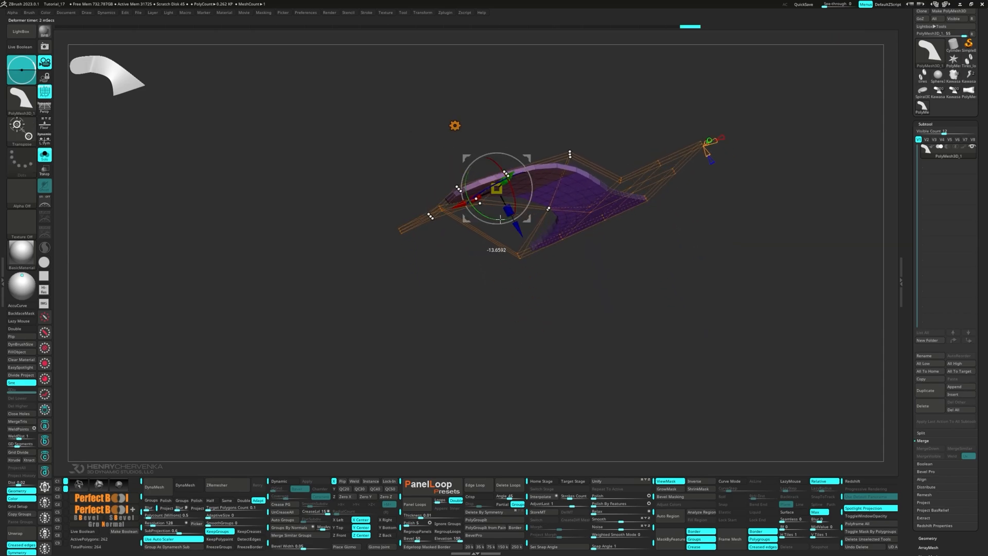
pyautogui.moveTo(530, 220); pyautogui.dragTo(486, 256, button='right')
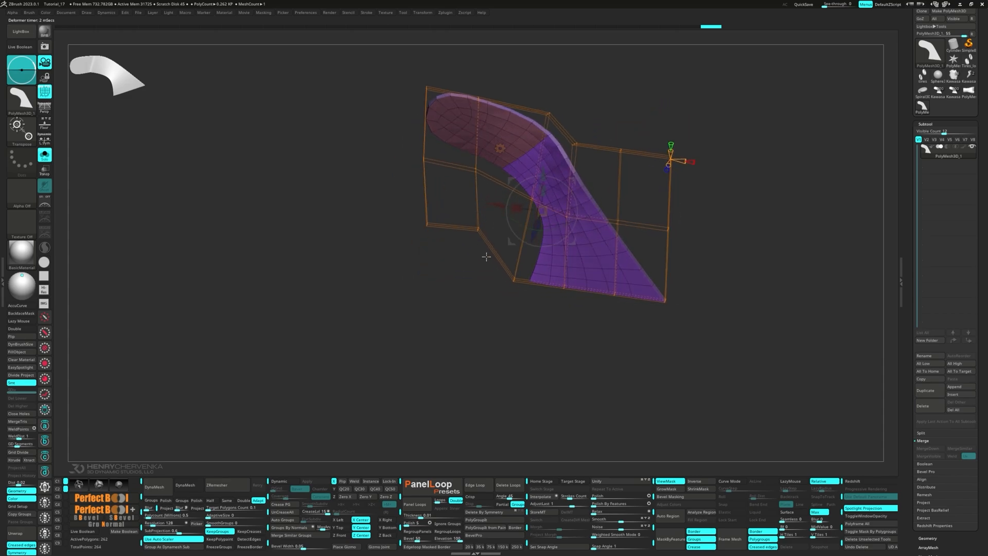
pyautogui.click(500, 148)
pyautogui.click(604, 148)
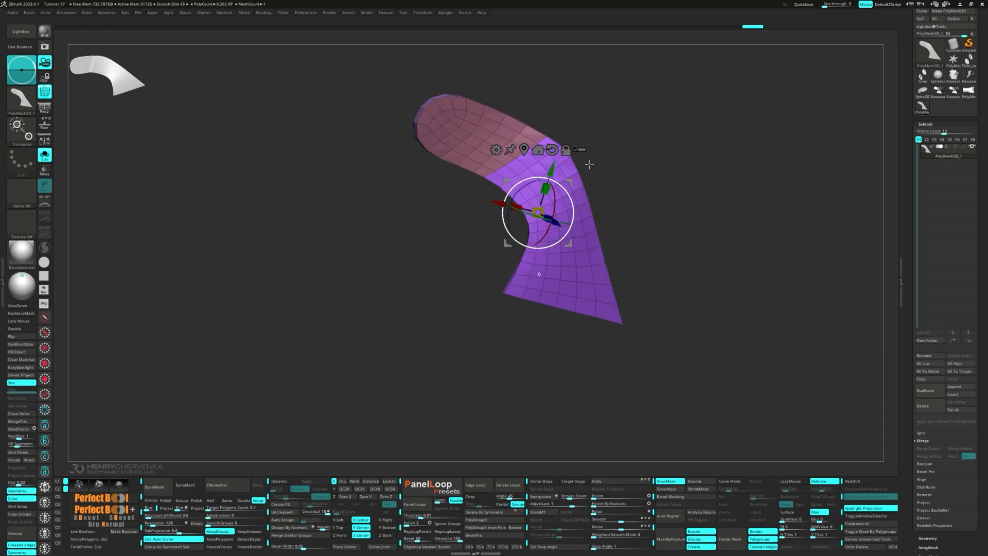
# - Try to push the pipe's bend into a smoother side profile with the MoveInfiniteDepth brush
pyautogui.press('q')
pyautogui.press('space')
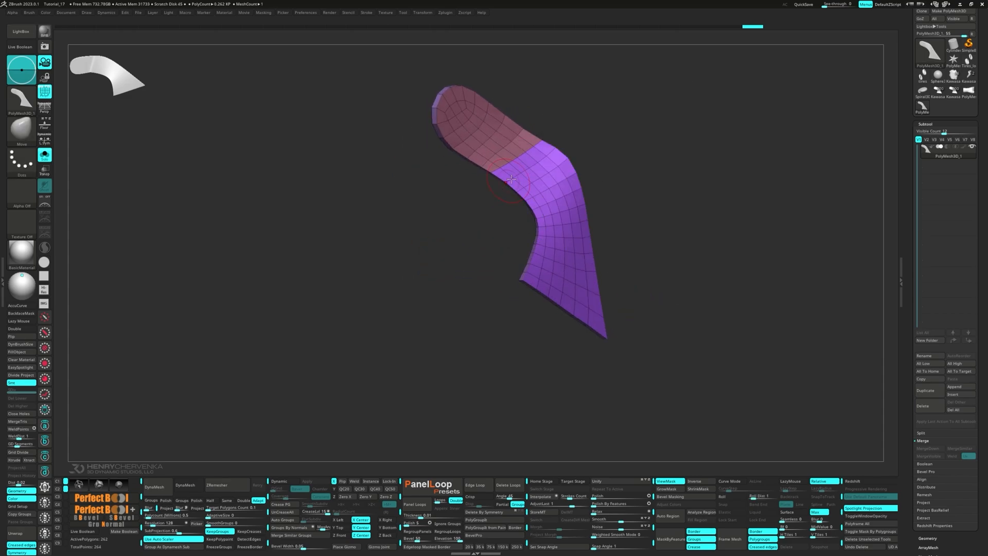
pyautogui.moveTo(633, 172); pyautogui.dragTo(513, 184, button='right')
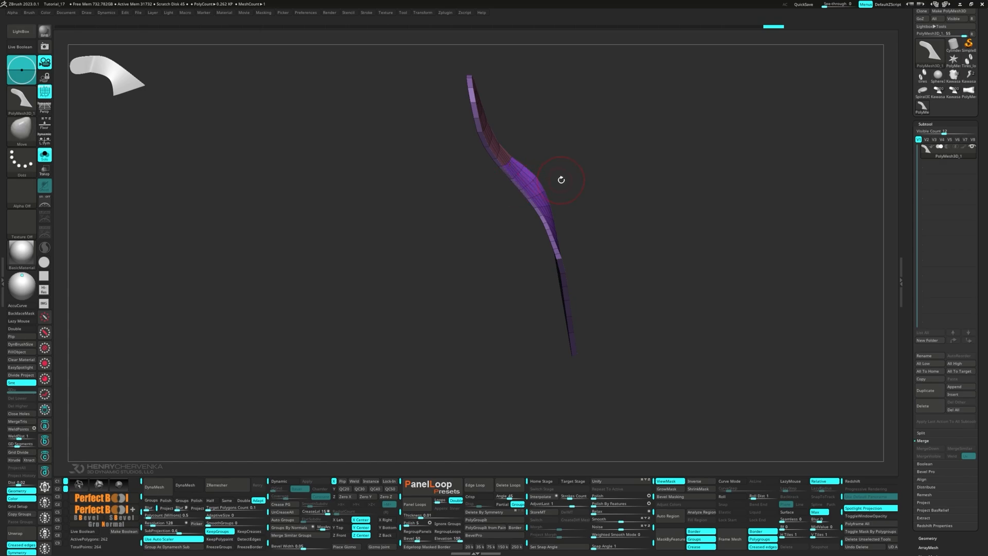
pyautogui.press('space')
pyautogui.click(642, 162)
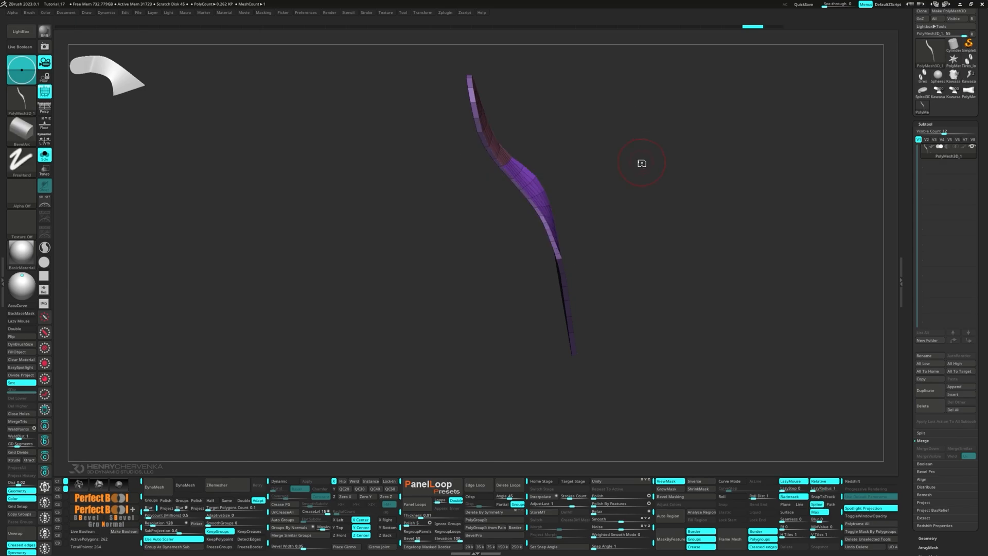
pyautogui.press('space')
pyautogui.click(696, 100)
pyautogui.moveTo(538, 205); pyautogui.dragTo(514, 179, button='right')
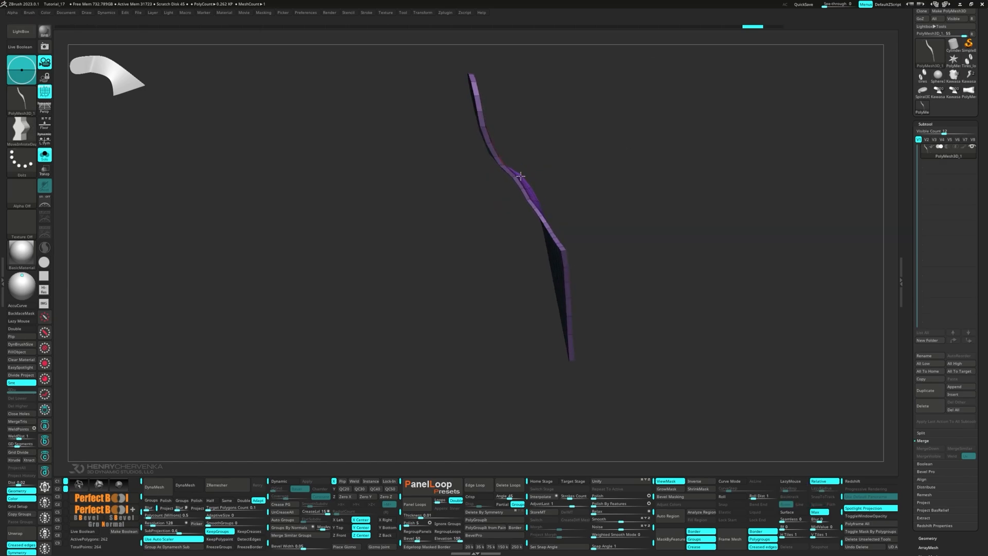
pyautogui.moveTo(532, 194)
pyautogui.mouseDown()
pyautogui.moveTo(494, 211)
pyautogui.moveTo(588, 188)
pyautogui.moveTo(603, 175)
pyautogui.mouseUp()
pyautogui.hotkey('ctrl', 'z')
pyautogui.hotkey('ctrl', 'z')
# - Even out the depth curve through the pipe's bend using the Move brush at an adjusted size
pyautogui.press('space')
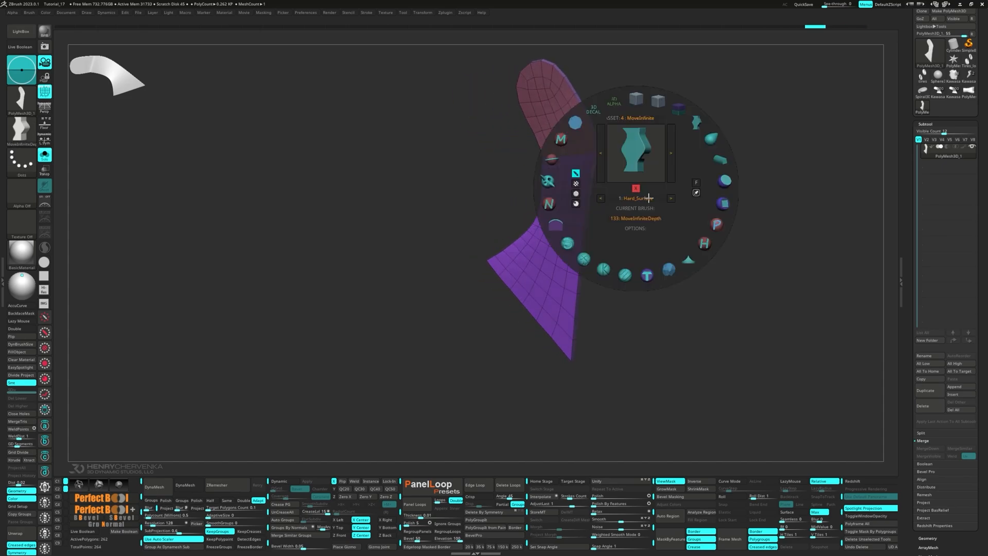
pyautogui.click(712, 141)
pyautogui.moveTo(689, 154); pyautogui.dragTo(599, 194)
pyautogui.press('s')
pyautogui.hotkey('ctrl', 'z')
pyautogui.moveTo(586, 205); pyautogui.dragTo(604, 231)
pyautogui.moveTo(579, 251)
pyautogui.mouseDown()
pyautogui.moveTo(579, 212)
pyautogui.moveTo(522, 219)
pyautogui.mouseUp()
pyautogui.moveTo(517, 224); pyautogui.dragTo(491, 234)
# - In front view, nudge the outer edge of the bend and the tip of the rounded end into a smooth outline
pyautogui.press('f')
pyautogui.moveTo(466, 272); pyautogui.dragTo(460, 277)
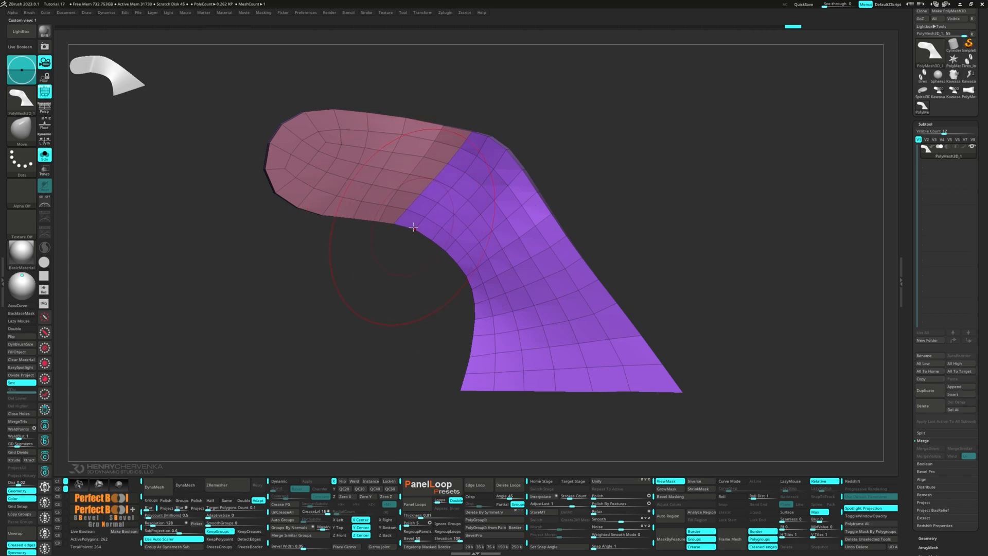
pyautogui.moveTo(488, 138); pyautogui.dragTo(481, 141)
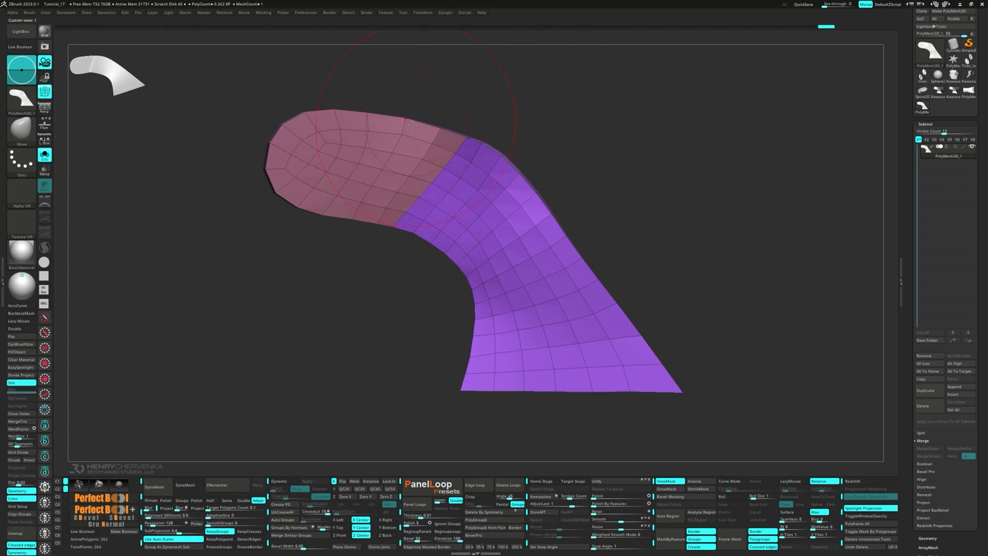
pyautogui.moveTo(413, 118); pyautogui.dragTo(407, 123)
pyautogui.moveTo(268, 159); pyautogui.dragTo(273, 159)
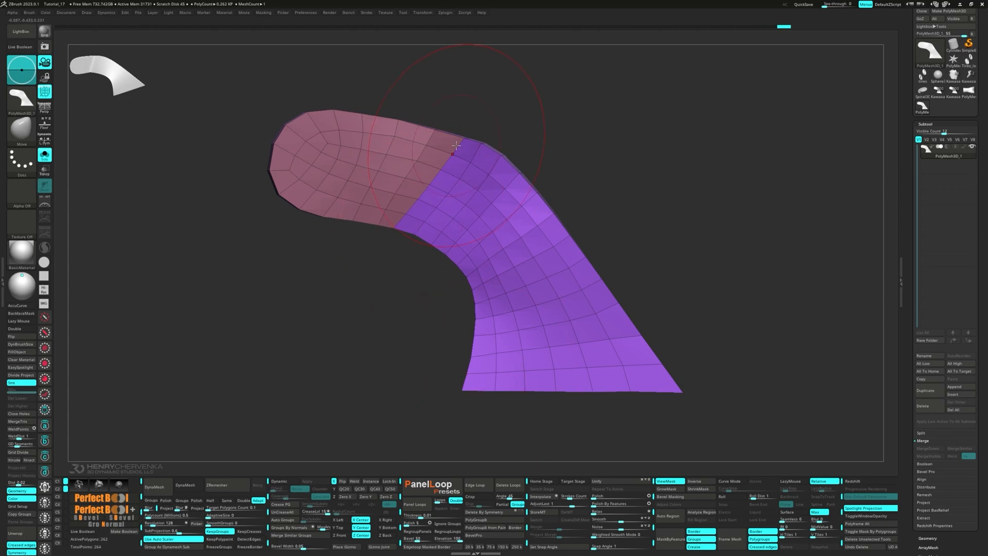
# - Regroup the pipe's polygons by normals so its faces, rim and base get separate polygroups
pyautogui.moveTo(466, 147); pyautogui.dragTo(502, 206, button='right')
pyautogui.keyDown('ctrl'); pyautogui.moveTo(502, 207); pyautogui.dragTo(597, 195, button='right'); pyautogui.keyUp('ctrl')
pyautogui.click(291, 527)
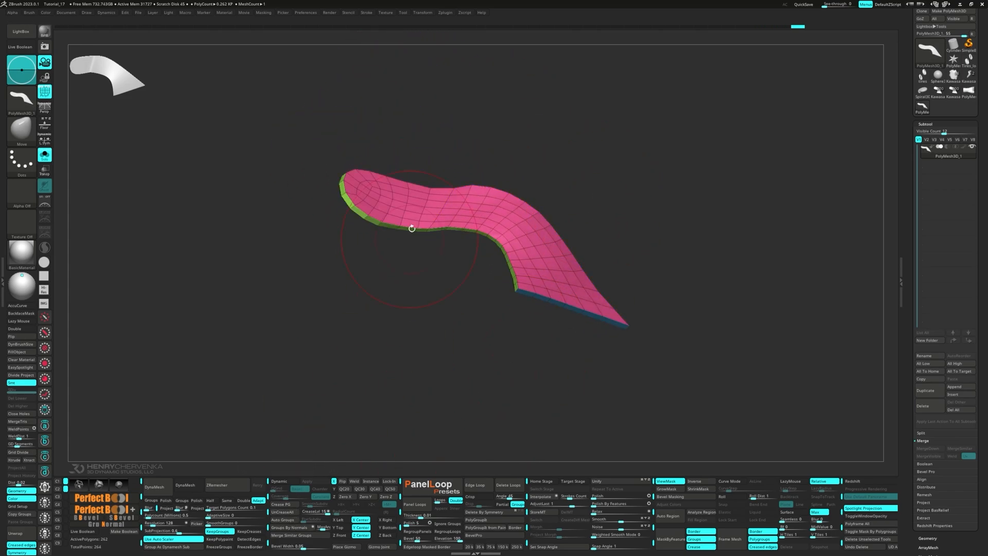
# - Switch to the ZModeler brush and mask the polygon row along the pipe's straight base
pyautogui.moveTo(407, 227); pyautogui.dragTo(439, 212, button='right')
pyautogui.press('space')
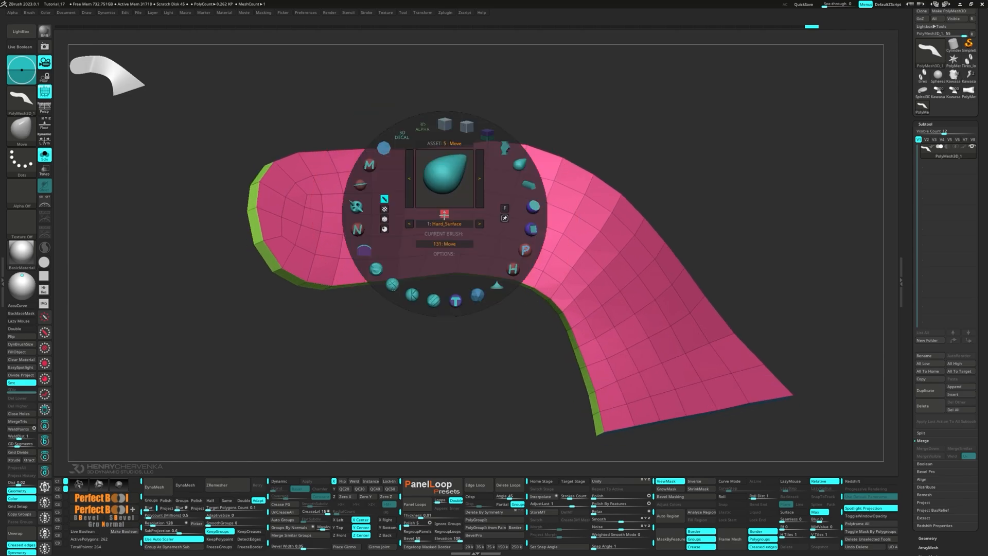
pyautogui.click(492, 136)
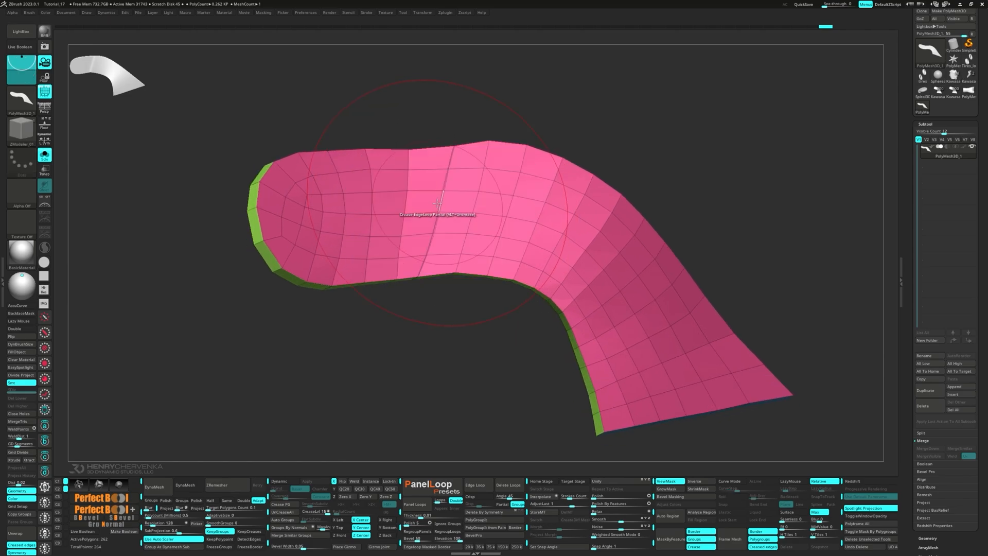
pyautogui.keyDown('shift'); pyautogui.moveTo(542, 452); pyautogui.dragTo(456, 408, button='right'); pyautogui.keyUp('shift')
pyautogui.keyDown('ctrl'); pyautogui.moveTo(425, 443); pyautogui.dragTo(678, 381); pyautogui.keyUp('ctrl')
pyautogui.moveTo(679, 379); pyautogui.dragTo(591, 366, button='right')
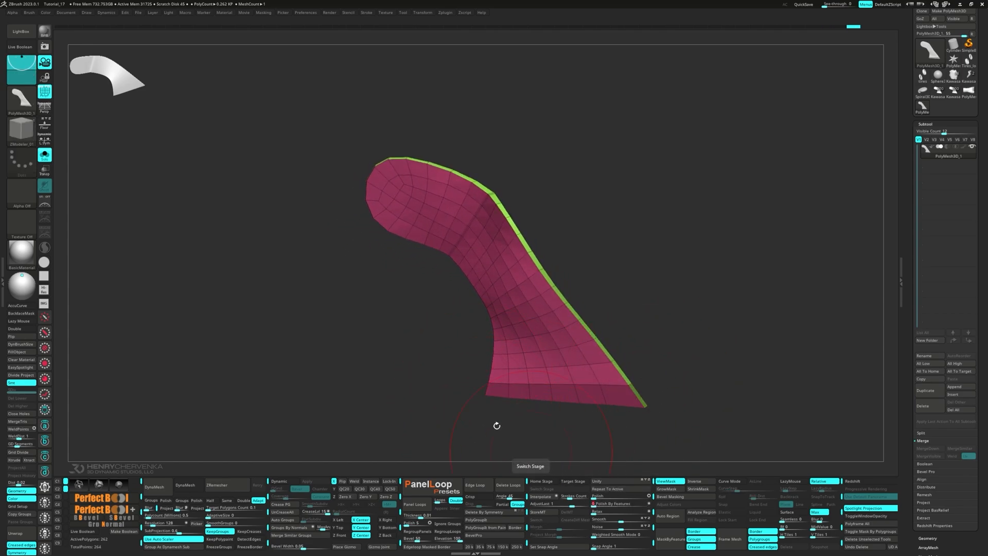
pyautogui.moveTo(496, 423)
pyautogui.mouseDown(button='right')
pyautogui.moveTo(399, 311)
pyautogui.moveTo(410, 396)
pyautogui.moveTo(413, 351)
pyautogui.moveTo(400, 339)
pyautogui.mouseUp(button='right')
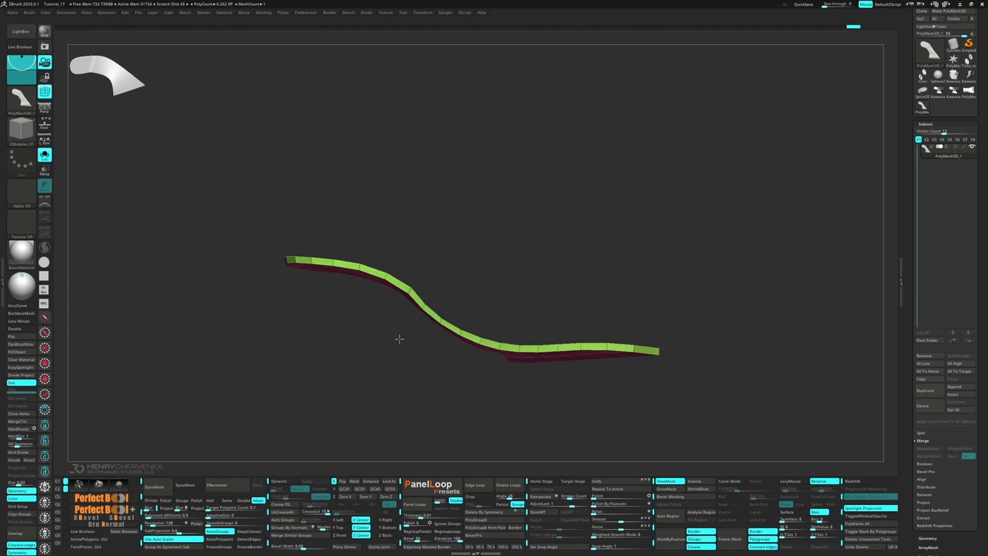
# - Straighten the pipe's rounded end with the MoveInfiniteDepth brush into a flat run that meets the bend at a sharp fold
pyautogui.press('space')
pyautogui.click(454, 279)
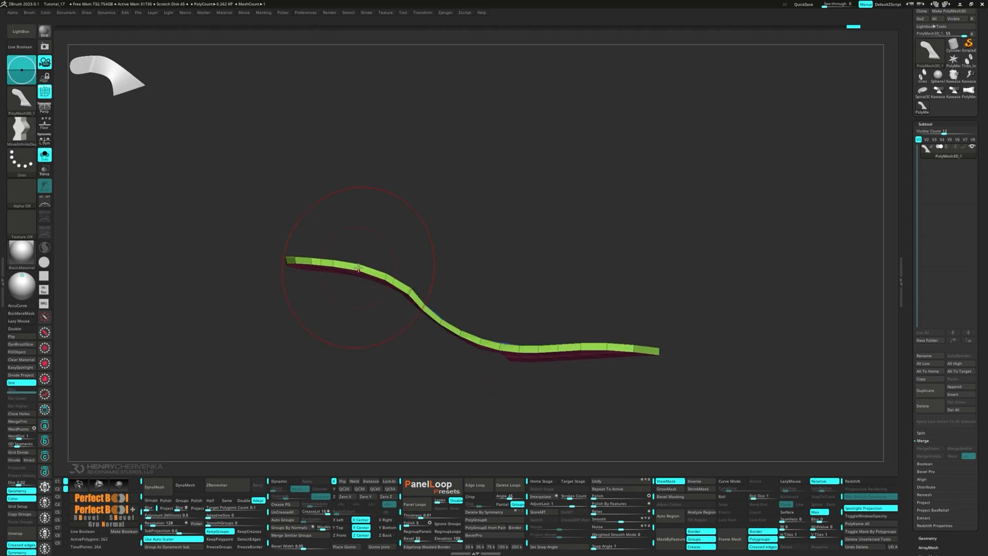
pyautogui.moveTo(357, 268)
pyautogui.mouseDown()
pyautogui.moveTo(355, 287)
pyautogui.moveTo(411, 280)
pyautogui.mouseUp()
pyautogui.moveTo(290, 263); pyautogui.dragTo(333, 268)
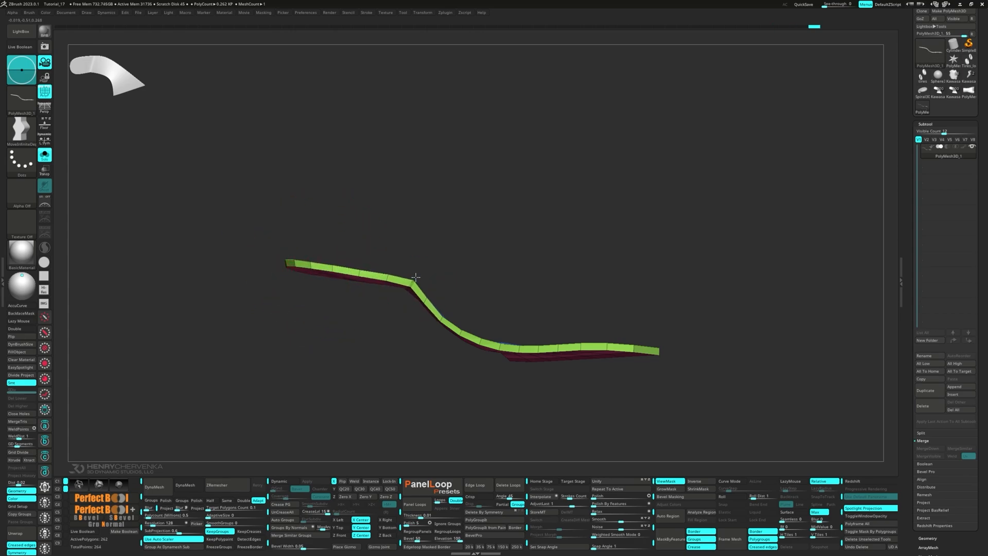
pyautogui.moveTo(416, 277)
pyautogui.mouseDown(button='right')
pyautogui.moveTo(350, 279)
pyautogui.moveTo(404, 308)
pyautogui.moveTo(420, 290)
pyautogui.mouseUp(button='right')
pyautogui.moveTo(459, 137); pyautogui.dragTo(464, 142)
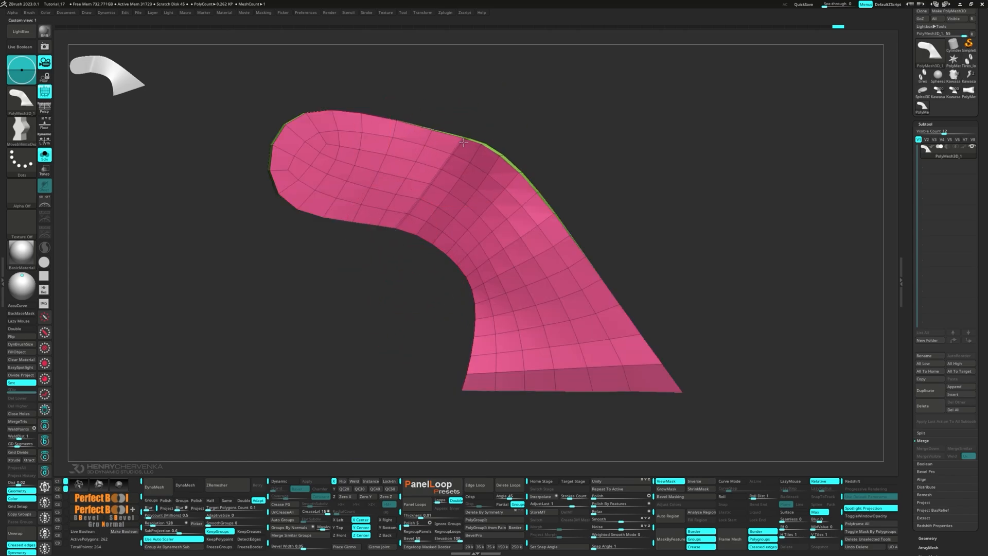
# - Turn on dynamic subdivision and crease the edge loop across the pipe at the fold using ZModeler
pyautogui.moveTo(545, 255); pyautogui.dragTo(529, 280, button='right')
pyautogui.press('d')
pyautogui.moveTo(493, 314); pyautogui.dragTo(472, 333, button='right')
pyautogui.keyDown('ctrl'); pyautogui.moveTo(433, 300); pyautogui.dragTo(446, 297, button='right'); pyautogui.keyUp('ctrl')
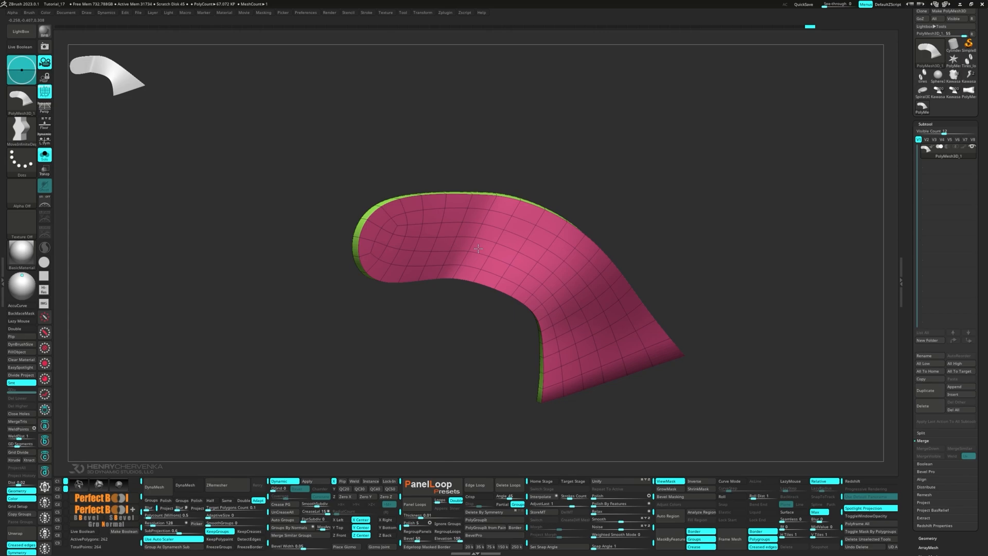
pyautogui.press('space')
pyautogui.click(493, 157)
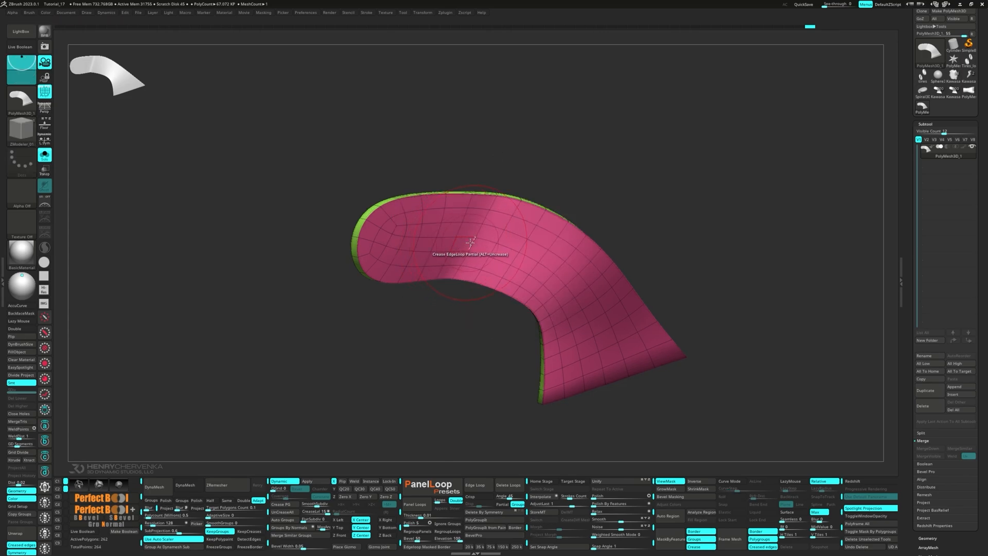
pyautogui.click(471, 243)
pyautogui.hotkey('shift', 'f')
pyautogui.moveTo(501, 262); pyautogui.dragTo(492, 251, button='right')
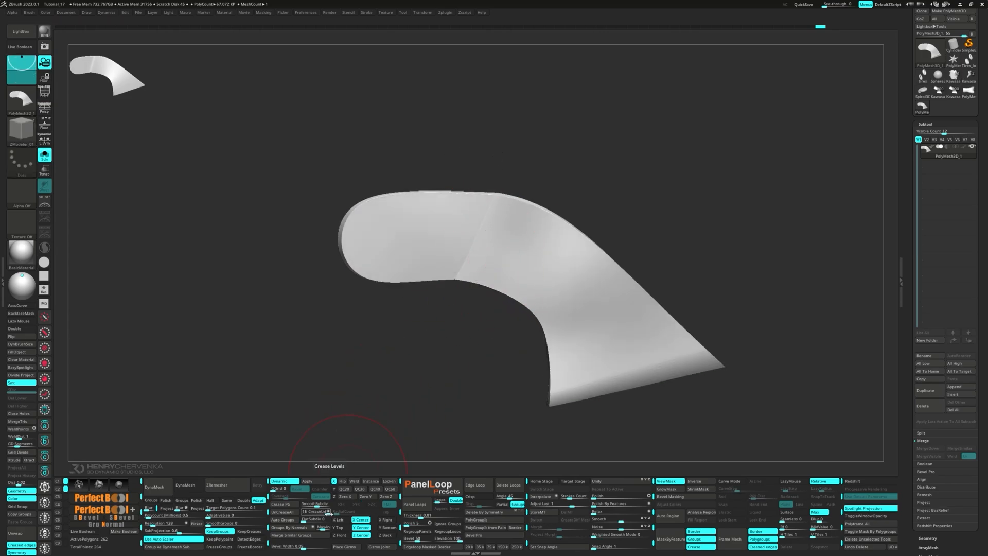
pyautogui.hotkey('shift', 'f')
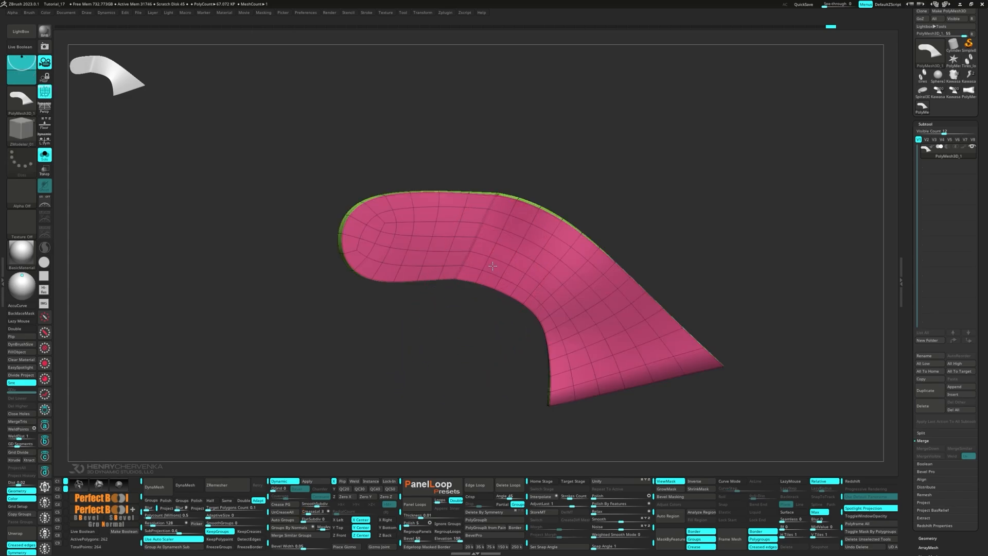
# - Refine the surface around the creased fold using the MoveInfiniteDepth brush at an adjusted size
pyautogui.keyDown('ctrl'); pyautogui.moveTo(467, 242); pyautogui.dragTo(482, 286, button='right'); pyautogui.keyUp('ctrl')
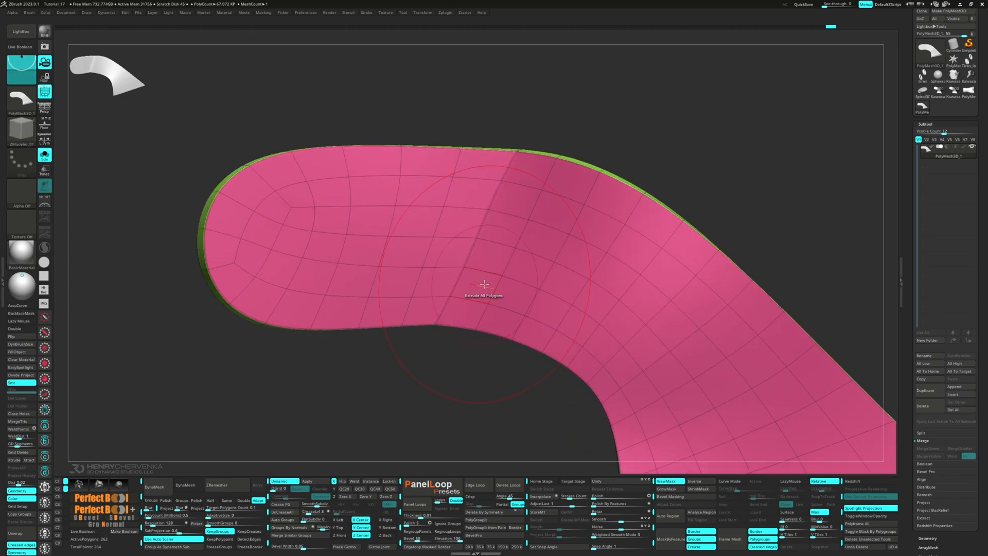
pyautogui.press('space')
pyautogui.click(545, 220)
pyautogui.press('s')
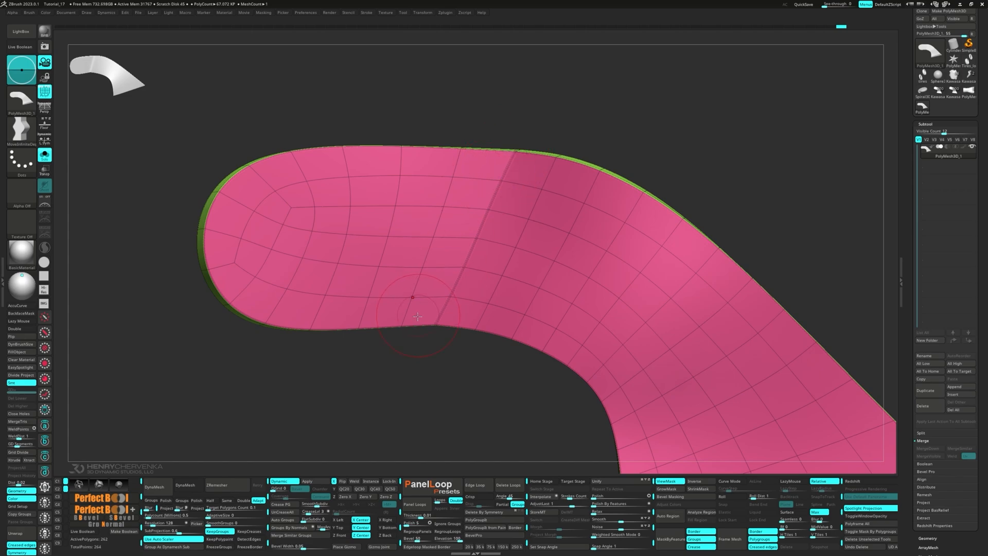
pyautogui.keyDown('ctrl'); pyautogui.moveTo(450, 323); pyautogui.dragTo(463, 342, button='right'); pyautogui.keyUp('ctrl')
pyautogui.hotkey('shift', 'f')
pyautogui.keyDown('alt'); pyautogui.moveTo(463, 342); pyautogui.dragTo(453, 286, button='right'); pyautogui.keyUp('alt')
pyautogui.moveTo(453, 286)
pyautogui.mouseDown(button='right')
pyautogui.moveTo(441, 300)
pyautogui.moveTo(509, 324)
pyautogui.moveTo(554, 267)
pyautogui.moveTo(542, 322)
pyautogui.moveTo(377, 362)
pyautogui.moveTo(388, 388)
pyautogui.moveTo(419, 386)
pyautogui.moveTo(363, 348)
pyautogui.moveTo(376, 326)
pyautogui.mouseUp(button='right')
# - Switch to the Move brush, mask the flat rounded end and the base edge, and polish the bend by features
pyautogui.press('space')
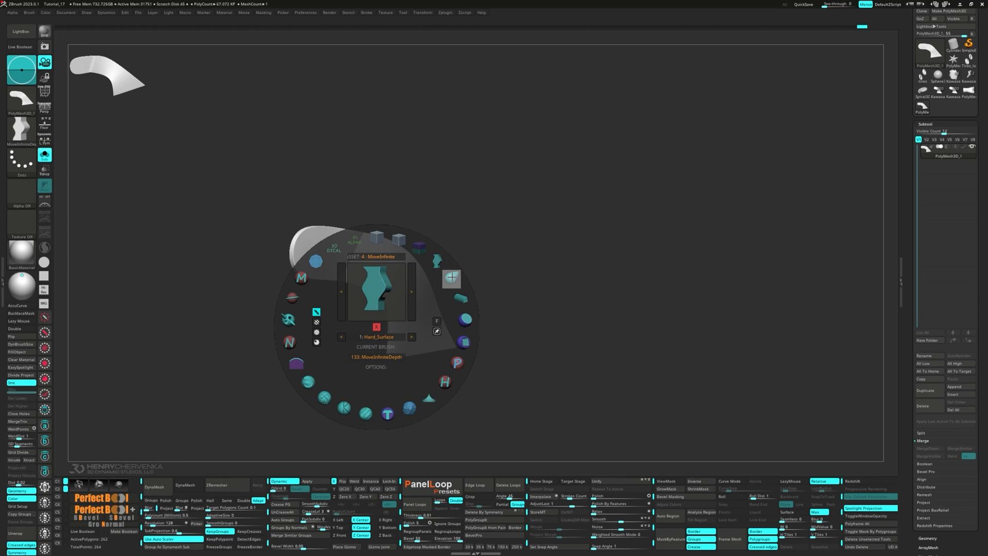
pyautogui.click(452, 278)
pyautogui.press('s')
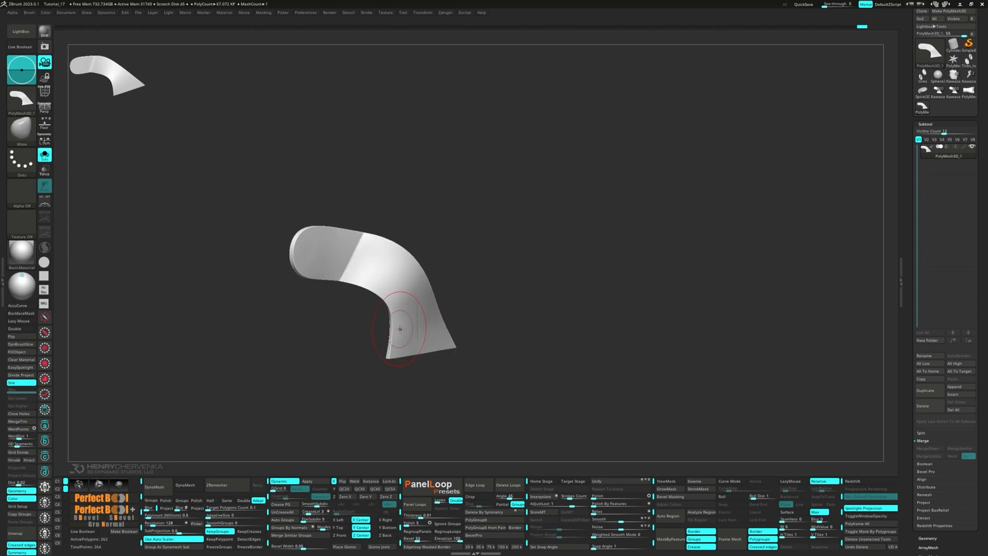
pyautogui.moveTo(392, 326)
pyautogui.mouseDown(button='right')
pyautogui.moveTo(441, 332)
pyautogui.moveTo(413, 319)
pyautogui.moveTo(481, 331)
pyautogui.moveTo(466, 344)
pyautogui.moveTo(360, 309)
pyautogui.mouseUp(button='right')
pyautogui.hotkey('shift', 'f')
pyautogui.moveTo(309, 271)
pyautogui.keyDown('ctrl'); pyautogui.mouseDown()
pyautogui.moveTo(562, 363)
pyautogui.moveTo(578, 379)
pyautogui.mouseUp(); pyautogui.keyUp('ctrl')
pyautogui.moveTo(577, 379)
pyautogui.mouseDown(button='right')
pyautogui.moveTo(474, 332)
pyautogui.moveTo(406, 340)
pyautogui.mouseUp(button='right')
pyautogui.hotkey('ctrl', 'i')
pyautogui.keyDown('ctrl'); pyautogui.click(459, 328); pyautogui.keyUp('ctrl')
pyautogui.keyDown('ctrl'); pyautogui.moveTo(282, 447); pyautogui.dragTo(594, 385); pyautogui.keyUp('ctrl')
pyautogui.moveTo(494, 386); pyautogui.dragTo(545, 401, button='right')
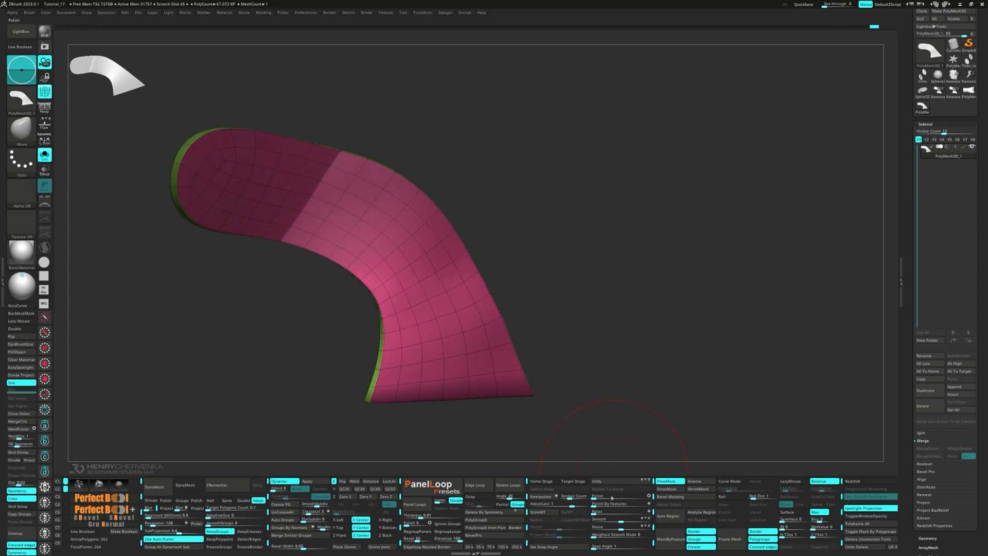
pyautogui.click(595, 503)
# - Adjust the bend's depth profile from the side using the MoveInfiniteDepth brush at an adjusted size
pyautogui.moveTo(586, 442)
pyautogui.mouseDown(button='right')
pyautogui.moveTo(578, 386)
pyautogui.moveTo(639, 408)
pyautogui.moveTo(599, 420)
pyautogui.moveTo(617, 410)
pyautogui.moveTo(520, 311)
pyautogui.moveTo(526, 320)
pyautogui.moveTo(553, 288)
pyautogui.mouseUp(button='right')
pyautogui.hotkey('shift', 'f')
pyautogui.moveTo(553, 288)
pyautogui.keyDown('ctrl'); pyautogui.mouseDown(button='right')
pyautogui.moveTo(571, 329)
pyautogui.moveTo(591, 326)
pyautogui.mouseUp(button='right'); pyautogui.keyUp('ctrl')
pyautogui.press('space')
pyautogui.click(540, 247)
pyautogui.moveTo(541, 246)
pyautogui.mouseDown(button='right')
pyautogui.moveTo(465, 307)
pyautogui.moveTo(474, 299)
pyautogui.moveTo(482, 319)
pyautogui.moveTo(486, 284)
pyautogui.moveTo(504, 293)
pyautogui.moveTo(469, 238)
pyautogui.moveTo(511, 291)
pyautogui.moveTo(457, 307)
pyautogui.moveTo(474, 289)
pyautogui.moveTo(469, 299)
pyautogui.moveTo(451, 282)
pyautogui.moveTo(437, 300)
pyautogui.mouseUp(button='right')
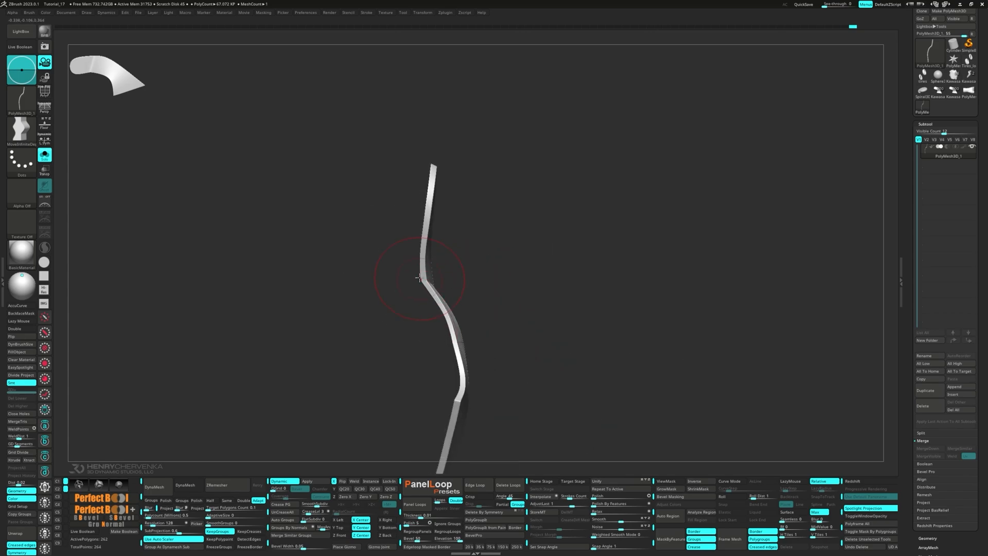
pyautogui.moveTo(426, 264)
pyautogui.mouseDown(button='right')
pyautogui.moveTo(394, 254)
pyautogui.moveTo(486, 256)
pyautogui.moveTo(445, 264)
pyautogui.moveTo(499, 288)
pyautogui.moveTo(473, 243)
pyautogui.moveTo(490, 270)
pyautogui.moveTo(518, 263)
pyautogui.moveTo(501, 281)
pyautogui.moveTo(470, 276)
pyautogui.moveTo(478, 273)
pyautogui.moveTo(471, 286)
pyautogui.mouseUp(button='right')
pyautogui.press('s')
pyautogui.press('ctrl')
# - Mask the rounded end down to the fold and polish the rest of the part by features
pyautogui.moveTo(580, 315)
pyautogui.mouseDown(button='right')
pyautogui.moveTo(485, 315)
pyautogui.moveTo(483, 177)
pyautogui.moveTo(517, 222)
pyautogui.moveTo(502, 257)
pyautogui.moveTo(502, 309)
pyautogui.mouseUp(button='right')
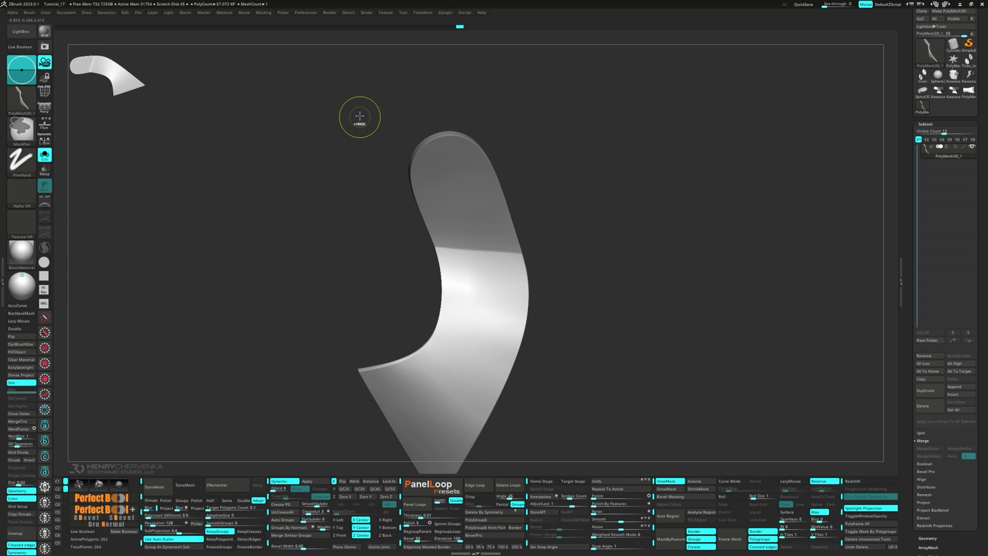
pyautogui.keyDown('ctrl'); pyautogui.moveTo(362, 108); pyautogui.dragTo(578, 255); pyautogui.keyUp('ctrl')
pyautogui.moveTo(553, 297)
pyautogui.keyDown('alt'); pyautogui.mouseDown(button='right')
pyautogui.moveTo(585, 221)
pyautogui.moveTo(470, 237)
pyautogui.moveTo(463, 286)
pyautogui.moveTo(586, 330)
pyautogui.moveTo(602, 359)
pyautogui.moveTo(364, 414)
pyautogui.moveTo(383, 397)
pyautogui.mouseUp(button='right'); pyautogui.keyUp('alt')
pyautogui.press('ctrl')
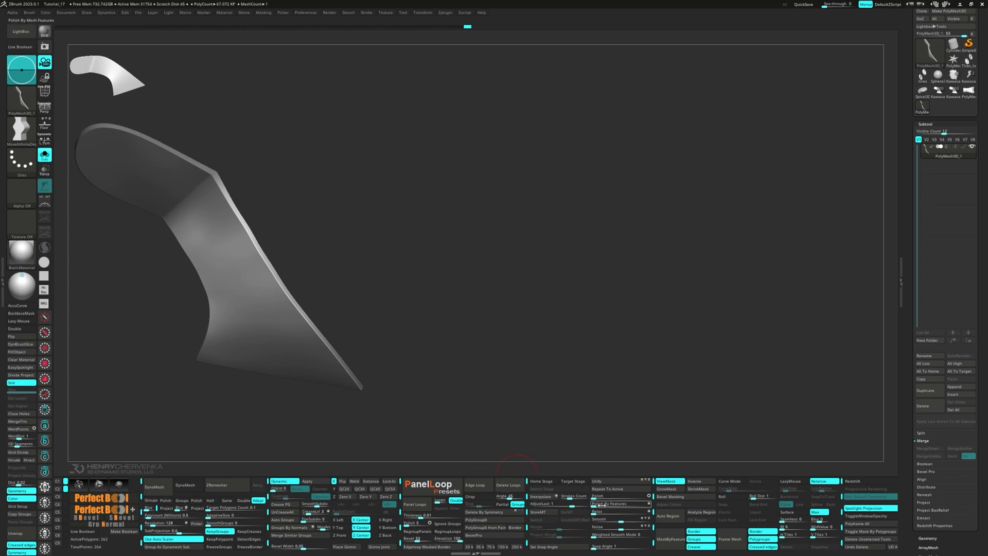
pyautogui.moveTo(492, 416)
pyautogui.mouseDown(button='right')
pyautogui.moveTo(470, 376)
pyautogui.moveTo(533, 364)
pyautogui.moveTo(561, 393)
pyautogui.mouseUp(button='right')
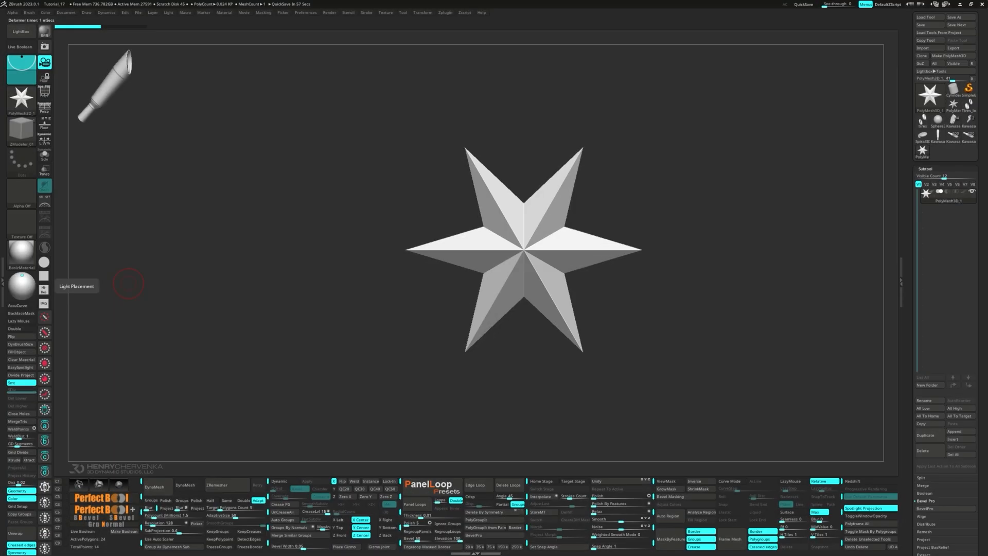
# - Replace the star mesh with a cylinder primitive through the transform gizmo
pyautogui.moveTo(708, 289); pyautogui.dragTo(667, 307)
pyautogui.press('w')
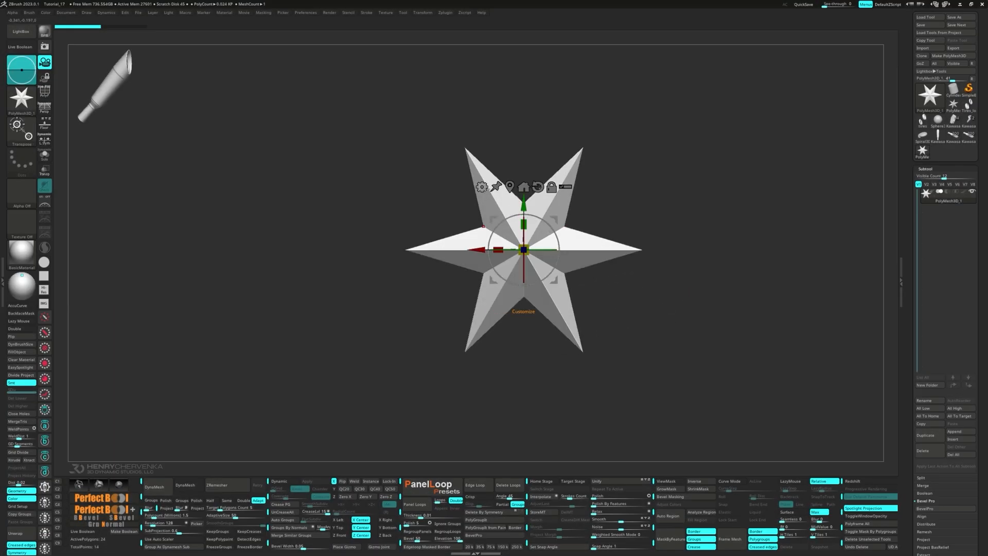
pyautogui.click(482, 186)
pyautogui.click(517, 188)
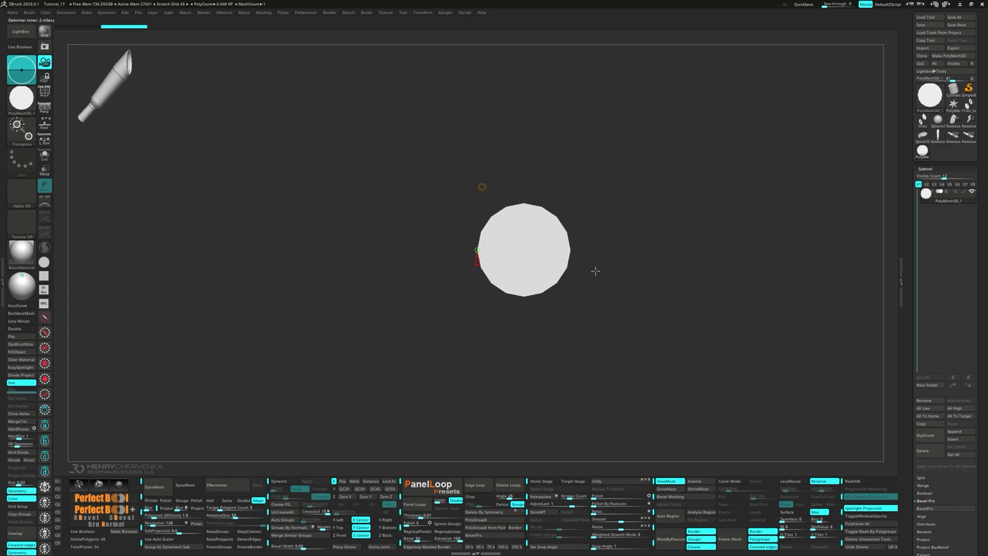
# - Mask the cylinder's upper end in an orthographic side view with polyframe shown, and rotate the bottom end about -8.6 degrees
pyautogui.hotkey('shift', 'f')
pyautogui.keyDown('shift'); pyautogui.moveTo(591, 310); pyautogui.dragTo(611, 185); pyautogui.keyUp('shift')
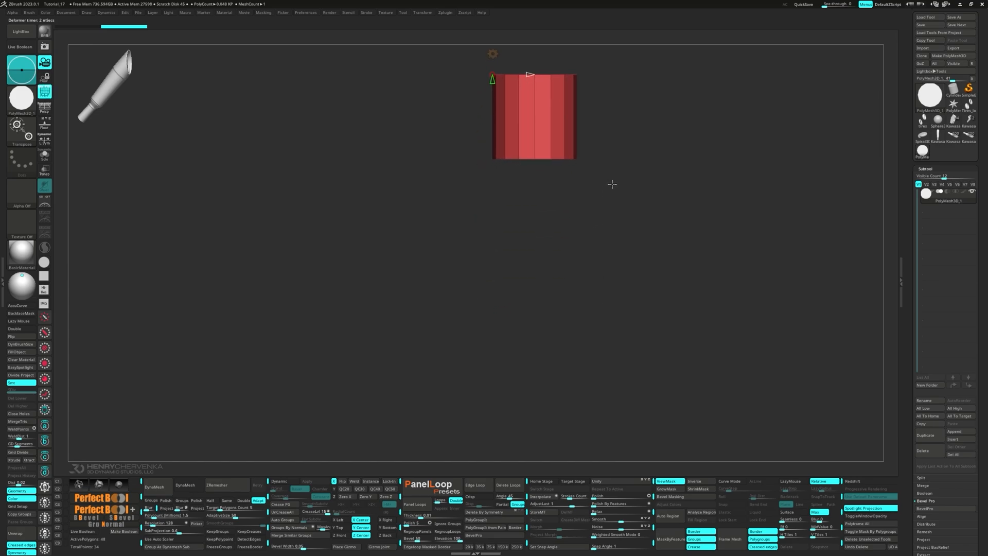
pyautogui.keyDown('ctrl'); pyautogui.moveTo(638, 258); pyautogui.dragTo(470, 145); pyautogui.keyUp('ctrl')
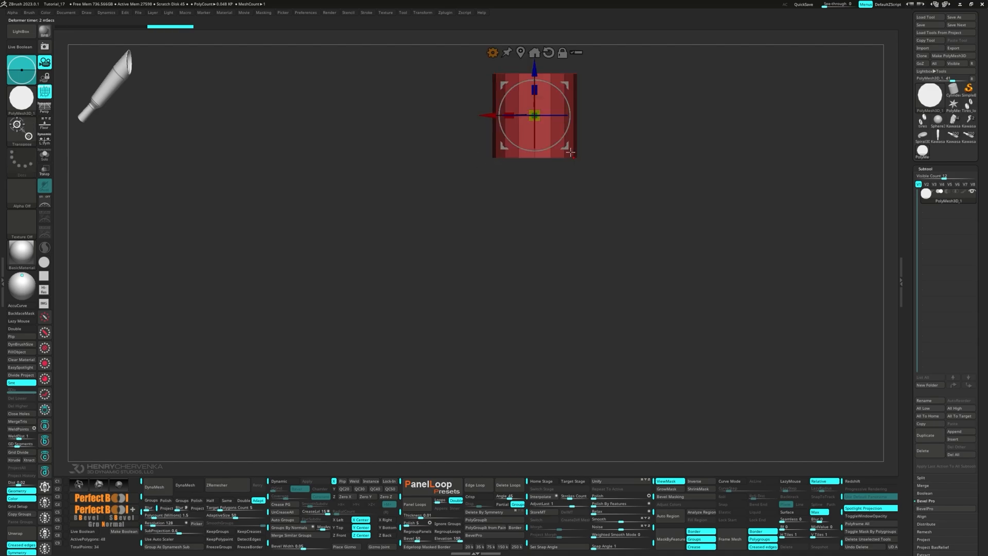
pyautogui.keyDown('alt'); pyautogui.moveTo(569, 149); pyautogui.dragTo(523, 186); pyautogui.keyUp('alt')
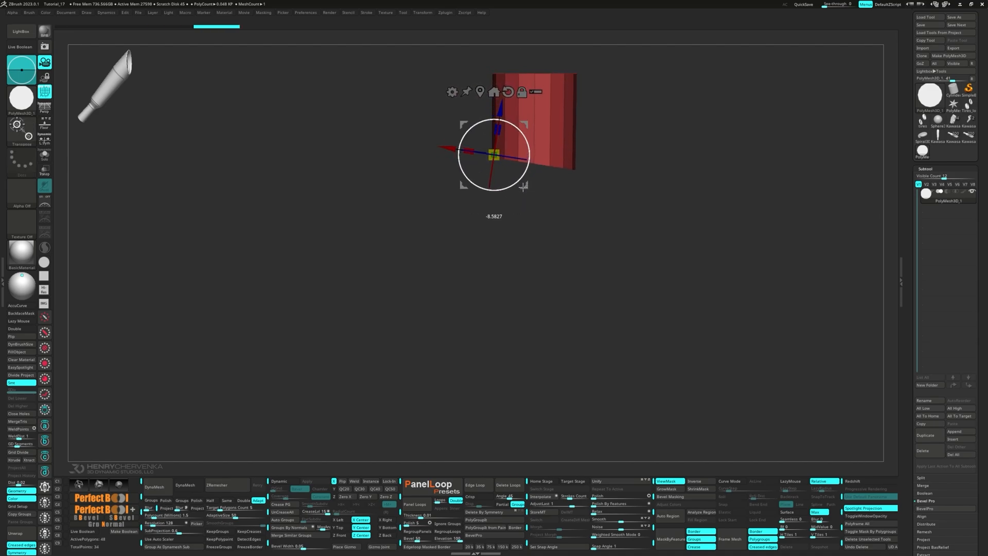
# - Isolate the cylinder's top end and tilt it into a steep slanted cut, scaling it to about 1.32
pyautogui.hotkey('ctrl', 'shift', 'a')
pyautogui.keyDown('ctrl'); pyautogui.keyDown('alt'); pyautogui.moveTo(453, 51); pyautogui.dragTo(616, 95); pyautogui.keyUp('alt'); pyautogui.keyUp('ctrl')
pyautogui.moveTo(526, 189); pyautogui.dragTo(510, 149)
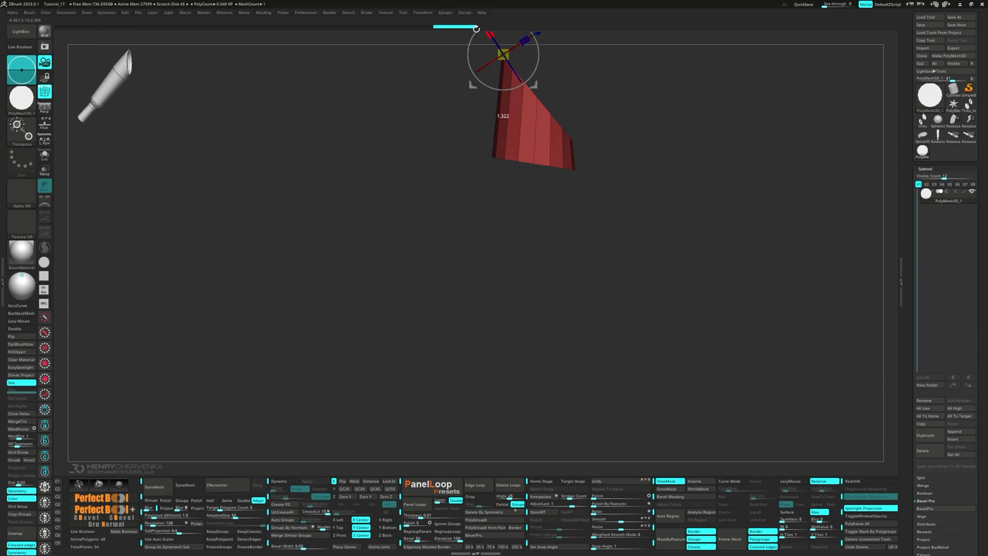
pyautogui.keyDown('alt'); pyautogui.moveTo(502, 54); pyautogui.dragTo(462, 61); pyautogui.keyUp('alt')
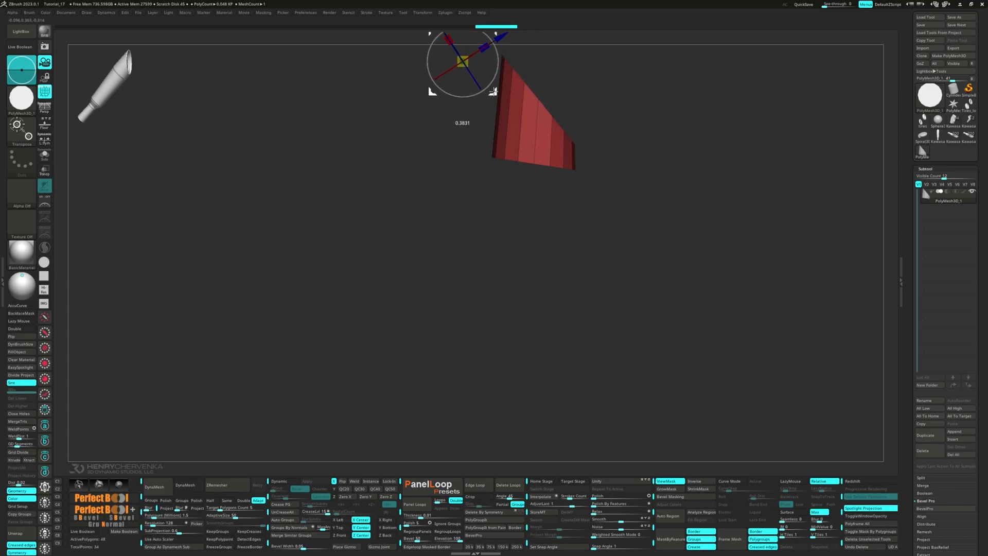
# - Mask everything except the cylinder's bottom end and centre the gizmo on that end
pyautogui.keyDown('ctrl'); pyautogui.moveTo(492, 228); pyautogui.dragTo(524, 249); pyautogui.keyUp('ctrl')
pyautogui.keyDown('ctrl'); pyautogui.moveTo(602, 277); pyautogui.dragTo(458, 151); pyautogui.keyUp('ctrl')
pyautogui.keyDown('alt'); pyautogui.moveTo(492, 92); pyautogui.dragTo(497, 203); pyautogui.keyUp('alt')
pyautogui.keyDown('alt'); pyautogui.click(482, 110); pyautogui.keyUp('alt')
pyautogui.keyDown('alt'); pyautogui.click(454, 109); pyautogui.keyUp('alt')
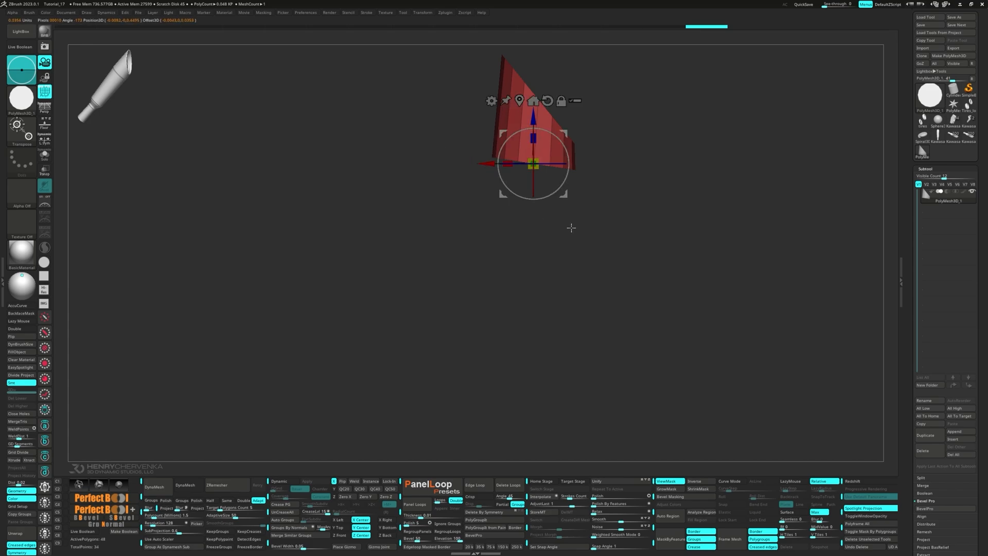
# - Store the side view as custom view 1 and the view facing the slanted cut as custom view 2
pyautogui.hotkey('ctrl', 'shift', '1')
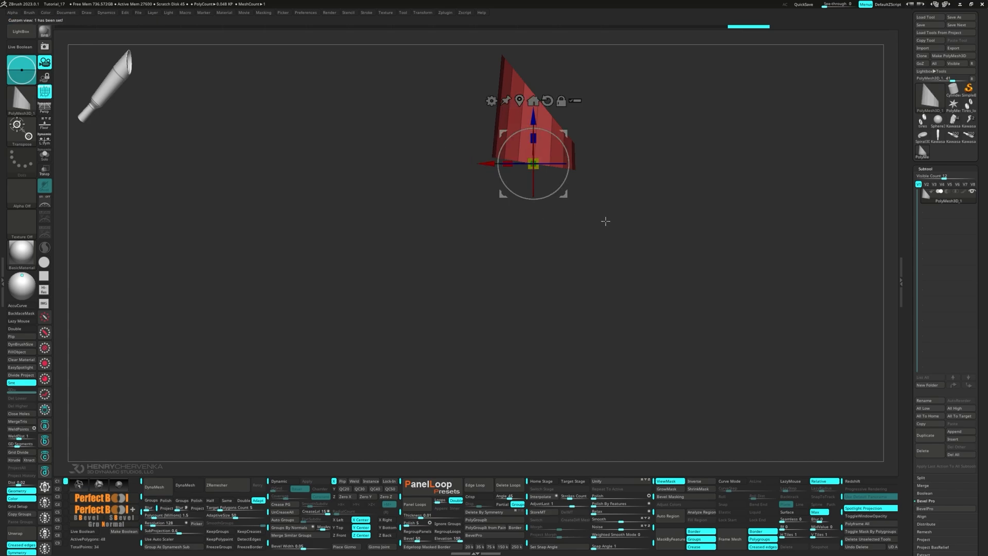
pyautogui.moveTo(606, 221); pyautogui.dragTo(651, 238)
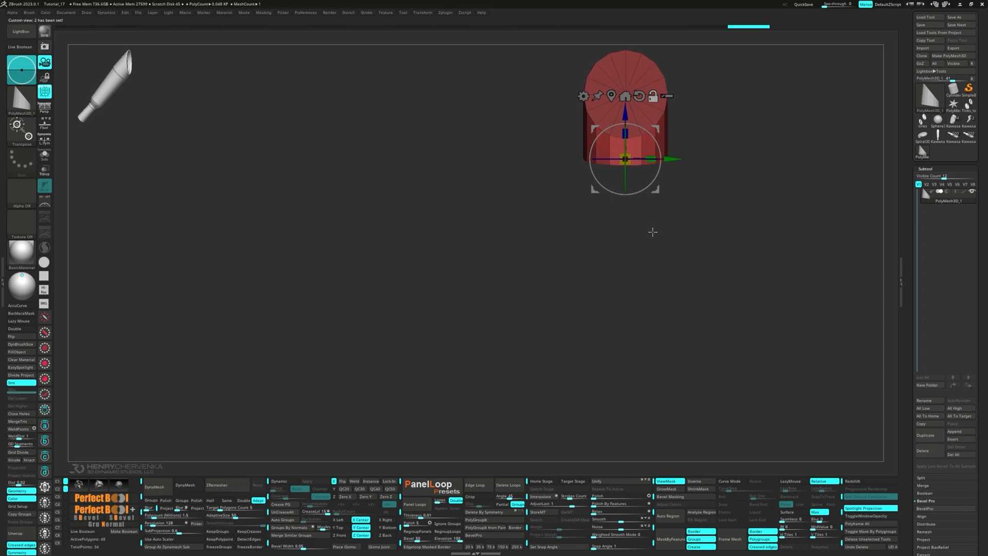
# - Extrude the bottom end by a short band, extrude it again by about 1.53, and scale that end to about 0.79
pyautogui.keyDown('ctrl'); pyautogui.moveTo(656, 194); pyautogui.dragTo(658, 204); pyautogui.keyUp('ctrl')
pyautogui.press('1')
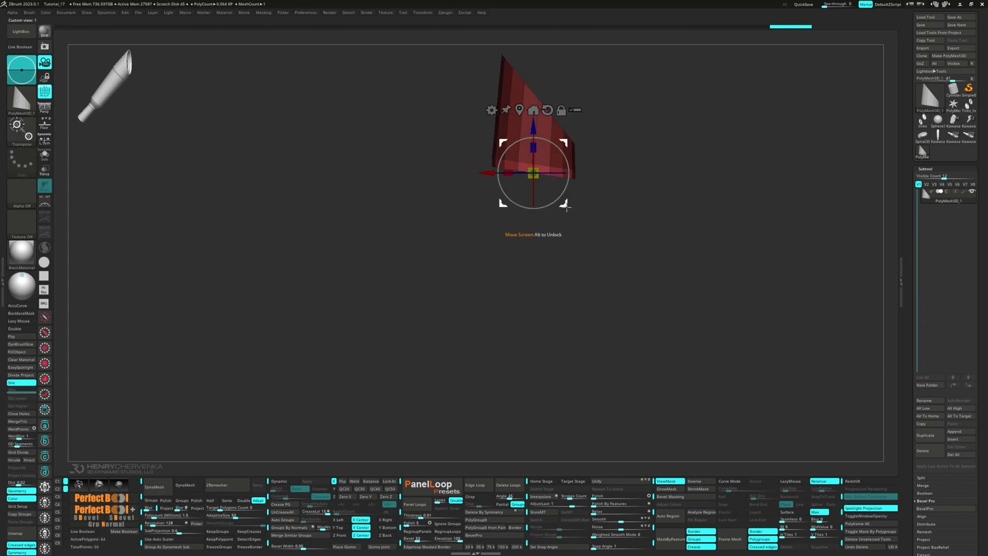
pyautogui.keyDown('ctrl'); pyautogui.moveTo(566, 206); pyautogui.dragTo(556, 370); pyautogui.keyUp('ctrl')
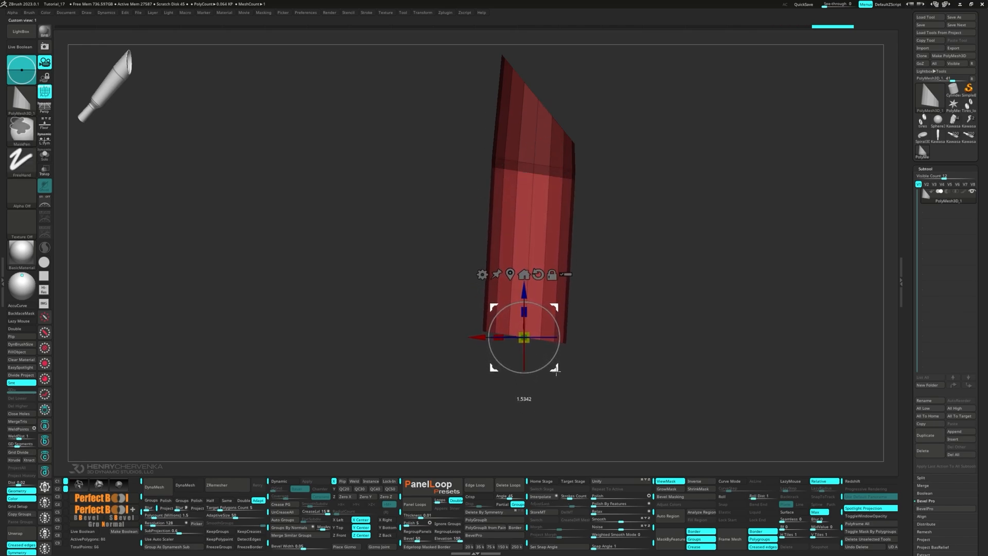
pyautogui.moveTo(524, 339); pyautogui.dragTo(517, 341)
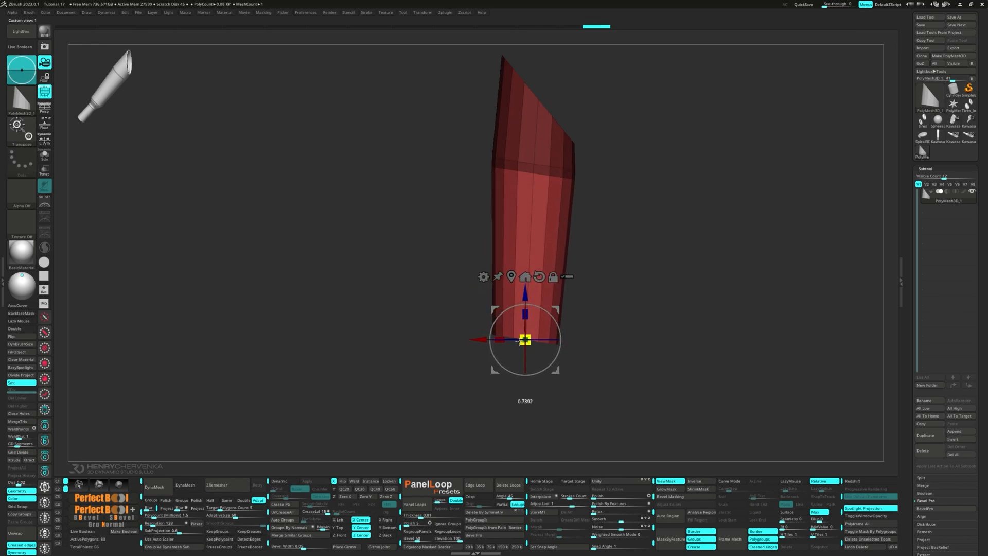
pyautogui.moveTo(555, 369)
pyautogui.mouseDown()
pyautogui.moveTo(553, 323)
pyautogui.moveTo(544, 365)
pyautogui.moveTo(556, 339)
pyautogui.moveTo(554, 369)
pyautogui.mouseUp()
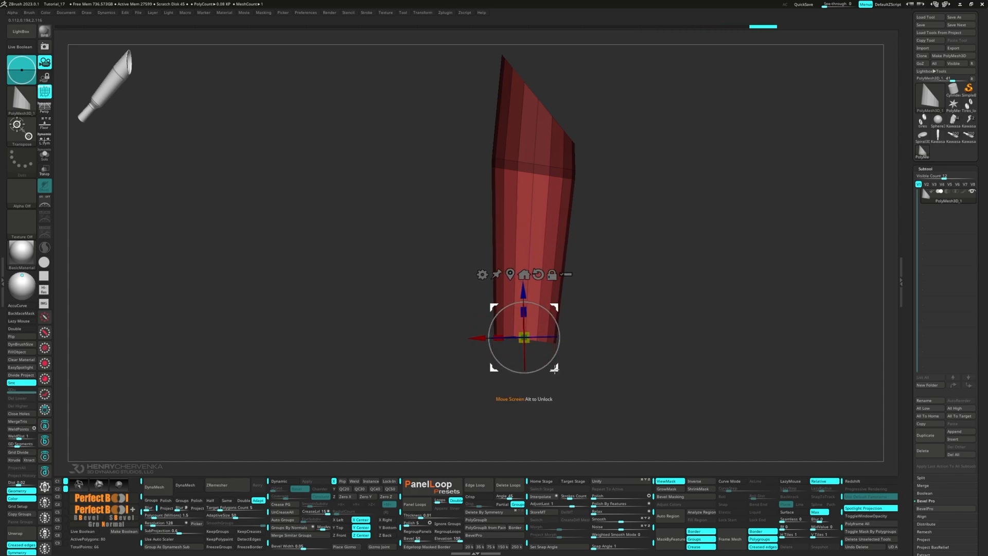
# - Extrude a short section from the bottom end in custom view 2 and taper it inward
pyautogui.press('2')
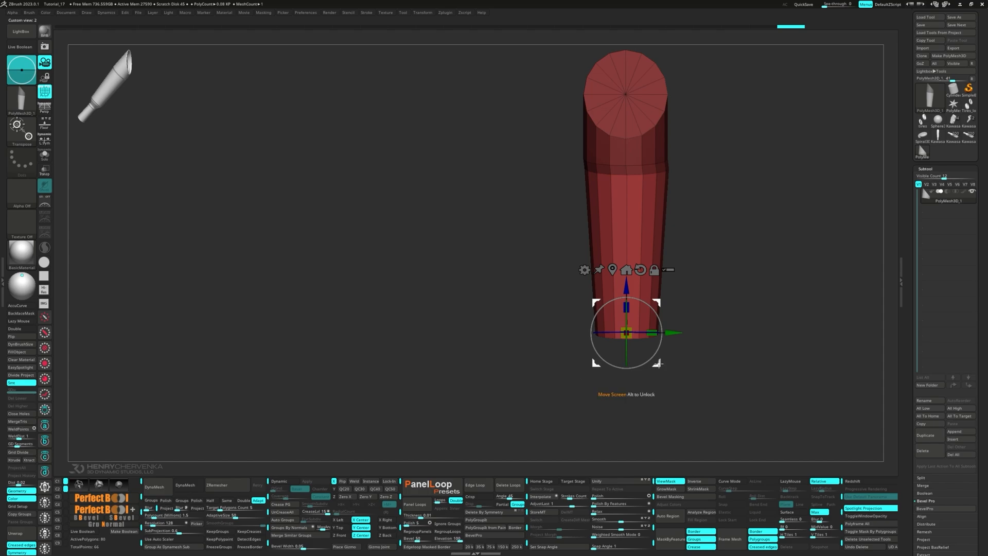
pyautogui.moveTo(659, 363)
pyautogui.keyDown('ctrl'); pyautogui.mouseDown()
pyautogui.moveTo(663, 389)
pyautogui.moveTo(629, 359)
pyautogui.moveTo(760, 359)
pyautogui.mouseUp(); pyautogui.keyUp('ctrl')
pyautogui.keyDown('alt'); pyautogui.click(628, 334); pyautogui.keyUp('alt')
pyautogui.moveTo(632, 340); pyautogui.dragTo(634, 341)
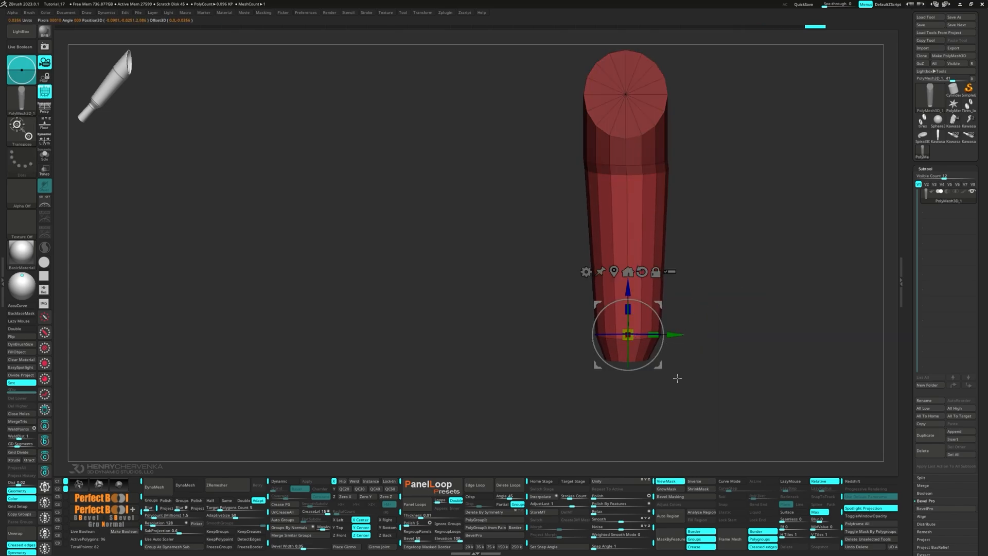
# - Extrude a narrow straight neck below the tapered shoulder and return to draw mode with the mask cleared
pyautogui.keyDown('ctrl'); pyautogui.keyDown('alt'); pyautogui.moveTo(686, 404); pyautogui.dragTo(584, 347); pyautogui.keyUp('alt'); pyautogui.keyUp('ctrl')
pyautogui.moveTo(642, 375)
pyautogui.keyDown('shift'); pyautogui.mouseDown()
pyautogui.moveTo(554, 371)
pyautogui.moveTo(554, 379)
pyautogui.mouseUp(); pyautogui.keyUp('shift')
pyautogui.keyDown('ctrl'); pyautogui.moveTo(553, 378); pyautogui.dragTo(544, 459); pyautogui.keyUp('ctrl')
pyautogui.moveTo(599, 406); pyautogui.dragTo(520, 403)
pyautogui.moveTo(520, 403)
pyautogui.keyDown('alt'); pyautogui.mouseDown()
pyautogui.moveTo(391, 364)
pyautogui.moveTo(364, 325)
pyautogui.moveTo(375, 333)
pyautogui.mouseUp(); pyautogui.keyUp('alt')
pyautogui.press('q')
pyautogui.moveTo(375, 333)
pyautogui.mouseDown()
pyautogui.moveTo(384, 329)
pyautogui.moveTo(355, 288)
pyautogui.mouseUp()
pyautogui.keyDown('shift'); pyautogui.moveTo(325, 223); pyautogui.dragTo(331, 230, button='right'); pyautogui.keyUp('shift')
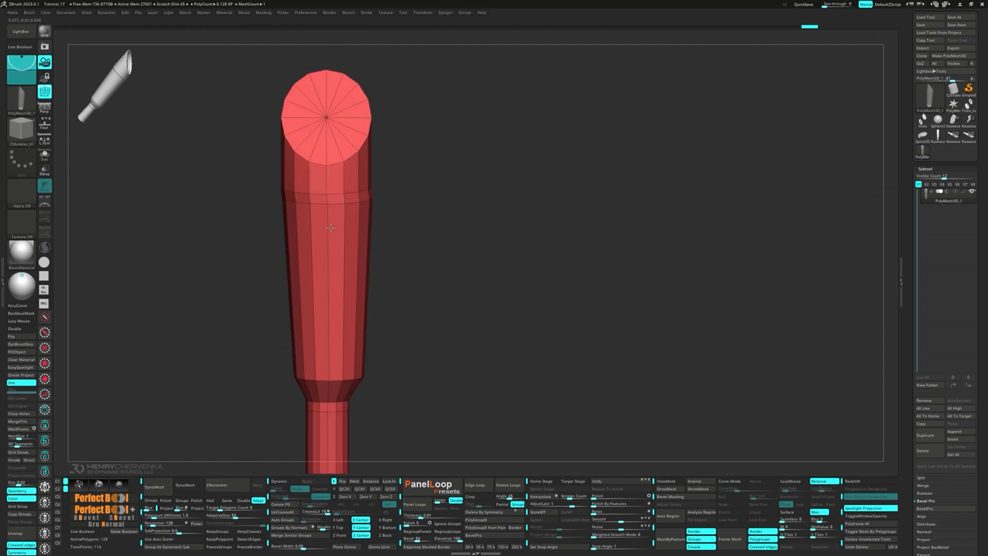
# - Mask the head above the collar loops with the MaskLasso brush, leaving the lower body and neck editable
pyautogui.keyDown('ctrl'); pyautogui.moveTo(333, 283); pyautogui.dragTo(329, 180, button='right'); pyautogui.keyUp('ctrl')
pyautogui.keyDown('ctrl'); pyautogui.moveTo(246, 401); pyautogui.dragTo(369, 293); pyautogui.keyUp('ctrl')
pyautogui.press('b')
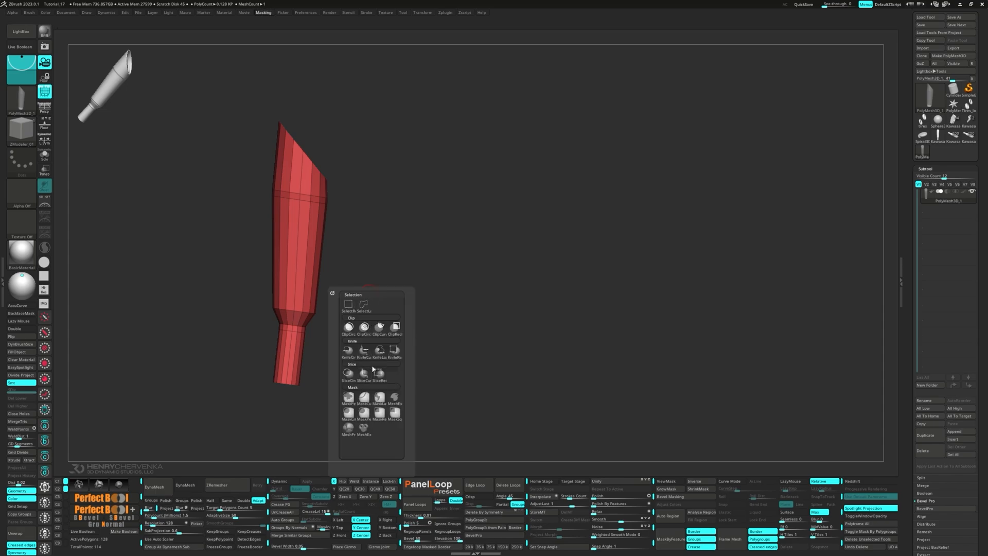
pyautogui.press('m')
pyautogui.press('l')
pyautogui.moveTo(270, 411)
pyautogui.keyDown('ctrl'); pyautogui.mouseDown()
pyautogui.moveTo(337, 199)
pyautogui.moveTo(252, 192)
pyautogui.mouseUp(); pyautogui.keyUp('ctrl')
pyautogui.keyDown('ctrl'); pyautogui.click(387, 368); pyautogui.keyUp('ctrl')
pyautogui.press('w')
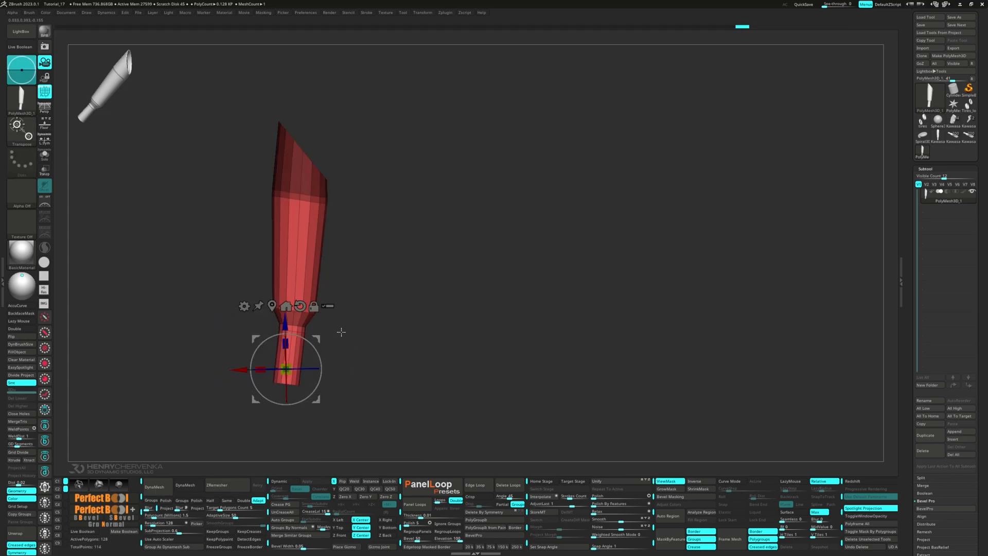
# - Nudge the unmasked lower section, undo the last sideways shift, and clear the mask
pyautogui.moveTo(319, 338); pyautogui.dragTo(320, 338)
pyautogui.moveTo(333, 336); pyautogui.dragTo(375, 311, button='right')
pyautogui.moveTo(340, 367); pyautogui.dragTo(292, 378)
pyautogui.hotkey('ctrl', 'z')
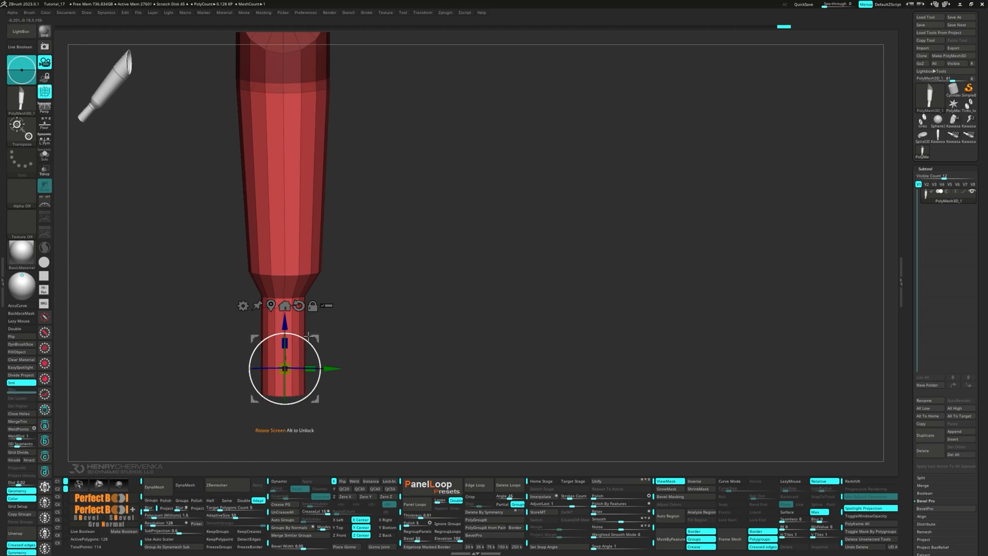
pyautogui.keyDown('alt'); pyautogui.click(271, 305); pyautogui.keyUp('alt')
pyautogui.keyDown('alt'); pyautogui.moveTo(322, 264); pyautogui.dragTo(328, 319, button='right'); pyautogui.keyUp('alt')
pyautogui.moveTo(328, 319)
pyautogui.mouseDown(button='right')
pyautogui.moveTo(346, 320)
pyautogui.moveTo(327, 318)
pyautogui.mouseUp(button='right')
pyautogui.keyDown('ctrl'); pyautogui.click(366, 266); pyautogui.keyUp('ctrl')
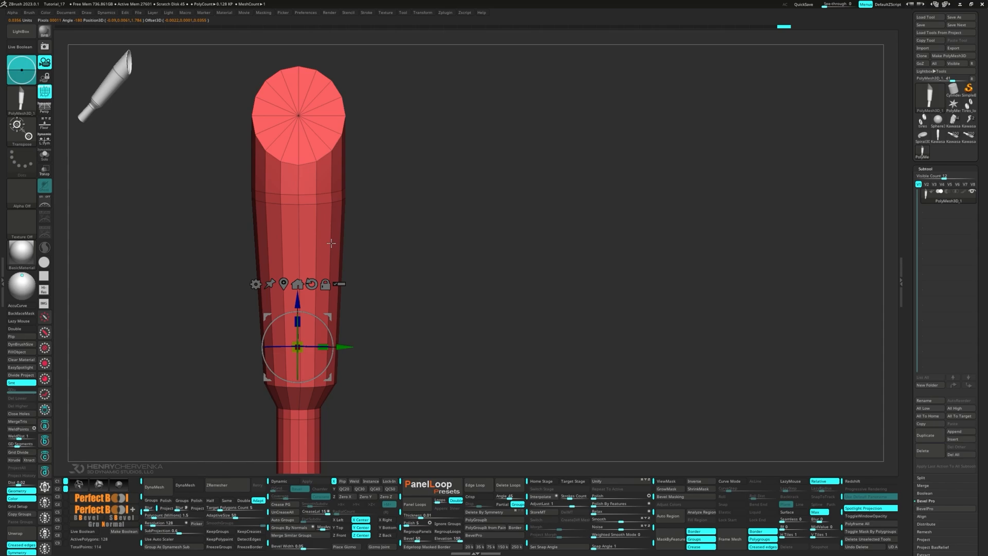
# - Choose the ZModeler edge action Scale with EdgeLoop Complete and adjust the size of the collar edge loop
pyautogui.press('q')
pyautogui.press('space')
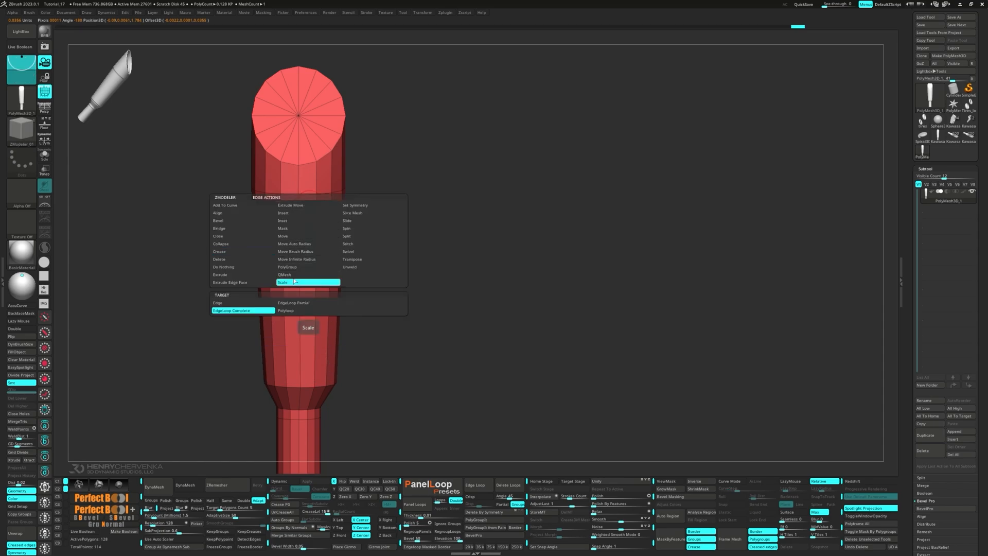
pyautogui.click(294, 281)
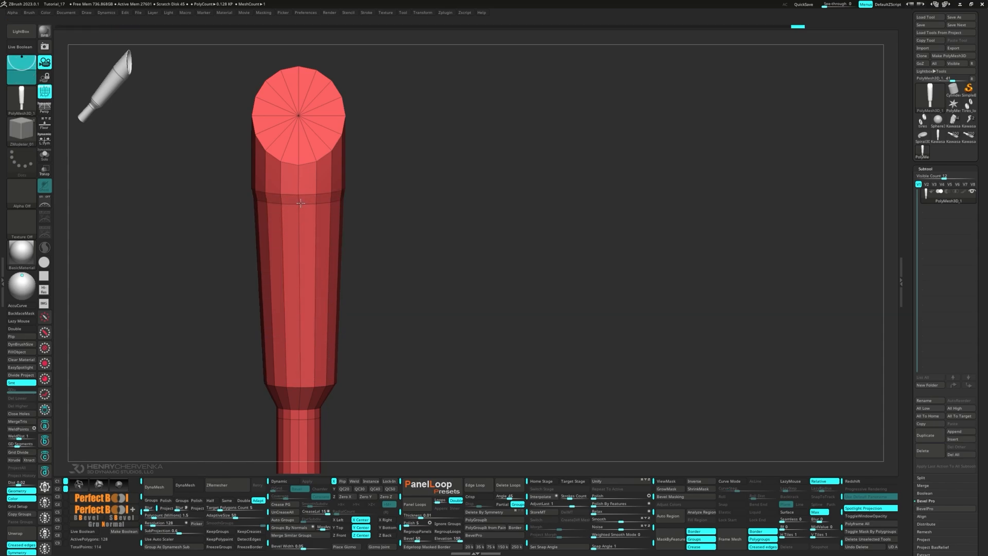
pyautogui.moveTo(300, 203); pyautogui.dragTo(302, 204)
pyautogui.moveTo(373, 269)
pyautogui.mouseDown(button='right')
pyautogui.moveTo(412, 271)
pyautogui.moveTo(372, 278)
pyautogui.mouseUp(button='right')
pyautogui.moveTo(295, 254); pyautogui.dragTo(299, 207, button='right')
# - Form a narrow recessed groove around the top of the lower shoulder by adding an edge loop
pyautogui.moveTo(289, 293)
pyautogui.keyDown('ctrl'); pyautogui.mouseDown(button='right')
pyautogui.moveTo(287, 277)
pyautogui.moveTo(285, 304)
pyautogui.moveTo(288, 276)
pyautogui.mouseUp(button='right'); pyautogui.keyUp('ctrl')
pyautogui.press('space')
pyautogui.click(267, 300)
pyautogui.keyDown('ctrl'); pyautogui.moveTo(288, 275); pyautogui.dragTo(277, 292, button='right'); pyautogui.keyUp('ctrl')
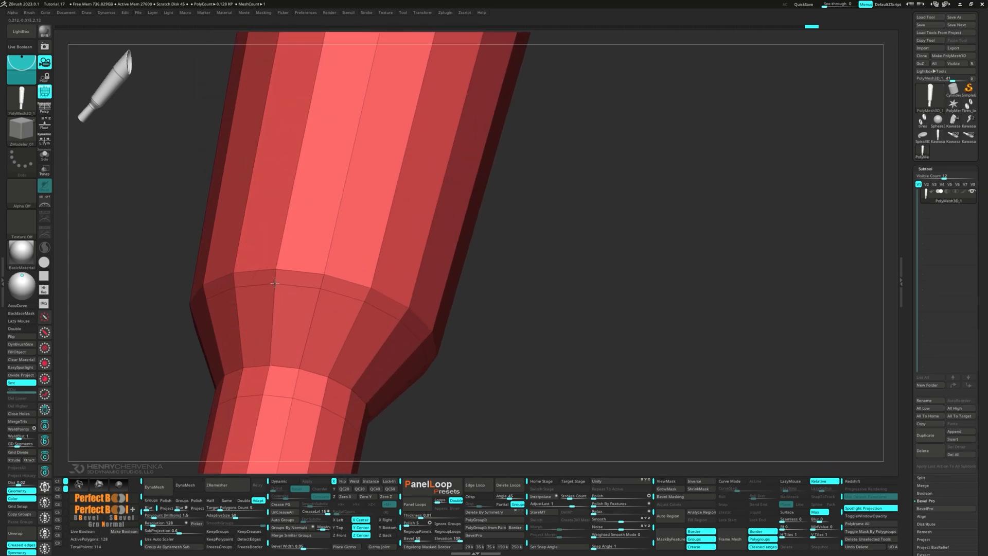
pyautogui.press('space')
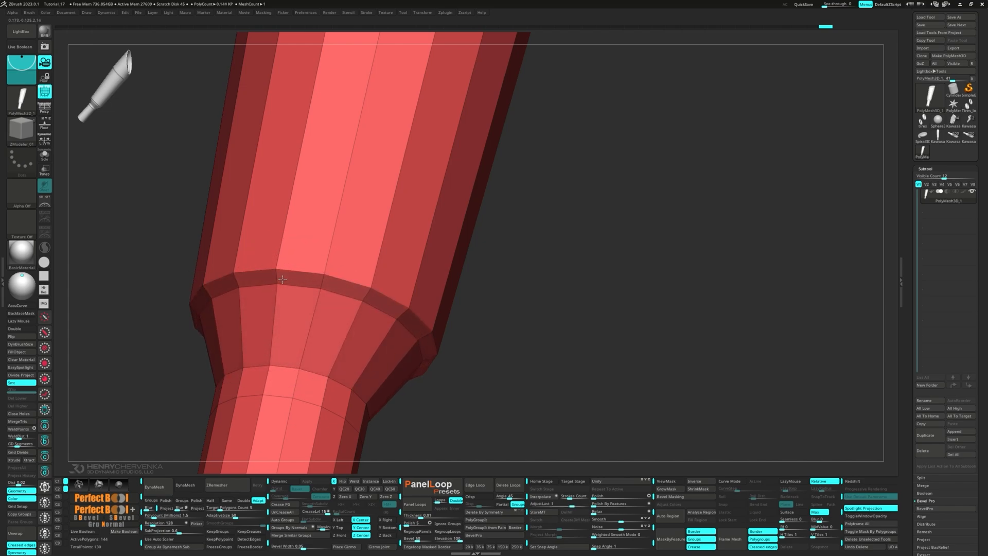
# - Insert another edge loop directly below the shoulder groove and scale it outward into a lip
pyautogui.press('space')
pyautogui.click(276, 309)
pyautogui.press('space')
pyautogui.click(265, 374)
pyautogui.moveTo(308, 296); pyautogui.dragTo(343, 305)
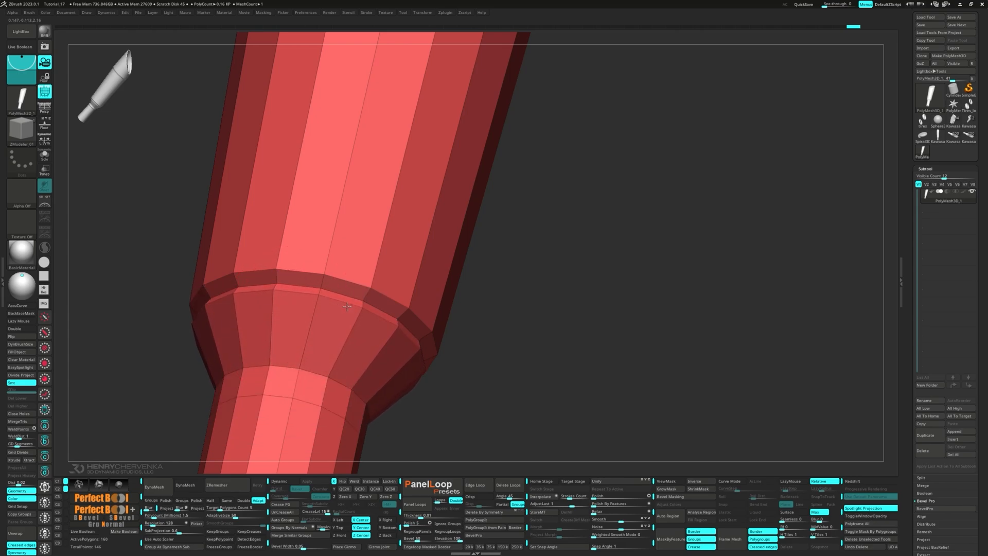
# - Insert multiple edge loops across the conical shoulder below the lip to round its profile
pyautogui.press('space')
pyautogui.click(289, 329)
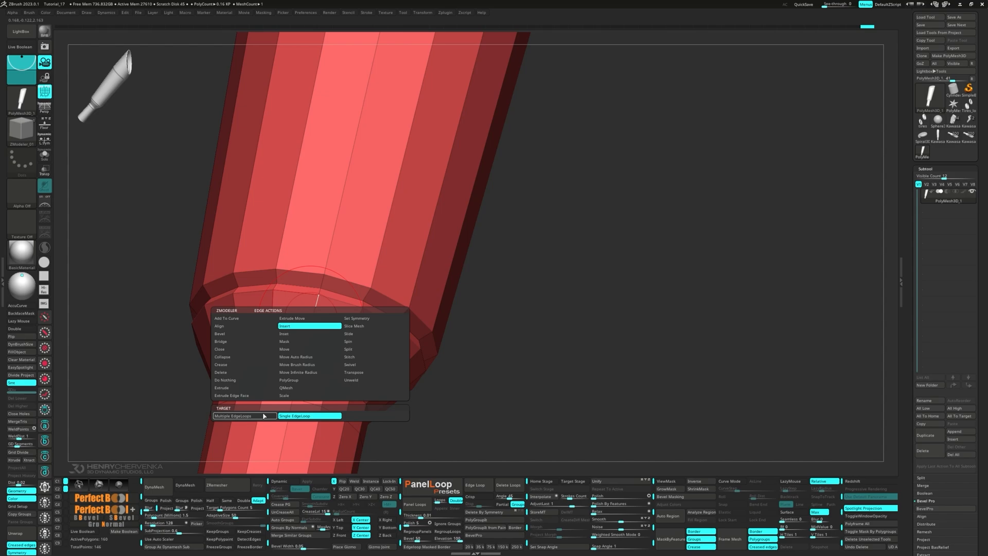
pyautogui.click(264, 415)
pyautogui.moveTo(401, 329); pyautogui.dragTo(295, 324, button='right')
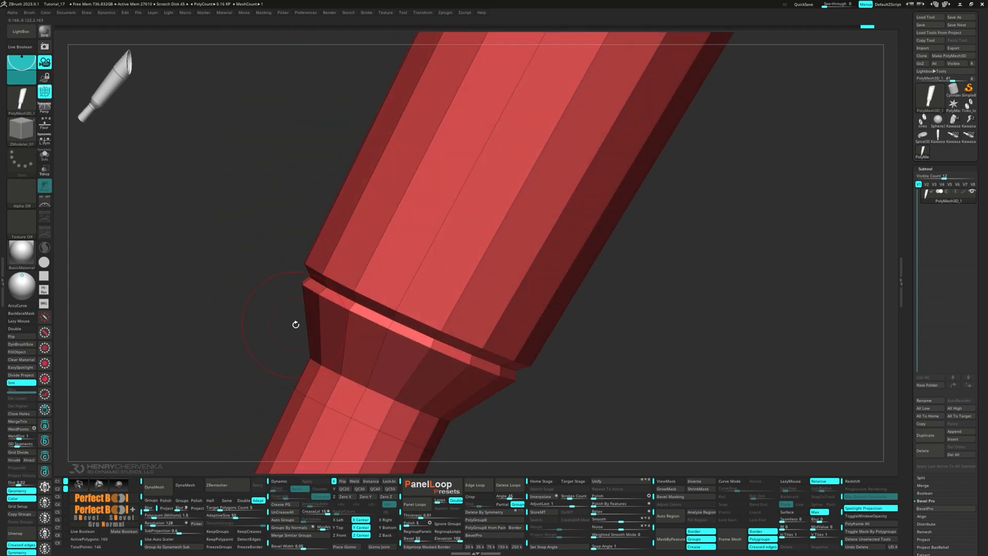
pyautogui.click(336, 335)
pyautogui.moveTo(336, 336); pyautogui.dragTo(335, 301, button='right')
pyautogui.press('space')
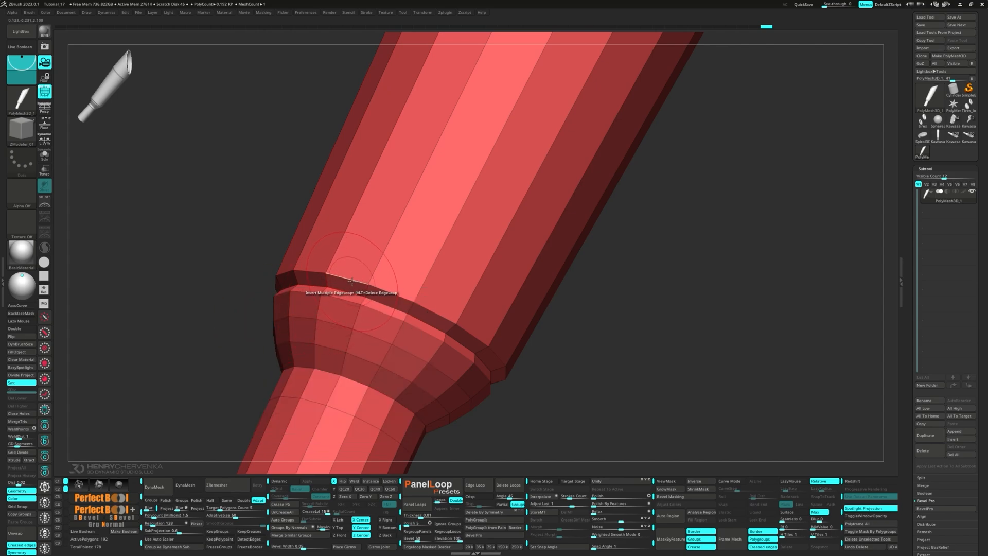
# - Bevel the body's lower rim above the groove and add another edge loop to the beveled band
pyautogui.press('space')
pyautogui.click(272, 297)
pyautogui.click(356, 281)
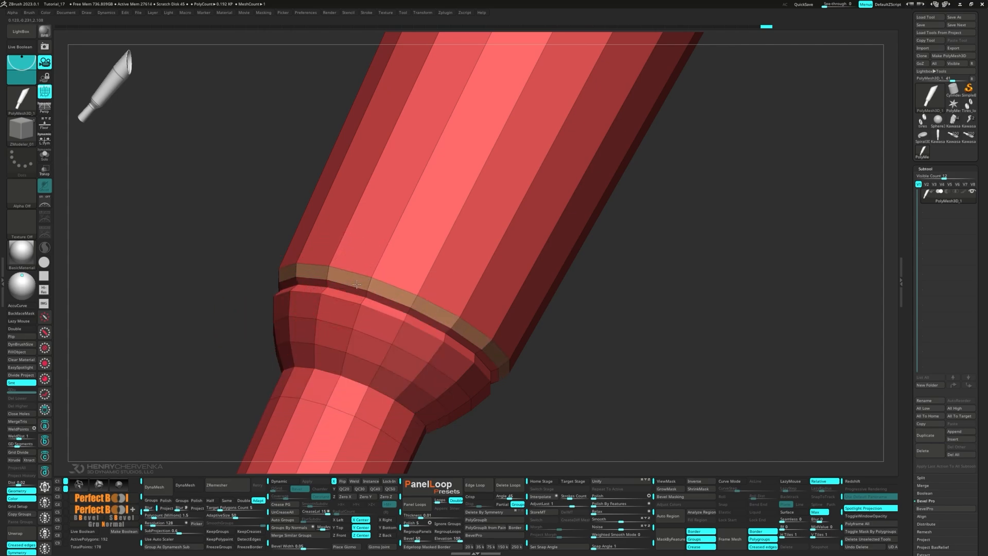
pyautogui.press('space')
pyautogui.moveTo(322, 282); pyautogui.dragTo(341, 279, button='right')
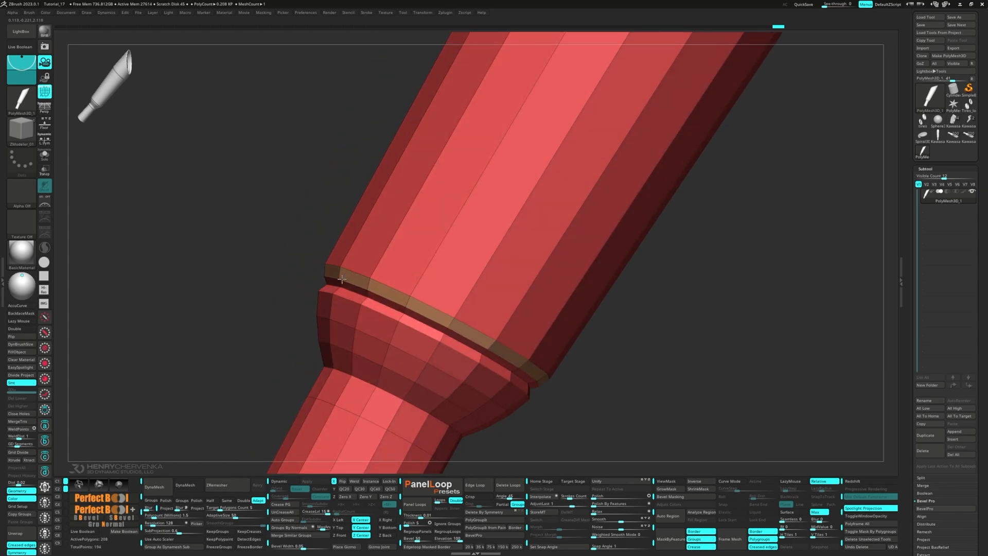
pyautogui.moveTo(351, 273); pyautogui.dragTo(353, 274)
pyautogui.keyDown('ctrl'); pyautogui.moveTo(353, 274); pyautogui.dragTo(362, 290, button='right'); pyautogui.keyUp('ctrl')
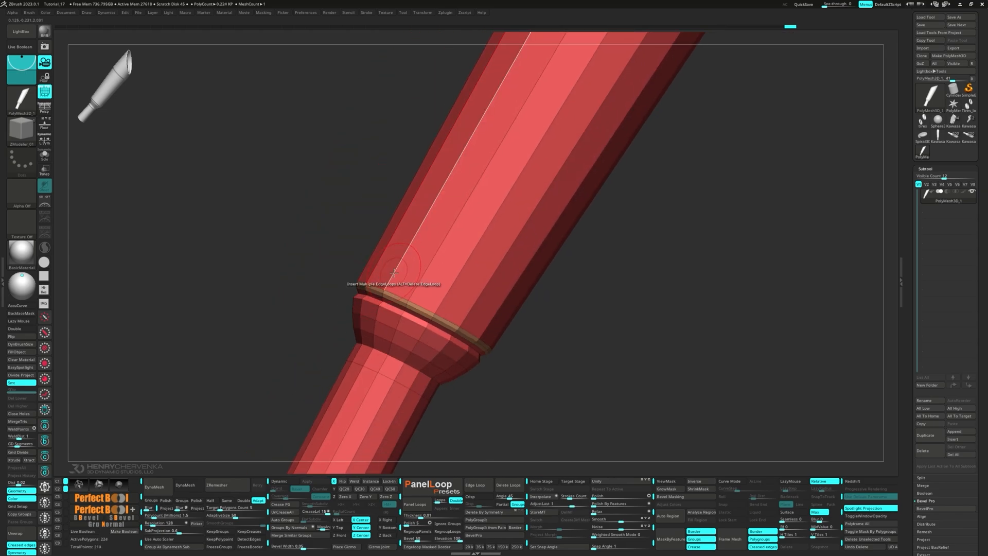
# - Insert a single edge loop around the main body just above the beveled rim
pyautogui.press('space')
pyautogui.click(374, 282)
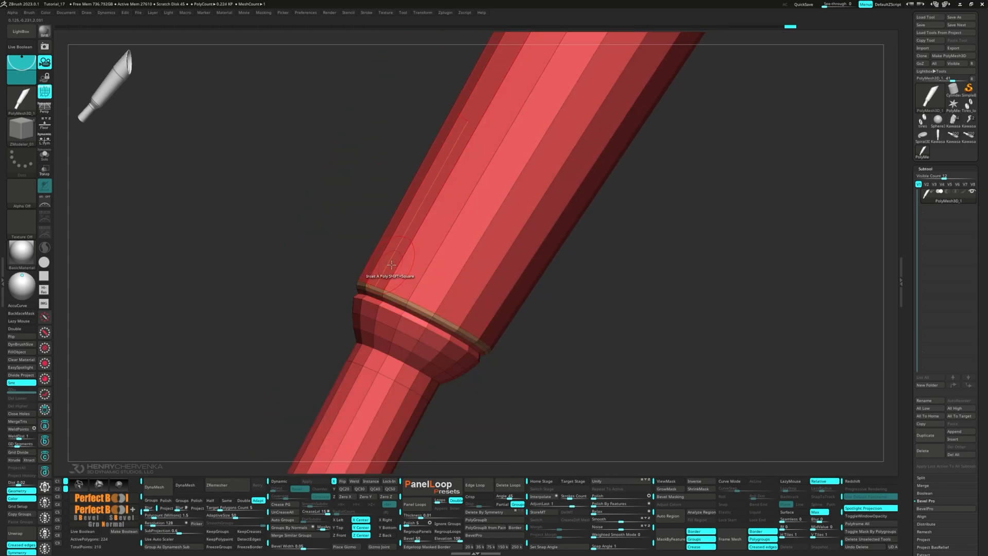
pyautogui.press('space')
pyautogui.click(384, 363)
pyautogui.click(387, 284)
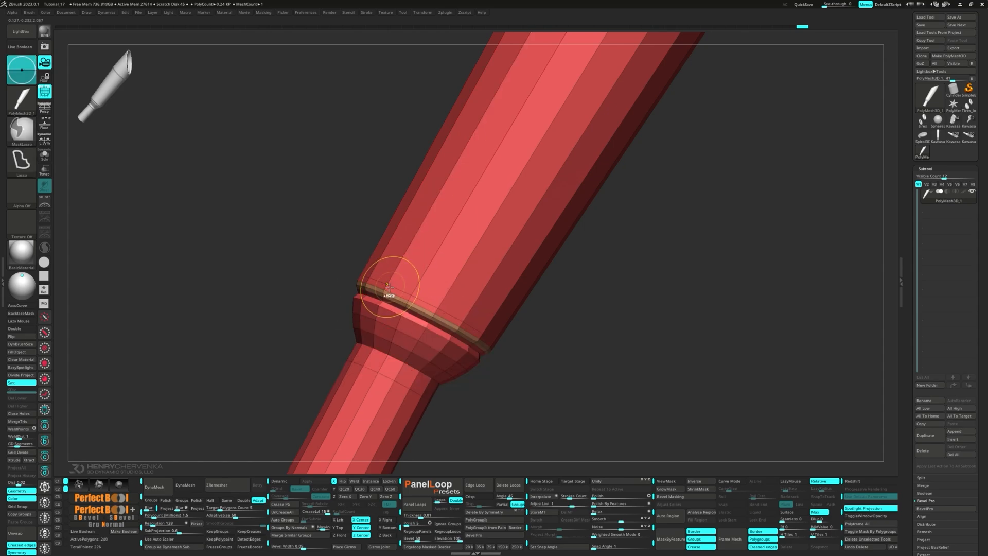
# - Assign the whole mesh to one polygroup and QMesh the neck's long polyloop
pyautogui.hotkey('ctrl', 'w')
pyautogui.moveTo(393, 286)
pyautogui.keyDown('ctrl'); pyautogui.mouseDown(button='right')
pyautogui.moveTo(401, 319)
pyautogui.moveTo(373, 324)
pyautogui.moveTo(402, 350)
pyautogui.moveTo(342, 324)
pyautogui.mouseUp(button='right'); pyautogui.keyUp('ctrl')
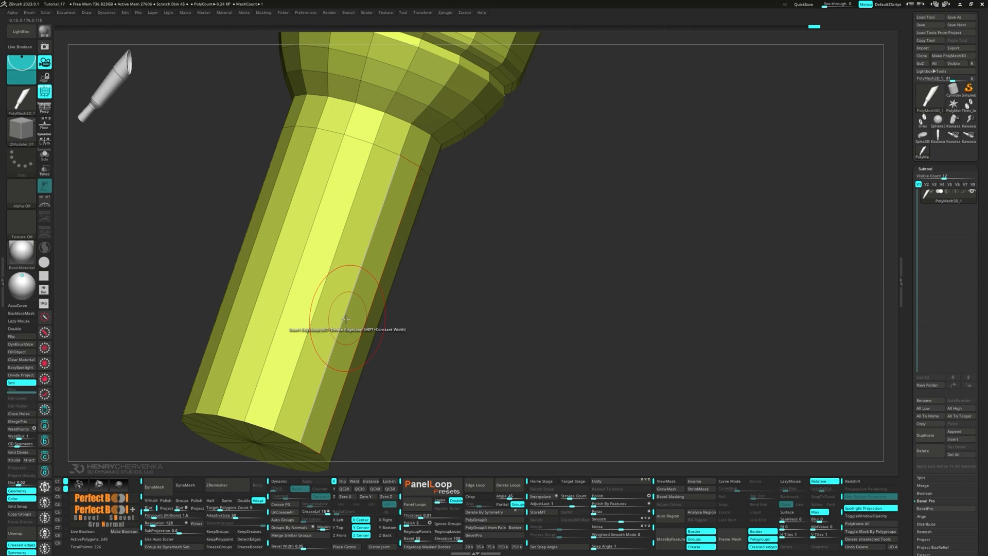
pyautogui.press('space')
pyautogui.click(319, 322)
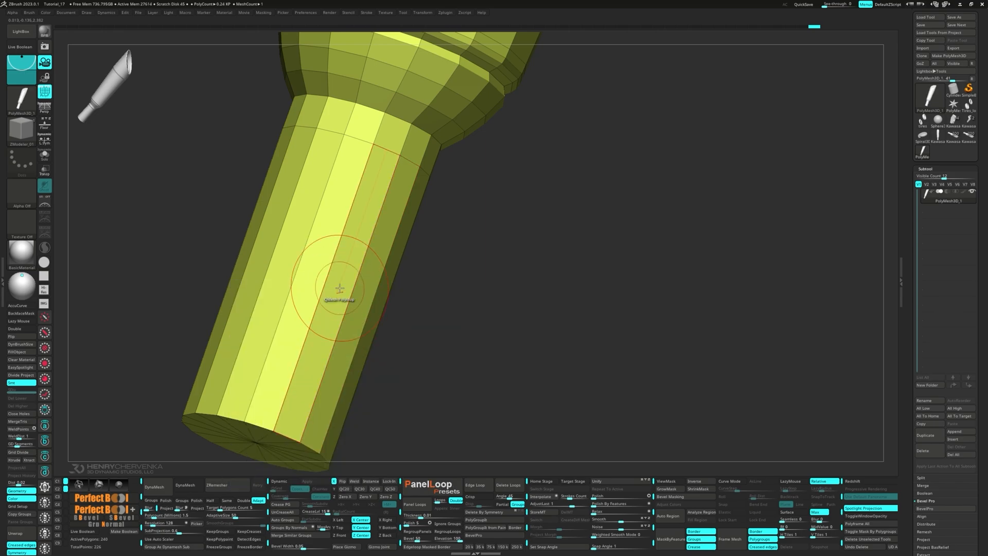
pyautogui.click(331, 294)
pyautogui.keyDown('alt'); pyautogui.moveTo(324, 294); pyautogui.dragTo(350, 160, button='right'); pyautogui.keyUp('alt')
pyautogui.click(295, 332)
# - Insert multiple edge loops along the main body and assign the whole mesh to one polygroup
pyautogui.moveTo(295, 332)
pyautogui.keyDown('ctrl'); pyautogui.mouseDown(button='right')
pyautogui.moveTo(269, 287)
pyautogui.moveTo(304, 339)
pyautogui.mouseUp(button='right'); pyautogui.keyUp('ctrl')
pyautogui.press('space')
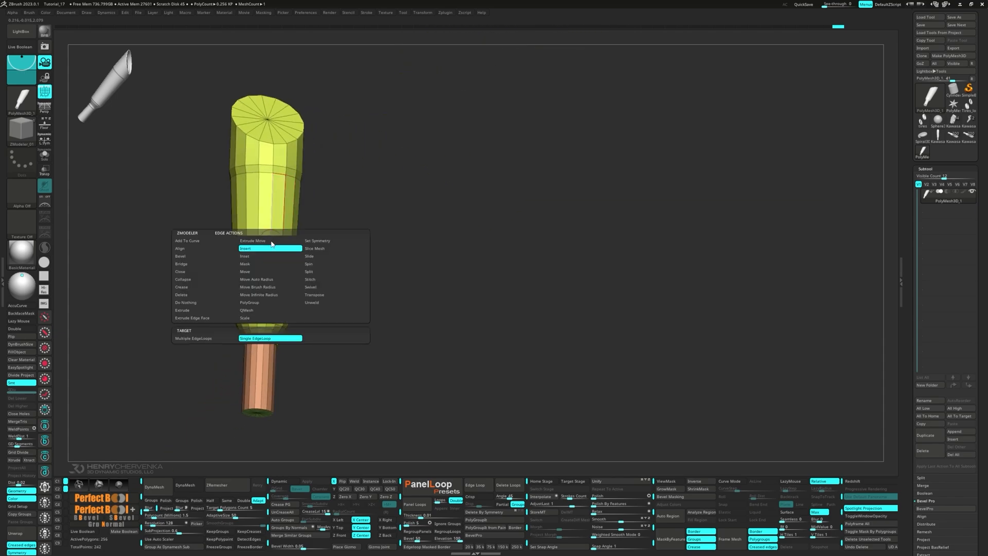
pyautogui.click(206, 338)
pyautogui.click(208, 367)
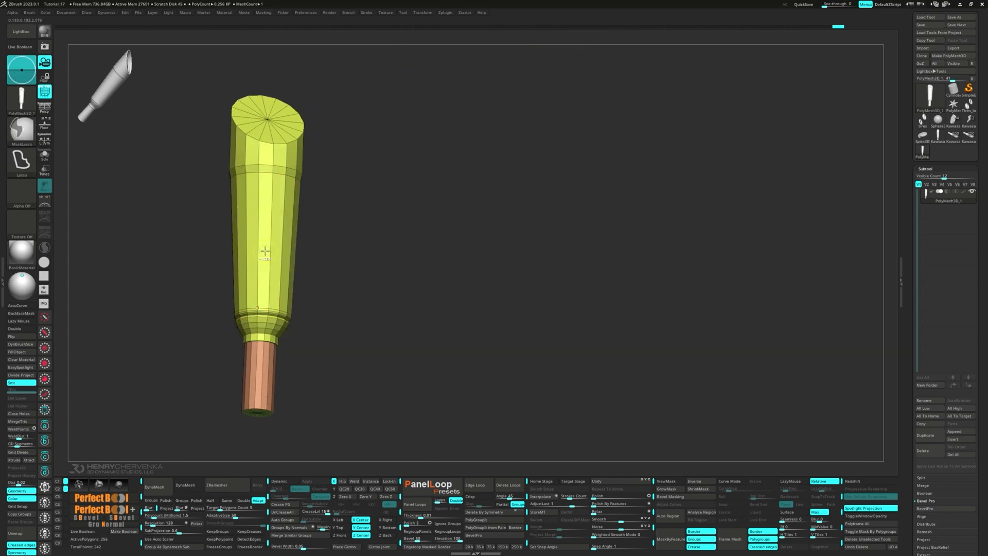
pyautogui.hotkey('ctrl', 'w')
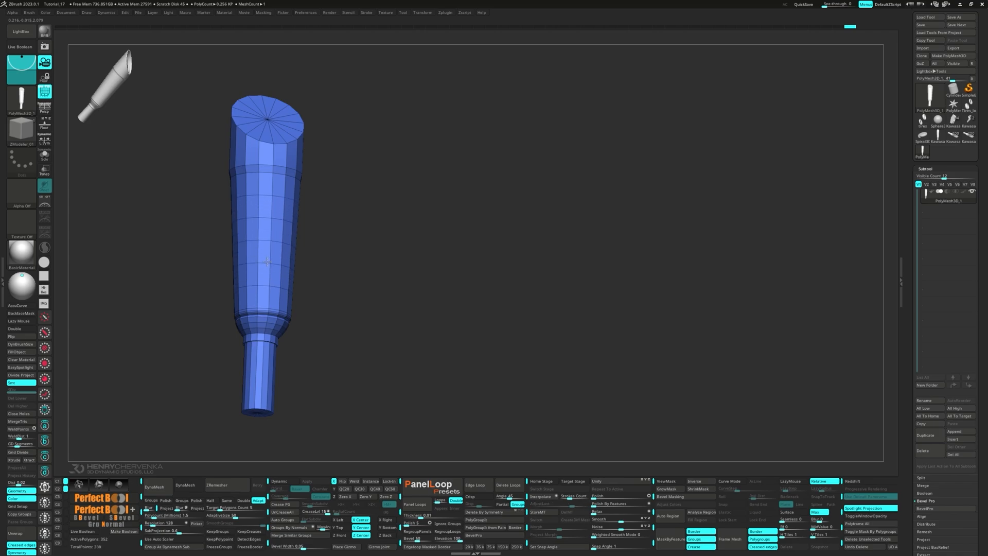
# - Insert multiple edge loops along the neck and across the section below the slanted end
pyautogui.moveTo(260, 391); pyautogui.dragTo(260, 389)
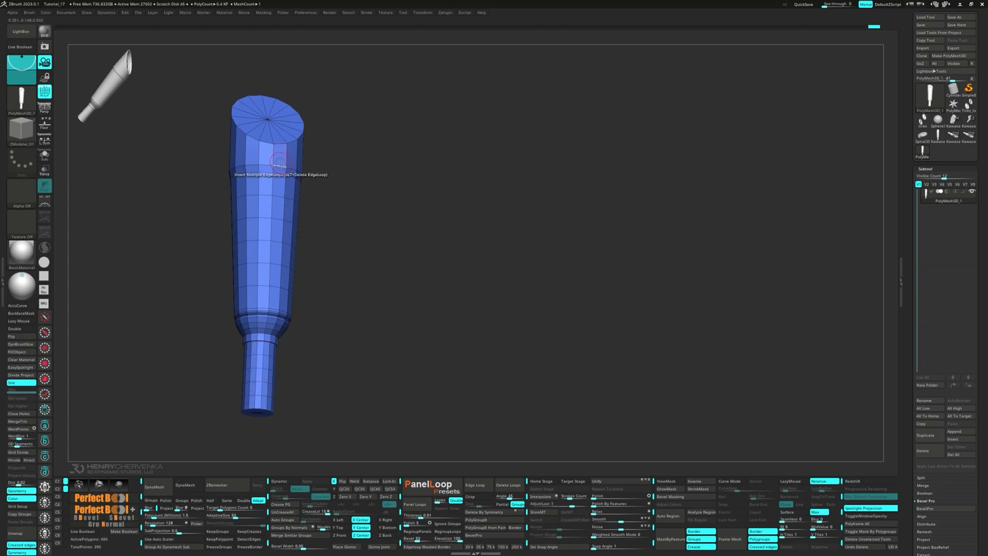
pyautogui.moveTo(281, 163); pyautogui.dragTo(294, 160, button='right')
pyautogui.keyDown('ctrl'); pyautogui.moveTo(294, 160); pyautogui.dragTo(267, 161, button='right'); pyautogui.keyUp('ctrl')
pyautogui.moveTo(267, 173); pyautogui.dragTo(267, 173)
# - Crease the complete edge loops where the neck meets the shoulder and around the neck's flat end
pyautogui.moveTo(267, 173)
pyautogui.keyDown('ctrl'); pyautogui.mouseDown(button='right')
pyautogui.moveTo(294, 175)
pyautogui.moveTo(281, 184)
pyautogui.mouseUp(button='right'); pyautogui.keyUp('ctrl')
pyautogui.press('space')
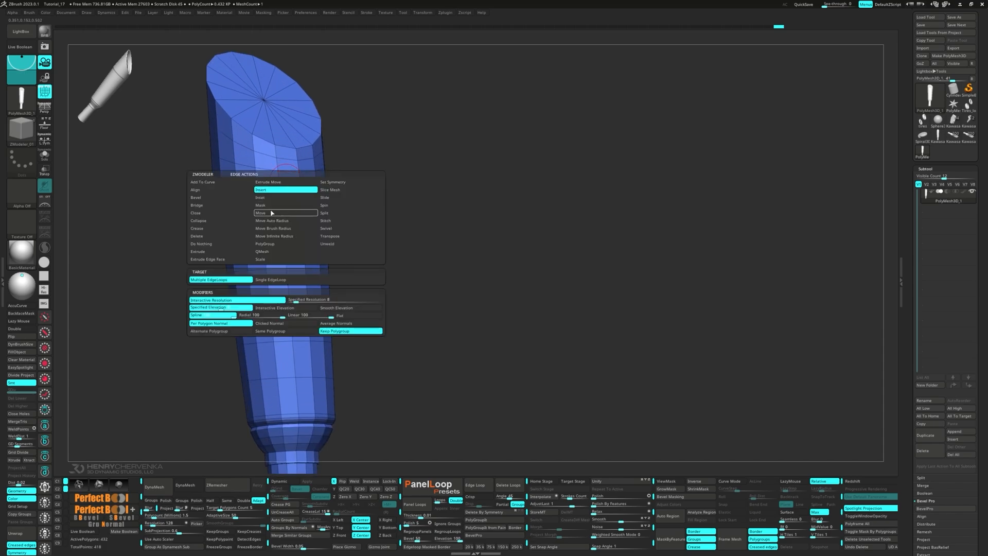
pyautogui.click(208, 229)
pyautogui.keyDown('alt'); pyautogui.moveTo(286, 266); pyautogui.dragTo(276, 118, button='right'); pyautogui.keyUp('alt')
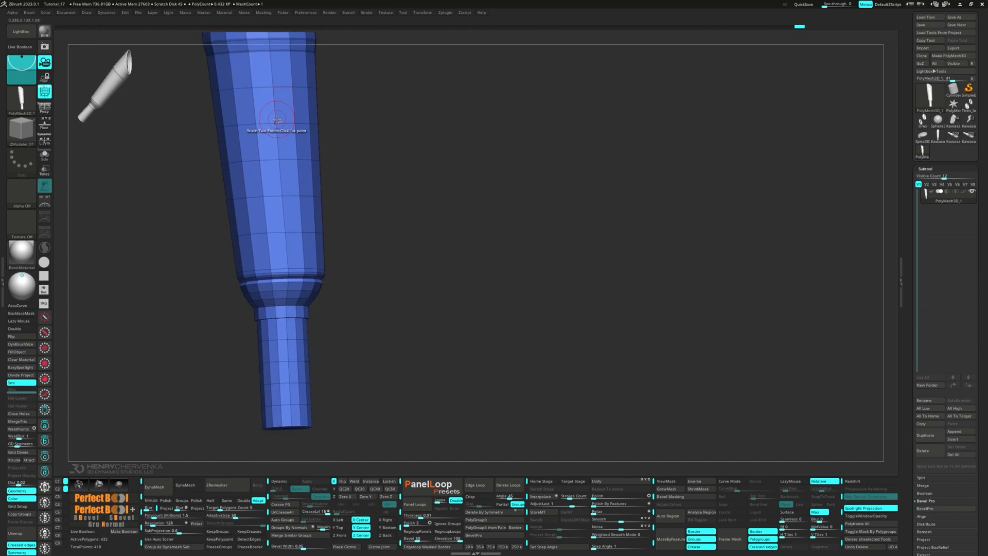
pyautogui.moveTo(309, 291)
pyautogui.keyDown('ctrl'); pyautogui.mouseDown(button='right')
pyautogui.moveTo(302, 304)
pyautogui.moveTo(310, 327)
pyautogui.moveTo(307, 280)
pyautogui.moveTo(289, 293)
pyautogui.mouseUp(button='right'); pyautogui.keyUp('ctrl')
pyautogui.click(297, 268)
pyautogui.press('space')
pyautogui.click(207, 289)
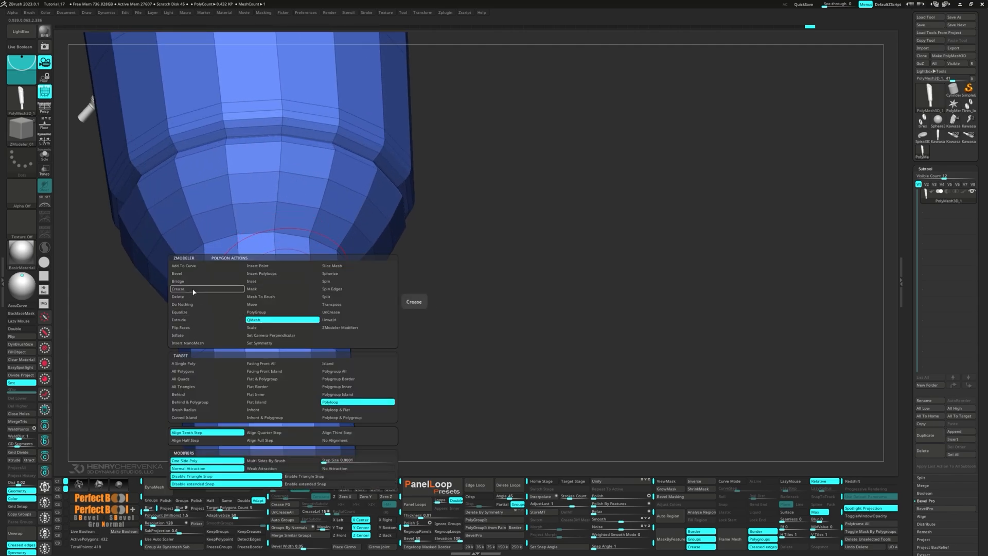
pyautogui.click(358, 394)
pyautogui.moveTo(303, 288); pyautogui.dragTo(293, 234, button='right')
pyautogui.click(287, 268)
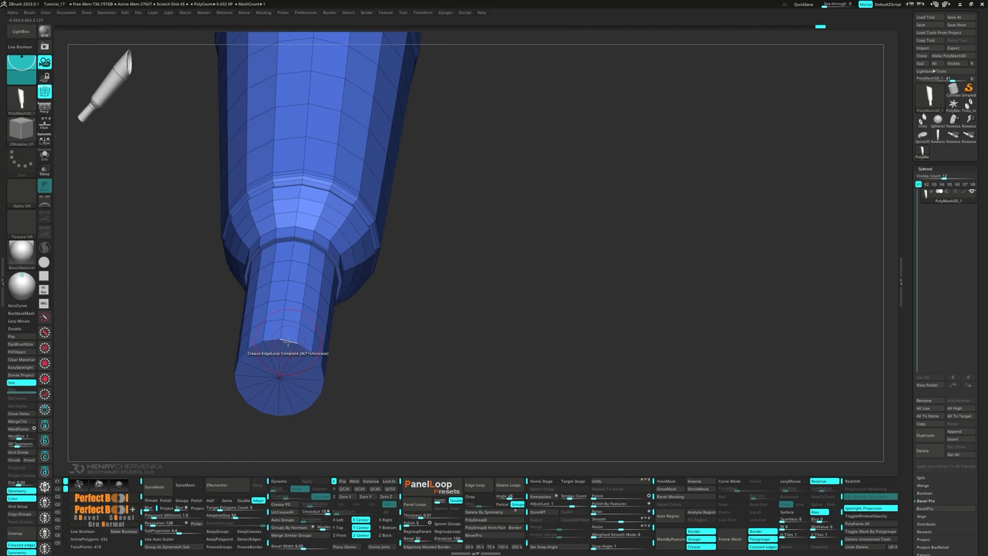
pyautogui.click(288, 342)
# - Delete the flat islands capping the slanted end and the neck's end to open the tube
pyautogui.moveTo(288, 342)
pyautogui.keyDown('ctrl'); pyautogui.mouseDown(button='right')
pyautogui.moveTo(286, 238)
pyautogui.moveTo(304, 272)
pyautogui.mouseUp(button='right'); pyautogui.keyUp('ctrl')
pyautogui.keyDown('ctrl'); pyautogui.moveTo(303, 273); pyautogui.dragTo(312, 301, button='right'); pyautogui.keyUp('ctrl')
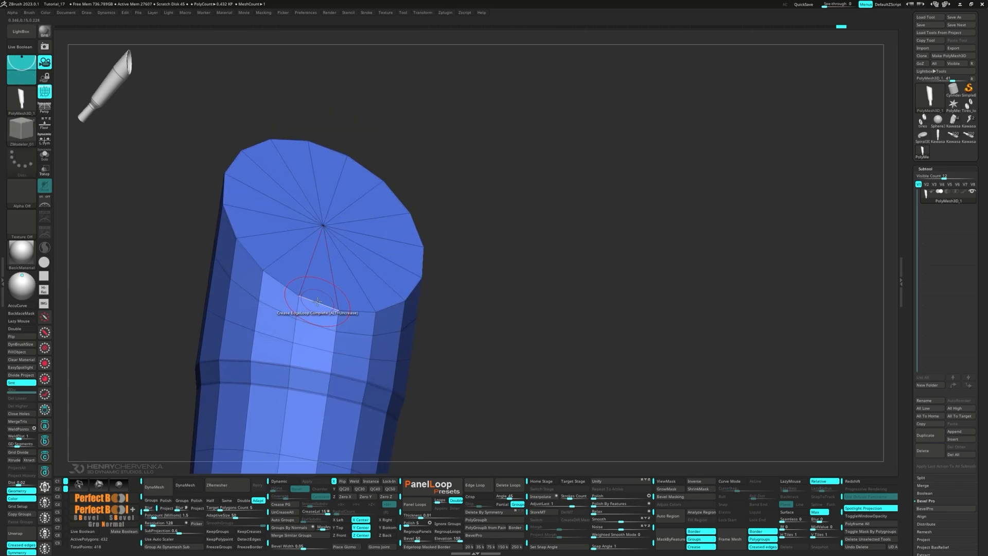
pyautogui.press('space')
pyautogui.click(222, 297)
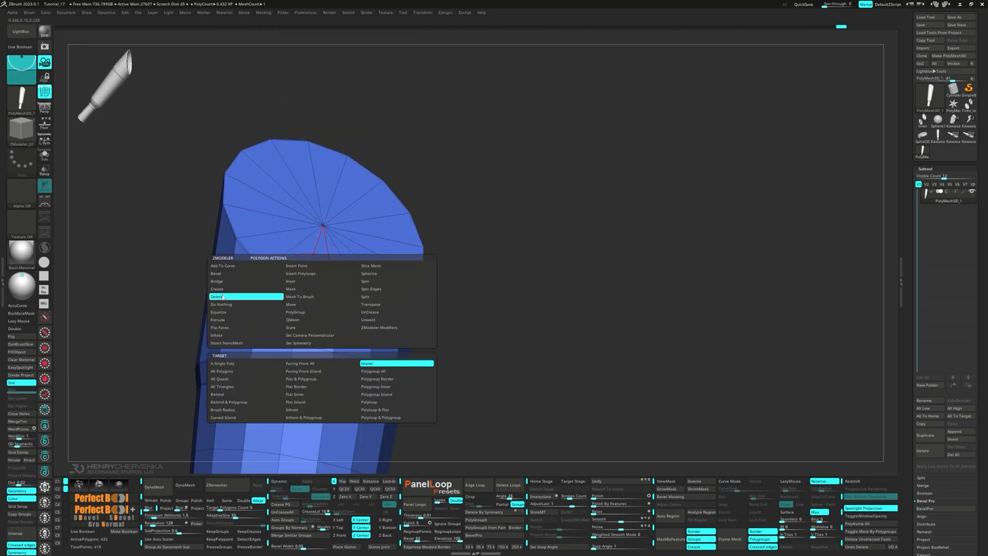
pyautogui.click(298, 403)
pyautogui.click(326, 289)
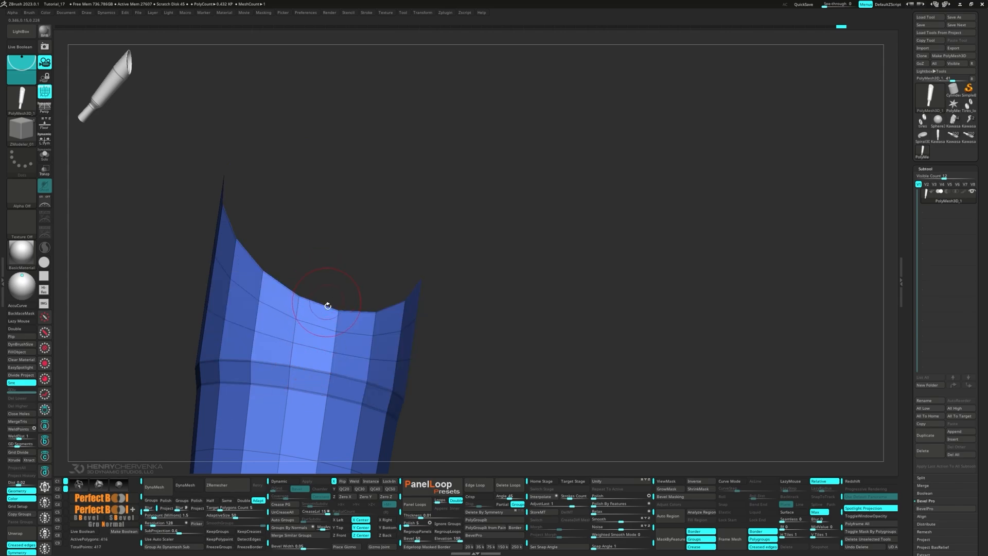
pyautogui.keyDown('ctrl'); pyautogui.moveTo(326, 305); pyautogui.dragTo(305, 250, button='right'); pyautogui.keyUp('ctrl')
pyautogui.moveTo(305, 289); pyautogui.dragTo(271, 377, button='right')
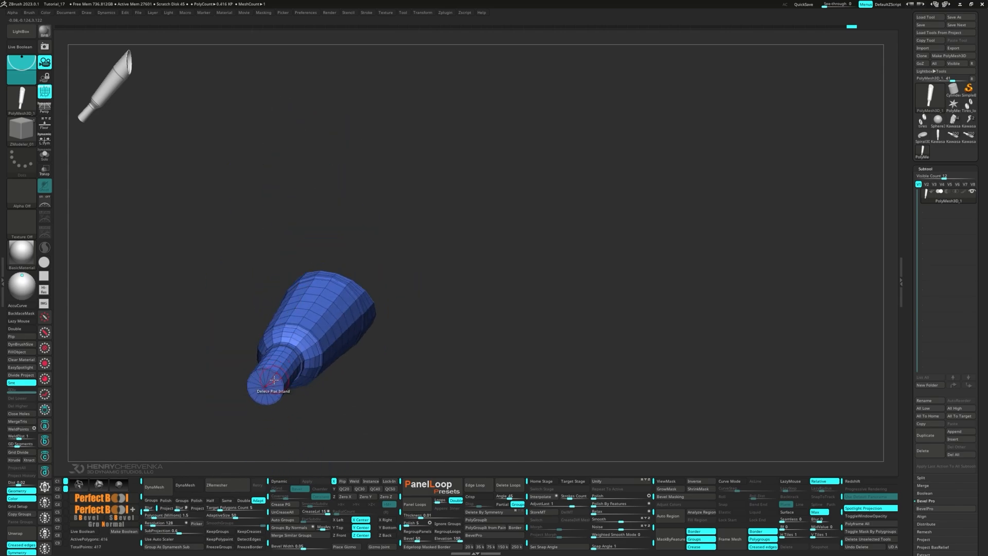
pyautogui.click(274, 380)
# - Extrude all polygons to give the tube a thin wall, and flip the mesh normals
pyautogui.moveTo(317, 313)
pyautogui.mouseDown(button='right')
pyautogui.moveTo(350, 247)
pyautogui.moveTo(295, 297)
pyautogui.moveTo(335, 307)
pyautogui.mouseUp(button='right')
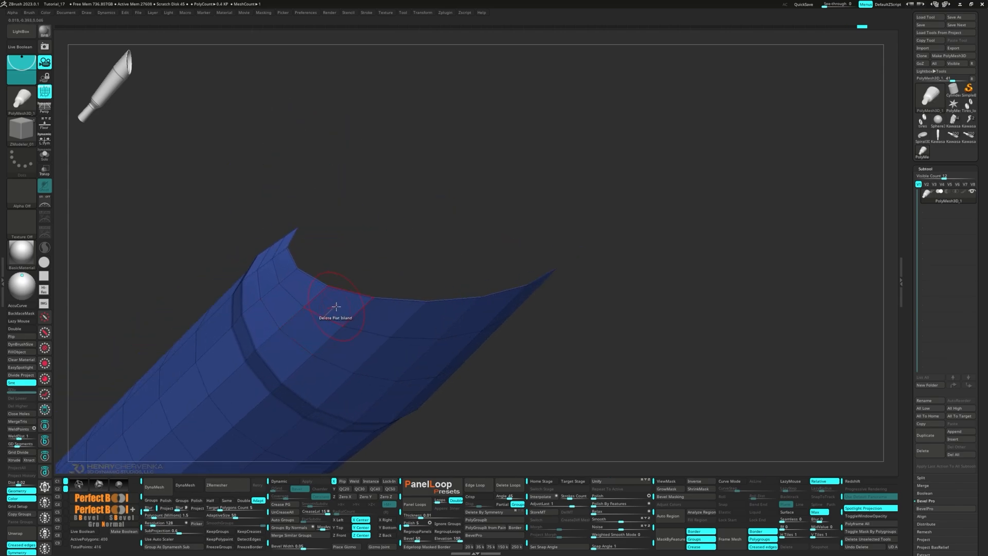
pyautogui.press('space')
pyautogui.click(245, 320)
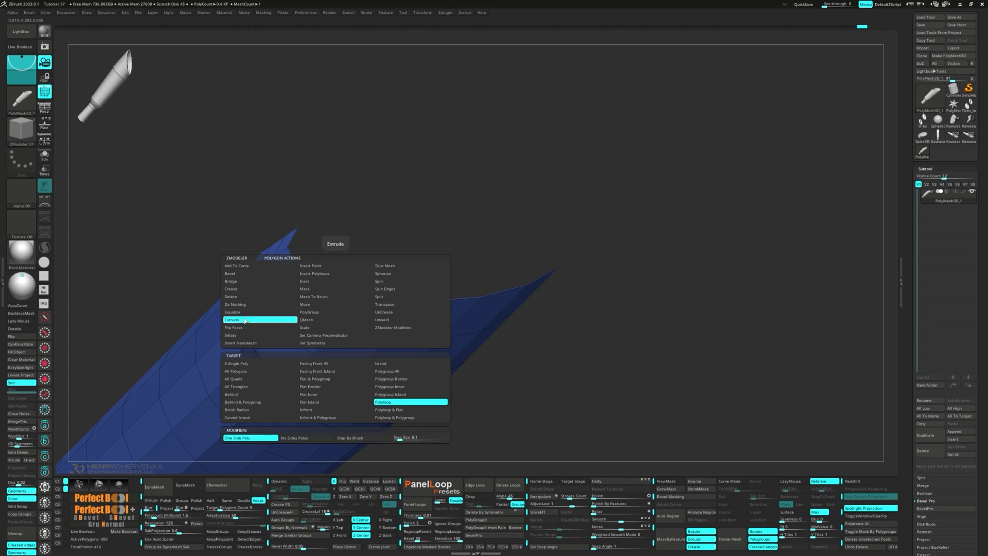
pyautogui.click(245, 371)
pyautogui.moveTo(302, 326); pyautogui.dragTo(315, 309, button='right')
pyautogui.moveTo(316, 307); pyautogui.dragTo(325, 304)
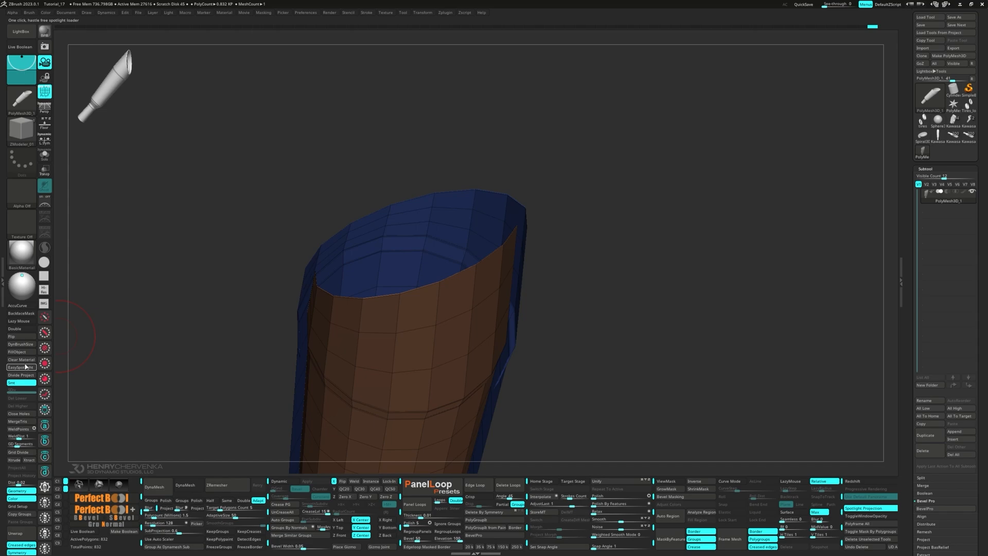
pyautogui.click(22, 336)
# - Bevel the complete edge loops along both edges of the slanted rim
pyautogui.moveTo(288, 314); pyautogui.dragTo(315, 254, button='right')
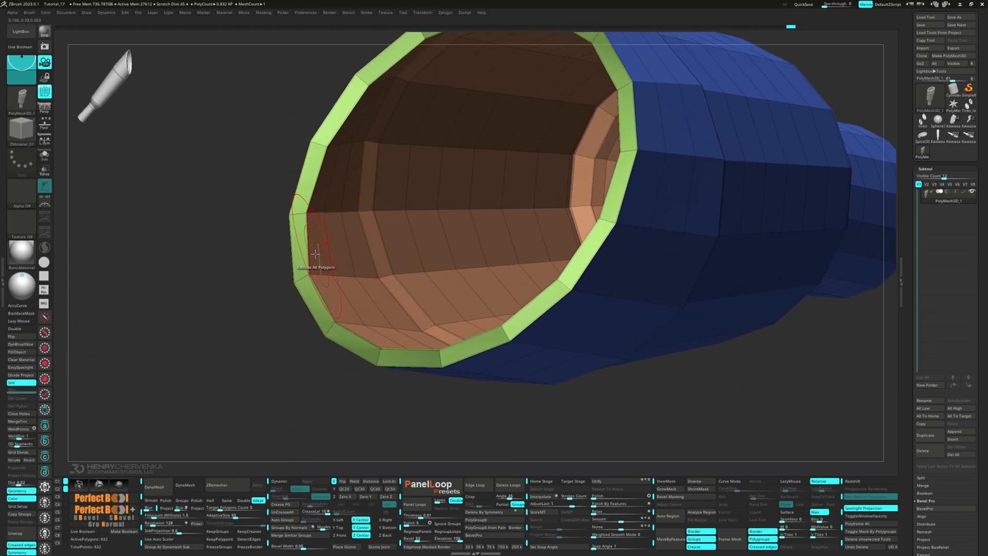
pyautogui.press('space')
pyautogui.click(216, 268)
pyautogui.moveTo(313, 246); pyautogui.dragTo(397, 263, button='right')
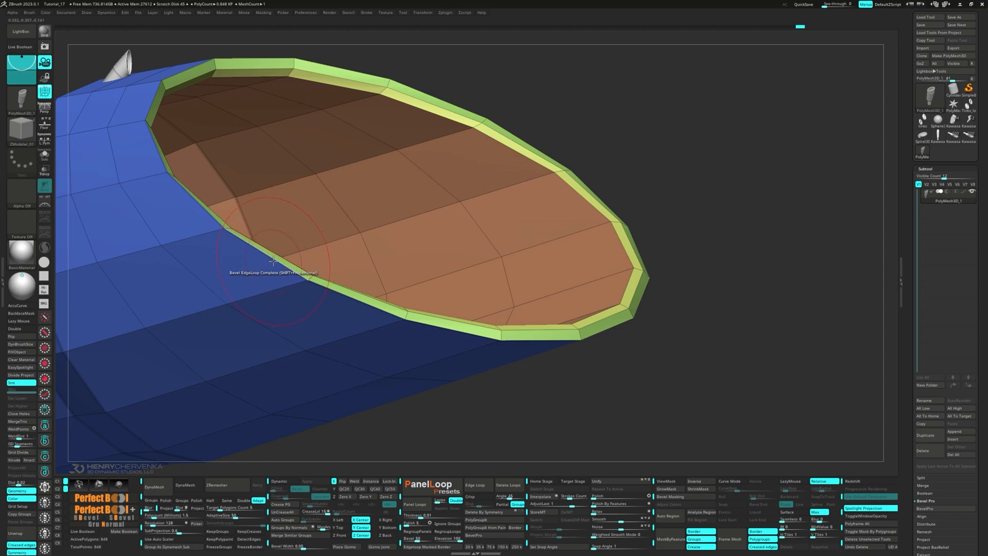
pyautogui.click(273, 261)
# - Insert single edge loops around the tube beside the beveled slanted rim, and undo the last insertion
pyautogui.press('space')
pyautogui.click(329, 300)
pyautogui.click(337, 280)
pyautogui.click(346, 282)
pyautogui.hotkey('ctrl', 'z')
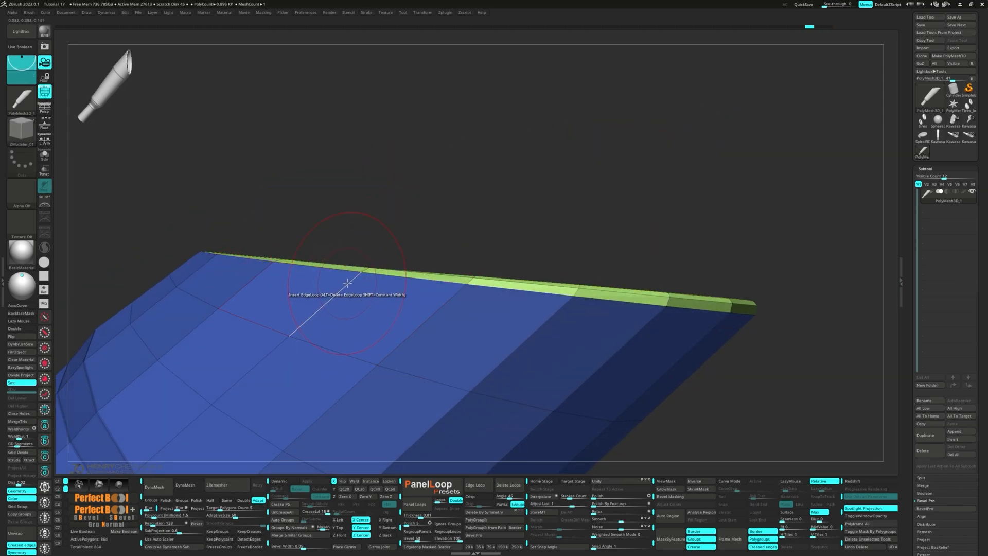
# - Turn on Dynamic Subdivision, raise its smooth subdivision level and hide the polyframe to preview the neck and shoulder
pyautogui.moveTo(351, 280)
pyautogui.mouseDown(button='right')
pyautogui.moveTo(363, 289)
pyautogui.moveTo(357, 240)
pyautogui.mouseUp(button='right')
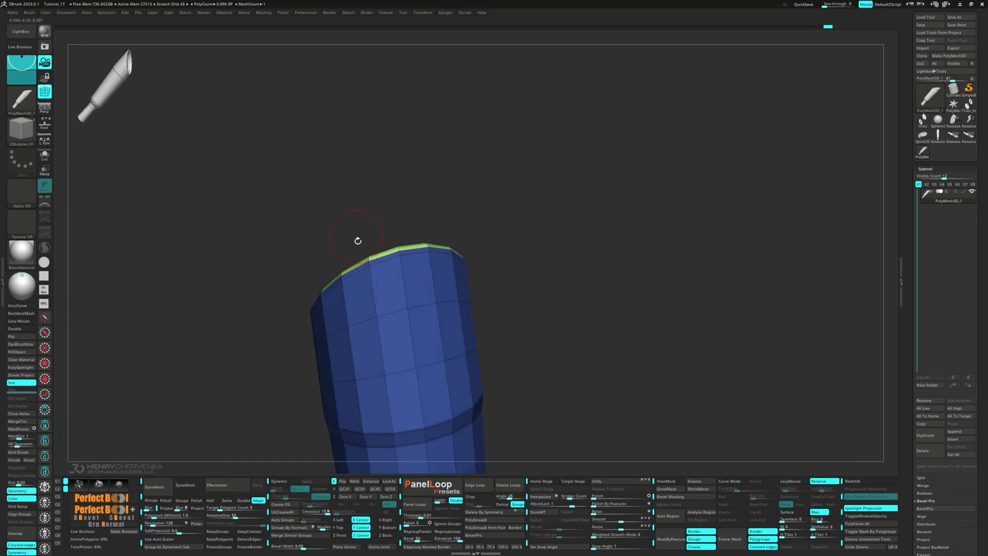
pyautogui.keyDown('alt'); pyautogui.moveTo(371, 360); pyautogui.dragTo(378, 242, button='right'); pyautogui.keyUp('alt')
pyautogui.keyDown('alt'); pyautogui.moveTo(383, 437); pyautogui.dragTo(372, 346, button='right'); pyautogui.keyUp('alt')
pyautogui.keyDown('ctrl'); pyautogui.moveTo(371, 346); pyautogui.dragTo(525, 418, button='right'); pyautogui.keyUp('ctrl')
pyautogui.moveTo(344, 352); pyautogui.dragTo(392, 334, button='right')
pyautogui.press('d')
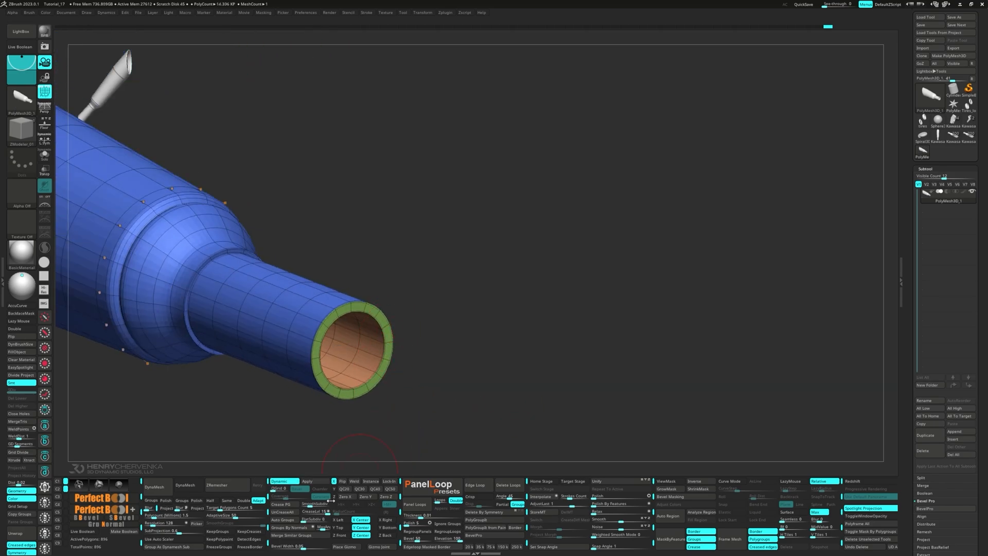
pyautogui.moveTo(316, 504); pyautogui.dragTo(319, 505)
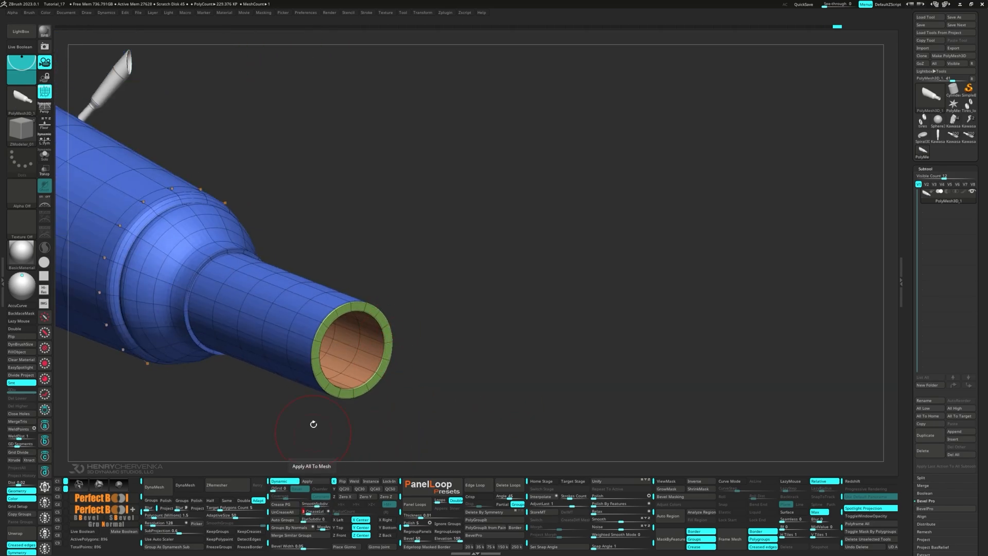
pyautogui.hotkey('shift', 'f')
pyautogui.moveTo(322, 399); pyautogui.dragTo(297, 397, button='right')
# - Slide the complete edge loop at the top of the shoulder beside the groove, with the polyframe shown, to refine the smoothed profile
pyautogui.keyDown('ctrl'); pyautogui.moveTo(218, 281); pyautogui.dragTo(337, 375, button='right'); pyautogui.keyUp('ctrl')
pyautogui.moveTo(255, 337)
pyautogui.mouseDown(button='right')
pyautogui.moveTo(277, 350)
pyautogui.moveTo(263, 346)
pyautogui.mouseUp(button='right')
pyautogui.hotkey('shift', 'f')
pyautogui.press('space')
pyautogui.click(307, 335)
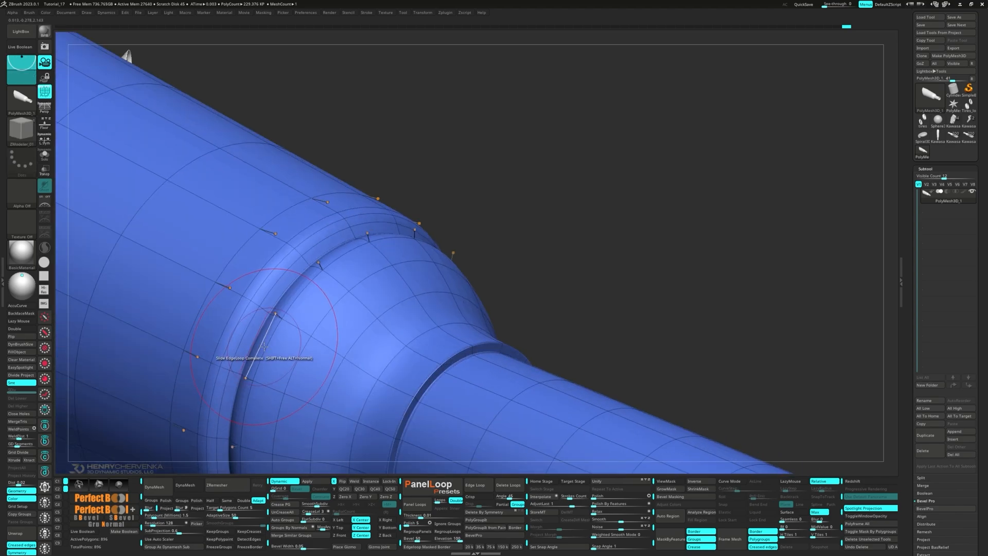
pyautogui.moveTo(259, 345); pyautogui.dragTo(256, 347)
pyautogui.moveTo(244, 356); pyautogui.dragTo(238, 331, button='right')
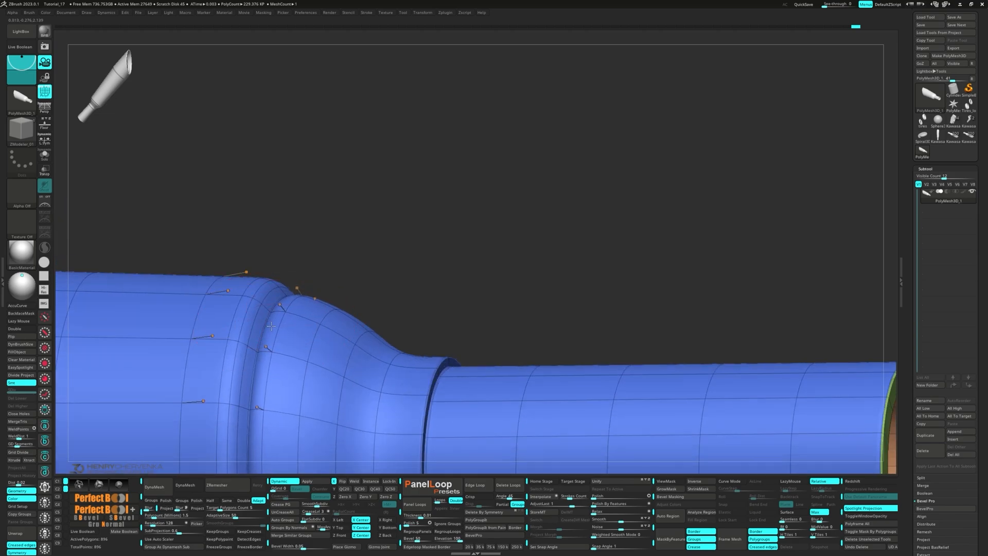
pyautogui.moveTo(271, 326); pyautogui.dragTo(265, 329)
pyautogui.moveTo(264, 343)
pyautogui.keyDown('ctrl'); pyautogui.mouseDown(button='right')
pyautogui.moveTo(246, 332)
pyautogui.moveTo(264, 396)
pyautogui.moveTo(258, 353)
pyautogui.moveTo(315, 335)
pyautogui.moveTo(319, 324)
pyautogui.moveTo(264, 260)
pyautogui.mouseUp(button='right'); pyautogui.keyUp('ctrl')
pyautogui.hotkey('shift', 'f')
pyautogui.hotkey('shift', 'f')
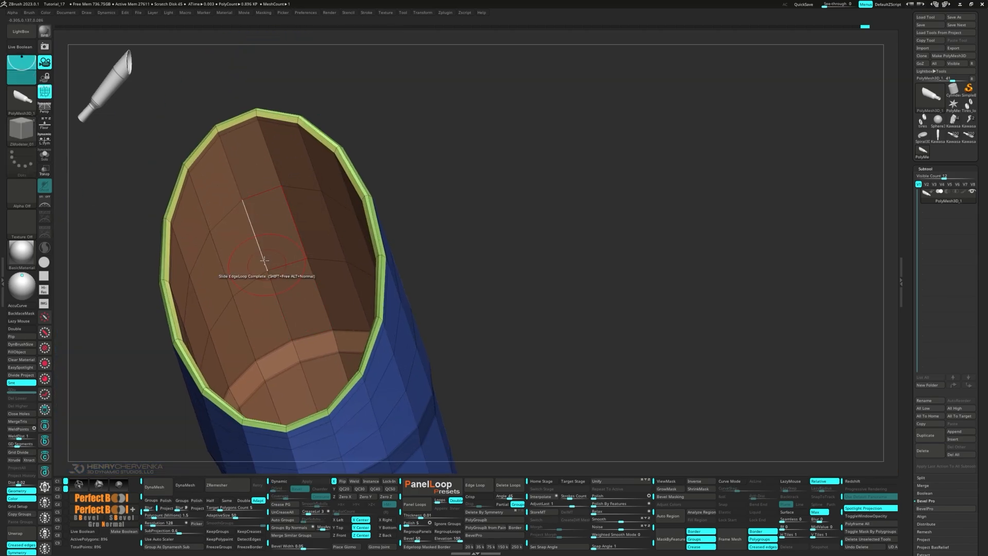
# - Delete a polyloop of the inner wall inside the slanted opening and another inside the neck
pyautogui.rightClick(293, 298)
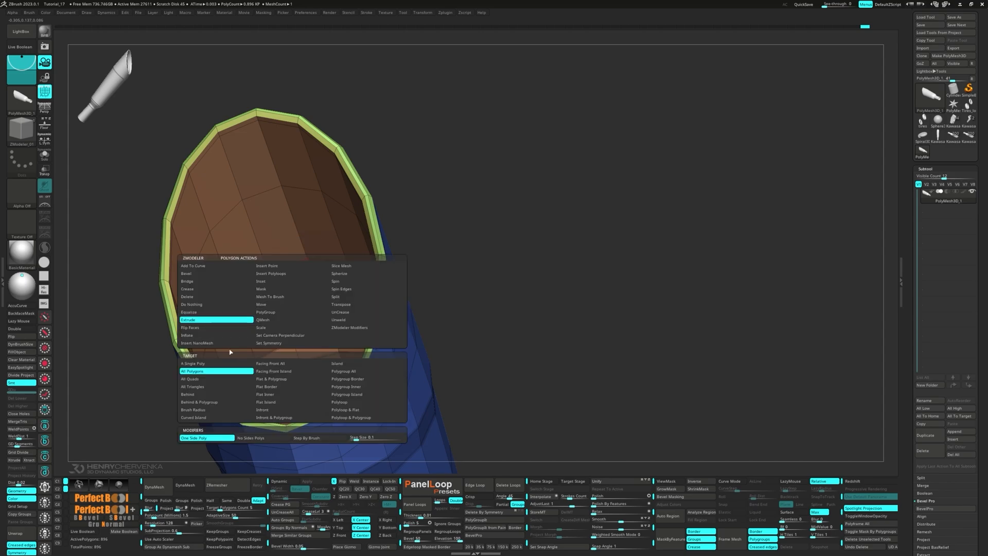
pyautogui.click(340, 404)
pyautogui.click(293, 309)
pyautogui.moveTo(295, 311); pyautogui.dragTo(288, 242, button='right')
pyautogui.keyDown('ctrl'); pyautogui.moveTo(288, 241); pyautogui.dragTo(257, 154, button='right'); pyautogui.keyUp('ctrl')
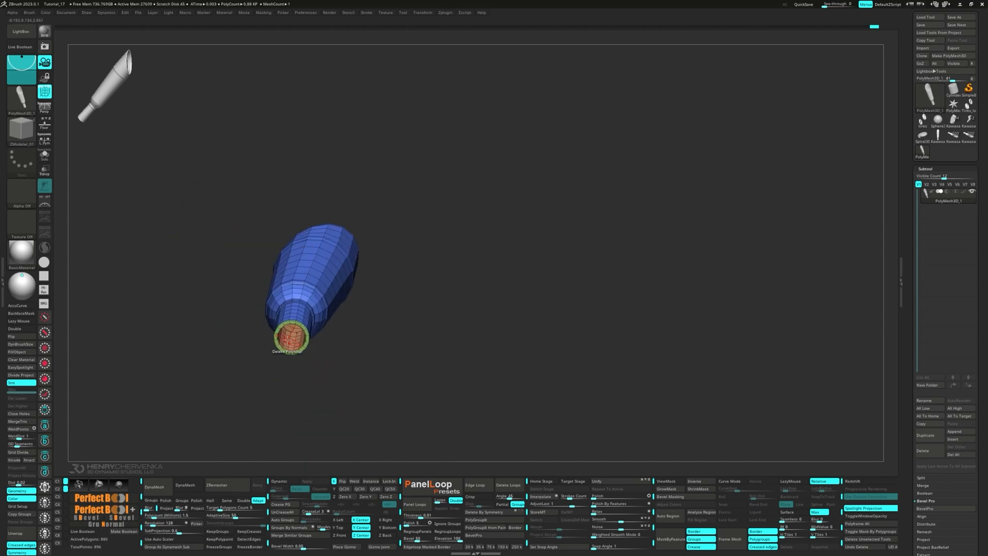
pyautogui.keyDown('ctrl'); pyautogui.moveTo(287, 340); pyautogui.dragTo(288, 369, button='right'); pyautogui.keyUp('ctrl')
# - Crease the complete edge loop around the neck's open end
pyautogui.rightClick(288, 369)
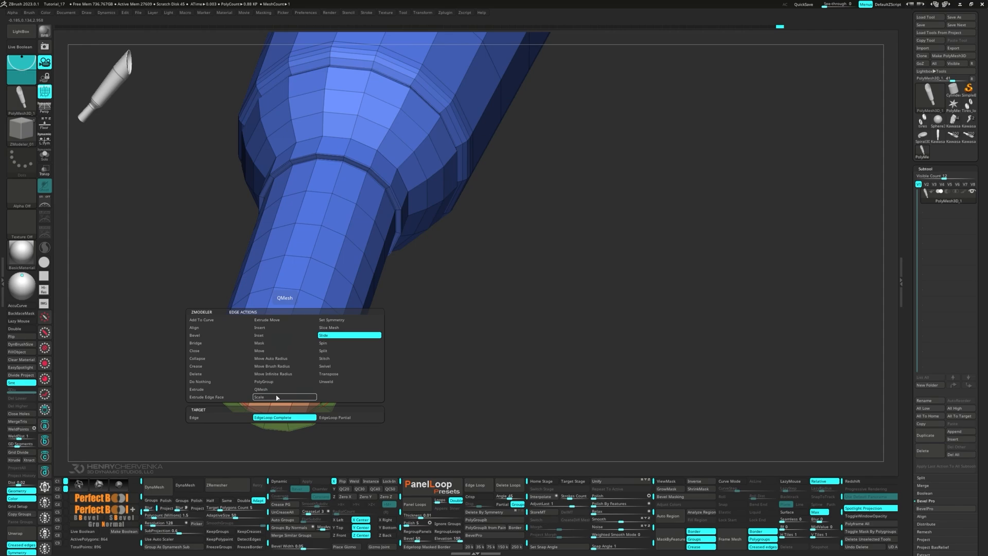
pyautogui.click(211, 375)
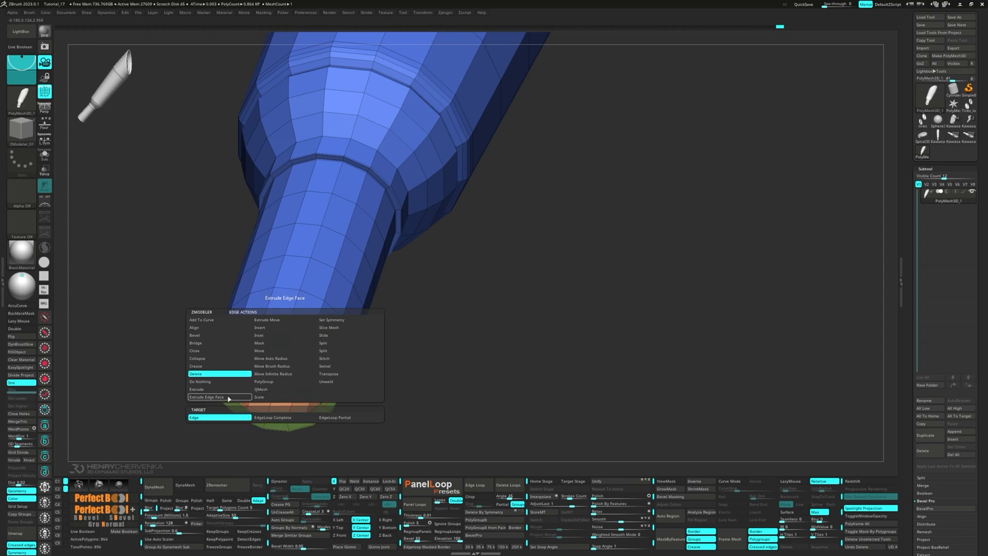
pyautogui.click(205, 367)
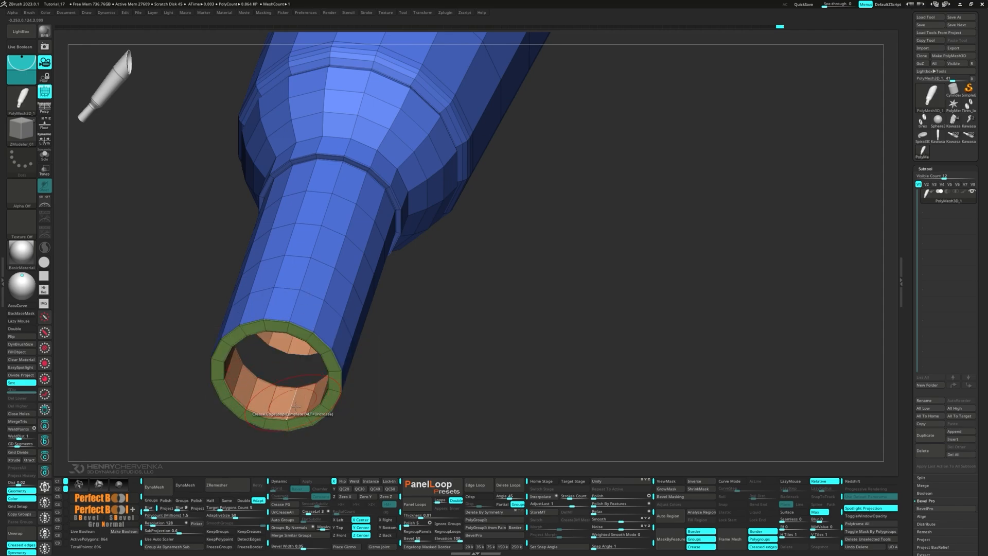
pyautogui.click(317, 413)
pyautogui.moveTo(199, 350); pyautogui.dragTo(318, 376, button='right')
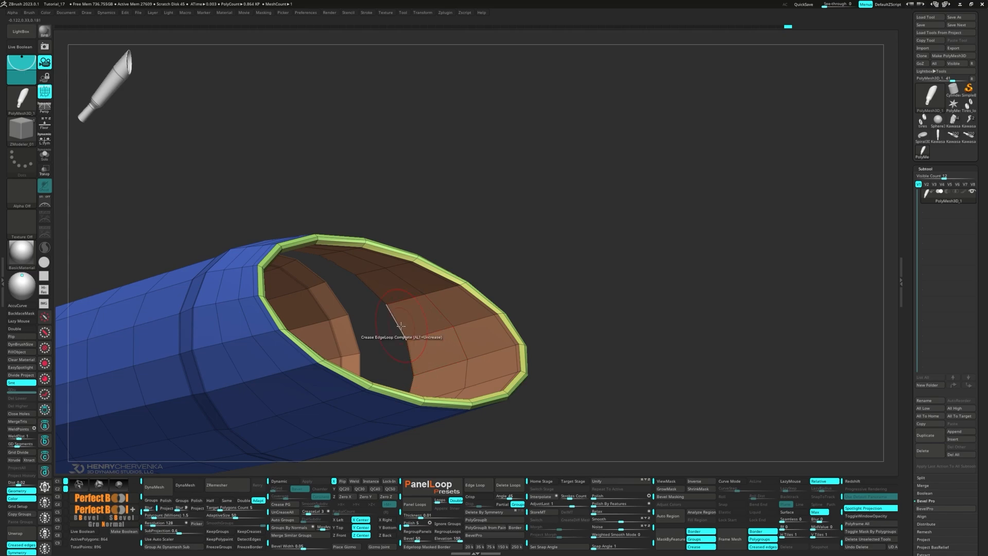
# - Delete the disconnected inner wall island inside the tube
pyautogui.rightClick(401, 325)
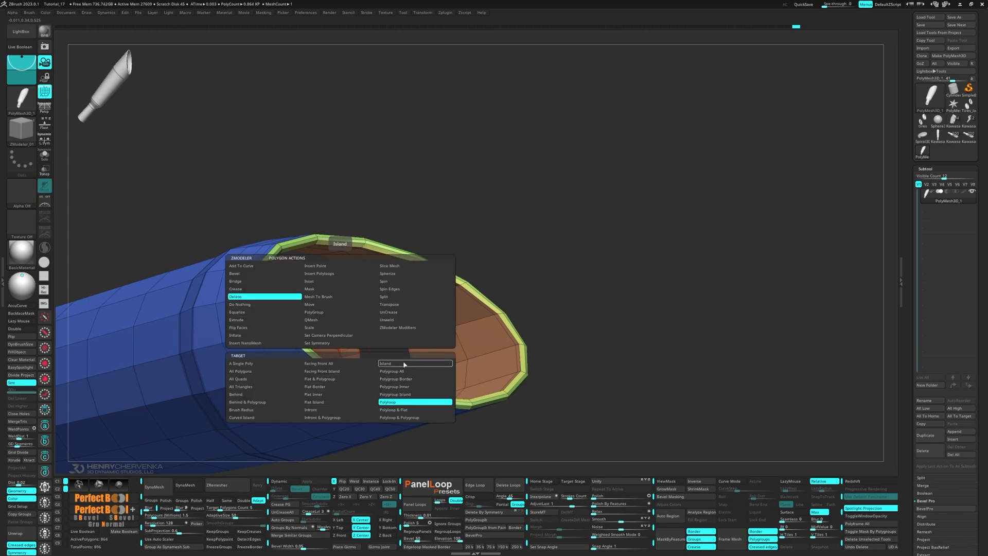
pyautogui.click(404, 364)
pyautogui.click(353, 342)
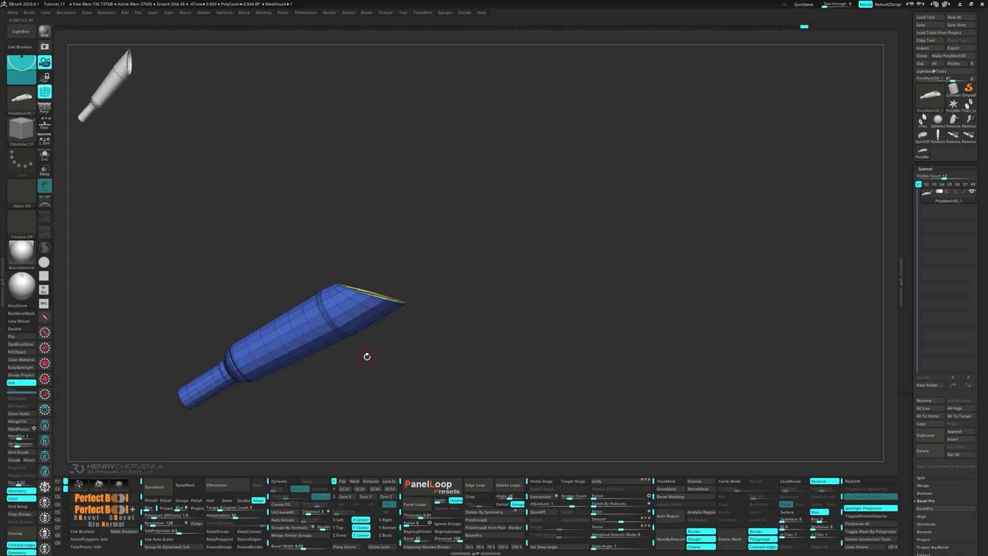
# - Assign the whole mesh to one polygroup and preview it smoothed with the polyframe hidden
pyautogui.hotkey('ctrl', 'w')
pyautogui.press('d')
pyautogui.hotkey('shift', 'f')
pyautogui.moveTo(359, 338); pyautogui.dragTo(520, 304)
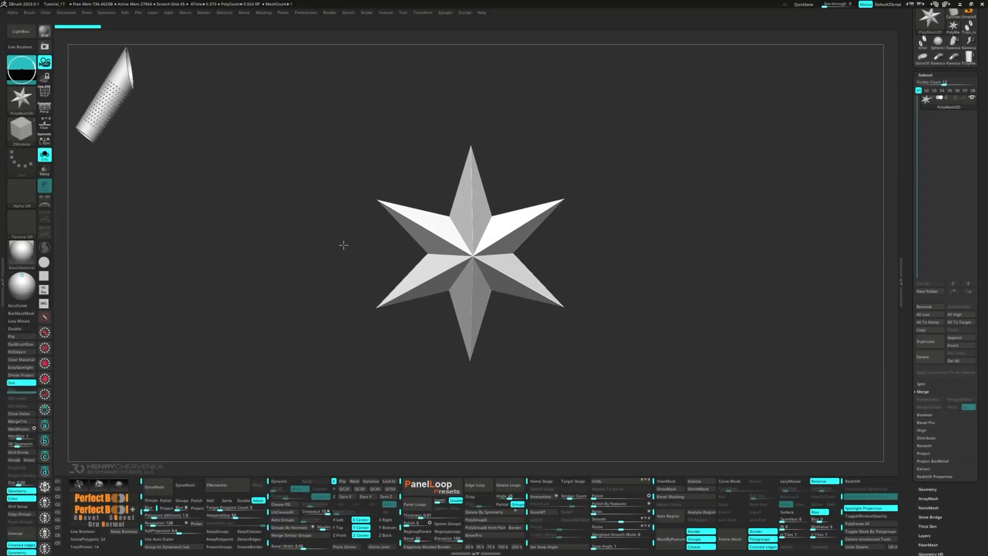
# - Replace the default star mesh with a Cylinder 3D primitive through the gizmo's transform types
pyautogui.press('w')
pyautogui.moveTo(346, 251)
pyautogui.mouseDown()
pyautogui.moveTo(334, 236)
pyautogui.moveTo(331, 302)
pyautogui.moveTo(353, 287)
pyautogui.moveTo(364, 249)
pyautogui.mouseUp()
pyautogui.click(427, 190)
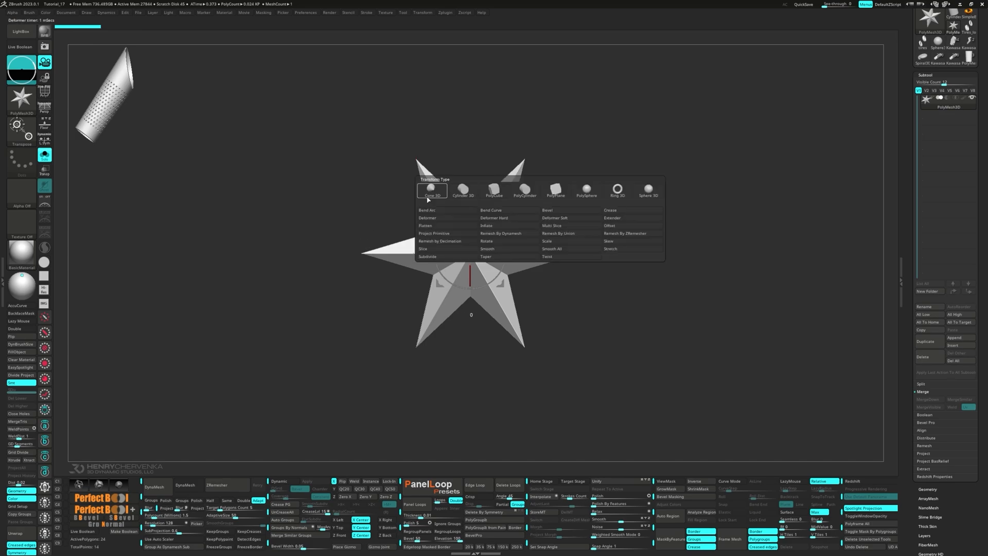
pyautogui.click(462, 192)
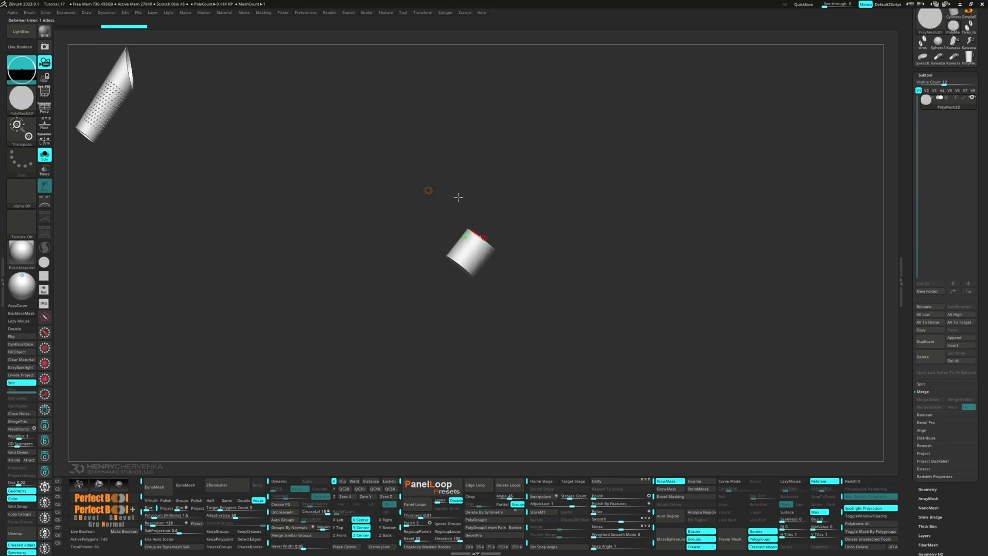
# - Show the polyframe and reshape the cylinder into a tall tube that narrows slightly toward its lower end
pyautogui.hotkey('shift', 'f')
pyautogui.moveTo(439, 209); pyautogui.dragTo(410, 206)
pyautogui.keyDown('alt'); pyautogui.moveTo(351, 256); pyautogui.dragTo(448, 278); pyautogui.keyUp('alt')
pyautogui.keyDown('ctrl'); pyautogui.moveTo(446, 299); pyautogui.dragTo(685, 299); pyautogui.keyUp('ctrl')
pyautogui.moveTo(570, 216); pyautogui.dragTo(569, 317)
pyautogui.moveTo(571, 391); pyautogui.dragTo(568, 370)
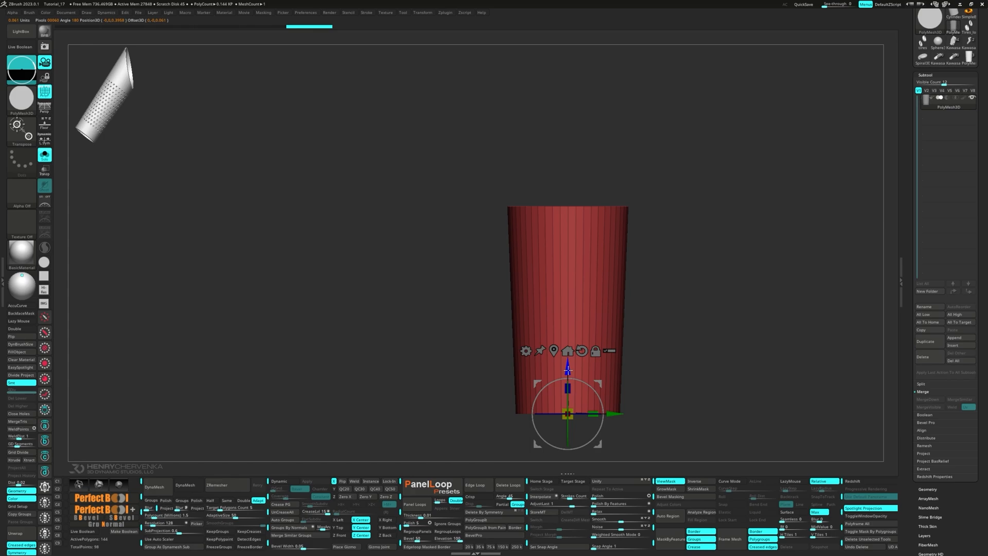
# - Insert multiple evenly spaced edge loops along the full height of the cylinder wall with ZModeler
pyautogui.press('b')
pyautogui.press('z')
pyautogui.press('m')
pyautogui.press('q')
pyautogui.press('space')
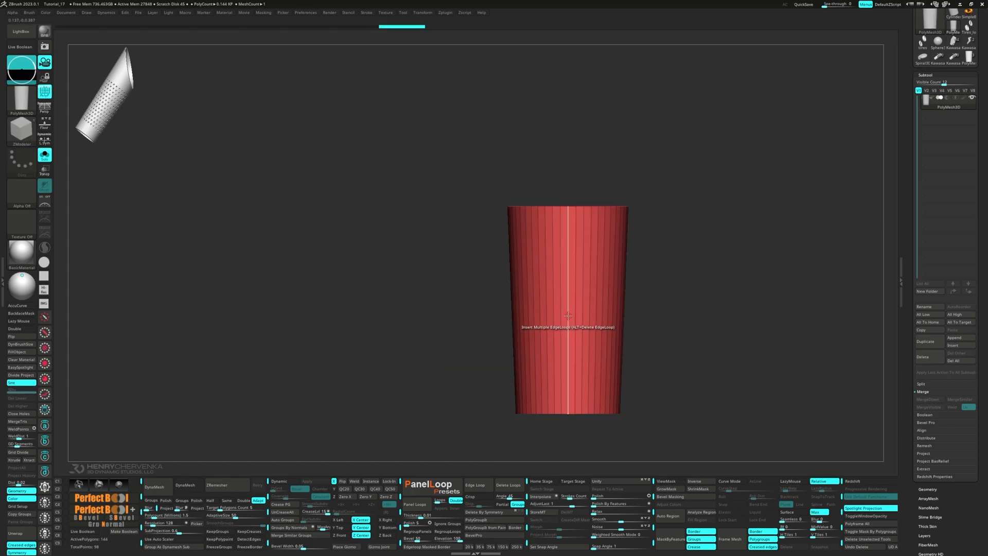
pyautogui.moveTo(568, 326); pyautogui.dragTo(566, 364)
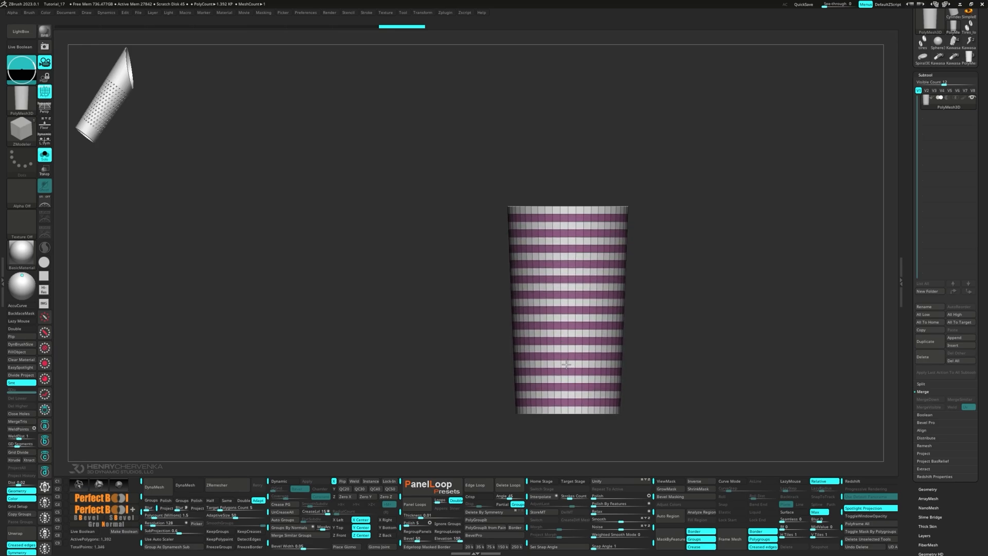
pyautogui.moveTo(566, 364); pyautogui.dragTo(565, 367)
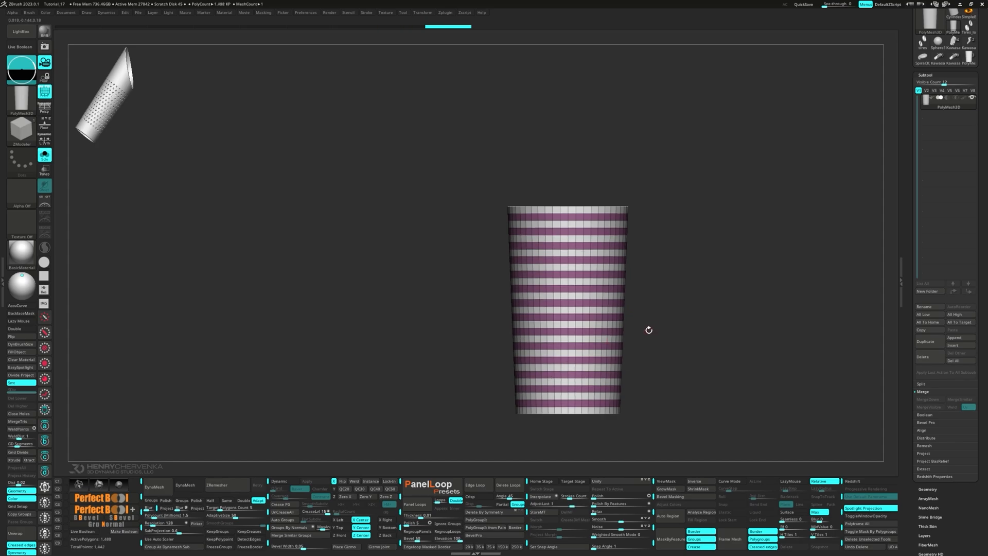
# - Hide both end caps of the cylinder and delete the hidden polygons, leaving an open tube
pyautogui.moveTo(427, 273); pyautogui.dragTo(559, 235)
pyautogui.keyDown('ctrl'); pyautogui.moveTo(559, 234); pyautogui.dragTo(576, 221, button='right'); pyautogui.keyUp('ctrl')
pyautogui.moveTo(575, 222); pyautogui.dragTo(571, 303, button='right')
pyautogui.keyDown('alt'); pyautogui.moveTo(523, 125); pyautogui.dragTo(441, 237, button='right'); pyautogui.keyUp('alt')
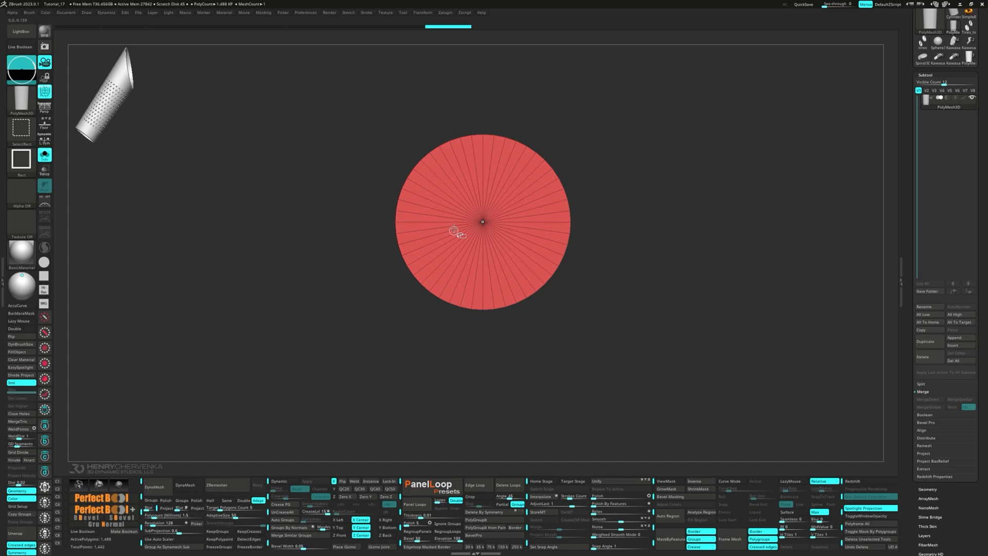
pyautogui.keyDown('ctrl'); pyautogui.keyDown('alt'); pyautogui.keyDown('shift'); pyautogui.moveTo(457, 209); pyautogui.dragTo(501, 235); pyautogui.keyUp('shift'); pyautogui.keyUp('alt'); pyautogui.keyUp('ctrl')
pyautogui.hotkey('ctrl', 'Delete')
# - Assign a new color to the white bands using ZModeler PolyGroup with target Polygroup All and One GroupID
pyautogui.moveTo(496, 255)
pyautogui.mouseDown(button='right')
pyautogui.moveTo(513, 242)
pyautogui.moveTo(512, 266)
pyautogui.mouseUp(button='right')
pyautogui.keyDown('ctrl'); pyautogui.moveTo(511, 308); pyautogui.dragTo(422, 250, button='right'); pyautogui.keyUp('ctrl')
pyautogui.keyDown('ctrl'); pyautogui.moveTo(407, 201); pyautogui.dragTo(417, 245, button='right'); pyautogui.keyUp('ctrl')
pyautogui.press('space')
pyautogui.click(399, 260)
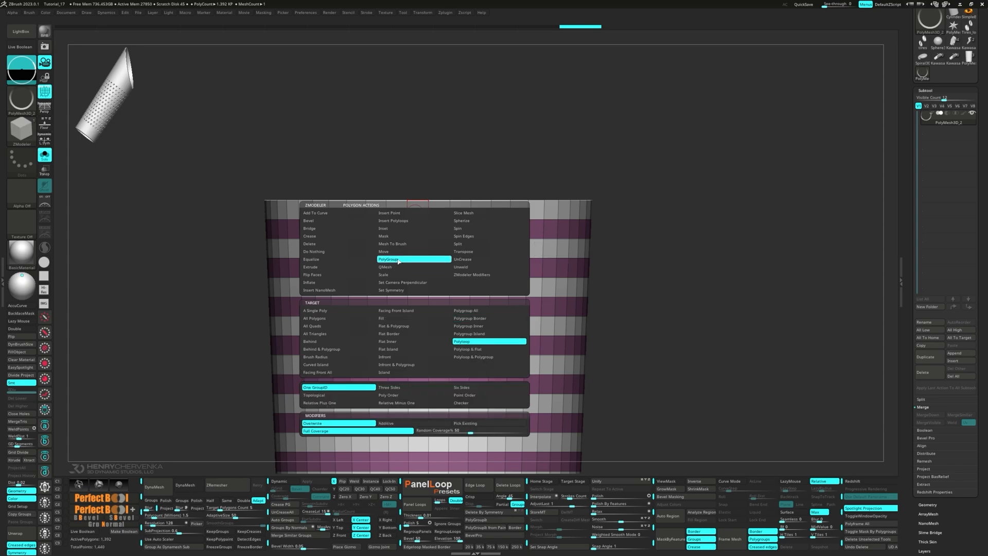
pyautogui.click(476, 311)
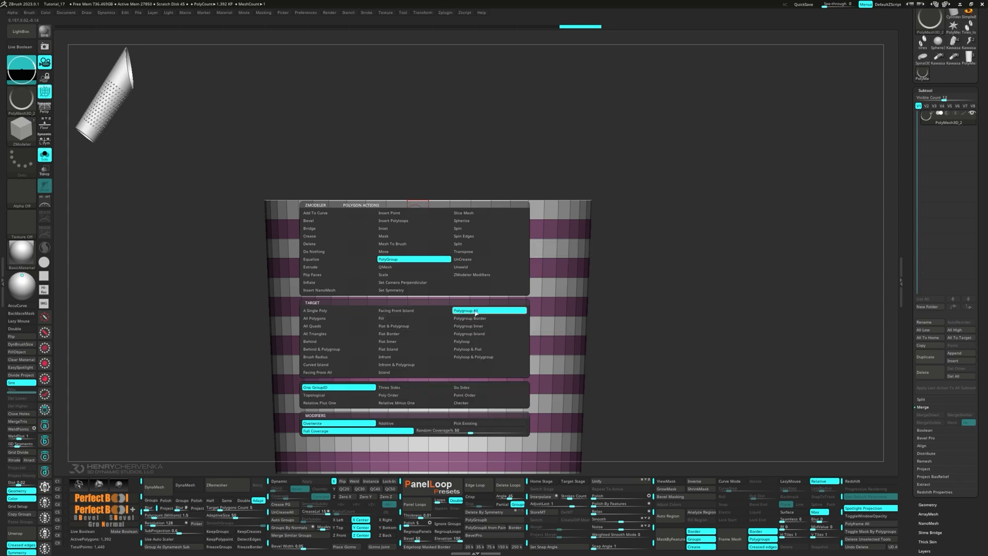
pyautogui.click(475, 209)
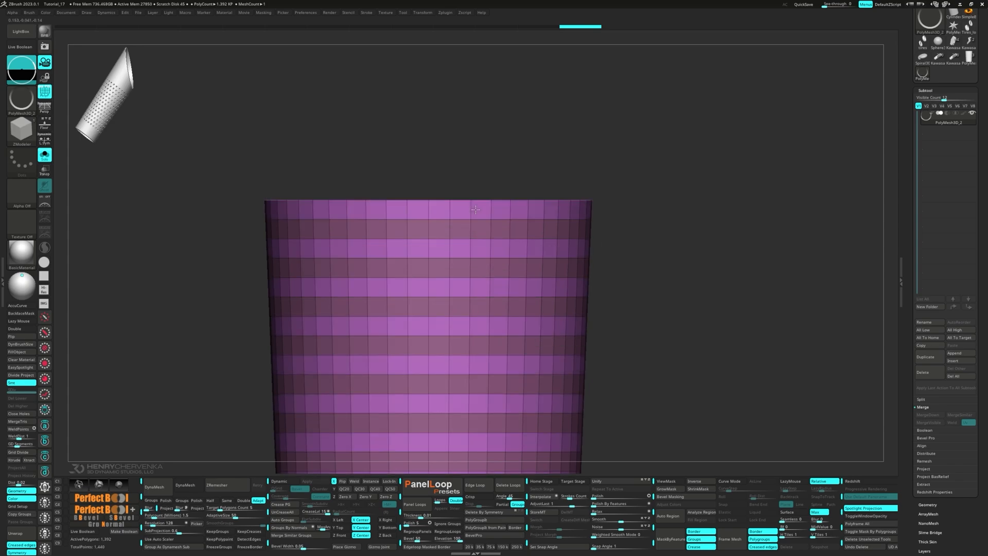
pyautogui.click(475, 210)
# - Apply ZModeler PolyGroup with target Polyloop and the Checker option to every purple band down the tube
pyautogui.keyDown('ctrl'); pyautogui.moveTo(472, 228); pyautogui.dragTo(439, 258, button='right'); pyautogui.keyUp('ctrl')
pyautogui.keyDown('alt'); pyautogui.moveTo(440, 257); pyautogui.dragTo(440, 281, button='right'); pyautogui.keyUp('alt')
pyautogui.press('space')
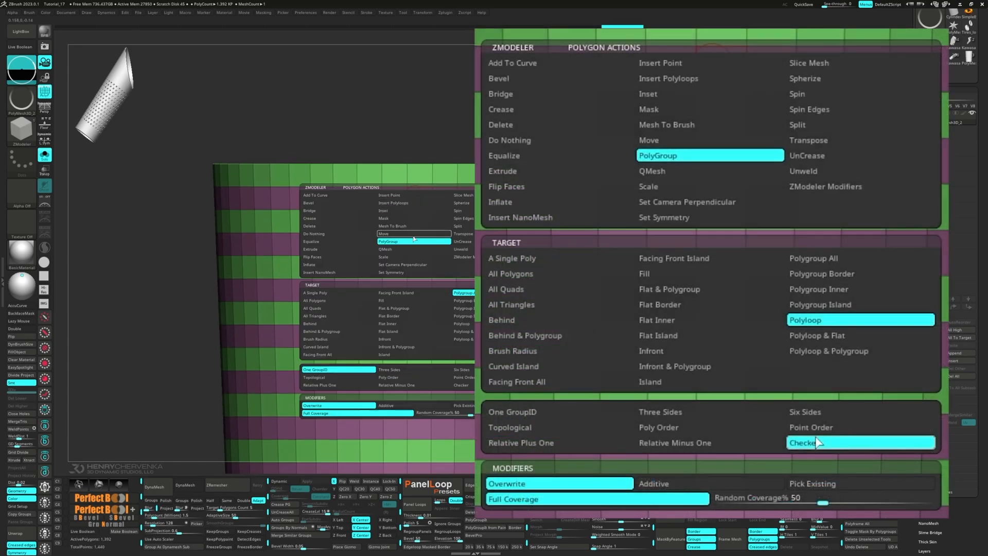
pyautogui.click(467, 323)
pyautogui.click(467, 385)
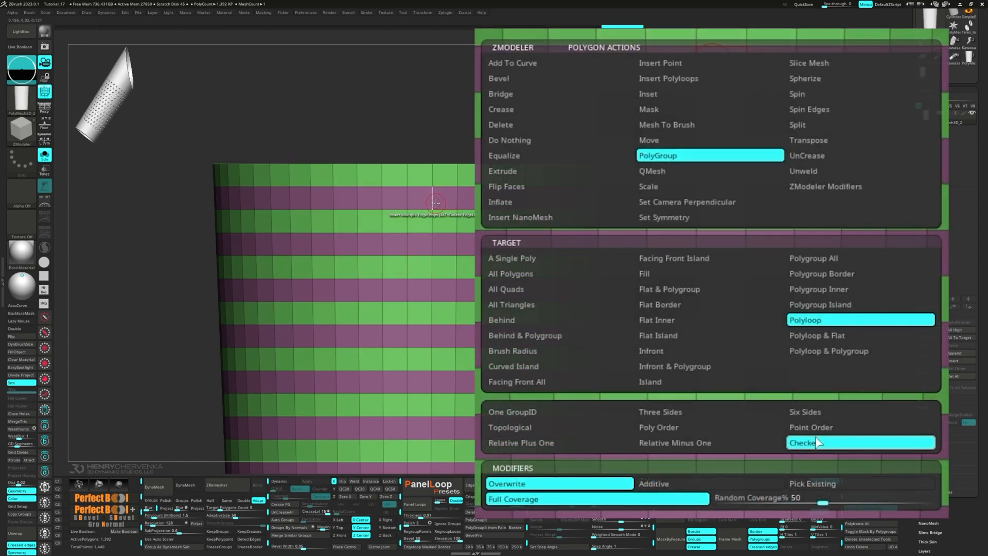
pyautogui.click(414, 198)
pyautogui.press('alt')
pyautogui.press('alt')
pyautogui.press('alt')
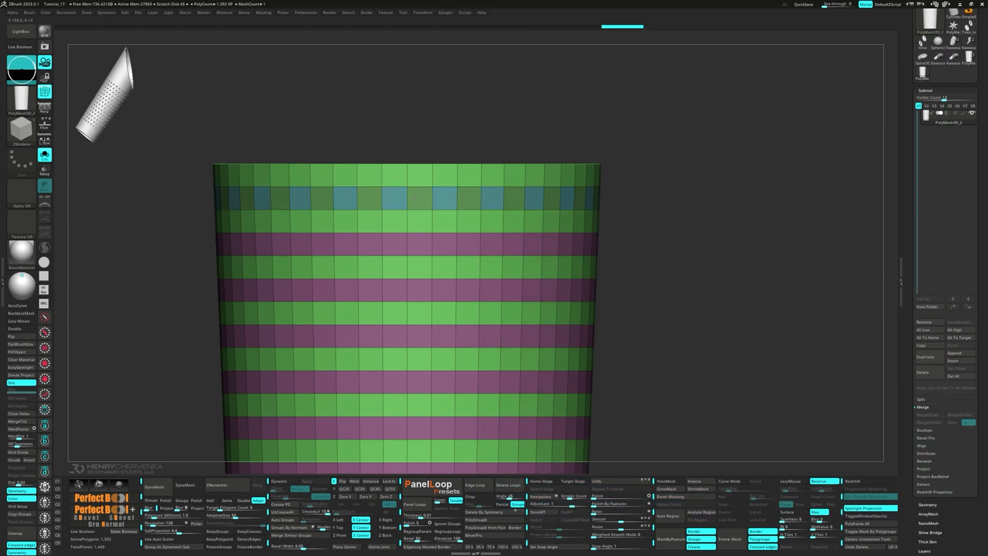
pyautogui.click(414, 244)
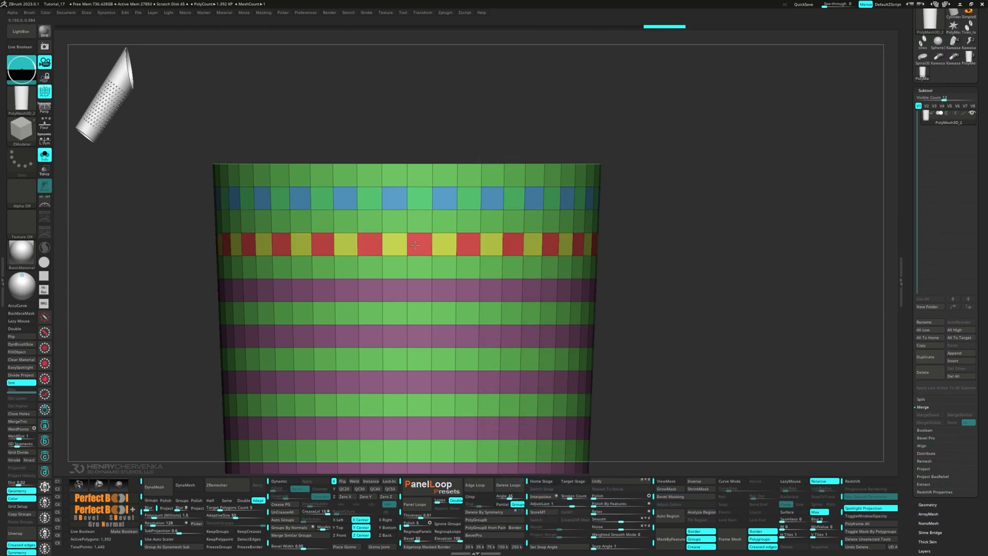
pyautogui.click(416, 289)
pyautogui.press('alt')
pyautogui.keyDown('alt'); pyautogui.moveTo(428, 332); pyautogui.dragTo(397, 231, button='right'); pyautogui.keyUp('alt')
pyautogui.click(382, 235)
pyautogui.press('alt')
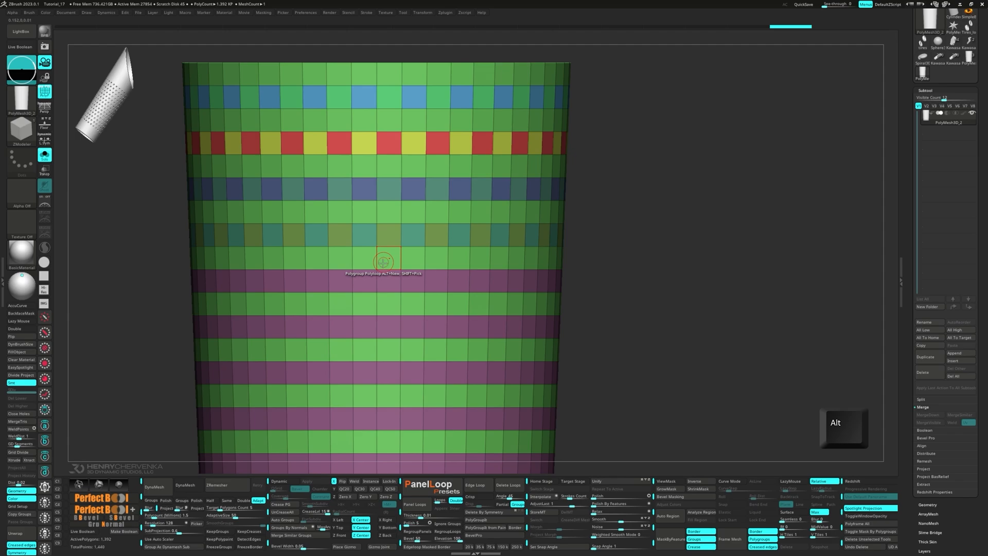
pyautogui.click(382, 281)
pyautogui.press('alt')
pyautogui.click(387, 327)
pyautogui.press('alt')
pyautogui.keyDown('alt'); pyautogui.moveTo(399, 347); pyautogui.dragTo(398, 232, button='right'); pyautogui.keyUp('alt')
pyautogui.click(384, 257)
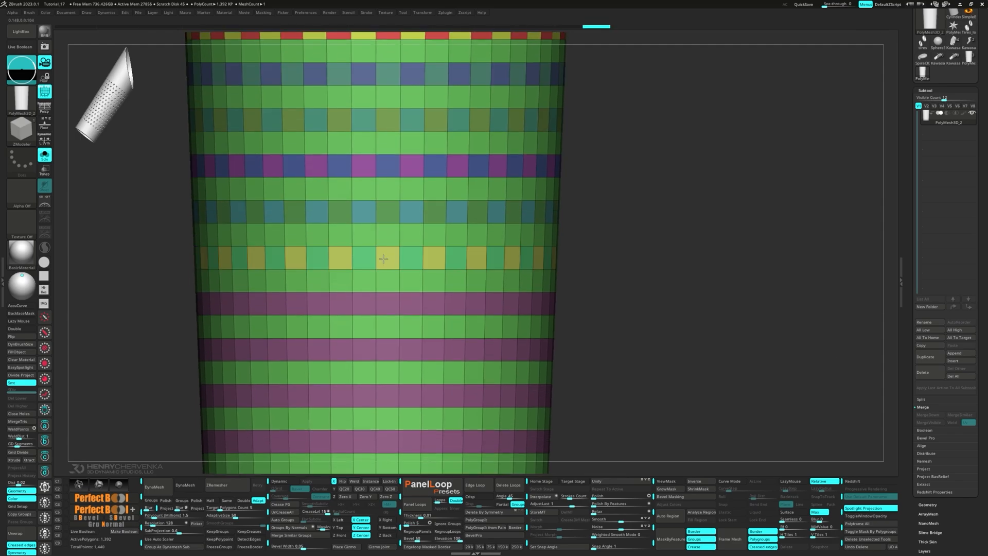
pyautogui.press('alt')
pyautogui.click(383, 304)
pyautogui.keyDown('alt'); pyautogui.moveTo(382, 350); pyautogui.dragTo(373, 254, button='right'); pyautogui.keyUp('alt')
pyautogui.click(373, 254)
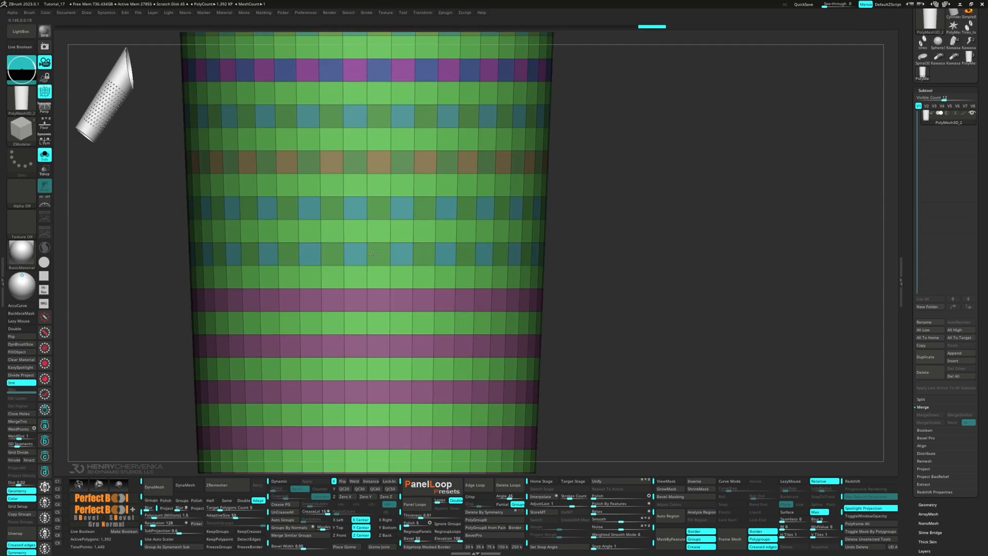
pyautogui.click(373, 301)
pyautogui.hotkey('ctrl', 'z')
pyautogui.click(374, 301)
pyautogui.press('alt')
pyautogui.click(372, 346)
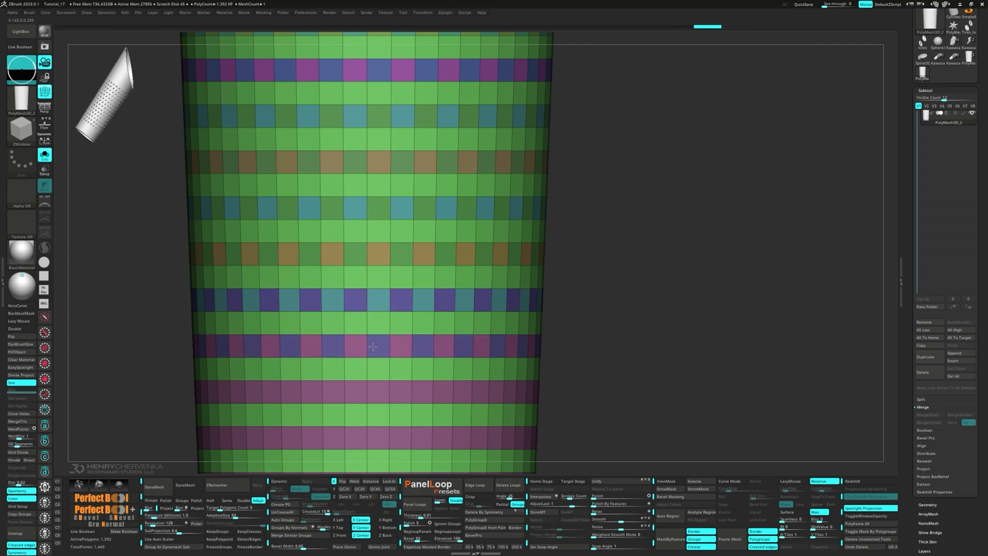
pyautogui.keyDown('alt'); pyautogui.moveTo(372, 346); pyautogui.dragTo(372, 262, button='right'); pyautogui.keyUp('alt')
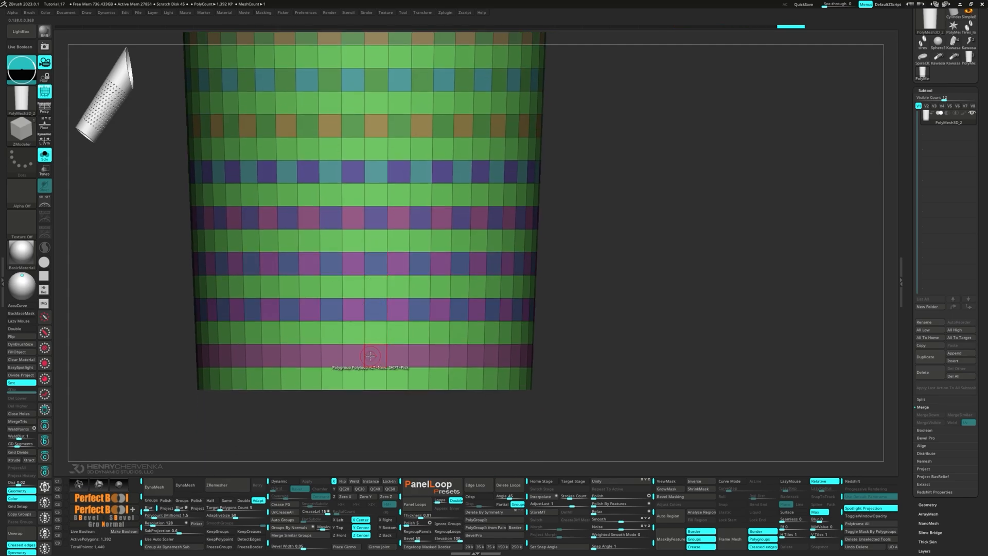
pyautogui.click(370, 356)
# - Merge the green bands and alternating checker squares into one polygroup using Polygroup All with One GroupID, staggering the remaining squares row by row
pyautogui.keyDown('ctrl'); pyautogui.moveTo(408, 356); pyautogui.dragTo(402, 178, button='right'); pyautogui.keyUp('ctrl')
pyautogui.keyDown('alt'); pyautogui.moveTo(402, 178); pyautogui.dragTo(417, 237, button='right'); pyautogui.keyUp('alt')
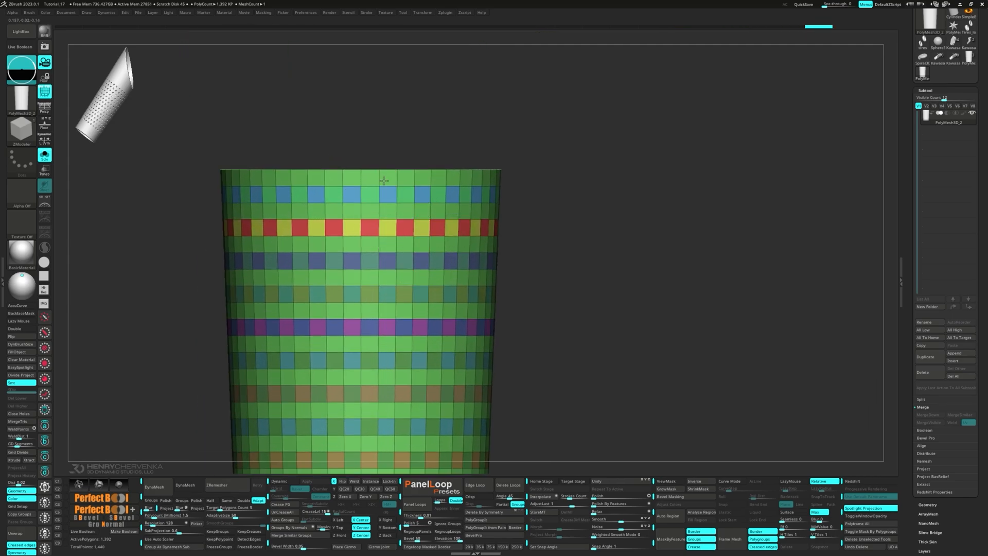
pyautogui.keyDown('ctrl'); pyautogui.moveTo(384, 181); pyautogui.dragTo(414, 187, button='right'); pyautogui.keyUp('ctrl')
pyautogui.press('space')
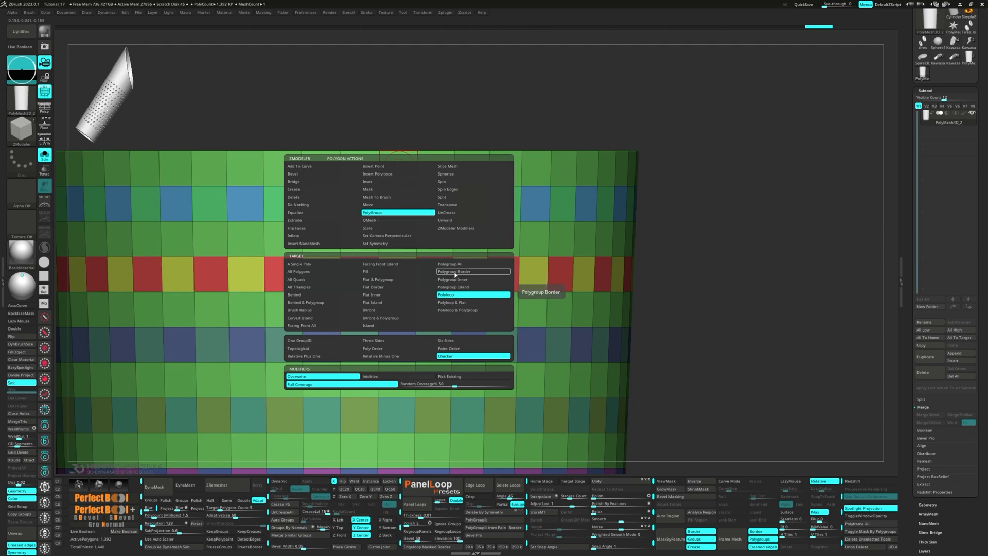
pyautogui.click(455, 264)
pyautogui.click(346, 341)
pyautogui.click(396, 171)
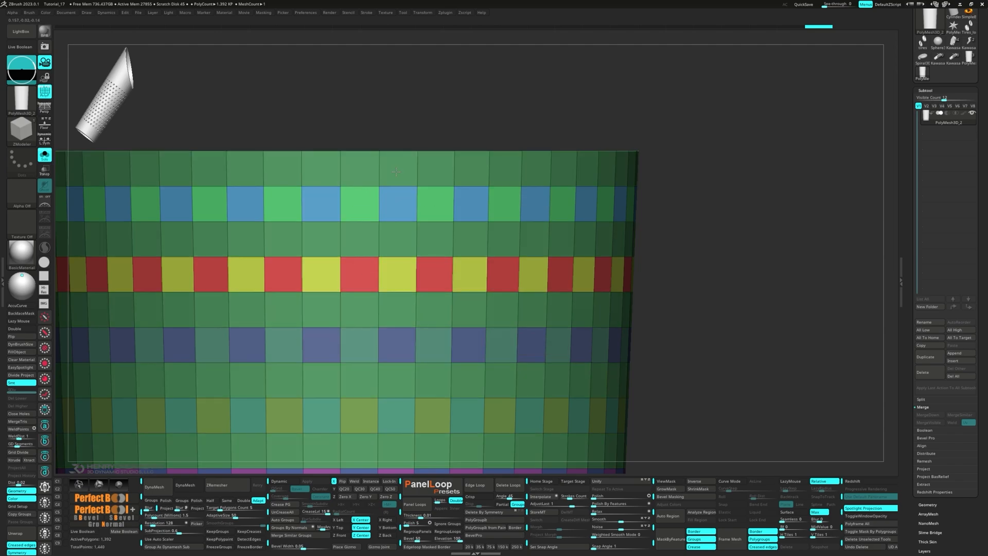
pyautogui.click(364, 204)
pyautogui.click(365, 272)
pyautogui.click(365, 345)
pyautogui.keyDown('alt'); pyautogui.moveTo(378, 360); pyautogui.dragTo(357, 199, button='right'); pyautogui.keyUp('alt')
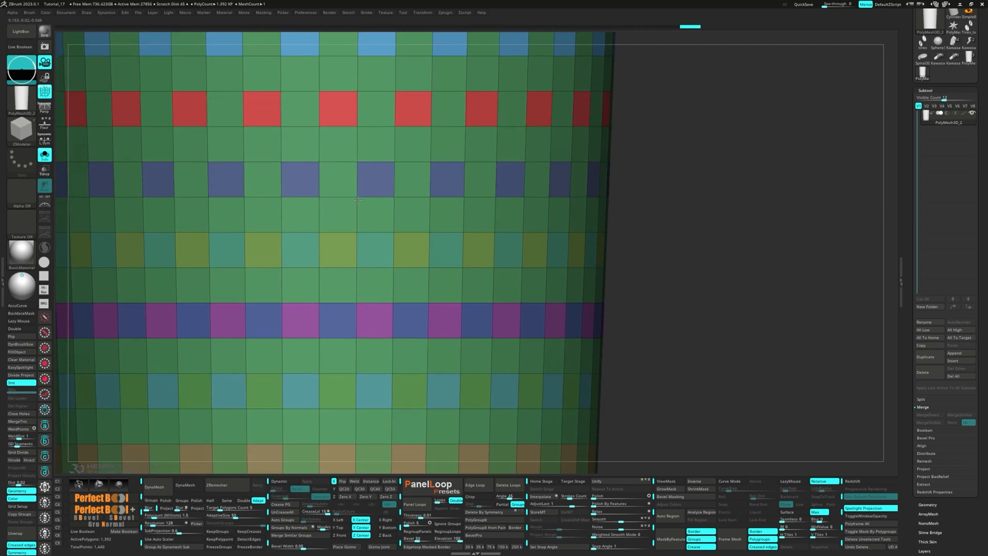
pyautogui.click(339, 288)
pyautogui.keyDown('alt'); pyautogui.moveTo(340, 288); pyautogui.dragTo(375, 216, button='right'); pyautogui.keyUp('alt')
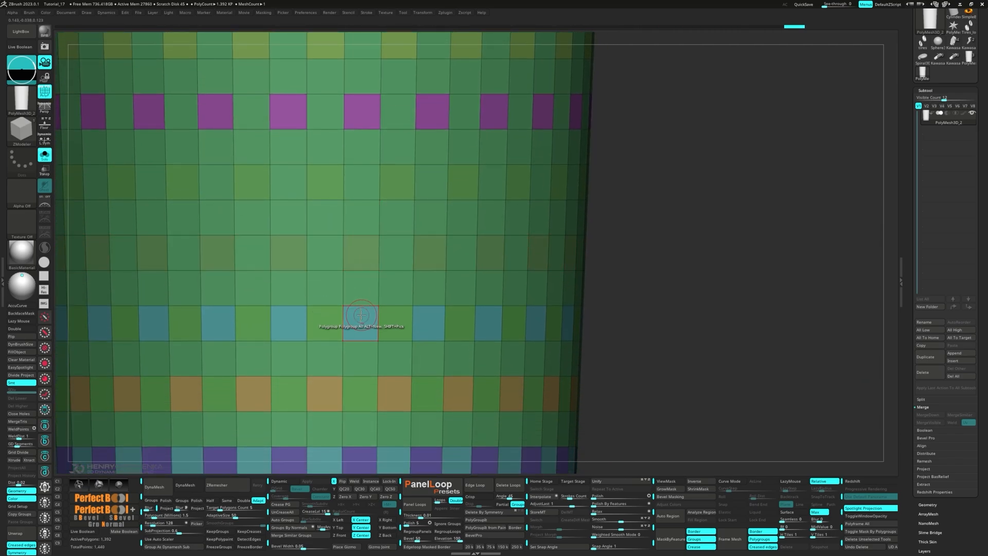
pyautogui.keyDown('alt'); pyautogui.moveTo(318, 393); pyautogui.dragTo(359, 226, button='right'); pyautogui.keyUp('alt')
pyautogui.click(355, 266)
pyautogui.click(355, 337)
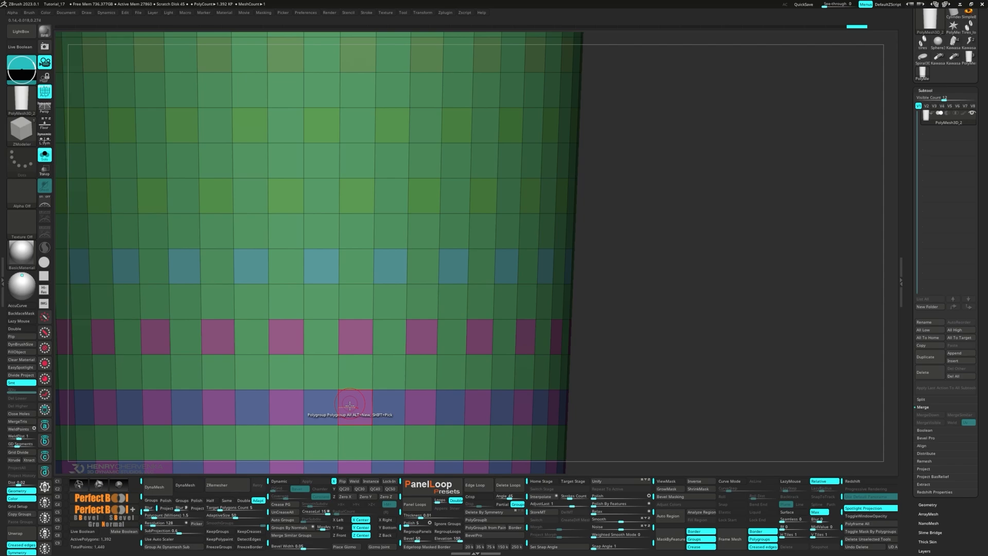
pyautogui.click(355, 406)
pyautogui.keyDown('alt'); pyautogui.moveTo(354, 406); pyautogui.dragTo(356, 170, button='right'); pyautogui.keyUp('alt')
pyautogui.click(355, 242)
pyautogui.click(353, 309)
# - Isolate polygroups to check the hole pattern, restore the full view and undo the last merges in the lowest bands
pyautogui.keyDown('ctrl'); pyautogui.moveTo(355, 315); pyautogui.dragTo(393, 259, button='right'); pyautogui.keyUp('ctrl')
pyautogui.keyDown('ctrl'); pyautogui.keyDown('shift'); pyautogui.click(371, 341); pyautogui.keyUp('shift'); pyautogui.keyUp('ctrl')
pyautogui.keyDown('ctrl'); pyautogui.keyDown('shift'); pyautogui.click(396, 305); pyautogui.keyUp('shift'); pyautogui.keyUp('ctrl')
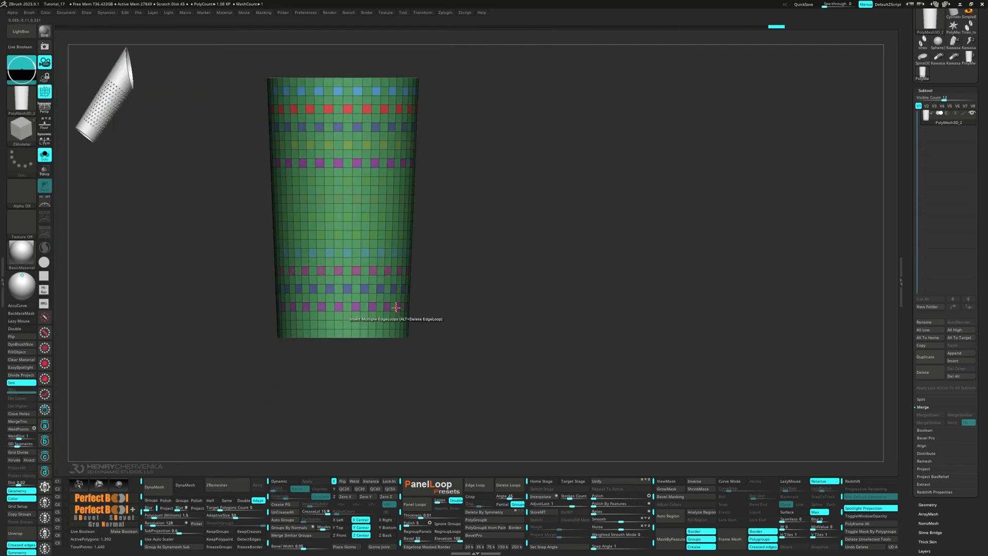
pyautogui.hotkey('ctrl', 'z')
pyautogui.hotkey('ctrl', 'z')
pyautogui.keyDown('ctrl'); pyautogui.moveTo(361, 337); pyautogui.dragTo(436, 385, button='right'); pyautogui.keyUp('ctrl')
pyautogui.hotkey('ctrl', 'z')
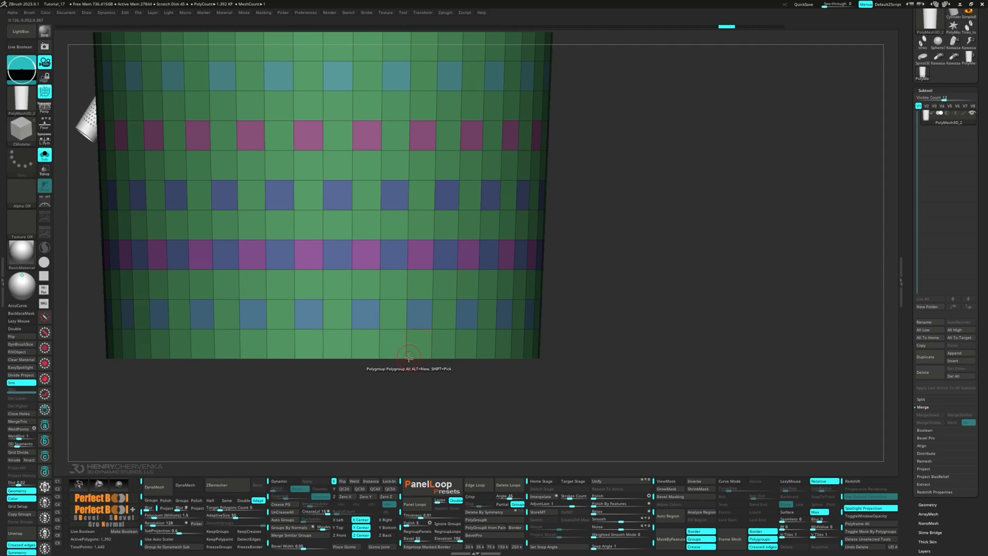
# - Reapply the Checker polygroup pattern to the lowest checkered band with the Polyloop target
pyautogui.press('space')
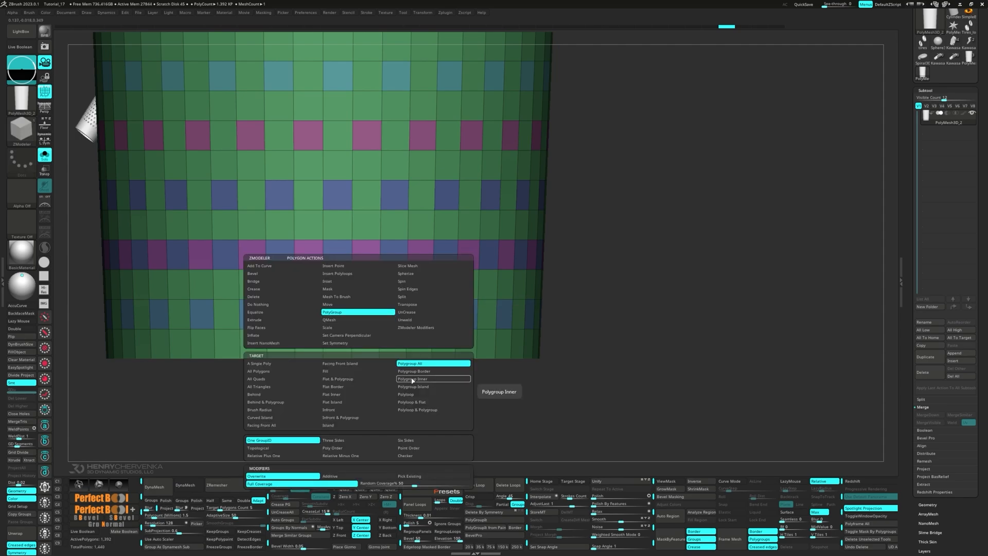
pyautogui.click(413, 395)
pyautogui.click(411, 457)
pyautogui.click(364, 309)
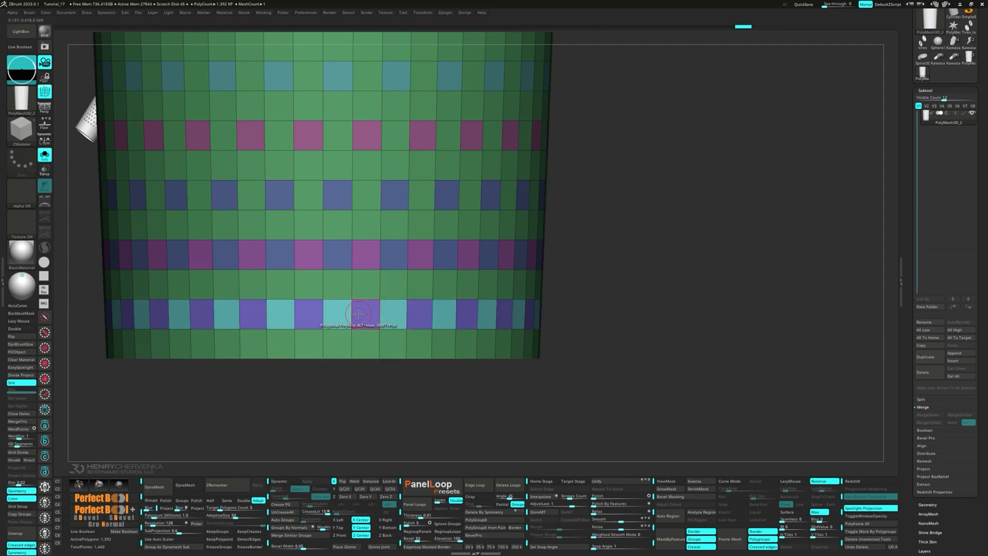
# - Recolor the surrounding polygons with Polygroup All and One GroupID, and merge the alternating squares of the lowest two checkered bands into them
pyautogui.press('space')
pyautogui.click(430, 325)
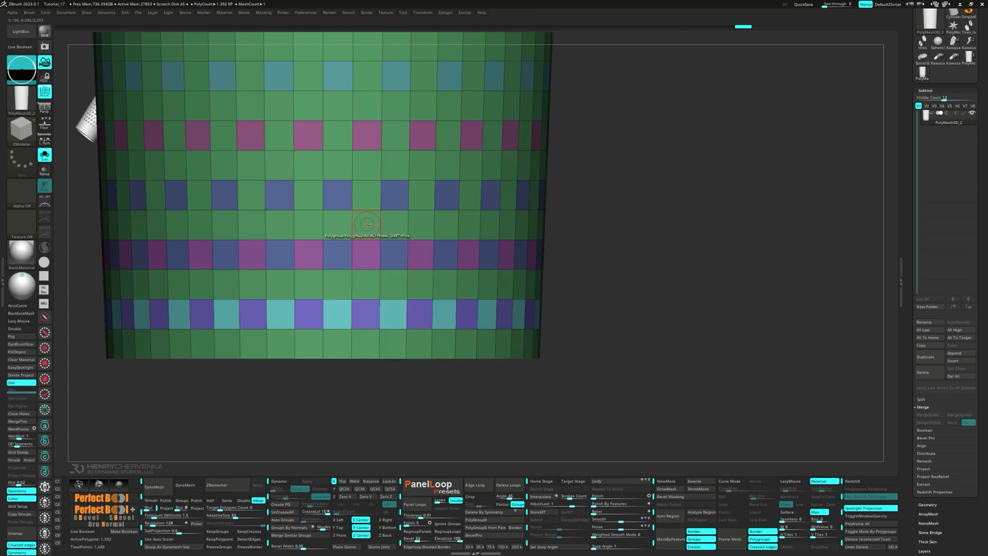
pyautogui.click(367, 225)
pyautogui.hotkey('ctrl', 'z')
pyautogui.press('space')
pyautogui.click(351, 410)
pyautogui.click(365, 228)
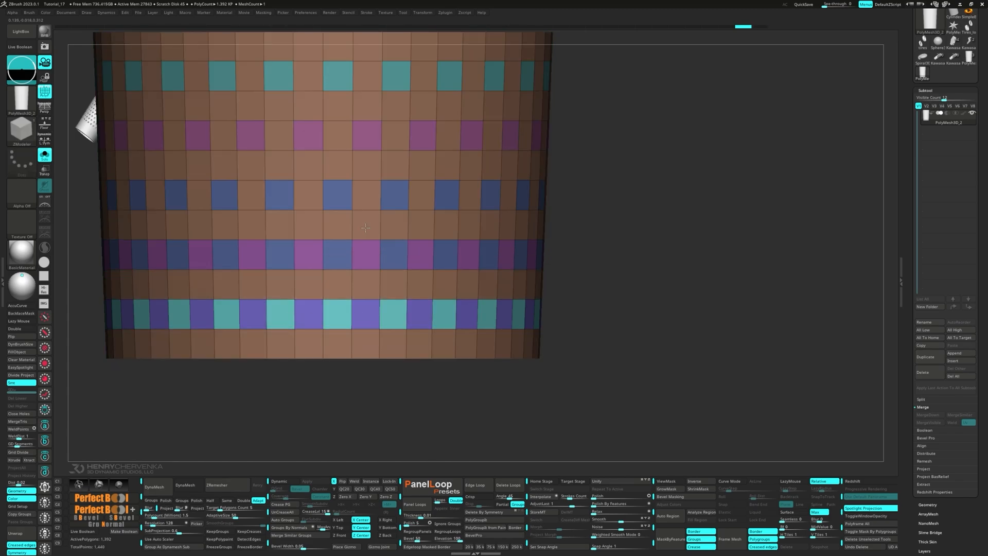
pyautogui.click(344, 256)
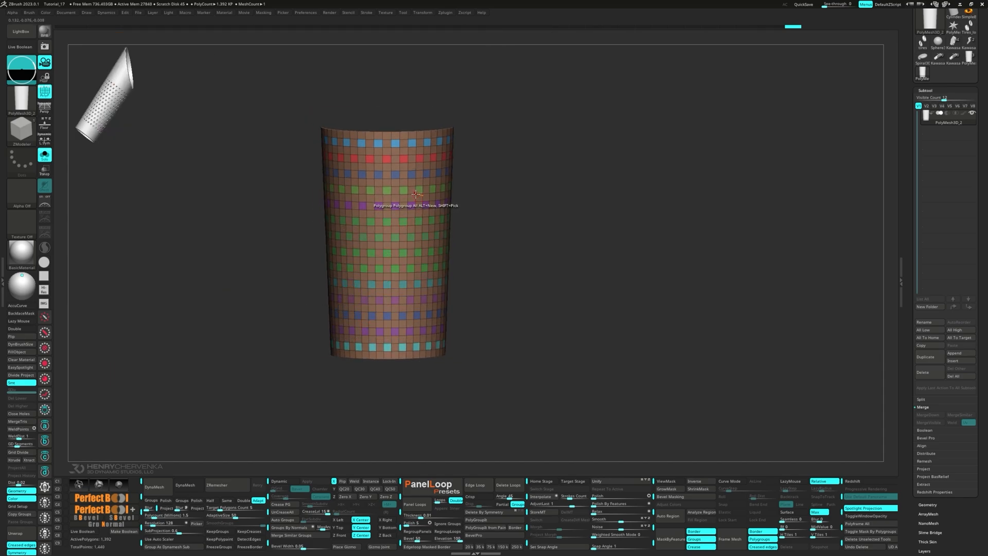
# - Isolate all the staggered checker squares, assign them to a single polygroup, and show the whole tube again
pyautogui.moveTo(414, 196)
pyautogui.keyDown('alt'); pyautogui.mouseDown(button='right')
pyautogui.moveTo(386, 242)
pyautogui.moveTo(387, 221)
pyautogui.mouseUp(button='right'); pyautogui.keyUp('alt')
pyautogui.keyDown('ctrl'); pyautogui.keyDown('shift'); pyautogui.click(372, 201); pyautogui.keyUp('shift'); pyautogui.keyUp('ctrl')
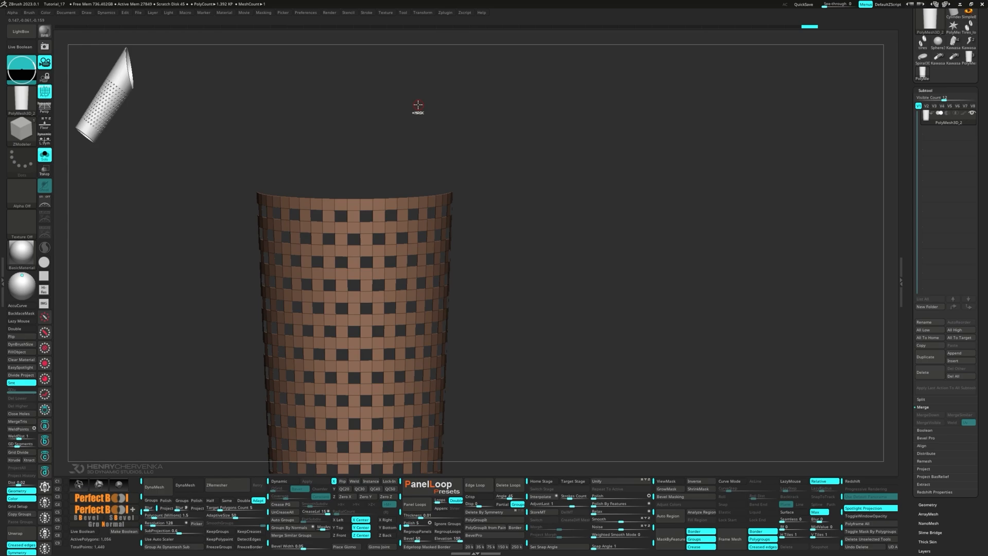
pyautogui.keyDown('ctrl'); pyautogui.keyDown('shift'); pyautogui.moveTo(415, 102); pyautogui.dragTo(467, 144); pyautogui.keyUp('shift'); pyautogui.keyUp('ctrl')
pyautogui.hotkey('ctrl', 'w')
pyautogui.keyDown('ctrl'); pyautogui.keyDown('shift'); pyautogui.click(454, 148); pyautogui.keyUp('shift'); pyautogui.keyUp('ctrl')
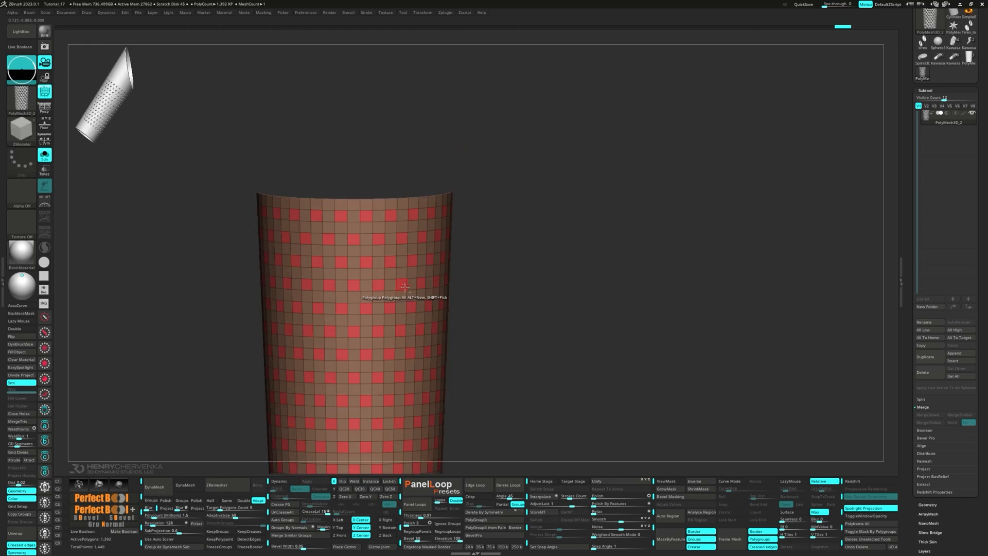
# - Append a PolyMesh3D star as a new subtool and show its gizmo from a straight-on view
pyautogui.keyDown('alt'); pyautogui.moveTo(404, 284); pyautogui.dragTo(381, 259, button='right'); pyautogui.keyUp('alt')
pyautogui.keyDown('alt'); pyautogui.moveTo(372, 180); pyautogui.dragTo(399, 250, button='right'); pyautogui.keyUp('alt')
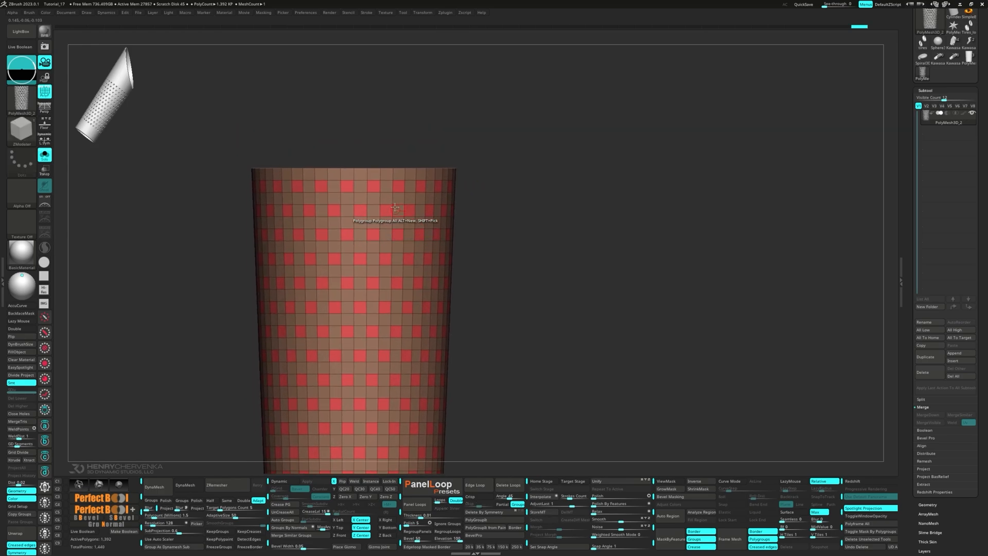
pyautogui.moveTo(353, 203); pyautogui.dragTo(404, 222, button='right')
pyautogui.moveTo(645, 332); pyautogui.dragTo(699, 349, button='right')
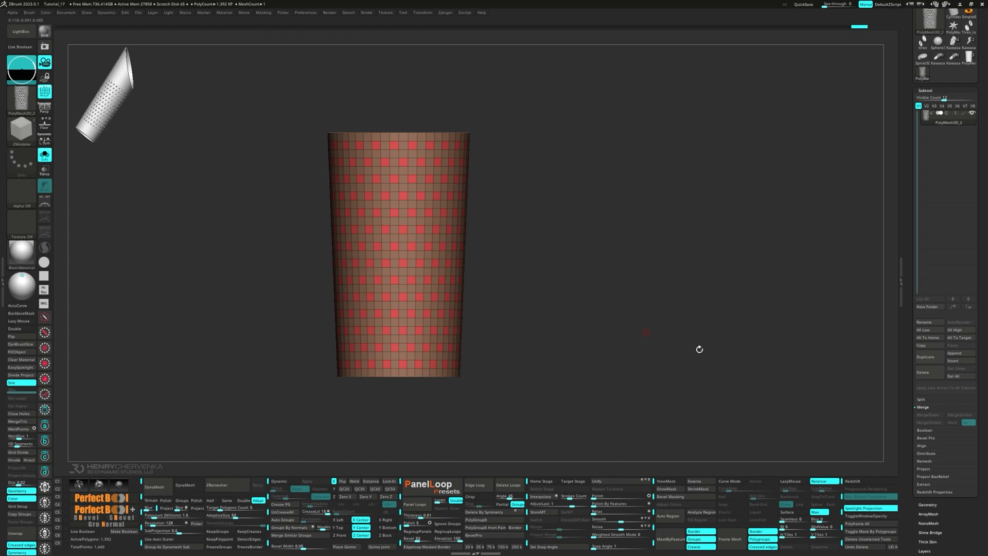
pyautogui.click(958, 353)
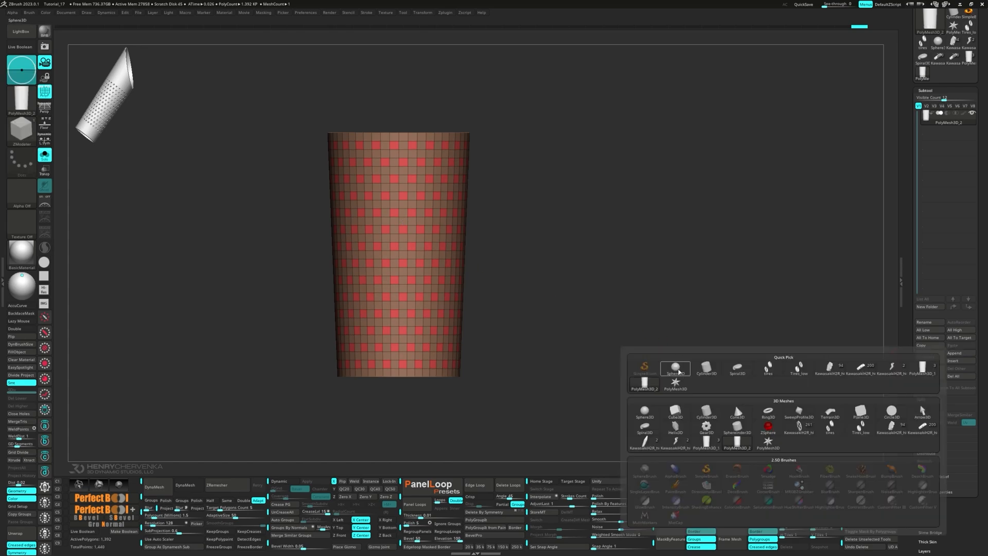
pyautogui.click(674, 382)
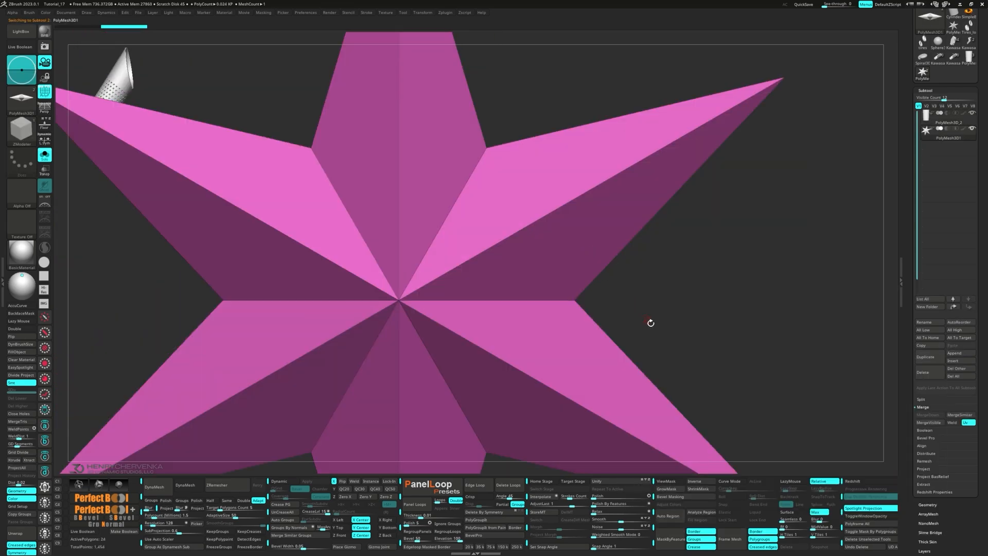
pyautogui.press('w')
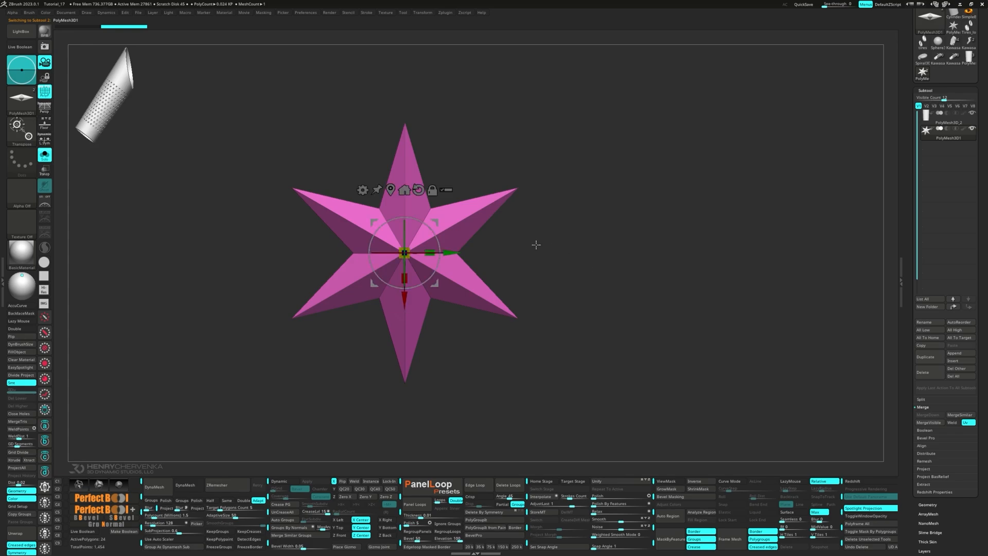
pyautogui.moveTo(636, 253); pyautogui.dragTo(607, 313)
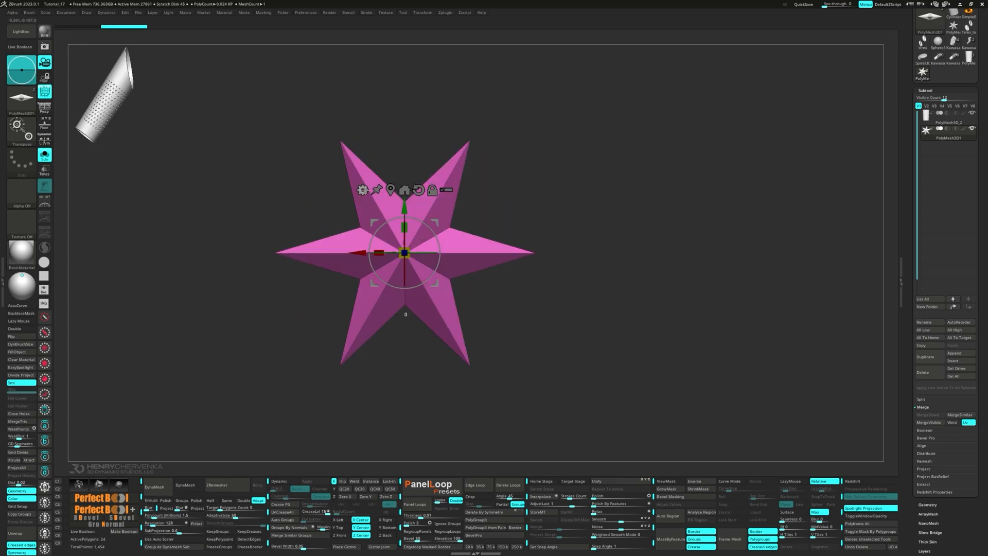
# - Convert the star into a flat square plane primitive and reduce its resolution to a two-by-two polygon grid
pyautogui.click(362, 190)
pyautogui.click(496, 191)
pyautogui.keyDown('ctrl'); pyautogui.moveTo(406, 226); pyautogui.dragTo(470, 300, button='right'); pyautogui.keyUp('ctrl')
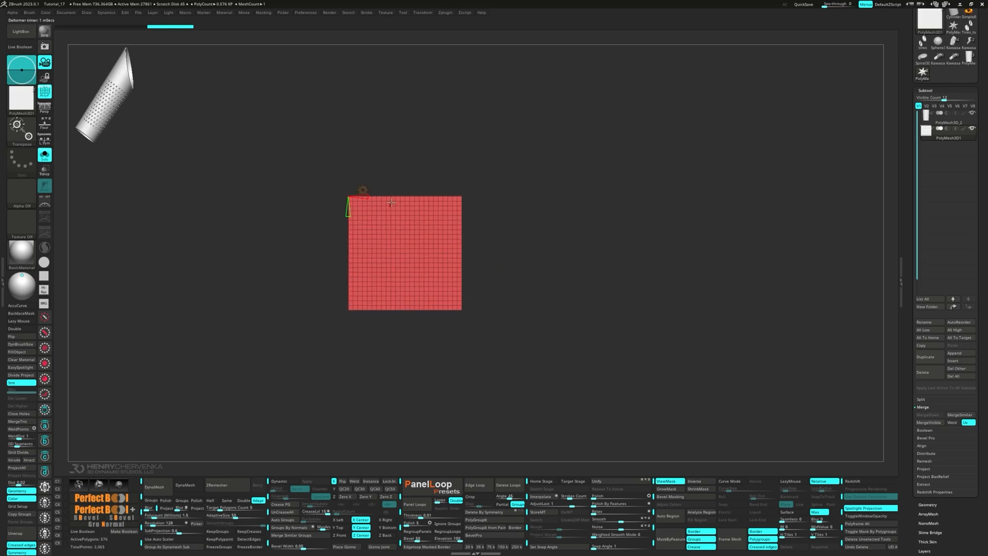
pyautogui.moveTo(369, 197); pyautogui.dragTo(339, 165)
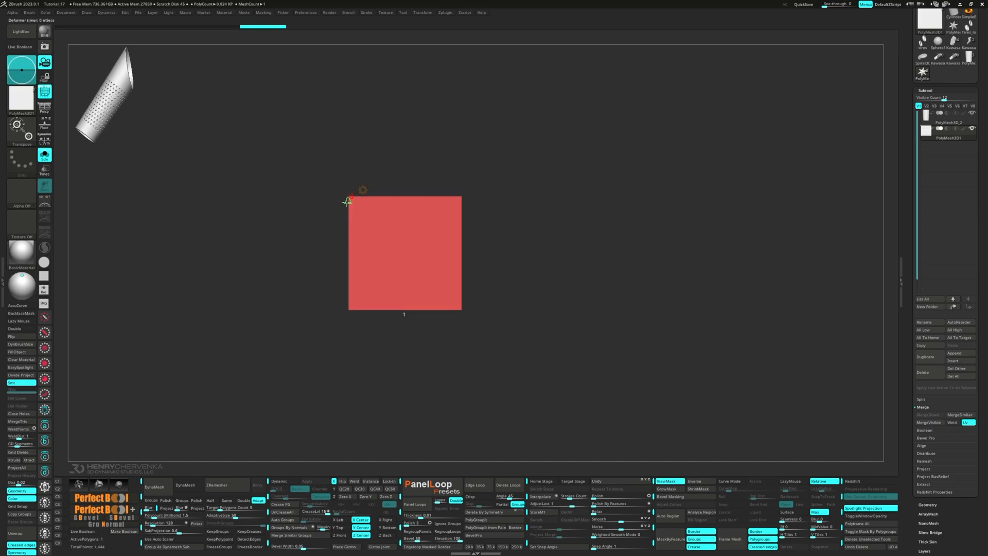
pyautogui.moveTo(345, 205); pyautogui.dragTo(360, 196)
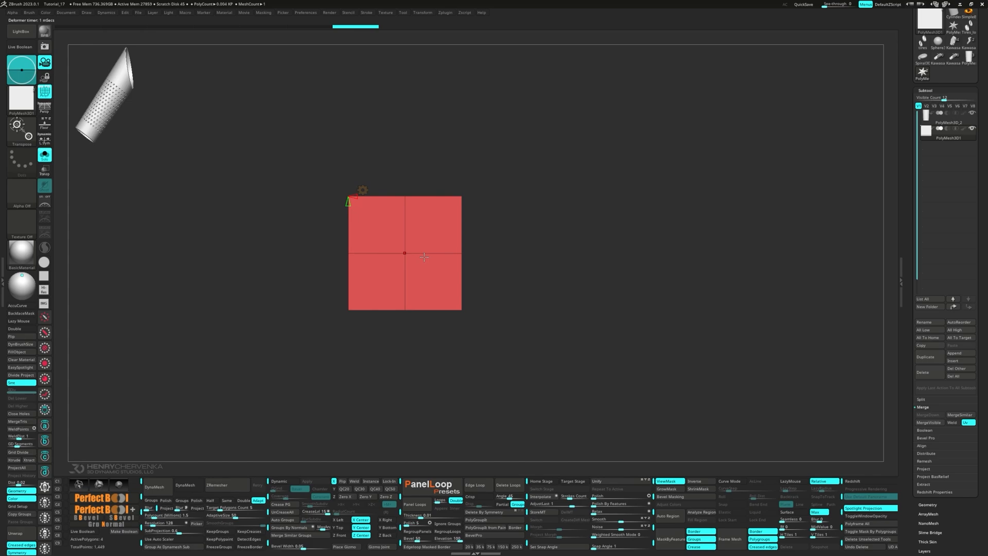
# - Split the plane's center point with ZModeler into an octagon reaching almost to the edges, and remove the polygons inside it
pyautogui.press('b')
pyautogui.press('z')
pyautogui.press('m')
pyautogui.press('space')
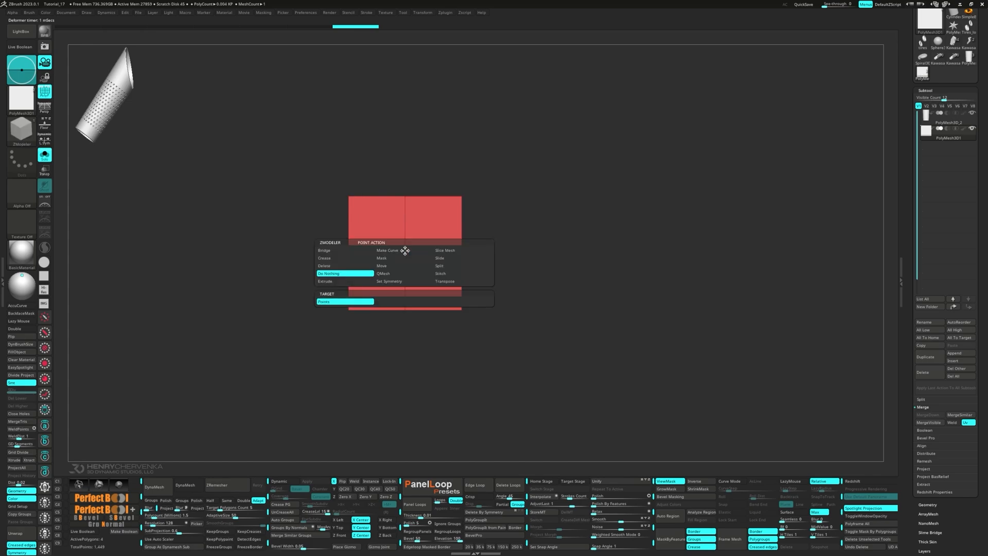
pyautogui.click(443, 265)
pyautogui.moveTo(405, 253); pyautogui.dragTo(471, 337)
pyautogui.keyDown('ctrl'); pyautogui.keyDown('shift'); pyautogui.click(450, 297); pyautogui.keyUp('shift'); pyautogui.keyUp('ctrl')
pyautogui.hotkey('ctrl', 'shift', 'd')
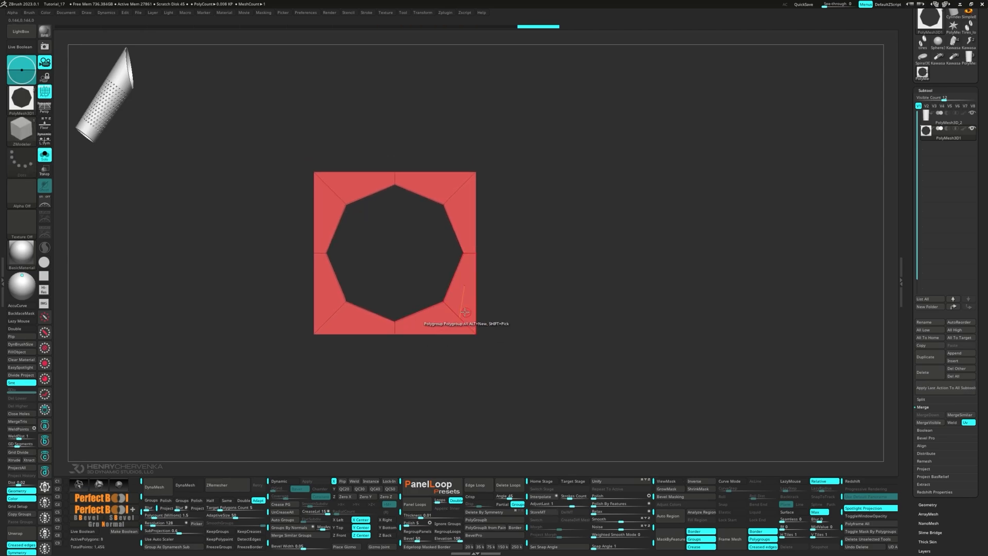
# - Create a new InsertMesh brush from the holed plane, and make a NanoMesh brush from it
pyautogui.press('b')
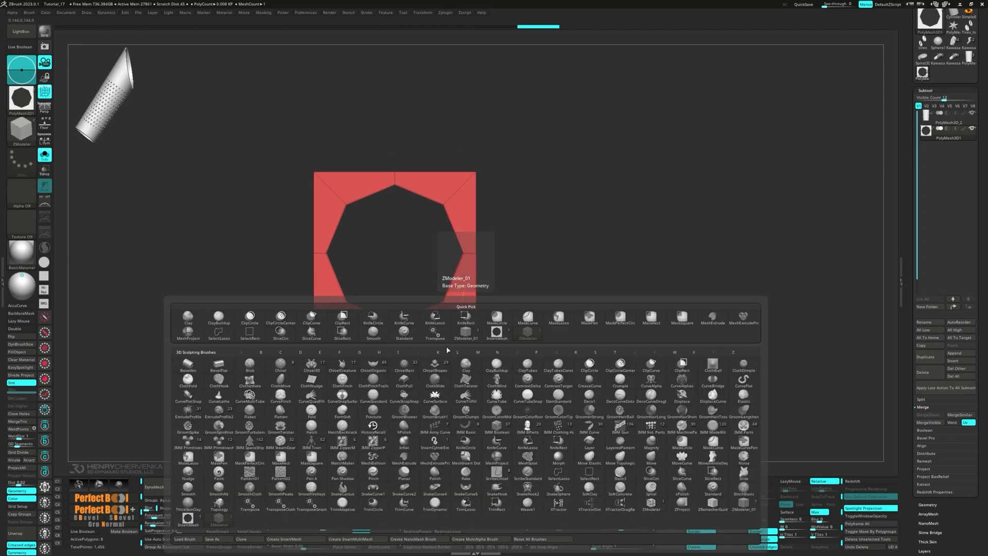
pyautogui.click(313, 538)
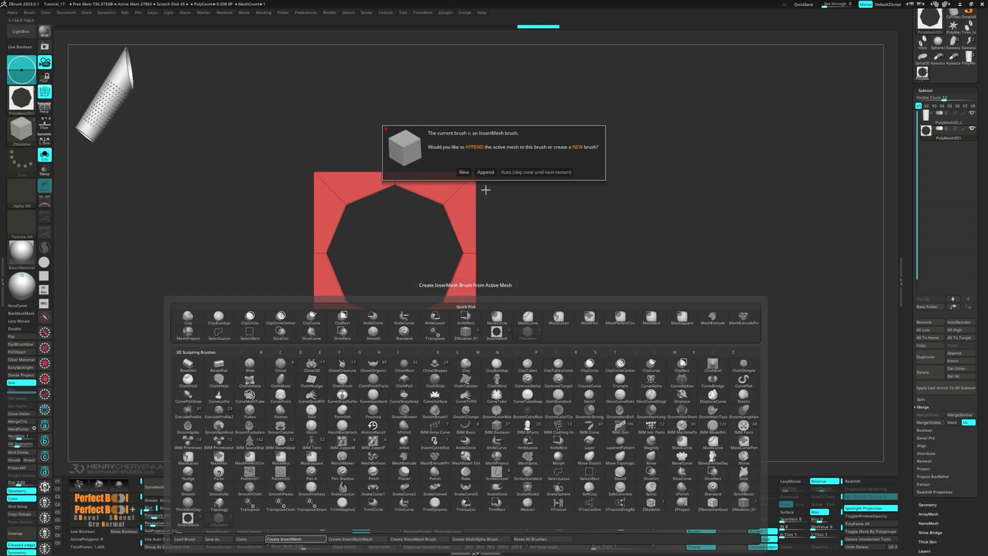
pyautogui.click(465, 172)
pyautogui.press('space')
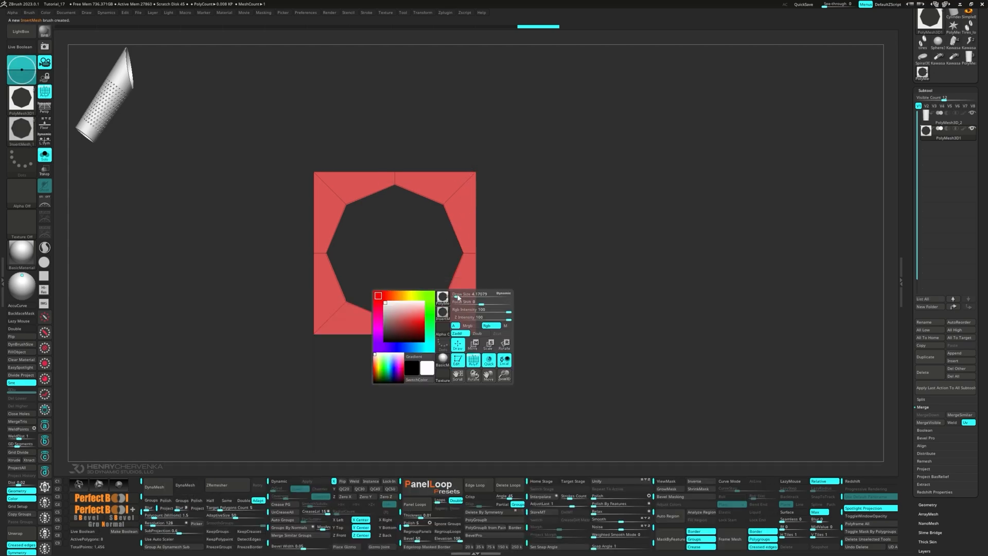
pyautogui.press('b')
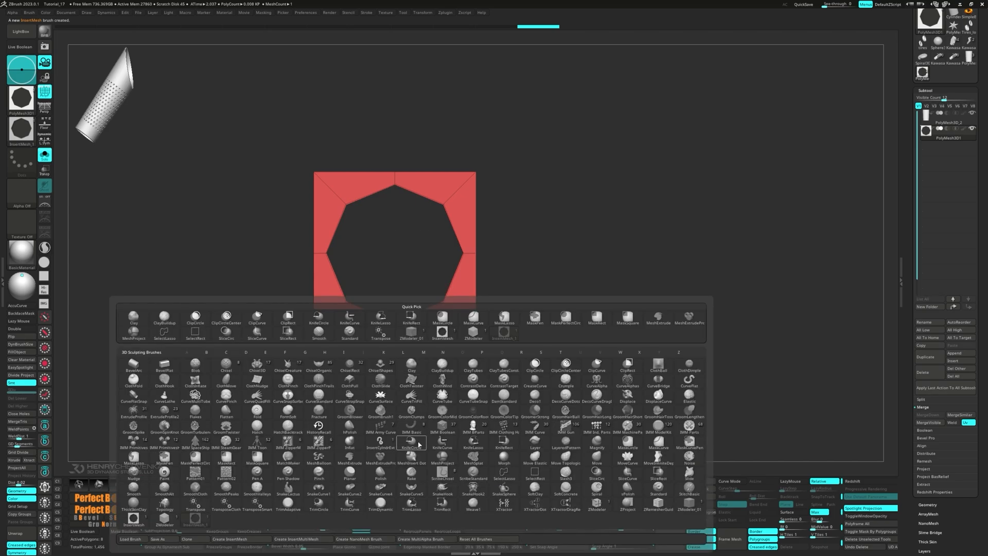
pyautogui.click(382, 539)
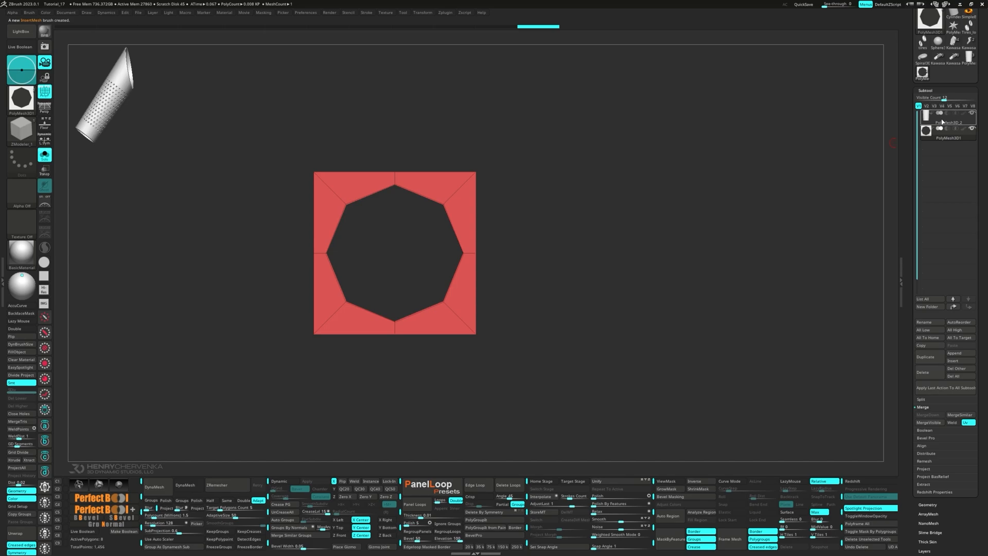
# - Select the tube subtool and insert the NanoMesh into its checker squares using the Polygroup All target
pyautogui.click(943, 122)
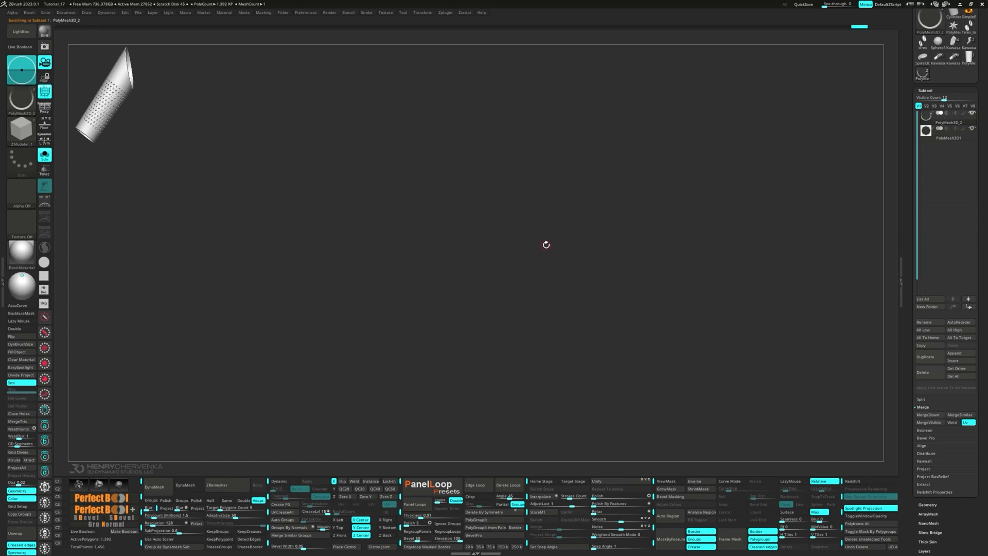
pyautogui.moveTo(502, 227); pyautogui.dragTo(591, 323, button='right')
pyautogui.keyDown('alt'); pyautogui.moveTo(591, 323); pyautogui.dragTo(376, 220, button='right'); pyautogui.keyUp('alt')
pyautogui.keyDown('ctrl'); pyautogui.moveTo(397, 176); pyautogui.dragTo(382, 241, button='right'); pyautogui.keyUp('ctrl')
pyautogui.rightClick(369, 171)
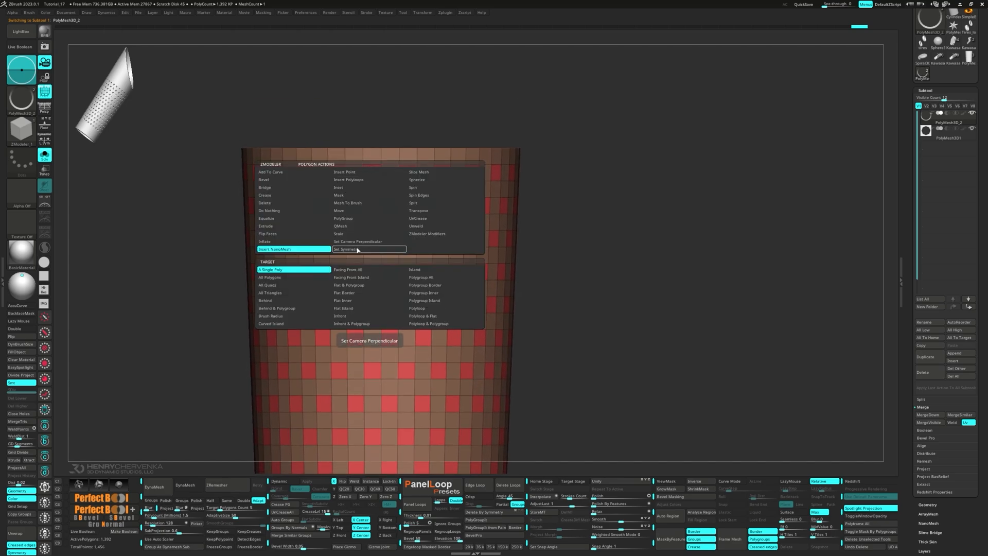
pyautogui.click(419, 277)
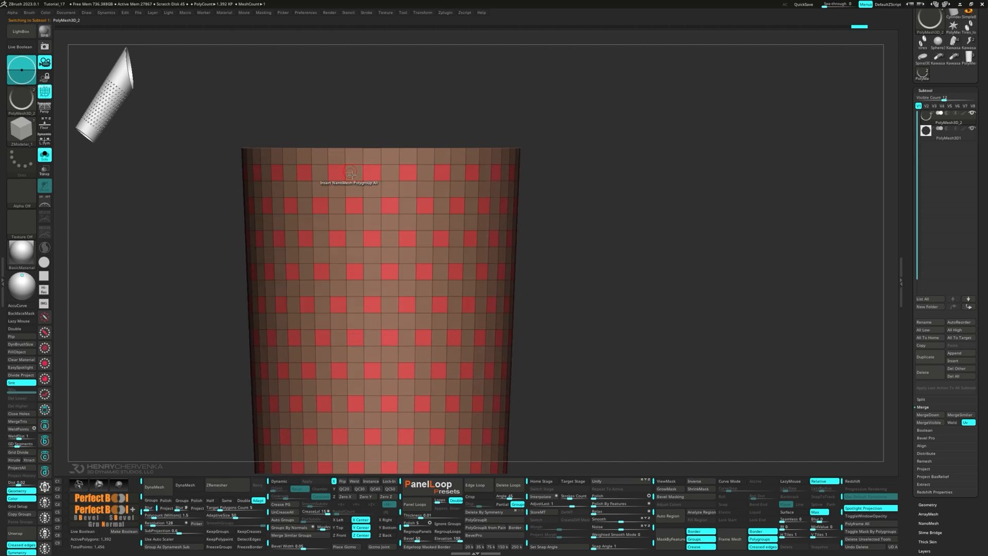
pyautogui.click(371, 173)
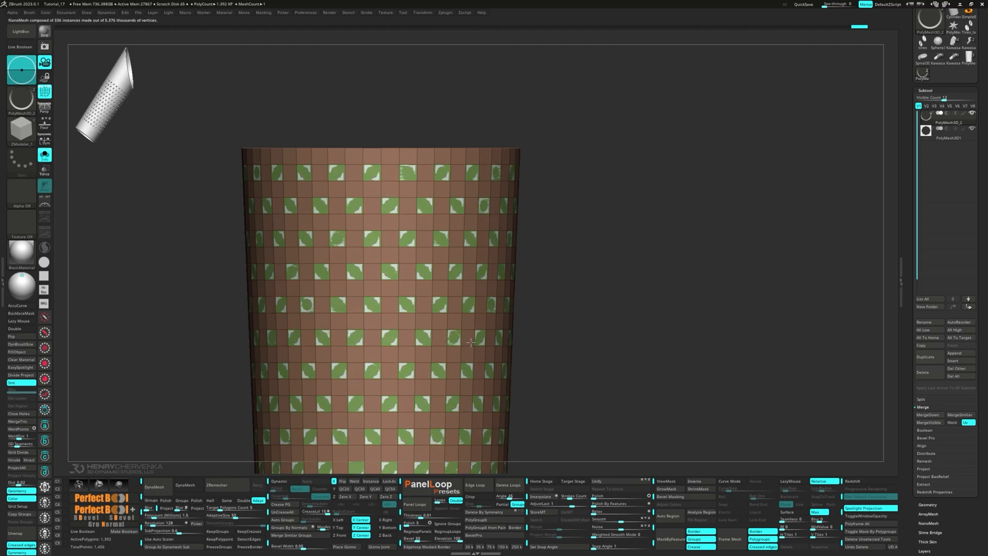
# - Hide the NanoMesh placement polygons and set the NanoMesh Size to 1
pyautogui.click(927, 523)
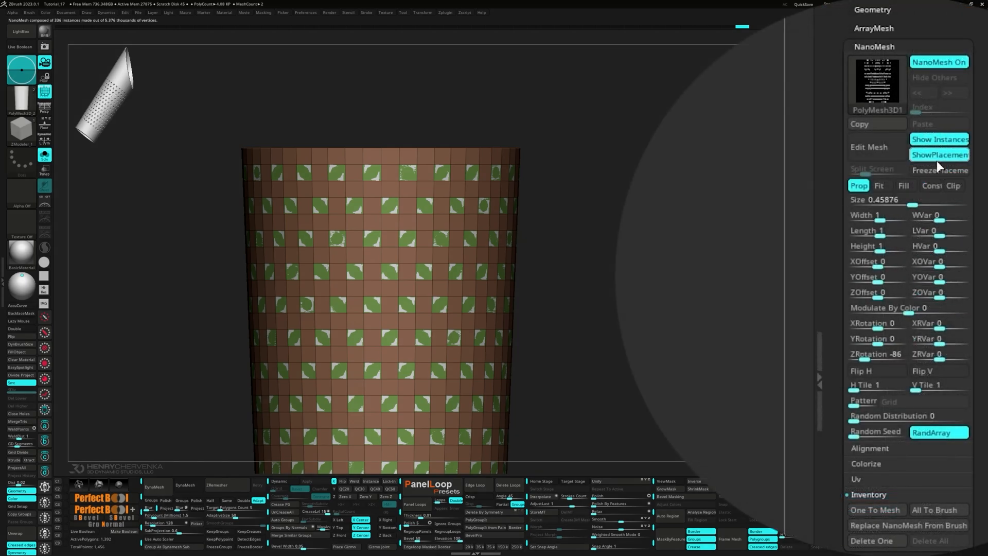
pyautogui.click(937, 156)
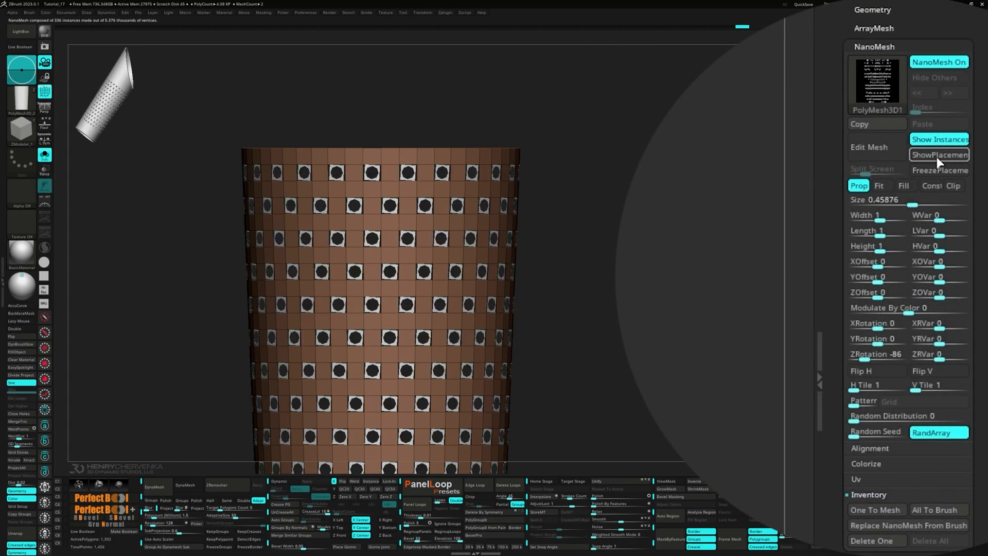
pyautogui.click(875, 200)
pyautogui.click(876, 200)
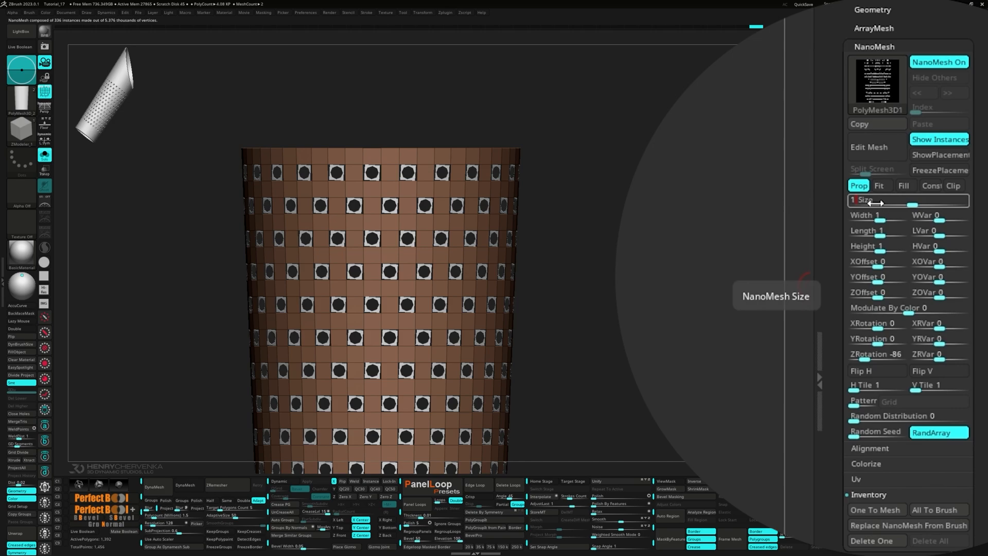
pyautogui.write('1')
pyautogui.press('Return')
# - Switch the NanoMesh instances to Fit and set their ZRotation to 0
pyautogui.click(879, 186)
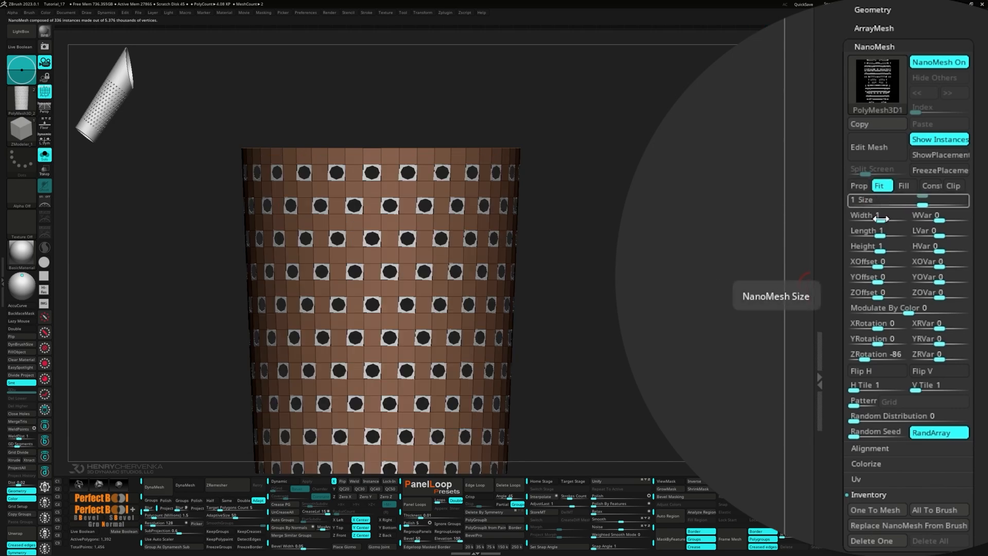
pyautogui.click(888, 352)
pyautogui.write('0')
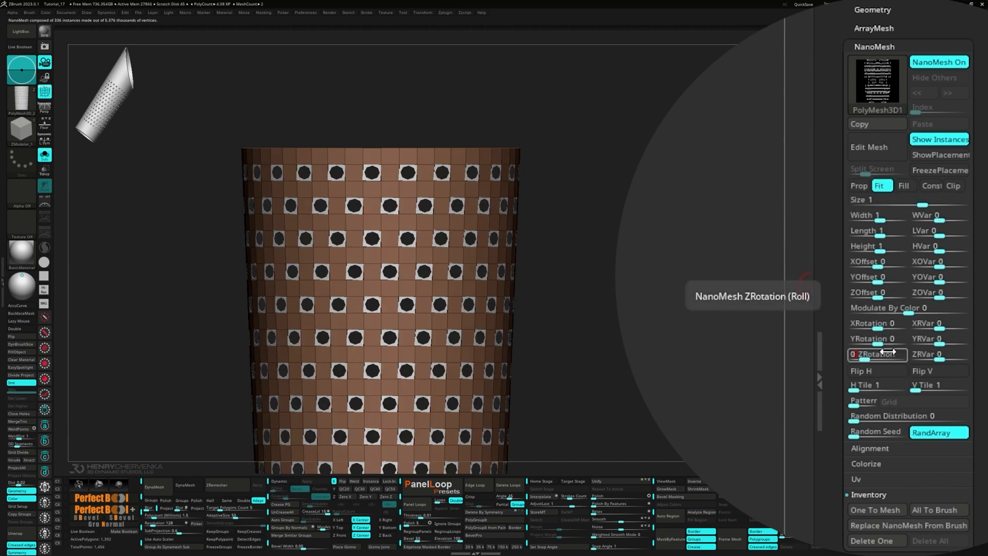
pyautogui.press('Return')
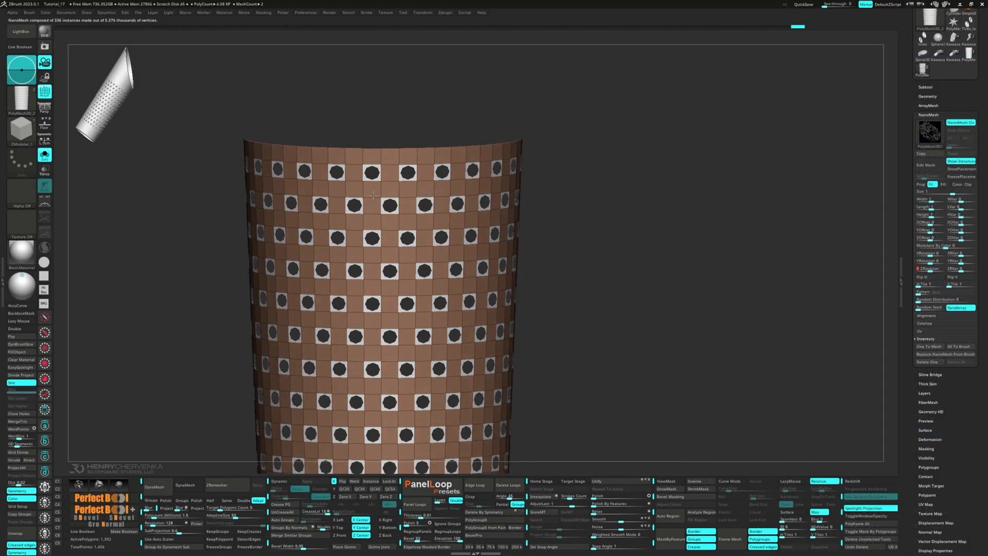
# - Convert the NanoMesh instances on the tube into real geometry with One To Mesh
pyautogui.keyDown('ctrl'); pyautogui.moveTo(373, 195); pyautogui.dragTo(463, 308, button='right'); pyautogui.keyUp('ctrl')
pyautogui.moveTo(360, 265); pyautogui.dragTo(399, 292, button='right')
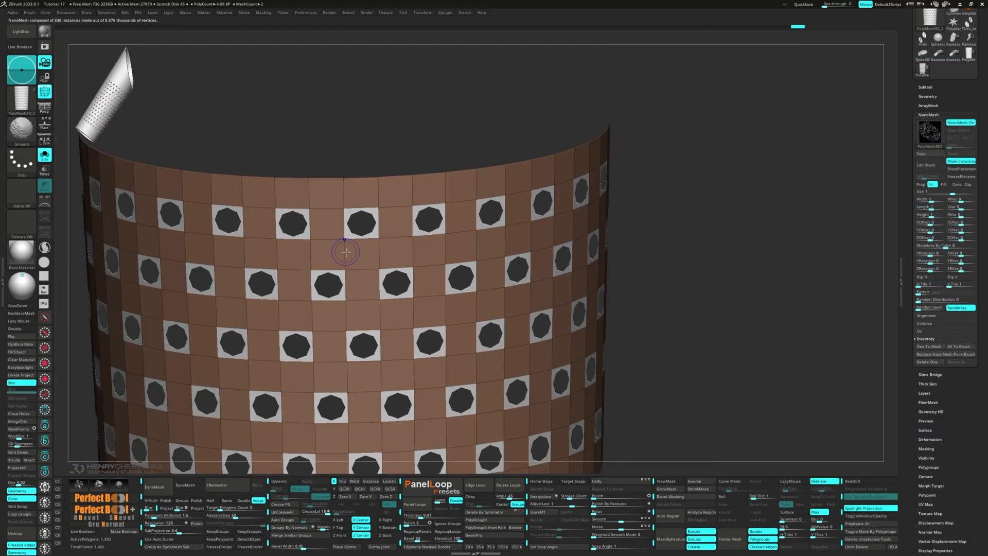
pyautogui.hotkey('shift', 'f')
pyautogui.hotkey('shift', 'f')
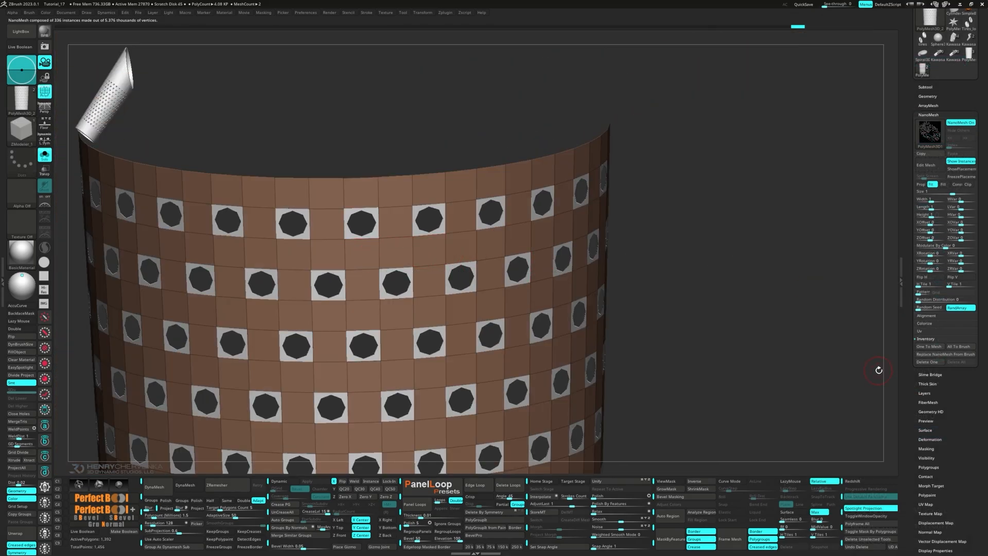
pyautogui.click(929, 349)
pyautogui.moveTo(379, 261); pyautogui.dragTo(391, 242, button='right')
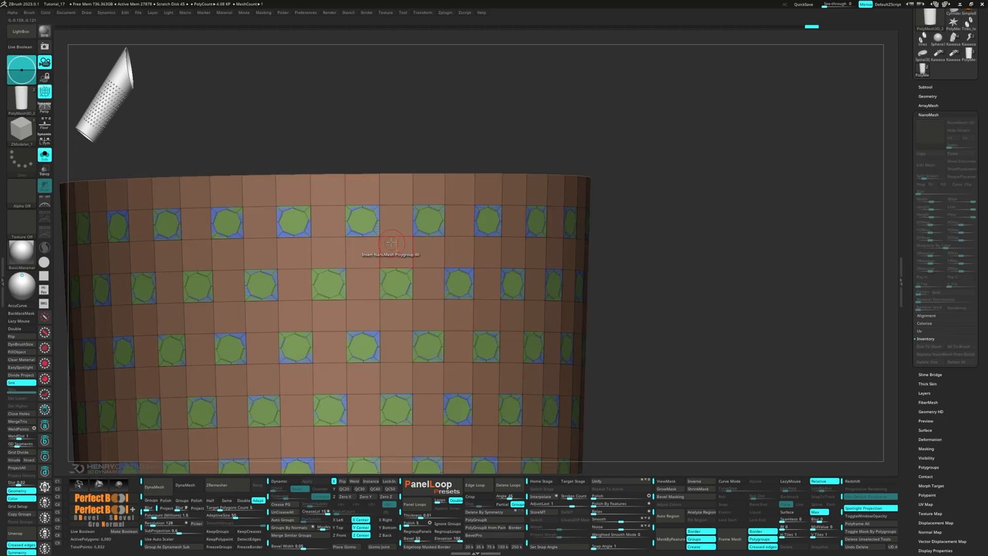
# - Isolate the solid placement squares behind the octagonal holes, invert the visibility and delete those squares
pyautogui.keyDown('ctrl'); pyautogui.keyDown('shift'); pyautogui.click(388, 183); pyautogui.keyUp('shift'); pyautogui.keyUp('ctrl')
pyautogui.keyDown('ctrl'); pyautogui.keyDown('shift'); pyautogui.click(391, 128); pyautogui.keyUp('shift'); pyautogui.keyUp('ctrl')
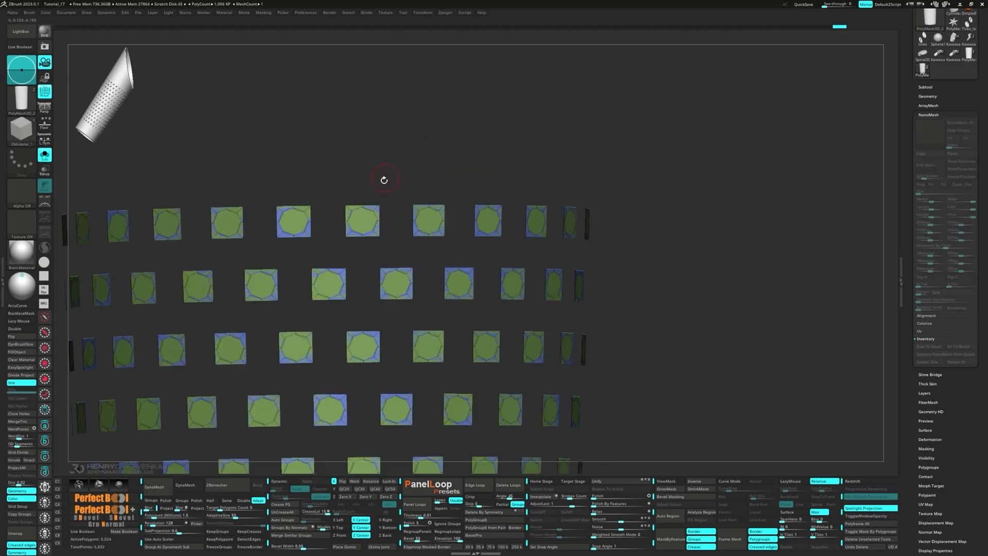
pyautogui.keyDown('ctrl'); pyautogui.keyDown('shift'); pyautogui.click(378, 204); pyautogui.keyUp('shift'); pyautogui.keyUp('ctrl')
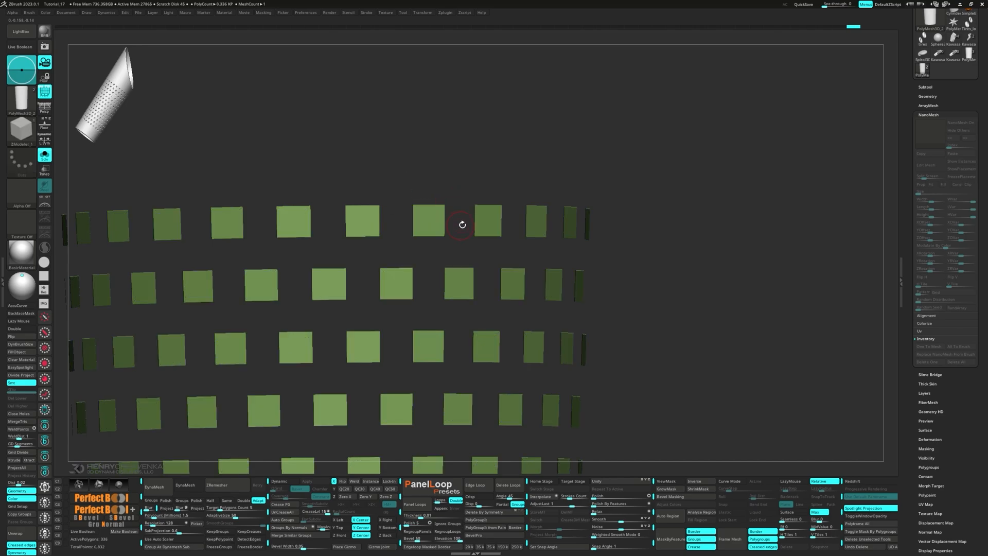
pyautogui.keyDown('ctrl'); pyautogui.keyDown('shift'); pyautogui.moveTo(441, 81); pyautogui.dragTo(457, 103); pyautogui.keyUp('shift'); pyautogui.keyUp('ctrl')
pyautogui.hotkey('ctrl', 'Delete')
pyautogui.moveTo(360, 191); pyautogui.dragTo(309, 219, button='right')
pyautogui.scroll(-2, 309, 218)
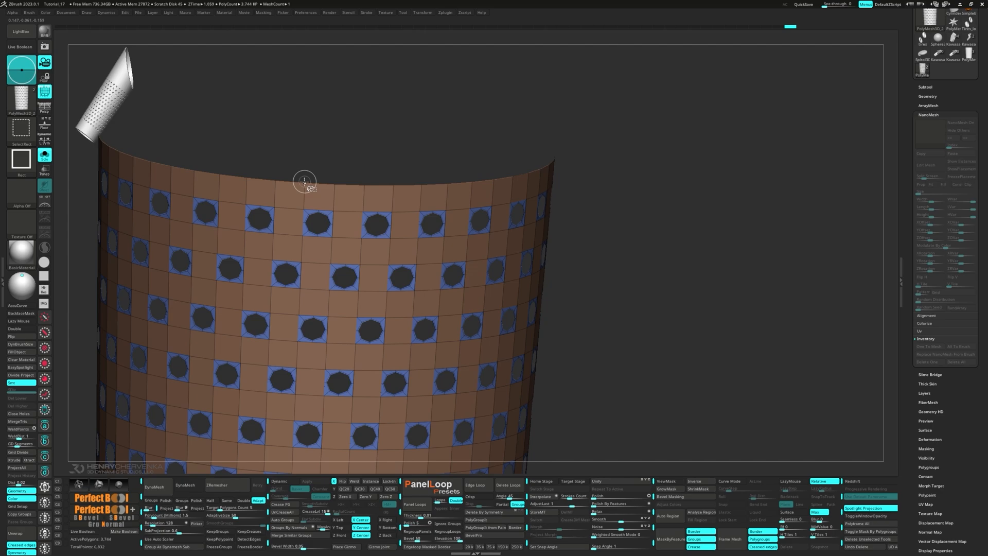
# - Hide the holed patches and subdivide the remaining tube polygons two by two with Grid Divide
pyautogui.keyDown('ctrl'); pyautogui.keyDown('shift'); pyautogui.click(193, 278); pyautogui.keyUp('shift'); pyautogui.keyUp('ctrl')
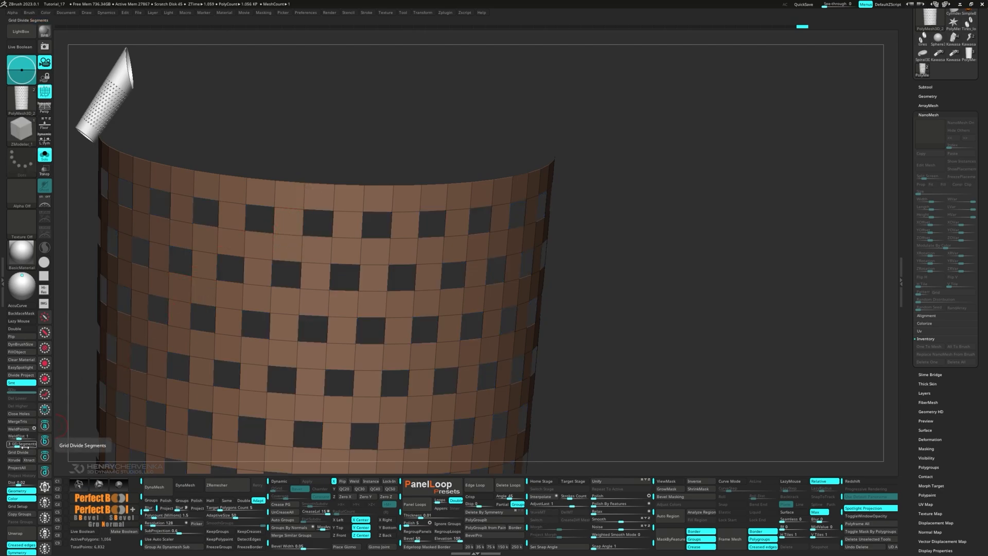
pyautogui.click(18, 452)
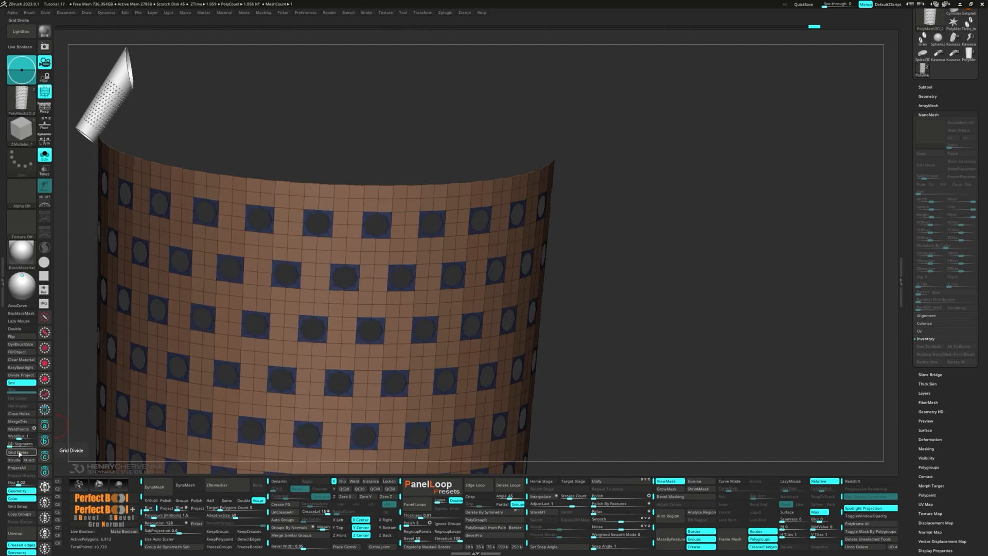
pyautogui.moveTo(319, 200)
pyautogui.mouseDown(button='right')
pyautogui.moveTo(303, 181)
pyautogui.moveTo(321, 182)
pyautogui.mouseUp(button='right')
pyautogui.scroll(-3, 347, 256)
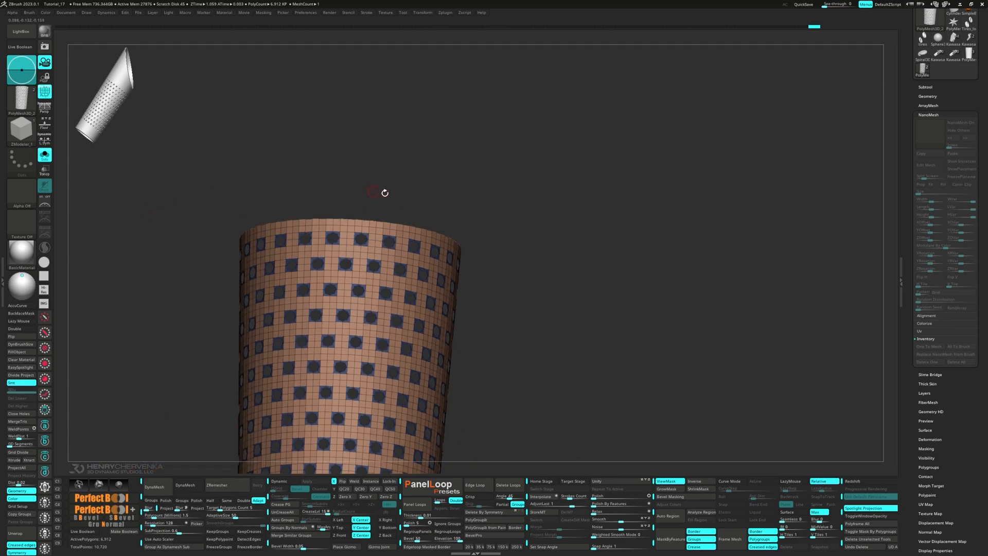
# - Bring the whole perforated tube into a straight front view and duplicate its subtool
pyautogui.moveTo(404, 187); pyautogui.dragTo(414, 185, button='right')
pyautogui.keyDown('ctrl'); pyautogui.moveTo(452, 157); pyautogui.dragTo(474, 183); pyautogui.keyUp('ctrl')
pyautogui.moveTo(314, 298); pyautogui.dragTo(419, 119, button='right')
pyautogui.keyDown('ctrl'); pyautogui.moveTo(415, 216); pyautogui.dragTo(428, 293, button='right'); pyautogui.keyUp('ctrl')
pyautogui.moveTo(415, 221); pyautogui.dragTo(550, 246, button='right')
pyautogui.click(929, 87)
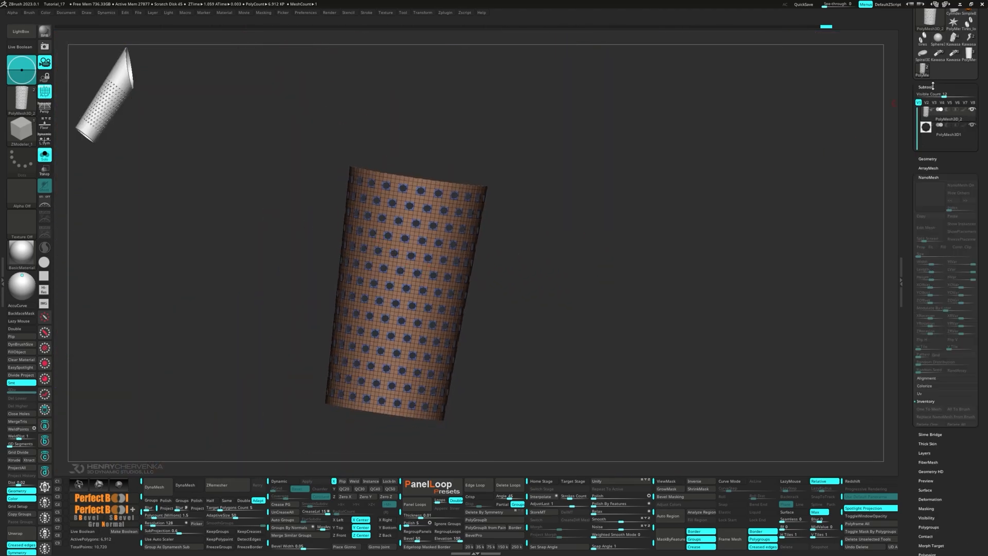
pyautogui.keyDown('shift'); pyautogui.moveTo(869, 131); pyautogui.dragTo(558, 182, button='right'); pyautogui.keyUp('shift')
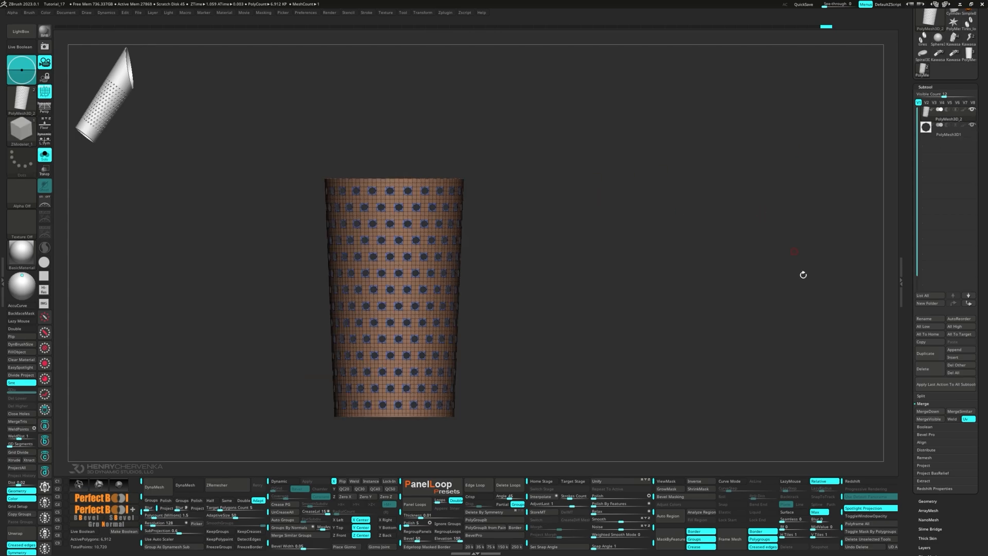
pyautogui.click(935, 355)
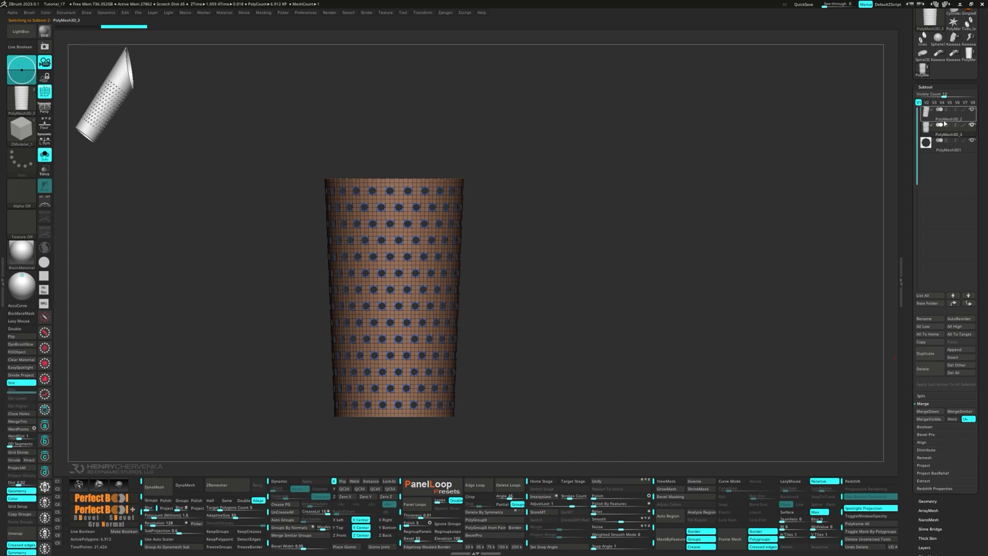
# - Roll the original tube subtool's history back to the plain checker-grouped state and merge it into a single polygroup
pyautogui.moveTo(943, 121)
pyautogui.click(944, 121)
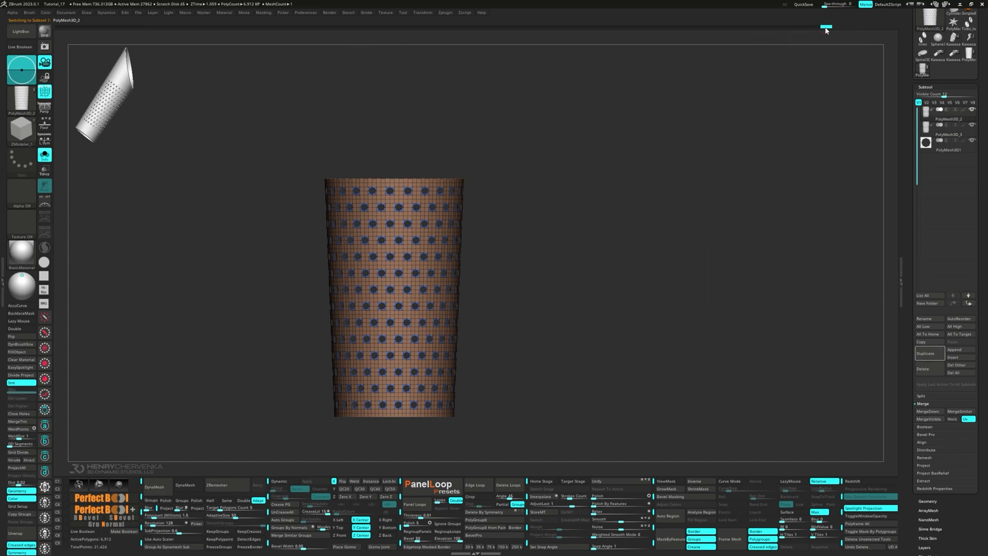
pyautogui.moveTo(826, 31); pyautogui.dragTo(518, 30)
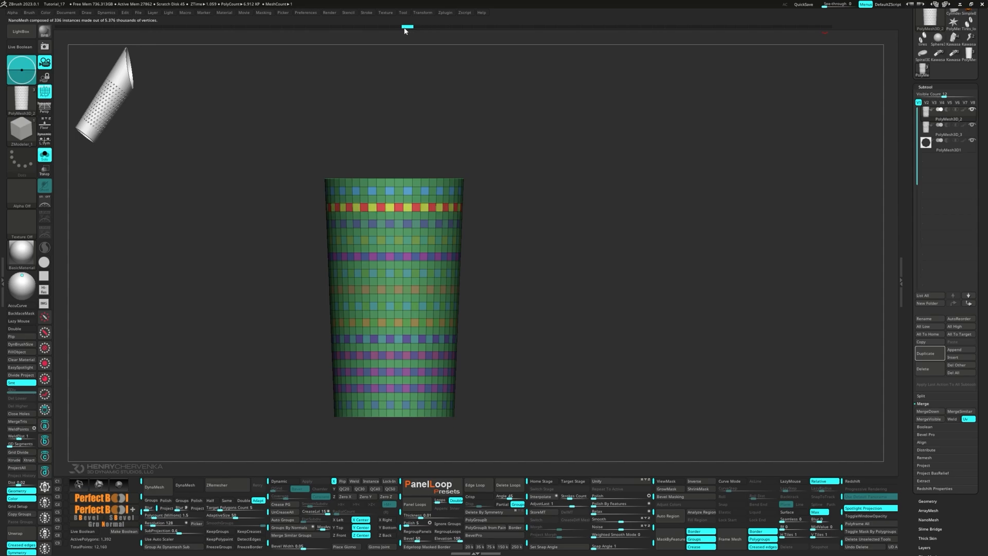
pyautogui.moveTo(386, 47); pyautogui.dragTo(336, 133)
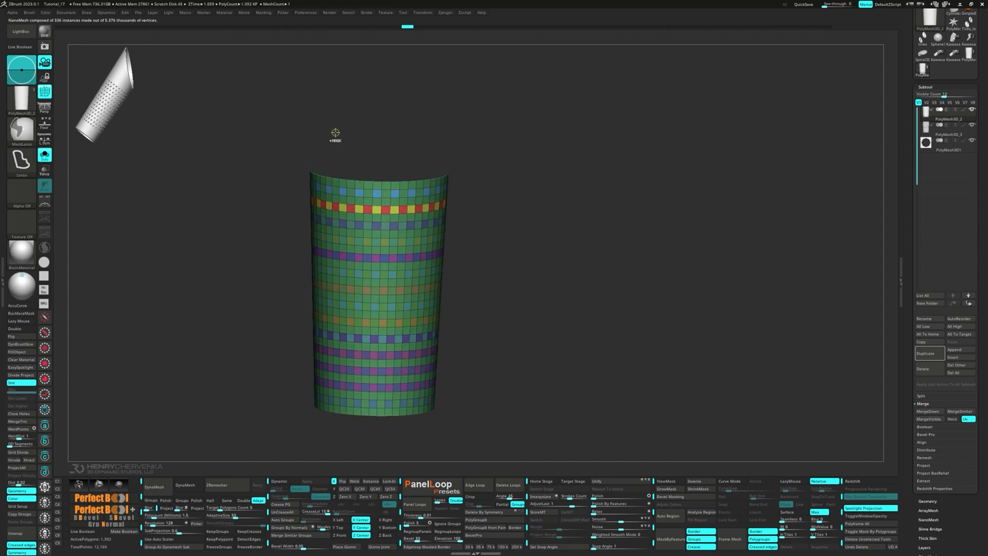
pyautogui.hotkey('ctrl', 'w')
pyautogui.moveTo(449, 241)
pyautogui.mouseDown()
pyautogui.moveTo(445, 229)
pyautogui.moveTo(450, 237)
pyautogui.mouseUp()
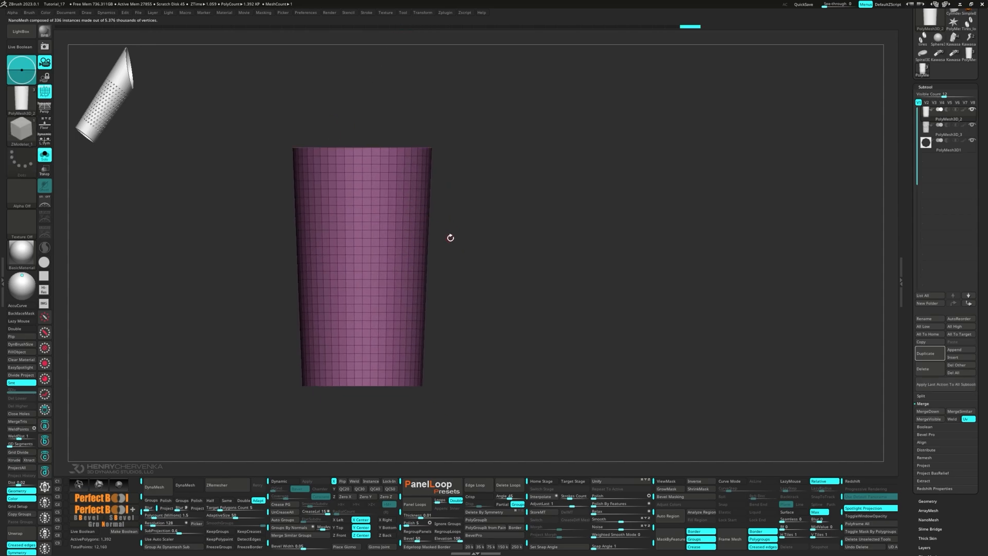
# - Weld the points of the duplicated holed tube, checking the hole patches with a dynamic subdivision preview
pyautogui.click(940, 134)
pyautogui.keyDown('ctrl'); pyautogui.moveTo(332, 174); pyautogui.dragTo(342, 267, button='right'); pyautogui.keyUp('ctrl')
pyautogui.keyDown('ctrl'); pyautogui.moveTo(342, 268); pyautogui.dragTo(328, 288, button='right'); pyautogui.keyUp('ctrl')
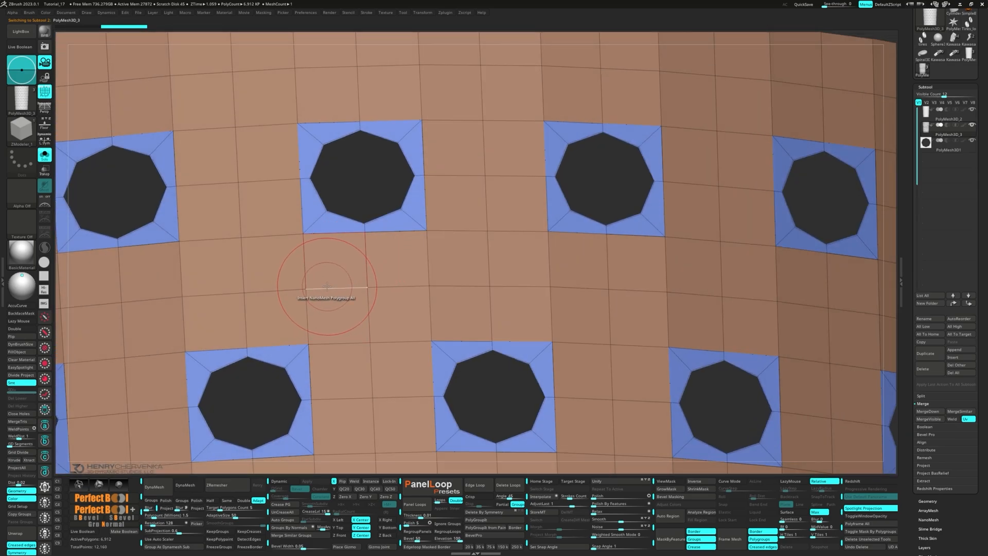
pyautogui.press('d')
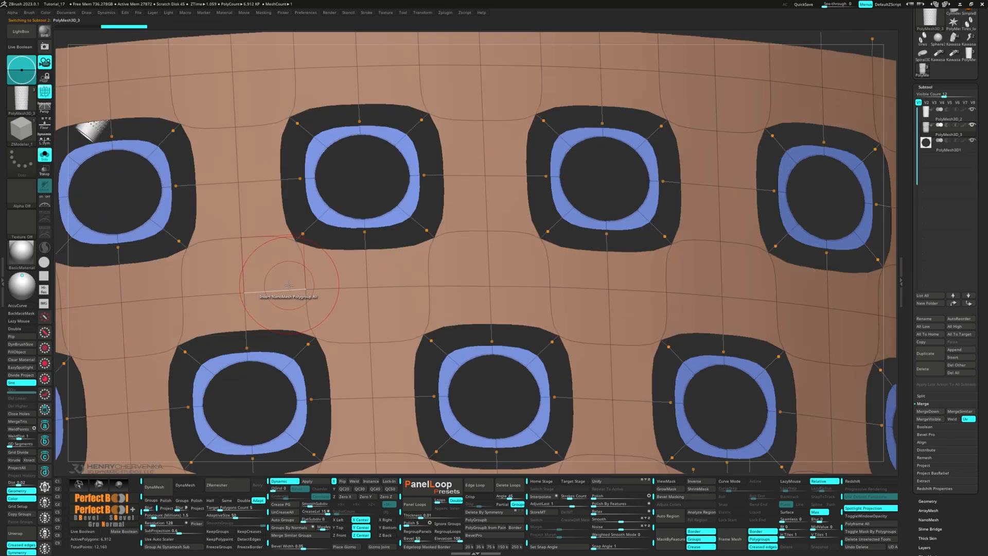
pyautogui.click(21, 430)
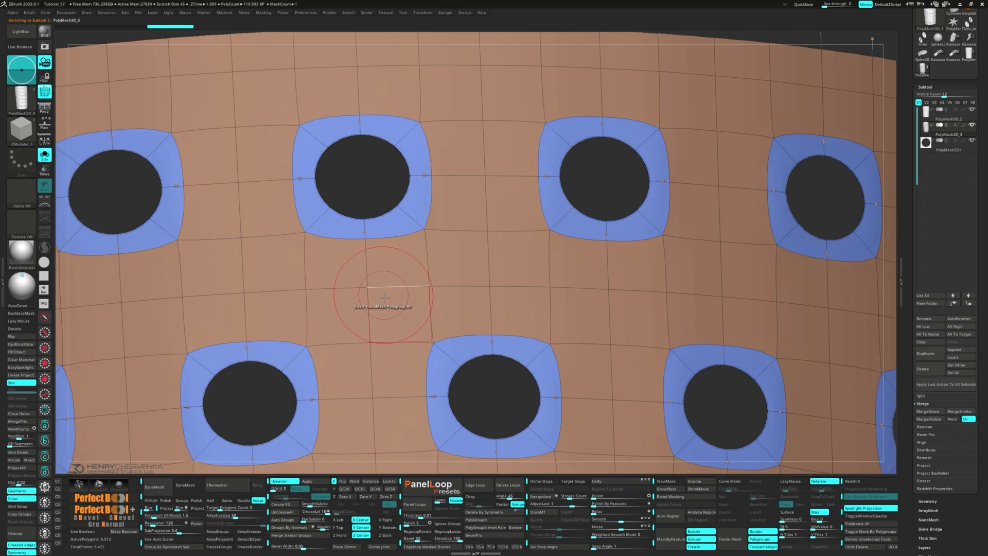
pyautogui.keyDown('ctrl'); pyautogui.moveTo(382, 291); pyautogui.dragTo(357, 272, button='right'); pyautogui.keyUp('ctrl')
pyautogui.hotkey('shift', 'd')
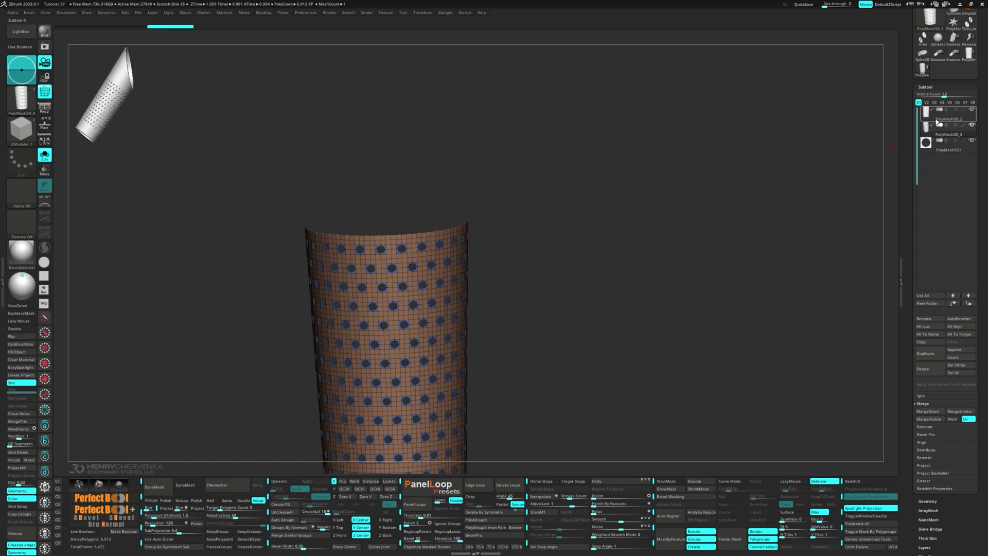
# - Apply dynamic subdivision to the plain tube and delete its lower subdivision levels
pyautogui.click(938, 122)
pyautogui.keyDown('alt'); pyautogui.moveTo(451, 305); pyautogui.dragTo(415, 179, button='right'); pyautogui.keyUp('alt')
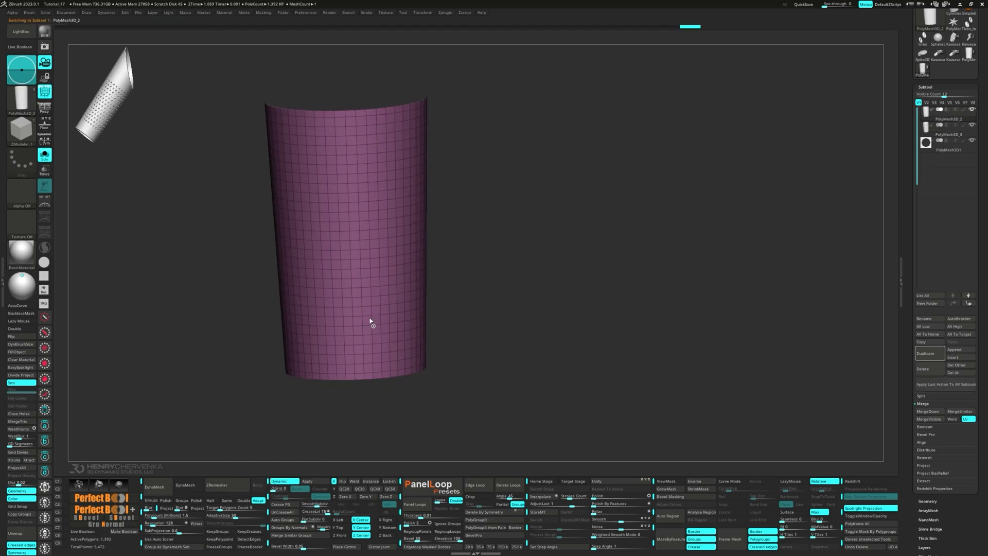
pyautogui.press('d')
pyautogui.click(311, 482)
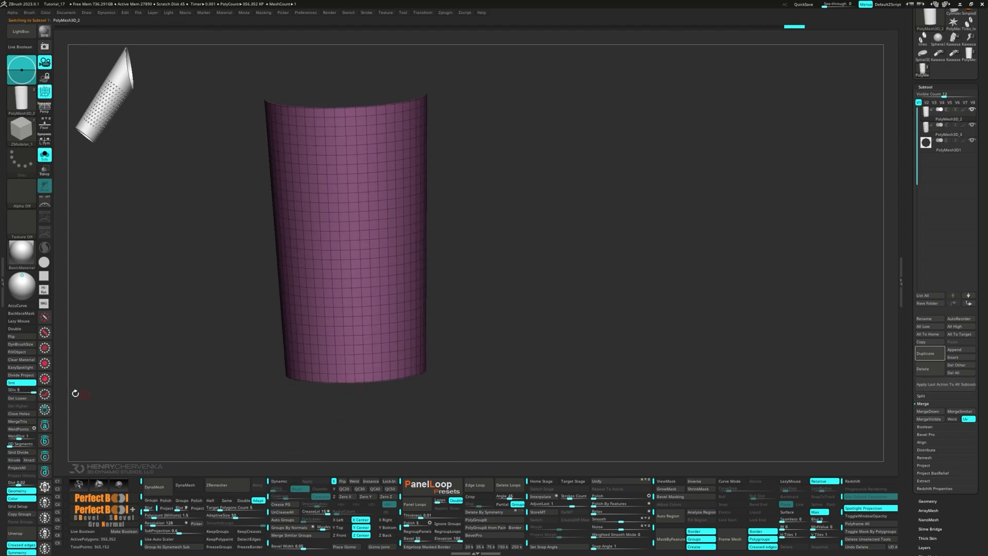
pyautogui.click(32, 398)
pyautogui.keyDown('shift'); pyautogui.moveTo(257, 407); pyautogui.dragTo(279, 407, button='right'); pyautogui.keyUp('shift')
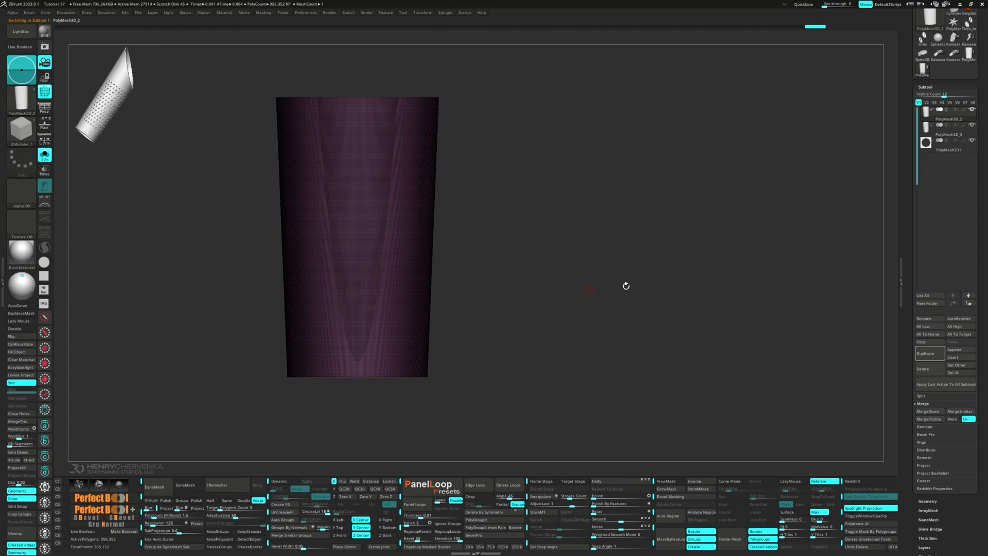
# - Show both tubes and project only the geometry of the smooth subdivided tube onto the holed one
pyautogui.hotkey('ctrl', 'shift', 's')
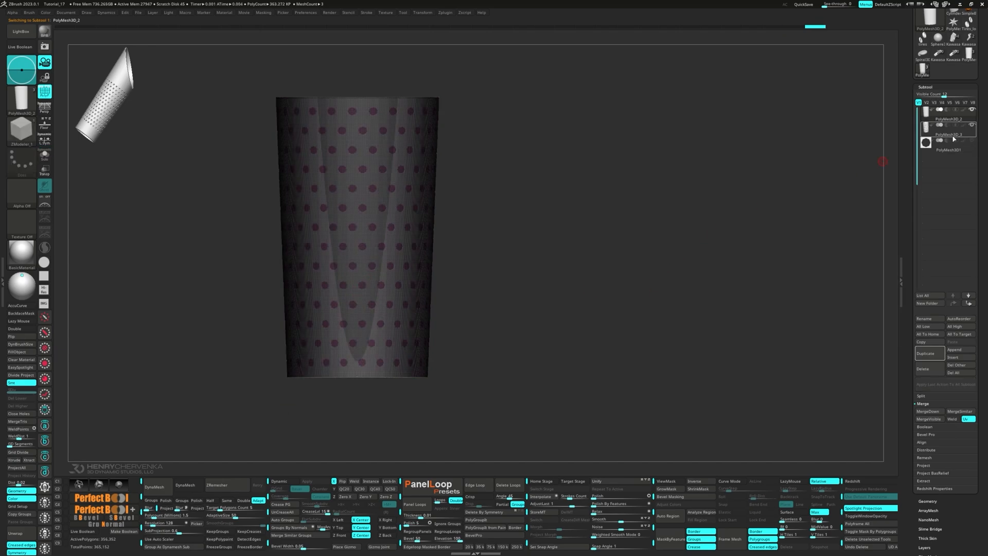
pyautogui.click(953, 135)
pyautogui.keyDown('ctrl'); pyautogui.moveTo(362, 174); pyautogui.dragTo(385, 236, button='right'); pyautogui.keyUp('ctrl')
pyautogui.keyDown('alt'); pyautogui.moveTo(385, 235); pyautogui.dragTo(388, 329, button='right'); pyautogui.keyUp('alt')
pyautogui.moveTo(342, 176)
pyautogui.keyDown('ctrl'); pyautogui.mouseDown(button='right')
pyautogui.moveTo(374, 254)
pyautogui.moveTo(373, 237)
pyautogui.mouseUp(button='right'); pyautogui.keyUp('ctrl')
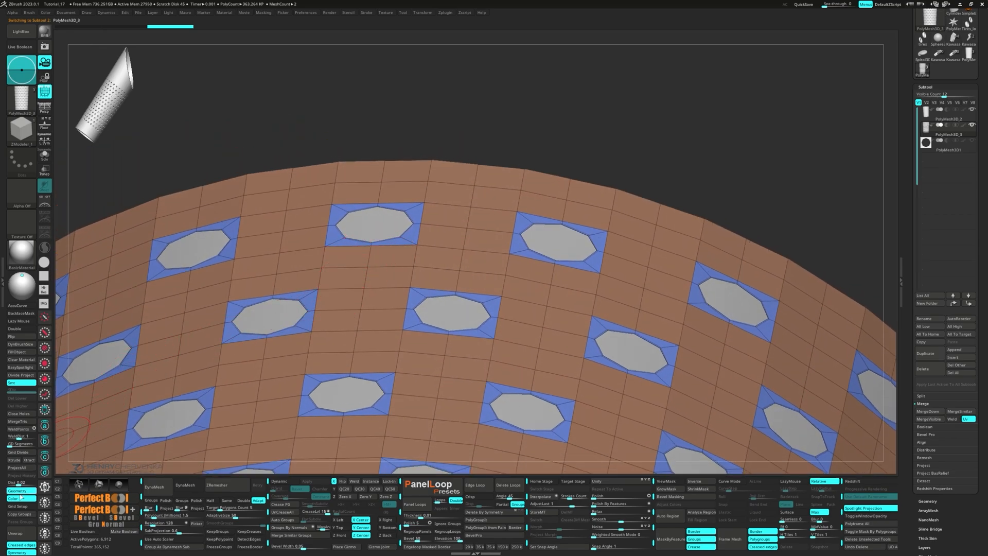
pyautogui.click(18, 468)
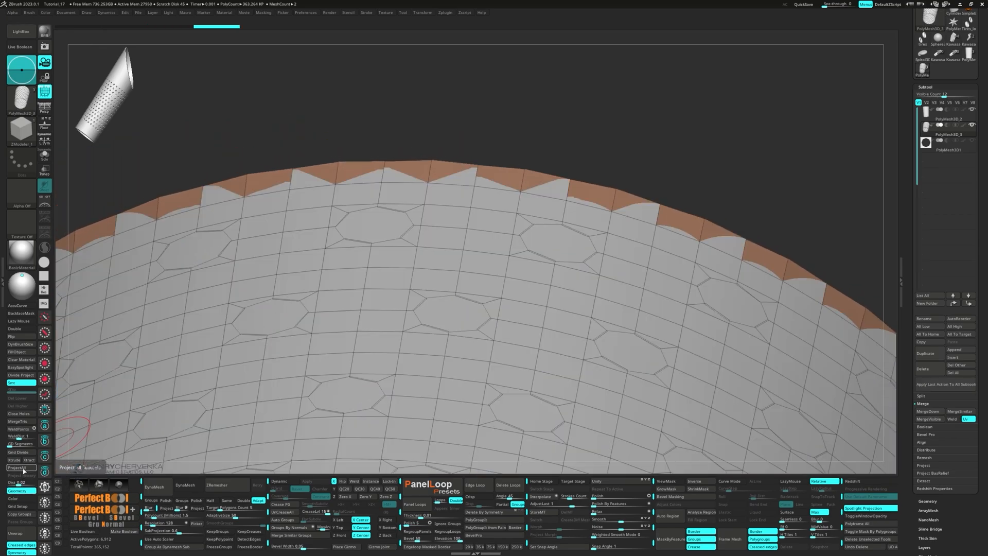
# - Weld the holed tube's points and repeat the projection onto the smooth tube to correct the jagged rim
pyautogui.keyDown('ctrl'); pyautogui.moveTo(435, 328); pyautogui.dragTo(441, 246, button='right'); pyautogui.keyUp('ctrl')
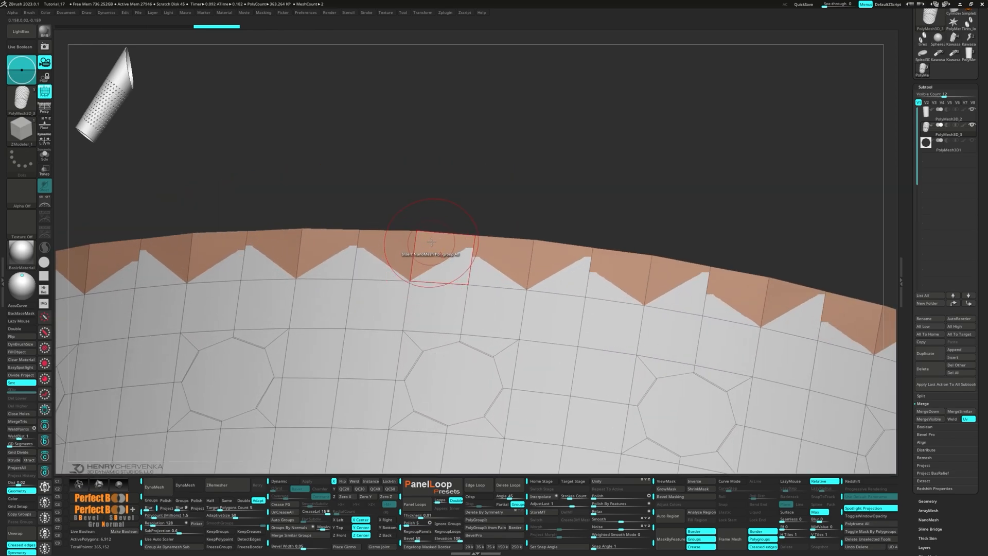
pyautogui.press('space')
pyautogui.click(475, 251)
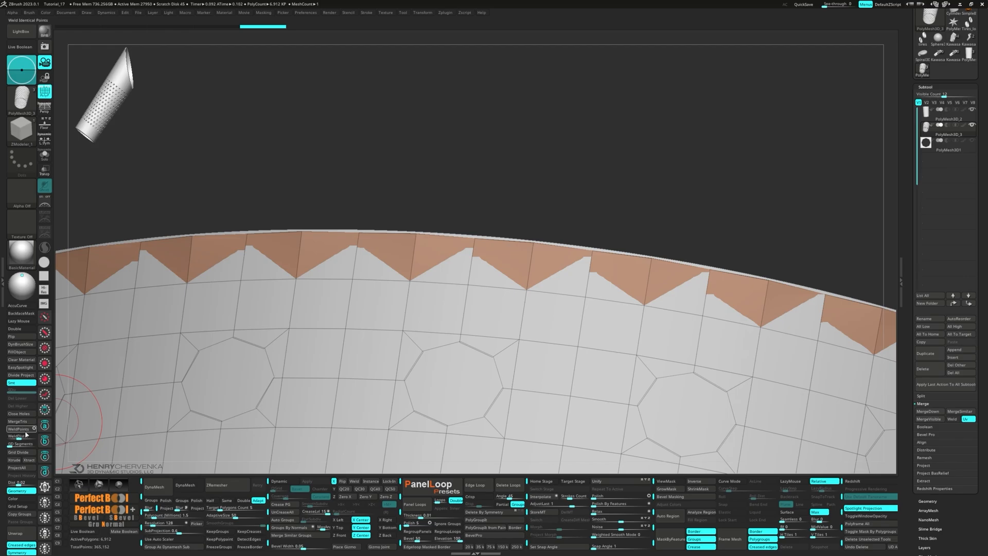
pyautogui.click(22, 471)
pyautogui.keyDown('ctrl'); pyautogui.moveTo(388, 346); pyautogui.dragTo(386, 289, button='right'); pyautogui.keyUp('ctrl')
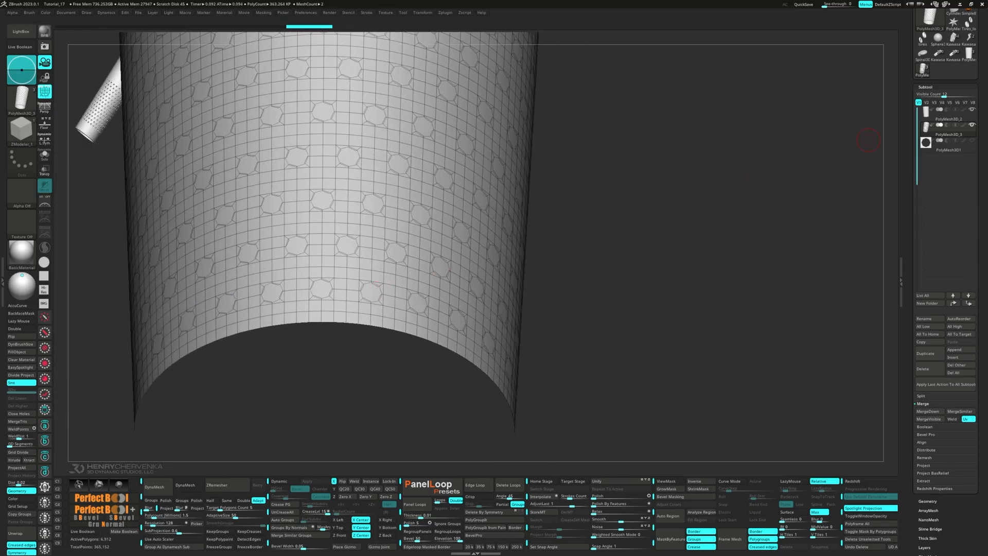
# - Hide the smooth tube, extrude all polygons of the holed tube to give it wall thickness, and flip its normals
pyautogui.click(972, 110)
pyautogui.moveTo(389, 237); pyautogui.dragTo(470, 308, button='right')
pyautogui.keyDown('ctrl'); pyautogui.moveTo(345, 324); pyautogui.dragTo(339, 277, button='right'); pyautogui.keyUp('ctrl')
pyautogui.keyDown('alt'); pyautogui.moveTo(216, 77); pyautogui.dragTo(346, 194, button='right'); pyautogui.keyUp('alt')
pyautogui.press('space')
pyautogui.click(259, 235)
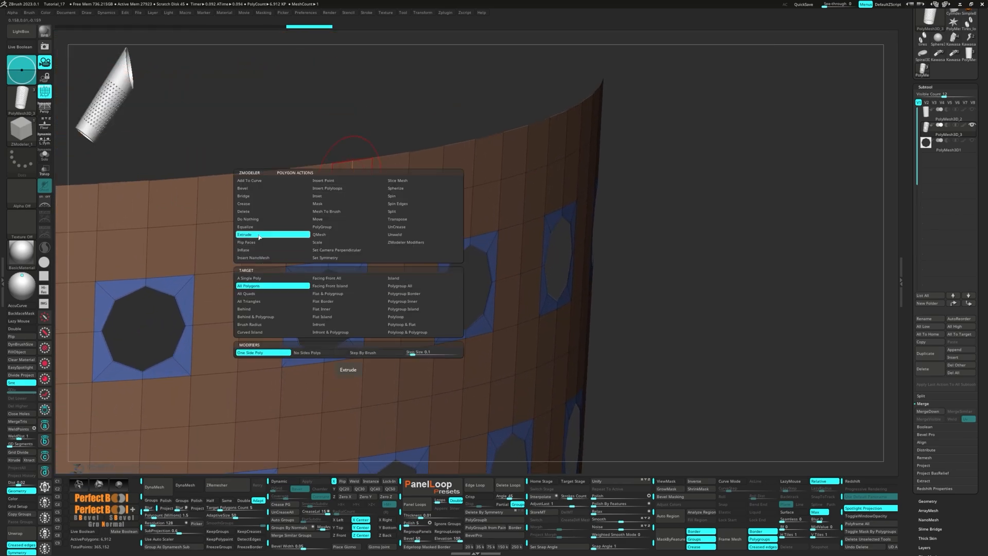
pyautogui.click(284, 286)
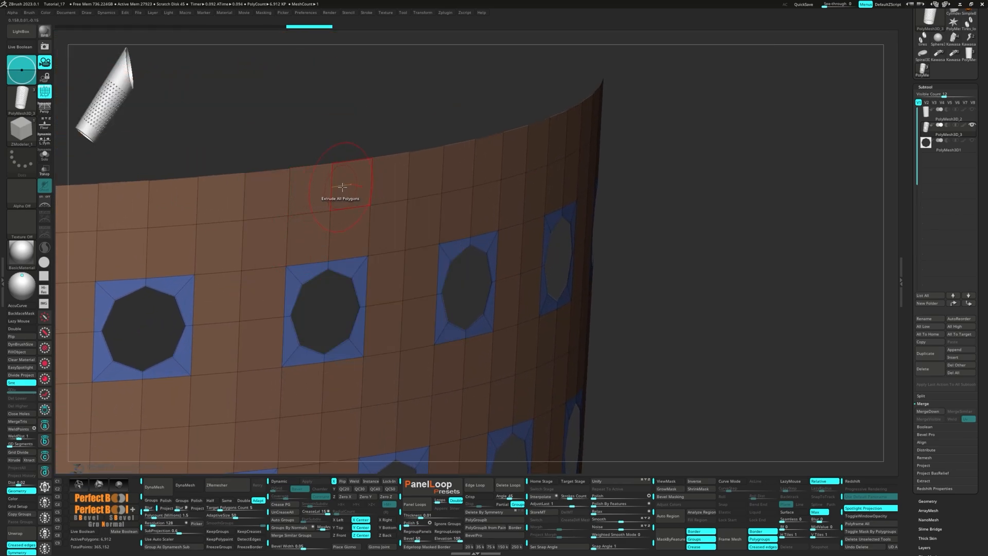
pyautogui.moveTo(347, 189); pyautogui.dragTo(319, 181)
pyautogui.click(26, 337)
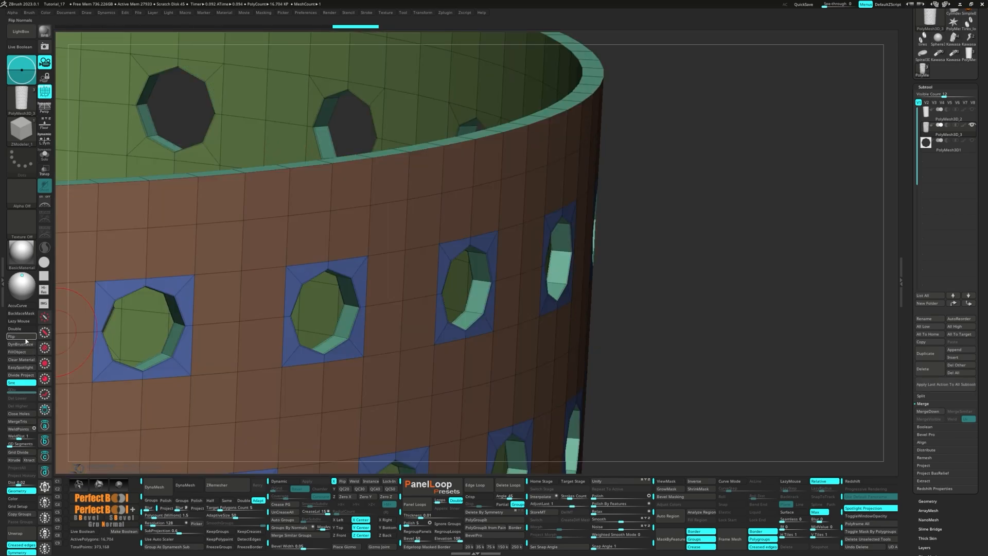
# - Preview the thickened tube with dynamic subdivision and regroup its end rims with PolyGroup targeting Polyloop
pyautogui.keyDown('ctrl'); pyautogui.moveTo(308, 267); pyautogui.dragTo(268, 226, button='right'); pyautogui.keyUp('ctrl')
pyautogui.keyDown('alt'); pyautogui.moveTo(221, 288); pyautogui.dragTo(309, 222, button='right'); pyautogui.keyUp('alt')
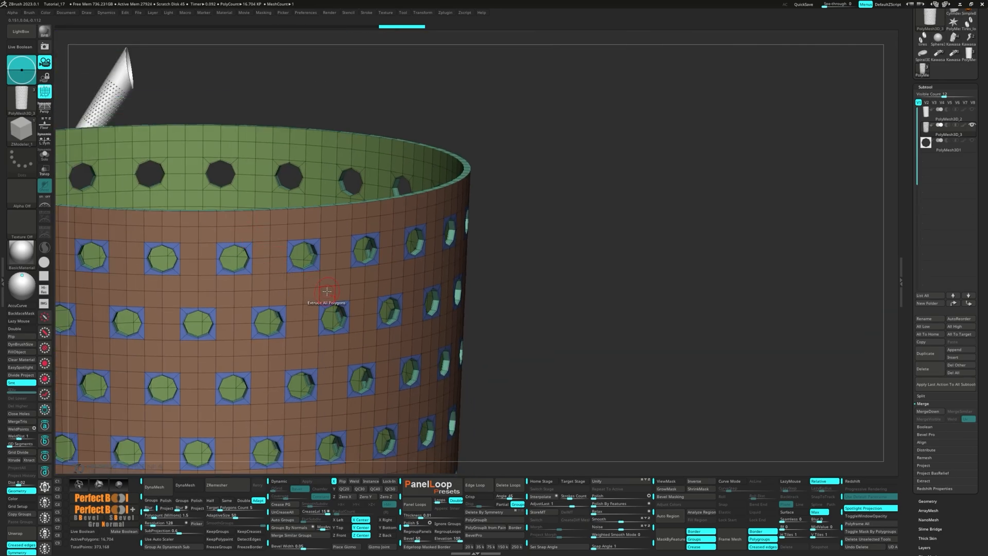
pyautogui.press('d')
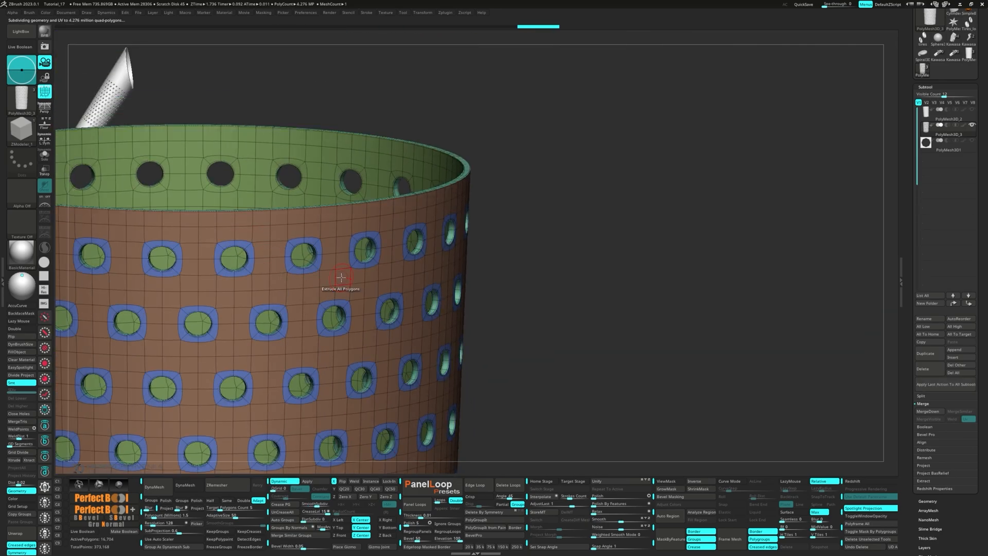
pyautogui.moveTo(342, 276); pyautogui.dragTo(347, 403, button='right')
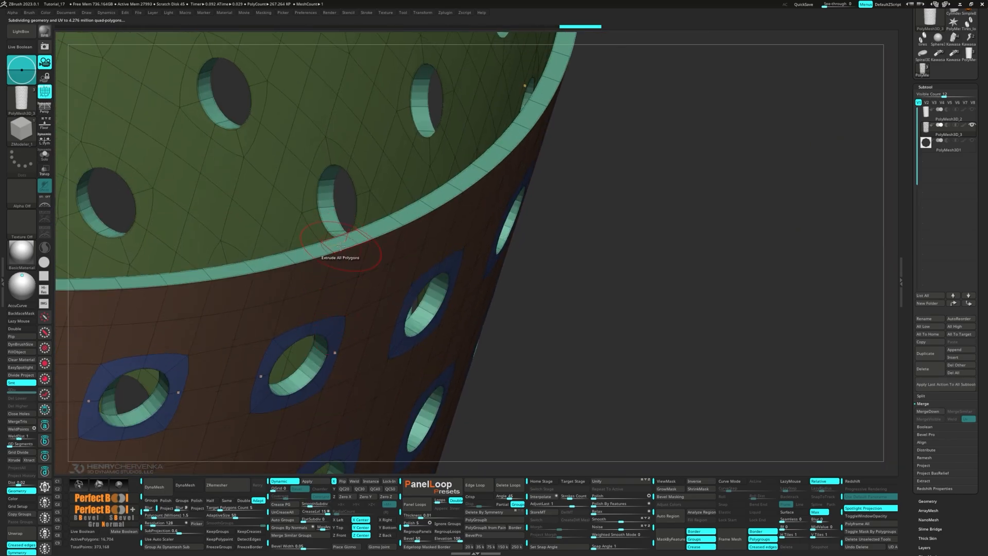
pyautogui.press('space')
pyautogui.click(325, 293)
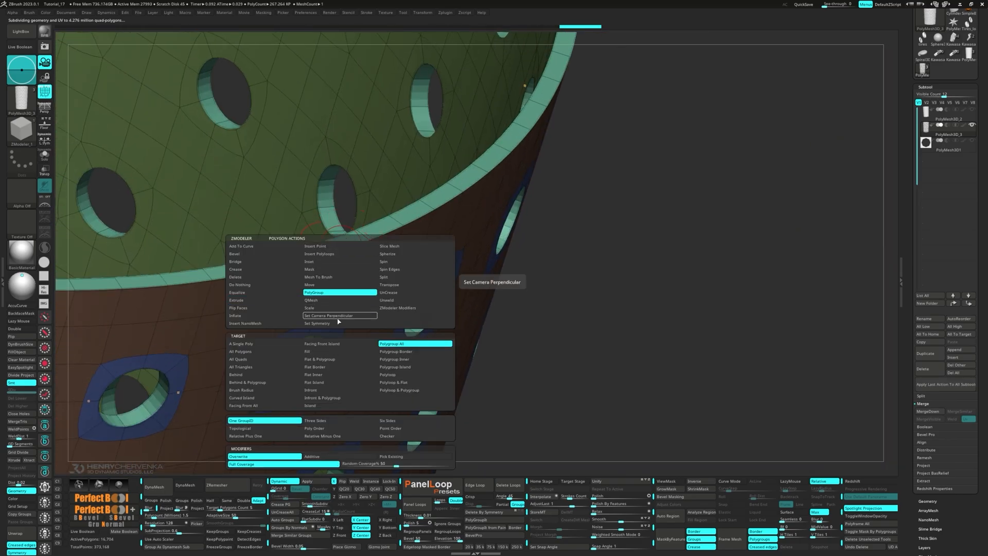
pyautogui.click(407, 375)
pyautogui.moveTo(354, 240); pyautogui.dragTo(224, 358, button='right')
pyautogui.click(224, 358)
# - Isolate the tube's outer faces, merge them into one polygroup, and show the whole mesh without the subdivision preview
pyautogui.moveTo(247, 257); pyautogui.dragTo(268, 309, button='right')
pyautogui.keyDown('ctrl'); pyautogui.moveTo(267, 278); pyautogui.dragTo(256, 224, button='right'); pyautogui.keyUp('ctrl')
pyautogui.hotkey('shift', 'd')
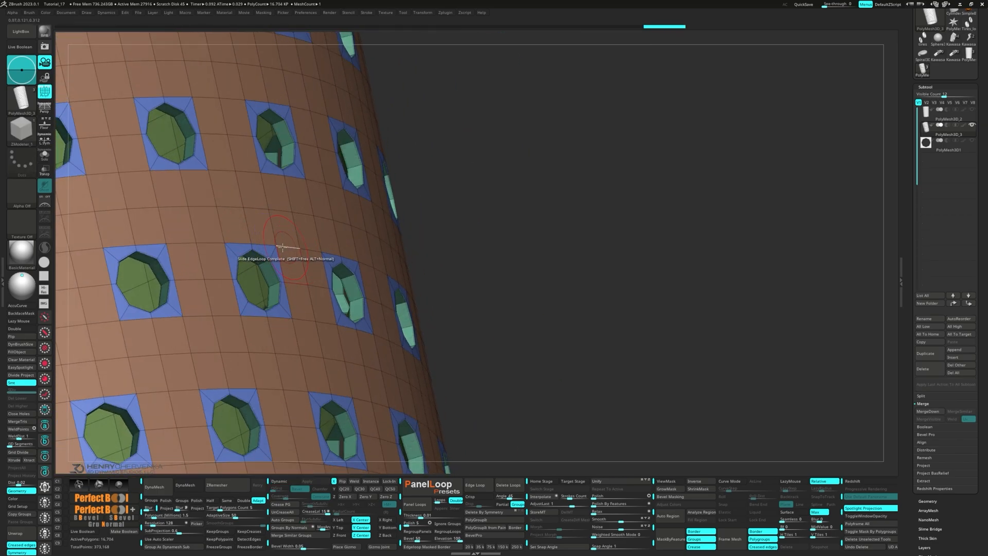
pyautogui.keyDown('ctrl'); pyautogui.keyDown('shift'); pyautogui.click(279, 246); pyautogui.keyUp('shift'); pyautogui.keyUp('ctrl')
pyautogui.hotkey('ctrl', 'w')
pyautogui.keyDown('ctrl'); pyautogui.keyDown('shift'); pyautogui.click(448, 236); pyautogui.keyUp('shift'); pyautogui.keyUp('ctrl')
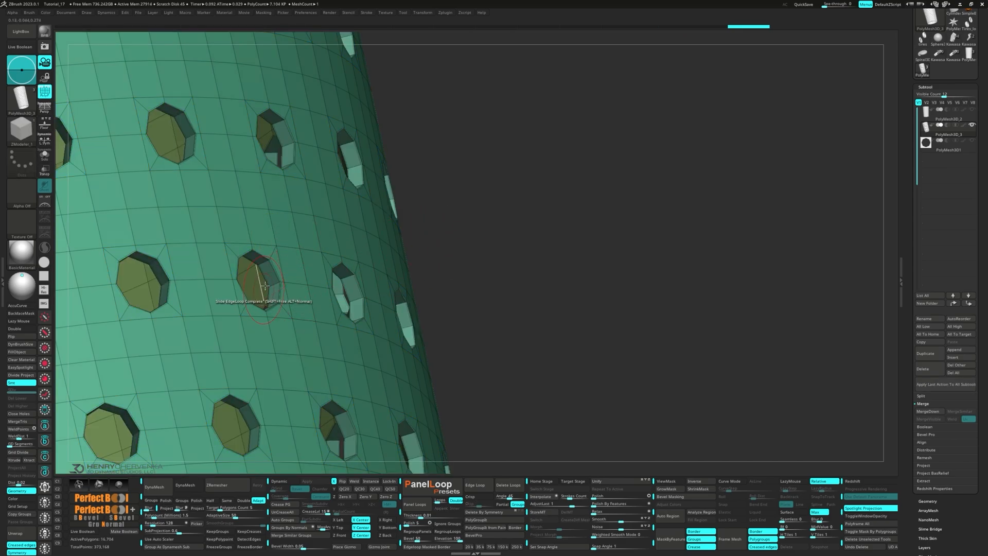
# - Inset the hole walls across their whole polygroup, then apply QMesh with the Polygroup All target to the inset faces
pyautogui.keyDown('ctrl'); pyautogui.moveTo(263, 278); pyautogui.dragTo(253, 273, button='right'); pyautogui.keyUp('ctrl')
pyautogui.press('space')
pyautogui.click(229, 282)
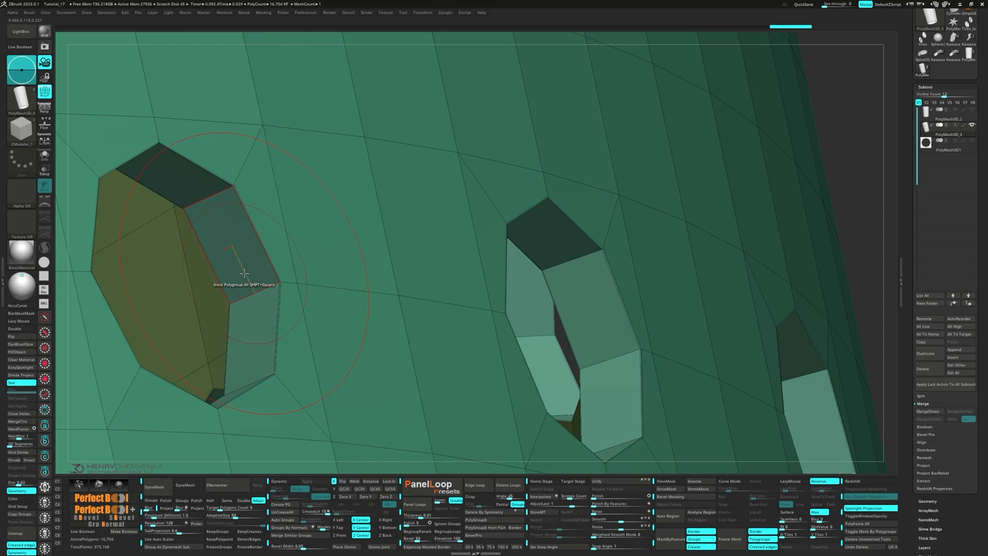
pyautogui.moveTo(244, 273); pyautogui.dragTo(236, 270)
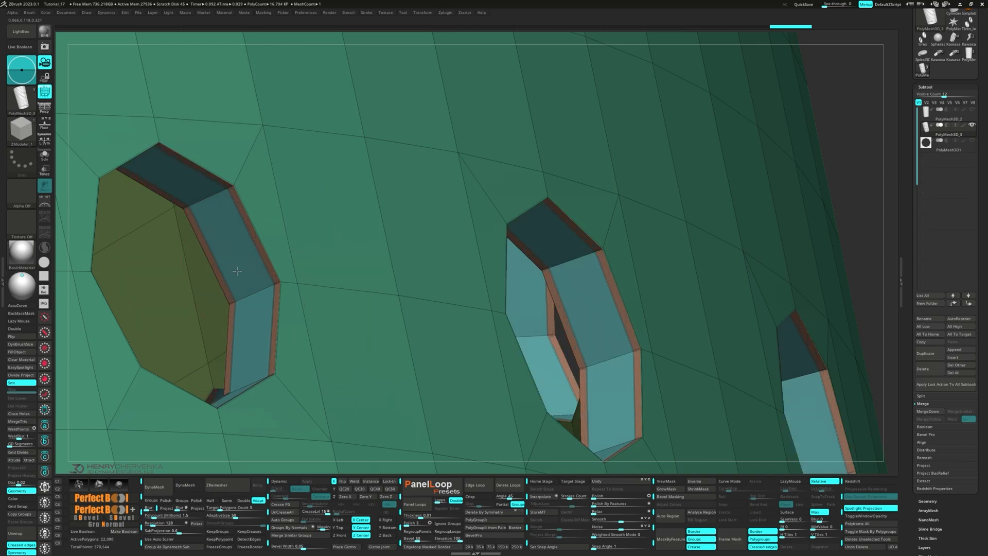
pyautogui.press('space')
pyautogui.click(218, 318)
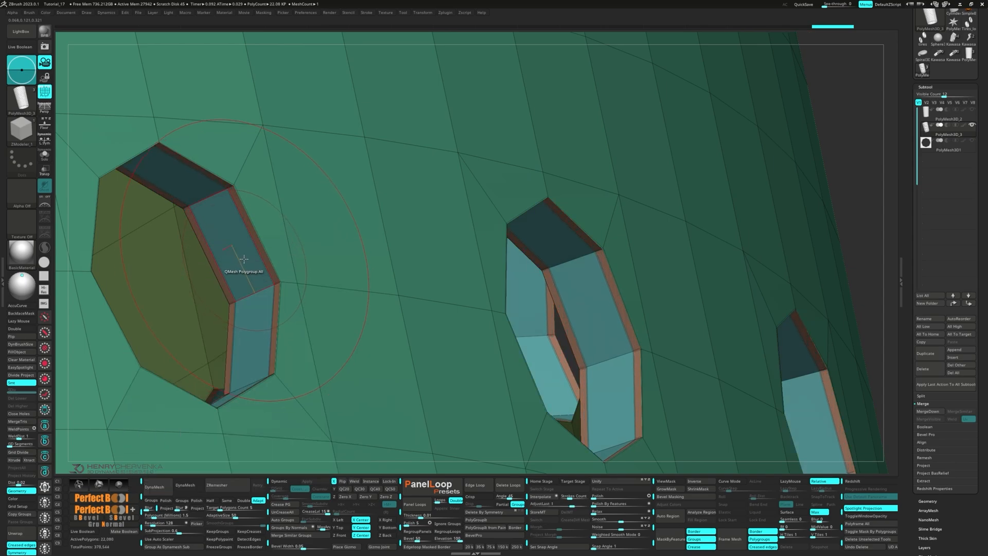
pyautogui.moveTo(239, 264); pyautogui.dragTo(230, 272)
# - Preview dynamic subdivision, clear all creases, crease the polygroup borders, and turn off the polyframe display
pyautogui.keyDown('ctrl'); pyautogui.moveTo(282, 315); pyautogui.dragTo(237, 263, button='right'); pyautogui.keyUp('ctrl')
pyautogui.press('d')
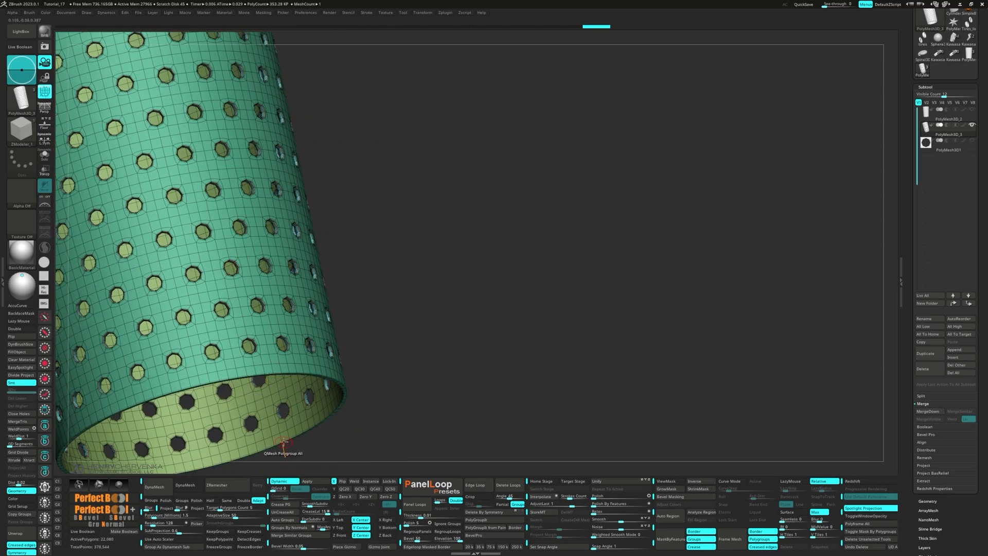
pyautogui.click(285, 512)
pyautogui.click(284, 505)
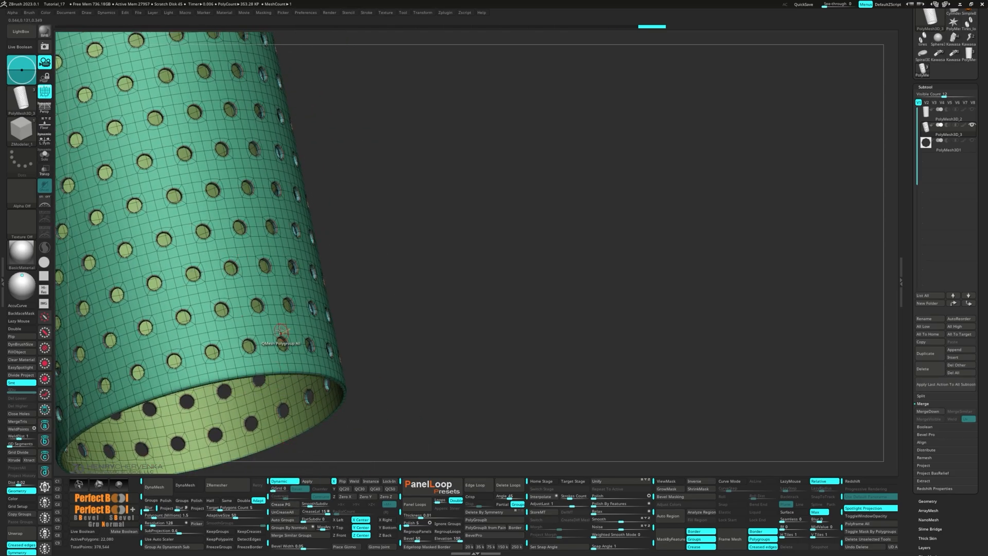
pyautogui.keyDown('ctrl'); pyautogui.moveTo(282, 337); pyautogui.dragTo(377, 320, button='right'); pyautogui.keyUp('ctrl')
pyautogui.keyDown('ctrl'); pyautogui.moveTo(172, 320); pyautogui.dragTo(364, 321, button='right'); pyautogui.keyUp('ctrl')
pyautogui.hotkey('shift', 'f')
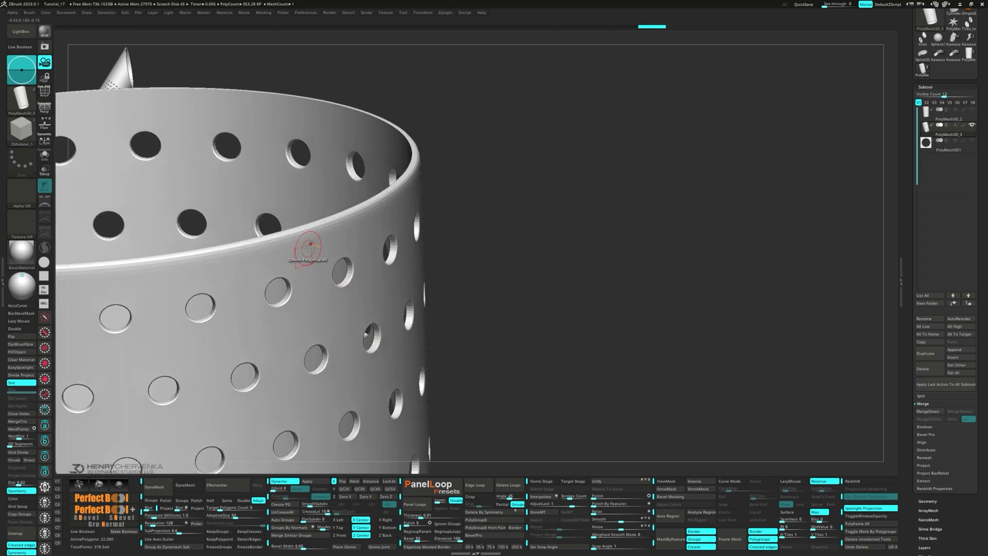
# - Crease the polyloop of the tube's end rim, then hide the polyframe display
pyautogui.hotkey('shift', 'f')
pyautogui.moveTo(315, 256); pyautogui.dragTo(307, 211, button='right')
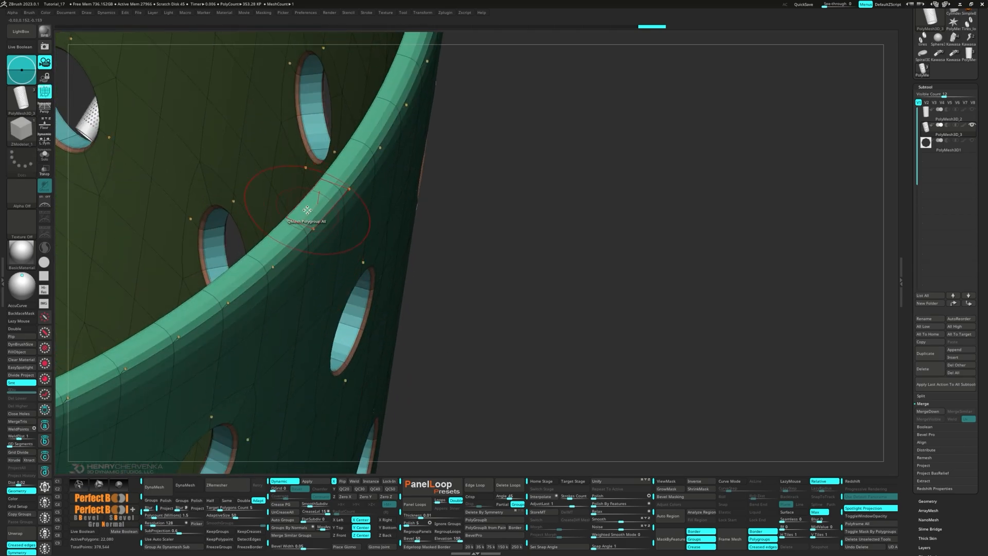
pyautogui.press('space')
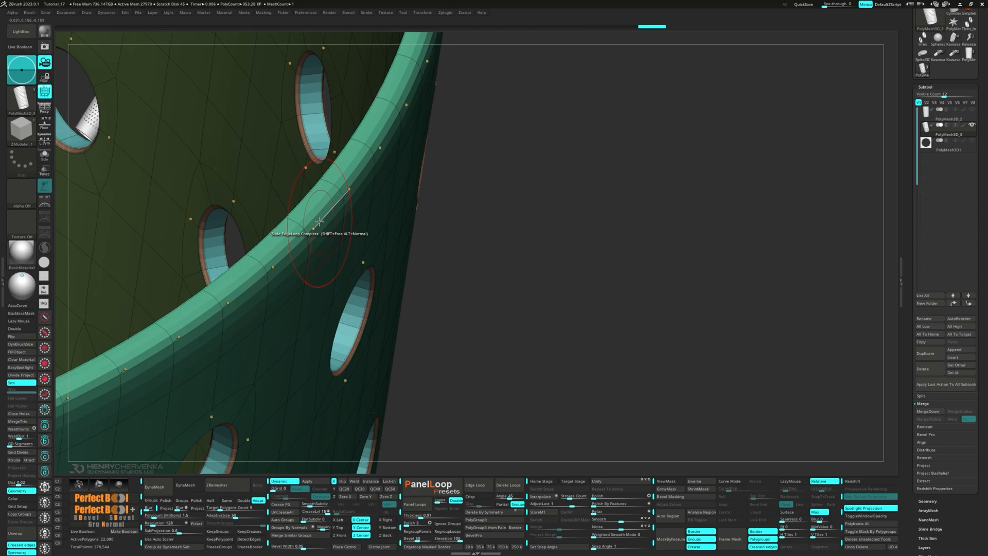
pyautogui.click(309, 208)
pyautogui.keyDown('ctrl'); pyautogui.moveTo(320, 238); pyautogui.dragTo(285, 383, button='right'); pyautogui.keyUp('ctrl')
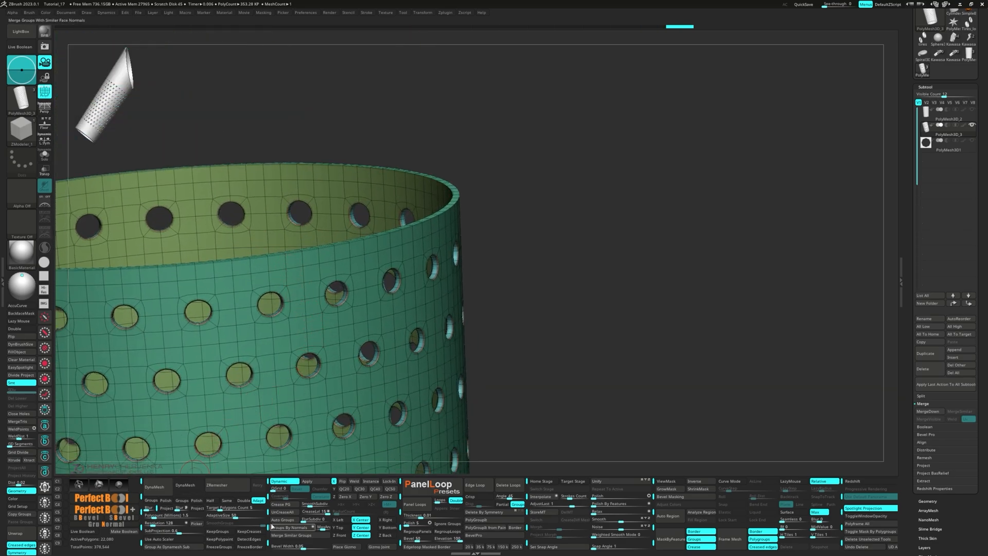
pyautogui.keyDown('ctrl'); pyautogui.moveTo(387, 411); pyautogui.dragTo(385, 446, button='right'); pyautogui.keyUp('ctrl')
pyautogui.hotkey('shift', 'f')
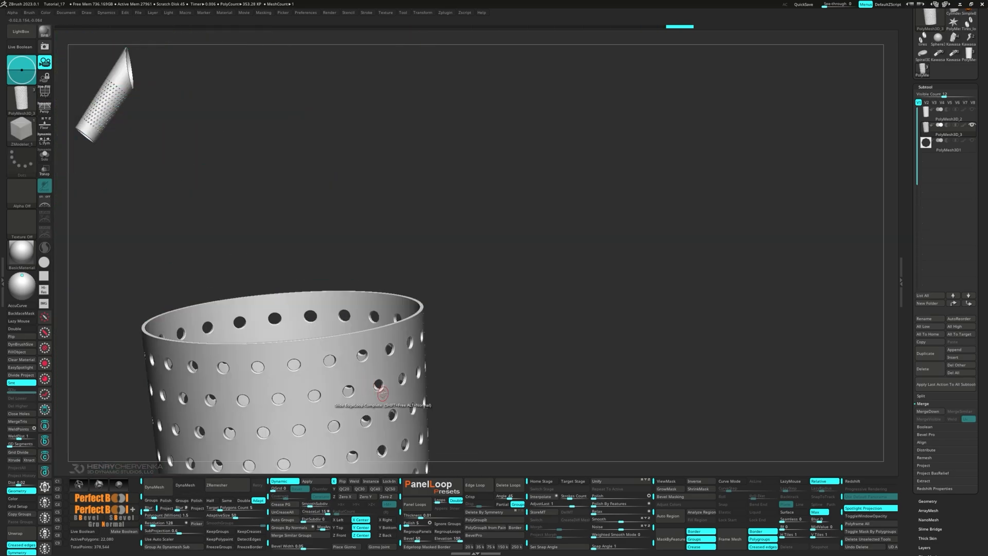
pyautogui.keyDown('ctrl'); pyautogui.moveTo(381, 395); pyautogui.dragTo(383, 466, button='right'); pyautogui.keyUp('ctrl')
pyautogui.keyDown('alt'); pyautogui.moveTo(383, 465); pyautogui.dragTo(493, 320, button='right'); pyautogui.keyUp('alt')
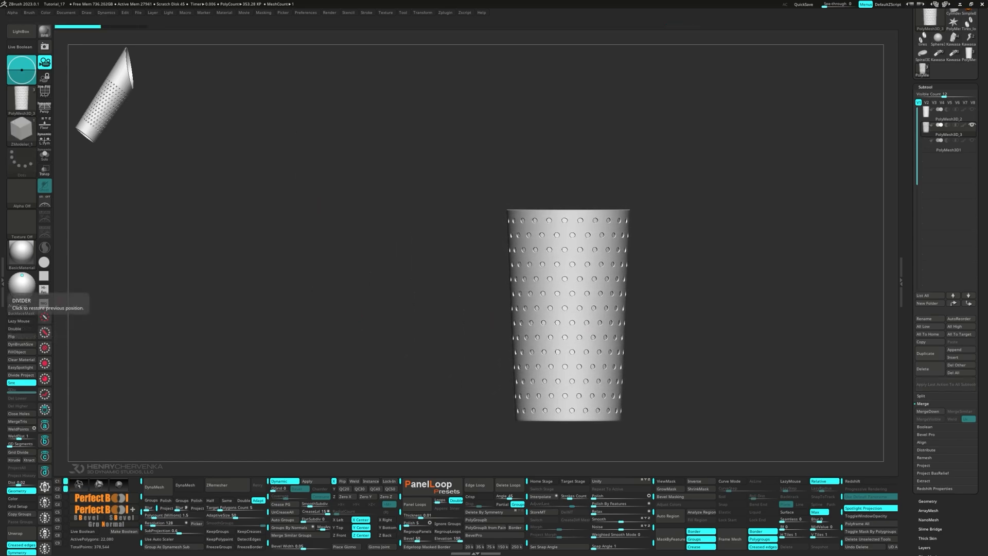
pyautogui.moveTo(445, 310); pyautogui.dragTo(458, 322, button='right')
pyautogui.press('w')
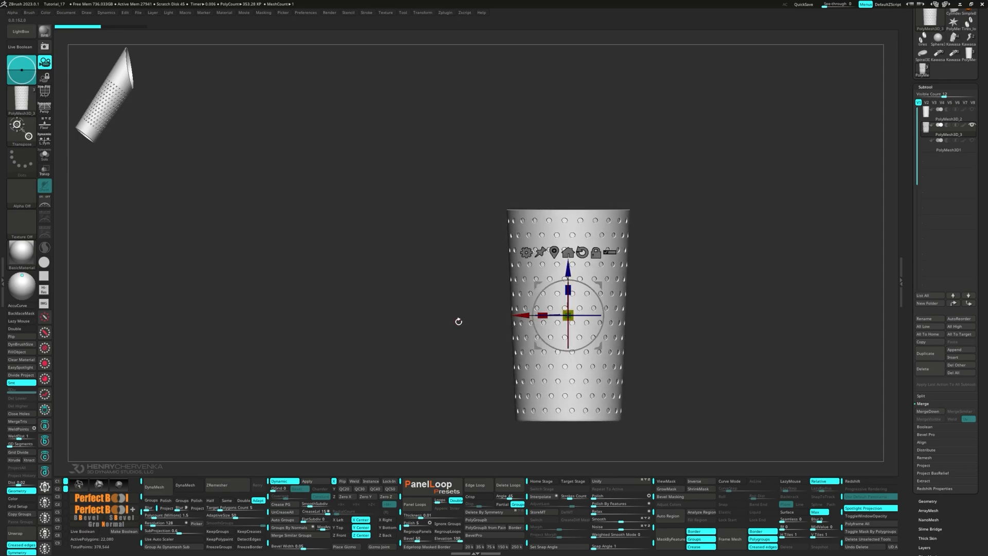
pyautogui.keyDown('alt'); pyautogui.moveTo(434, 378); pyautogui.dragTo(570, 371, button='right'); pyautogui.keyUp('alt')
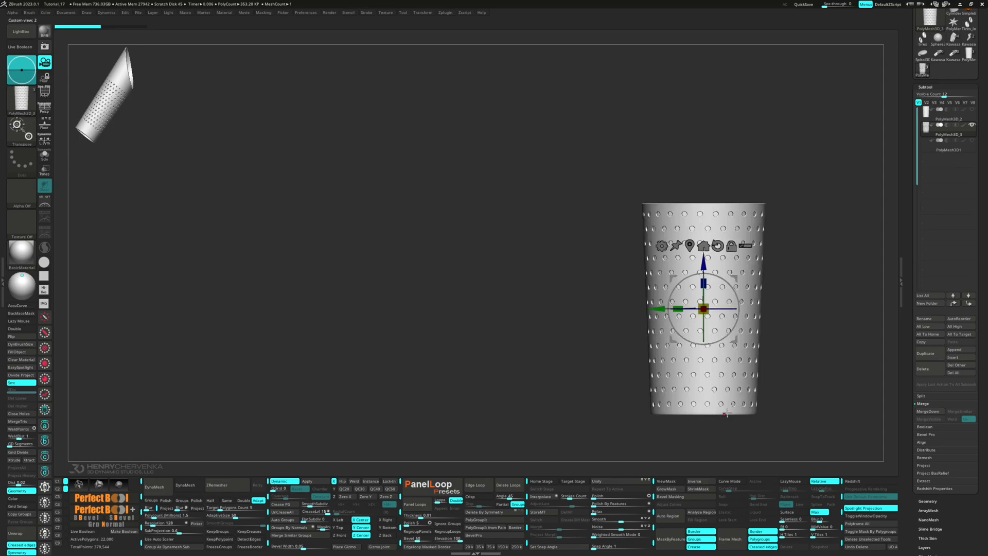
pyautogui.keyDown('alt'); pyautogui.moveTo(735, 337); pyautogui.dragTo(789, 435); pyautogui.keyUp('alt')
pyautogui.moveTo(814, 287); pyautogui.dragTo(788, 259)
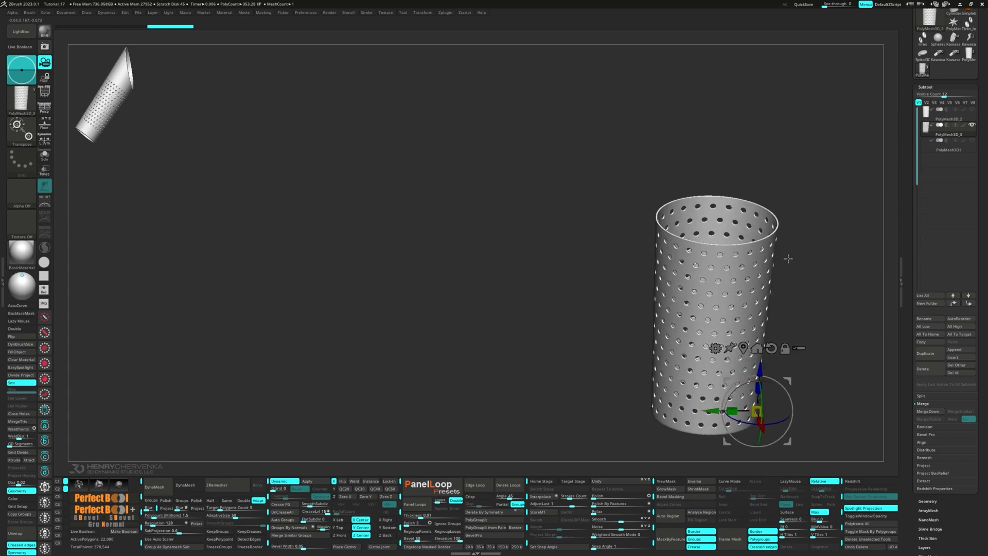
# - Isolate the tube's upper rim with the Transpose polygon action targeting Polyloop
pyautogui.press('q')
pyautogui.scroll(5, 774, 233)
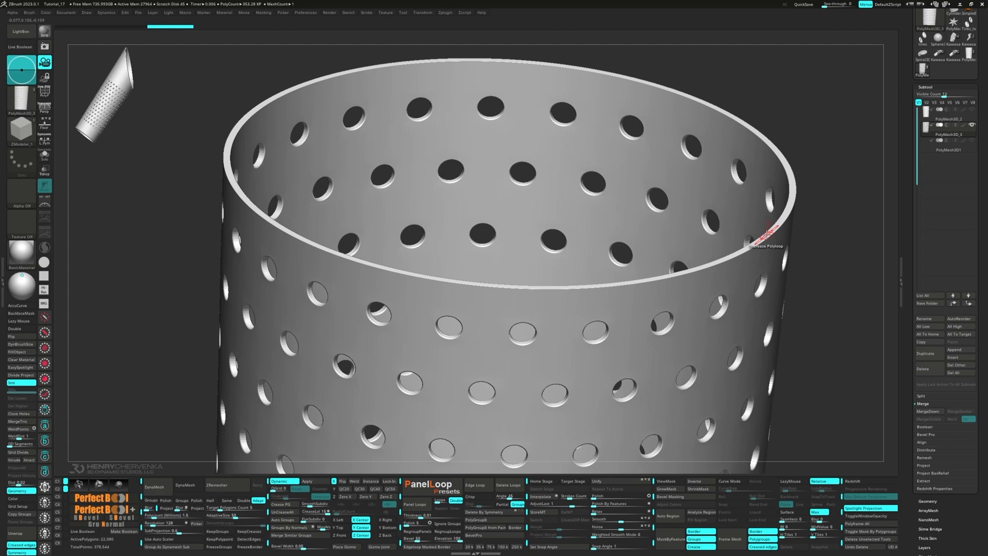
pyautogui.press('space')
pyautogui.click(824, 275)
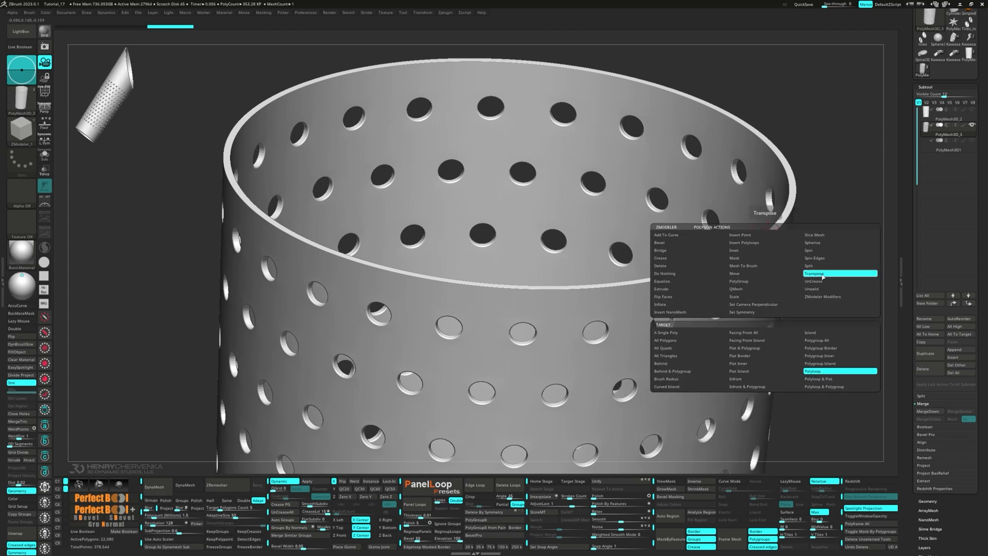
pyautogui.scroll(4, 731, 271)
pyautogui.click(714, 240)
# - Center the gizmo on the unmasked upper rim, show the polyframe, and extrude the rim upward along Z
pyautogui.scroll(-8, 714, 240)
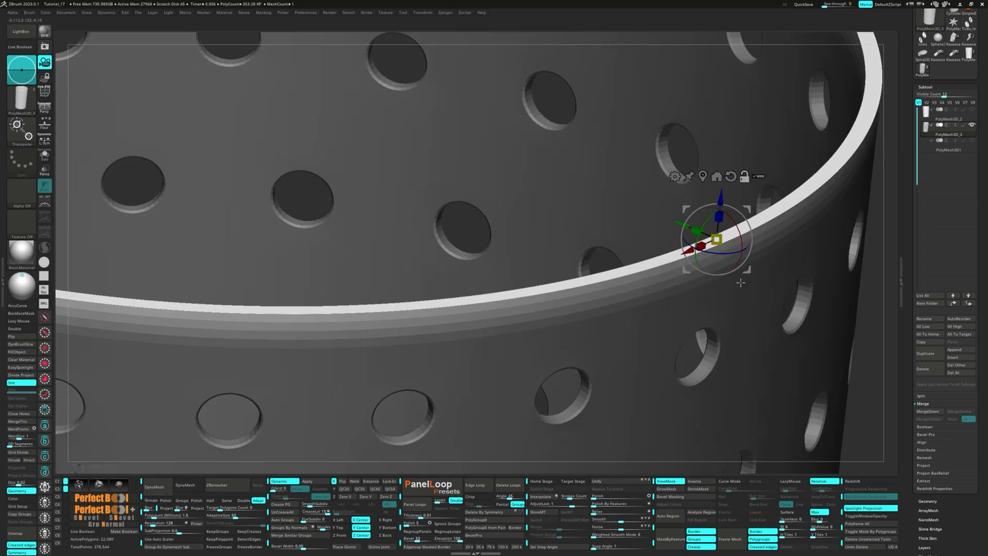
pyautogui.moveTo(612, 264); pyautogui.dragTo(628, 258, button='right')
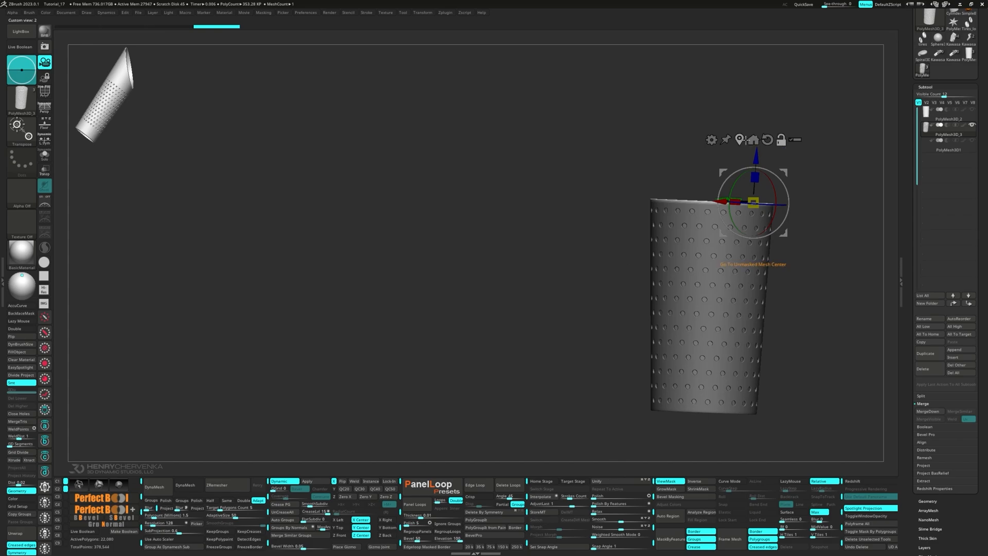
pyautogui.click(739, 139)
pyautogui.hotkey('shift', 'f')
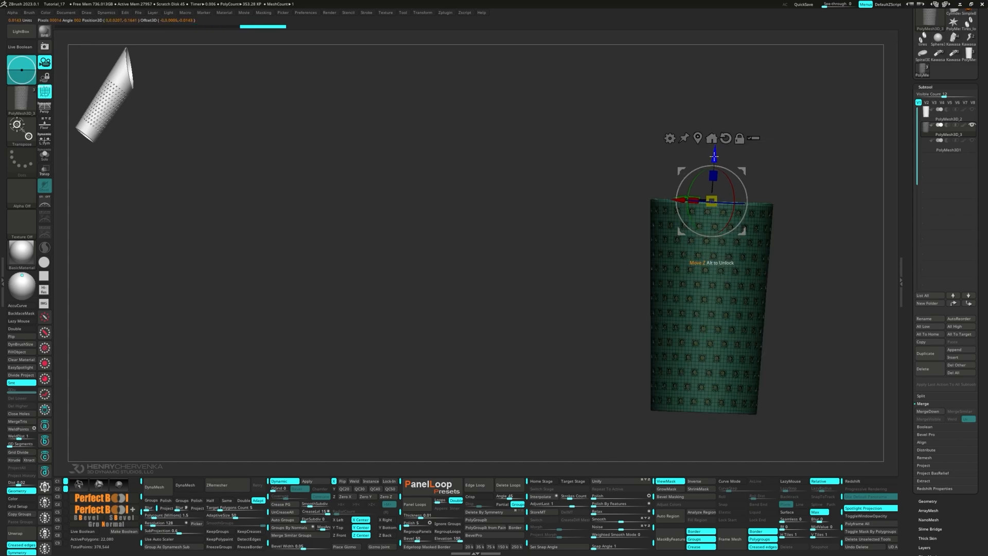
pyautogui.moveTo(714, 156); pyautogui.dragTo(715, 136)
# - Rotate the upper rim about its side edge to form a steeply slanted opening, and raise it slightly
pyautogui.moveTo(712, 180); pyautogui.dragTo(773, 185)
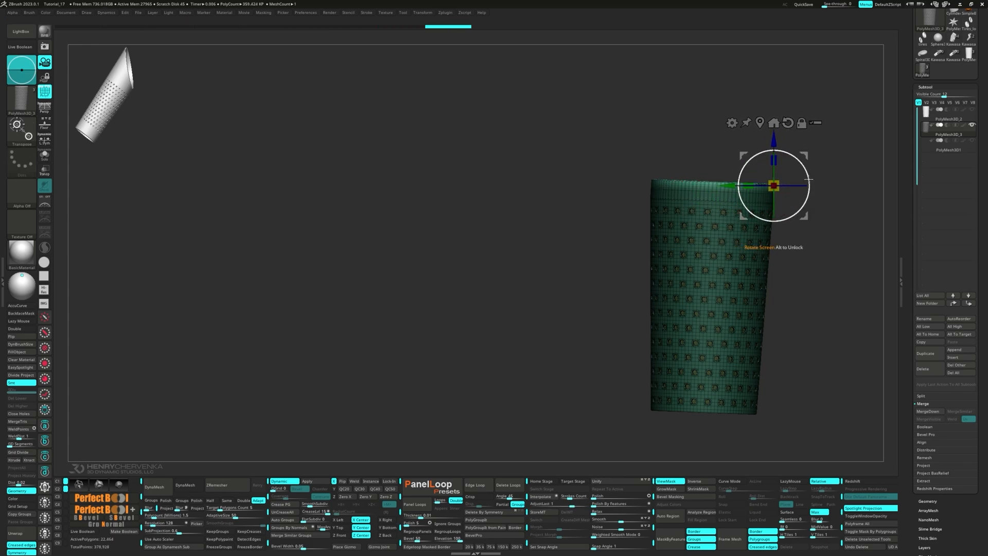
pyautogui.moveTo(808, 179); pyautogui.dragTo(744, 149)
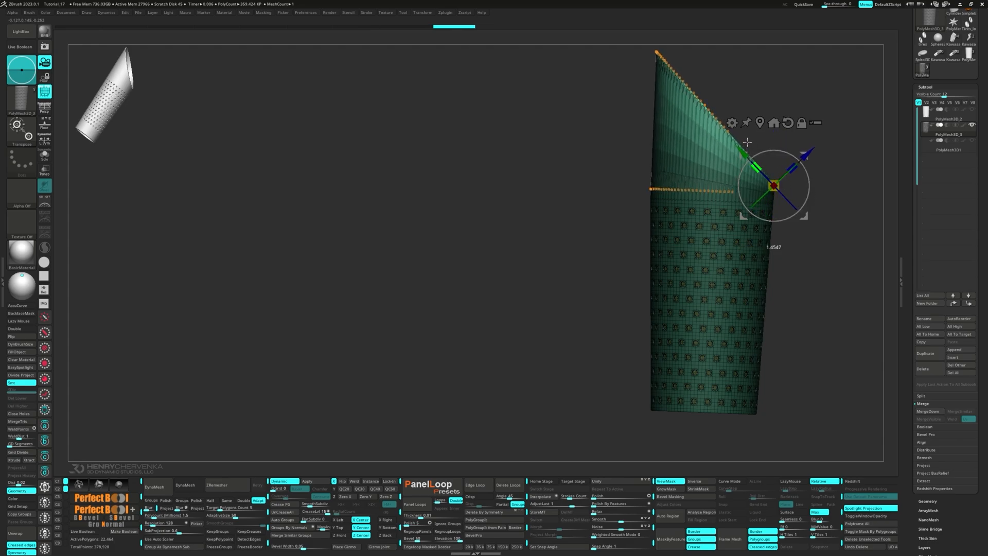
pyautogui.keyDown('shift'); pyautogui.moveTo(819, 219); pyautogui.dragTo(811, 218); pyautogui.keyUp('shift')
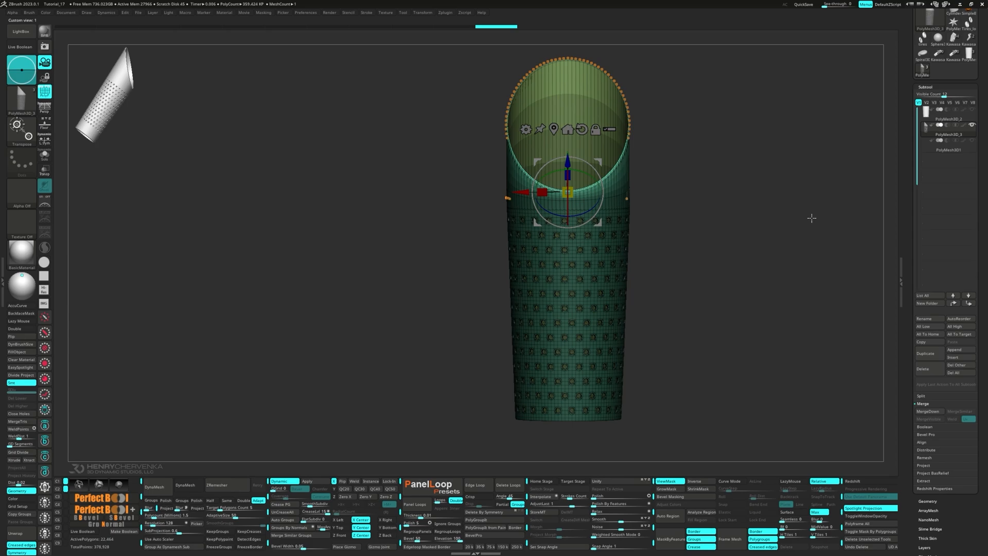
pyautogui.moveTo(597, 223); pyautogui.dragTo(599, 215)
pyautogui.hotkey('ctrl', 'z')
pyautogui.moveTo(568, 146); pyautogui.dragTo(568, 137)
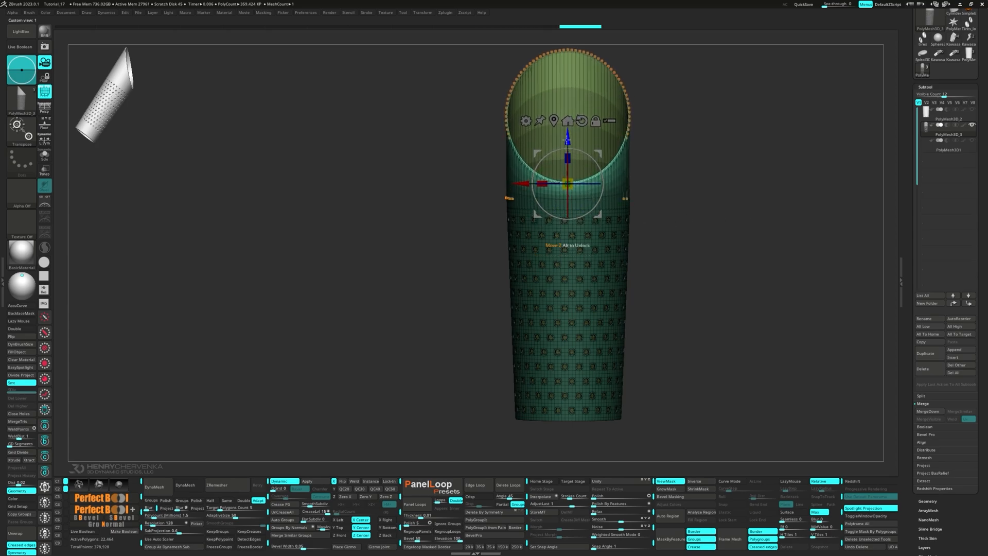
# - Isolate the bottom rim with Transpose Polyloop, extrude it downward to lengthen the tube, and clear the mask
pyautogui.moveTo(472, 438)
pyautogui.keyDown('ctrl'); pyautogui.mouseDown()
pyautogui.moveTo(532, 450)
pyautogui.moveTo(569, 319)
pyautogui.mouseUp(); pyautogui.keyUp('ctrl')
pyautogui.press('q')
pyautogui.keyDown('ctrl'); pyautogui.moveTo(590, 162); pyautogui.dragTo(566, 226, button='right'); pyautogui.keyUp('ctrl')
pyautogui.click(564, 160)
pyautogui.keyDown('shift'); pyautogui.moveTo(566, 226); pyautogui.dragTo(567, 269, button='right'); pyautogui.keyUp('shift')
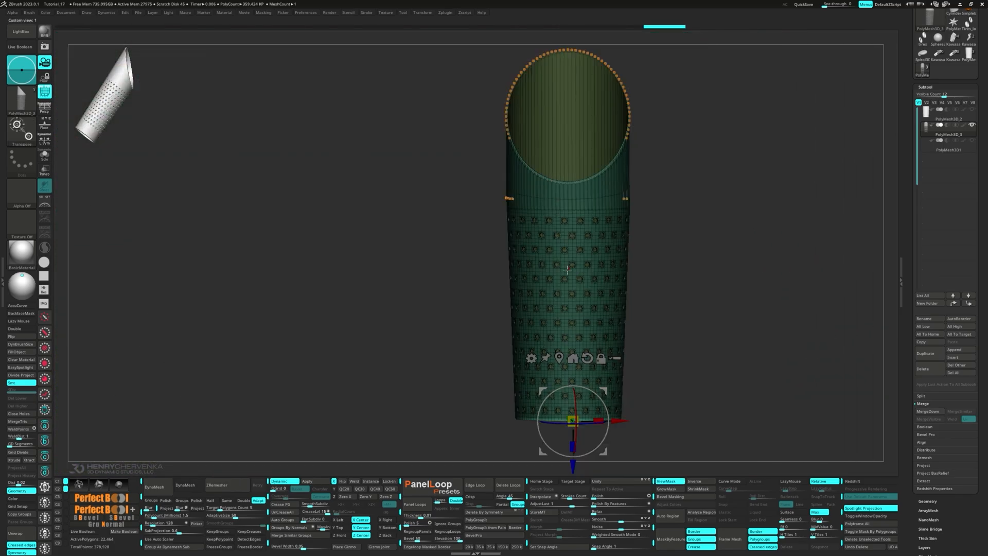
pyautogui.moveTo(574, 372); pyautogui.dragTo(573, 403)
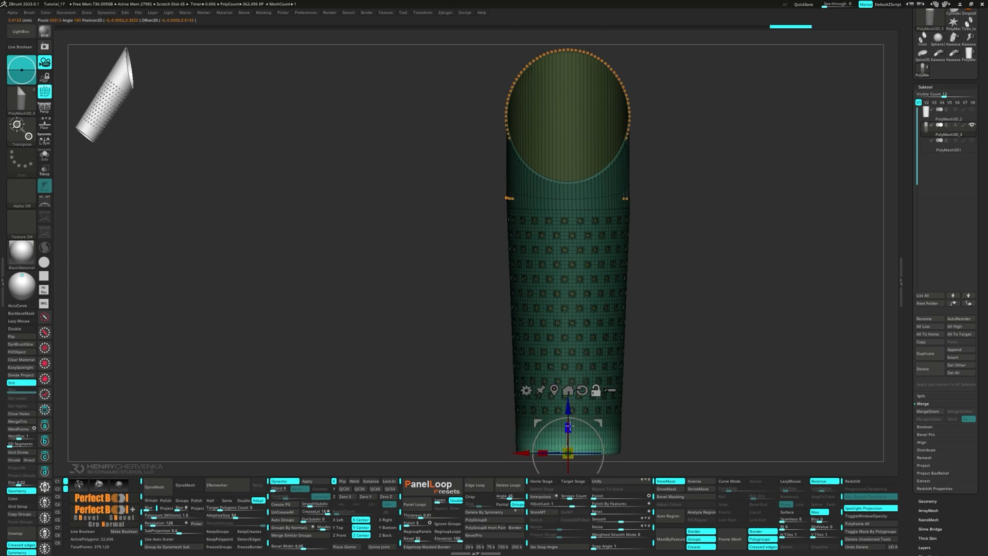
pyautogui.moveTo(488, 355); pyautogui.dragTo(448, 296, button='right')
pyautogui.keyDown('ctrl'); pyautogui.moveTo(449, 296); pyautogui.dragTo(450, 288); pyautogui.keyUp('ctrl')
# - Apply UnCrease with the Polyloop target to the band where the slanted extension meets the perforated wall
pyautogui.moveTo(449, 288); pyautogui.dragTo(582, 226, button='right')
pyautogui.keyDown('ctrl'); pyautogui.moveTo(476, 291); pyautogui.dragTo(486, 276, button='right'); pyautogui.keyUp('ctrl')
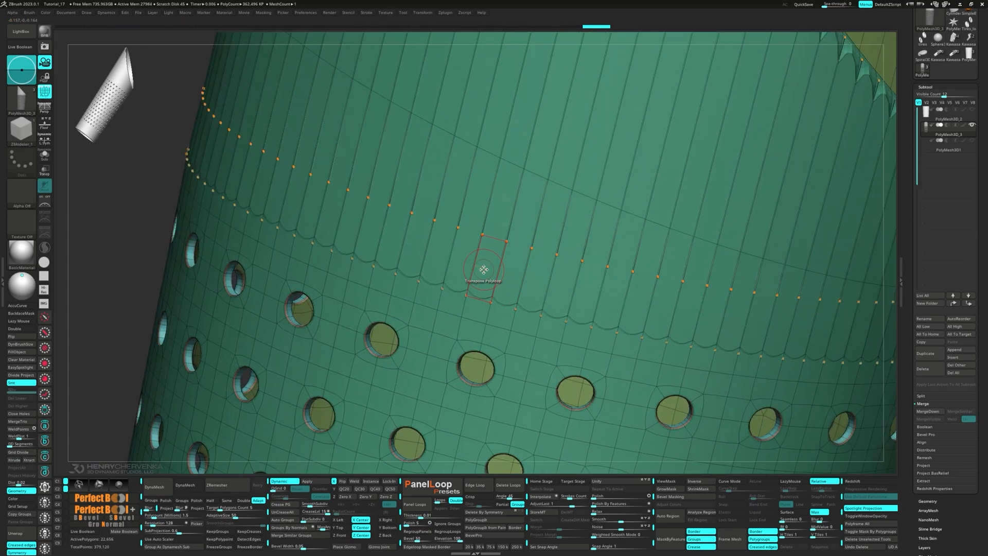
pyautogui.press('space')
pyautogui.click(543, 313)
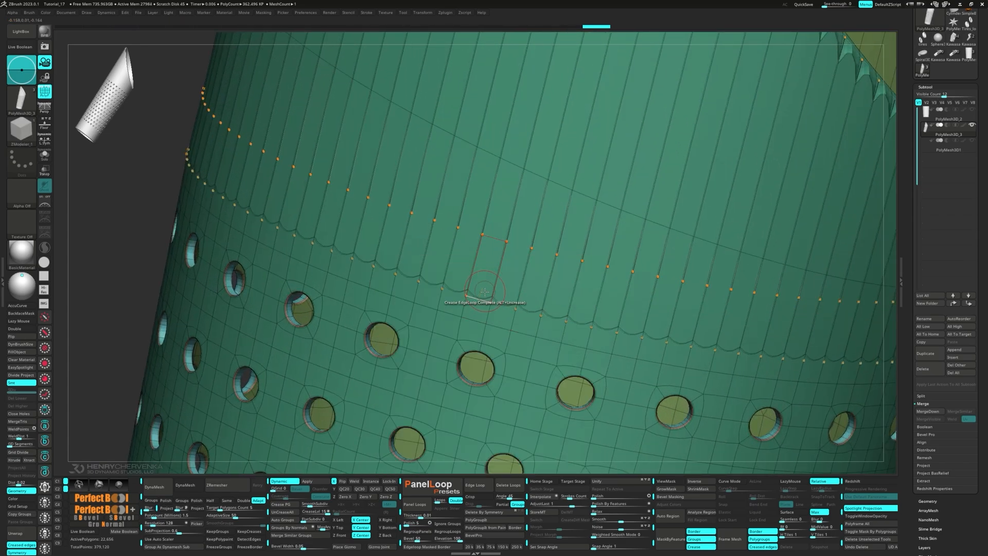
pyautogui.click(482, 266)
# - Crease the polyloop of the slanted opening's rim
pyautogui.keyDown('ctrl'); pyautogui.moveTo(567, 239); pyautogui.dragTo(551, 275, button='right'); pyautogui.keyUp('ctrl')
pyautogui.press('space')
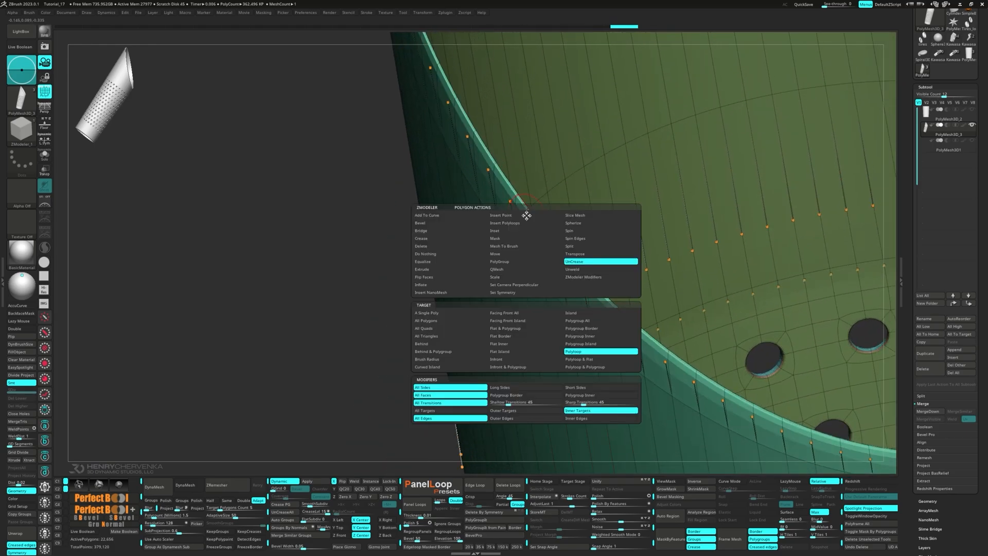
pyautogui.click(437, 241)
pyautogui.click(529, 221)
# - Crease the bottom rim's polyloop with the subdivision preview off, then restore the preview and hide the polyframe
pyautogui.keyDown('ctrl'); pyautogui.moveTo(570, 275); pyautogui.dragTo(288, 67, button='right'); pyautogui.keyUp('ctrl')
pyautogui.moveTo(550, 360); pyautogui.dragTo(558, 242, button='right')
pyautogui.hotkey('shift', 'd')
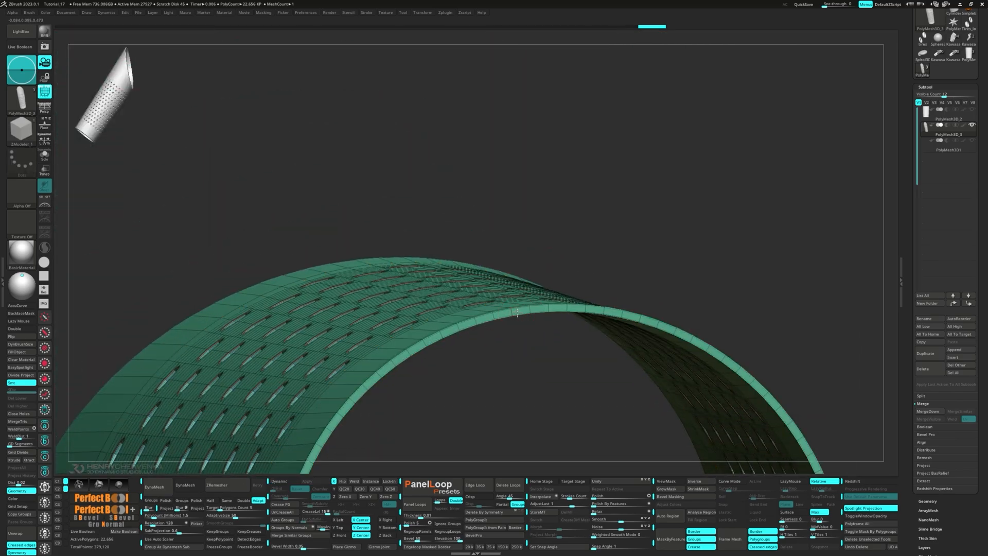
pyautogui.click(517, 312)
pyautogui.press('d')
pyautogui.keyDown('ctrl'); pyautogui.moveTo(517, 312); pyautogui.dragTo(398, 220, button='right'); pyautogui.keyUp('ctrl')
pyautogui.hotkey('shift', 'f')
pyautogui.moveTo(337, 195); pyautogui.dragTo(373, 173, button='right')
pyautogui.press('space')
pyautogui.click(413, 199)
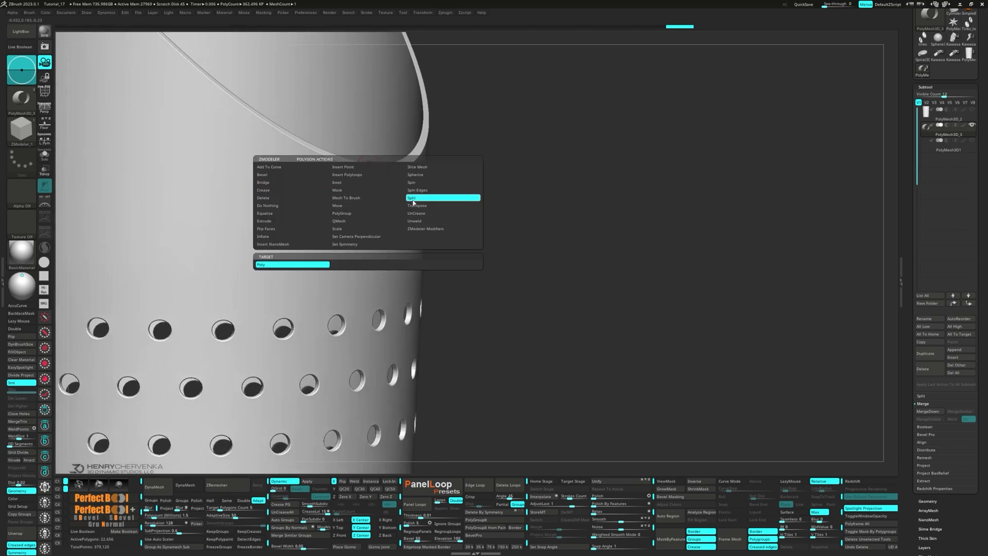
pyautogui.click(414, 204)
pyautogui.keyDown('ctrl'); pyautogui.moveTo(404, 206); pyautogui.dragTo(424, 198, button='right'); pyautogui.keyUp('ctrl')
pyautogui.click(393, 160)
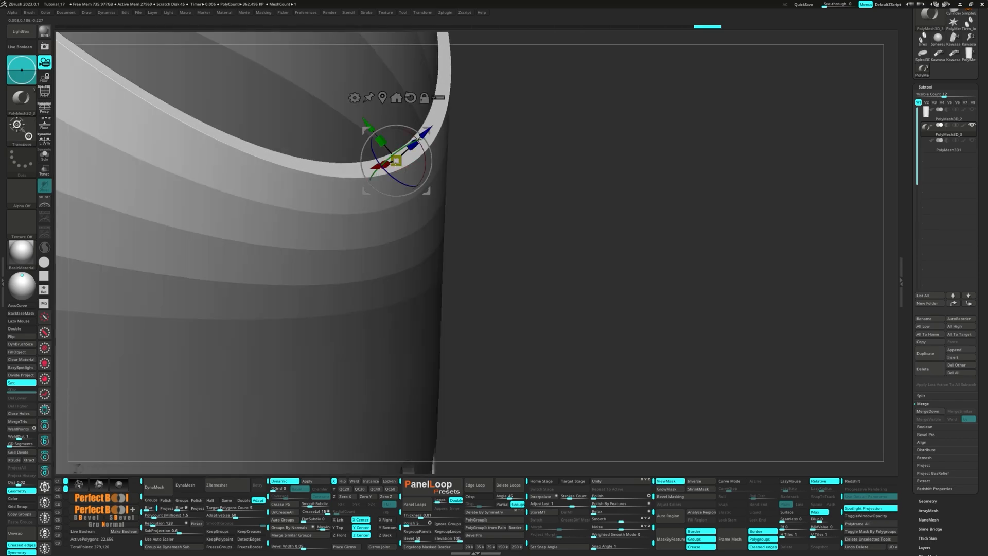
pyautogui.moveTo(395, 168); pyautogui.dragTo(391, 193, button='right')
pyautogui.keyDown('ctrl'); pyautogui.moveTo(391, 193); pyautogui.dragTo(370, 255, button='right'); pyautogui.keyUp('ctrl')
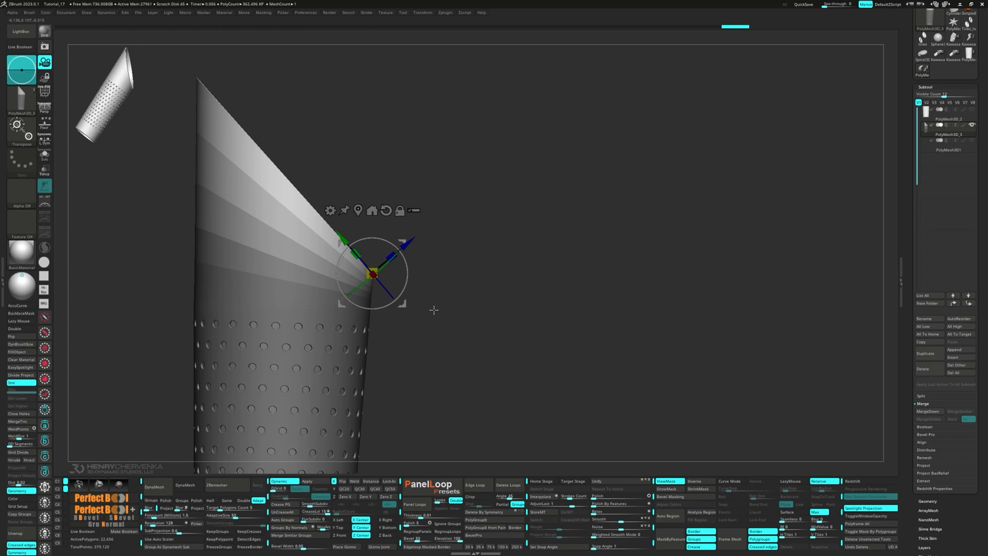
pyautogui.keyDown('ctrl'); pyautogui.moveTo(434, 310); pyautogui.dragTo(449, 335); pyautogui.keyUp('ctrl')
# - Show the polyframe and insert multiple edge loops across the outer wall of the slanted extension
pyautogui.press('q')
pyautogui.hotkey('shift', 'f')
pyautogui.press('space')
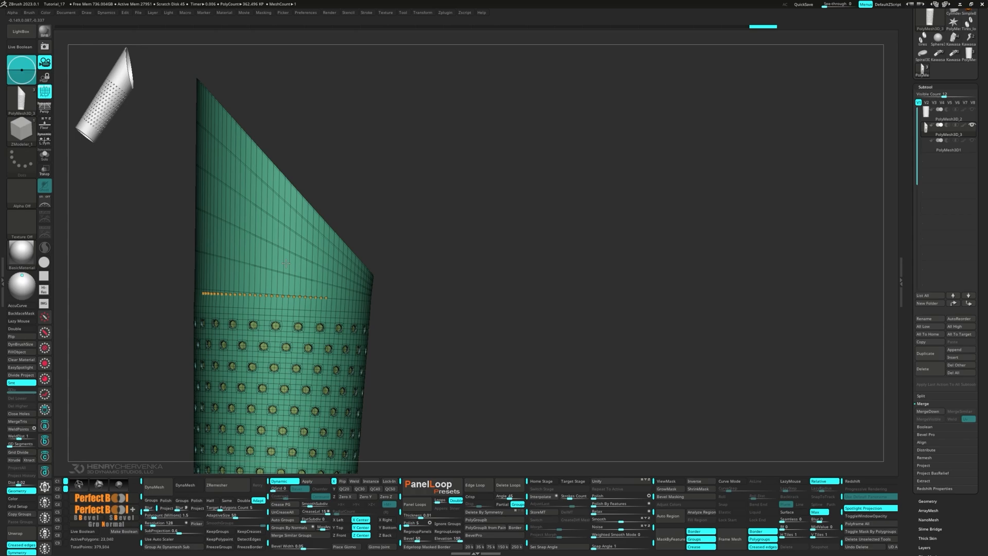
pyautogui.keyDown('ctrl'); pyautogui.moveTo(307, 284); pyautogui.dragTo(331, 252, button='right'); pyautogui.keyUp('ctrl')
pyautogui.press('space')
pyautogui.click(241, 322)
# - Mask all but the tube's bottom end, center the gizmo on it, slightly adjust its shape, and clear the mask
pyautogui.moveTo(332, 252); pyautogui.dragTo(316, 443, button='right')
pyautogui.keyDown('alt'); pyautogui.moveTo(316, 442); pyautogui.dragTo(400, 335, button='right'); pyautogui.keyUp('alt')
pyautogui.keyDown('ctrl'); pyautogui.moveTo(400, 335); pyautogui.dragTo(355, 340, button='right'); pyautogui.keyUp('ctrl')
pyautogui.moveTo(230, 341)
pyautogui.keyDown('ctrl'); pyautogui.mouseDown()
pyautogui.moveTo(451, 332)
pyautogui.moveTo(155, 290)
pyautogui.moveTo(154, 298)
pyautogui.mouseUp(); pyautogui.keyUp('ctrl')
pyautogui.keyDown('ctrl'); pyautogui.click(365, 374); pyautogui.keyUp('ctrl')
pyautogui.press('w')
pyautogui.keyDown('alt'); pyautogui.click(362, 250); pyautogui.keyUp('alt')
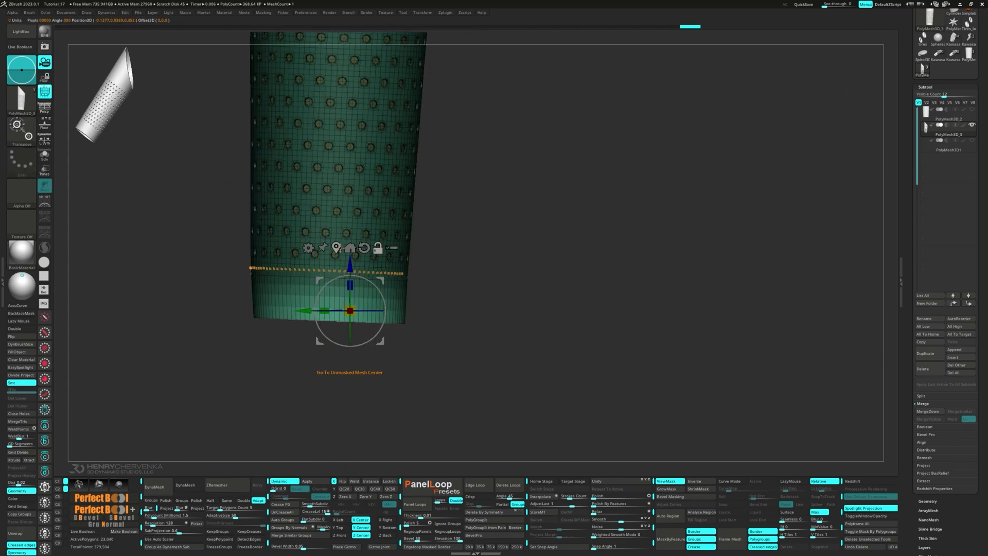
pyautogui.keyDown('alt'); pyautogui.click(335, 249); pyautogui.keyUp('alt')
pyautogui.moveTo(347, 292); pyautogui.dragTo(349, 293)
pyautogui.keyDown('alt'); pyautogui.moveTo(284, 325); pyautogui.dragTo(364, 327); pyautogui.keyUp('alt')
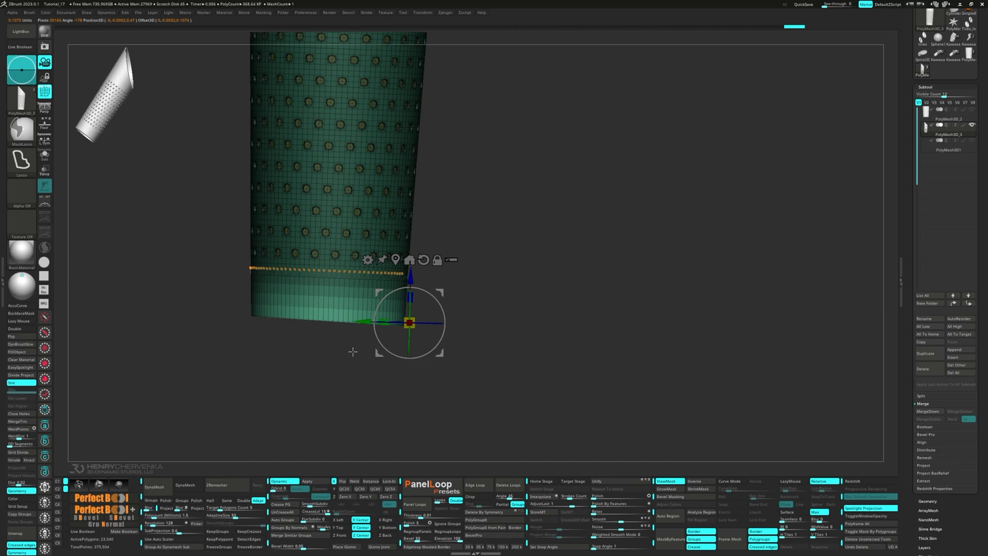
pyautogui.keyDown('ctrl'); pyautogui.moveTo(353, 350); pyautogui.dragTo(355, 351); pyautogui.keyUp('ctrl')
# - Insert multiple edge loops across the outer and inner walls of the bottom extension
pyautogui.press('q')
pyautogui.keyDown('ctrl'); pyautogui.moveTo(355, 351); pyautogui.dragTo(348, 378, button='right'); pyautogui.keyUp('ctrl')
pyautogui.press('space')
pyautogui.click(331, 325)
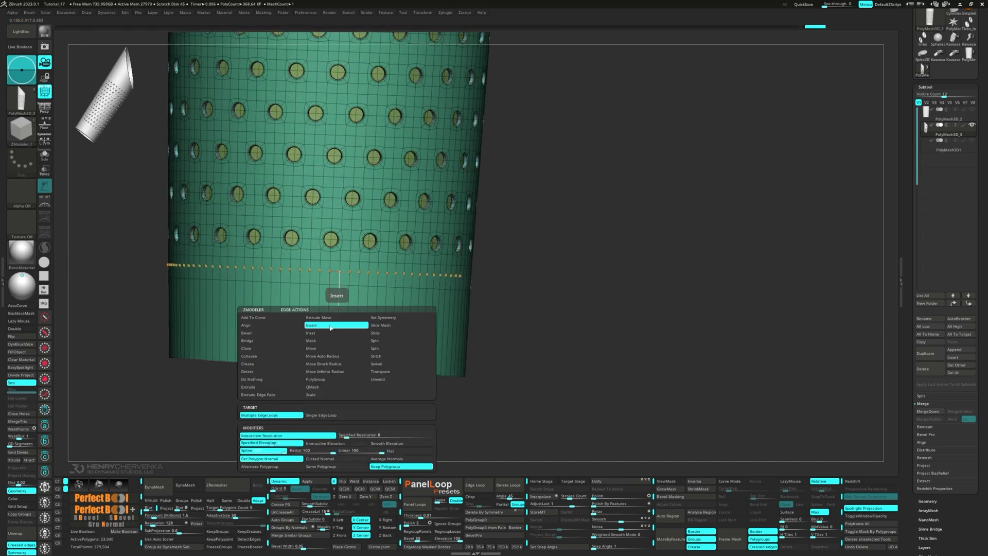
pyautogui.click(337, 343)
pyautogui.moveTo(337, 344); pyautogui.dragTo(378, 307, button='right')
pyautogui.click(306, 381)
# - Insert edge loops on the inner wall of the slanted end, and set the polygon action to Do Nothing
pyautogui.keyDown('ctrl'); pyautogui.moveTo(331, 360); pyautogui.dragTo(310, 360, button='right'); pyautogui.keyUp('ctrl')
pyautogui.click(273, 246)
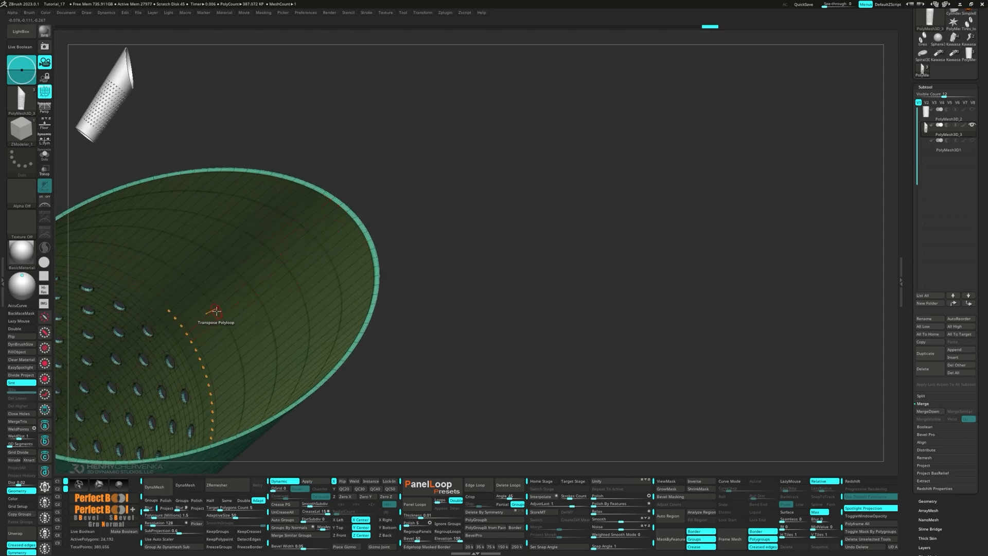
pyautogui.press('space')
pyautogui.click(149, 350)
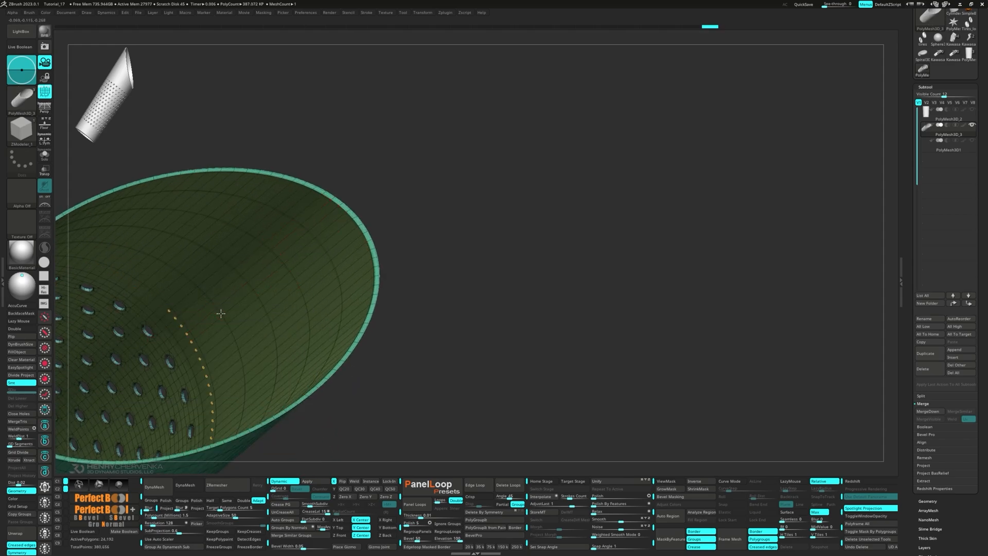
pyautogui.click(221, 314)
pyautogui.keyDown('ctrl'); pyautogui.moveTo(258, 344); pyautogui.dragTo(252, 307, button='right'); pyautogui.keyUp('ctrl')
# - Merge the whole tube into one polygroup, frame it in the view, and turn off the polyframe display
pyautogui.moveTo(252, 306)
pyautogui.mouseDown(button='right')
pyautogui.moveTo(144, 368)
pyautogui.moveTo(193, 324)
pyautogui.moveTo(230, 360)
pyautogui.moveTo(335, 349)
pyautogui.mouseUp(button='right')
pyautogui.press('ctrl')
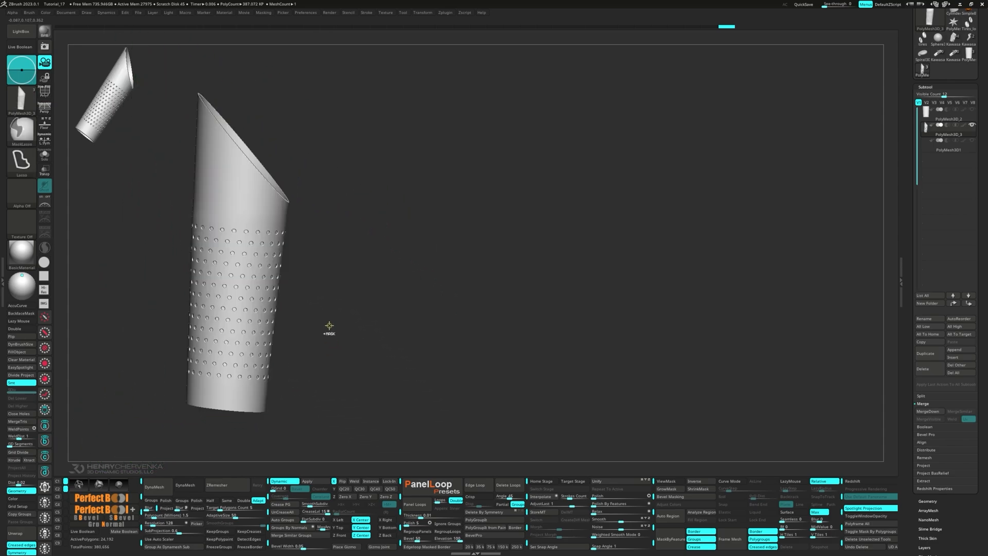
pyautogui.hotkey('shift', 'f')
pyautogui.hotkey('ctrl', 'w')
pyautogui.press('f')
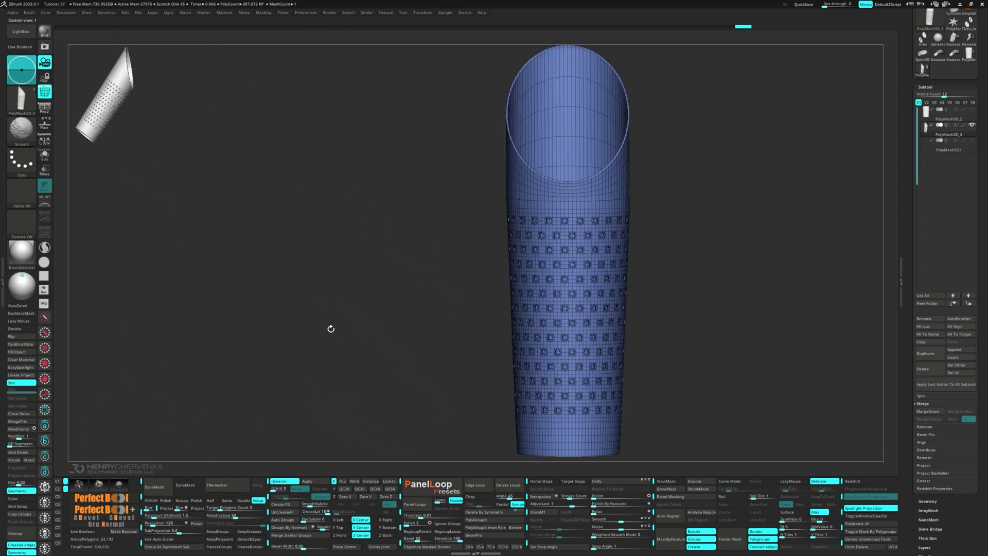
pyautogui.hotkey('shift', 'f')
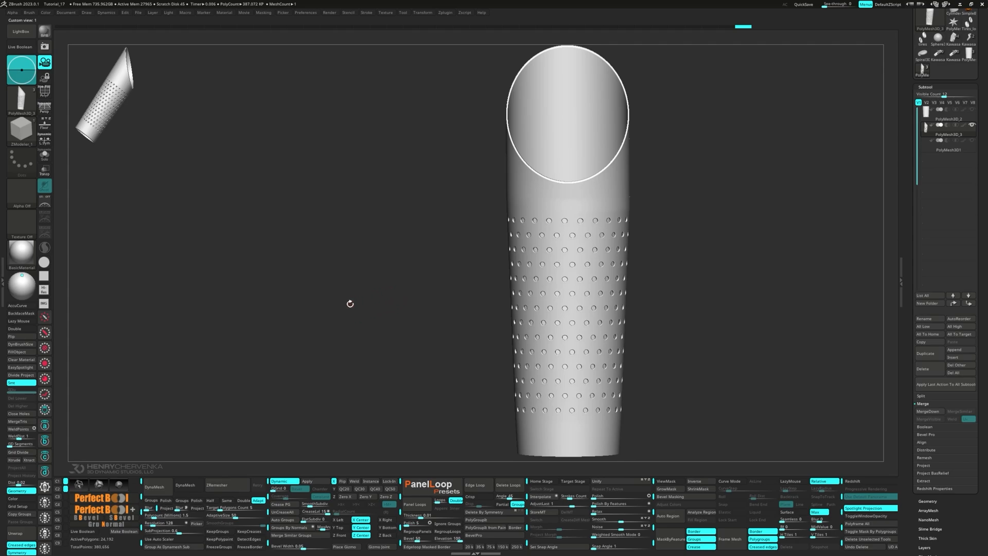
pyautogui.moveTo(320, 301); pyautogui.dragTo(342, 297, button='right')
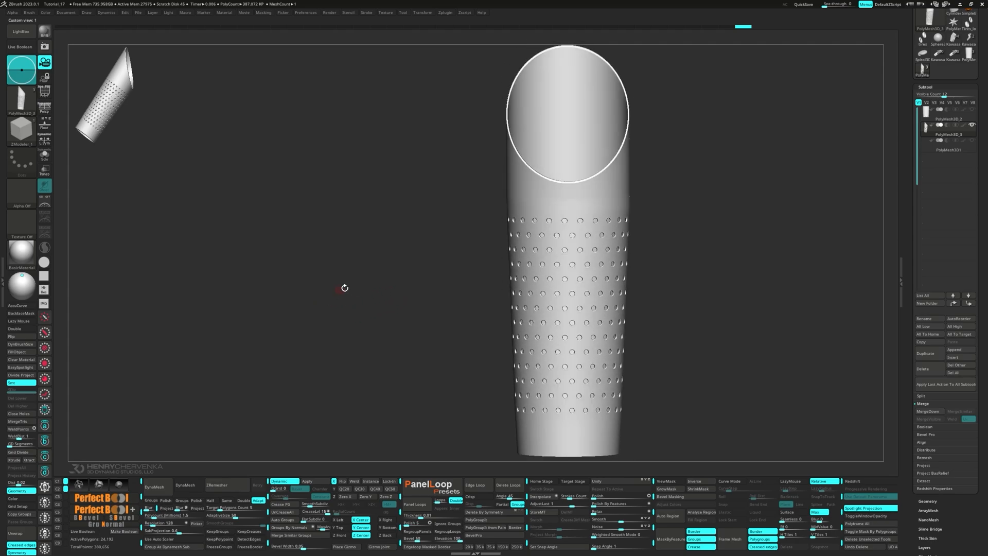
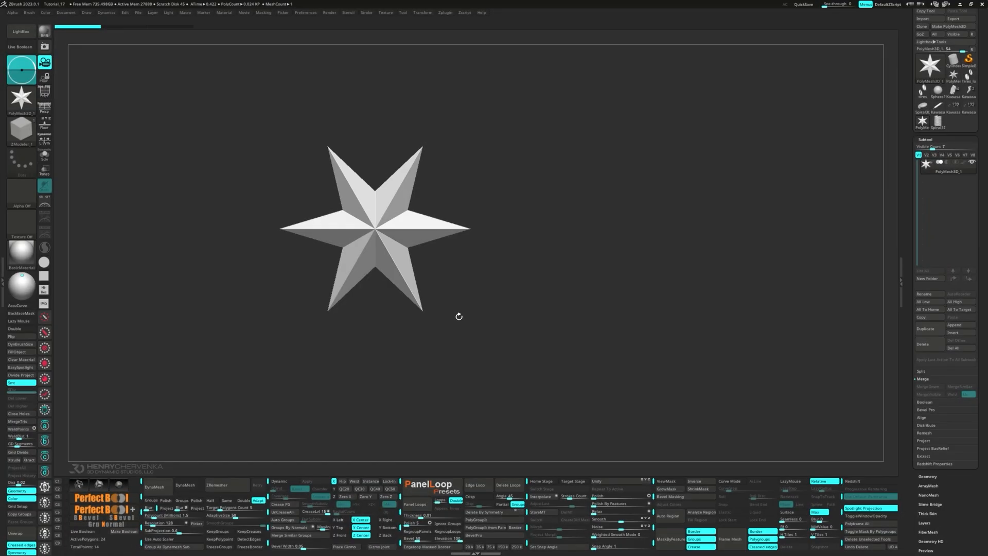
# - Replace the star mesh with a cylinder using the gizmo's customize options, and turn on the polyframe display
pyautogui.press('w')
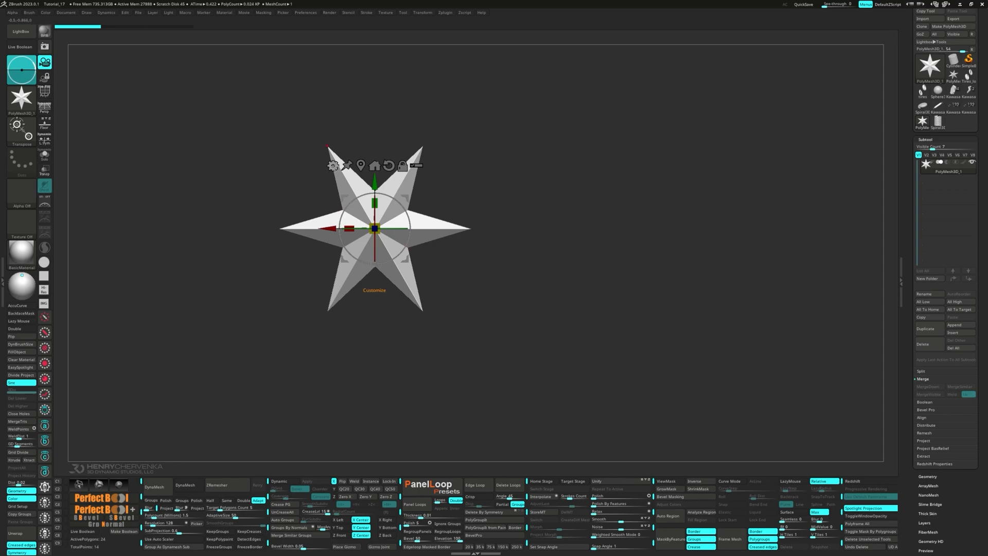
pyautogui.click(335, 169)
pyautogui.click(370, 168)
pyautogui.hotkey('shift', 'f')
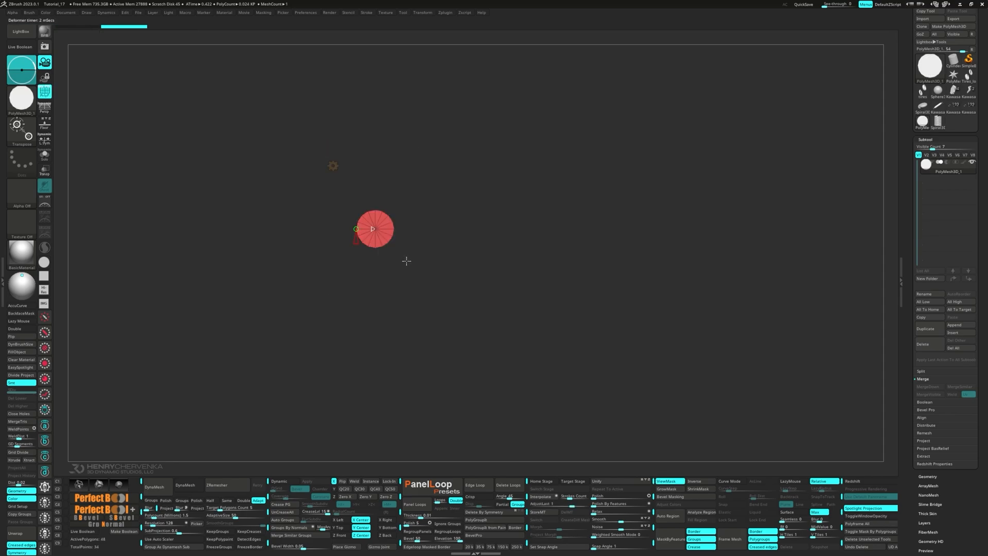
pyautogui.moveTo(423, 233); pyautogui.dragTo(427, 267)
pyautogui.press('w')
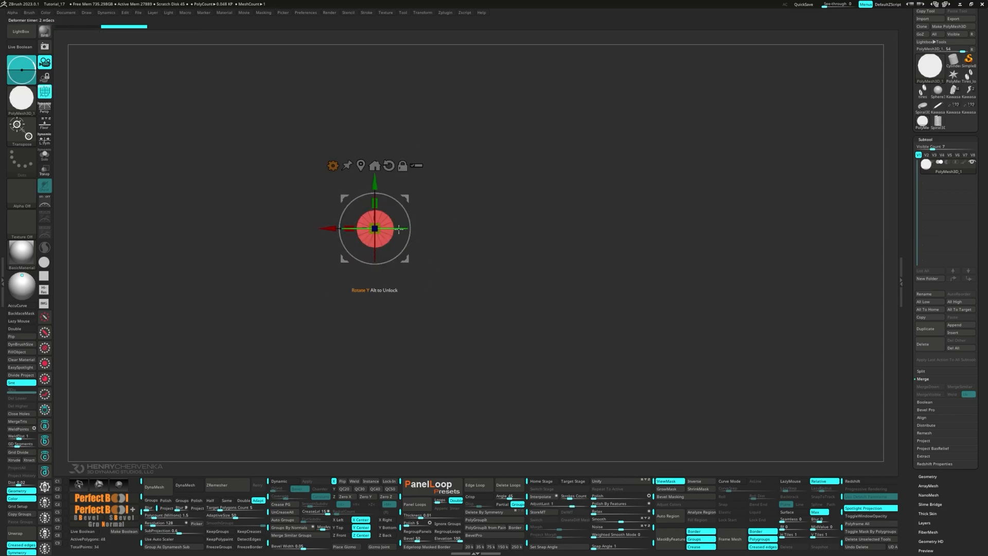
# - Rotate the cylinder about its Y axis and stretch it lengthwise into a long rod
pyautogui.moveTo(396, 230); pyautogui.dragTo(453, 226)
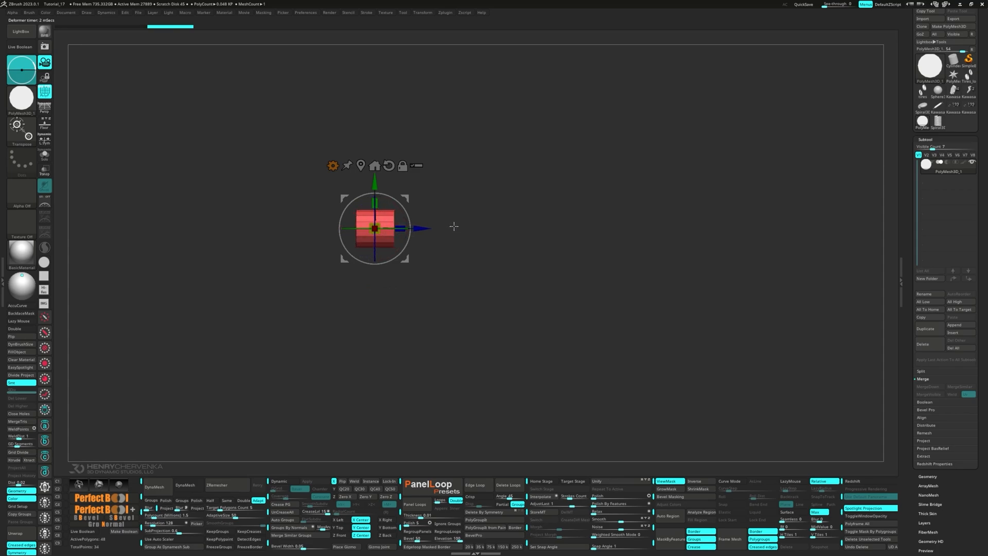
pyautogui.moveTo(461, 302); pyautogui.dragTo(397, 380)
pyautogui.keyDown('alt'); pyautogui.moveTo(446, 268); pyautogui.dragTo(628, 336); pyautogui.keyUp('alt')
pyautogui.moveTo(544, 283); pyautogui.dragTo(523, 202)
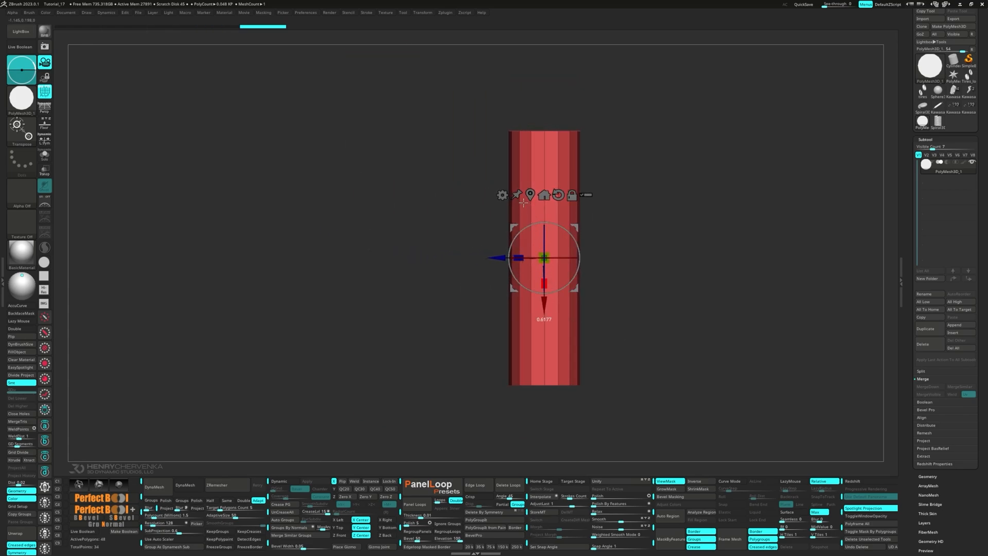
pyautogui.keyDown('alt'); pyautogui.moveTo(600, 225); pyautogui.dragTo(602, 232); pyautogui.keyUp('alt')
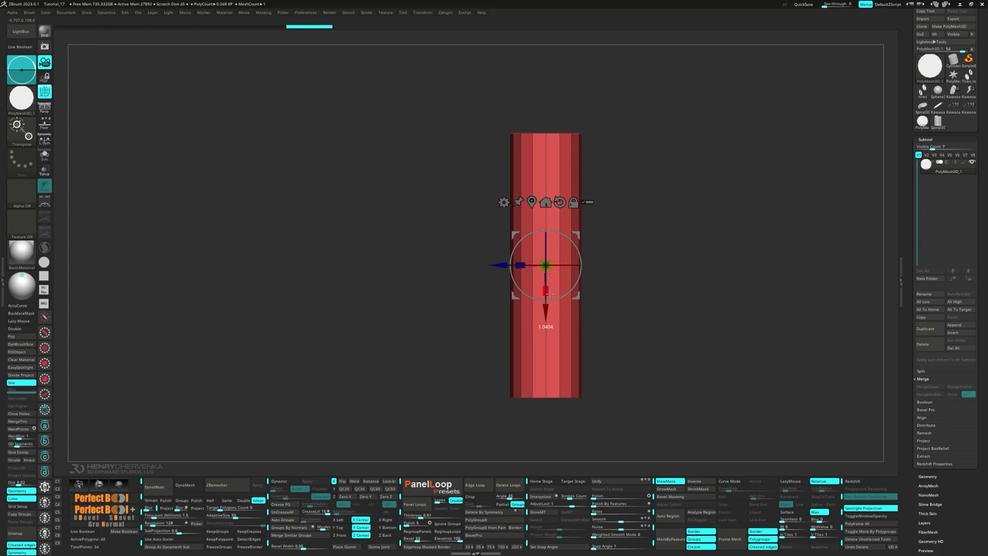
# - Mirror and weld the long cylinder, and turn on dynamic subdivision
pyautogui.click(355, 481)
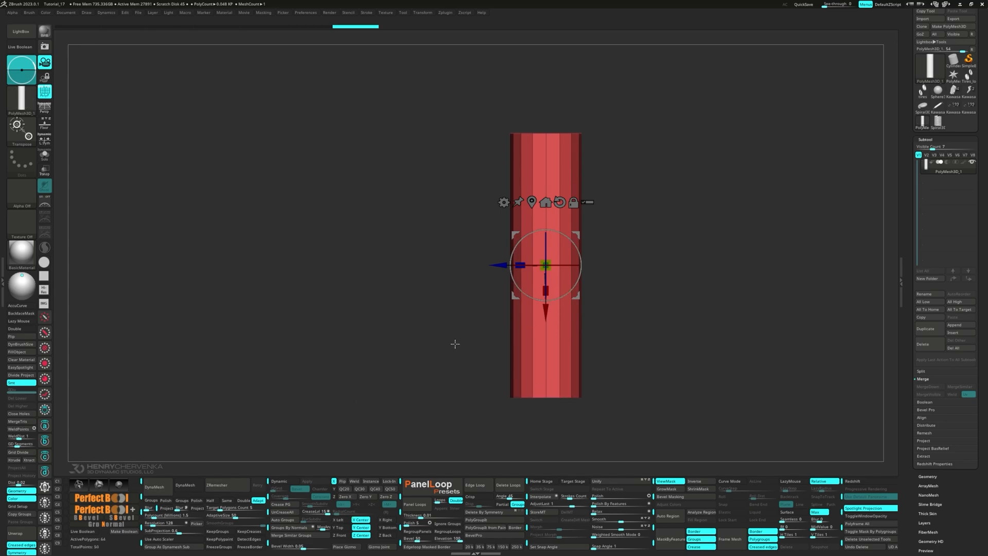
pyautogui.keyDown('alt'); pyautogui.moveTo(454, 343); pyautogui.dragTo(251, 329); pyautogui.keyUp('alt')
pyautogui.press('d')
pyautogui.press('q')
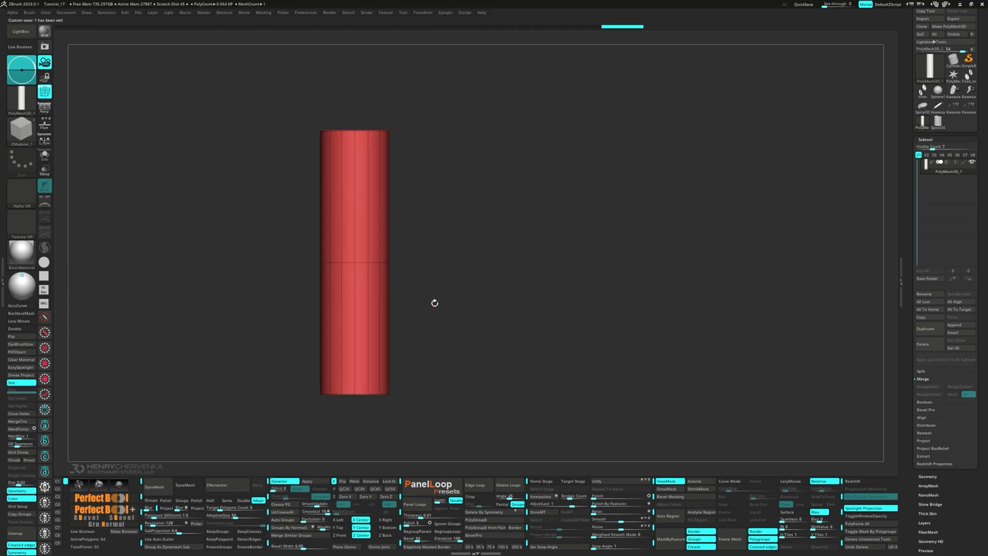
# - Form a narrower neck on the cylinder's upper end by scaling and raising the unmasked cap section
pyautogui.moveTo(434, 302); pyautogui.dragTo(361, 251)
pyautogui.press('w')
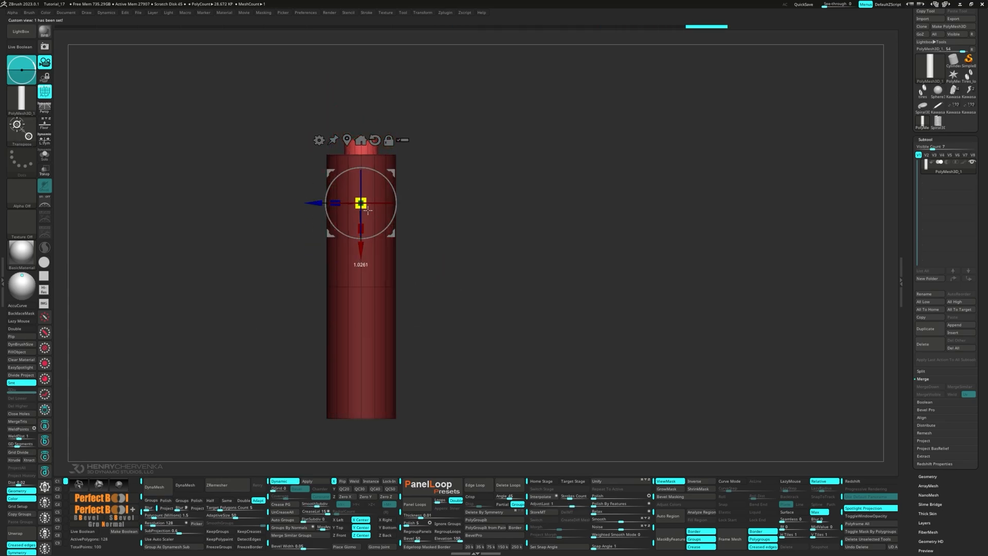
pyautogui.moveTo(368, 210)
pyautogui.mouseDown()
pyautogui.moveTo(394, 227)
pyautogui.moveTo(366, 200)
pyautogui.mouseUp()
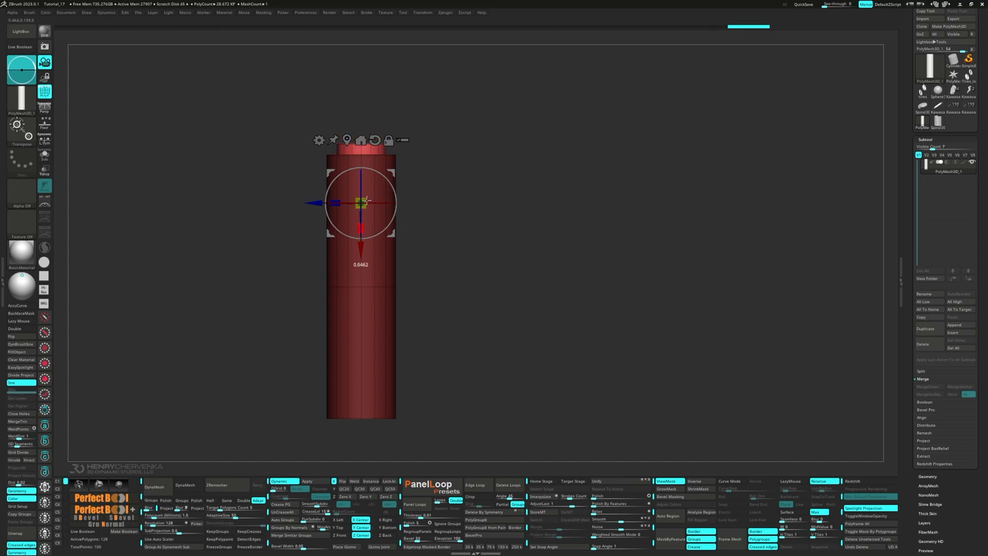
pyautogui.moveTo(361, 252); pyautogui.dragTo(604, 177)
pyautogui.moveTo(546, 127); pyautogui.dragTo(563, 133)
pyautogui.moveTo(546, 172); pyautogui.dragTo(546, 113)
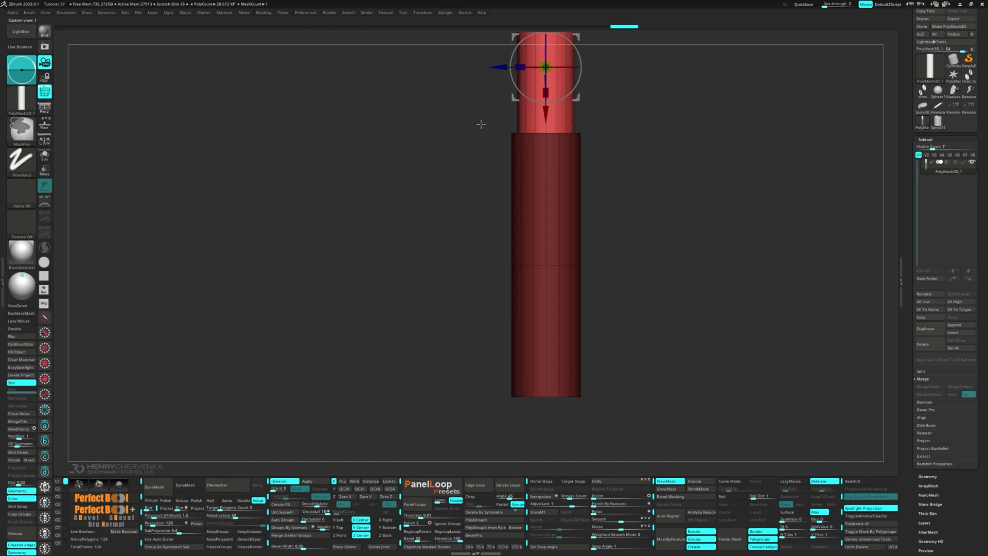
# - Shorten the neck and form a smaller tip above it, masking the rest and recentring the gizmo on the unmasked part
pyautogui.keyDown('ctrl'); pyautogui.moveTo(481, 124); pyautogui.dragTo(597, 148); pyautogui.keyUp('ctrl')
pyautogui.moveTo(545, 115); pyautogui.dragTo(545, 151)
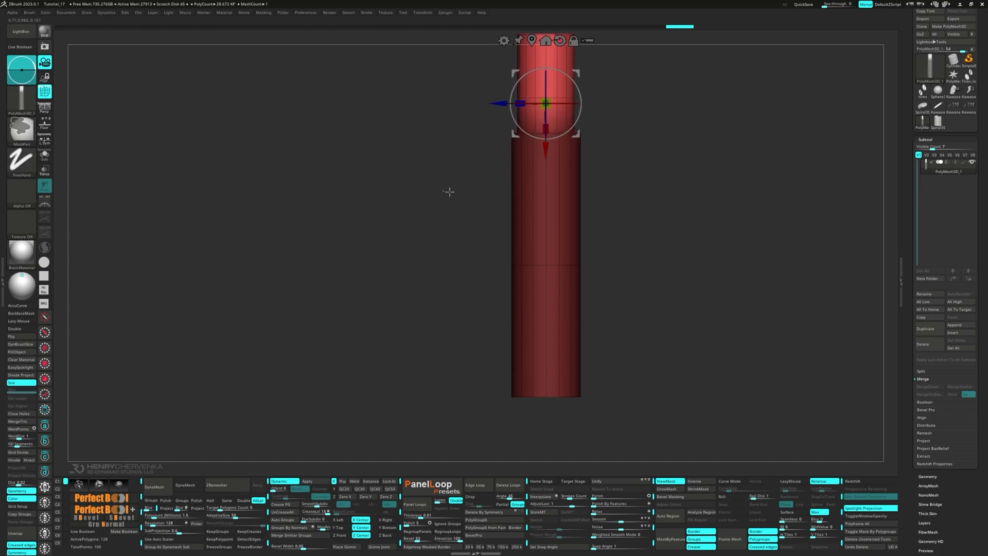
pyautogui.keyDown('ctrl'); pyautogui.moveTo(449, 192); pyautogui.dragTo(606, 76); pyautogui.keyUp('ctrl')
pyautogui.click(532, 41)
pyautogui.moveTo(545, 120); pyautogui.dragTo(546, 174)
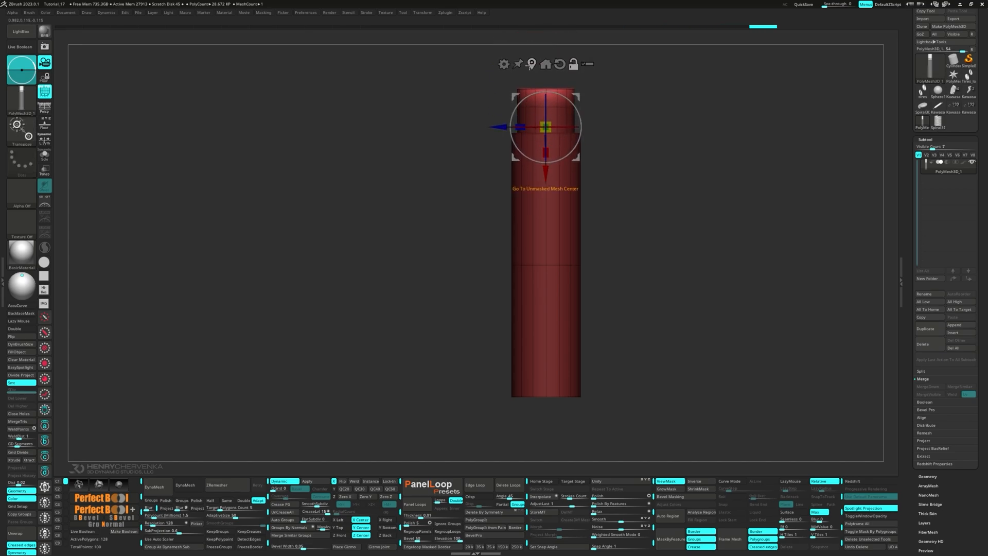
pyautogui.click(532, 65)
pyautogui.moveTo(545, 134); pyautogui.dragTo(544, 119)
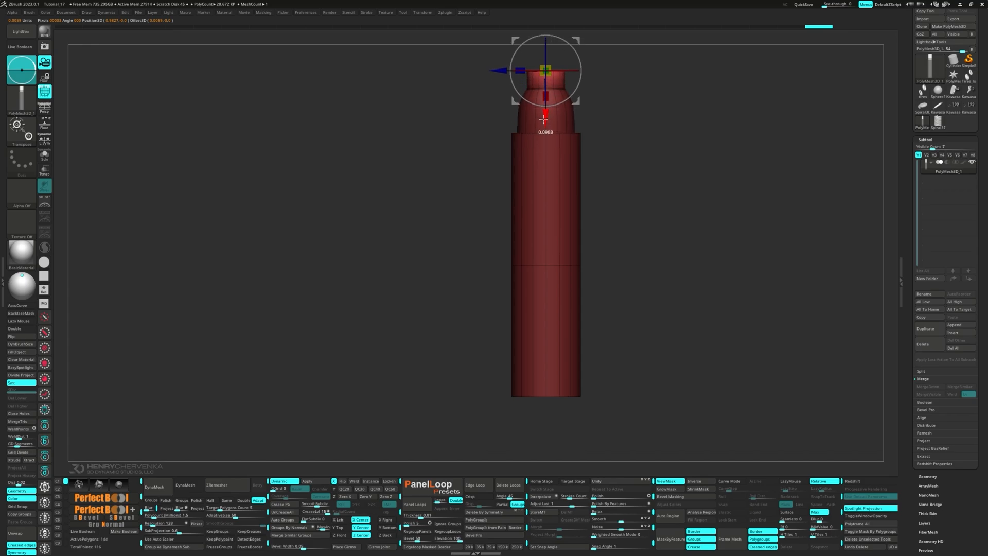
# - Clear the mask and crease the complete edge loop at the shoulder below the tip with ZModeler
pyautogui.keyDown('alt'); pyautogui.moveTo(527, 146); pyautogui.dragTo(326, 210, button='right'); pyautogui.keyUp('alt')
pyautogui.keyDown('ctrl'); pyautogui.moveTo(437, 213); pyautogui.dragTo(447, 222); pyautogui.keyUp('ctrl')
pyautogui.press('q')
pyautogui.moveTo(447, 224); pyautogui.dragTo(437, 252, button='right')
pyautogui.keyDown('ctrl'); pyautogui.moveTo(437, 253); pyautogui.dragTo(412, 288, button='right'); pyautogui.keyUp('ctrl')
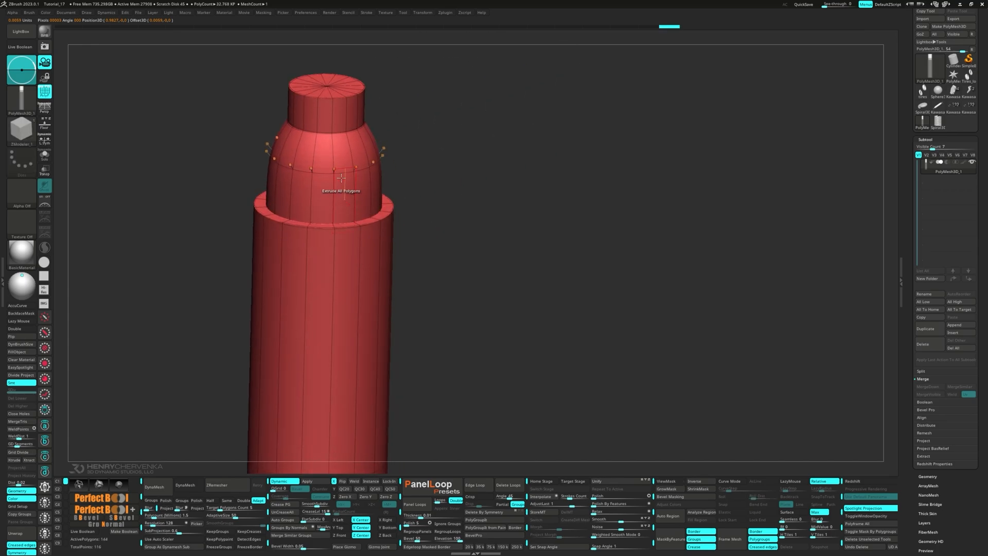
pyautogui.press('space')
pyautogui.click(252, 214)
pyautogui.click(326, 168)
pyautogui.keyDown('alt'); pyautogui.moveTo(326, 169); pyautogui.dragTo(337, 233, button='right'); pyautogui.keyUp('alt')
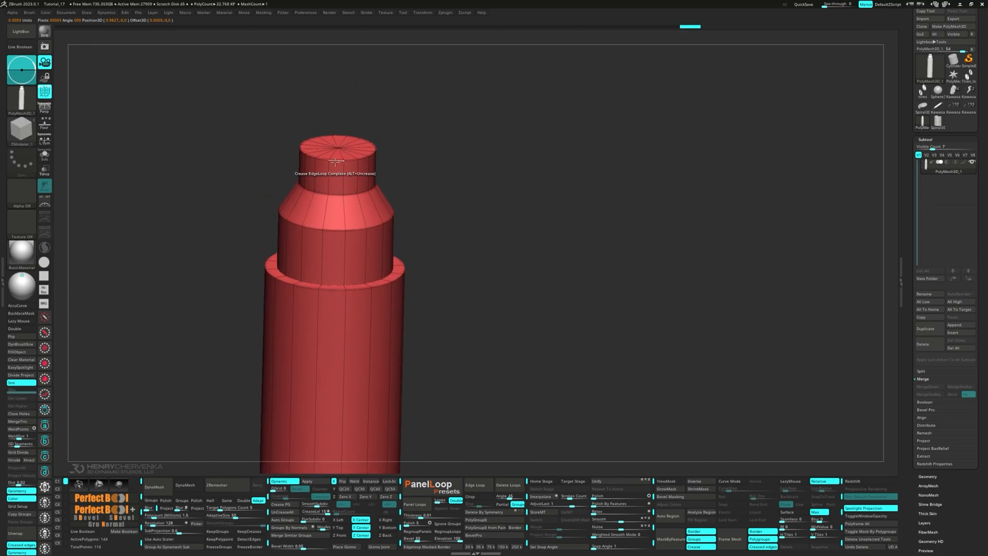
# - Bevel the tip's rim edge loop with dynamic subdivision off, and crease the mesh by polygroups
pyautogui.hotkey('shift', 'd')
pyautogui.press('space')
pyautogui.click(253, 184)
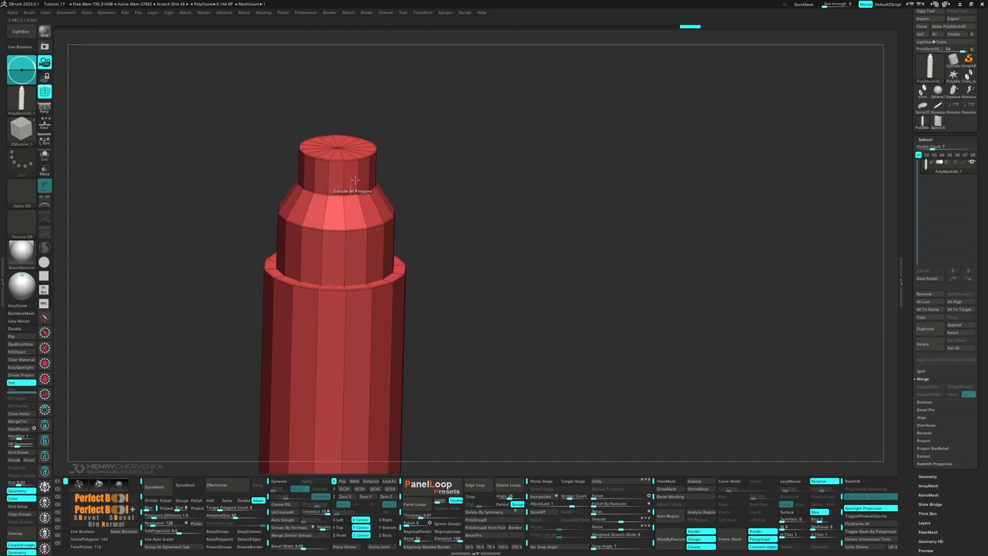
pyautogui.keyDown('alt'); pyautogui.moveTo(352, 217); pyautogui.dragTo(390, 200, button='right'); pyautogui.keyUp('alt')
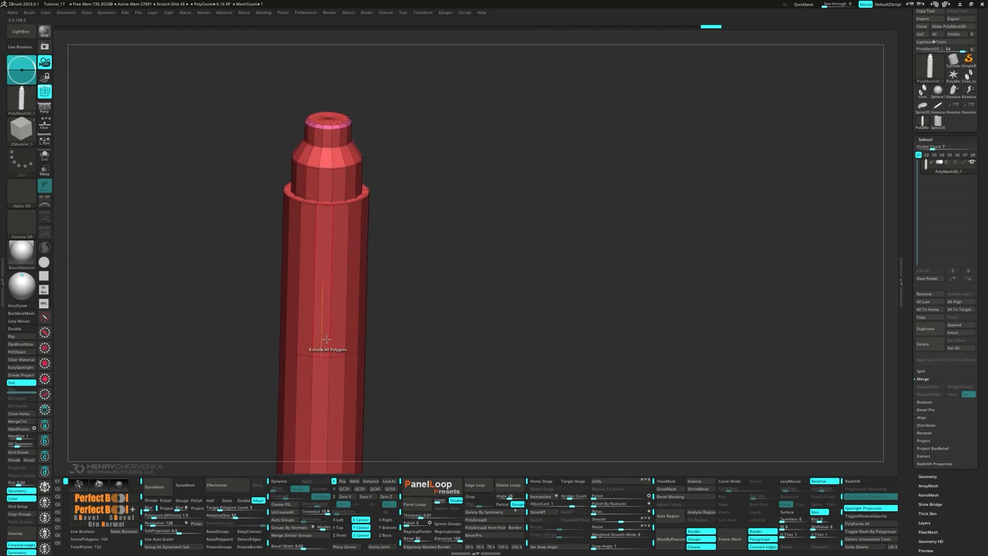
pyautogui.click(283, 505)
# - Flip the rod, mirror and weld it to give both ends the stepped neck, and turn on dynamic subdivision
pyautogui.keyDown('ctrl'); pyautogui.moveTo(434, 357); pyautogui.dragTo(400, 324, button='right'); pyautogui.keyUp('ctrl')
pyautogui.moveTo(400, 324); pyautogui.dragTo(394, 313, button='right')
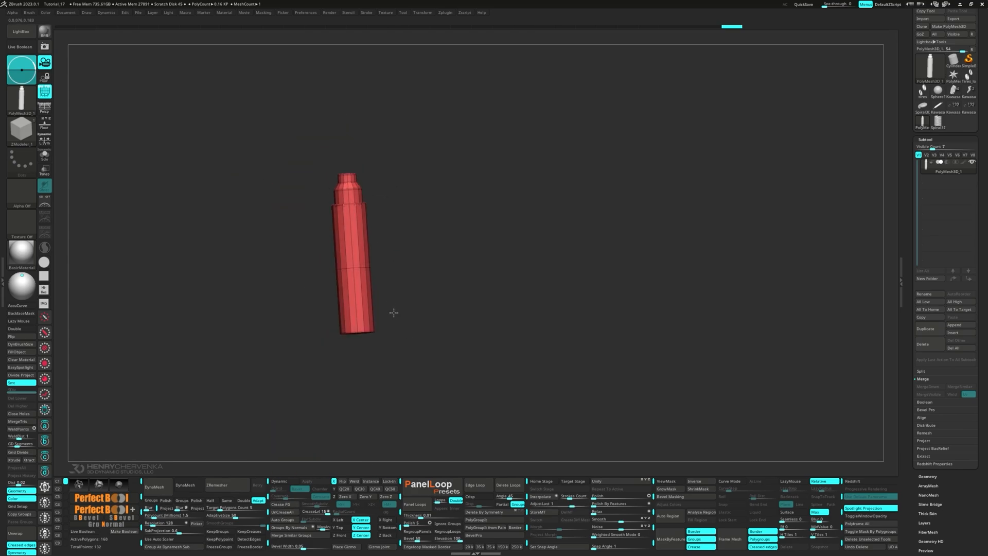
pyautogui.click(356, 481)
pyautogui.hotkey('ctrl', 'z')
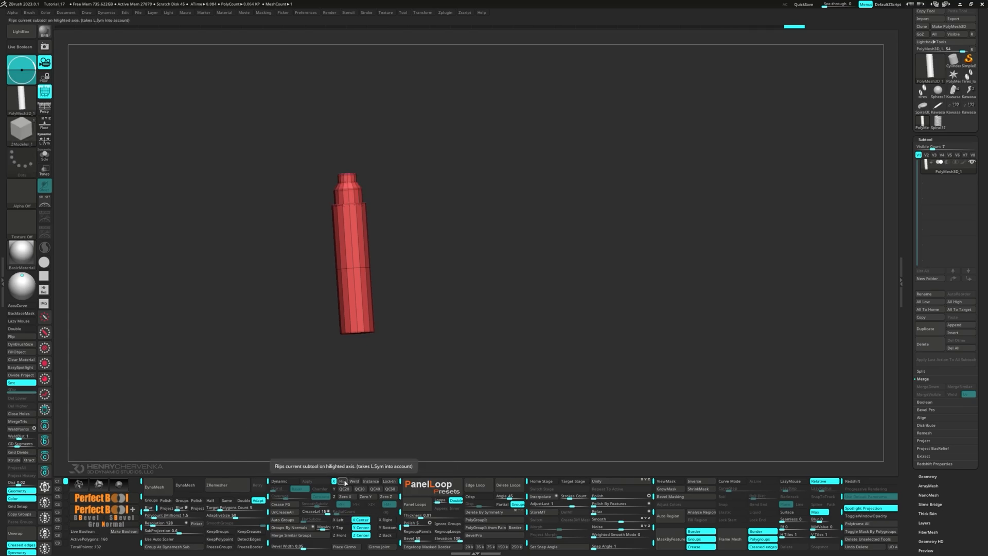
pyautogui.click(343, 481)
pyautogui.click(354, 481)
pyautogui.keyDown('ctrl'); pyautogui.moveTo(381, 297); pyautogui.dragTo(396, 289, button='right'); pyautogui.keyUp('ctrl')
pyautogui.press('d')
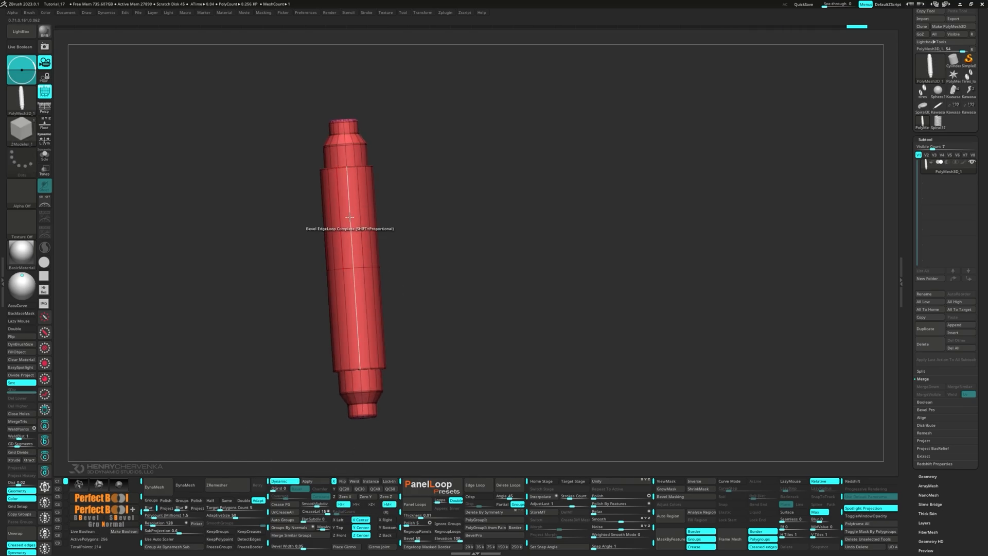
# - Insert multiple evenly spaced edge loops along the rod's main body with dynamic subdivision off
pyautogui.press('space')
pyautogui.click(335, 225)
pyautogui.hotkey('shift', 'd')
pyautogui.keyDown('ctrl'); pyautogui.moveTo(334, 211); pyautogui.dragTo(339, 210, button='right'); pyautogui.keyUp('ctrl')
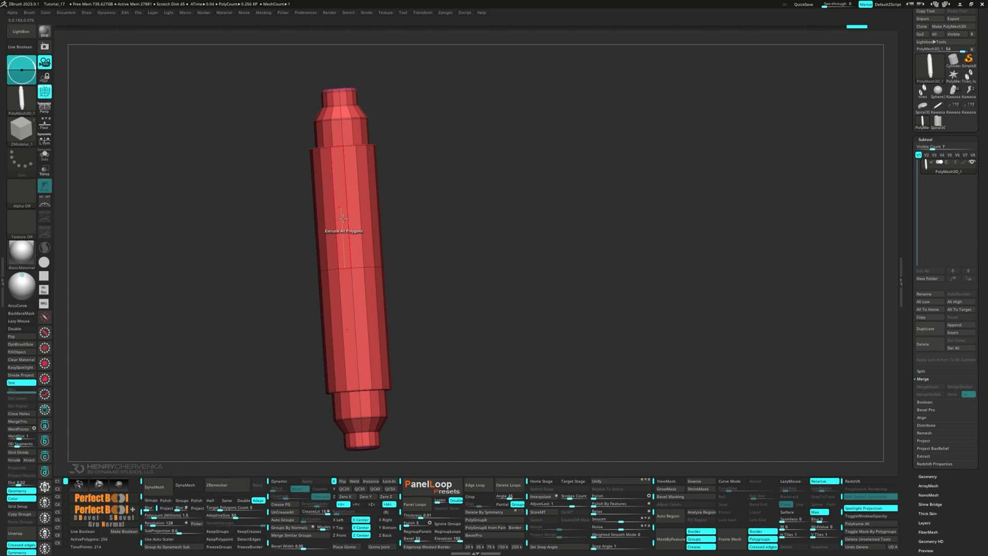
pyautogui.moveTo(334, 210); pyautogui.dragTo(330, 178)
pyautogui.moveTo(331, 174); pyautogui.dragTo(337, 205, button='right')
pyautogui.keyDown('ctrl'); pyautogui.moveTo(338, 204); pyautogui.dragTo(326, 186, button='right'); pyautogui.keyUp('ctrl')
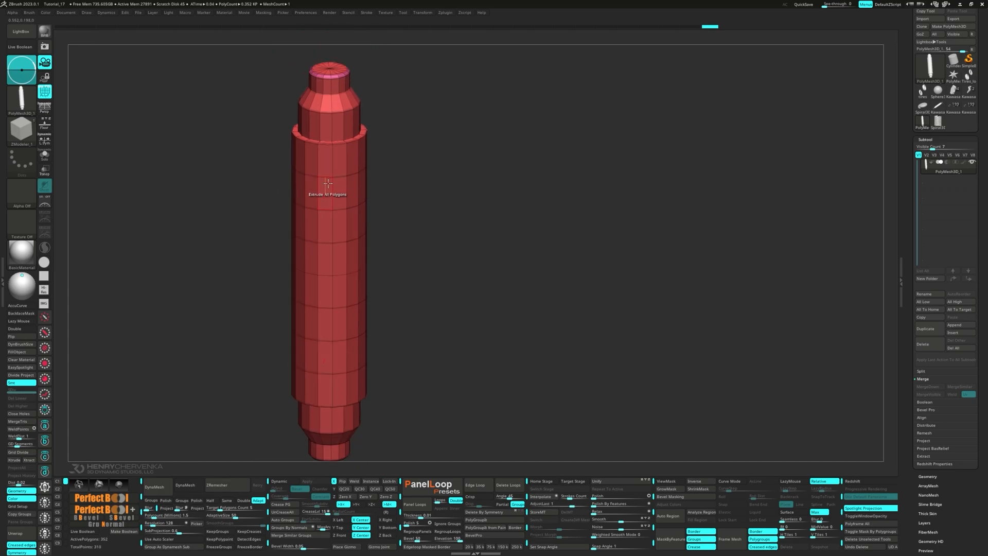
# - Turn dynamic subdivision back on for the rod and hide the polyframe display
pyautogui.press('d')
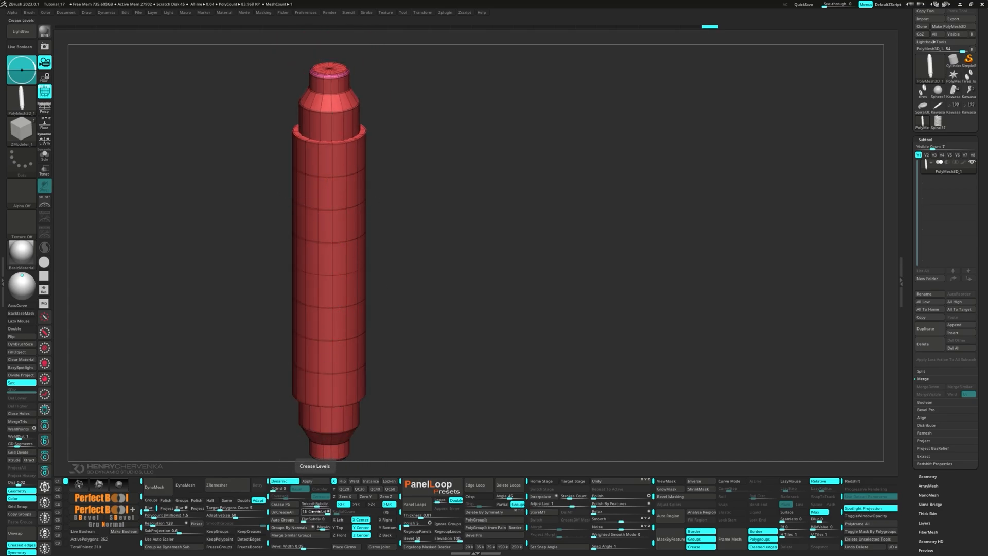
pyautogui.hotkey('shift', 'f')
pyautogui.keyDown('ctrl'); pyautogui.moveTo(421, 338); pyautogui.dragTo(412, 309, button='right'); pyautogui.keyUp('ctrl')
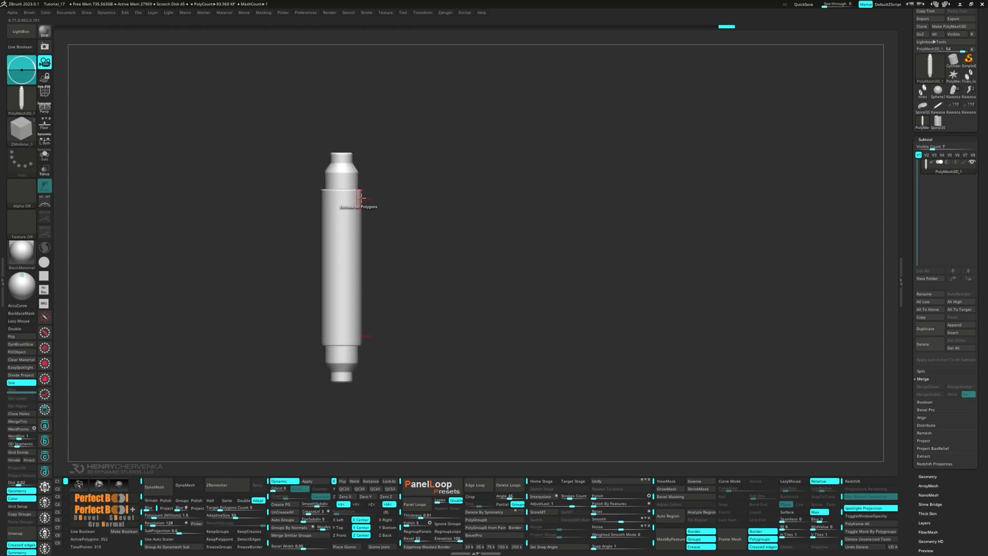
pyautogui.moveTo(362, 198); pyautogui.dragTo(373, 202, button='right')
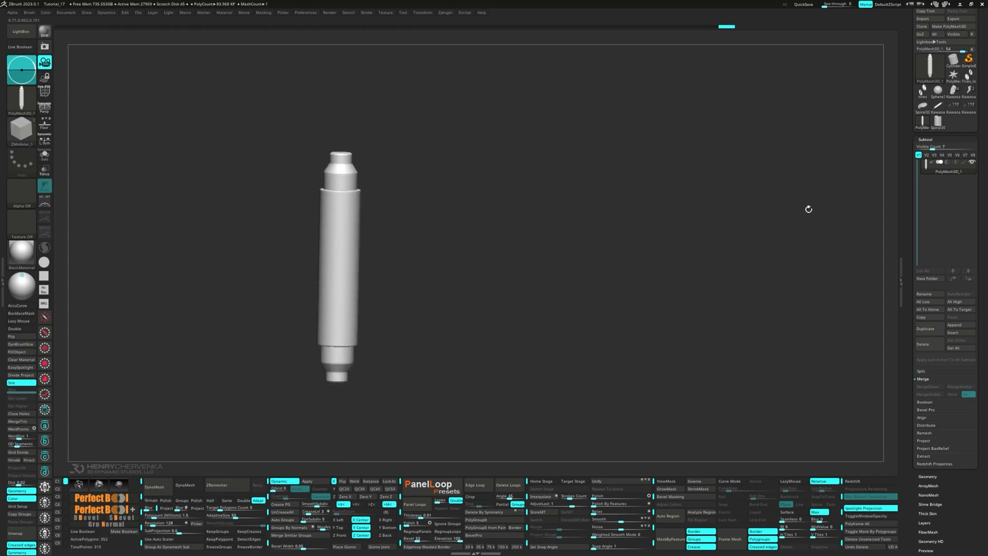
# - Compare the default Spiral3D primitive with the coil spring version, and examine the spring's Initialize settings
pyautogui.click(922, 107)
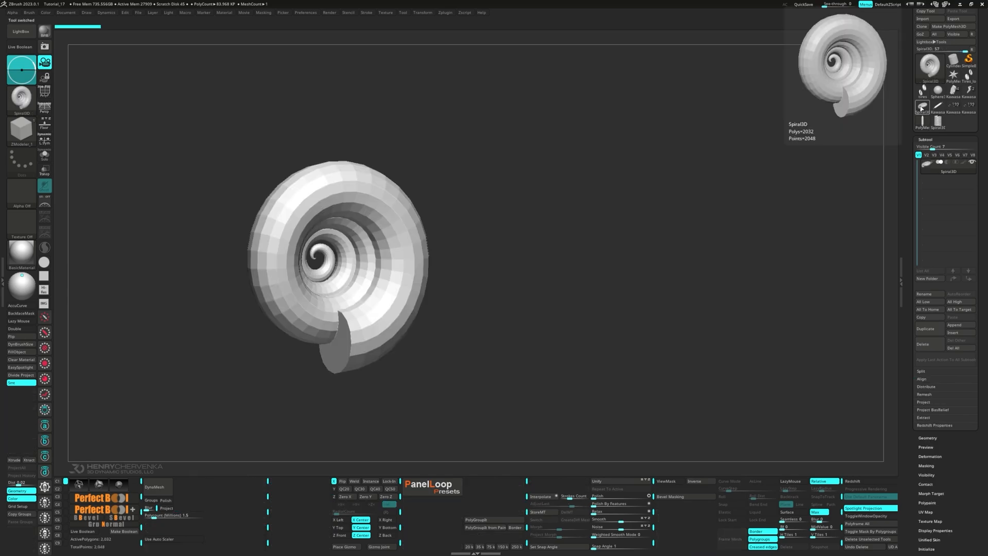
pyautogui.moveTo(472, 240); pyautogui.dragTo(454, 243, button='right')
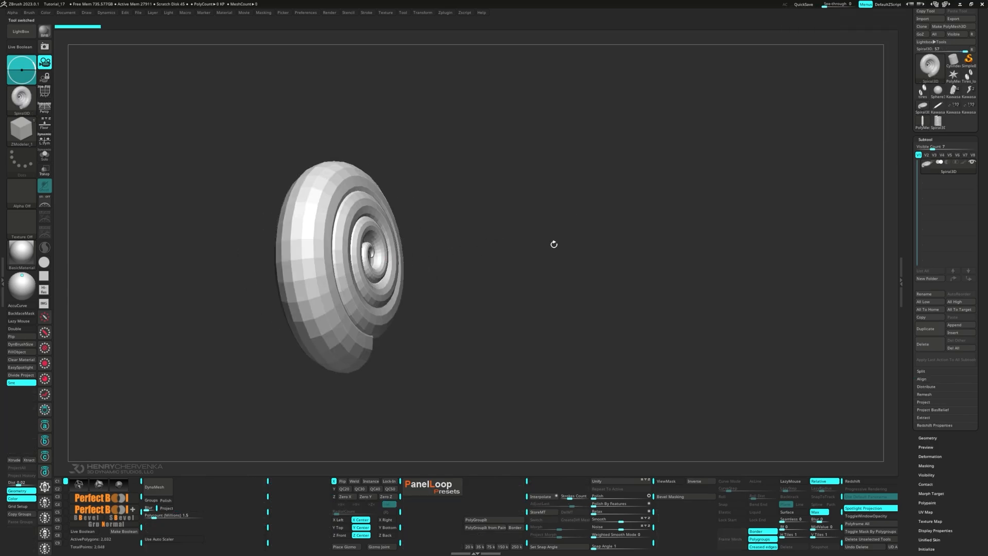
pyautogui.click(932, 128)
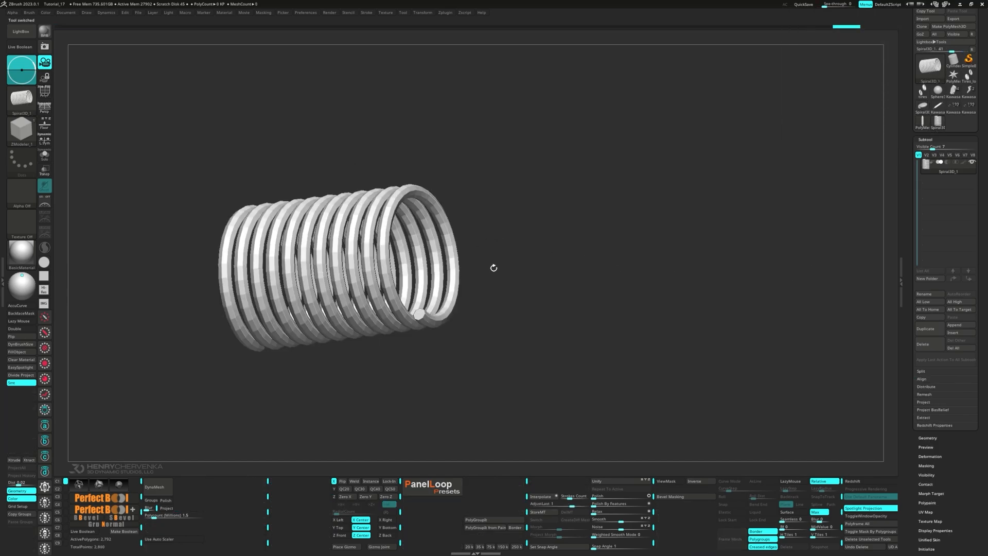
pyautogui.moveTo(491, 267); pyautogui.dragTo(476, 341, button='right')
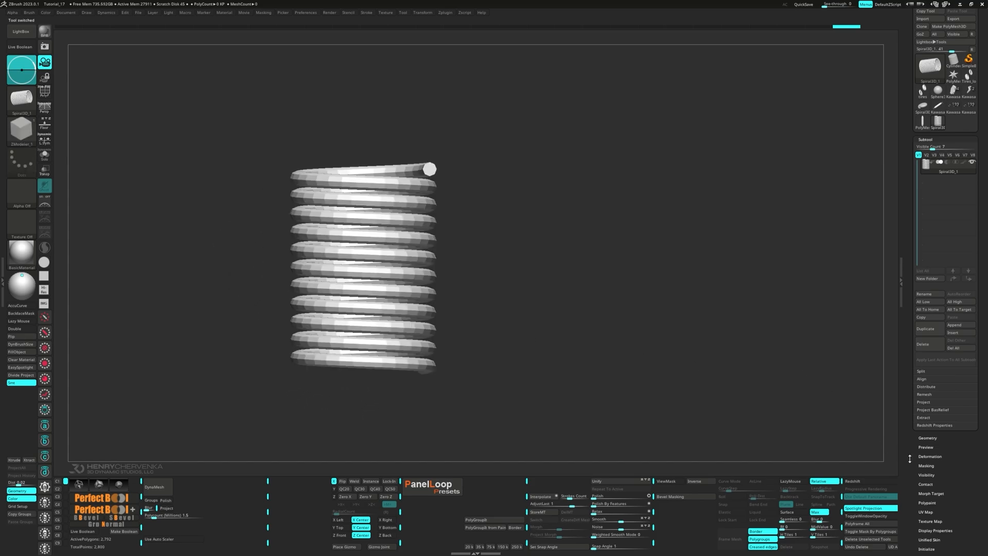
pyautogui.moveTo(909, 458); pyautogui.dragTo(930, 351)
pyautogui.click(926, 320)
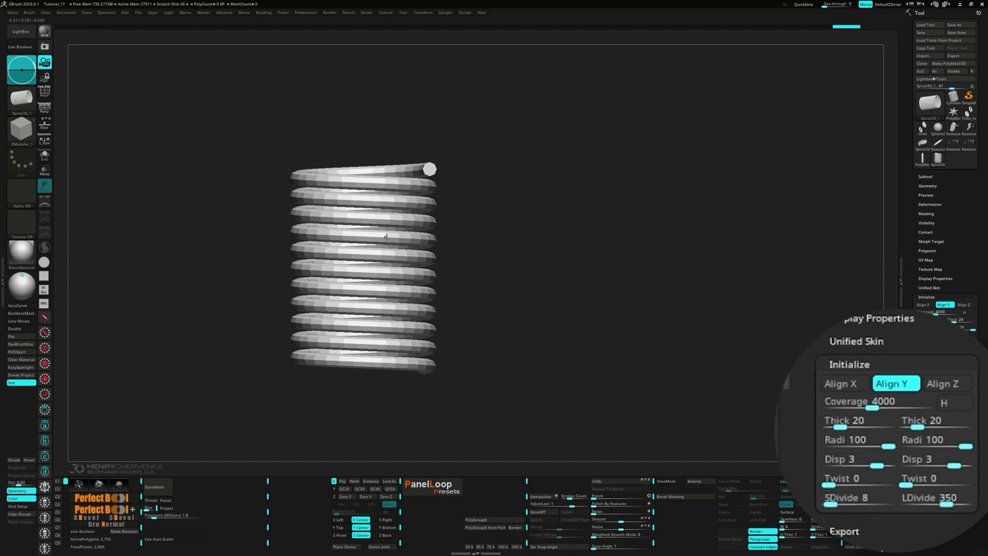
pyautogui.moveTo(885, 360); pyautogui.dragTo(886, 400)
# - Make the stepped rod the active tool again and stand it upright in the view
pyautogui.click(923, 162)
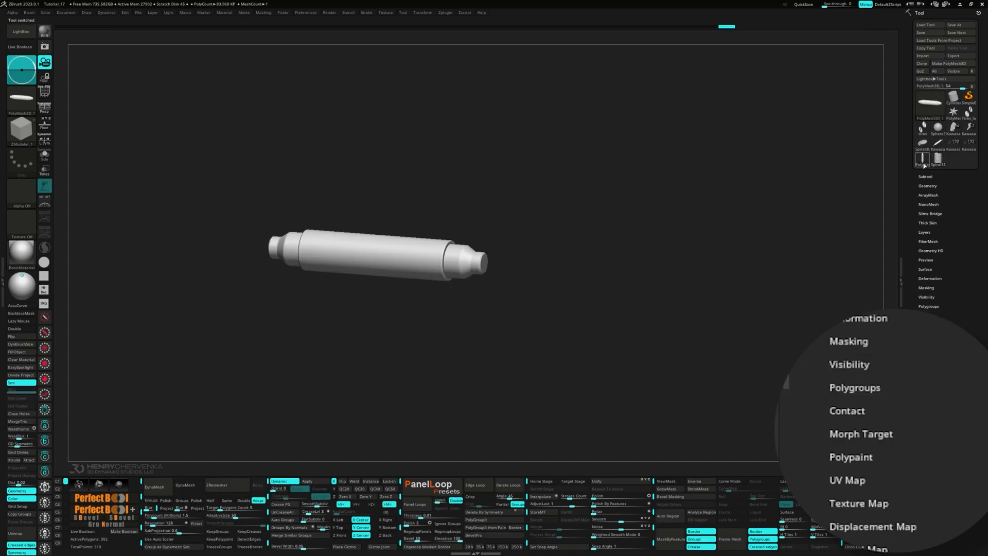
pyautogui.moveTo(479, 217); pyautogui.dragTo(505, 259)
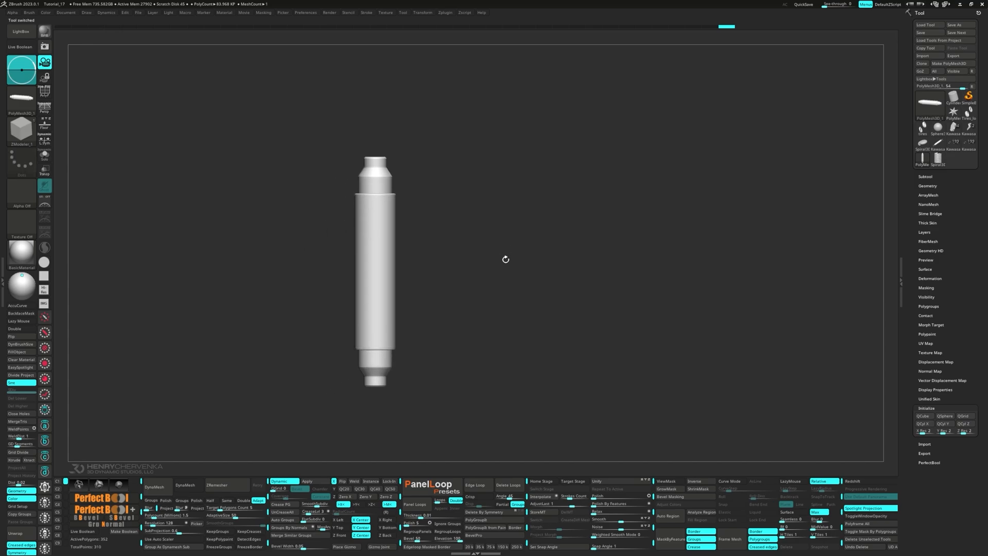
# - Add the coil spring to the stepped rod's tool as a new subtool and ready it for transforming
pyautogui.click(924, 177)
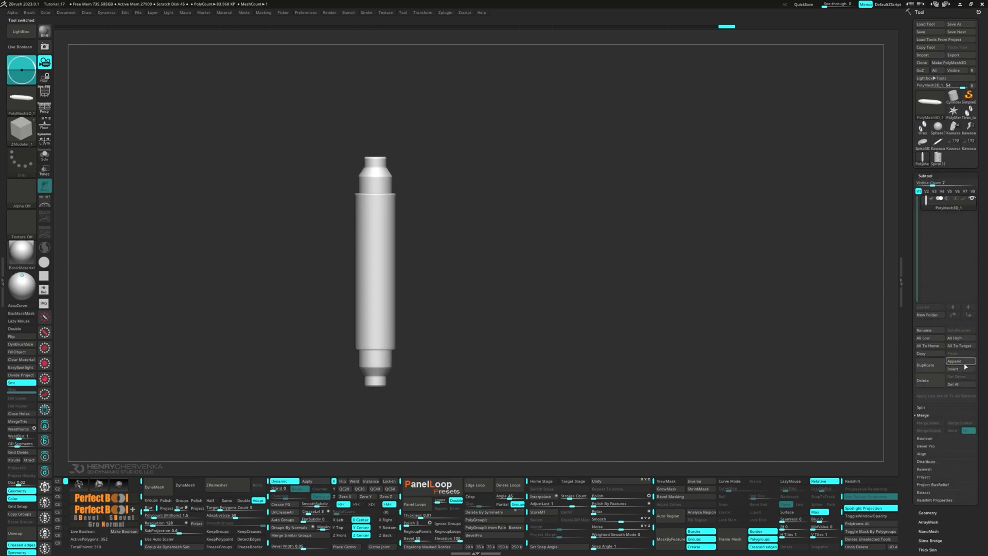
pyautogui.click(961, 368)
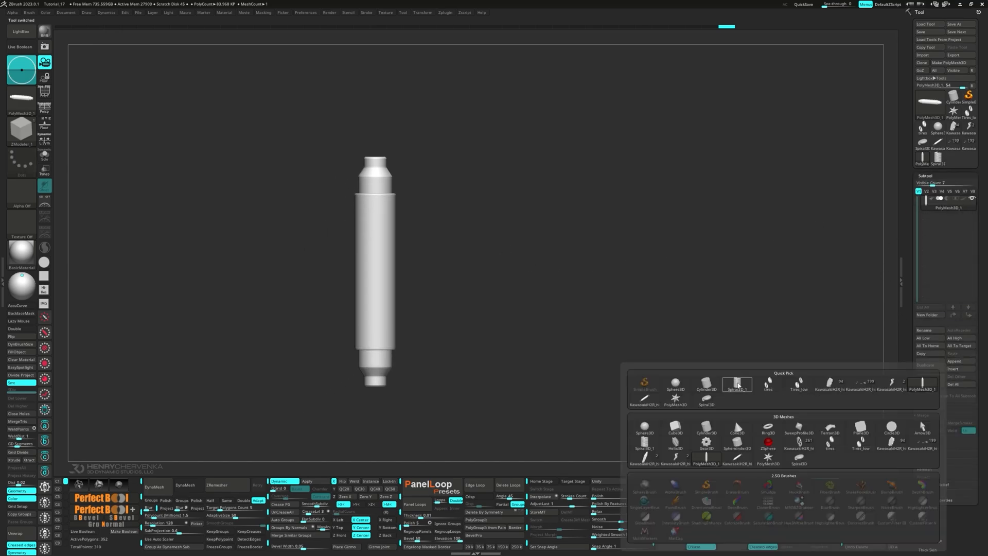
pyautogui.click(737, 383)
pyautogui.press('w')
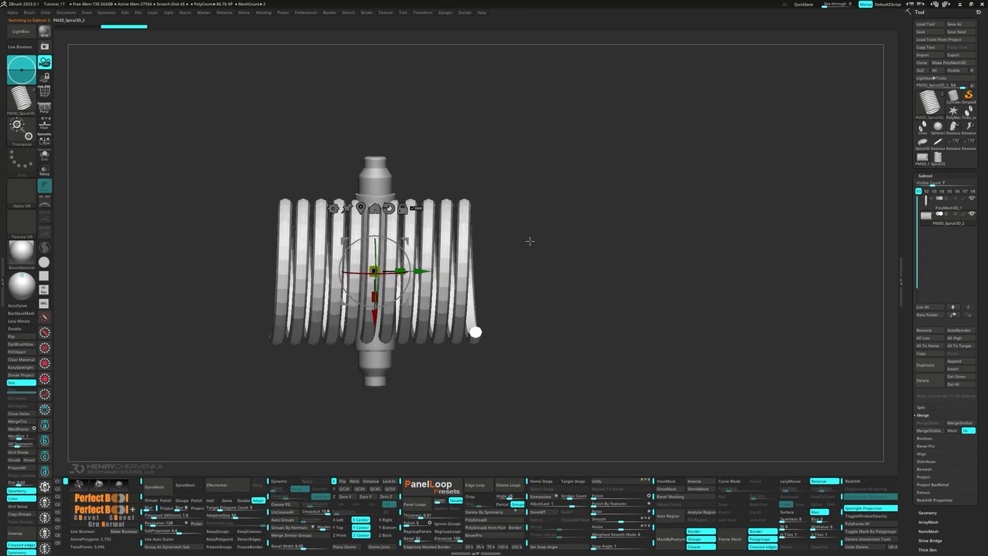
# - Stand the coil spring upright in line with the rod, shrink it to the upper neck's diameter and raise it onto the neck
pyautogui.moveTo(389, 241); pyautogui.dragTo(374, 213)
pyautogui.keyDown('ctrl'); pyautogui.moveTo(437, 232); pyautogui.dragTo(444, 314, button='right'); pyautogui.keyUp('ctrl')
pyautogui.moveTo(378, 247); pyautogui.dragTo(379, 258)
pyautogui.moveTo(391, 254); pyautogui.dragTo(424, 253, button='right')
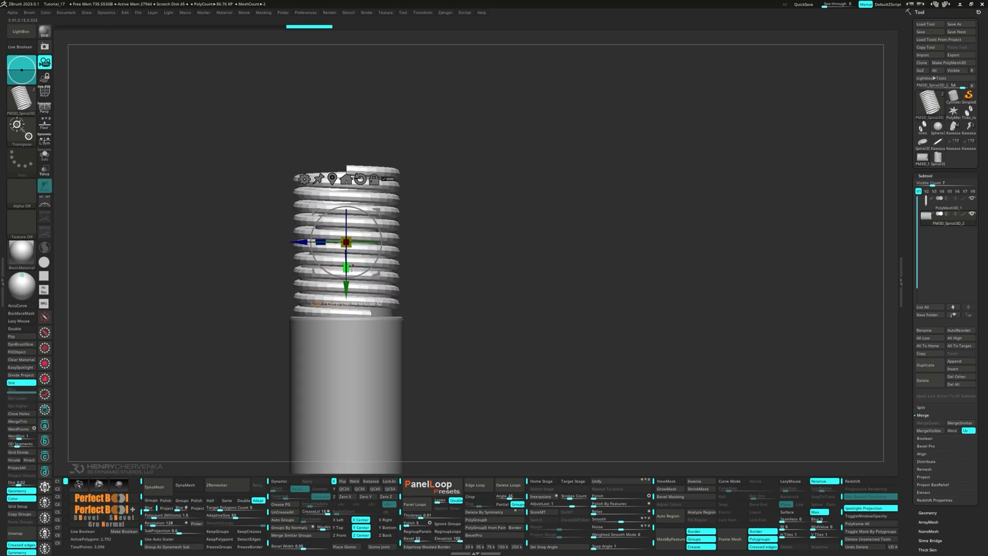
# - Lower the spring toward the shoulder of the rod's main body and smooth it with dynamic subdivision
pyautogui.moveTo(349, 267); pyautogui.dragTo(347, 293)
pyautogui.keyDown('shift'); pyautogui.moveTo(357, 294); pyautogui.dragTo(395, 296, button='right'); pyautogui.keyUp('shift')
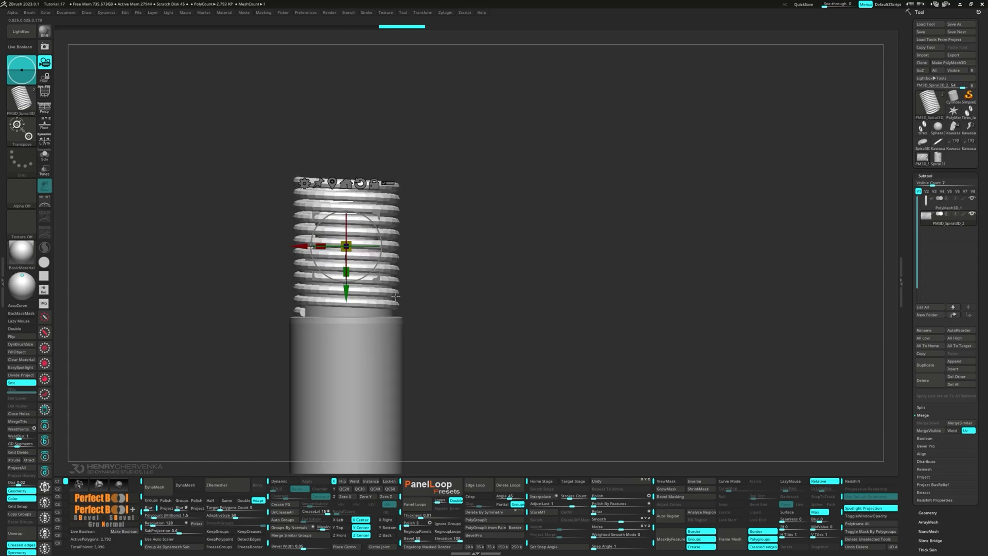
pyautogui.press('d')
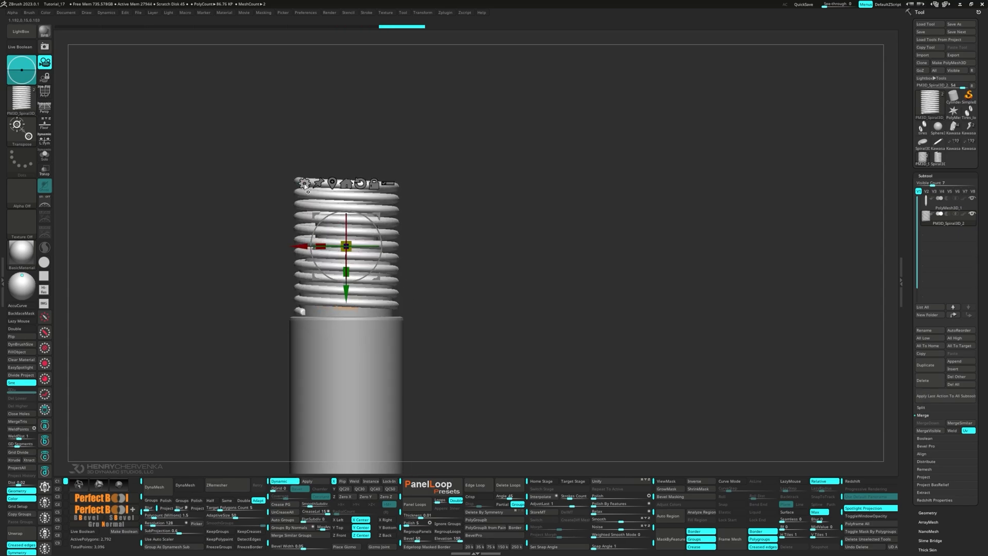
pyautogui.moveTo(318, 506); pyautogui.dragTo(303, 507)
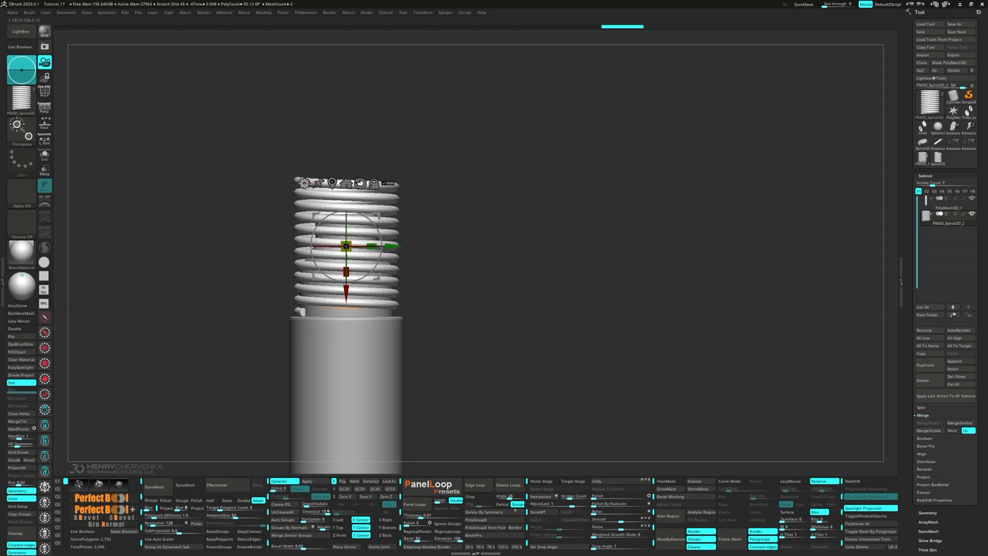
# - Apply the Deformer to the spring and narrow its upper coils toward the rod's thinner neck
pyautogui.click(304, 183)
pyautogui.click(425, 219)
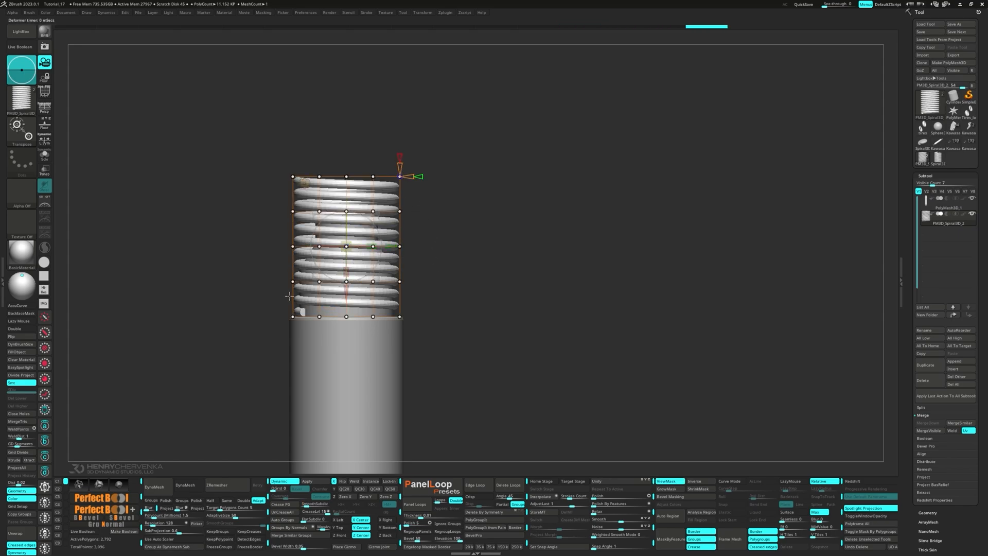
pyautogui.keyDown('ctrl'); pyautogui.moveTo(269, 155); pyautogui.dragTo(430, 225); pyautogui.keyUp('ctrl')
pyautogui.moveTo(346, 192); pyautogui.dragTo(345, 250)
# - Compress the spring's coil spacing vertically using the Deformer points
pyautogui.keyDown('ctrl'); pyautogui.moveTo(255, 237); pyautogui.dragTo(454, 342); pyautogui.keyUp('ctrl')
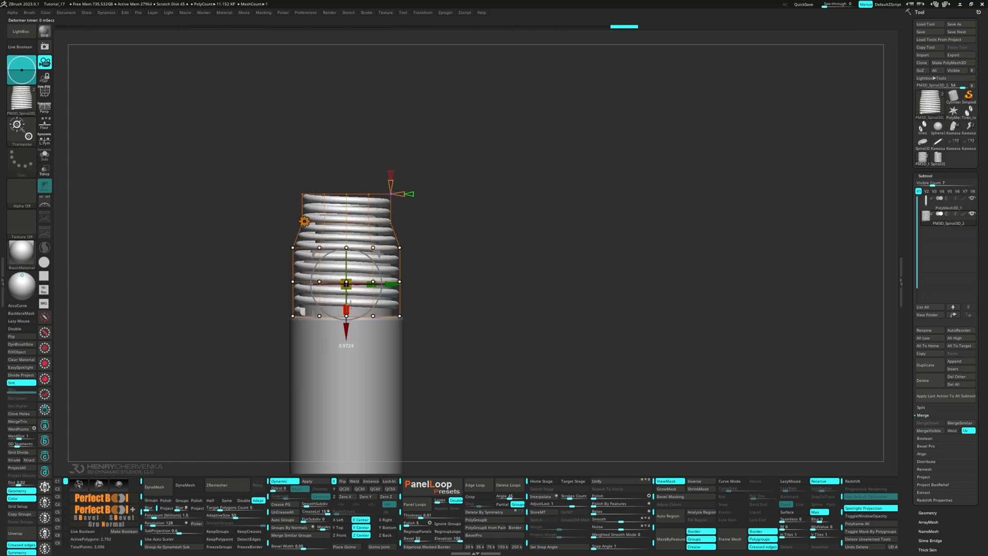
pyautogui.keyDown('ctrl'); pyautogui.moveTo(243, 168); pyautogui.dragTo(430, 234); pyautogui.keyUp('ctrl')
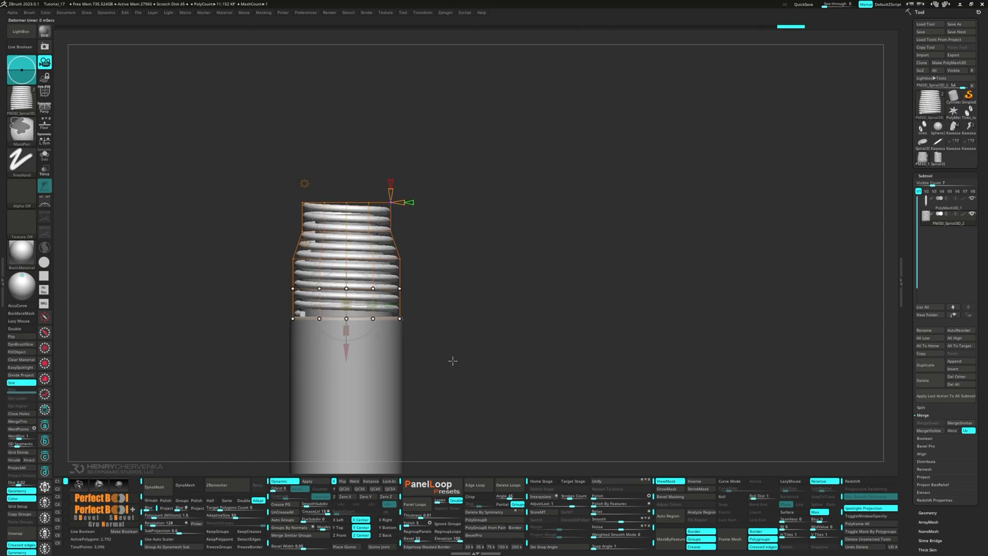
pyautogui.moveTo(347, 330); pyautogui.dragTo(352, 324)
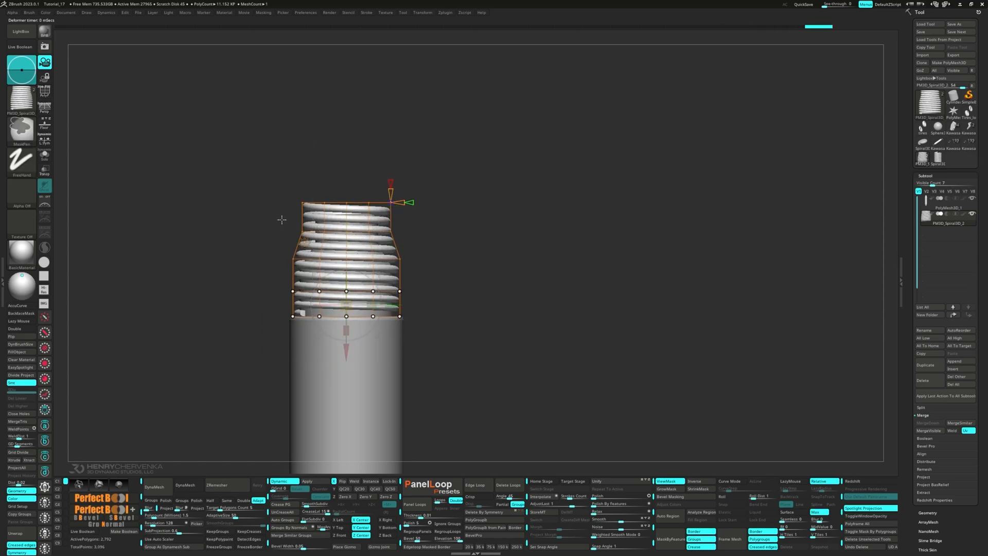
# - Lower and narrow the spring's top coils further with the Deformer so they follow the neck's taper
pyautogui.keyDown('ctrl'); pyautogui.moveTo(260, 178); pyautogui.dragTo(435, 269); pyautogui.keyUp('ctrl')
pyautogui.moveTo(347, 253); pyautogui.dragTo(346, 278)
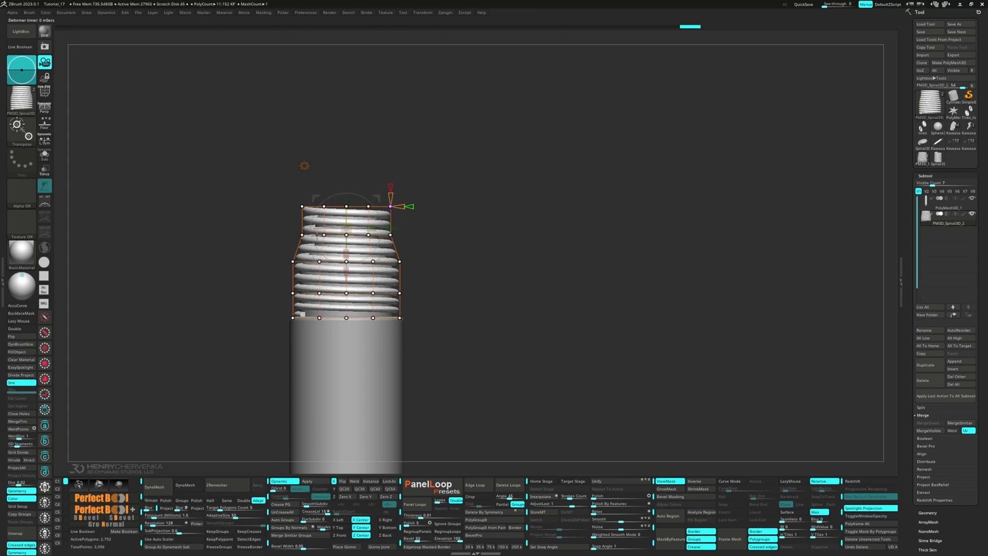
pyautogui.keyDown('ctrl'); pyautogui.moveTo(238, 174); pyautogui.dragTo(421, 241); pyautogui.keyUp('ctrl')
pyautogui.moveTo(350, 220); pyautogui.dragTo(352, 221)
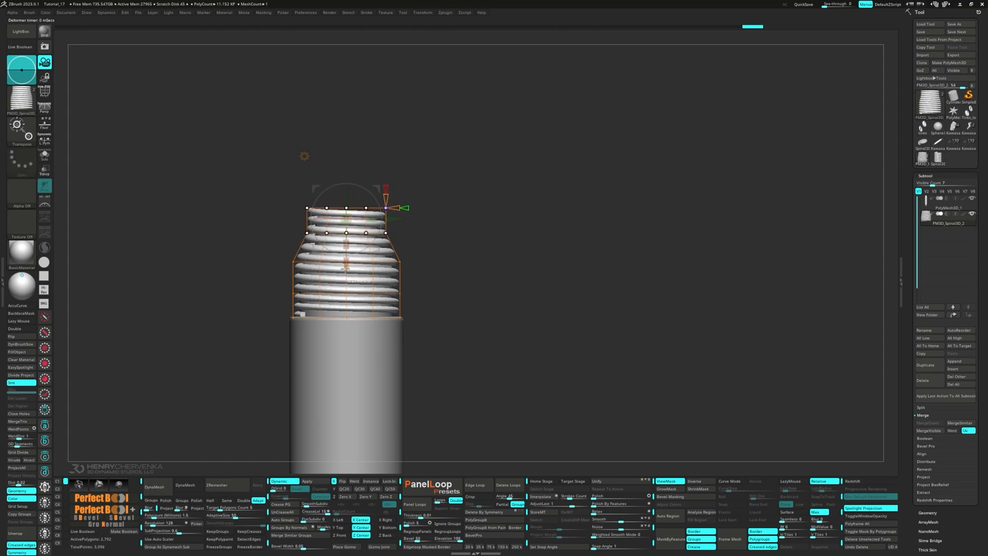
pyautogui.moveTo(346, 261); pyautogui.dragTo(346, 261)
pyautogui.keyDown('ctrl'); pyautogui.moveTo(235, 179); pyautogui.dragTo(426, 249); pyautogui.keyUp('ctrl')
pyautogui.moveTo(350, 262); pyautogui.dragTo(348, 276)
pyautogui.moveTo(427, 258); pyautogui.dragTo(403, 225)
# - Accept the spring's deformation and mirror and weld the spring onto the rod's opposite end
pyautogui.click(304, 183)
pyautogui.click(420, 184)
pyautogui.click(354, 482)
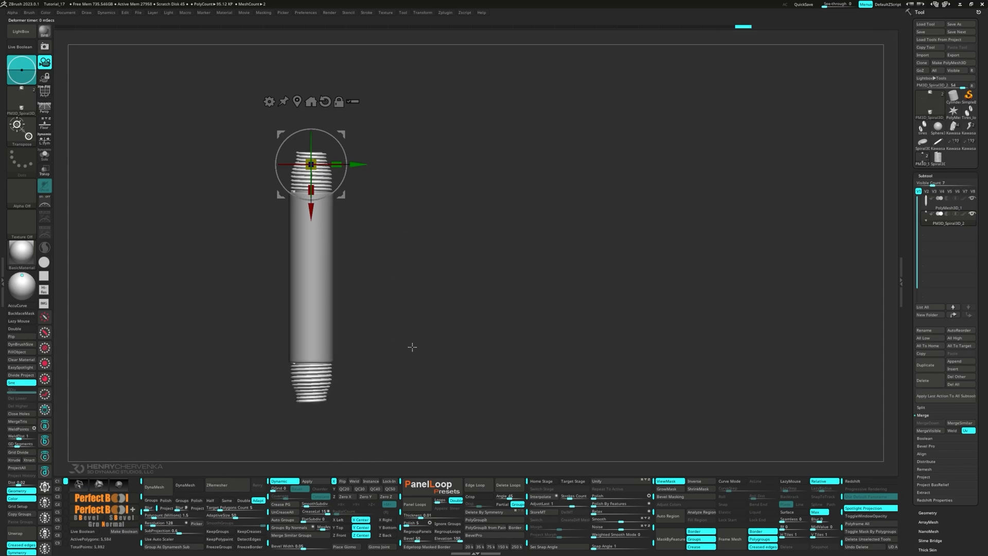
# - Make the stepped rod the active subtool and insert a Cylinder 3D at its upper end from the gizmo's primitives
pyautogui.moveTo(408, 282)
pyautogui.mouseDown()
pyautogui.moveTo(397, 295)
pyautogui.moveTo(410, 300)
pyautogui.mouseUp()
pyautogui.press('q')
pyautogui.keyDown('alt'); pyautogui.moveTo(395, 231); pyautogui.dragTo(393, 291); pyautogui.keyUp('alt')
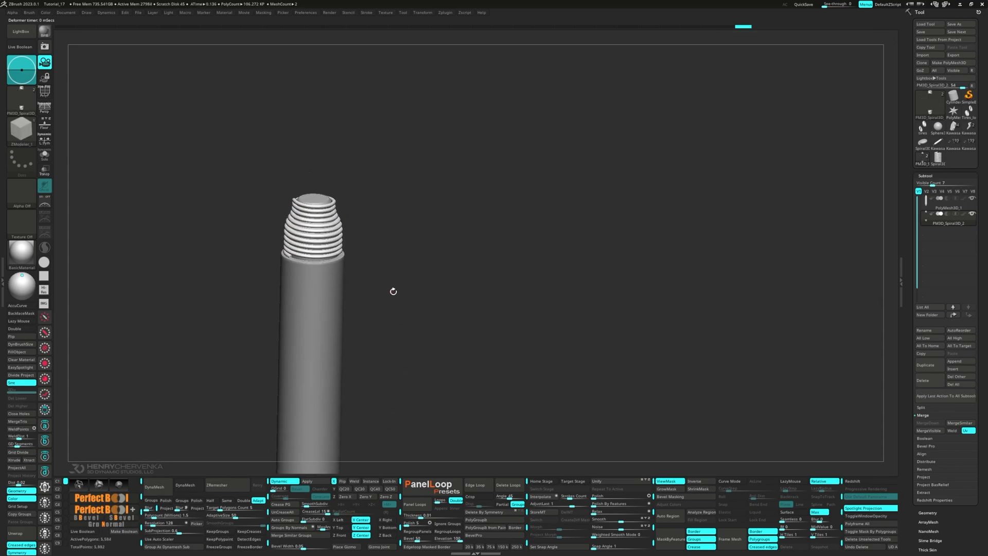
pyautogui.keyDown('alt'); pyautogui.click(315, 194); pyautogui.keyUp('alt')
pyautogui.press('w')
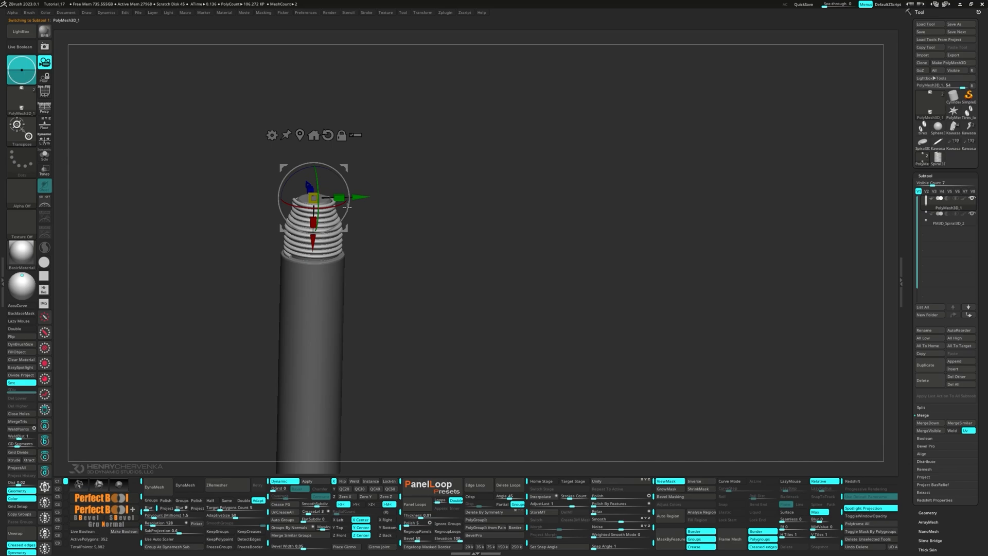
pyautogui.moveTo(438, 205); pyautogui.dragTo(414, 257)
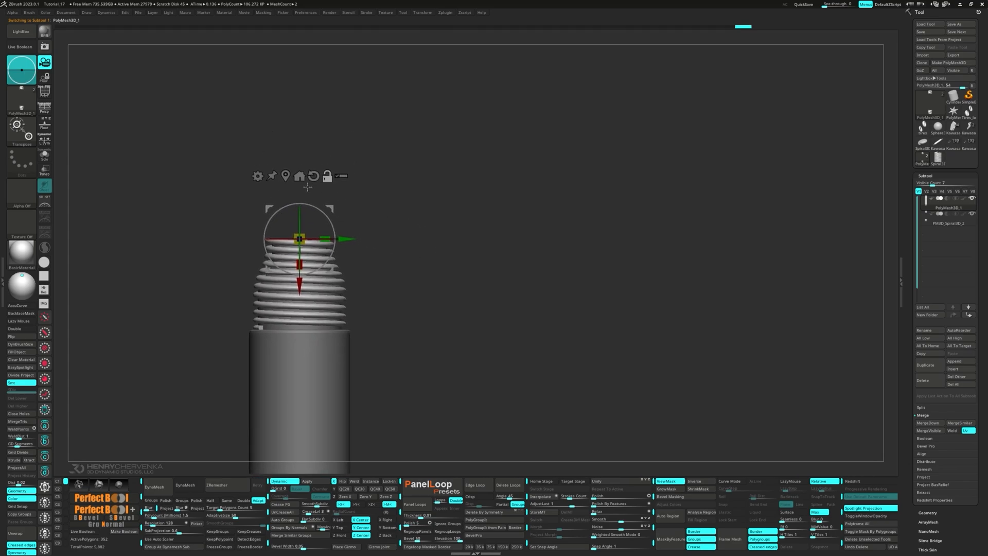
pyautogui.click(257, 175)
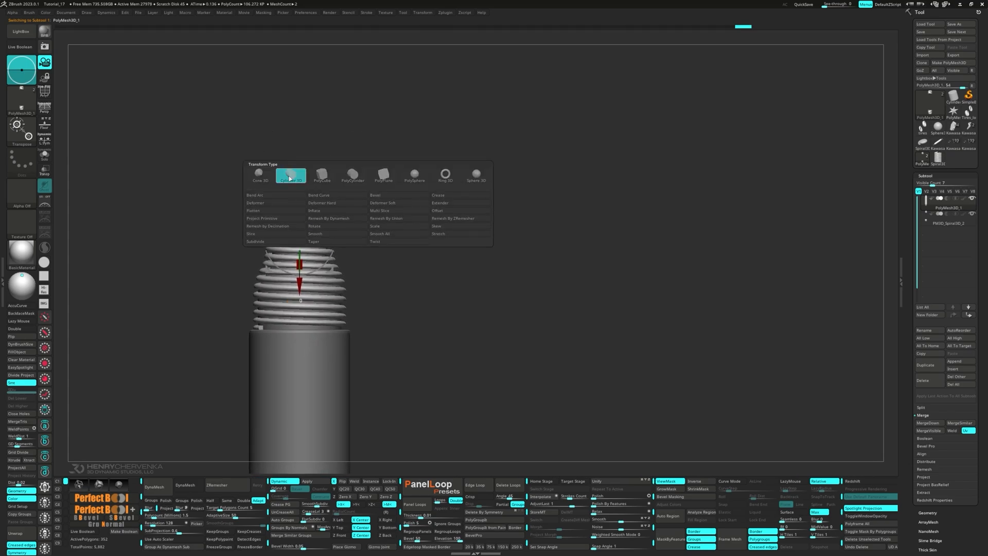
pyautogui.click(291, 174)
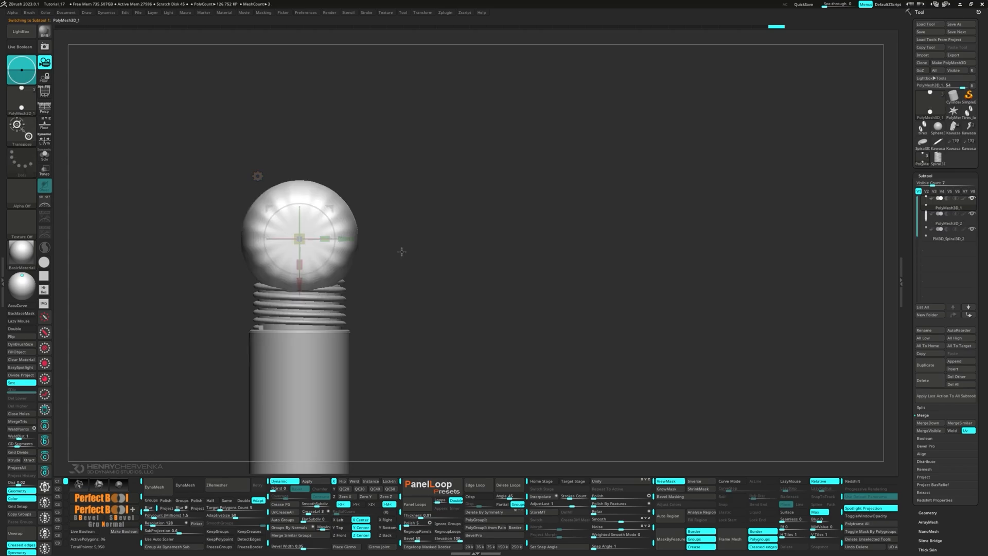
# - Turn off the cylinder's dynamic subdivision, stand it upright at a smaller size, show the polyframe and recenter the gizmo
pyautogui.hotkey('shift', 'd')
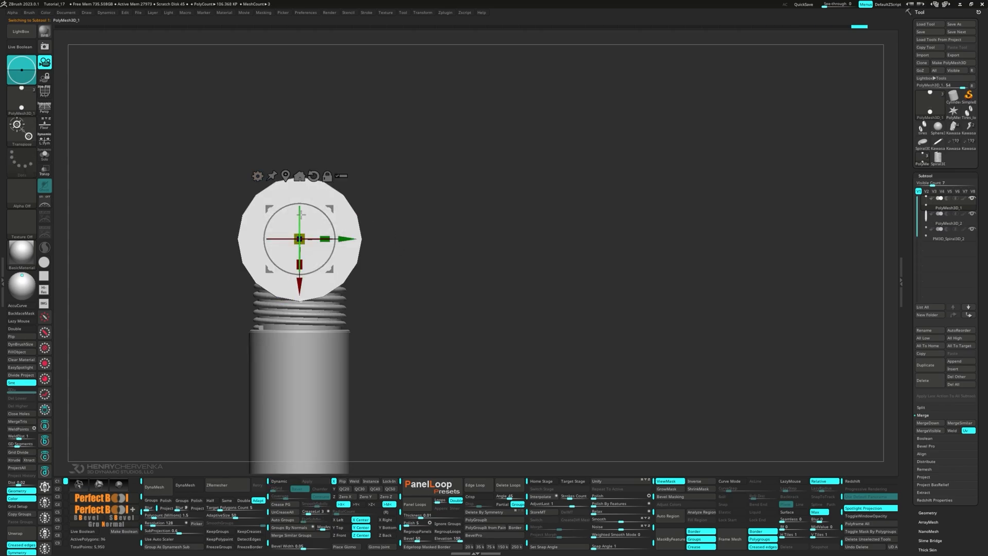
pyautogui.moveTo(300, 213); pyautogui.dragTo(215, 208)
pyautogui.hotkey('shift', 'f')
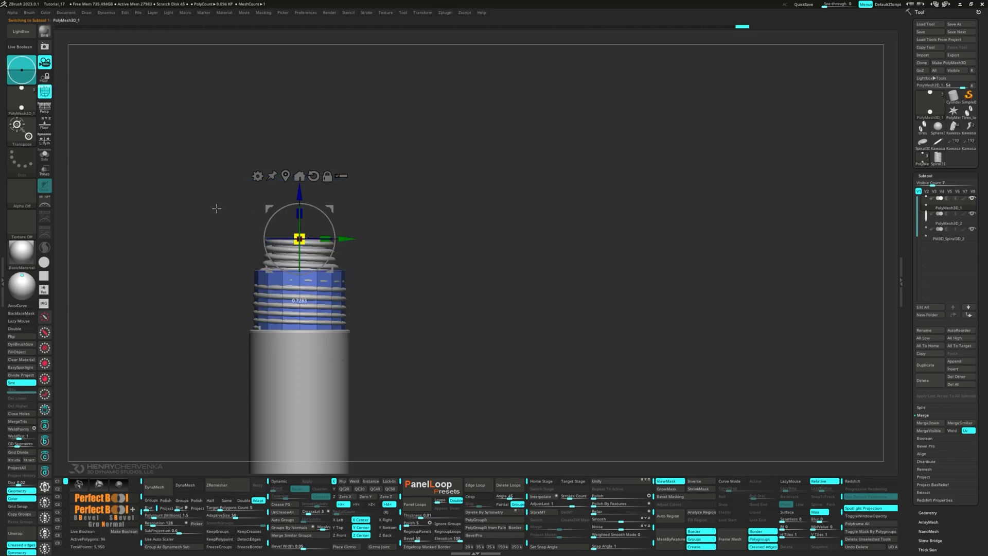
pyautogui.click(285, 176)
# - Hide the mirrored copy of the cylinder at the rod's lower end
pyautogui.keyDown('ctrl'); pyautogui.moveTo(357, 380); pyautogui.dragTo(357, 298, button='right'); pyautogui.keyUp('ctrl')
pyautogui.keyDown('alt'); pyautogui.moveTo(385, 350); pyautogui.dragTo(383, 223, button='right'); pyautogui.keyUp('alt')
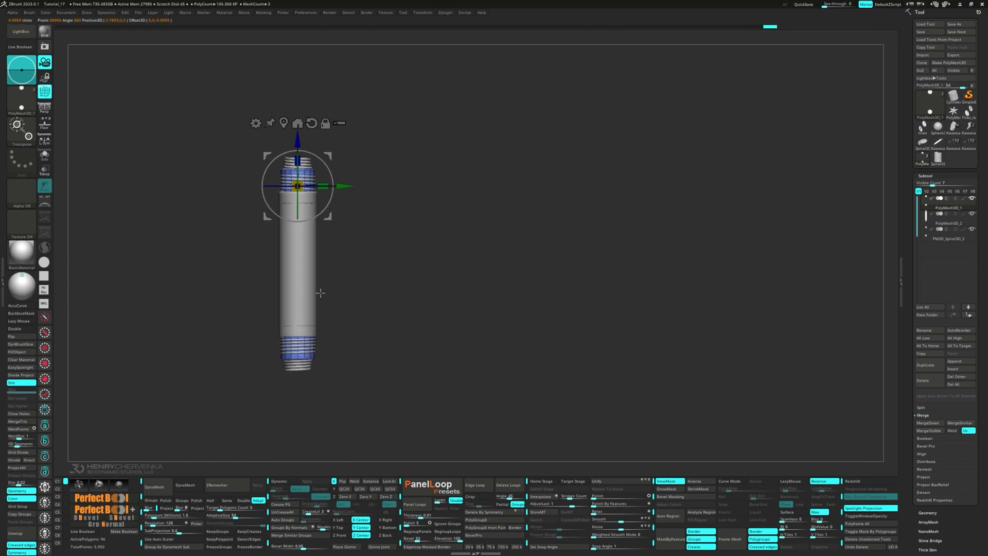
pyautogui.keyDown('ctrl'); pyautogui.keyDown('alt'); pyautogui.keyDown('shift'); pyautogui.moveTo(216, 286); pyautogui.dragTo(386, 408); pyautogui.keyUp('shift'); pyautogui.keyUp('alt'); pyautogui.keyUp('ctrl')
# - Raise the remaining cylinder above the spring and reshape it into a thin, tall vertical rod standing on the neck
pyautogui.keyDown('alt'); pyautogui.moveTo(390, 219); pyautogui.dragTo(386, 297, button='right'); pyautogui.keyUp('alt')
pyautogui.moveTo(308, 214); pyautogui.dragTo(308, 178)
pyautogui.keyDown('ctrl'); pyautogui.moveTo(357, 231); pyautogui.dragTo(357, 319, button='right'); pyautogui.keyUp('ctrl')
pyautogui.moveTo(308, 225); pyautogui.dragTo(227, 205)
pyautogui.moveTo(308, 201); pyautogui.dragTo(306, 131)
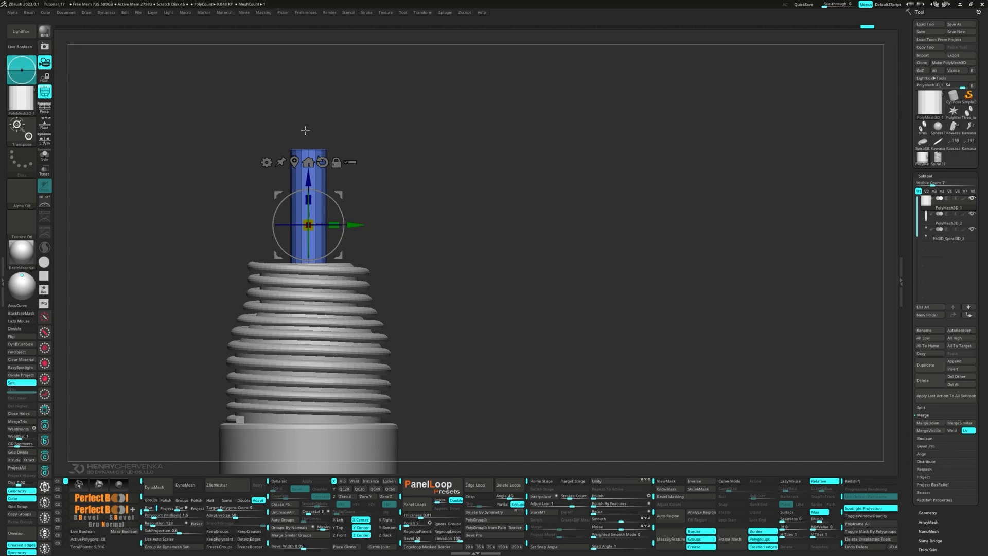
pyautogui.keyDown('ctrl'); pyautogui.moveTo(367, 308); pyautogui.dragTo(370, 247, button='right'); pyautogui.keyUp('ctrl')
pyautogui.moveTo(322, 210); pyautogui.dragTo(318, 185)
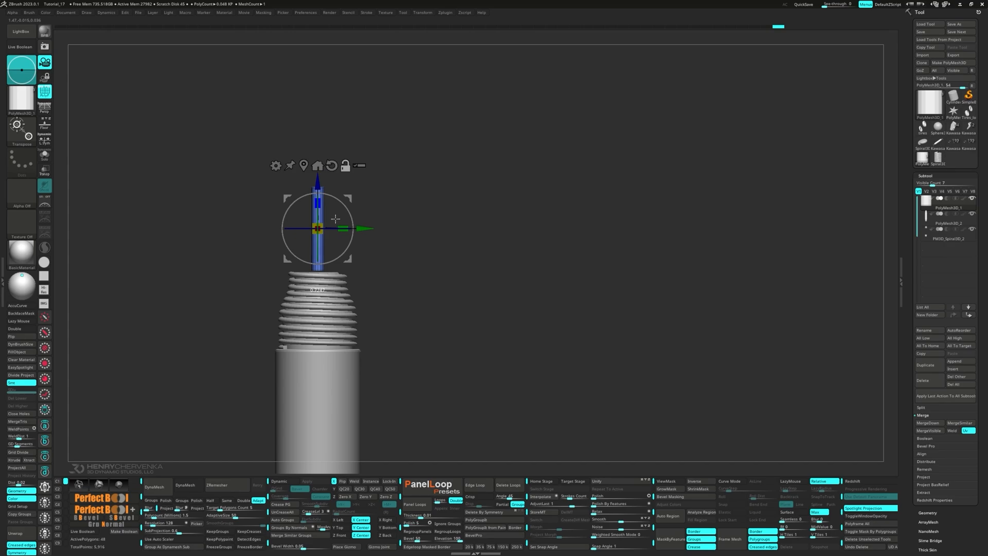
pyautogui.moveTo(318, 182); pyautogui.dragTo(318, 190)
pyautogui.keyDown('ctrl'); pyautogui.moveTo(348, 199); pyautogui.dragTo(379, 299, button='right'); pyautogui.keyUp('ctrl')
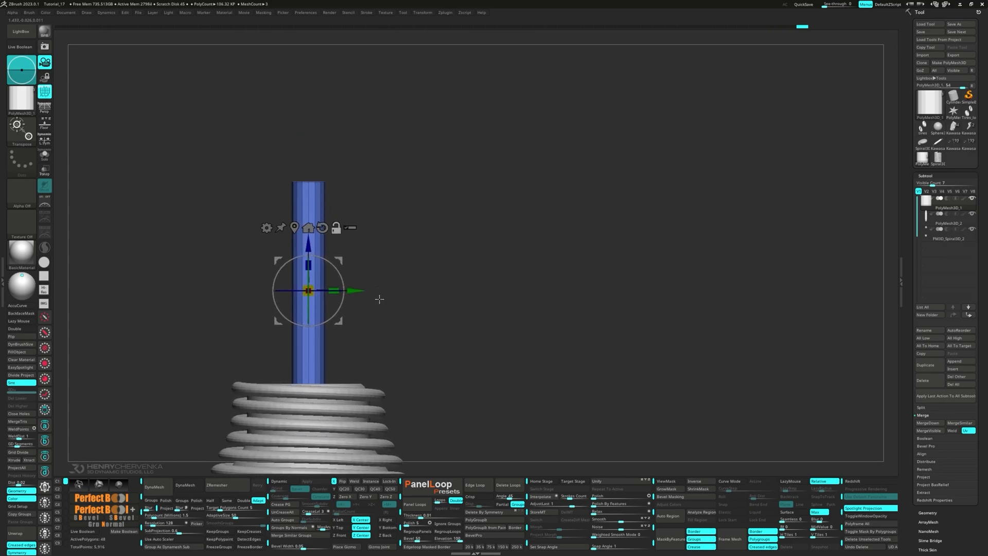
# - Duplicate the thin rod as a short piece beside its upper end and delete the top cap faces of both
pyautogui.keyDown('ctrl'); pyautogui.moveTo(339, 262); pyautogui.dragTo(390, 231); pyautogui.keyUp('ctrl')
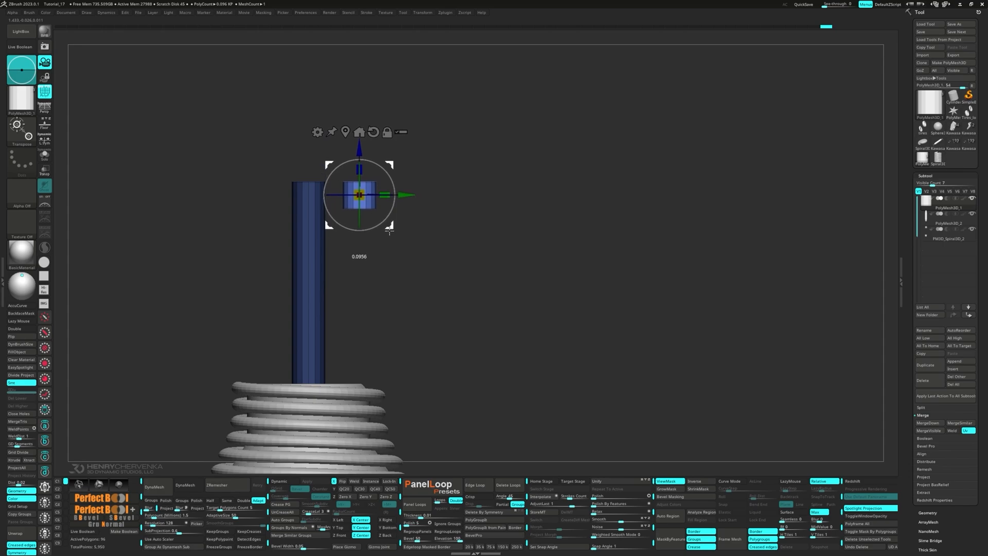
pyautogui.keyDown('ctrl'); pyautogui.click(396, 259); pyautogui.keyUp('ctrl')
pyautogui.press('q')
pyautogui.keyDown('ctrl'); pyautogui.keyDown('shift'); pyautogui.moveTo(271, 149); pyautogui.dragTo(423, 201); pyautogui.keyUp('shift'); pyautogui.keyUp('ctrl')
pyautogui.keyDown('ctrl'); pyautogui.keyDown('shift'); pyautogui.moveTo(433, 249); pyautogui.dragTo(437, 263); pyautogui.keyUp('shift'); pyautogui.keyUp('ctrl')
pyautogui.press('Delete')
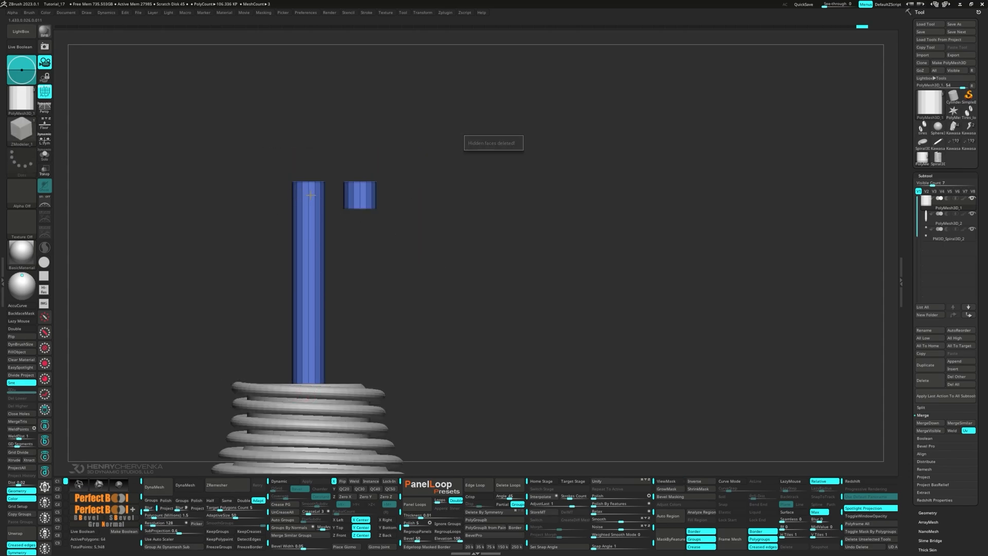
# - Bridge the open tops of the thin rod and the short piece with an arched tube using ZModeler's Bridge Two Holes
pyautogui.moveTo(311, 195)
pyautogui.mouseDown(button='right')
pyautogui.moveTo(312, 214)
pyautogui.moveTo(313, 206)
pyautogui.mouseUp(button='right')
pyautogui.keyDown('ctrl'); pyautogui.moveTo(313, 206); pyautogui.dragTo(327, 235, button='right'); pyautogui.keyUp('ctrl')
pyautogui.press('space')
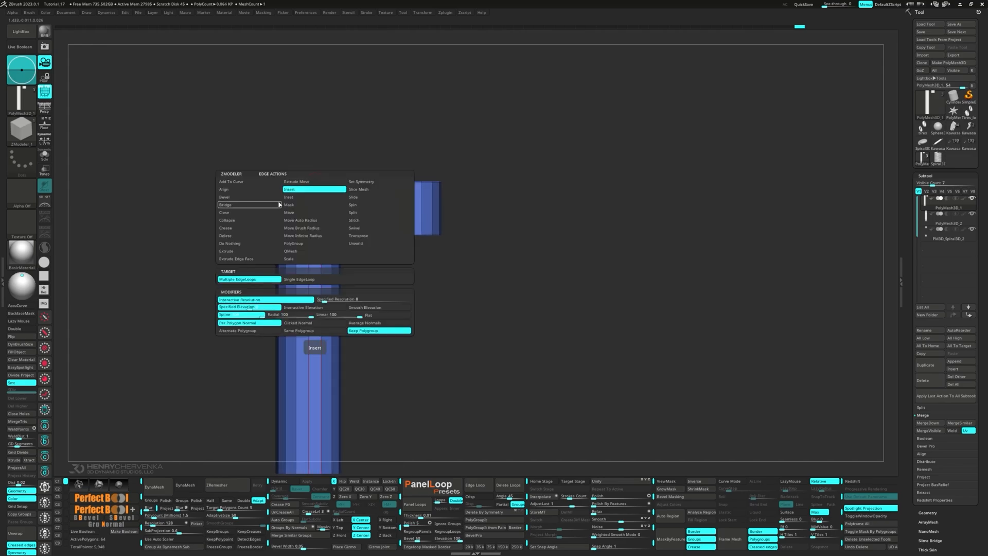
pyautogui.click(244, 206)
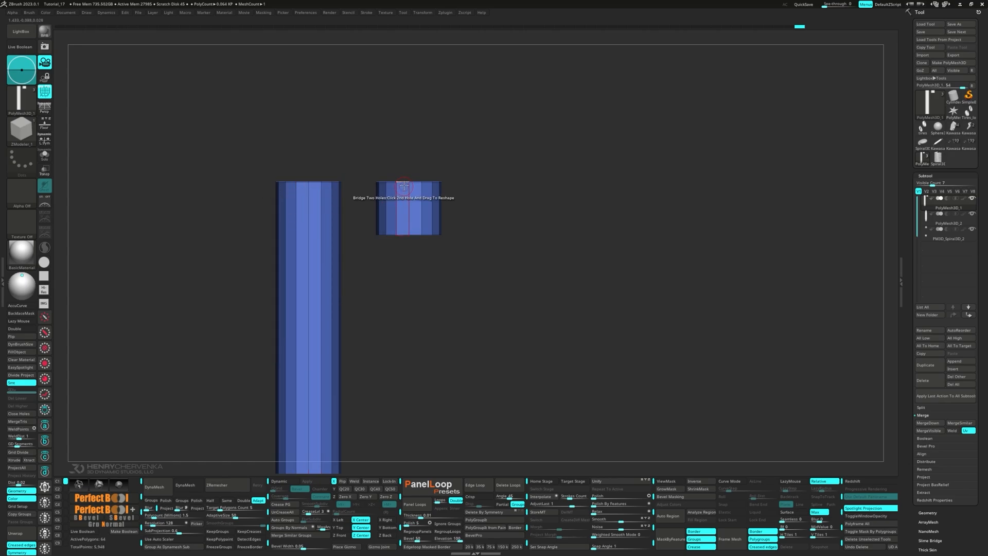
pyautogui.moveTo(404, 186); pyautogui.dragTo(525, 198)
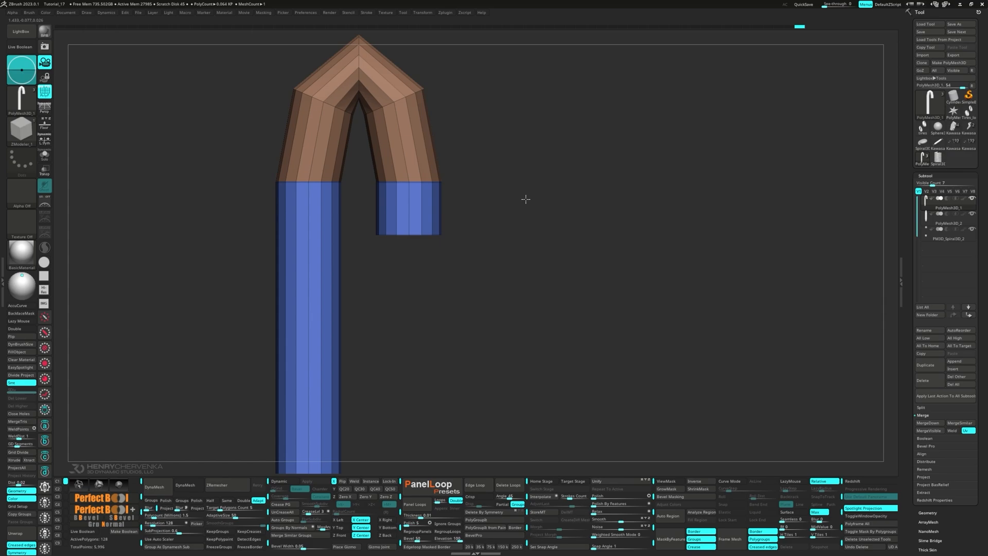
# - Widen and raise the hook's arch by moving its three bend edge loops with ZModeler's complete edge loop Move
pyautogui.keyDown('alt'); pyautogui.moveTo(354, 151); pyautogui.dragTo(348, 227); pyautogui.keyUp('alt')
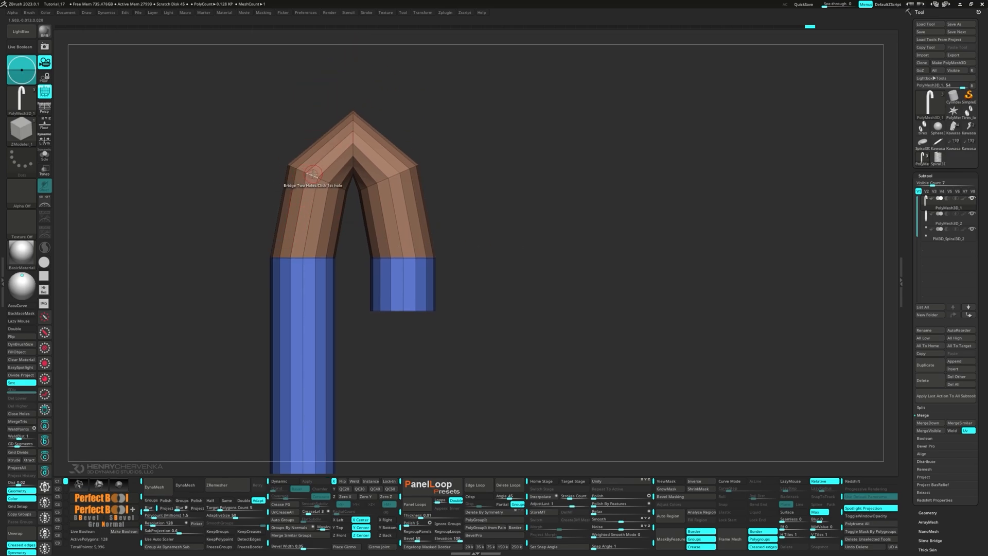
pyautogui.press('space')
pyautogui.click(305, 229)
pyautogui.moveTo(257, 198); pyautogui.dragTo(259, 153)
pyautogui.moveTo(350, 137); pyautogui.dragTo(343, 77)
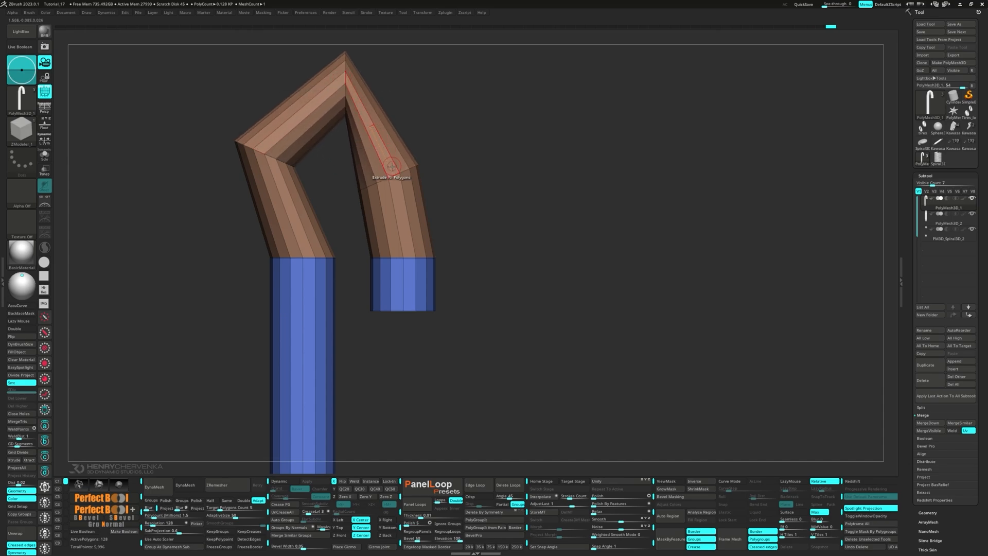
pyautogui.moveTo(392, 166); pyautogui.dragTo(443, 141)
# - Isolate the hook's short end with a mask, shift it slightly outward from the long rod and clear the mask
pyautogui.keyDown('ctrl'); pyautogui.moveTo(356, 232); pyautogui.dragTo(473, 351); pyautogui.keyUp('ctrl')
pyautogui.keyDown('ctrl'); pyautogui.click(472, 350); pyautogui.keyUp('ctrl')
pyautogui.press('w')
pyautogui.moveTo(451, 283); pyautogui.dragTo(463, 284)
pyautogui.keyDown('ctrl'); pyautogui.moveTo(222, 222); pyautogui.dragTo(246, 242); pyautogui.keyUp('ctrl')
# - Bevel the edge loops at the three bends of the hook's arch with ZModeler
pyautogui.press('q')
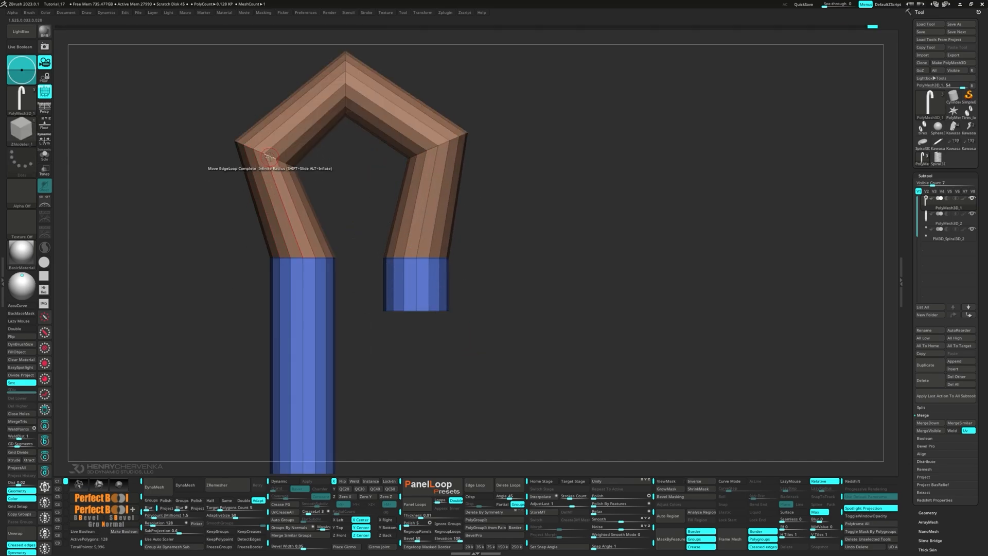
pyautogui.press('space')
pyautogui.click(192, 182)
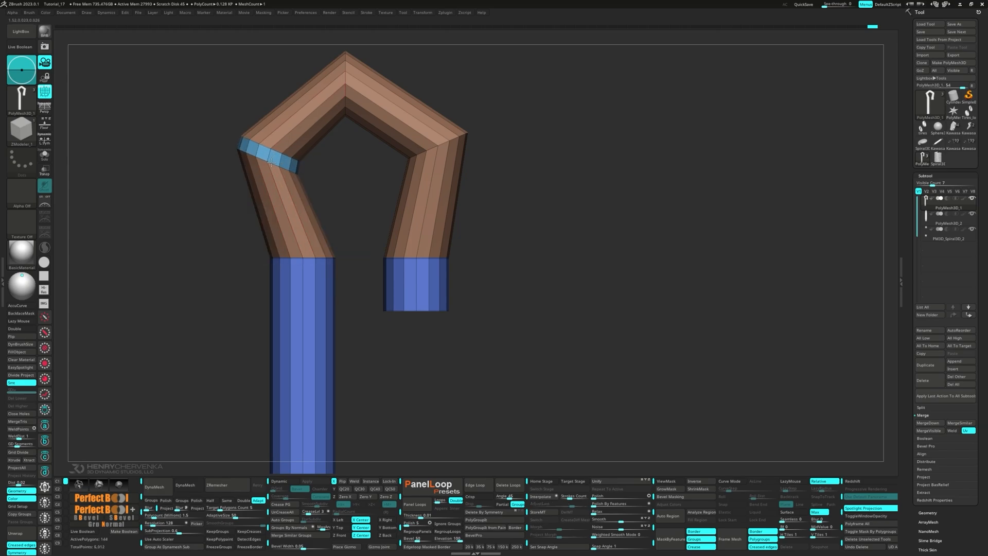
pyautogui.click(343, 79)
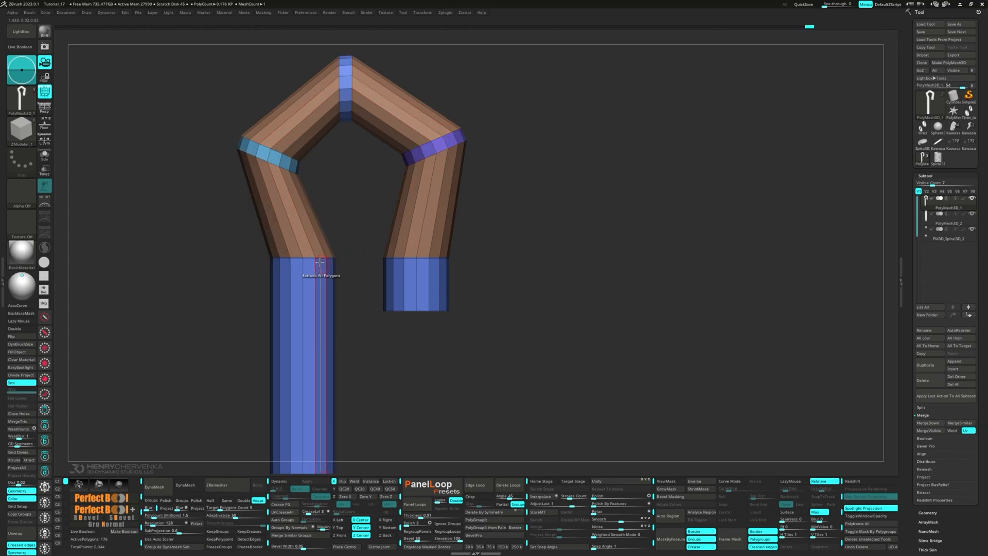
# - Bevel the edge loop where the arch meets the long rod and spread the adjacent bend's two loops using masks and the gizmo
pyautogui.moveTo(320, 257); pyautogui.dragTo(323, 265)
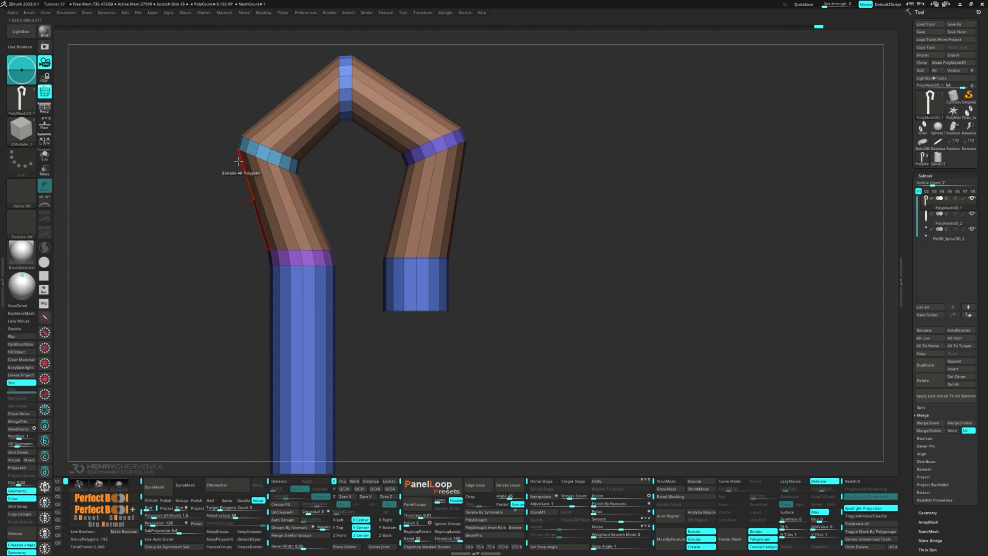
pyautogui.press('m')
pyautogui.click(243, 253)
pyautogui.moveTo(225, 140)
pyautogui.keyDown('ctrl'); pyautogui.mouseDown()
pyautogui.moveTo(314, 185)
pyautogui.moveTo(326, 181)
pyautogui.mouseUp(); pyautogui.keyUp('ctrl')
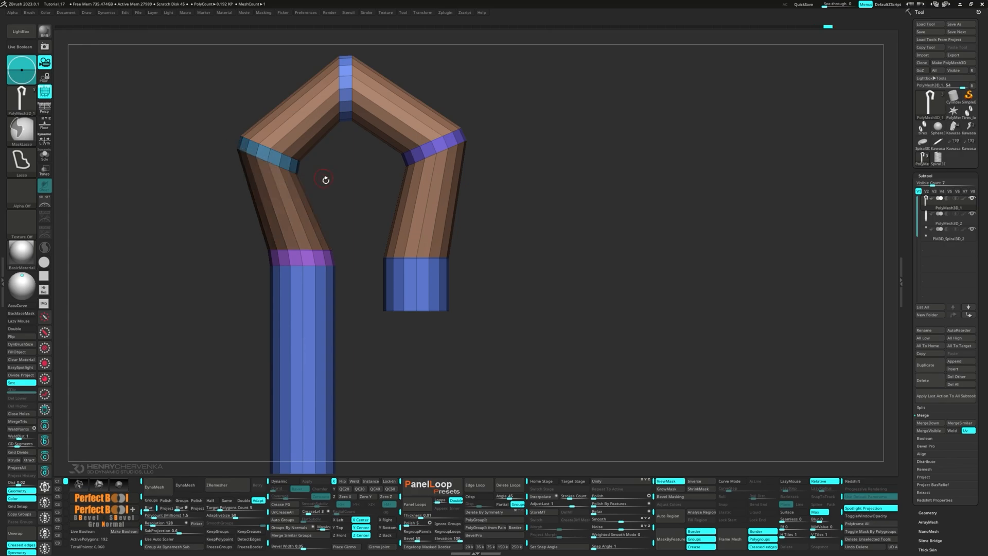
pyautogui.keyDown('ctrl'); pyautogui.click(328, 183); pyautogui.keyUp('ctrl')
pyautogui.press('w')
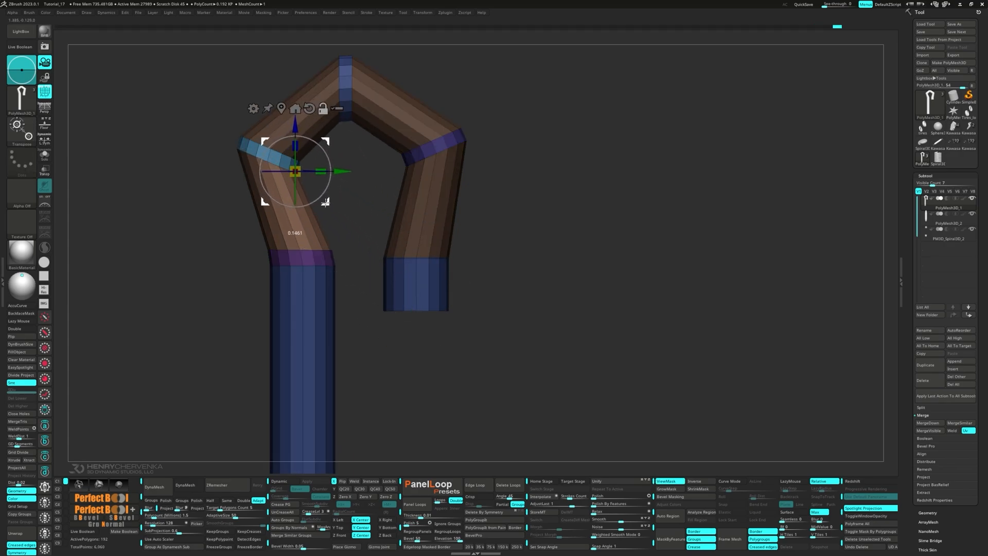
pyautogui.moveTo(320, 201); pyautogui.dragTo(331, 199)
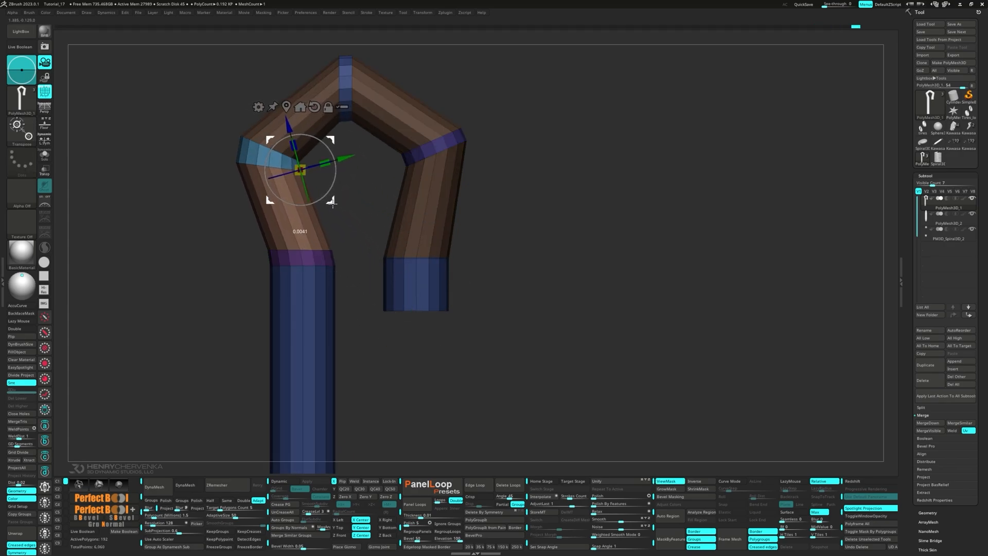
pyautogui.moveTo(210, 126)
pyautogui.keyDown('ctrl'); pyautogui.mouseDown()
pyautogui.moveTo(300, 166)
pyautogui.moveTo(320, 164)
pyautogui.mouseUp(); pyautogui.keyUp('ctrl')
pyautogui.keyDown('ctrl'); pyautogui.click(353, 214); pyautogui.keyUp('ctrl')
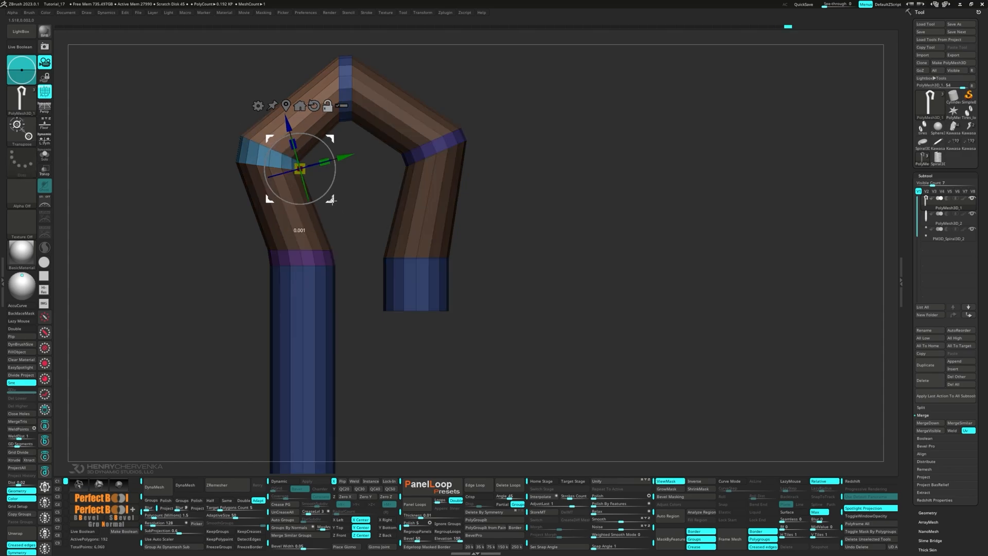
pyautogui.keyDown('alt'); pyautogui.moveTo(330, 200); pyautogui.dragTo(329, 188); pyautogui.keyUp('alt')
# - Spread the two edge loops at the arch's peak into a wedge by masking each loop and transforming it
pyautogui.moveTo(288, 67)
pyautogui.keyDown('ctrl'); pyautogui.mouseDown()
pyautogui.moveTo(307, 52)
pyautogui.moveTo(346, 146)
pyautogui.mouseUp(); pyautogui.keyUp('ctrl')
pyautogui.keyDown('ctrl'); pyautogui.click(348, 165); pyautogui.keyUp('ctrl')
pyautogui.keyDown('alt'); pyautogui.moveTo(332, 190); pyautogui.dragTo(370, 142); pyautogui.keyUp('alt')
pyautogui.moveTo(370, 150); pyautogui.dragTo(369, 150)
pyautogui.keyDown('ctrl'); pyautogui.click(407, 83); pyautogui.keyUp('ctrl')
pyautogui.keyDown('ctrl'); pyautogui.moveTo(340, 40); pyautogui.dragTo(352, 164); pyautogui.keyUp('ctrl')
pyautogui.keyDown('ctrl'); pyautogui.click(355, 164); pyautogui.keyUp('ctrl')
pyautogui.moveTo(377, 152); pyautogui.dragTo(390, 154)
pyautogui.keyDown('ctrl'); pyautogui.click(386, 163); pyautogui.keyUp('ctrl')
pyautogui.keyDown('ctrl'); pyautogui.click(393, 156); pyautogui.keyUp('ctrl')
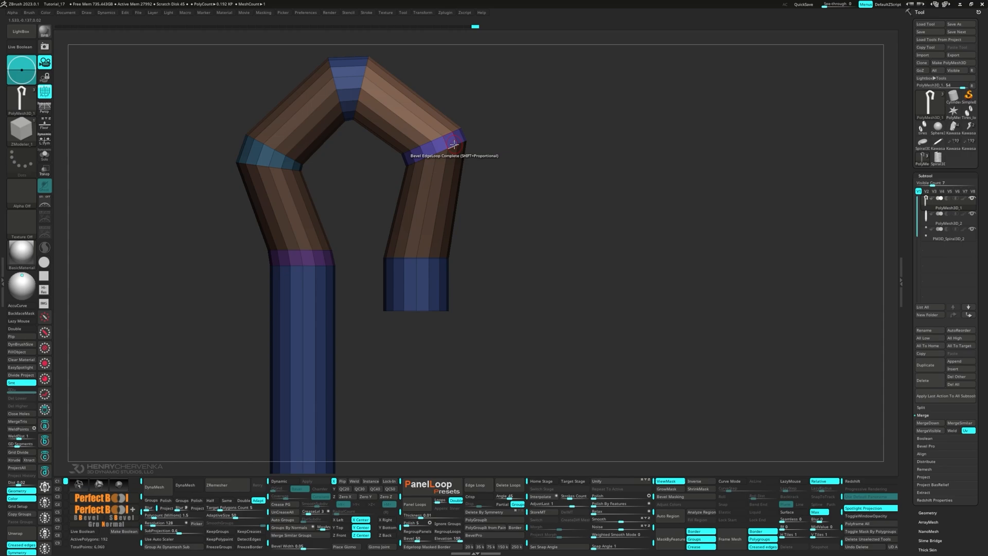
# - Spread the two edge loops at the arch's bend above the short leg by isolating and tilting each one
pyautogui.keyDown('alt'); pyautogui.moveTo(354, 118); pyautogui.dragTo(430, 176); pyautogui.keyUp('alt')
pyautogui.keyDown('ctrl'); pyautogui.click(376, 204); pyautogui.keyUp('ctrl')
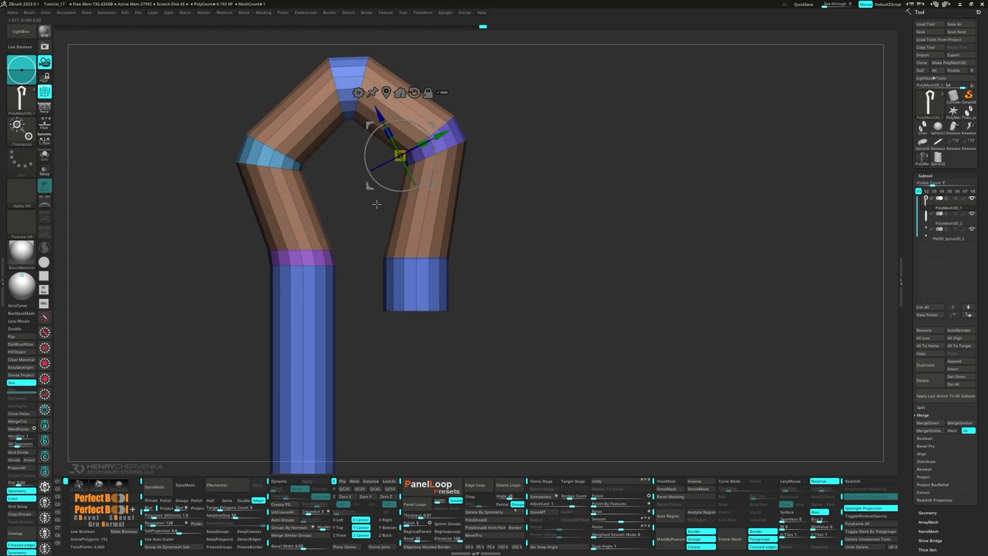
pyautogui.keyDown('ctrl'); pyautogui.moveTo(474, 121); pyautogui.dragTo(384, 171); pyautogui.keyUp('ctrl')
pyautogui.keyDown('ctrl'); pyautogui.click(387, 175); pyautogui.keyUp('ctrl')
pyautogui.keyDown('alt'); pyautogui.moveTo(431, 185); pyautogui.dragTo(436, 195); pyautogui.keyUp('alt')
pyautogui.moveTo(430, 190); pyautogui.dragTo(424, 196)
pyautogui.moveTo(435, 194); pyautogui.dragTo(435, 194)
# - Isolate the upper edge loop of the bevel above the long rod, tilt it to follow the bend and clear the mask
pyautogui.keyDown('ctrl'); pyautogui.click(259, 234); pyautogui.keyUp('ctrl')
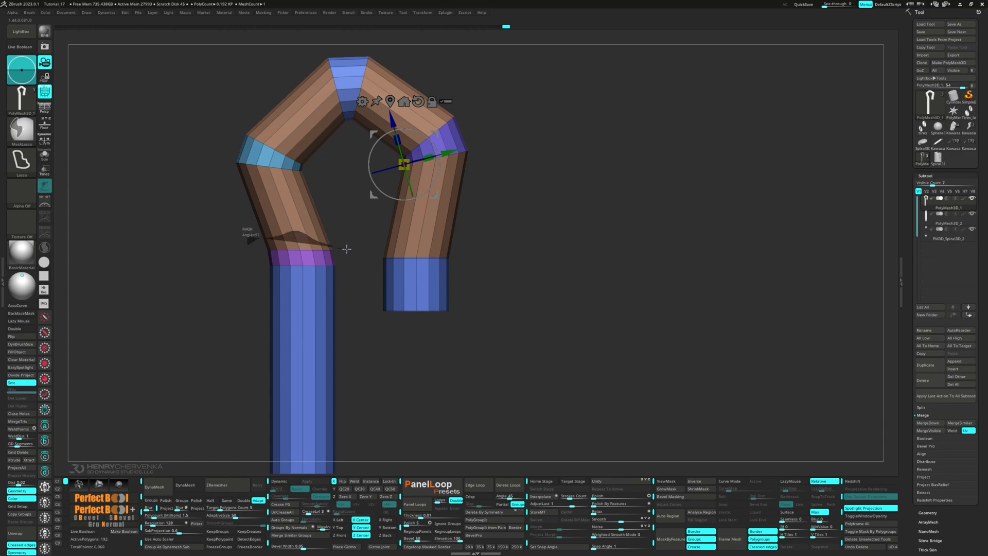
pyautogui.keyDown('ctrl'); pyautogui.keyDown('alt'); pyautogui.moveTo(346, 249); pyautogui.dragTo(257, 250); pyautogui.keyUp('alt'); pyautogui.keyUp('ctrl')
pyautogui.keyDown('alt'); pyautogui.moveTo(435, 195); pyautogui.dragTo(300, 286); pyautogui.keyUp('alt')
pyautogui.keyDown('ctrl'); pyautogui.click(362, 253); pyautogui.keyUp('ctrl')
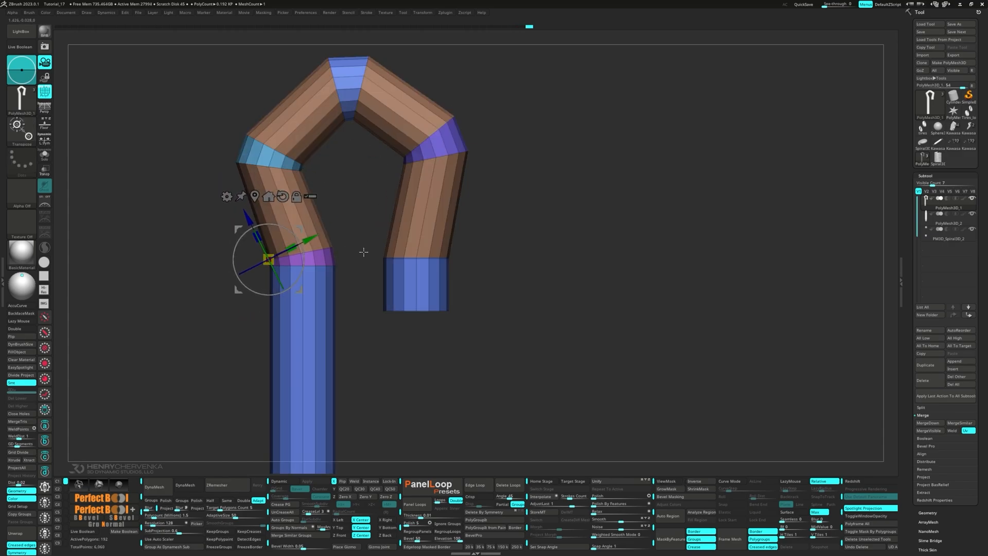
# - Bevel the edge loop where the arch meets the hook's short leg with ZModeler
pyautogui.moveTo(369, 243)
pyautogui.keyDown('ctrl'); pyautogui.mouseDown()
pyautogui.moveTo(458, 279)
pyautogui.moveTo(469, 240)
pyautogui.mouseUp(); pyautogui.keyUp('ctrl')
pyautogui.press('w')
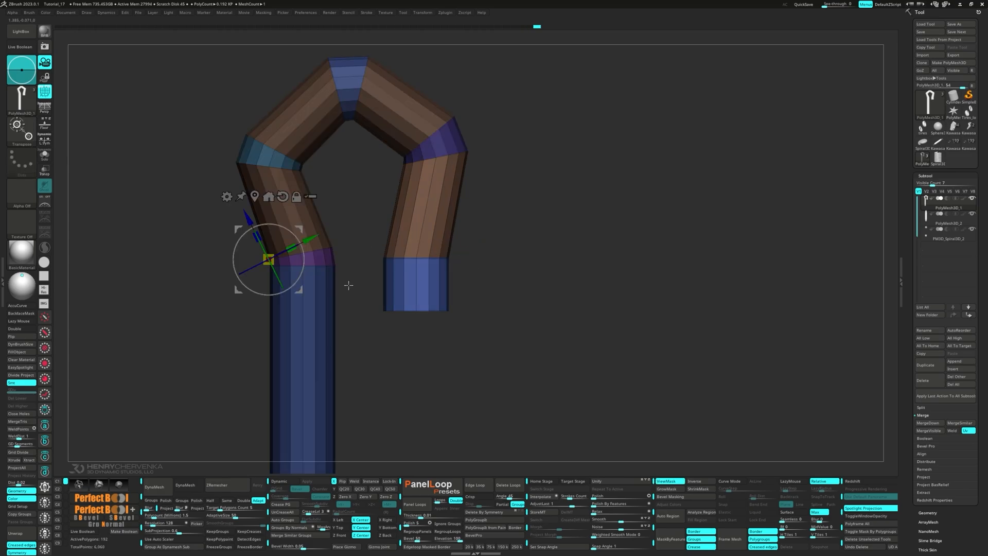
pyautogui.moveTo(268, 258)
pyautogui.keyDown('alt'); pyautogui.mouseDown()
pyautogui.moveTo(377, 263)
pyautogui.moveTo(356, 280)
pyautogui.mouseUp(); pyautogui.keyUp('alt')
pyautogui.press('q')
pyautogui.press('space')
pyautogui.click(356, 275)
pyautogui.click(423, 258)
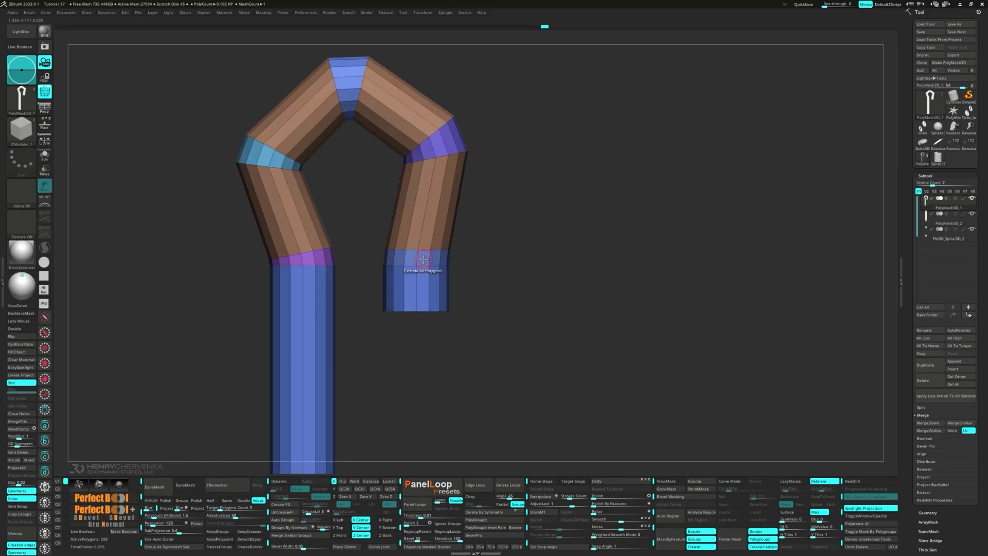
# - Isolate the upper loop of the short leg's bevel, tilt it toward the arch and clear the mask
pyautogui.moveTo(372, 228)
pyautogui.keyDown('ctrl'); pyautogui.keyDown('alt'); pyautogui.mouseDown()
pyautogui.moveTo(470, 255)
pyautogui.moveTo(470, 247)
pyautogui.mouseUp(); pyautogui.keyUp('alt'); pyautogui.keyUp('ctrl')
pyautogui.press('w')
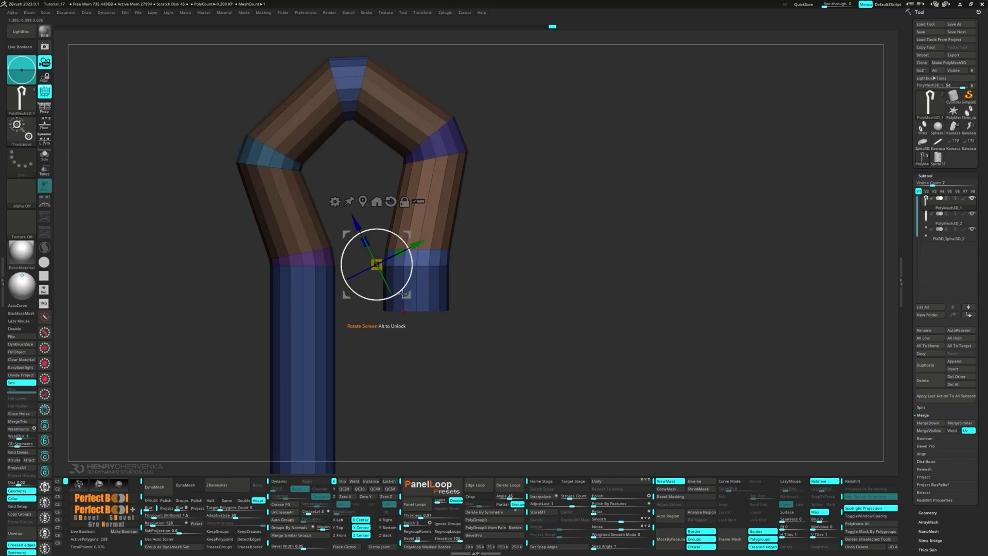
pyautogui.moveTo(407, 292)
pyautogui.keyDown('alt'); pyautogui.mouseDown()
pyautogui.moveTo(414, 280)
pyautogui.moveTo(476, 284)
pyautogui.mouseUp(); pyautogui.keyUp('alt')
pyautogui.keyDown('ctrl'); pyautogui.moveTo(438, 329); pyautogui.dragTo(429, 337); pyautogui.keyUp('ctrl')
# - Insert extra edge loops across the arch's straight segments with ZModeler
pyautogui.press('q')
pyautogui.keyDown('ctrl'); pyautogui.moveTo(342, 224); pyautogui.dragTo(341, 228, button='right'); pyautogui.keyUp('ctrl')
pyautogui.press('space')
pyautogui.click(342, 232)
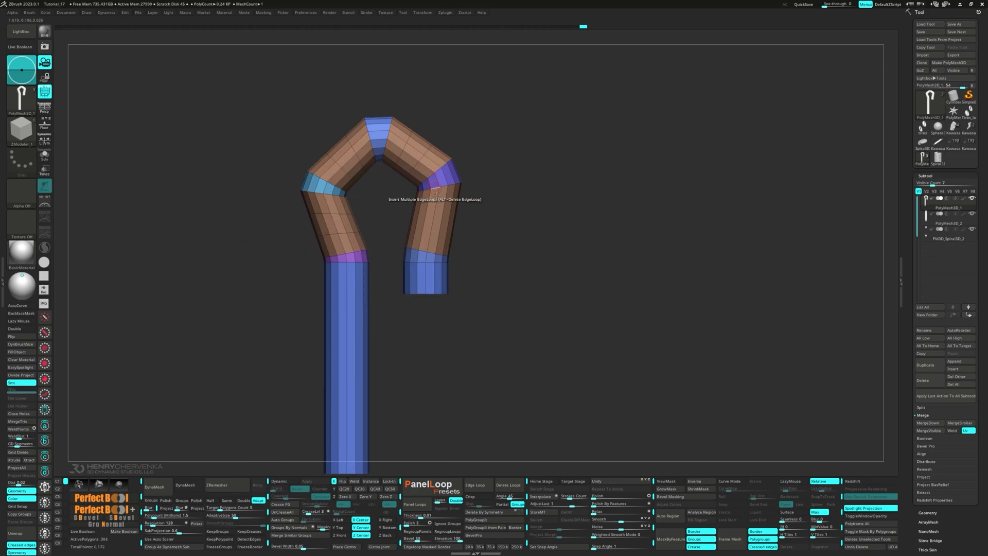
pyautogui.click(432, 225)
# - Insert multiple edge loops along the long rod and give the whole hook a single polygroup with dynamic subdivision
pyautogui.keyDown('alt'); pyautogui.moveTo(404, 292); pyautogui.dragTo(394, 196, button='right'); pyautogui.keyUp('alt')
pyautogui.keyDown('ctrl'); pyautogui.moveTo(394, 195); pyautogui.dragTo(360, 247, button='right'); pyautogui.keyUp('ctrl')
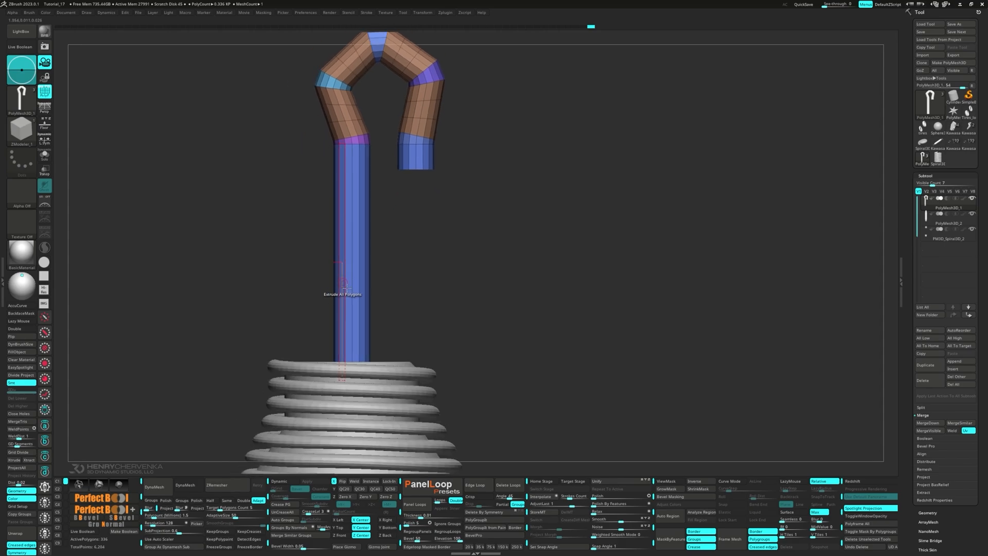
pyautogui.click(343, 286)
pyautogui.moveTo(400, 301)
pyautogui.keyDown('ctrl'); pyautogui.mouseDown(button='right')
pyautogui.moveTo(399, 276)
pyautogui.moveTo(422, 282)
pyautogui.mouseUp(button='right'); pyautogui.keyUp('ctrl')
pyautogui.hotkey('ctrl', 'w')
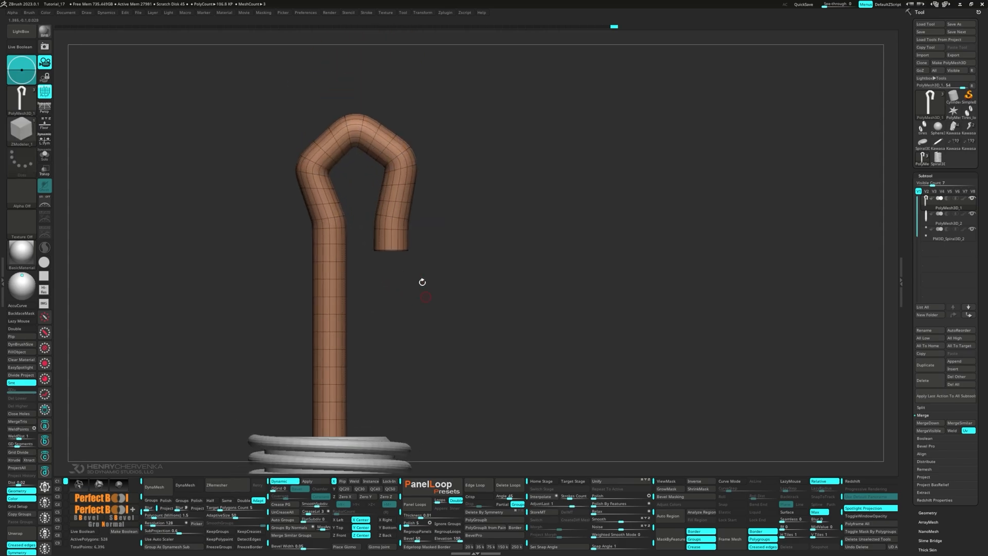
# - Mask the lower part of the long rod, round the arch with Polish By Features and clear the mask
pyautogui.moveTo(244, 71)
pyautogui.keyDown('ctrl'); pyautogui.mouseDown()
pyautogui.moveTo(444, 263)
pyautogui.moveTo(399, 293)
pyautogui.moveTo(415, 82)
pyautogui.moveTo(411, 100)
pyautogui.mouseUp(); pyautogui.keyUp('ctrl')
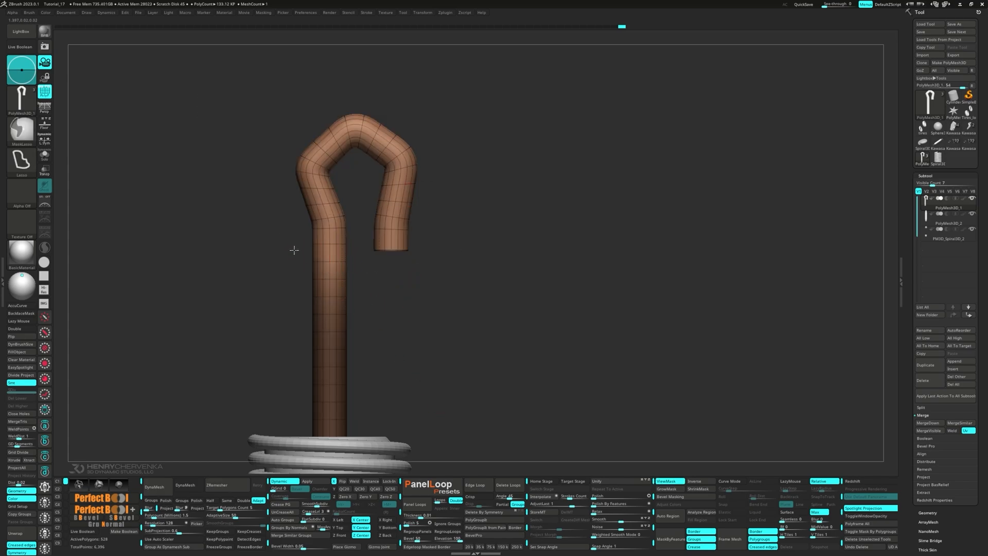
pyautogui.moveTo(294, 250)
pyautogui.keyDown('ctrl'); pyautogui.keyDown('alt'); pyautogui.mouseDown()
pyautogui.moveTo(358, 287)
pyautogui.moveTo(382, 265)
pyautogui.mouseUp(); pyautogui.keyUp('alt'); pyautogui.keyUp('ctrl')
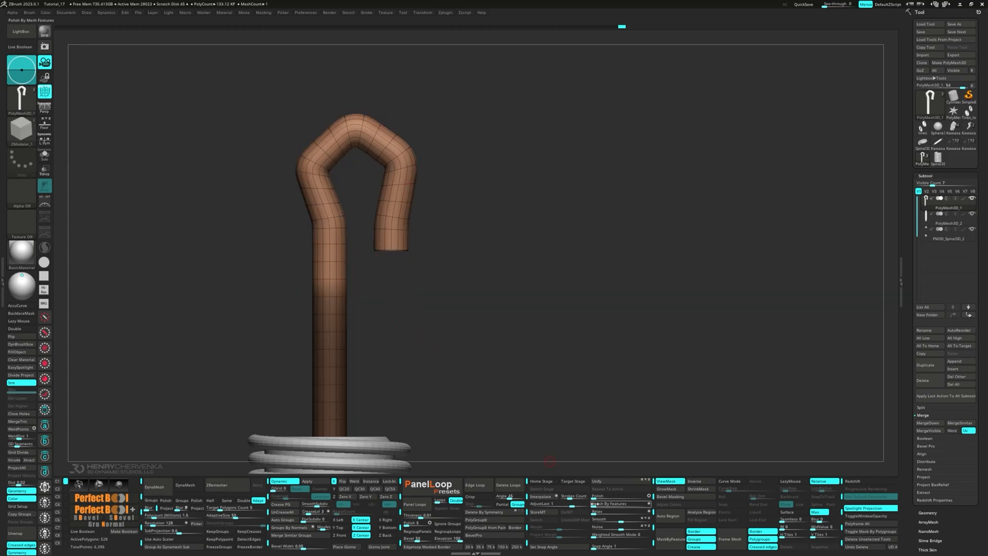
pyautogui.moveTo(595, 504); pyautogui.dragTo(604, 503)
pyautogui.keyDown('ctrl'); pyautogui.moveTo(470, 372); pyautogui.dragTo(454, 355); pyautogui.keyUp('ctrl')
# - Isolate the tip of the hook's short leg with a mask, move it up to shorten the leg and clear the mask
pyautogui.moveTo(454, 355)
pyautogui.keyDown('ctrl'); pyautogui.mouseDown(button='right')
pyautogui.moveTo(405, 305)
pyautogui.moveTo(394, 357)
pyautogui.mouseUp(button='right'); pyautogui.keyUp('ctrl')
pyautogui.moveTo(311, 238)
pyautogui.keyDown('ctrl'); pyautogui.mouseDown()
pyautogui.moveTo(317, 316)
pyautogui.moveTo(412, 248)
pyautogui.mouseUp(); pyautogui.keyUp('ctrl')
pyautogui.keyDown('ctrl'); pyautogui.click(411, 248); pyautogui.keyUp('ctrl')
pyautogui.press('w')
pyautogui.click(378, 195)
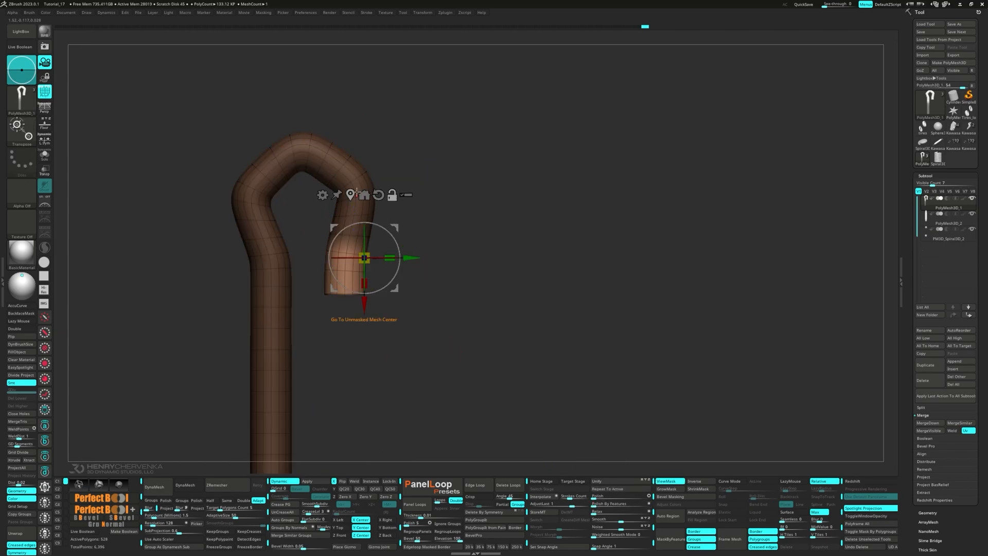
pyautogui.click(354, 194)
pyautogui.keyDown('ctrl'); pyautogui.moveTo(433, 345); pyautogui.dragTo(419, 331); pyautogui.keyUp('ctrl')
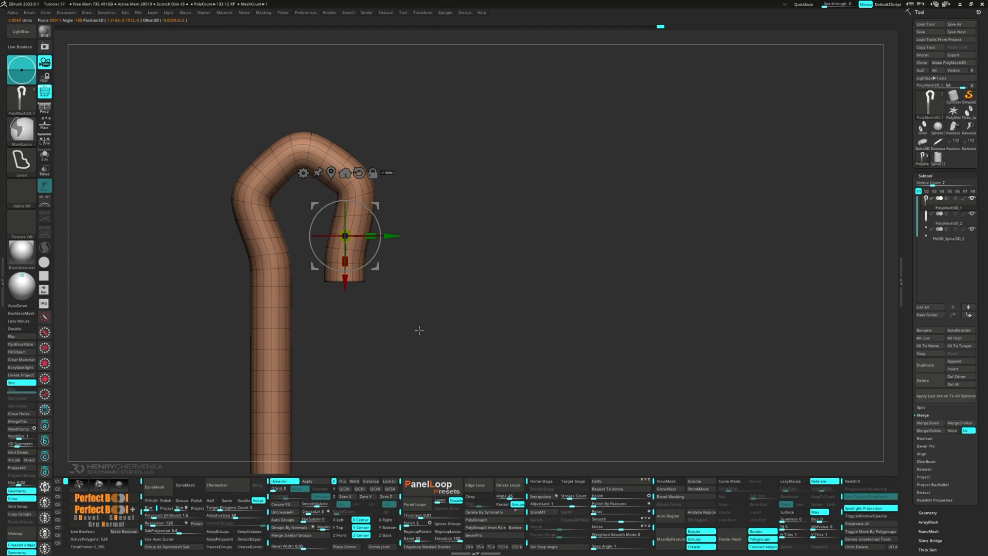
# - Mirror the finished hook onto the opposite end of the stepped rod
pyautogui.press('q')
pyautogui.moveTo(419, 331)
pyautogui.keyDown('ctrl'); pyautogui.mouseDown(button='right')
pyautogui.moveTo(388, 313)
pyautogui.moveTo(353, 211)
pyautogui.moveTo(354, 288)
pyautogui.mouseUp(button='right'); pyautogui.keyUp('ctrl')
pyautogui.moveTo(354, 288)
pyautogui.mouseDown(button='right')
pyautogui.moveTo(333, 226)
pyautogui.moveTo(305, 197)
pyautogui.moveTo(295, 205)
pyautogui.moveTo(205, 199)
pyautogui.moveTo(366, 322)
pyautogui.moveTo(336, 286)
pyautogui.moveTo(371, 308)
pyautogui.mouseUp(button='right')
pyautogui.press('space')
pyautogui.click(278, 262)
pyautogui.press('w')
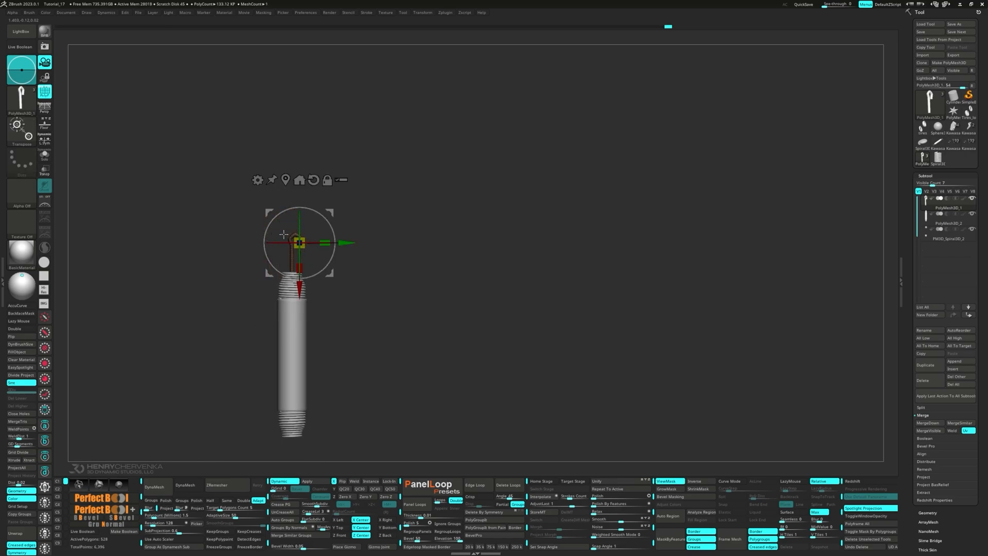
pyautogui.keyDown('ctrl'); pyautogui.moveTo(372, 309); pyautogui.dragTo(372, 324); pyautogui.keyUp('ctrl')
pyautogui.press('q')
pyautogui.press('w')
pyautogui.keyDown('alt'); pyautogui.moveTo(331, 276); pyautogui.dragTo(422, 265); pyautogui.keyUp('alt')
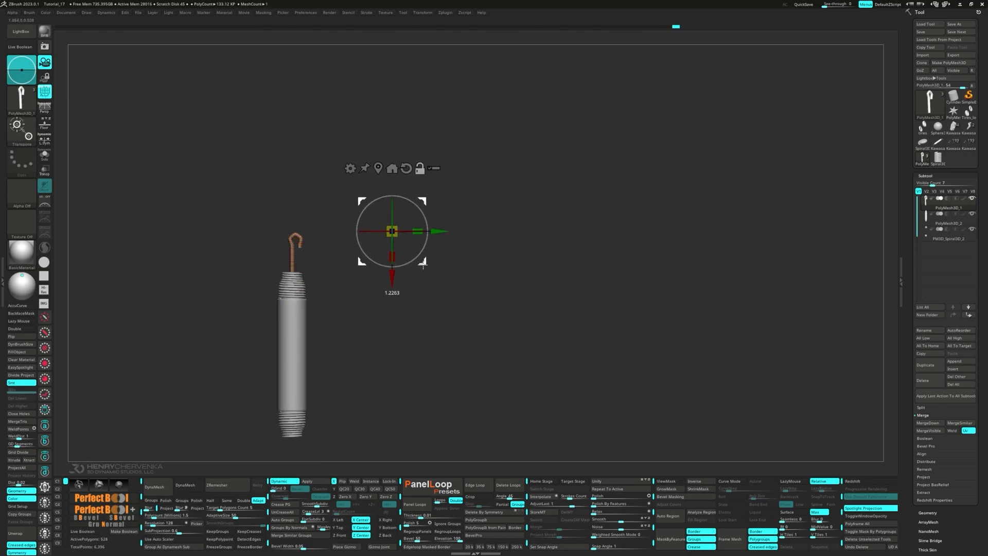
pyautogui.press('q')
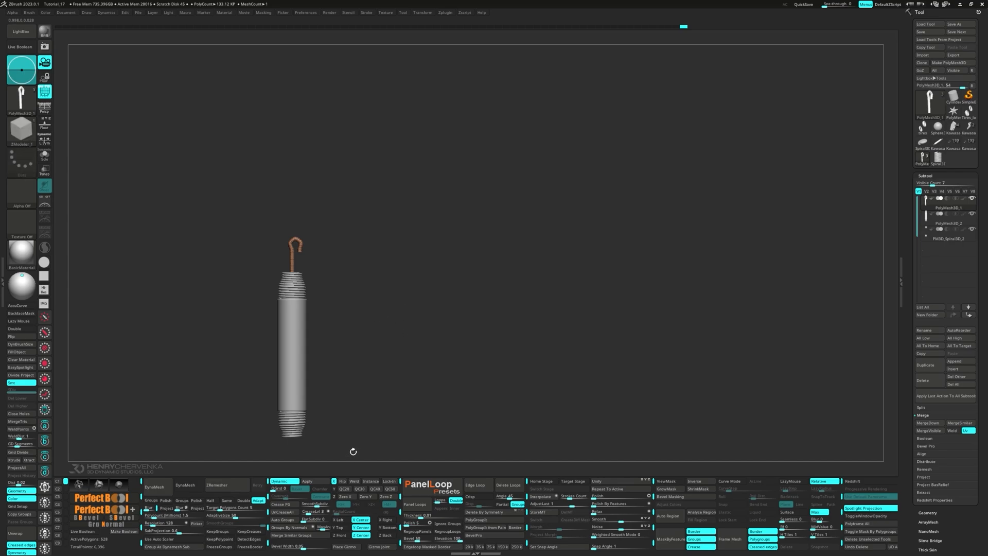
pyautogui.click(355, 481)
# - Place the gizmo inside the upper hook's arch, insert a Ring 3D there and separate it into its own subtool
pyautogui.press('w')
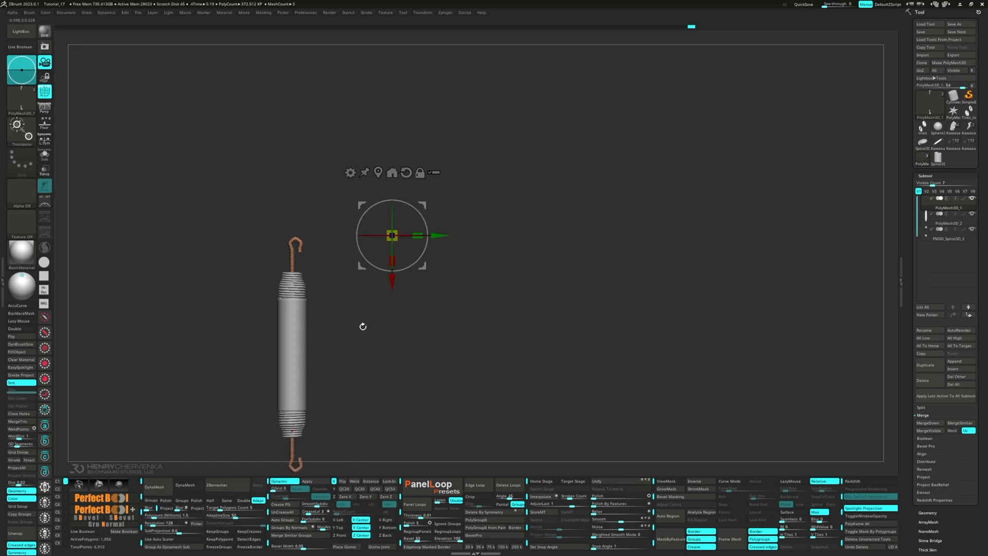
pyautogui.keyDown('alt'); pyautogui.moveTo(421, 266); pyautogui.dragTo(331, 275); pyautogui.keyUp('alt')
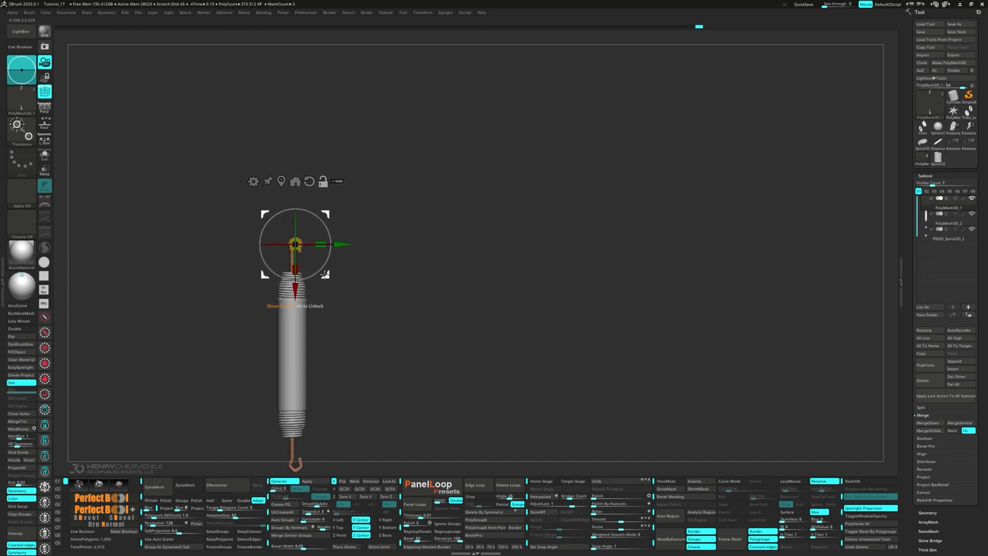
pyautogui.keyDown('ctrl'); pyautogui.moveTo(359, 270); pyautogui.dragTo(395, 359, button='right'); pyautogui.keyUp('ctrl')
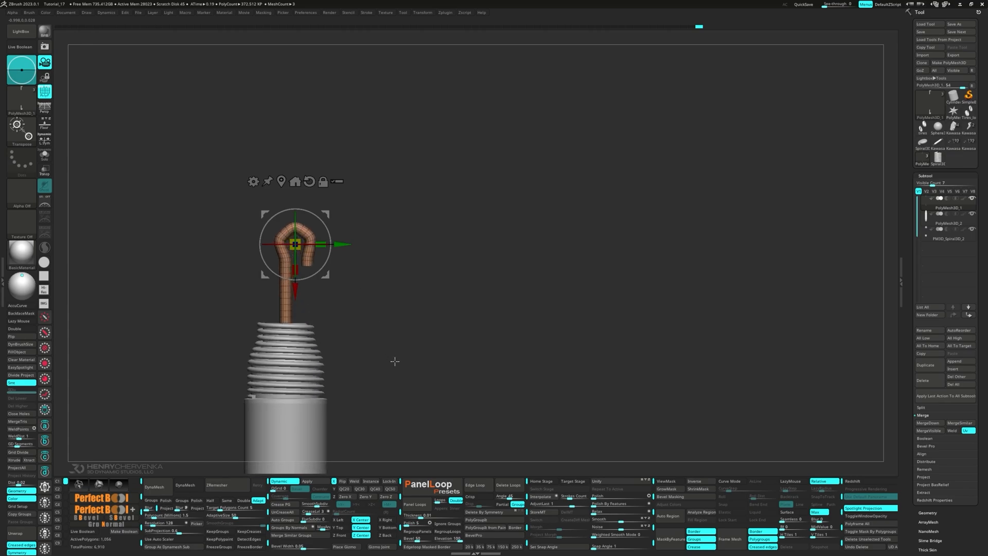
pyautogui.keyDown('ctrl'); pyautogui.click(375, 291); pyautogui.keyUp('ctrl')
pyautogui.keyDown('ctrl'); pyautogui.moveTo(370, 267); pyautogui.dragTo(361, 322, button='right'); pyautogui.keyUp('ctrl')
pyautogui.click(247, 192)
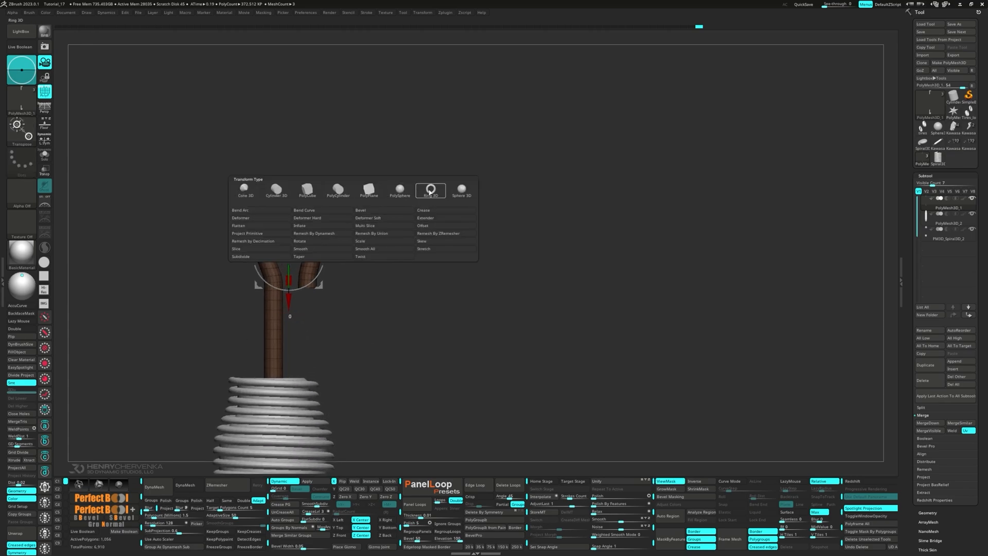
pyautogui.click(430, 190)
pyautogui.keyDown('ctrl'); pyautogui.click(377, 291); pyautogui.keyUp('ctrl')
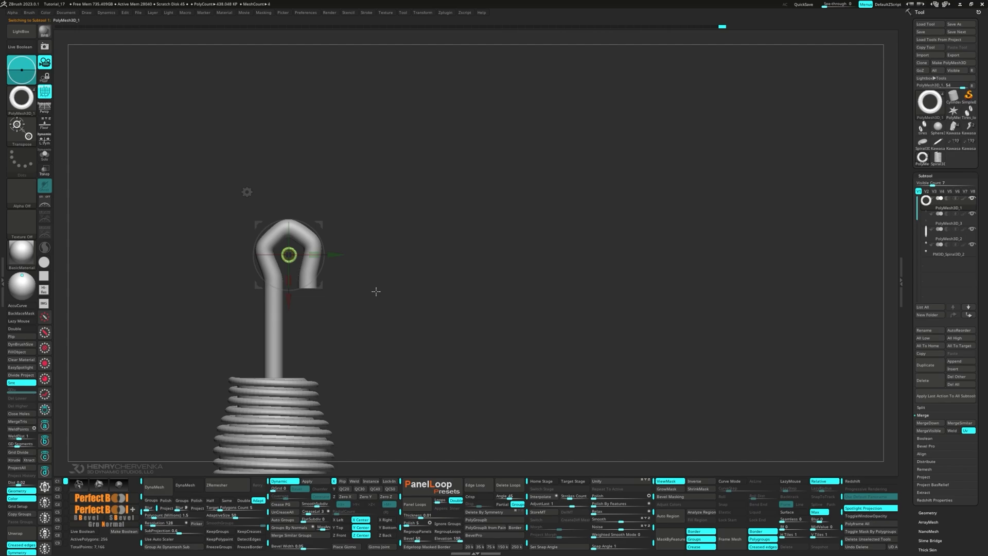
# - Turn off the ring's dynamic subdivision, then rotate, enlarge and move it so it lies flat and threads through the upper hook
pyautogui.keyDown('ctrl'); pyautogui.moveTo(377, 291); pyautogui.dragTo(378, 325, button='right'); pyautogui.keyUp('ctrl')
pyautogui.hotkey('shift', 'd')
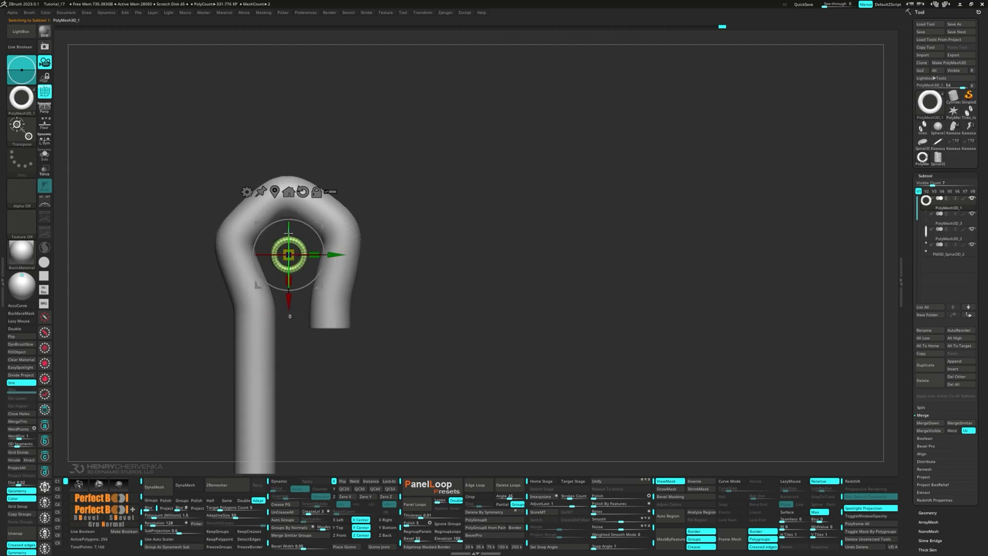
pyautogui.moveTo(288, 233); pyautogui.dragTo(284, 294)
pyautogui.moveTo(297, 258); pyautogui.dragTo(337, 257)
pyautogui.keyDown('shift'); pyautogui.moveTo(337, 257); pyautogui.dragTo(337, 275, button='right'); pyautogui.keyUp('shift')
pyautogui.moveTo(337, 275); pyautogui.dragTo(406, 275)
pyautogui.keyDown('ctrl'); pyautogui.moveTo(426, 295); pyautogui.dragTo(348, 287, button='right'); pyautogui.keyUp('ctrl')
pyautogui.moveTo(309, 264); pyautogui.dragTo(391, 269)
pyautogui.moveTo(392, 270)
pyautogui.mouseDown(button='right')
pyautogui.moveTo(397, 196)
pyautogui.moveTo(394, 257)
pyautogui.mouseUp(button='right')
pyautogui.keyDown('ctrl'); pyautogui.moveTo(394, 258); pyautogui.dragTo(338, 225, button='right'); pyautogui.keyUp('ctrl')
# - Delete the half of the ring farthest from the hook and close the holes at the cut ends
pyautogui.press('q')
pyautogui.keyDown('ctrl'); pyautogui.moveTo(338, 224); pyautogui.dragTo(422, 345, button='right'); pyautogui.keyUp('ctrl')
pyautogui.press('space')
pyautogui.click(340, 246)
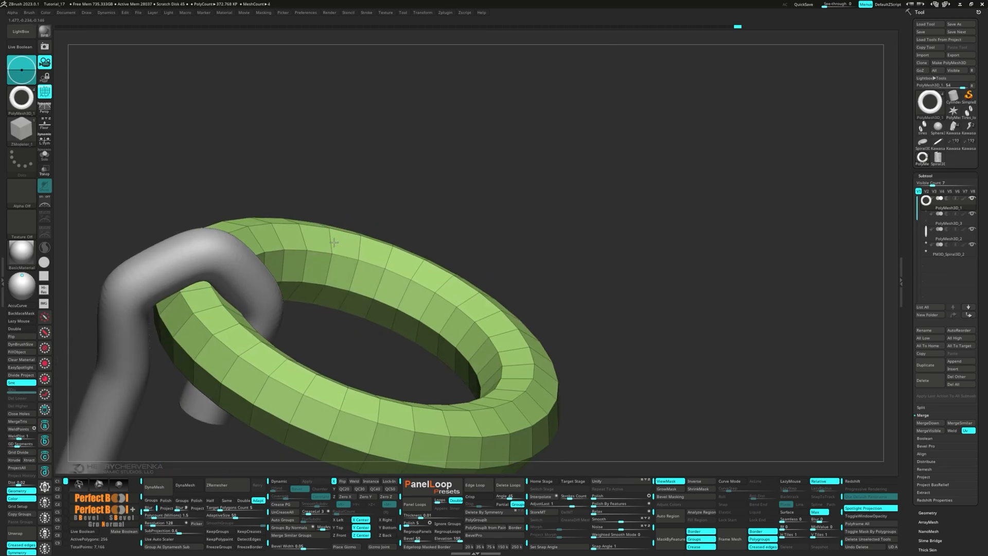
pyautogui.moveTo(329, 253); pyautogui.dragTo(313, 216, button='right')
pyautogui.keyDown('ctrl'); pyautogui.moveTo(314, 216); pyautogui.dragTo(322, 277, button='right'); pyautogui.keyUp('ctrl')
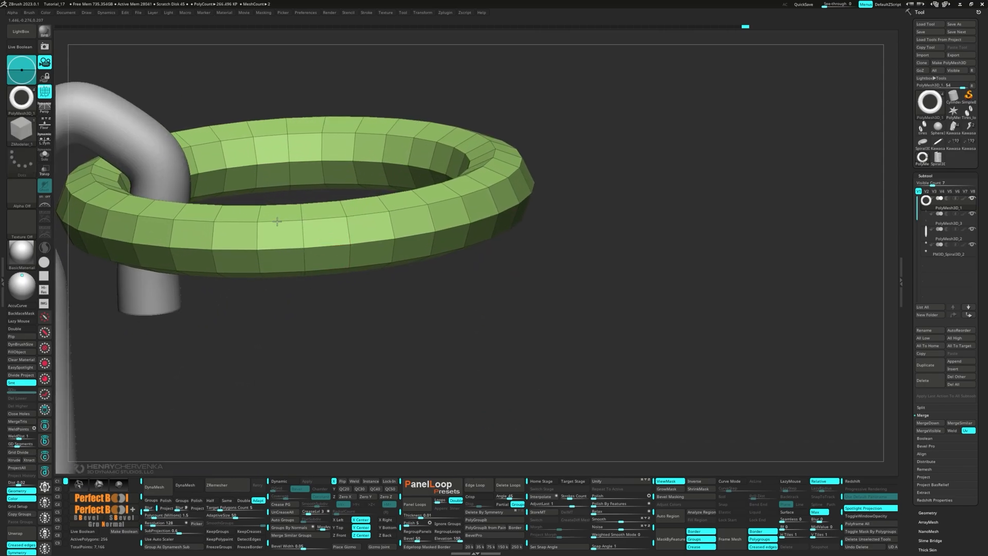
pyautogui.keyDown('ctrl'); pyautogui.moveTo(235, 202); pyautogui.dragTo(257, 170, button='right'); pyautogui.keyUp('ctrl')
pyautogui.moveTo(257, 170)
pyautogui.mouseDown(button='right')
pyautogui.moveTo(291, 242)
pyautogui.moveTo(304, 304)
pyautogui.moveTo(330, 315)
pyautogui.mouseUp(button='right')
pyautogui.keyDown('alt'); pyautogui.moveTo(403, 221); pyautogui.dragTo(411, 304, button='right'); pyautogui.keyUp('alt')
pyautogui.keyDown('ctrl'); pyautogui.keyDown('alt'); pyautogui.keyDown('shift'); pyautogui.moveTo(445, 83); pyautogui.dragTo(280, 407); pyautogui.keyUp('shift'); pyautogui.keyUp('alt'); pyautogui.keyUp('ctrl')
pyautogui.hotkey('ctrl', 'shift', 's')
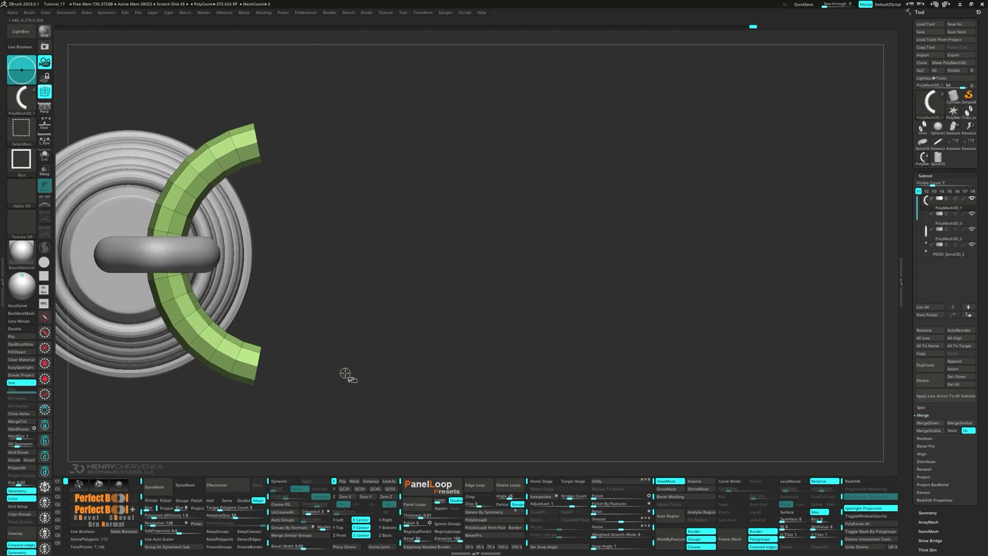
pyautogui.hotkey('ctrl', 'Delete')
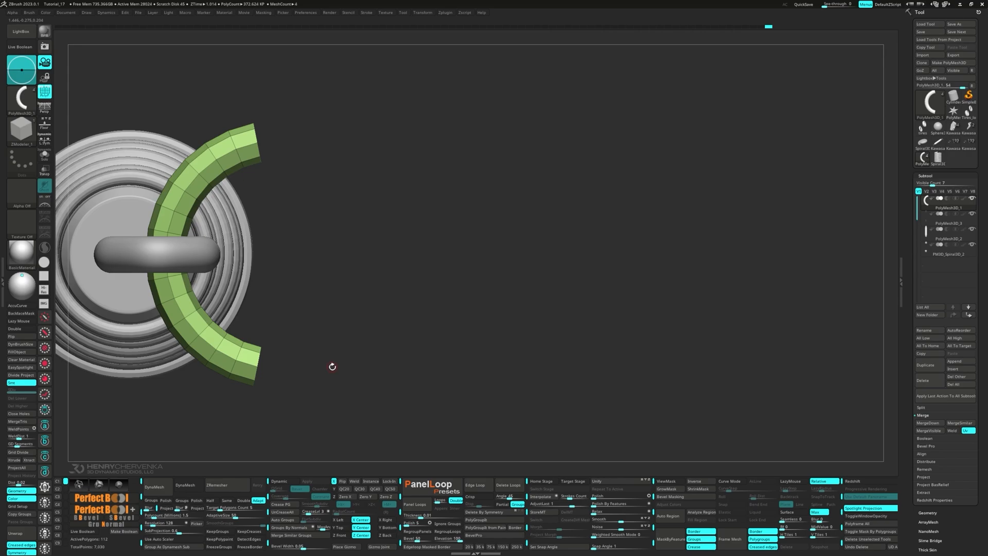
pyautogui.moveTo(305, 369); pyautogui.dragTo(317, 366)
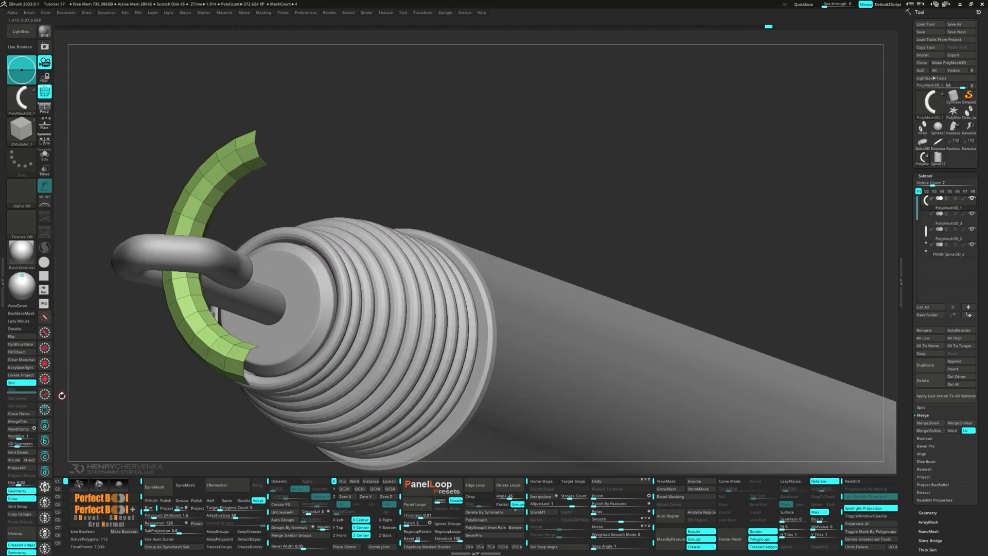
pyautogui.click(19, 413)
# - Mask all of the half ring except its two cut ends and extrude them outward into long straight legs
pyautogui.moveTo(191, 380)
pyautogui.keyDown('shift'); pyautogui.mouseDown()
pyautogui.moveTo(286, 377)
pyautogui.moveTo(291, 337)
pyautogui.mouseUp(); pyautogui.keyUp('shift')
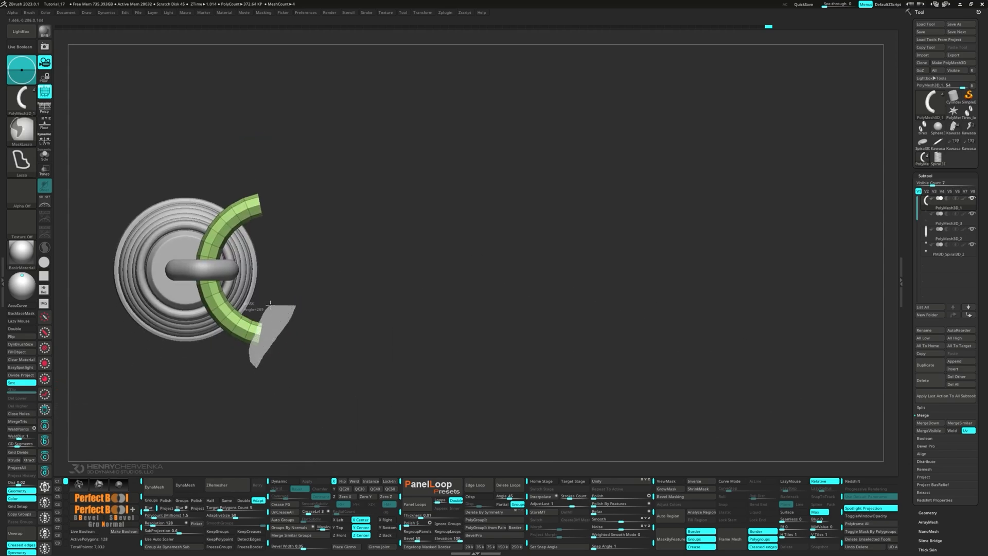
pyautogui.keyDown('ctrl'); pyautogui.keyDown('alt'); pyautogui.moveTo(270, 305); pyautogui.dragTo(273, 302); pyautogui.keyUp('alt'); pyautogui.keyUp('ctrl')
pyautogui.moveTo(295, 225)
pyautogui.keyDown('ctrl'); pyautogui.keyDown('alt'); pyautogui.mouseDown()
pyautogui.moveTo(281, 167)
pyautogui.moveTo(255, 206)
pyautogui.moveTo(260, 217)
pyautogui.mouseUp(); pyautogui.keyUp('alt'); pyautogui.keyUp('ctrl')
pyautogui.press('w')
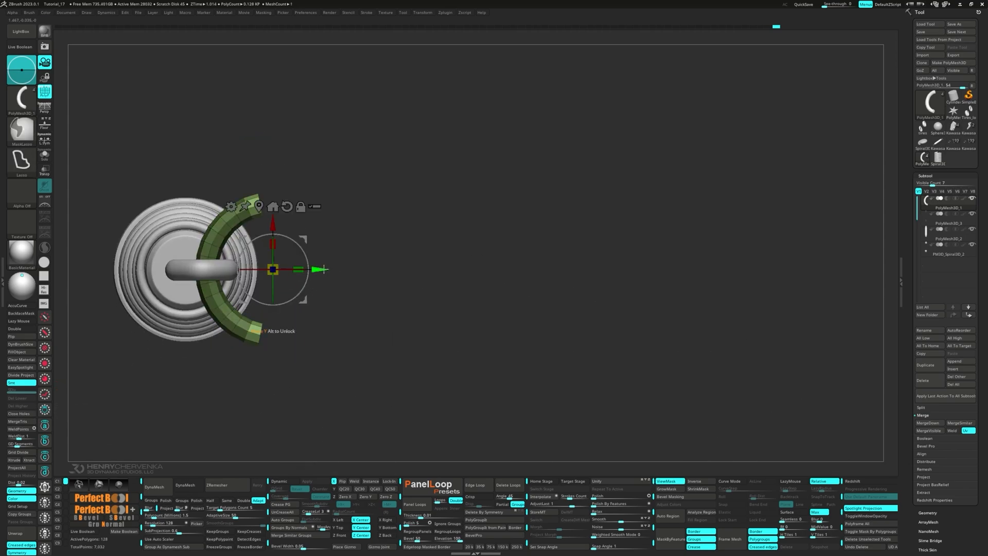
pyautogui.keyDown('ctrl'); pyautogui.moveTo(323, 269); pyautogui.dragTo(447, 277); pyautogui.keyUp('ctrl')
pyautogui.click(411, 207)
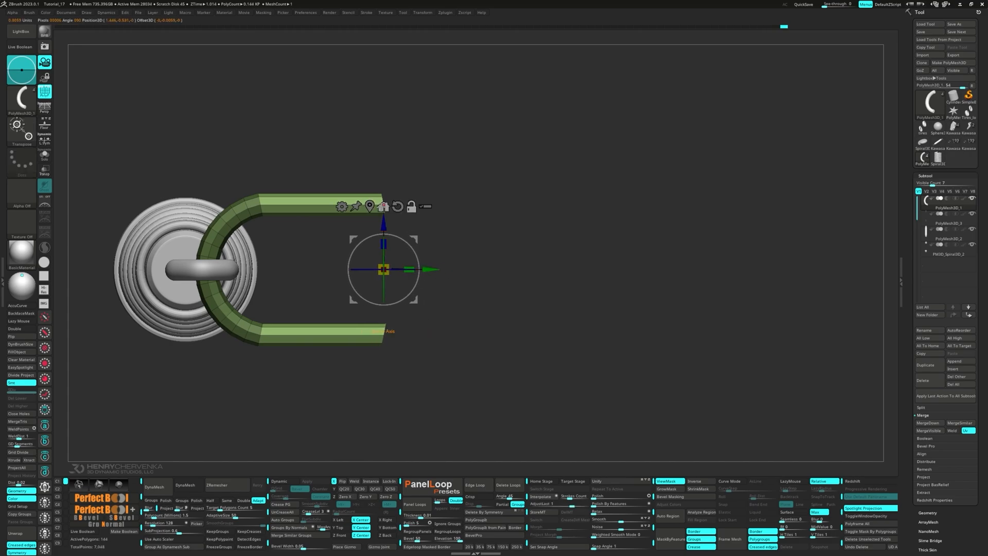
# - Isolate each leg end with masks and move the two ends apart so the legs flare outward
pyautogui.moveTo(428, 346)
pyautogui.mouseDown()
pyautogui.moveTo(399, 349)
pyautogui.moveTo(432, 338)
pyautogui.moveTo(373, 361)
pyautogui.mouseUp()
pyautogui.keyDown('ctrl'); pyautogui.click(437, 323); pyautogui.keyUp('ctrl')
pyautogui.moveTo(383, 224); pyautogui.dragTo(384, 252)
pyautogui.keyDown('ctrl'); pyautogui.moveTo(424, 141); pyautogui.dragTo(432, 152); pyautogui.keyUp('ctrl')
pyautogui.keyDown('ctrl'); pyautogui.moveTo(420, 160); pyautogui.dragTo(441, 235); pyautogui.keyUp('ctrl')
pyautogui.keyDown('ctrl'); pyautogui.click(441, 232); pyautogui.keyUp('ctrl')
pyautogui.moveTo(383, 252); pyautogui.dragTo(384, 228)
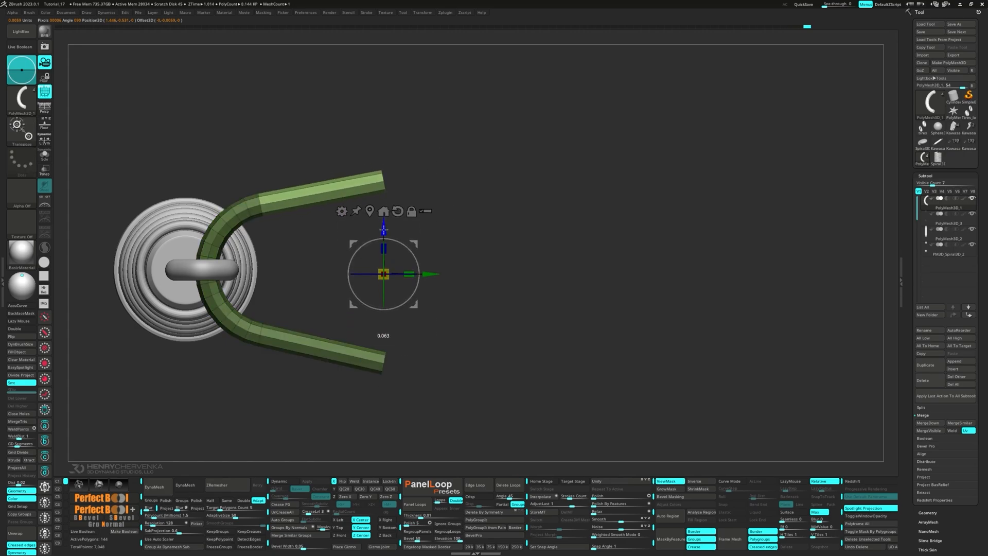
# - Clear the mask, duplicate the U-shaped link and place the copy beyond its open ends, rotated -90 degrees to stand upright
pyautogui.moveTo(426, 339)
pyautogui.keyDown('ctrl'); pyautogui.mouseDown()
pyautogui.moveTo(436, 360)
pyautogui.moveTo(432, 291)
pyautogui.moveTo(429, 335)
pyautogui.mouseUp(); pyautogui.keyUp('ctrl')
pyautogui.keyDown('ctrl'); pyautogui.moveTo(415, 306); pyautogui.dragTo(454, 234); pyautogui.keyUp('ctrl')
pyautogui.moveTo(454, 235); pyautogui.dragTo(453, 261, button='right')
pyautogui.moveTo(452, 215); pyautogui.dragTo(384, 281)
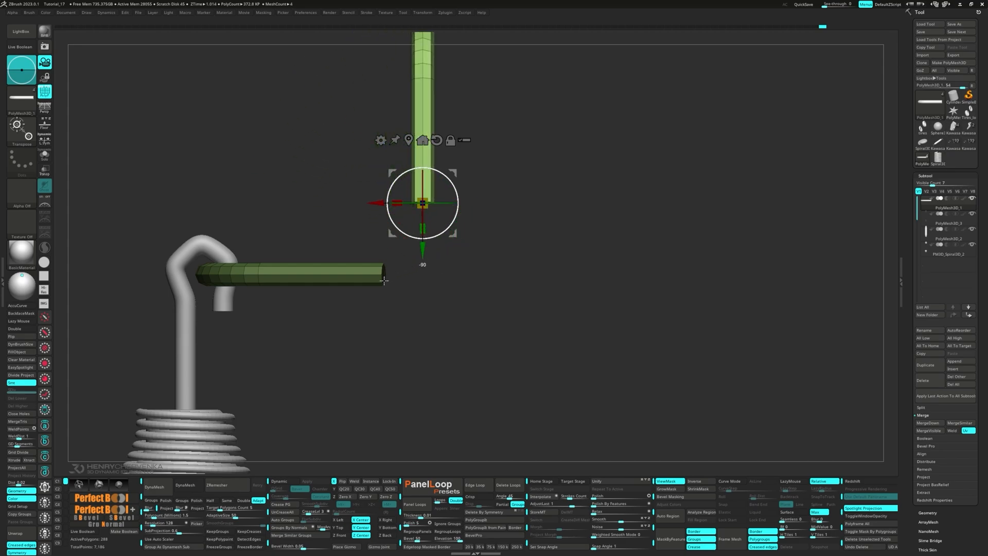
pyautogui.moveTo(455, 236); pyautogui.dragTo(458, 234)
pyautogui.moveTo(434, 298); pyautogui.dragTo(443, 311, button='right')
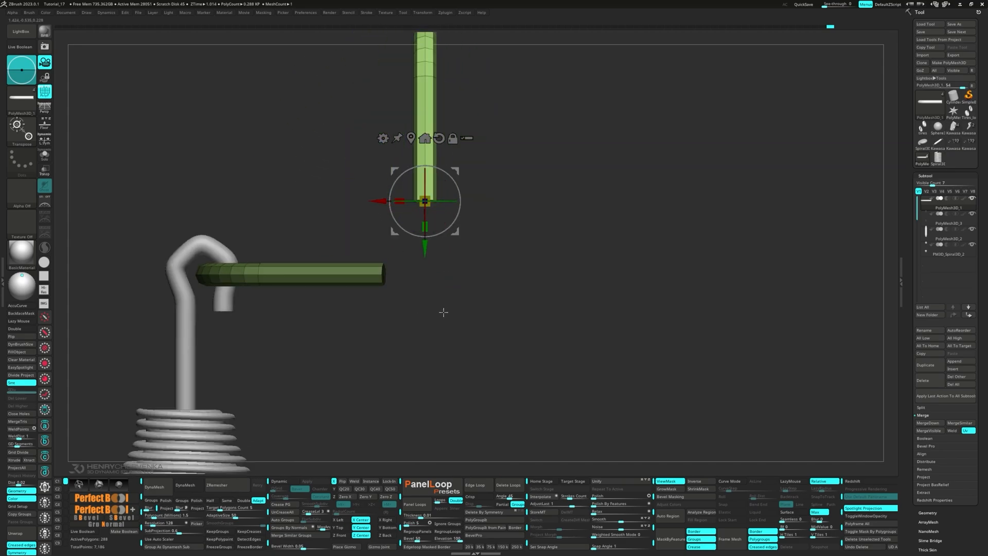
# - Clip the open ends of the upright copy and the horizontal link flat, masking the copy while trimming the link
pyautogui.press('q')
pyautogui.press('space')
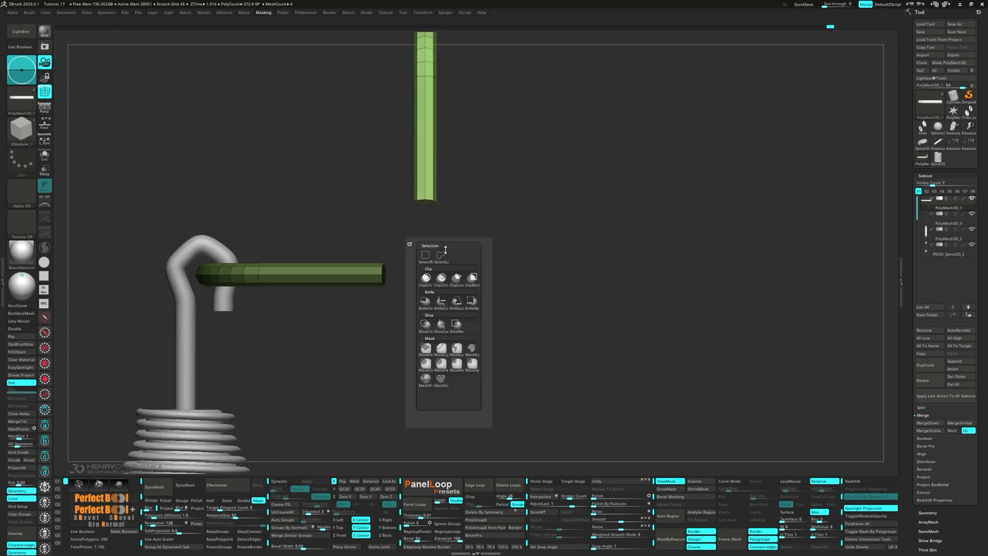
pyautogui.click(460, 283)
pyautogui.click(441, 300)
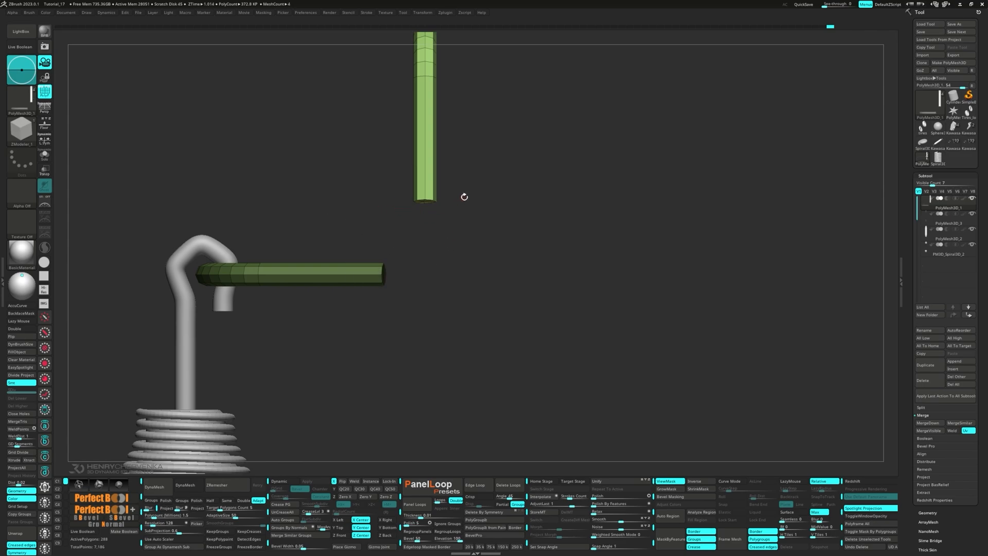
pyautogui.keyDown('ctrl'); pyautogui.keyDown('shift'); pyautogui.moveTo(337, 194); pyautogui.dragTo(337, 194); pyautogui.keyUp('shift'); pyautogui.keyUp('ctrl')
pyautogui.moveTo(394, 218); pyautogui.dragTo(395, 241, button='right')
pyautogui.keyDown('ctrl'); pyautogui.moveTo(416, 296); pyautogui.dragTo(425, 326); pyautogui.keyUp('ctrl')
pyautogui.keyDown('ctrl'); pyautogui.moveTo(413, 291); pyautogui.dragTo(380, 315); pyautogui.keyUp('ctrl')
pyautogui.keyDown('ctrl'); pyautogui.click(379, 320); pyautogui.keyUp('ctrl')
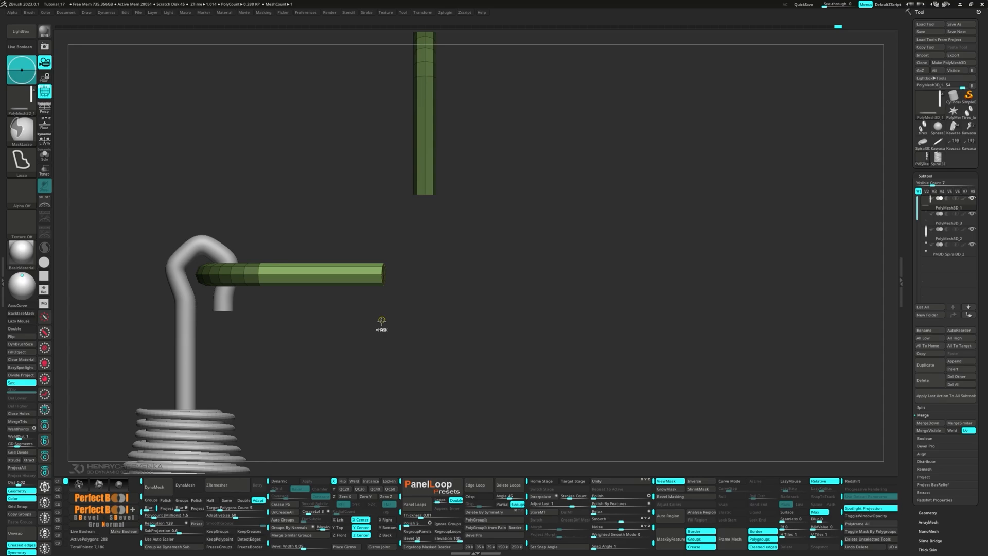
pyautogui.keyDown('ctrl'); pyautogui.keyDown('shift'); pyautogui.moveTo(371, 348); pyautogui.dragTo(372, 346); pyautogui.keyUp('shift'); pyautogui.keyUp('ctrl')
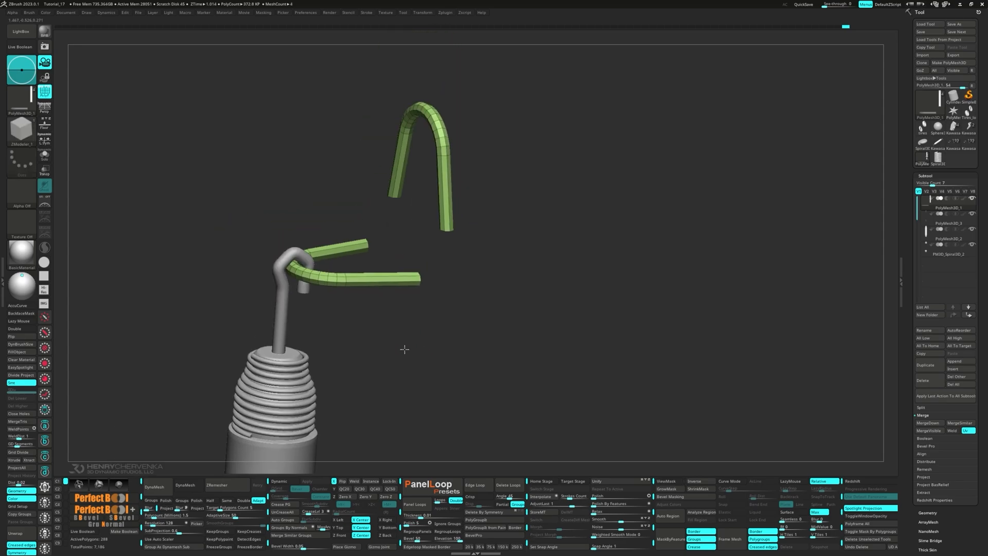
# - Switch the selection brush to SelectRect, hide the upright copy's arch and delete it, leaving only its two straight legs
pyautogui.moveTo(404, 349)
pyautogui.mouseDown(button='right')
pyautogui.moveTo(427, 258)
pyautogui.moveTo(396, 218)
pyautogui.moveTo(369, 264)
pyautogui.mouseUp(button='right')
pyautogui.press('2')
pyautogui.click(352, 280)
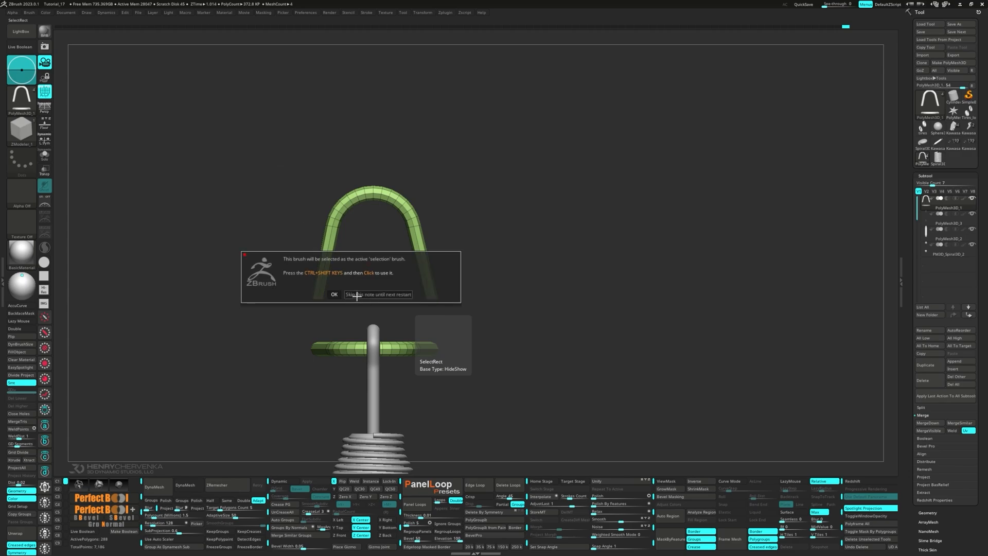
pyautogui.click(355, 294)
pyautogui.keyDown('ctrl'); pyautogui.keyDown('shift'); pyautogui.moveTo(282, 146); pyautogui.dragTo(447, 236); pyautogui.keyUp('shift'); pyautogui.keyUp('ctrl')
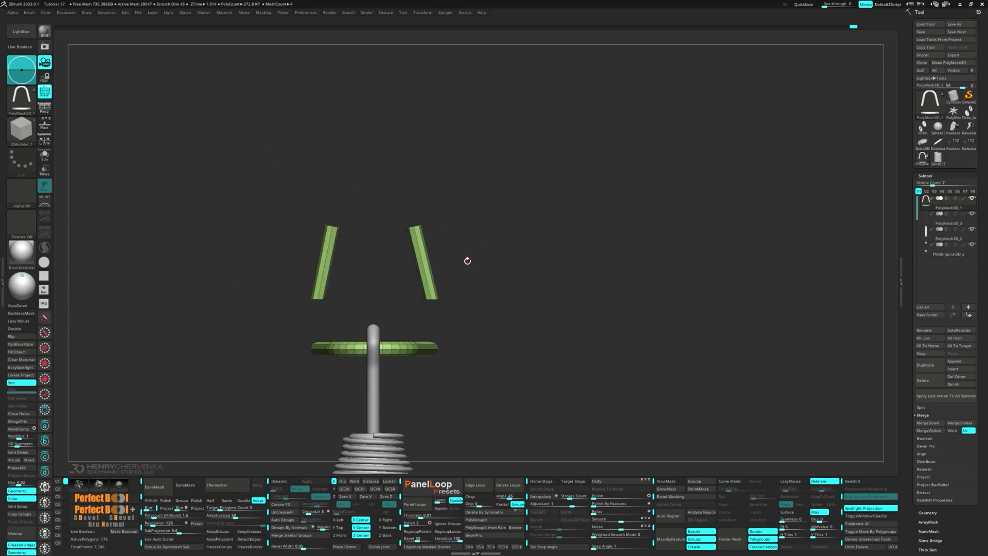
pyautogui.moveTo(466, 261); pyautogui.dragTo(444, 276, button='right')
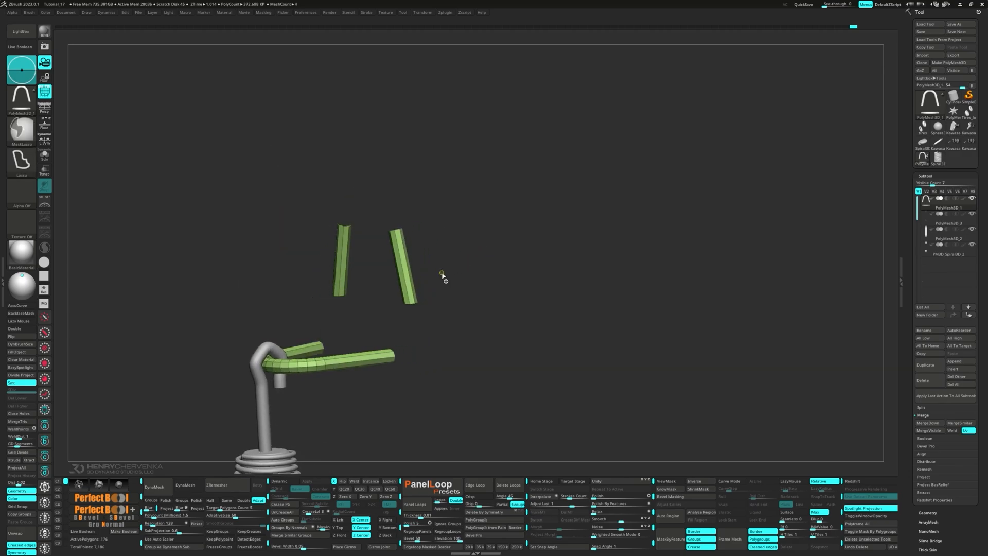
pyautogui.keyDown('shift'); pyautogui.moveTo(354, 249); pyautogui.dragTo(401, 257, button='right'); pyautogui.keyUp('shift')
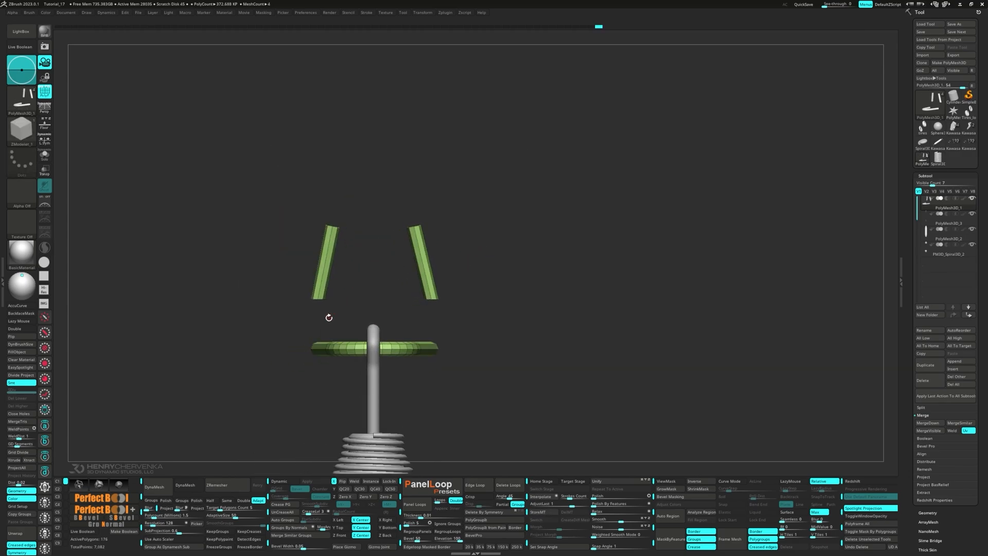
# - Mask the horizontal link and the lower ends of the upright legs, then shorten the legs by lowering their upper ends
pyautogui.moveTo(386, 314)
pyautogui.keyDown('ctrl'); pyautogui.mouseDown()
pyautogui.moveTo(267, 363)
pyautogui.moveTo(456, 329)
pyautogui.mouseUp(); pyautogui.keyUp('ctrl')
pyautogui.keyDown('ctrl'); pyautogui.click(273, 271); pyautogui.keyUp('ctrl')
pyautogui.press('w')
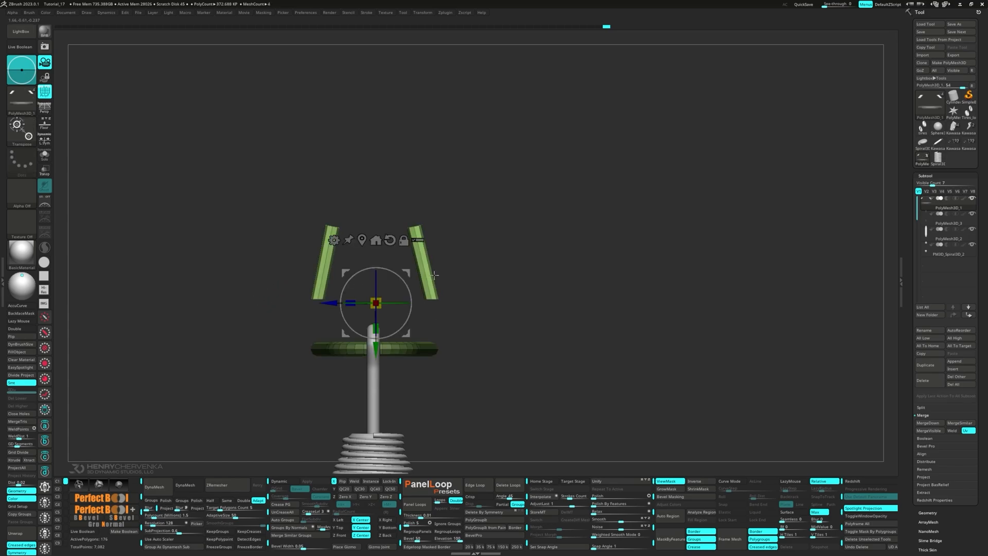
pyautogui.click(376, 240)
pyautogui.moveTo(372, 307); pyautogui.dragTo(384, 349)
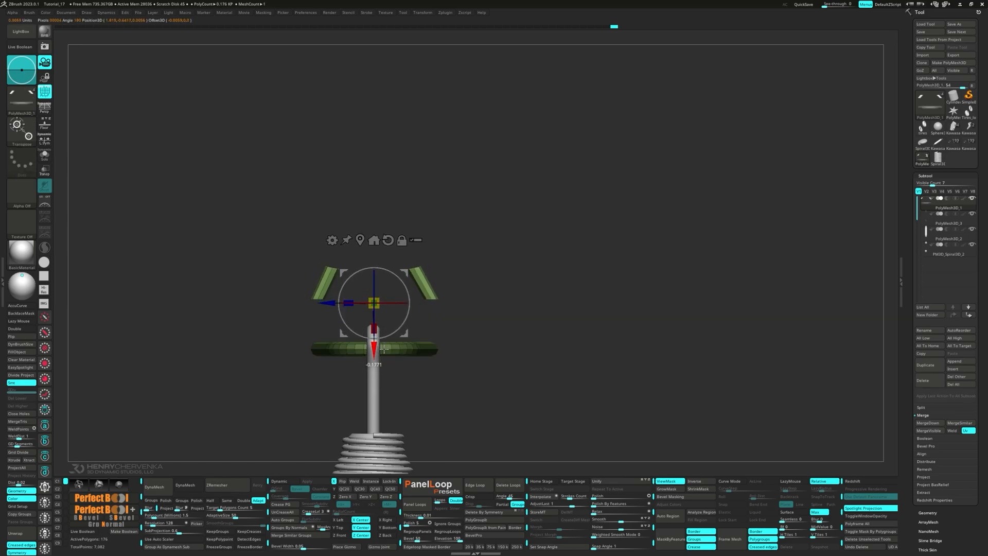
# - Move the upper ends of the two short upright legs apart so both stand vertical, and clear the mask
pyautogui.keyDown('ctrl'); pyautogui.moveTo(454, 311); pyautogui.dragTo(457, 260); pyautogui.keyUp('ctrl')
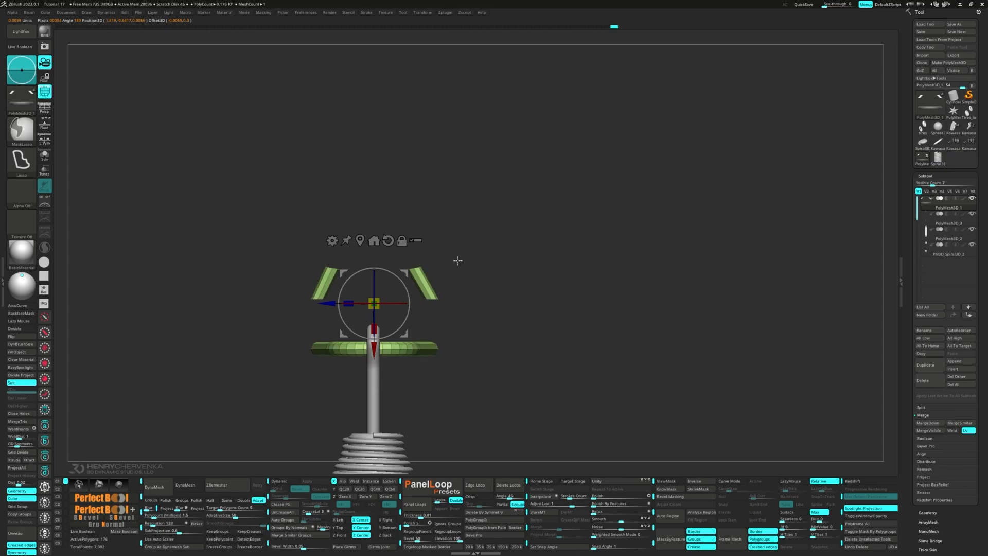
pyautogui.keyDown('ctrl'); pyautogui.moveTo(403, 274); pyautogui.dragTo(399, 277); pyautogui.keyUp('ctrl')
pyautogui.keyDown('ctrl'); pyautogui.click(396, 278); pyautogui.keyUp('ctrl')
pyautogui.moveTo(329, 305)
pyautogui.mouseDown()
pyautogui.moveTo(346, 306)
pyautogui.moveTo(275, 278)
pyautogui.mouseUp()
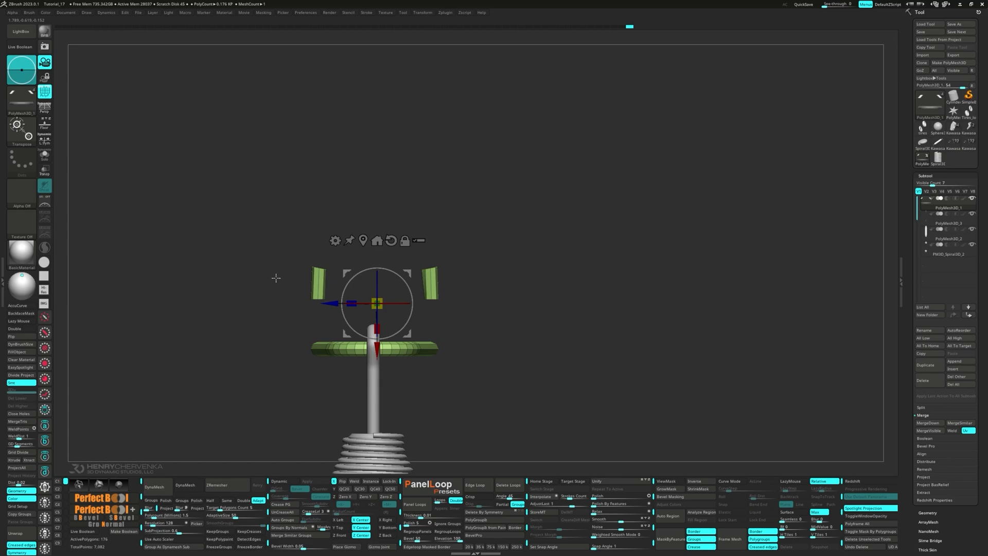
pyautogui.moveTo(489, 278)
pyautogui.keyDown('ctrl'); pyautogui.keyDown('shift'); pyautogui.mouseDown()
pyautogui.moveTo(470, 337)
pyautogui.moveTo(508, 315)
pyautogui.moveTo(499, 324)
pyautogui.moveTo(532, 337)
pyautogui.mouseUp(); pyautogui.keyUp('shift'); pyautogui.keyUp('ctrl')
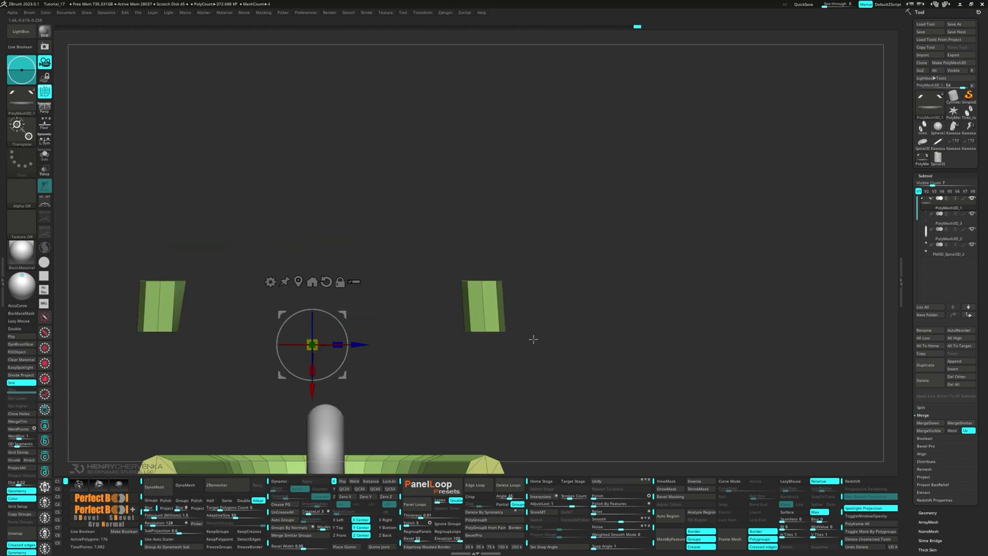
pyautogui.moveTo(401, 245)
pyautogui.keyDown('ctrl'); pyautogui.mouseDown()
pyautogui.moveTo(152, 254)
pyautogui.moveTo(193, 302)
pyautogui.moveTo(402, 312)
pyautogui.moveTo(453, 251)
pyautogui.mouseUp(); pyautogui.keyUp('ctrl')
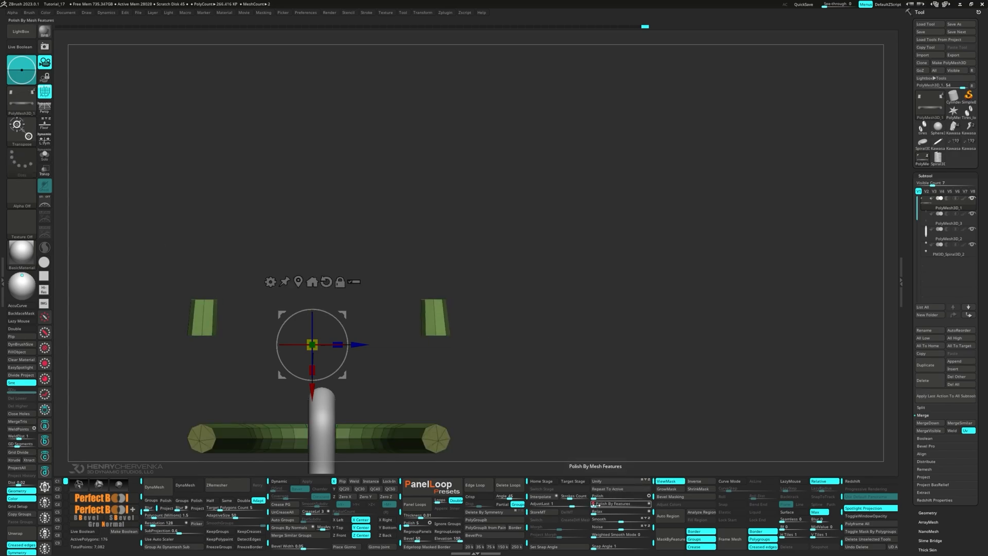
pyautogui.keyDown('ctrl'); pyautogui.moveTo(476, 368); pyautogui.dragTo(374, 329); pyautogui.keyUp('ctrl')
pyautogui.moveTo(374, 328)
pyautogui.mouseDown()
pyautogui.moveTo(381, 290)
pyautogui.moveTo(390, 298)
pyautogui.moveTo(366, 308)
pyautogui.mouseUp()
pyautogui.press('q')
pyautogui.press('2')
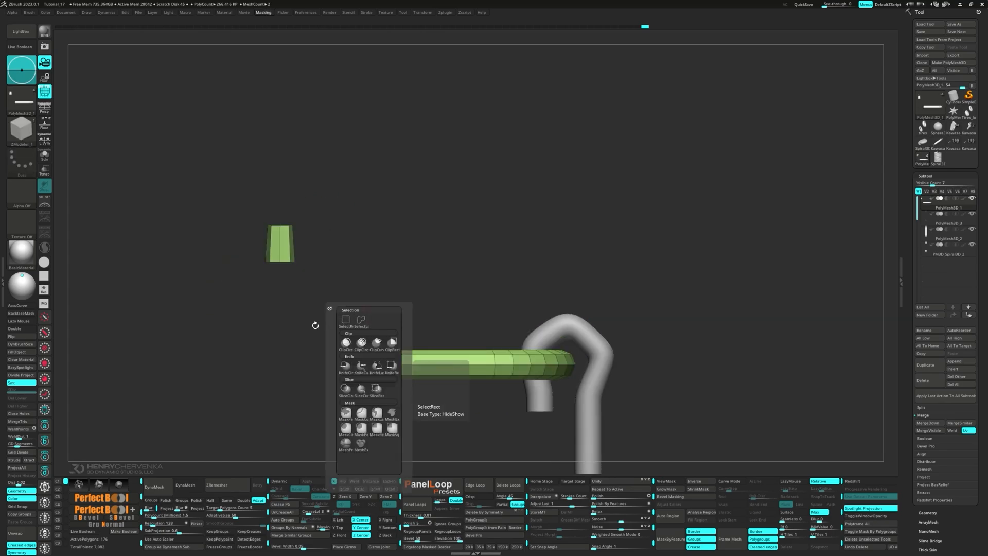
pyautogui.moveTo(221, 245)
pyautogui.keyDown('ctrl'); pyautogui.keyDown('shift'); pyautogui.mouseDown()
pyautogui.moveTo(316, 308)
pyautogui.moveTo(360, 396)
pyautogui.mouseUp(); pyautogui.keyUp('shift'); pyautogui.keyUp('ctrl')
pyautogui.keyDown('ctrl'); pyautogui.keyDown('shift'); pyautogui.moveTo(308, 412); pyautogui.dragTo(315, 422); pyautogui.keyUp('shift'); pyautogui.keyUp('ctrl')
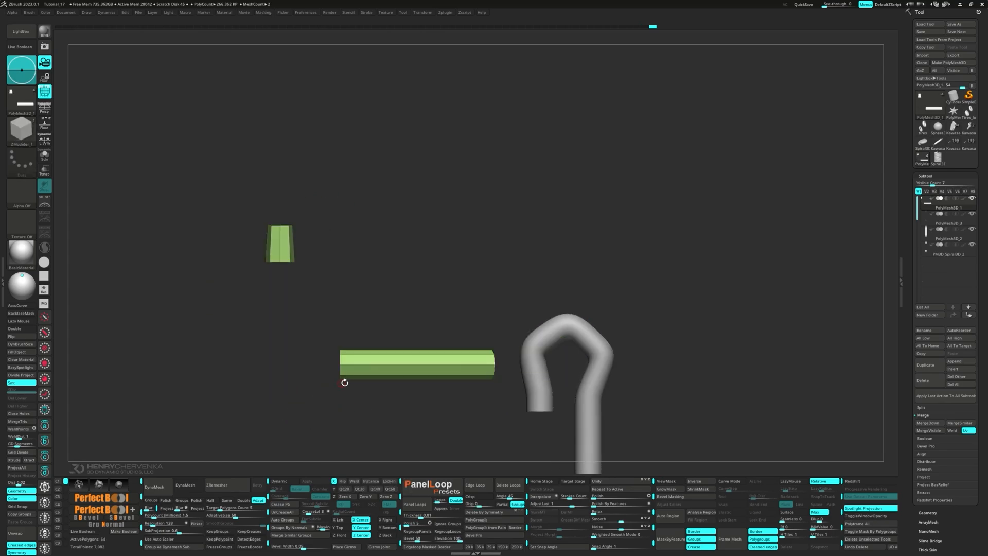
pyautogui.moveTo(344, 383); pyautogui.dragTo(441, 436)
pyautogui.keyDown('ctrl'); pyautogui.keyDown('shift'); pyautogui.click(365, 389); pyautogui.keyUp('shift'); pyautogui.keyUp('ctrl')
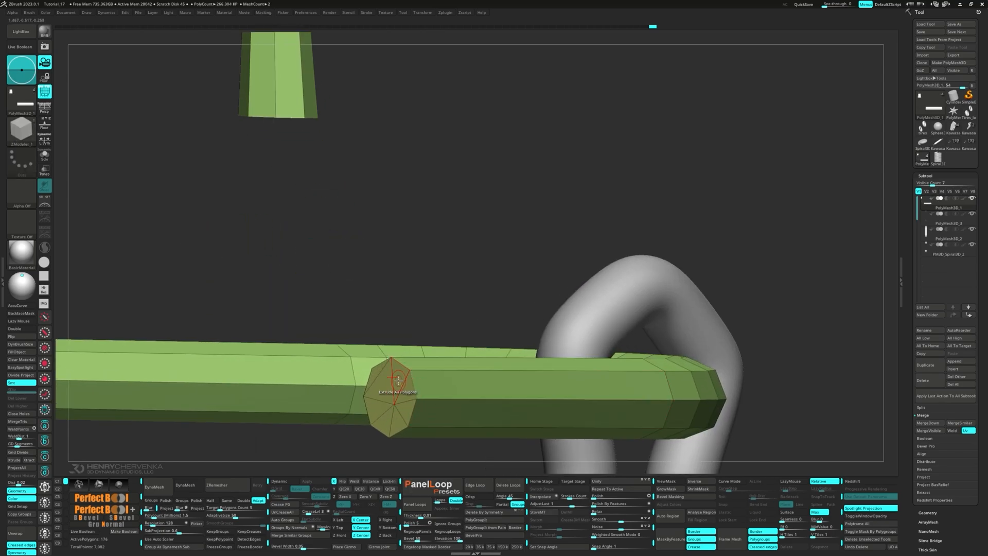
# - Delete the facing end caps of the horizontal link and the short upright legs with ZModeler's polygon Delete, Flat Island action
pyautogui.press('space')
pyautogui.click(308, 296)
pyautogui.click(373, 402)
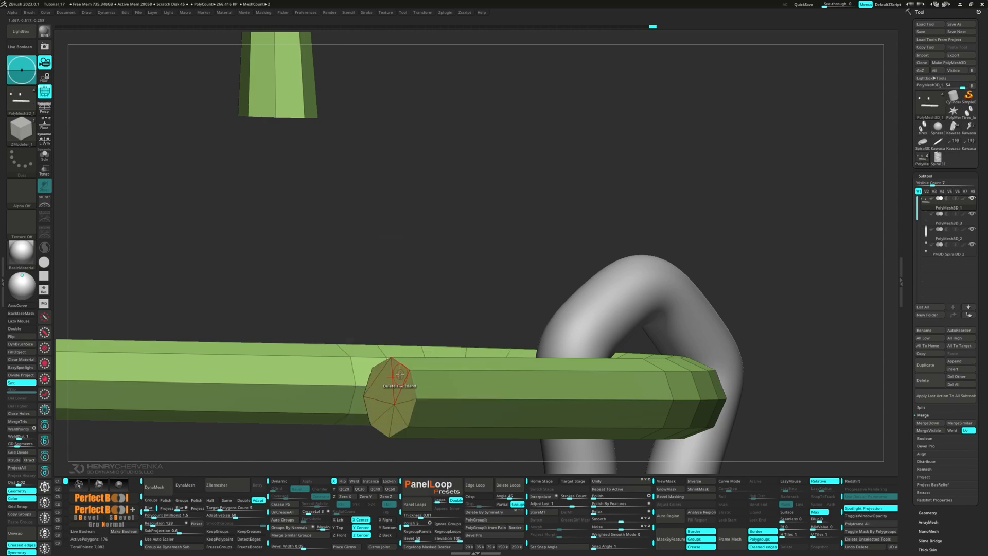
pyautogui.click(396, 378)
pyautogui.keyDown('ctrl'); pyautogui.moveTo(389, 414); pyautogui.dragTo(288, 383, button='right'); pyautogui.keyUp('ctrl')
pyautogui.moveTo(270, 358); pyautogui.dragTo(334, 219)
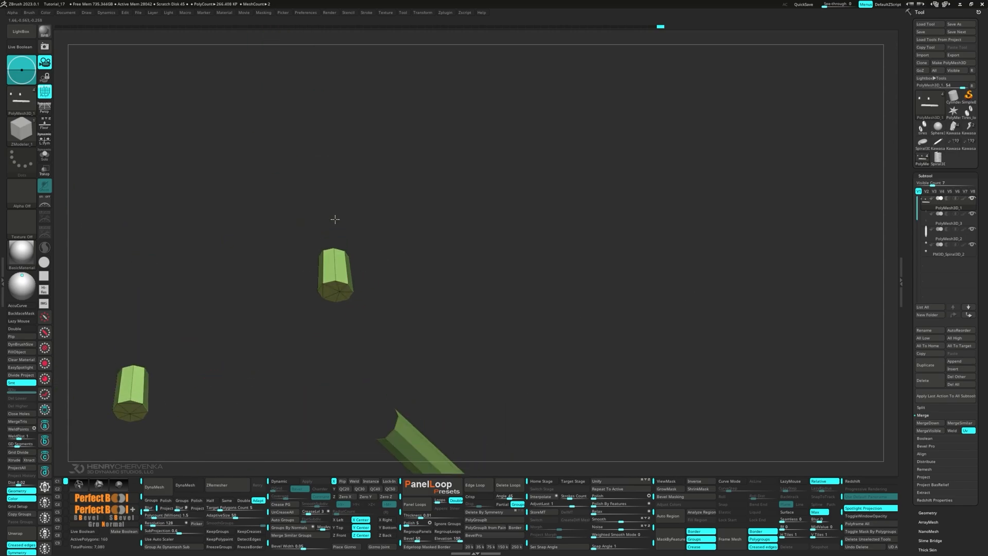
pyautogui.click(136, 413)
# - Bridge each open end of the horizontal link to the matching upright leg with a curved Bridge Two Holes section
pyautogui.moveTo(188, 417); pyautogui.dragTo(258, 269)
pyautogui.keyDown('ctrl'); pyautogui.moveTo(258, 269); pyautogui.dragTo(266, 354, button='right'); pyautogui.keyUp('ctrl')
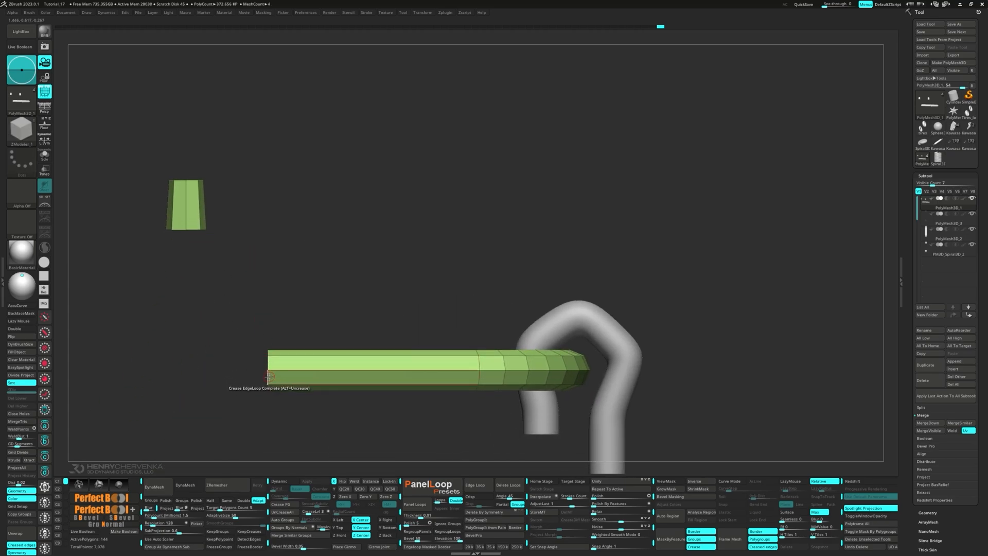
pyautogui.rightClick(268, 376)
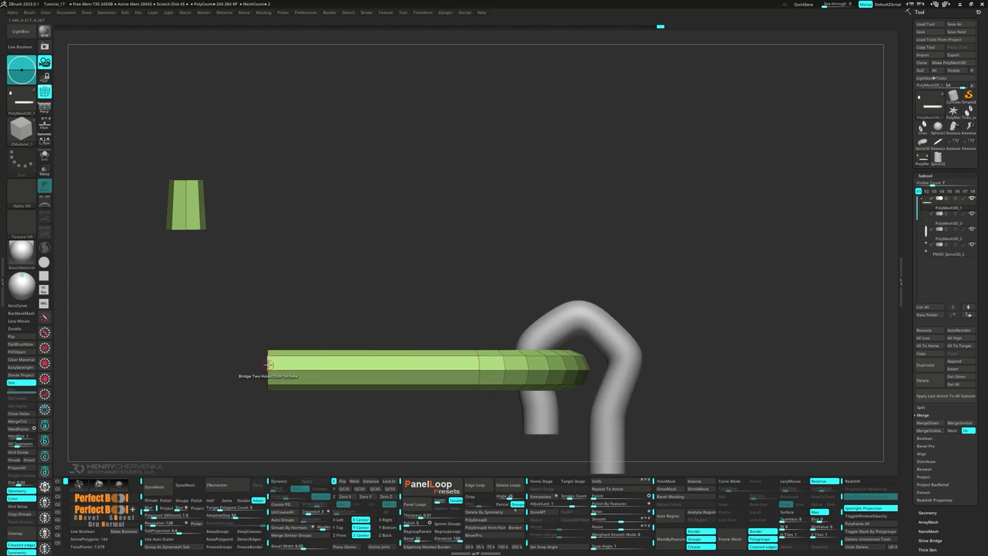
pyautogui.moveTo(187, 236); pyautogui.dragTo(200, 292)
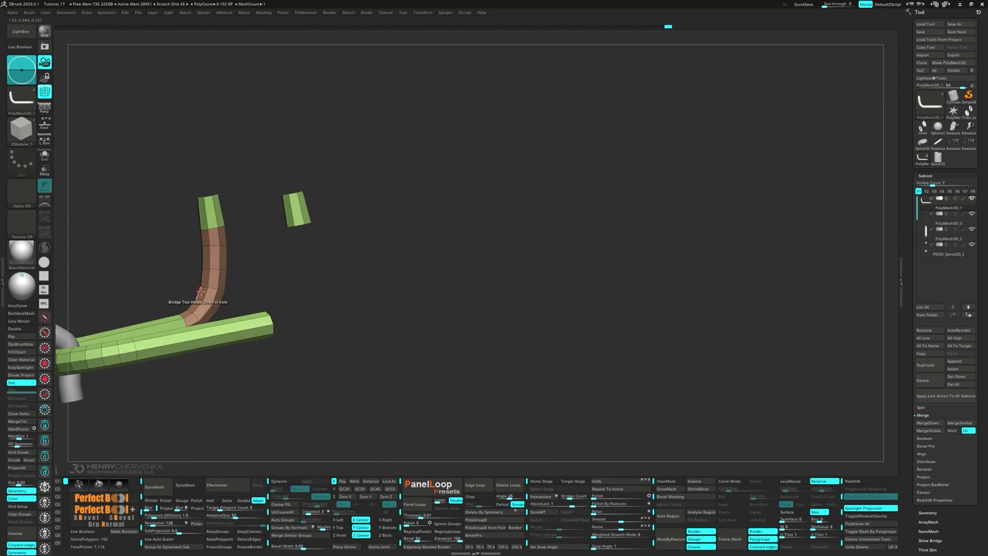
pyautogui.click(306, 224)
pyautogui.click(272, 324)
# - Insert evenly spaced edge loops along the straight sections of the bent link
pyautogui.keyDown('shift'); pyautogui.moveTo(335, 294); pyautogui.dragTo(382, 316); pyautogui.keyUp('shift')
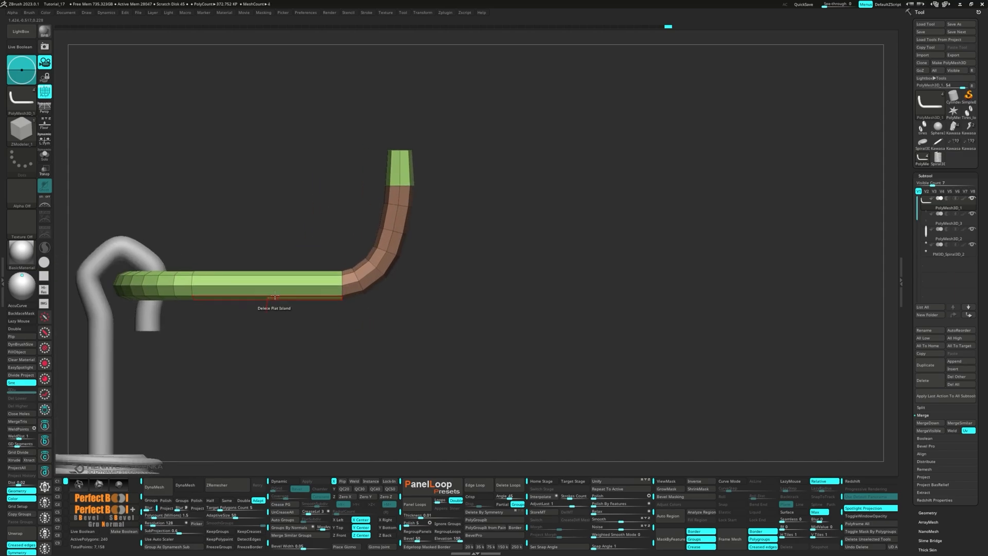
pyautogui.press('space')
pyautogui.click(267, 295)
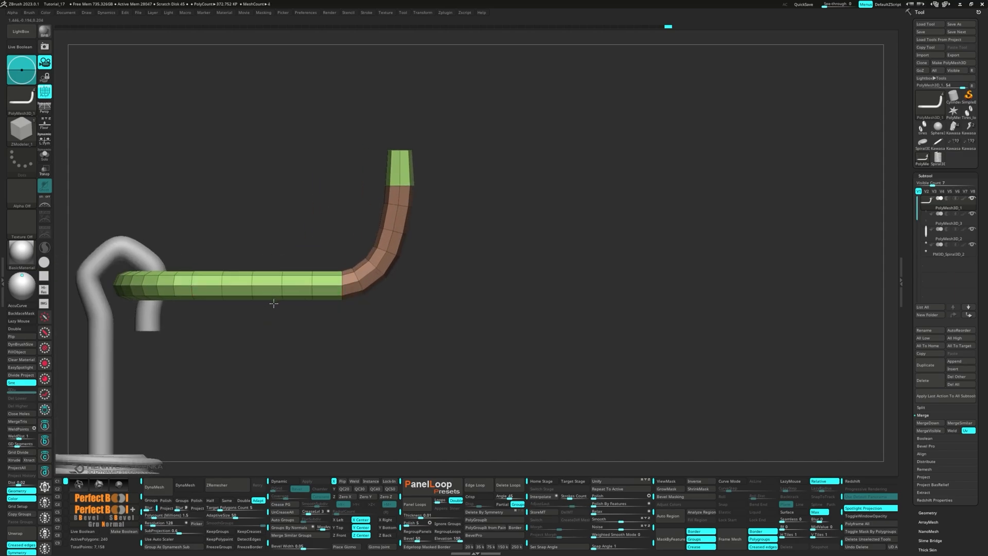
pyautogui.moveTo(273, 307)
pyautogui.mouseDown()
pyautogui.moveTo(259, 181)
pyautogui.moveTo(283, 216)
pyautogui.moveTo(278, 236)
pyautogui.moveTo(325, 217)
pyautogui.moveTo(342, 270)
pyautogui.moveTo(381, 323)
pyautogui.mouseUp()
pyautogui.click(258, 159)
pyautogui.keyDown('ctrl'); pyautogui.click(331, 220); pyautogui.keyUp('ctrl')
pyautogui.press('w')
pyautogui.click(268, 195)
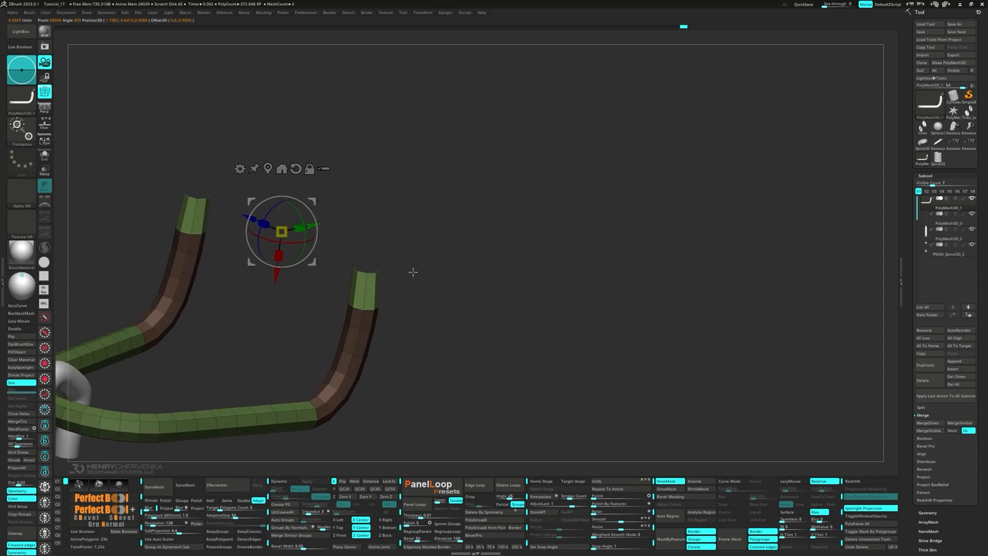
pyautogui.keyDown('ctrl'); pyautogui.click(412, 272); pyautogui.keyUp('ctrl')
# - Scale the open edge loops at the tips of the upright legs with ZModeler's edge Scale, EdgeLoop Complete action
pyautogui.press('b')
pyautogui.press('z')
pyautogui.press('m')
pyautogui.press('space')
pyautogui.click(345, 351)
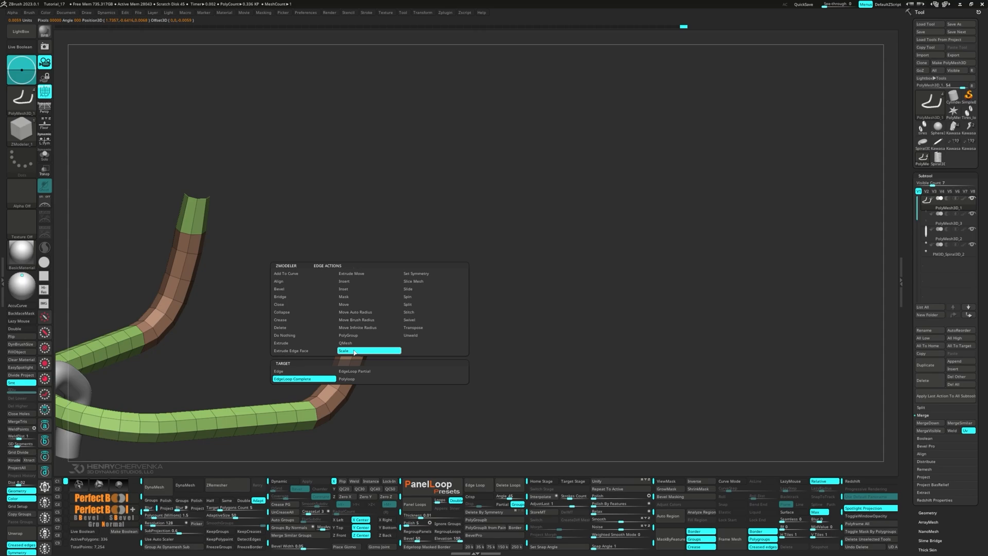
pyautogui.keyDown('ctrl'); pyautogui.moveTo(365, 273); pyautogui.dragTo(338, 278, button='right'); pyautogui.keyUp('ctrl')
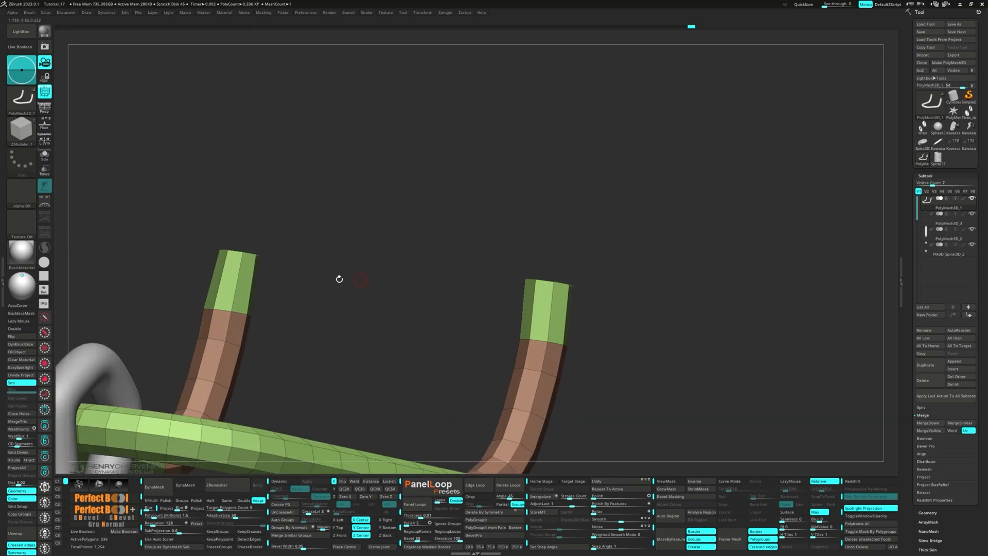
pyautogui.moveTo(250, 254); pyautogui.dragTo(264, 261)
# - Merge the bent link's polygroups into a single polygroup
pyautogui.keyDown('ctrl'); pyautogui.moveTo(283, 267); pyautogui.dragTo(221, 238, button='right'); pyautogui.keyUp('ctrl')
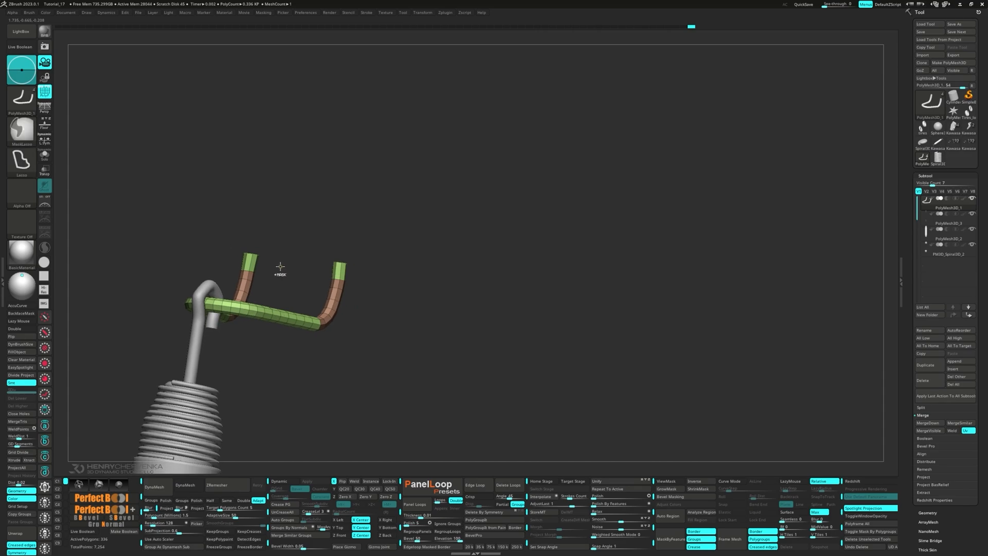
pyautogui.hotkey('ctrl', 'shift', 's')
pyautogui.hotkey('ctrl', 'shift', 's')
pyautogui.hotkey('ctrl', 'w')
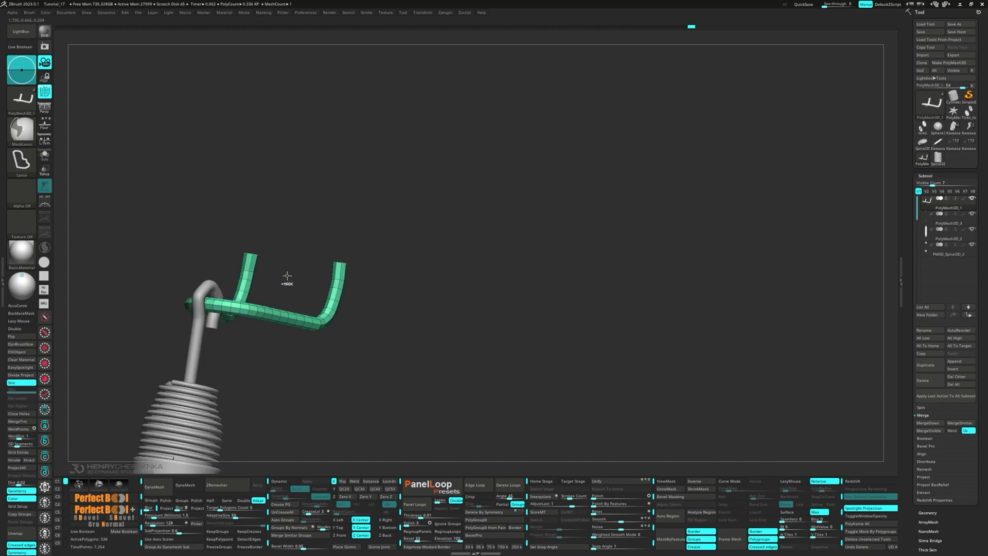
# - Mask the link except the end section of one upright leg, smooth it with Polish By Features and clear the mask
pyautogui.keyDown('shift'); pyautogui.moveTo(287, 278); pyautogui.dragTo(257, 221, button='right'); pyautogui.keyUp('shift')
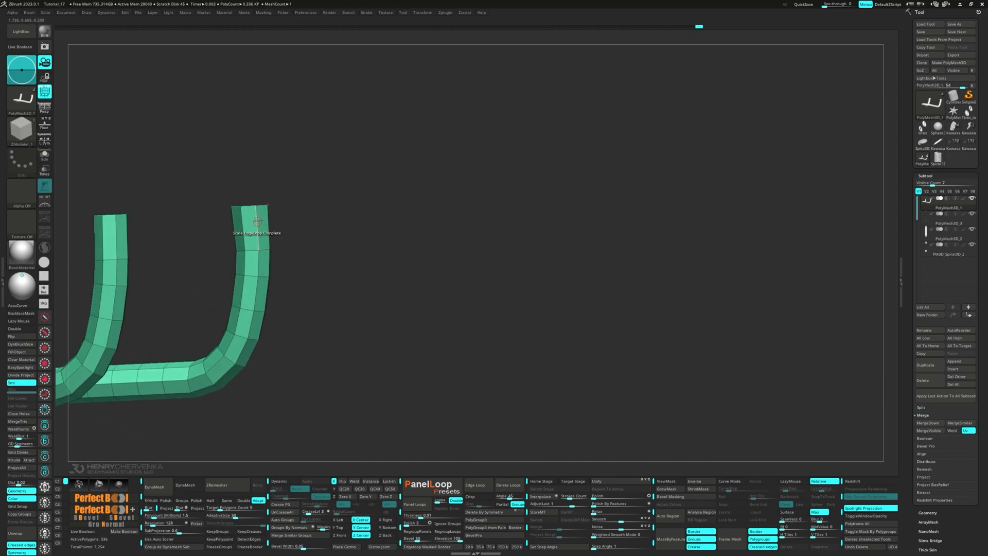
pyautogui.keyDown('ctrl'); pyautogui.moveTo(208, 205); pyautogui.dragTo(208, 204); pyautogui.keyUp('ctrl')
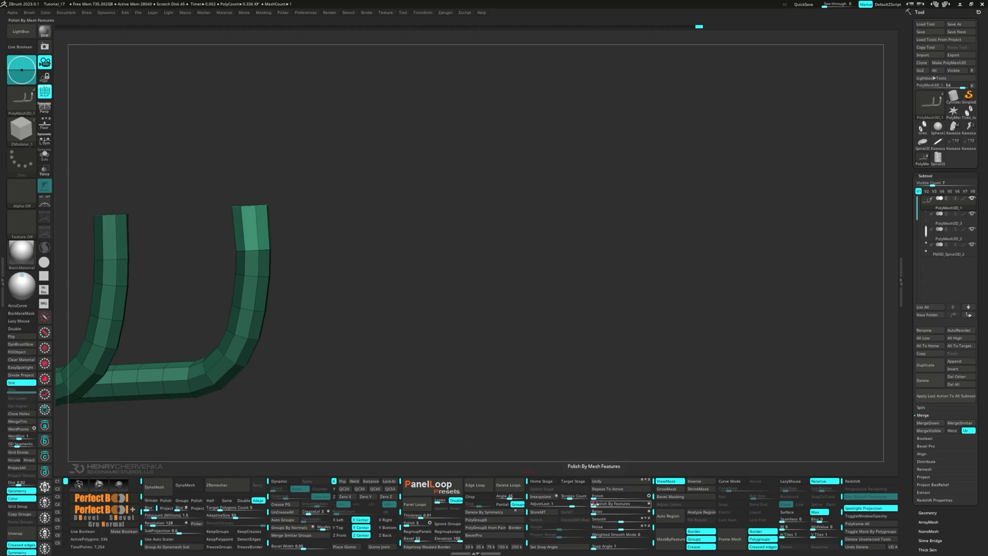
pyautogui.keyDown('ctrl'); pyautogui.moveTo(343, 324); pyautogui.dragTo(377, 348); pyautogui.keyUp('ctrl')
pyautogui.moveTo(377, 348); pyautogui.dragTo(293, 314, button='right')
pyautogui.moveTo(258, 220); pyautogui.dragTo(307, 280, button='right')
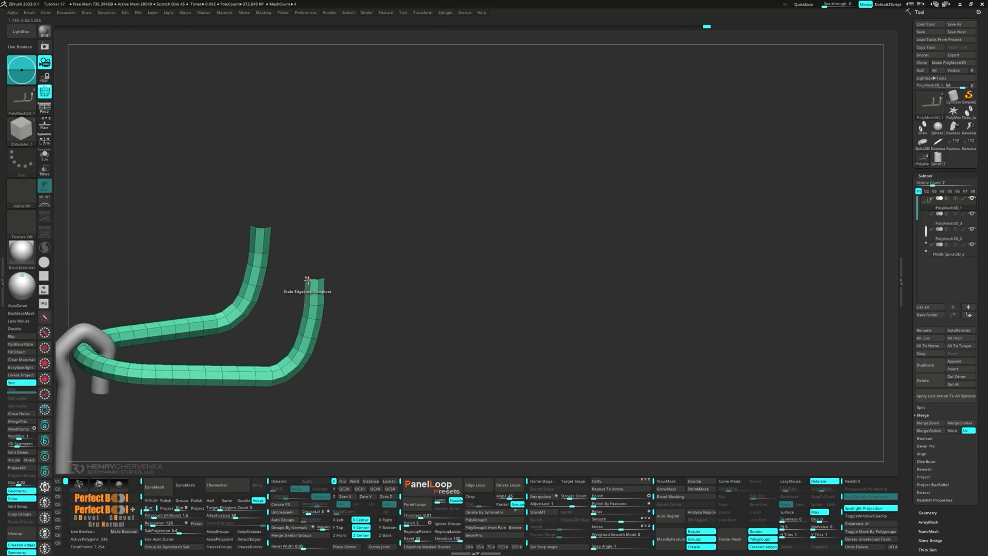
# - Cap the open tips of both upright legs with rounded ends using ZModeler's edge Close action with the Convex Hole target
pyautogui.press('space')
pyautogui.click(237, 313)
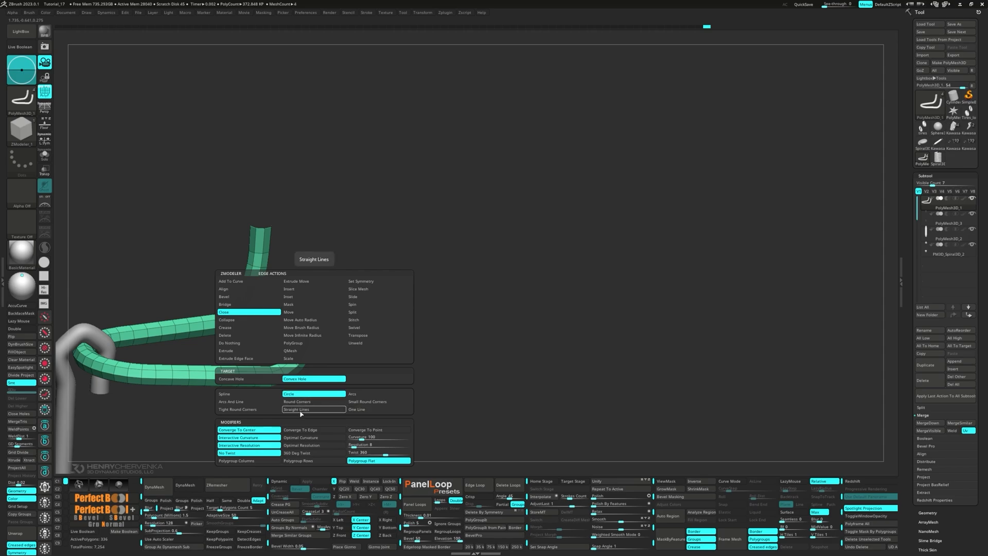
pyautogui.keyDown('ctrl'); pyautogui.moveTo(329, 306); pyautogui.dragTo(343, 332, button='right'); pyautogui.keyUp('ctrl')
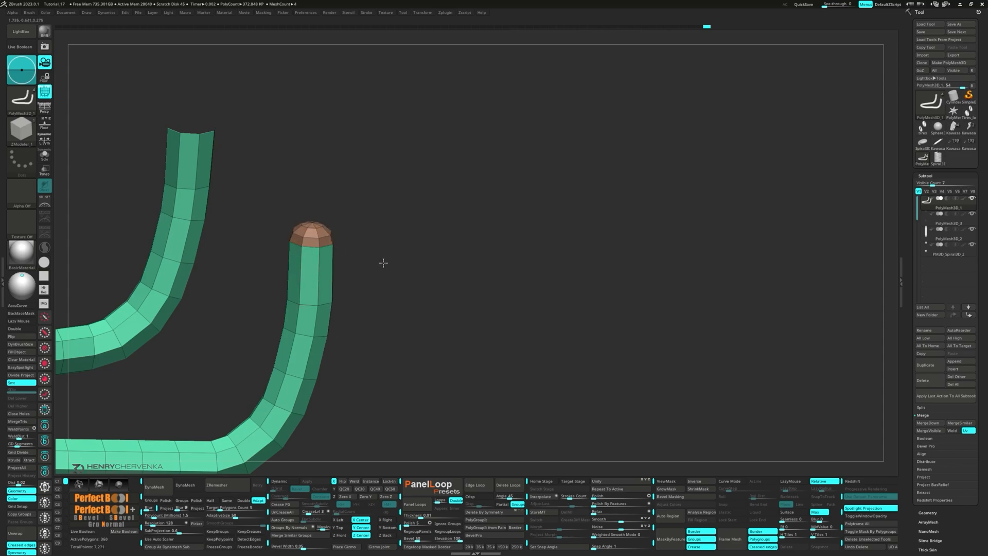
pyautogui.click(207, 136)
pyautogui.keyDown('ctrl'); pyautogui.moveTo(242, 205); pyautogui.dragTo(242, 170, button='right'); pyautogui.keyUp('ctrl')
# - Assign the capped bent link a single polygroup and preview it with Dynamic Subdivision
pyautogui.hotkey('ctrl', 'w')
pyautogui.moveTo(287, 194); pyautogui.dragTo(378, 250, button='right')
pyautogui.moveTo(378, 249); pyautogui.dragTo(326, 273, button='right')
pyautogui.press('d')
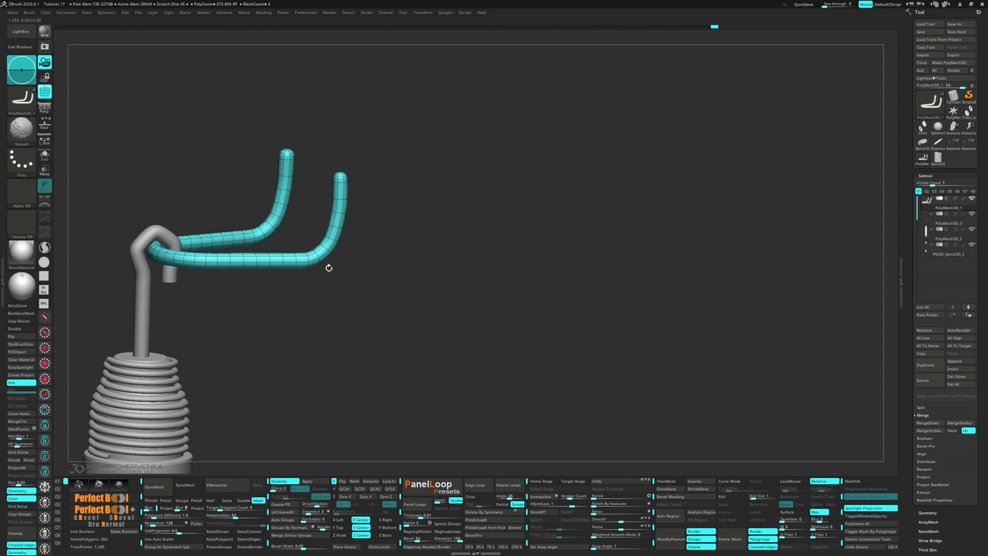
pyautogui.hotkey('shift', 'f')
pyautogui.moveTo(310, 239); pyautogui.dragTo(307, 282, button='right')
pyautogui.hotkey('shift', 'f')
# - Mask the link except its lower bend, smooth the bend, clear the mask and hide the wireframe display
pyautogui.keyDown('ctrl'); pyautogui.moveTo(273, 291); pyautogui.dragTo(346, 294); pyautogui.keyUp('ctrl')
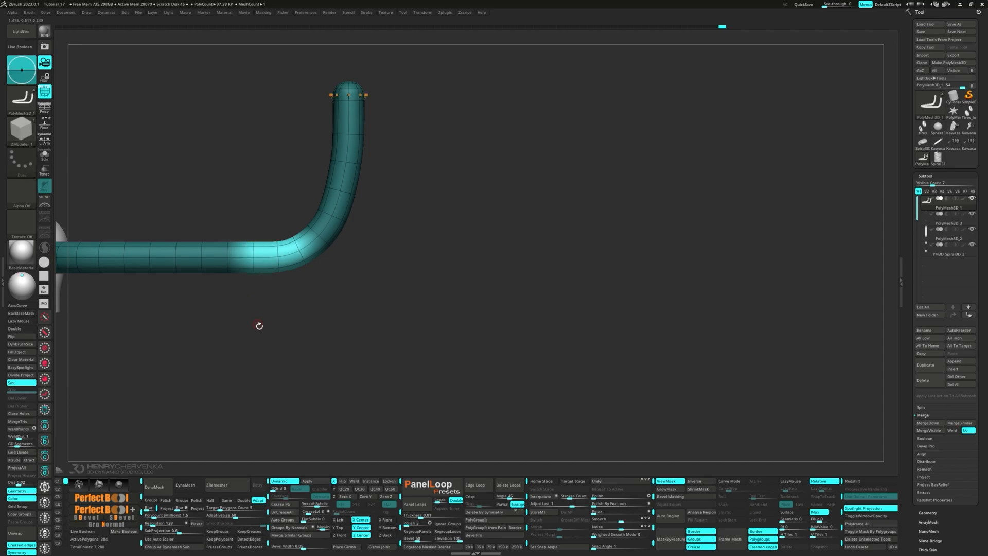
pyautogui.keyDown('ctrl'); pyautogui.click(310, 267); pyautogui.keyUp('ctrl')
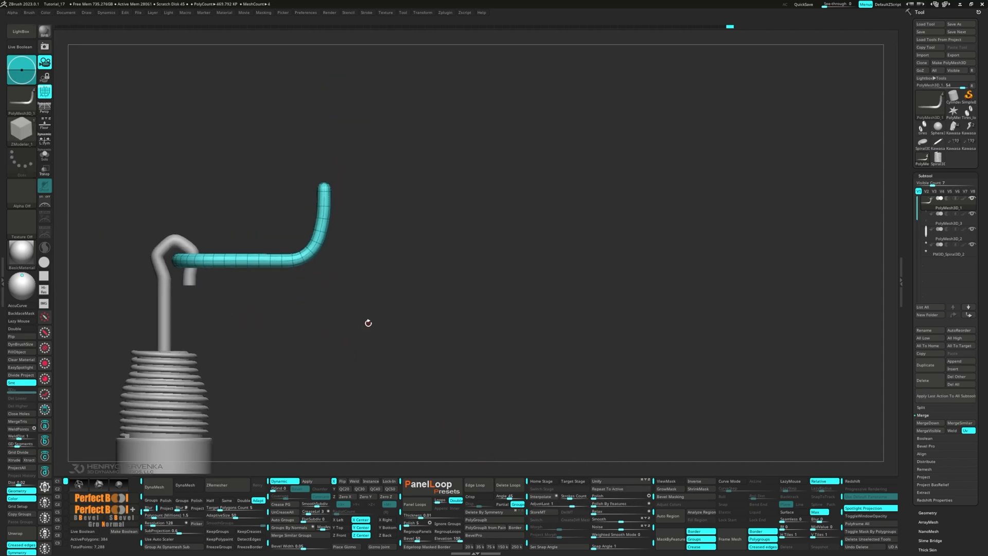
pyautogui.hotkey('shift', 'f')
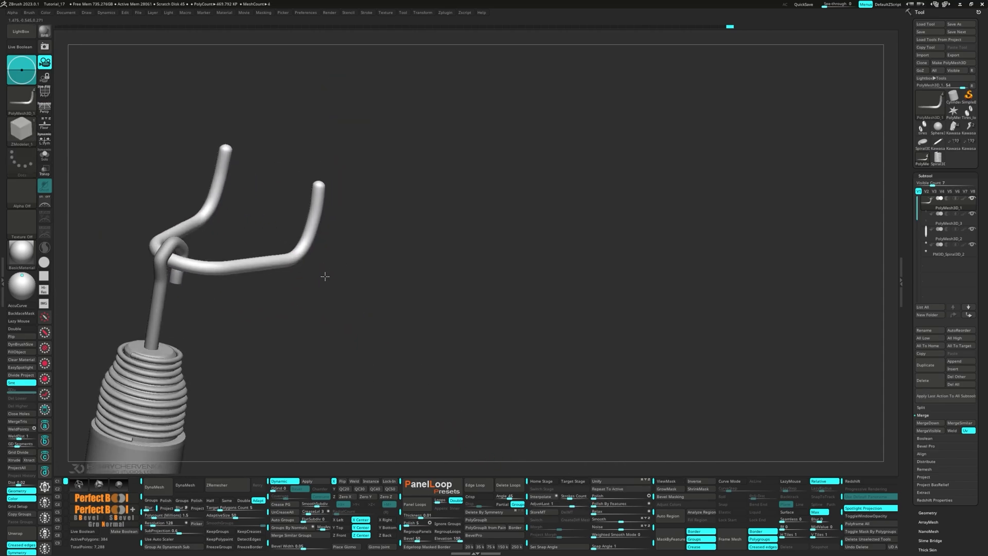
# - Mirror and weld the bent link toward the opposite end of the spring assembly
pyautogui.moveTo(324, 276)
pyautogui.mouseDown()
pyautogui.moveTo(288, 304)
pyautogui.moveTo(289, 287)
pyautogui.moveTo(316, 279)
pyautogui.mouseUp()
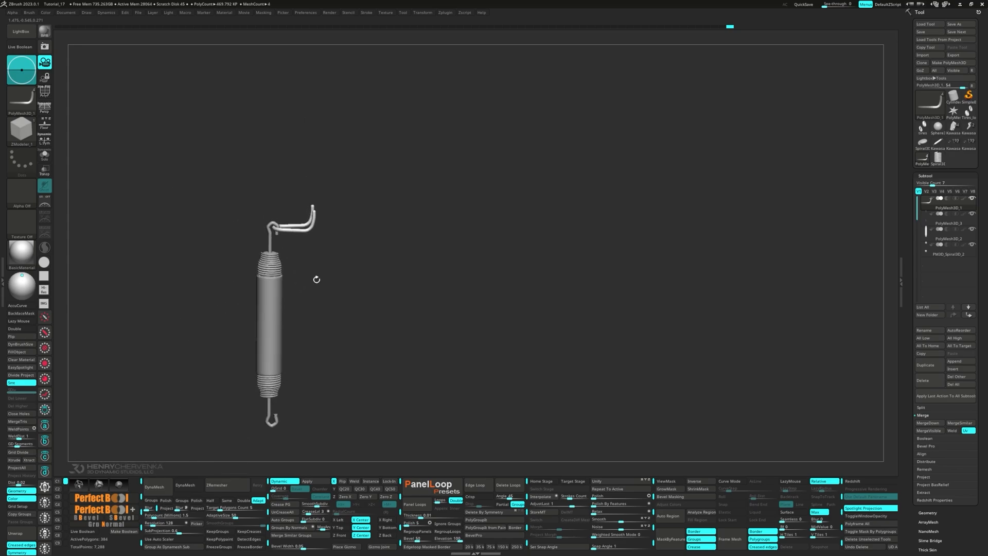
pyautogui.click(354, 481)
pyautogui.moveTo(297, 392); pyautogui.dragTo(316, 276)
pyautogui.moveTo(345, 307); pyautogui.dragTo(375, 322)
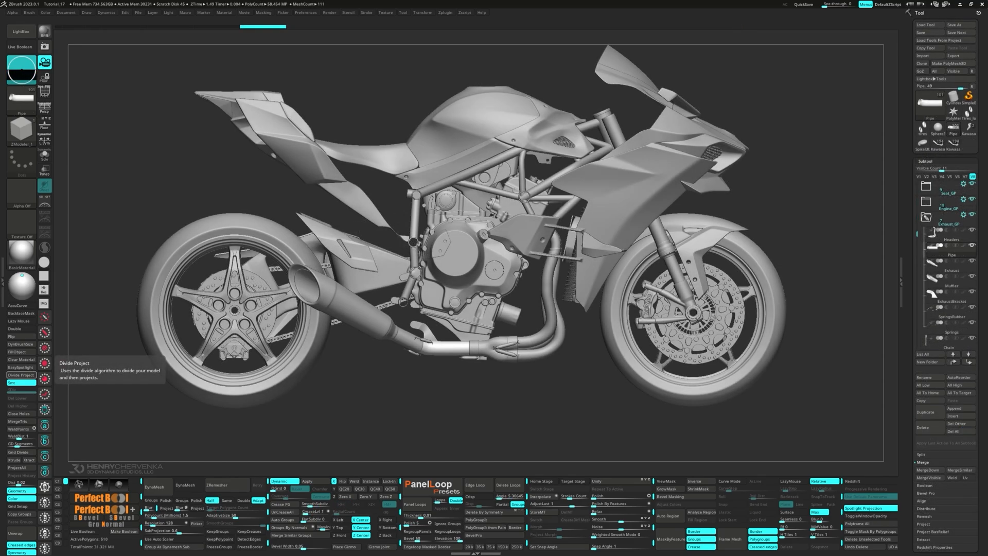
# - Examine how the springs and links are fitted at the exhaust pipe joints on the complete motorcycle model
pyautogui.moveTo(513, 385); pyautogui.dragTo(502, 386)
pyautogui.moveTo(575, 371); pyautogui.dragTo(532, 265)
pyautogui.keyDown('ctrl'); pyautogui.moveTo(535, 262); pyautogui.dragTo(564, 194, button='right'); pyautogui.keyUp('ctrl')
pyautogui.moveTo(499, 341); pyautogui.dragTo(507, 404, button='right')
pyautogui.moveTo(455, 347)
pyautogui.mouseDown(button='right')
pyautogui.moveTo(448, 377)
pyautogui.moveTo(452, 345)
pyautogui.mouseUp(button='right')
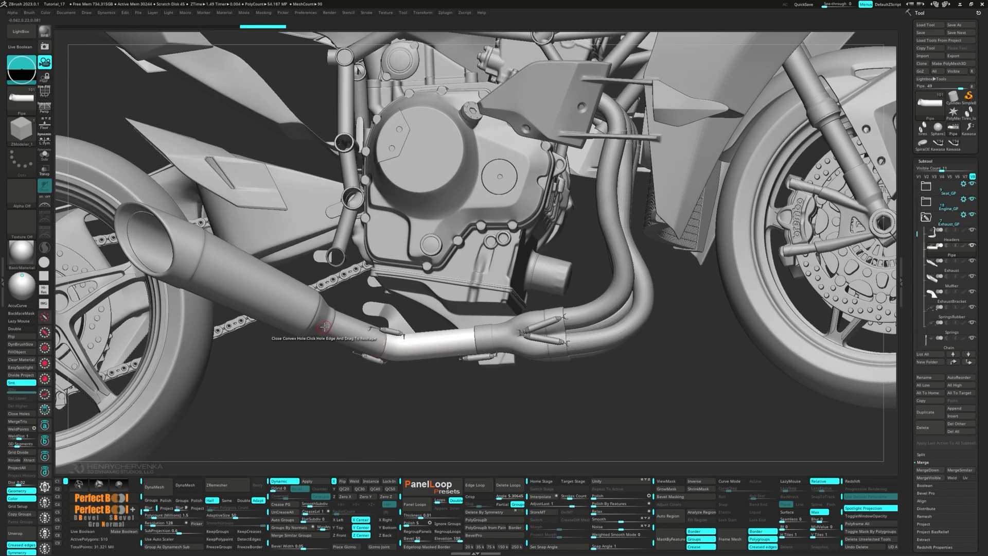
pyautogui.moveTo(216, 301); pyautogui.dragTo(383, 353, button='right')
pyautogui.keyDown('ctrl'); pyautogui.moveTo(443, 379); pyautogui.dragTo(331, 331, button='right'); pyautogui.keyUp('ctrl')
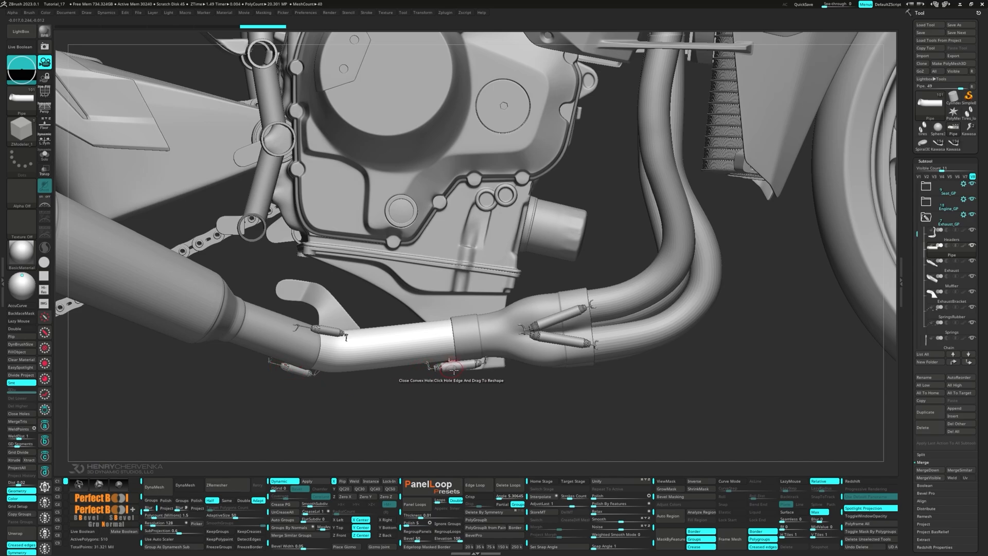
pyautogui.moveTo(422, 335); pyautogui.dragTo(480, 384, button='right')
pyautogui.press('f')
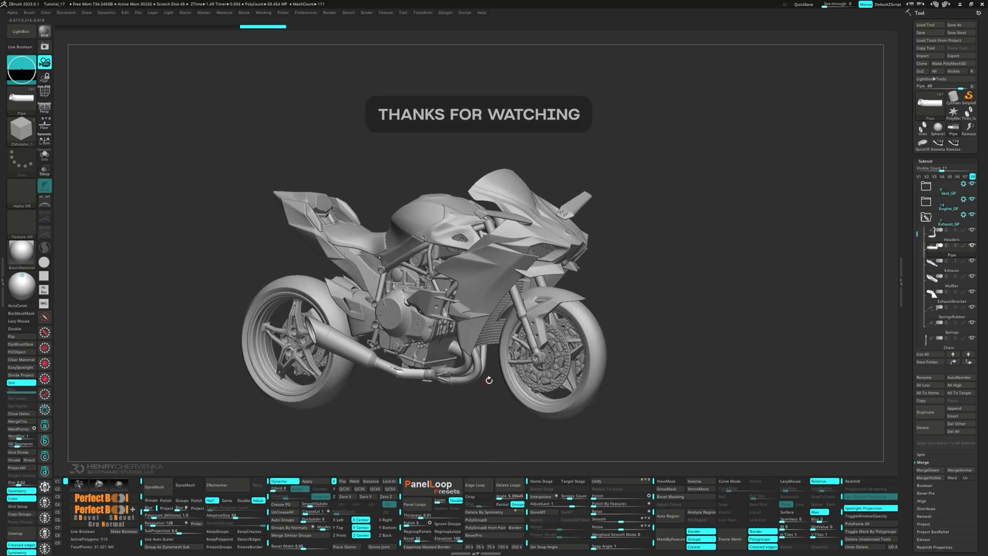